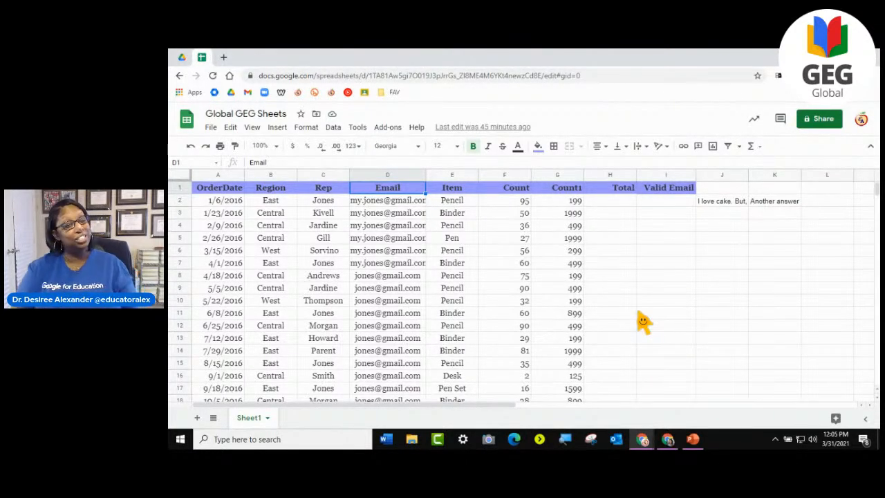
- Look through the order table from the header row down to its last record and back
scroll(614, 342, down, 7)
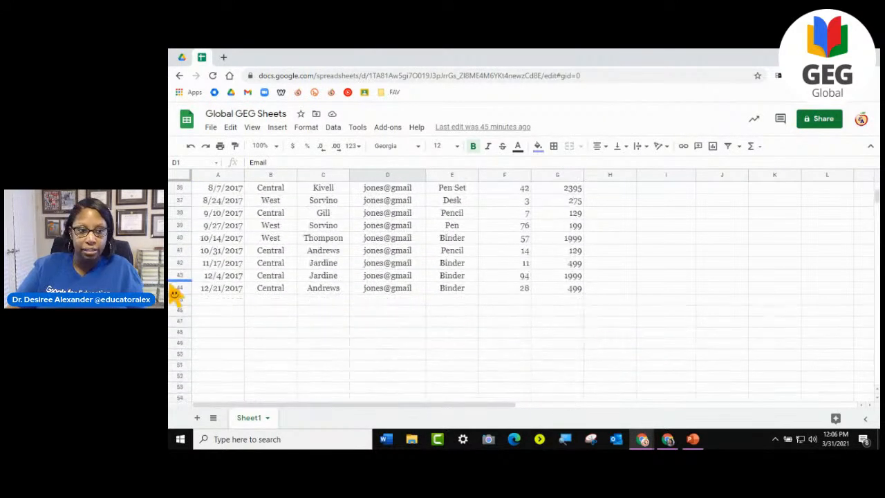
scroll(515, 296, up, 7)
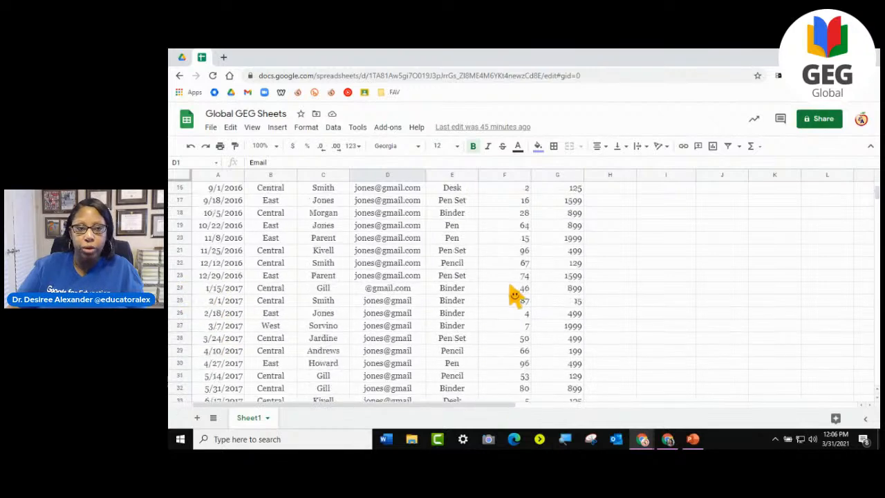
scroll(515, 296, up, 5)
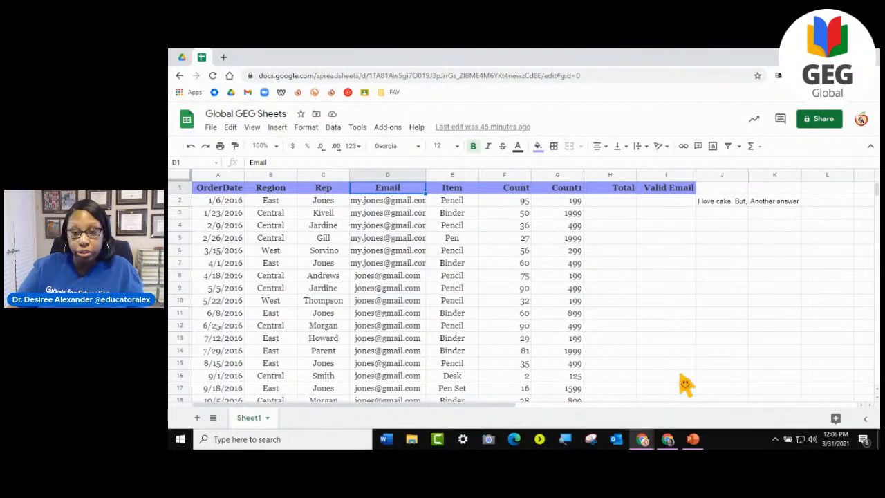
click(669, 291)
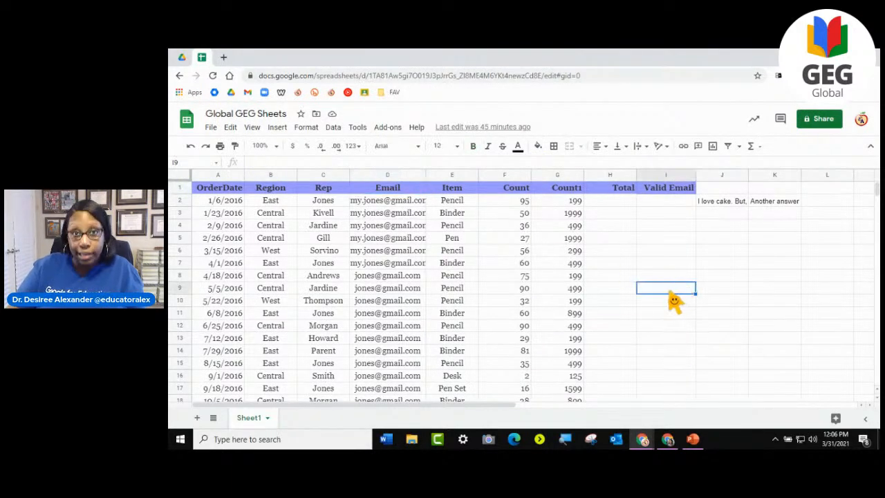
click(661, 266)
click(679, 289)
click(669, 317)
click(668, 279)
click(668, 239)
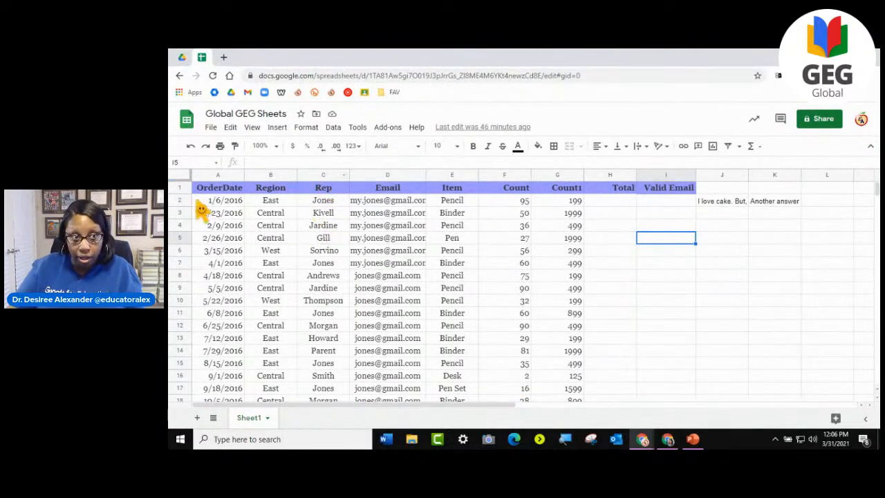
click(329, 191)
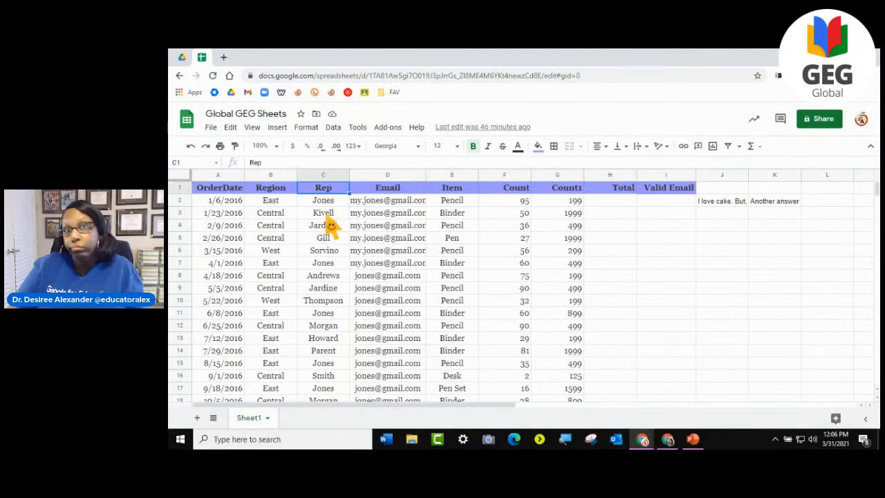
click(626, 280)
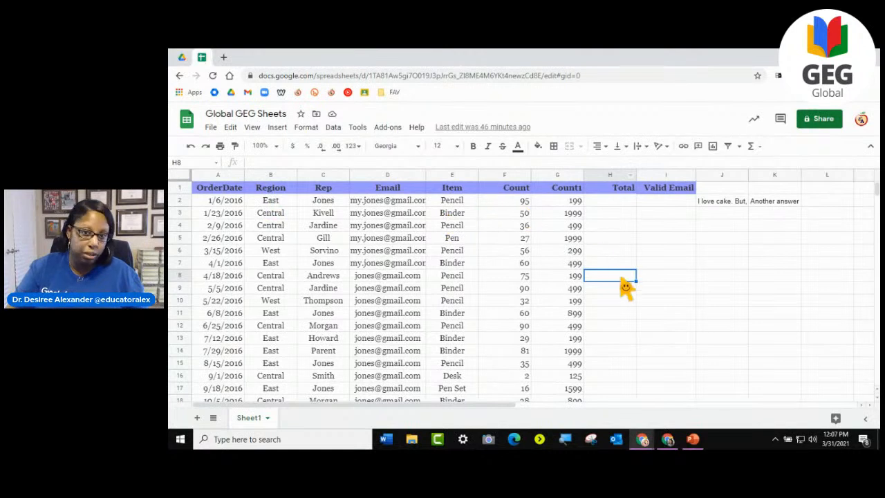
click(737, 289)
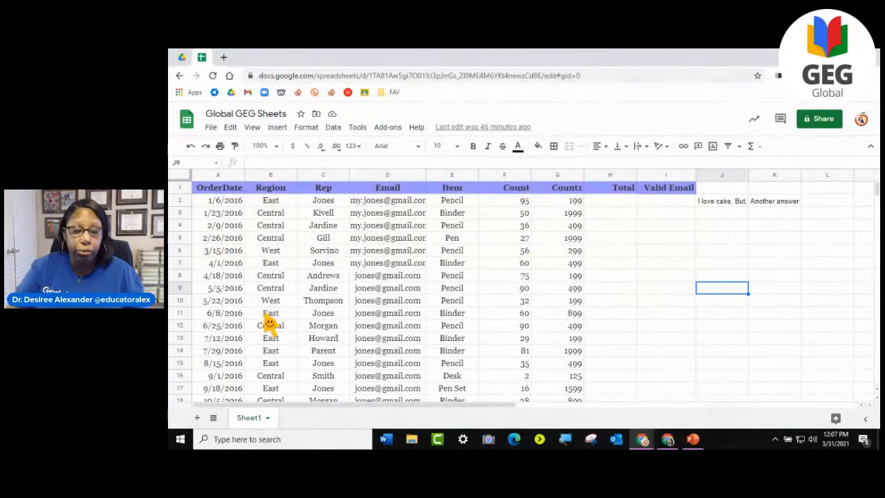
click(276, 175)
click(319, 175)
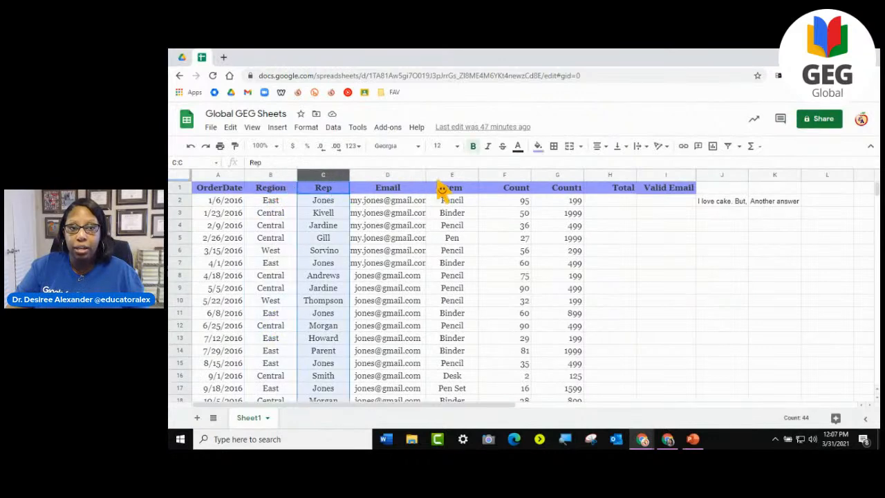
click(376, 251)
click(380, 176)
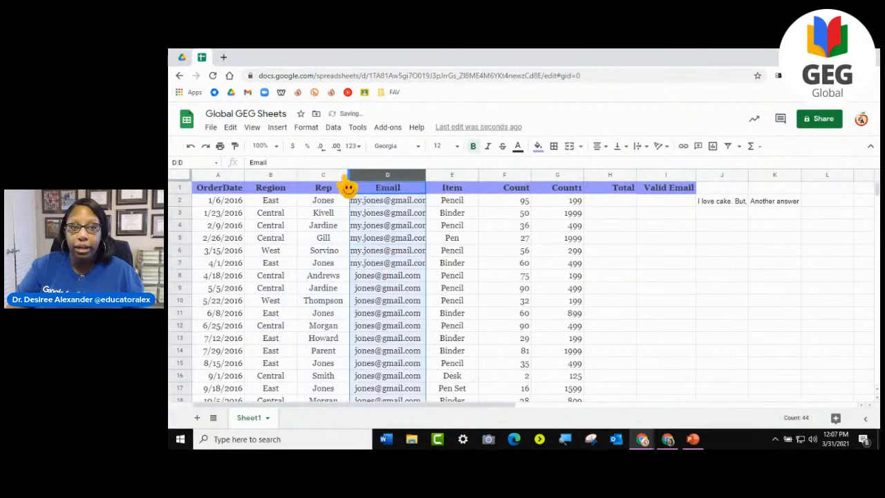
click(337, 177)
click(387, 176)
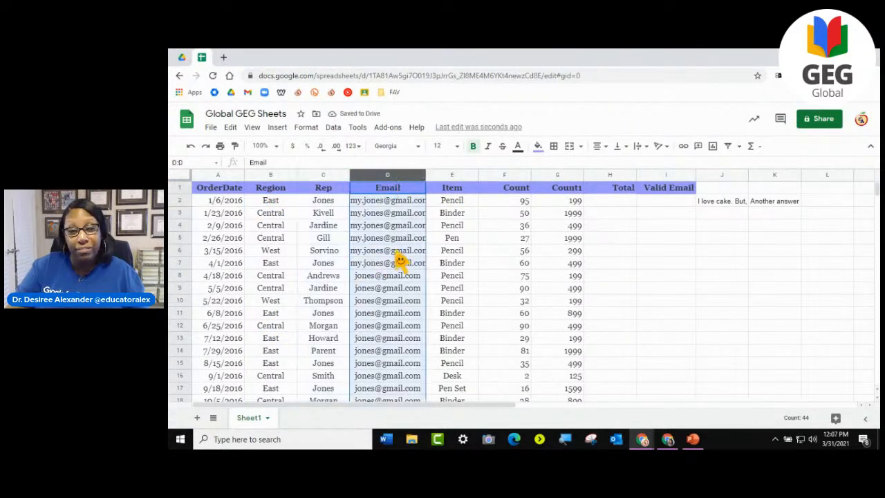
mouse_move(401, 257)
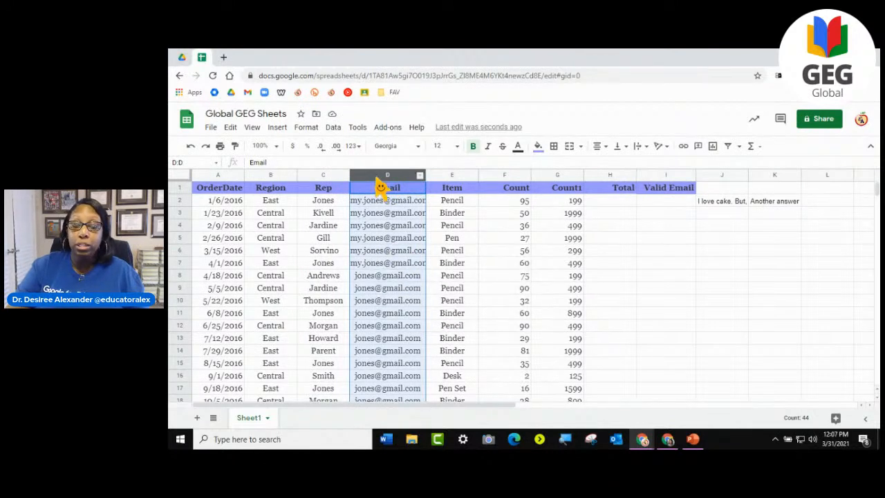
click(332, 177)
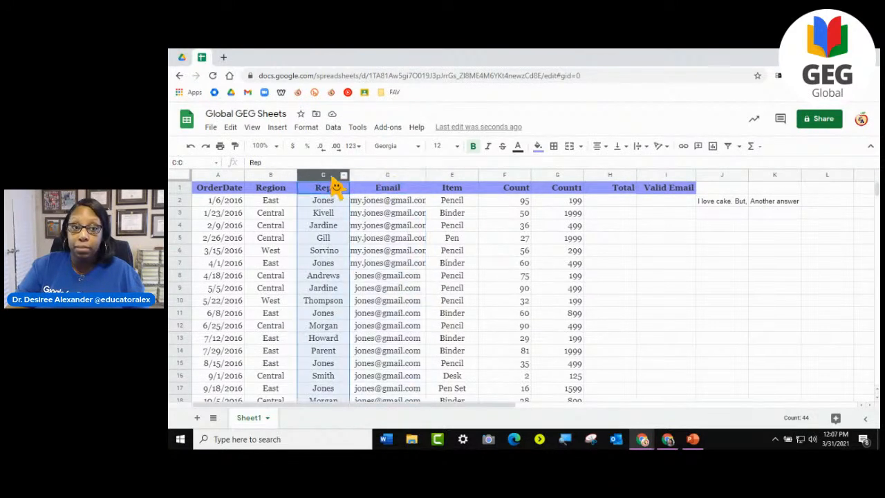
- Insert one blank column between the Rep and Email columns
click(397, 177)
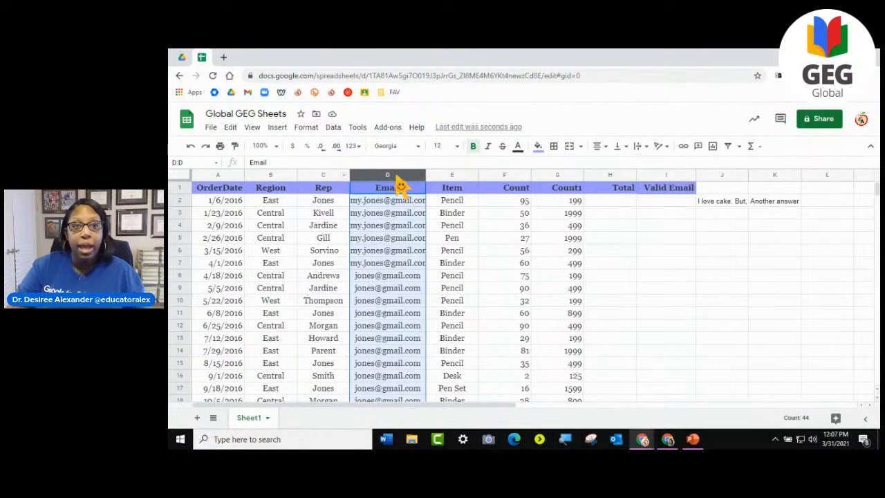
right_click(401, 185)
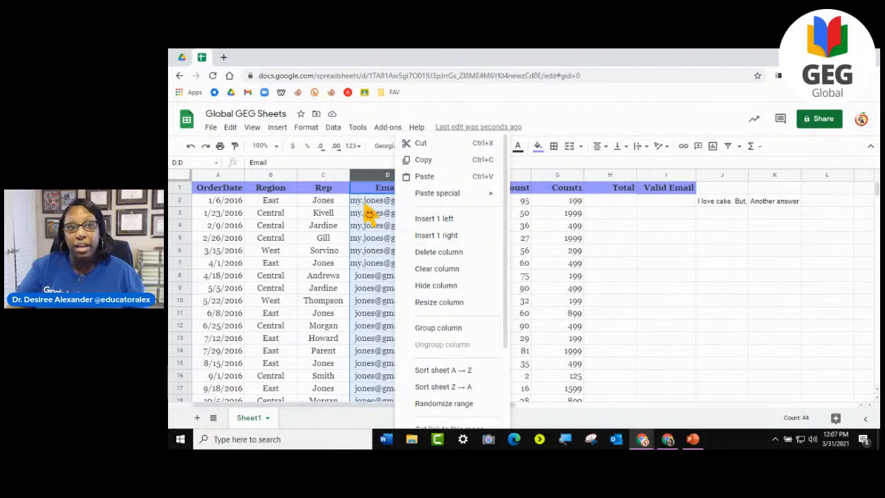
mouse_move(366, 213)
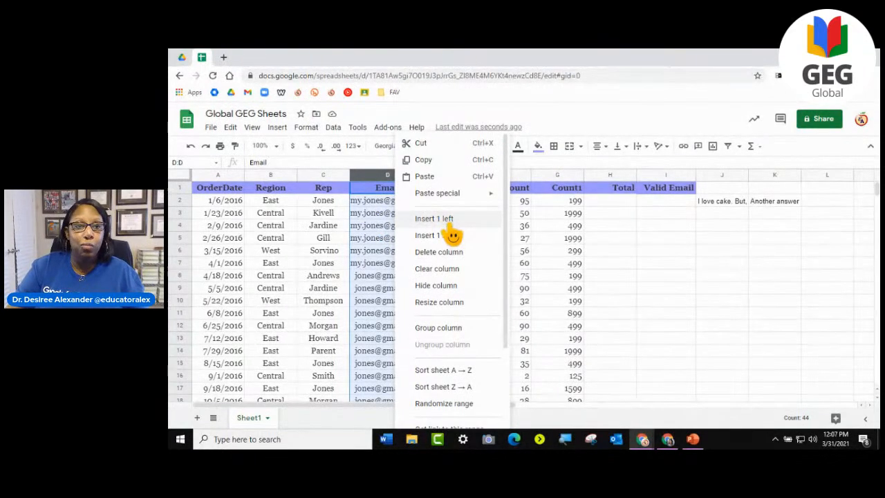
click(450, 227)
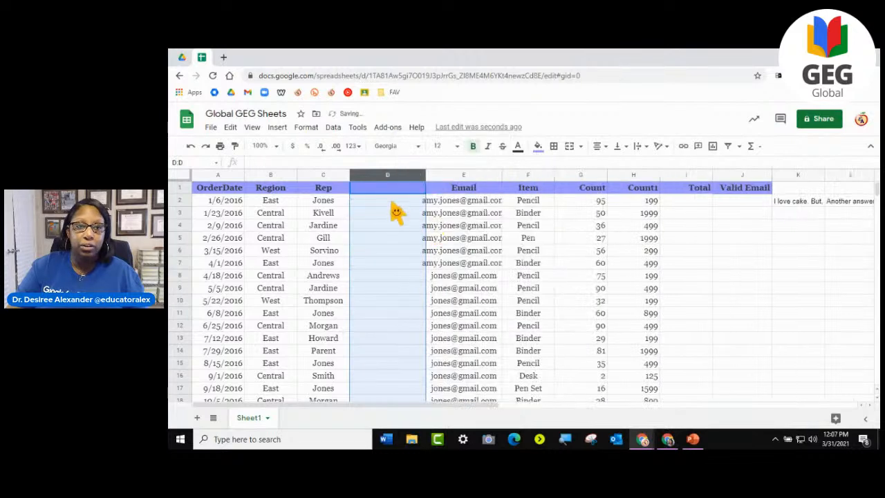
click(386, 301)
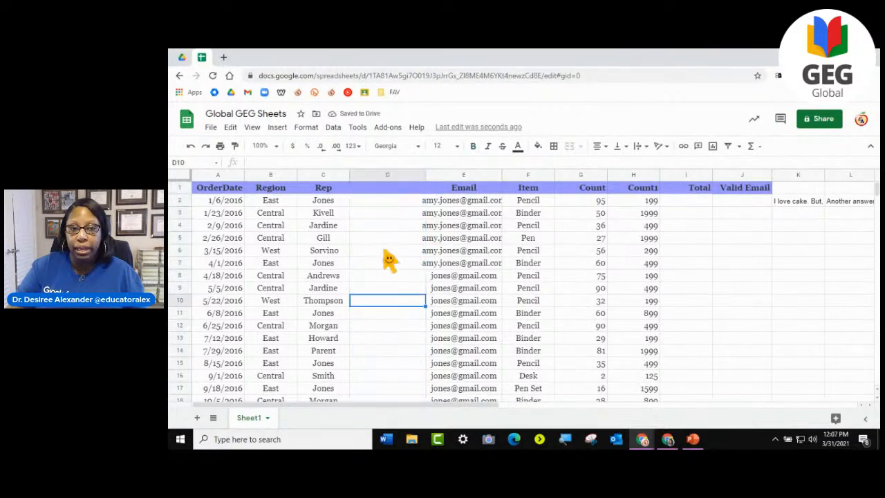
- Enter the placeholder heading "ddd" in cell D1 of the blank column
click(367, 194)
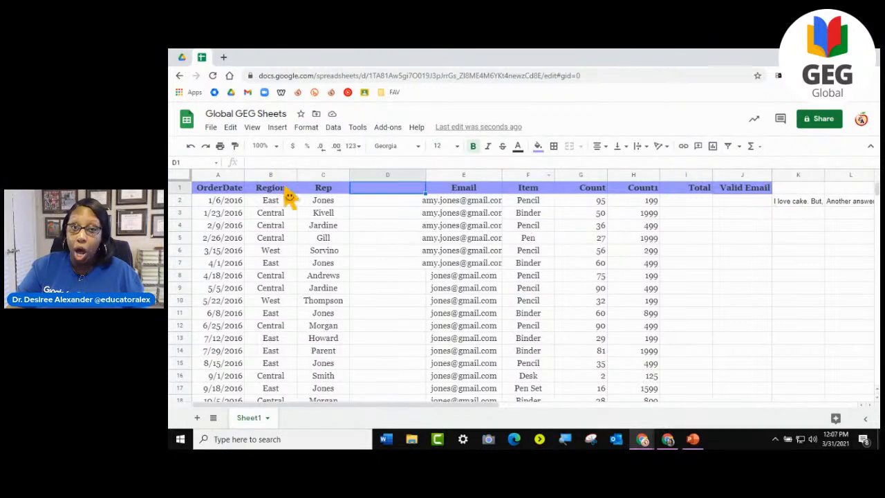
text(ddd)
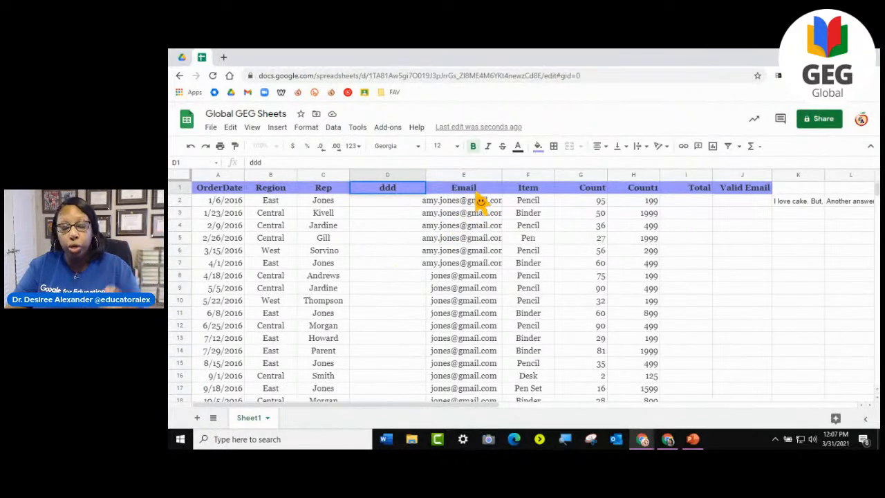
key(Return)
key(Down)
key(Down)
key(Down)
key(Down)
key(Down)
key(Down)
key(Down)
key(Down)
key(Down)
key(Down)
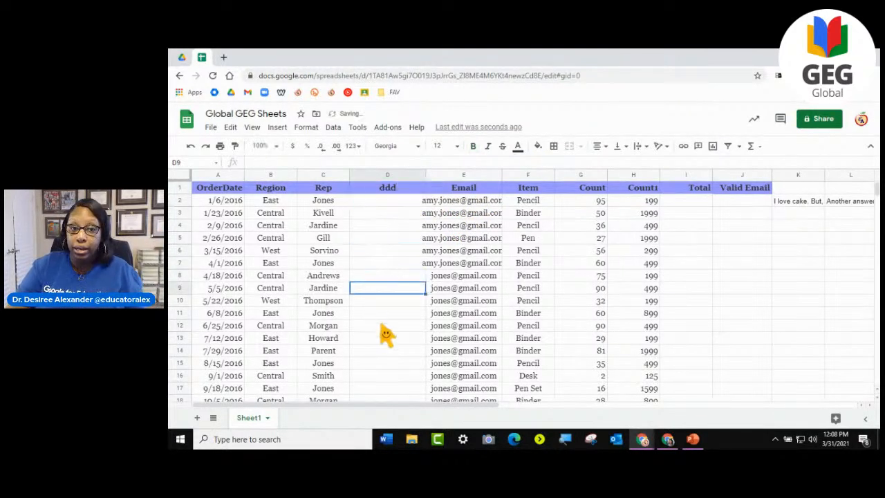
click(395, 252)
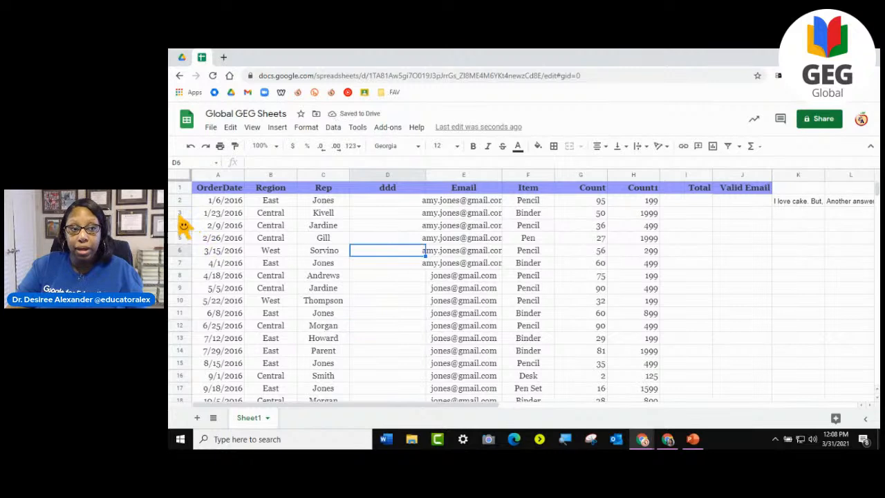
- Insert one blank row below row 3
click(180, 213)
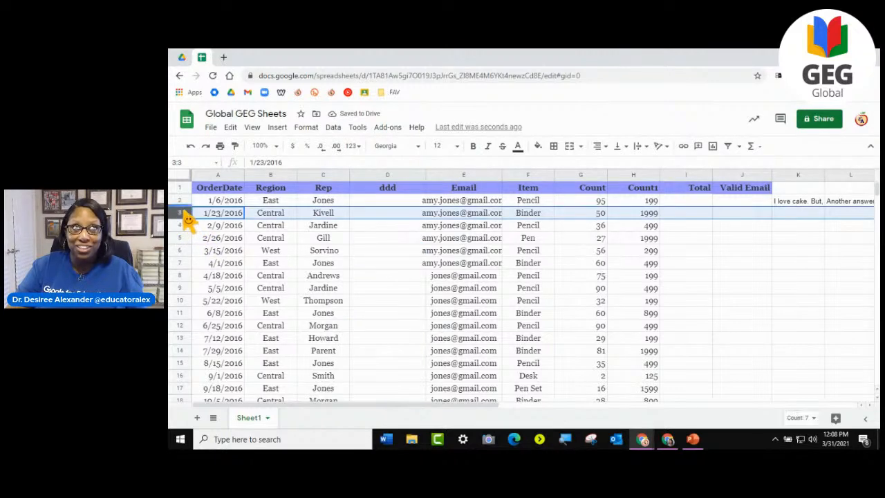
right_click(206, 220)
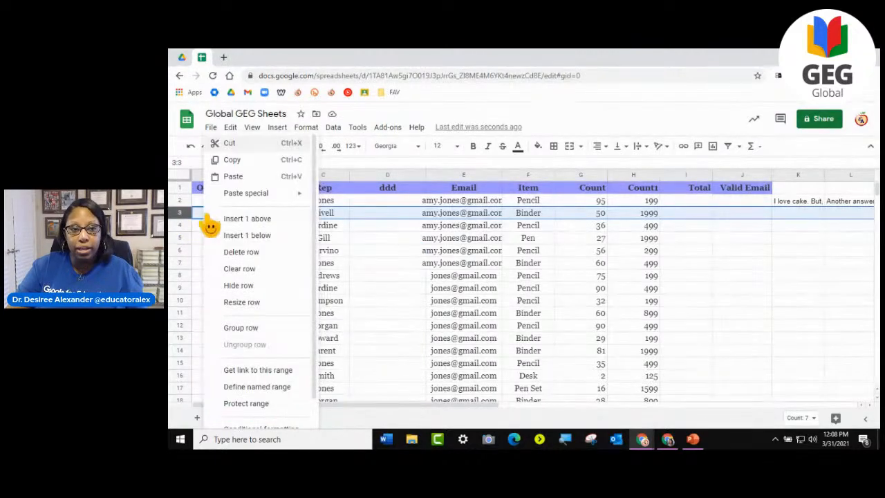
click(262, 236)
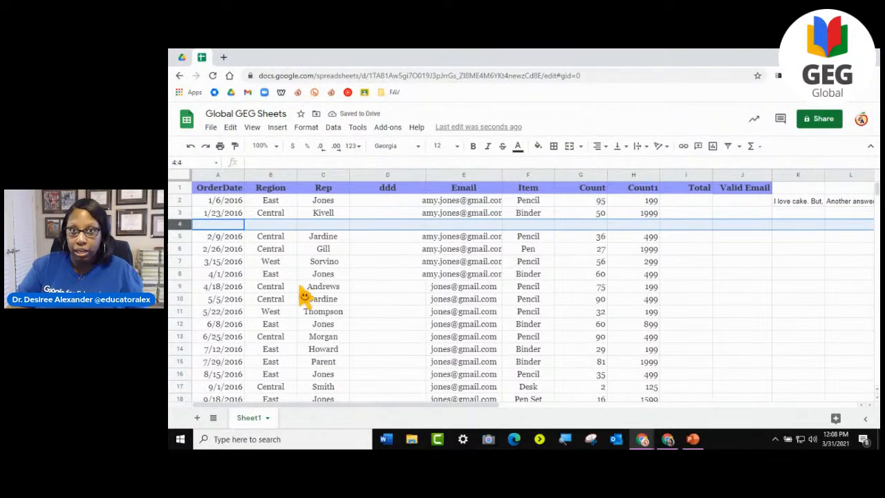
- Undo the row insertion, the "ddd" heading and the column insertion
click(191, 147)
click(191, 147)
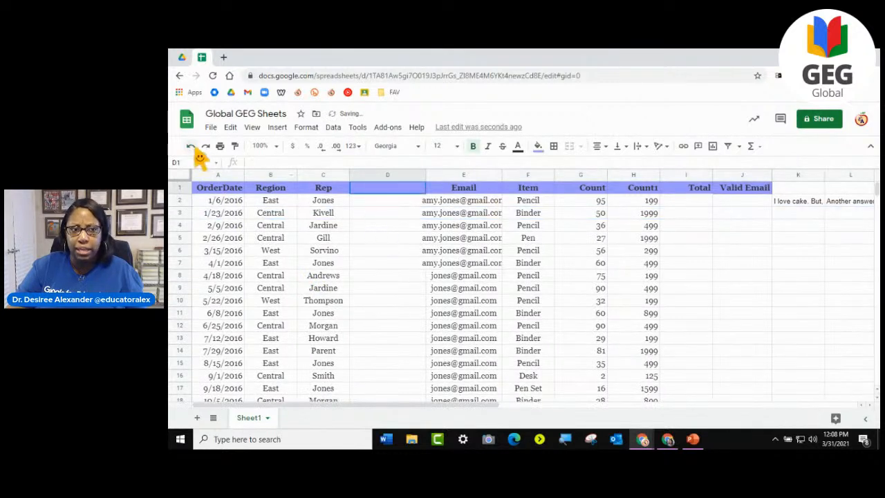
click(191, 147)
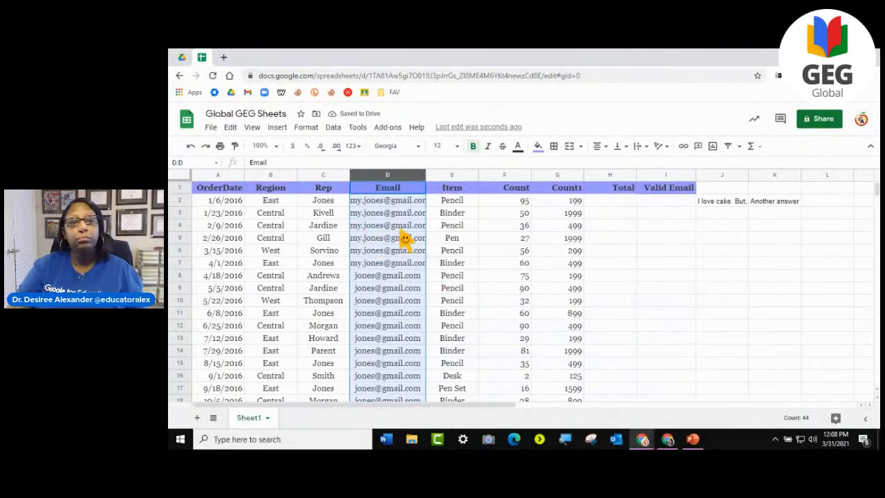
- Insert a blank column directly before the Email column to hold the combined Region and Rep values
mouse_move(421, 238)
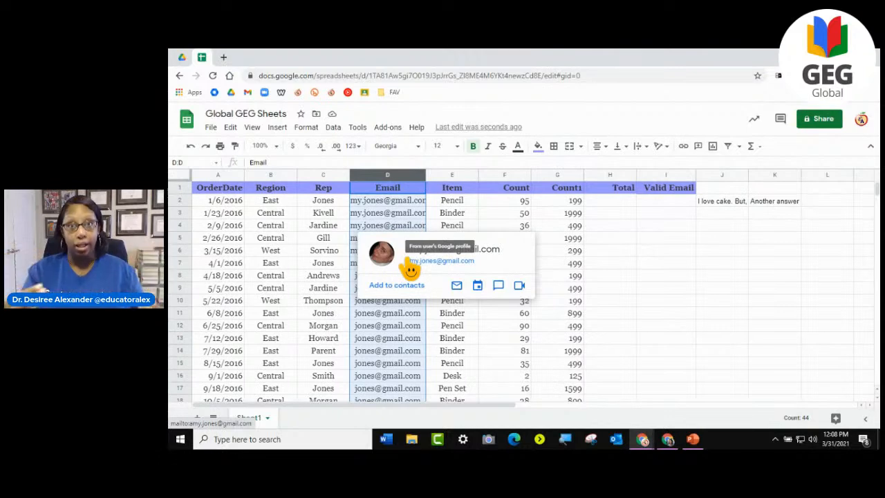
right_click(391, 178)
click(417, 220)
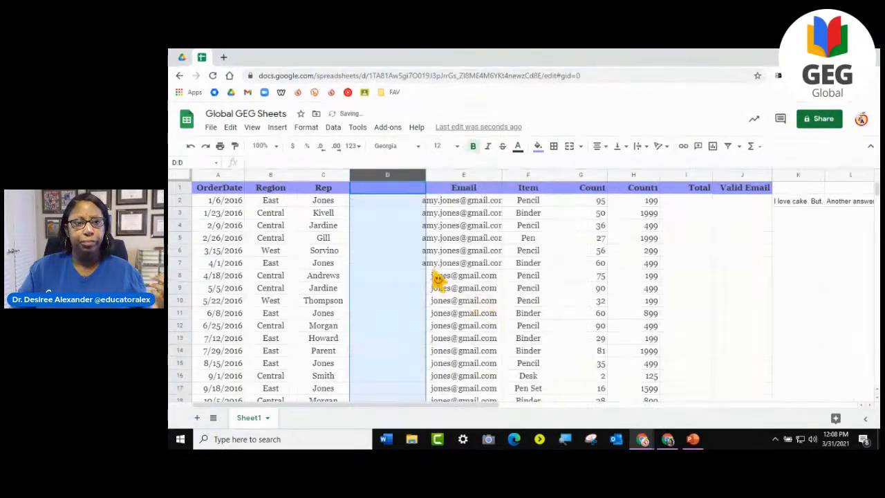
click(393, 206)
click(282, 192)
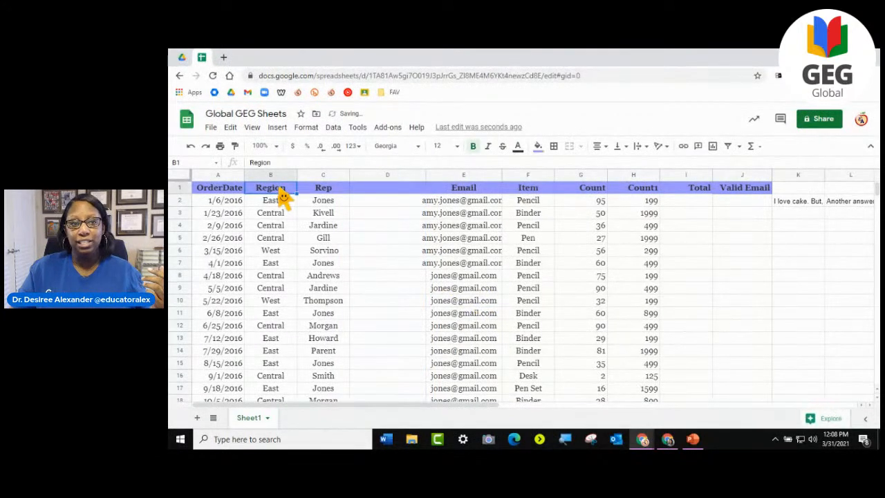
click(346, 194)
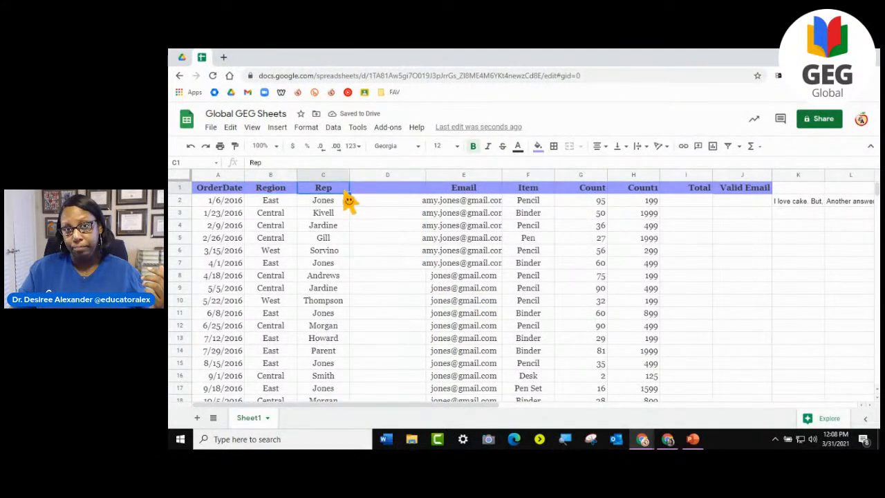
- Enter the combined Region and Rep values of rows 2 and 3, separated by a space, in cells D2 and D3
click(380, 205)
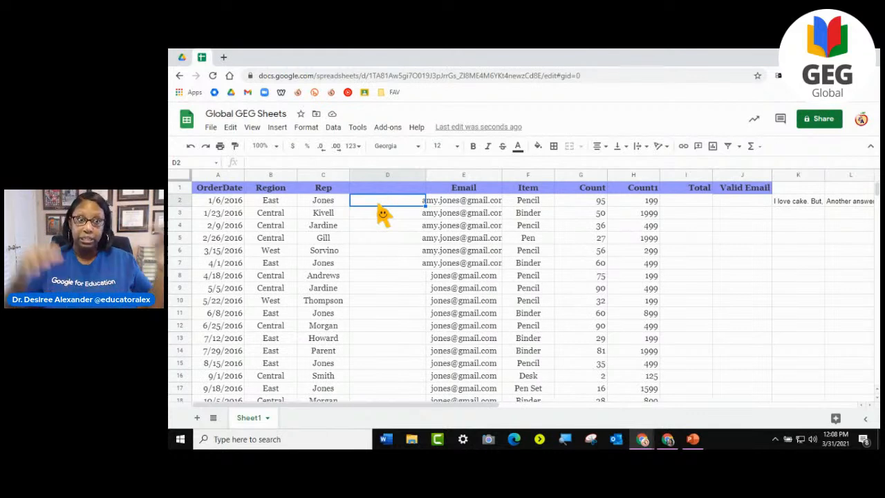
text(E)
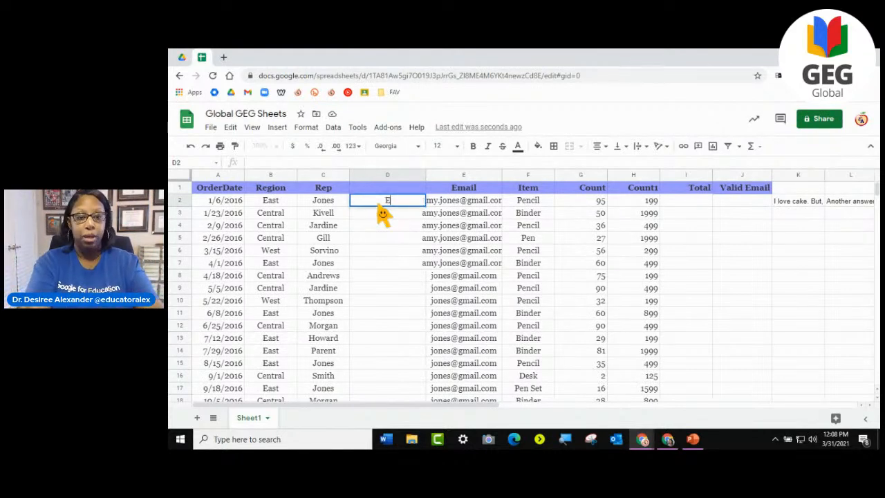
text(ast Jones)
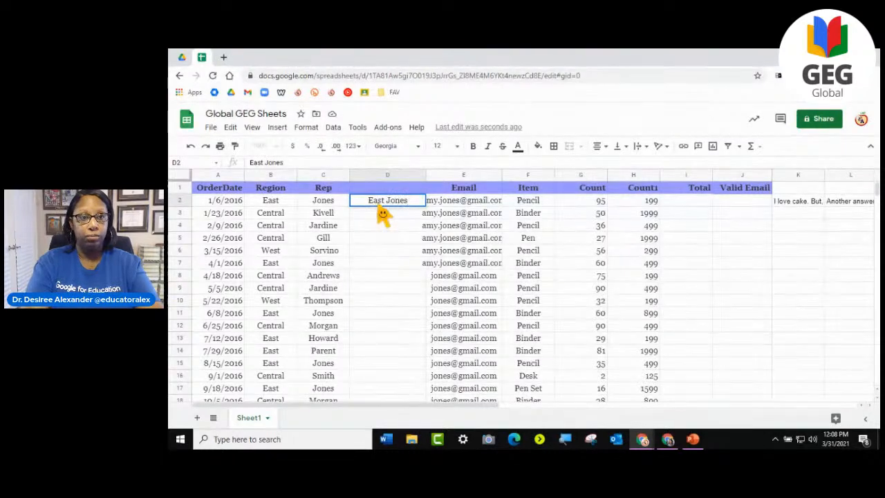
key(Return)
text(Cent)
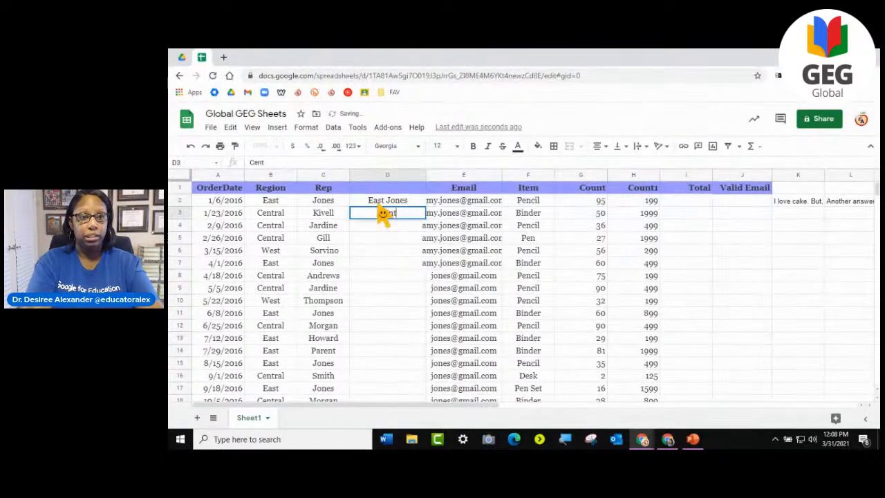
text(ral Kivell)
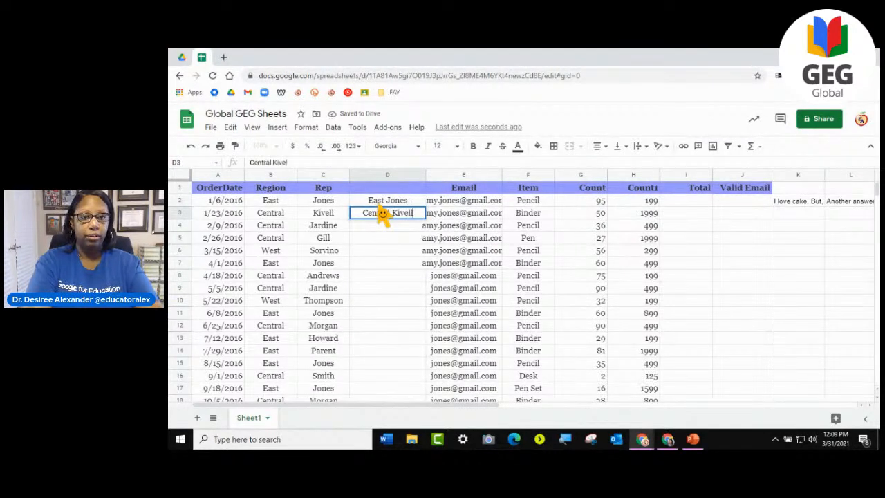
key(Return)
- Begin row 4's combination with "Central" in D4 and accept the Smart Fill suggestion for the whole column
text(Central Jardine)
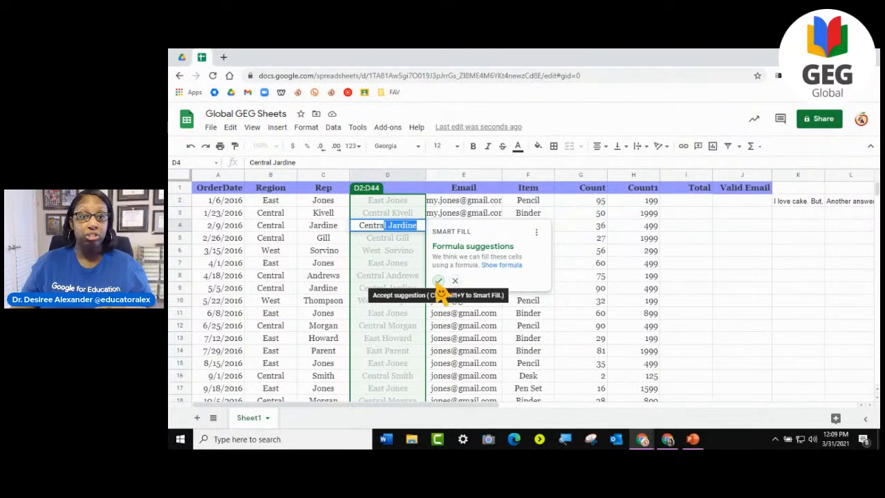
click(439, 283)
scroll(415, 284, down, 8)
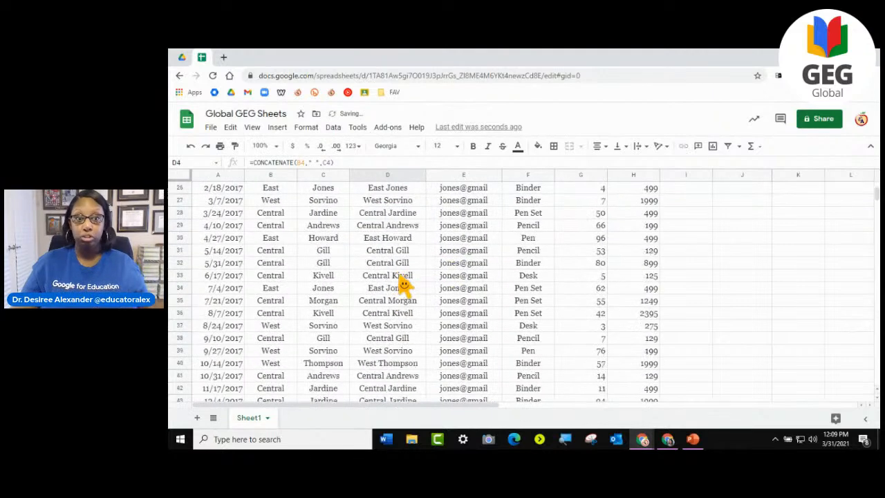
scroll(405, 286, down, 4)
scroll(370, 292, up, 12)
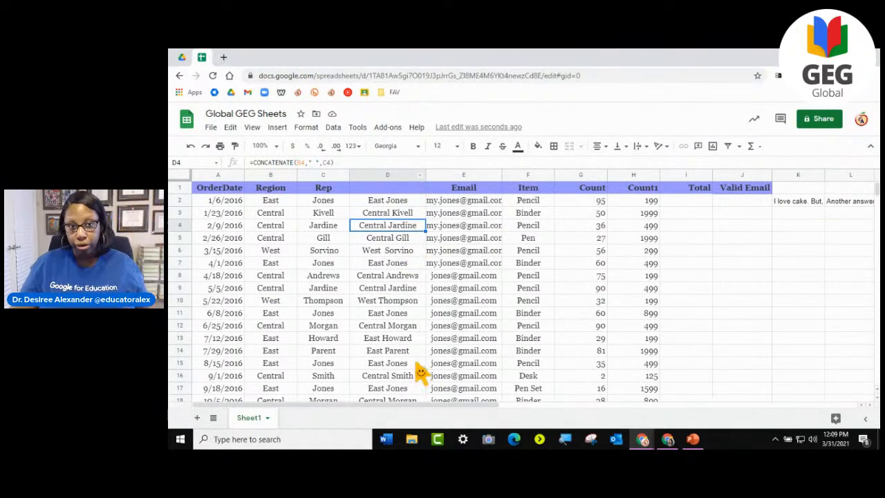
scroll(421, 374, down, 6)
scroll(421, 374, up, 6)
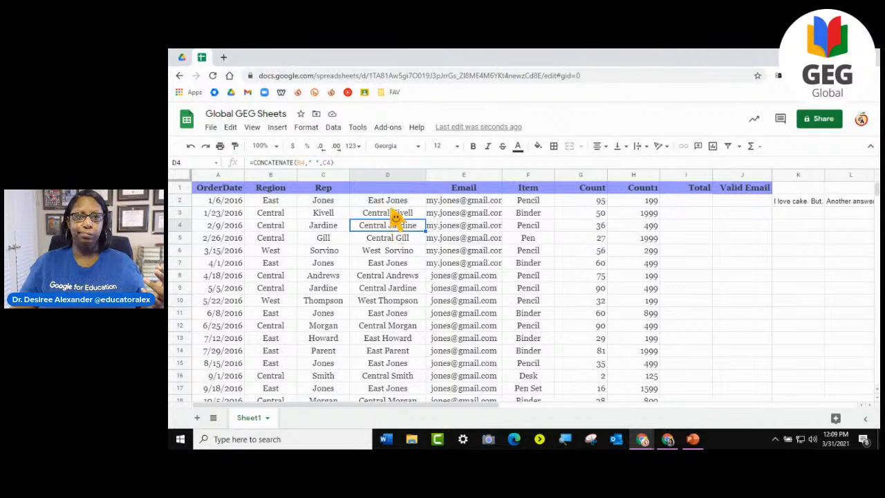
- Inspect the CONCATENATE formulas behind the combined values in column D, including cells D5 and D3
double_click(385, 202)
click(379, 242)
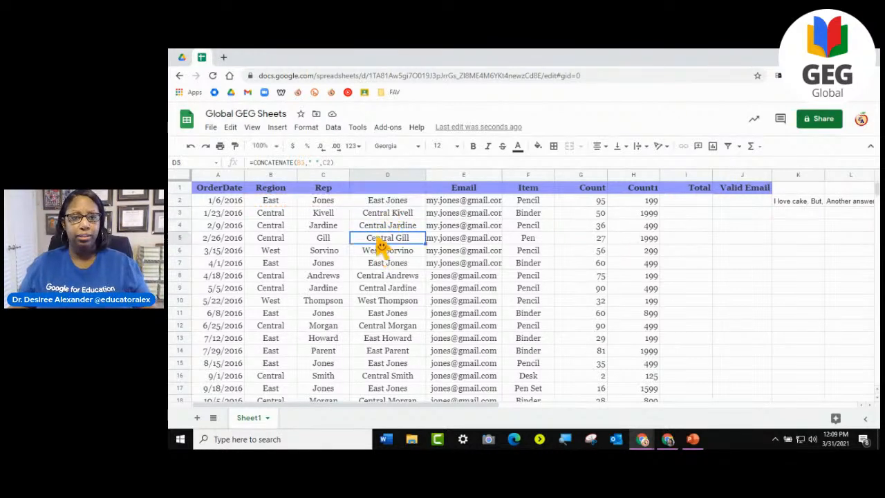
click(389, 213)
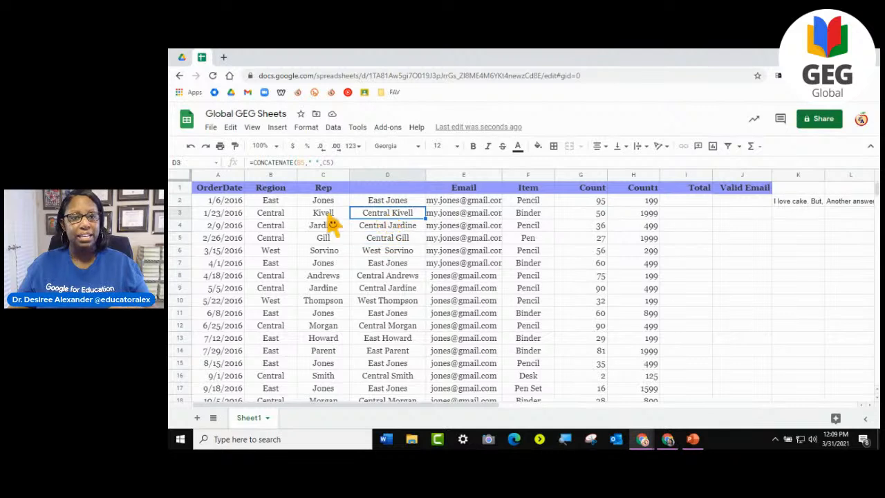
double_click(399, 217)
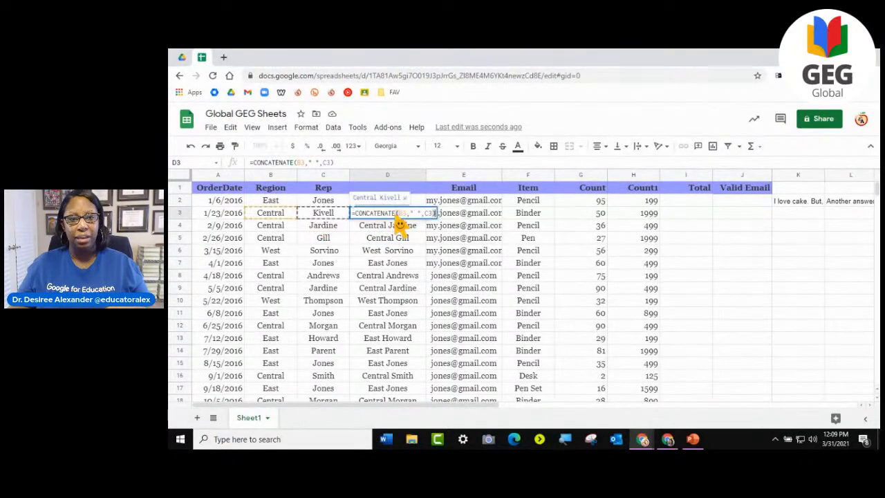
key(Escape)
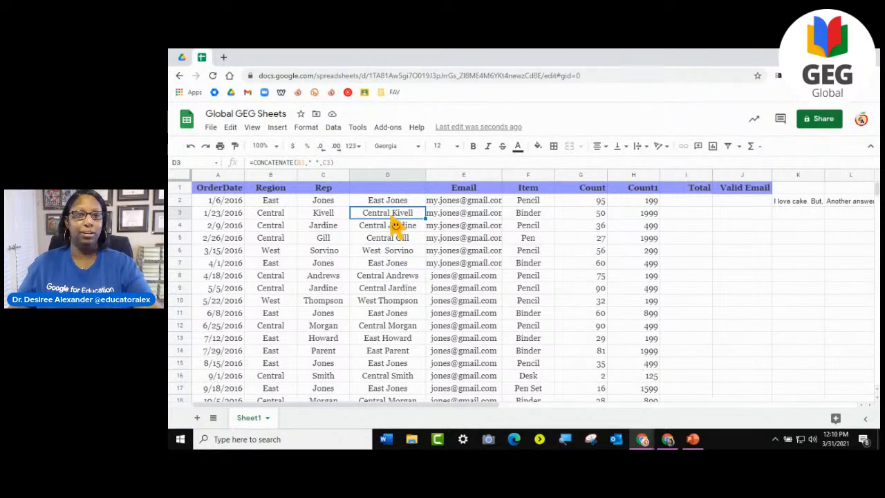
- Clear the combined value in D3 and delete the whole column D
key(Delete)
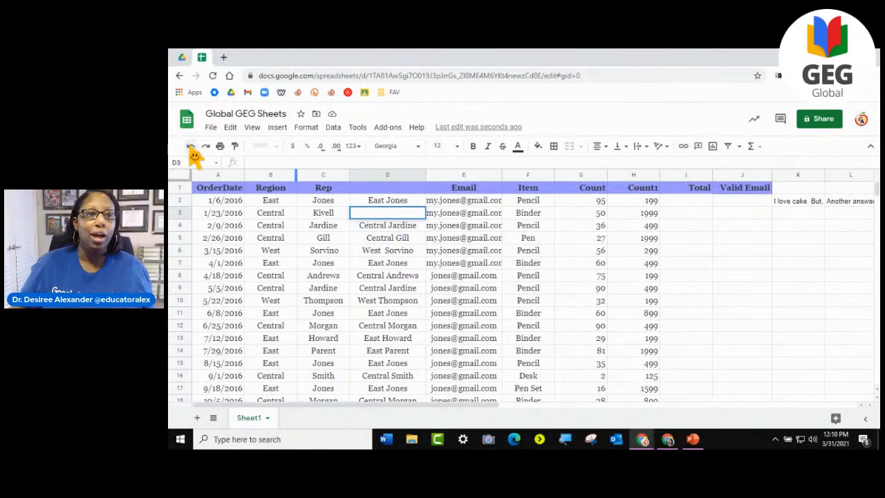
click(291, 214)
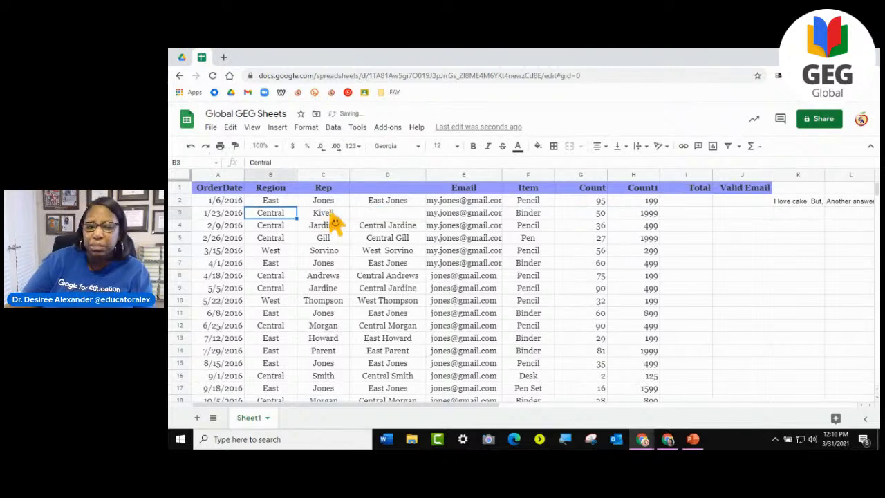
click(332, 217)
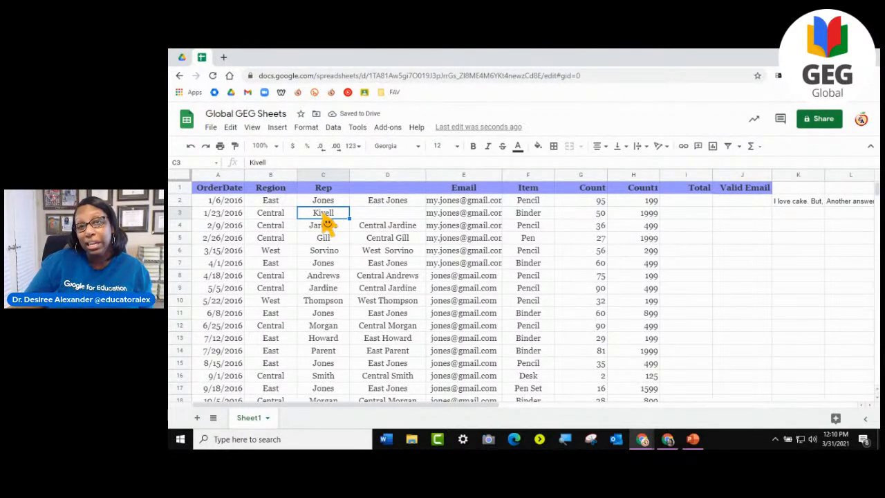
click(397, 177)
right_click(398, 177)
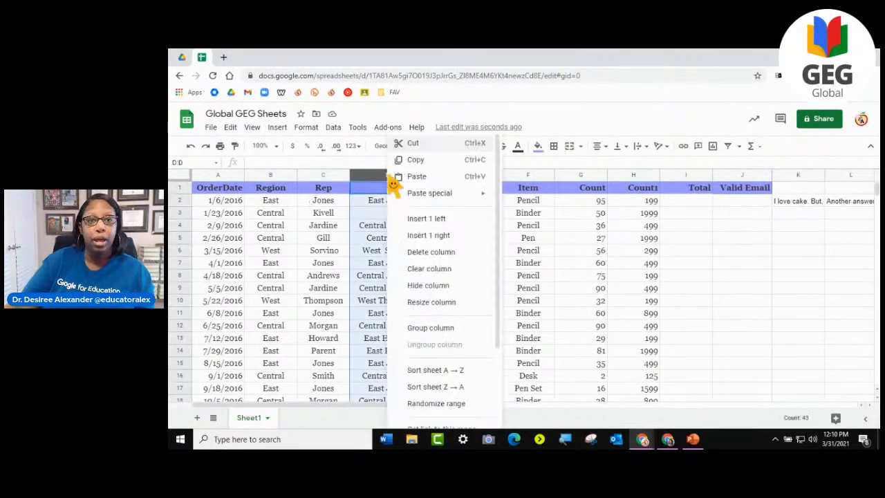
click(430, 254)
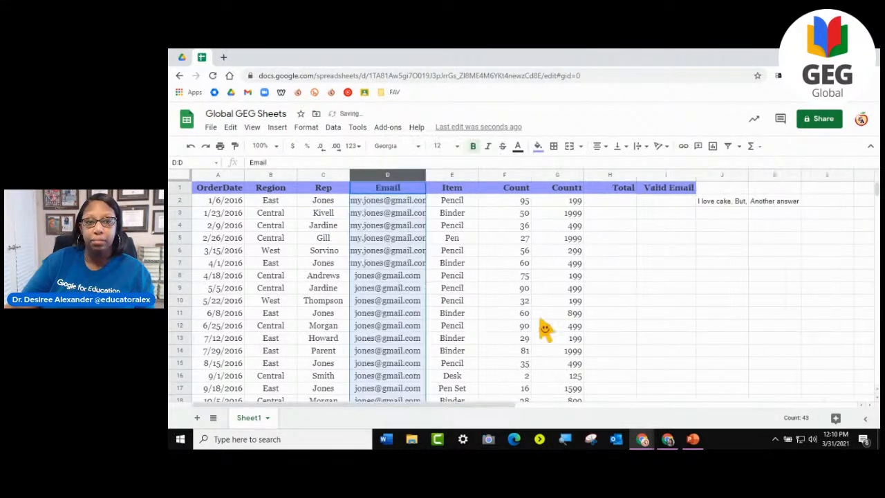
- Add a first name followed by extra spaces before the surname in Rep cell C2
click(325, 205)
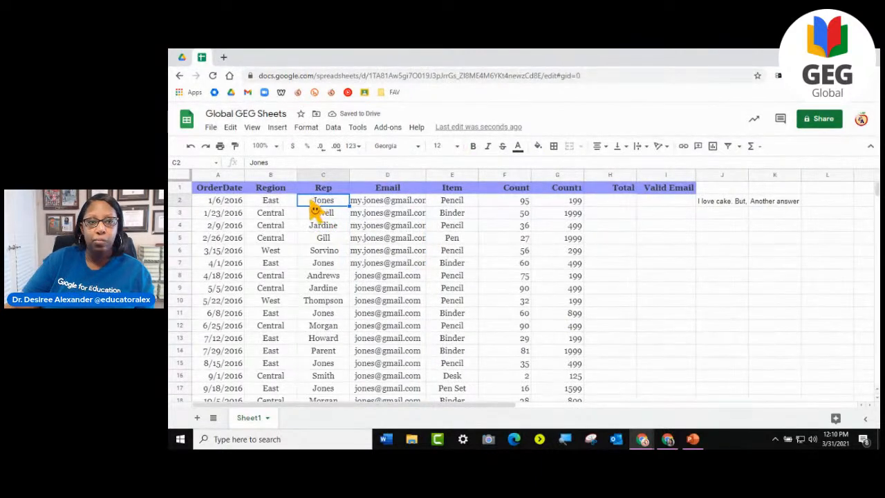
double_click(315, 205)
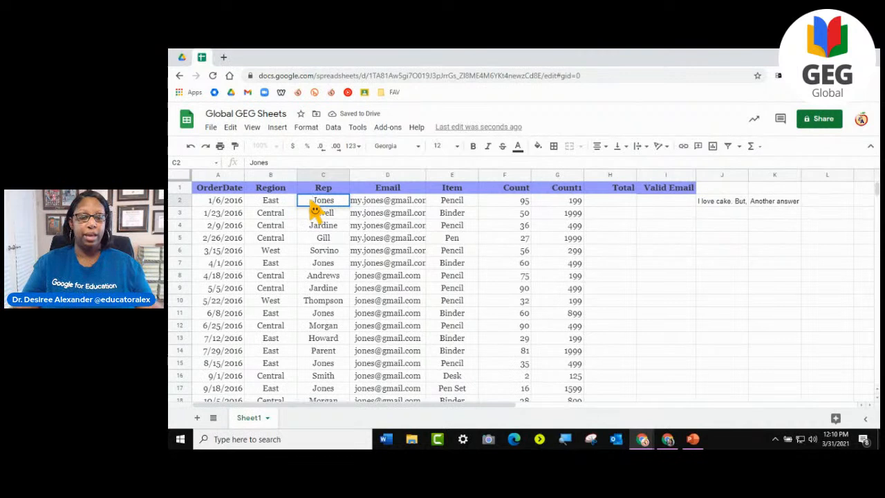
text(Amy)
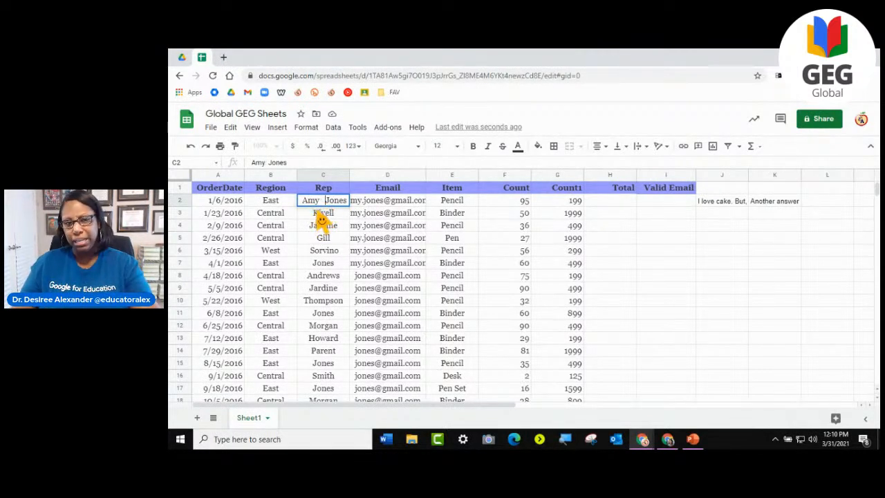
- Add a first name before the surname in Rep cell C3 and correct its initial letter
click(321, 220)
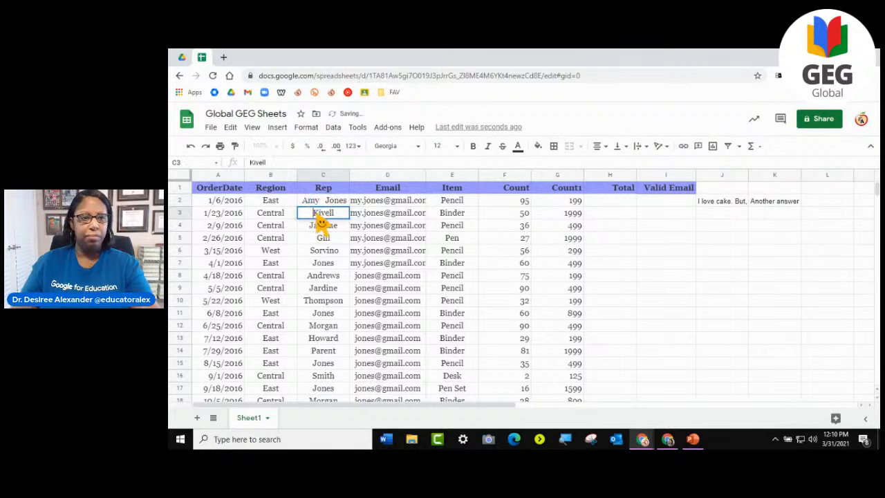
text(Jurt)
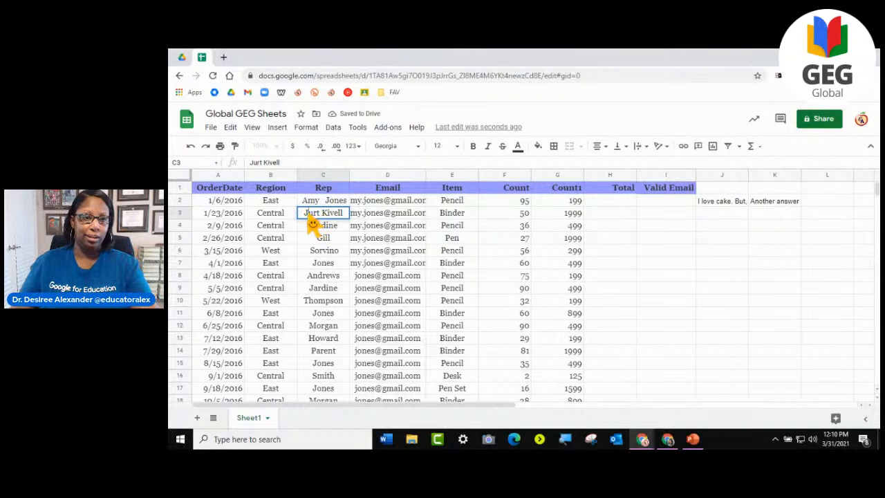
key(BackSpace)
text(+K)
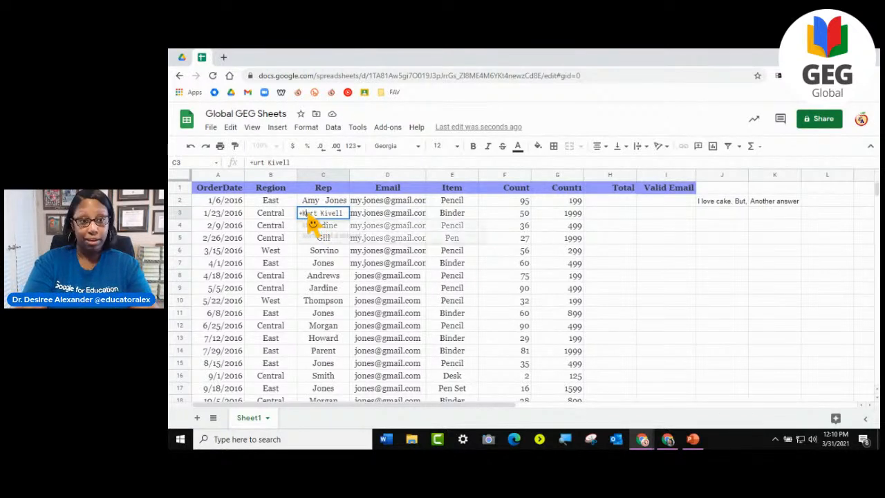
key(Left)
key(BackSpace)
key(Return)
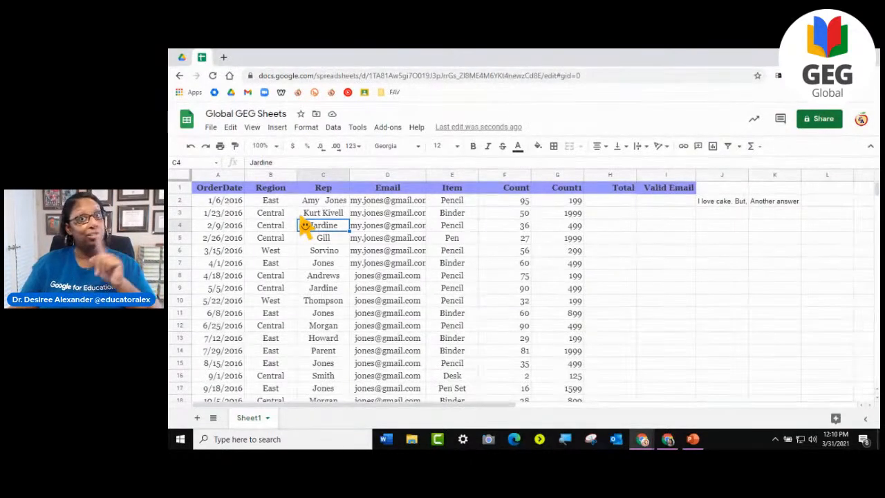
- Try to remove the extra spaces from both full names with a TRIM formula on C2:C3 in cell J5
click(719, 239)
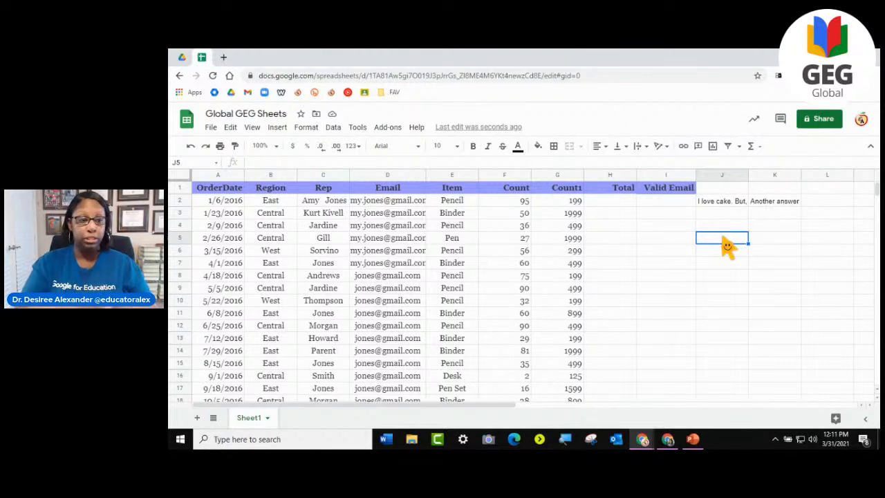
text(=)
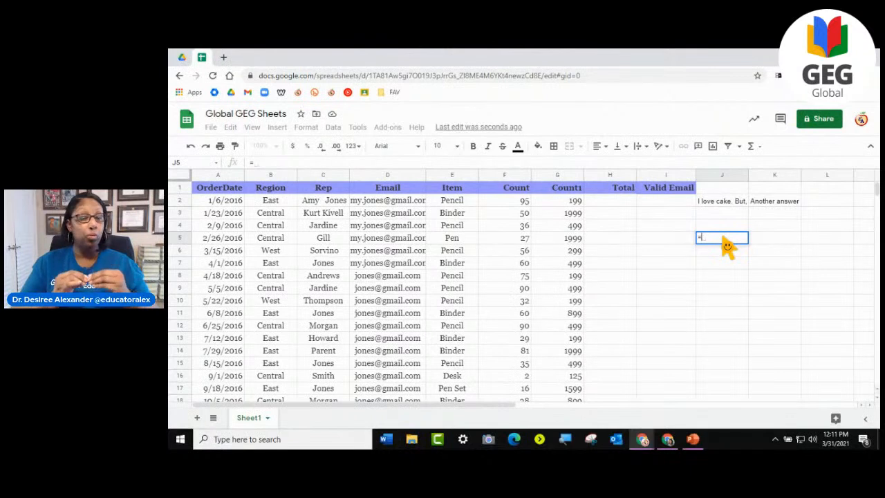
text(TRIM)
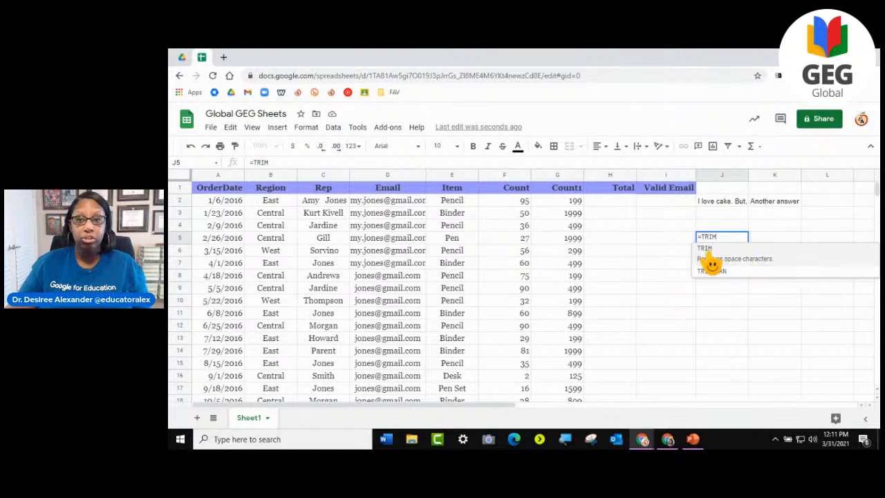
click(711, 261)
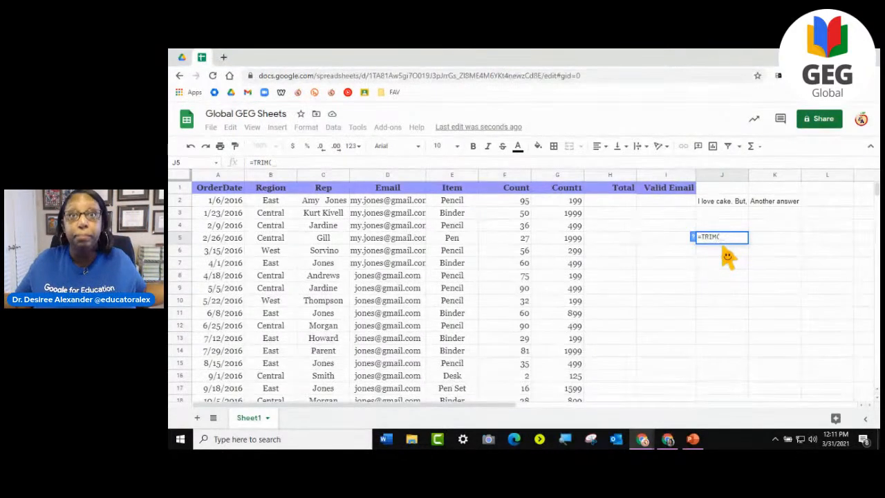
click(320, 204)
drag(316, 212, 322, 225)
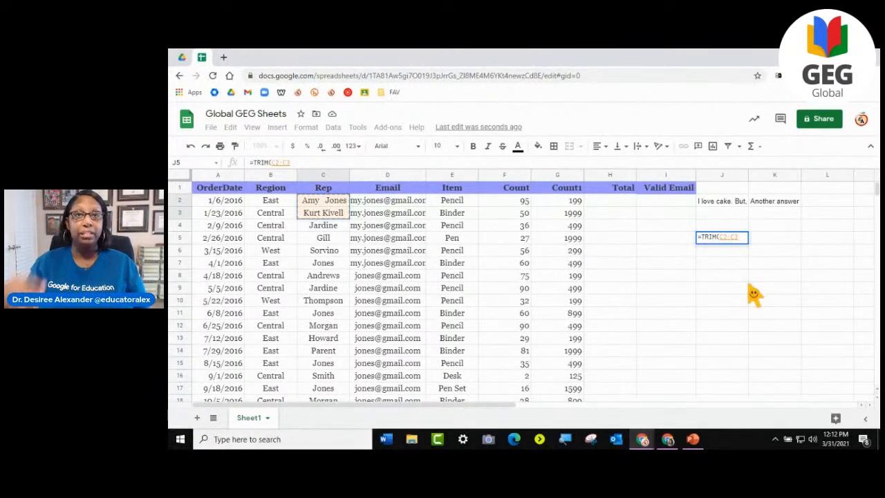
key(Return)
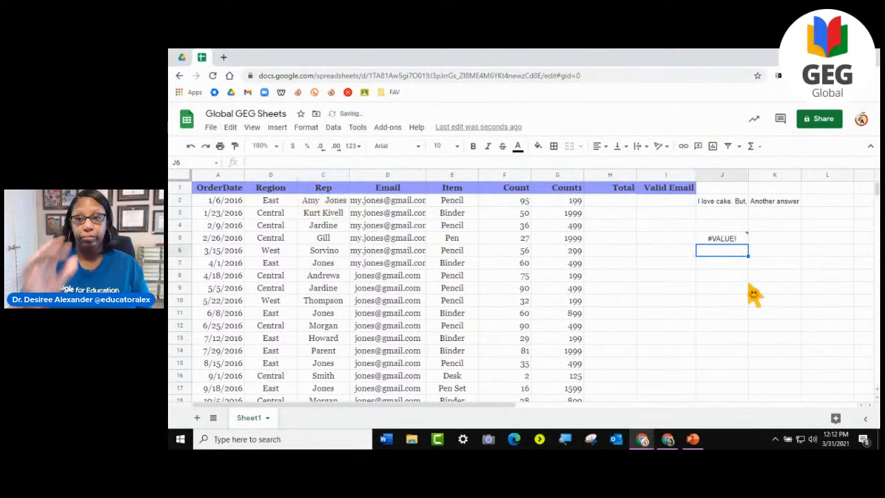
- Inspect the error in J5 and clear the TRIM formula from that cell
double_click(734, 239)
click(730, 275)
click(734, 242)
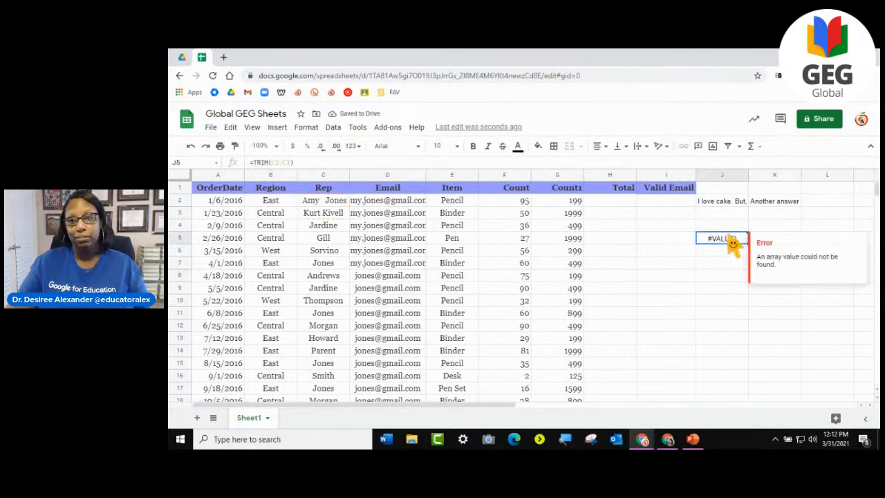
key(BackSpace)
key(Return)
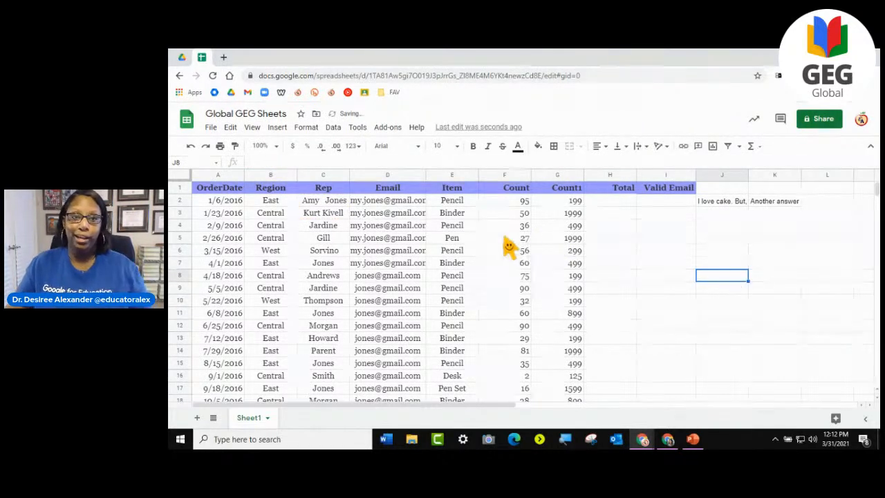
- Remove the extra spaces from the full name in C2 with a =TRIM(C2) formula in cell J6
text(=TRIM)
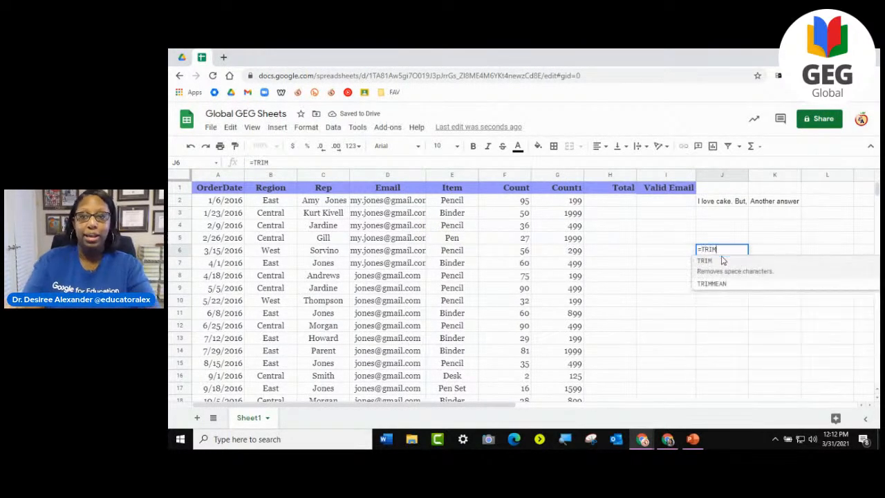
click(722, 260)
click(320, 203)
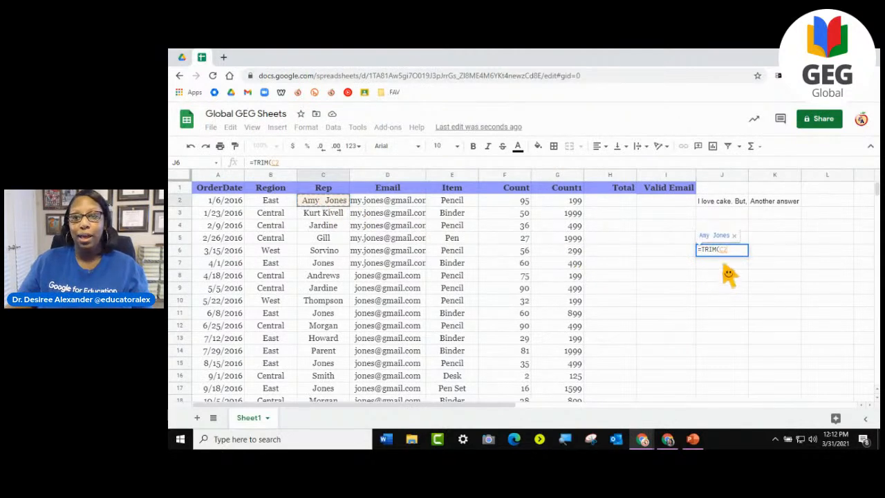
key(Return)
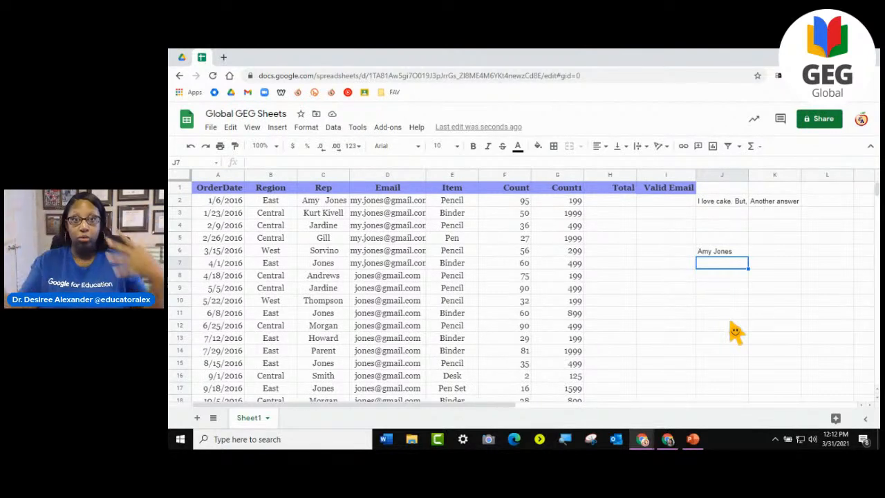
- Fill the TRIM formula from J6 down through J9 so it covers the following Rep cells
click(732, 253)
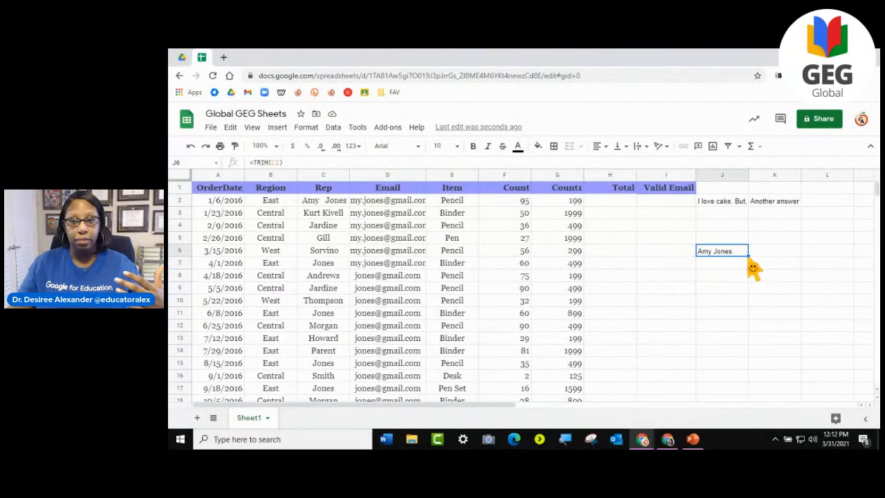
mouse_move(747, 255)
mouse_down()
mouse_move(746, 304)
mouse_move(748, 257)
mouse_up()
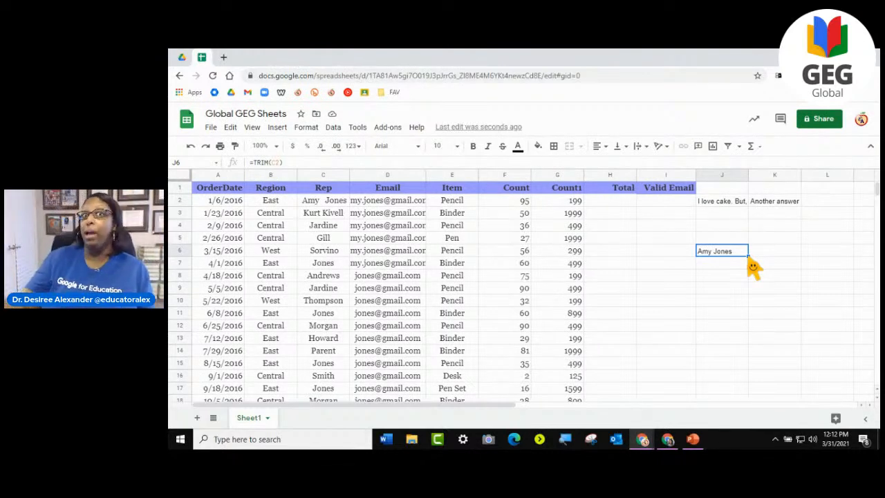
drag(752, 265, 748, 303)
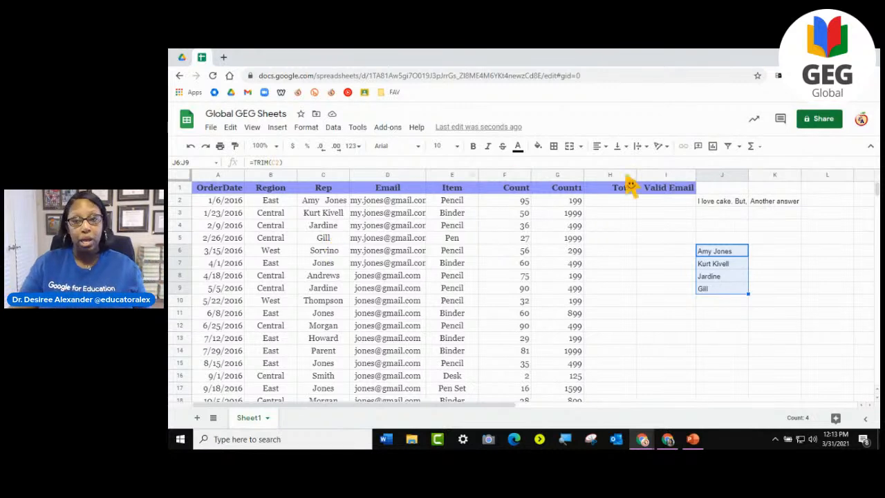
- Clear the TRIM formulas from cells J6:J9
drag(719, 289, 707, 255)
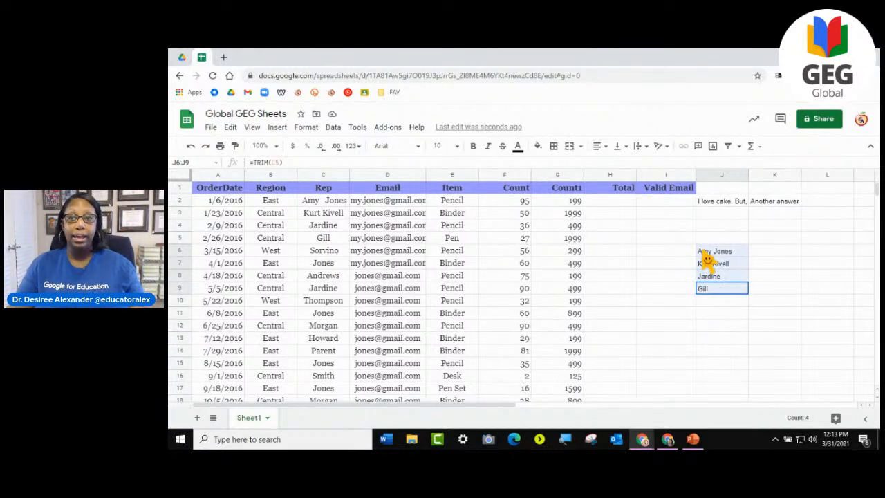
key(Delete)
click(733, 327)
click(715, 254)
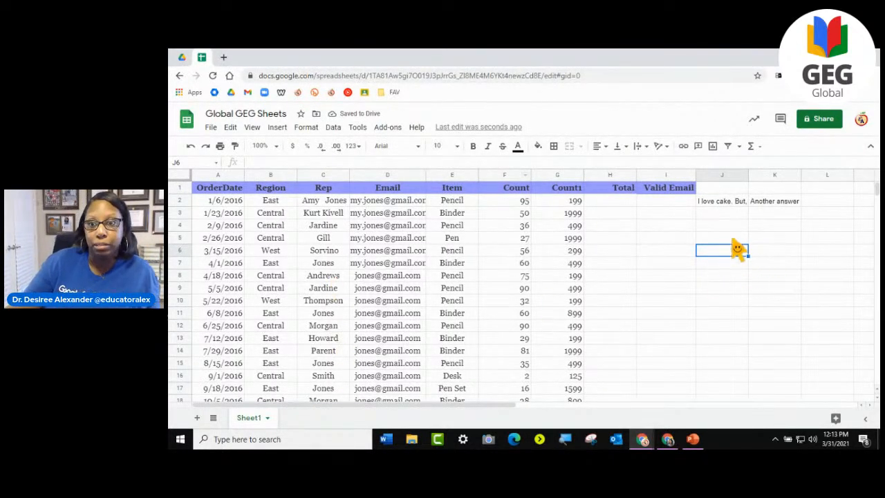
click(732, 241)
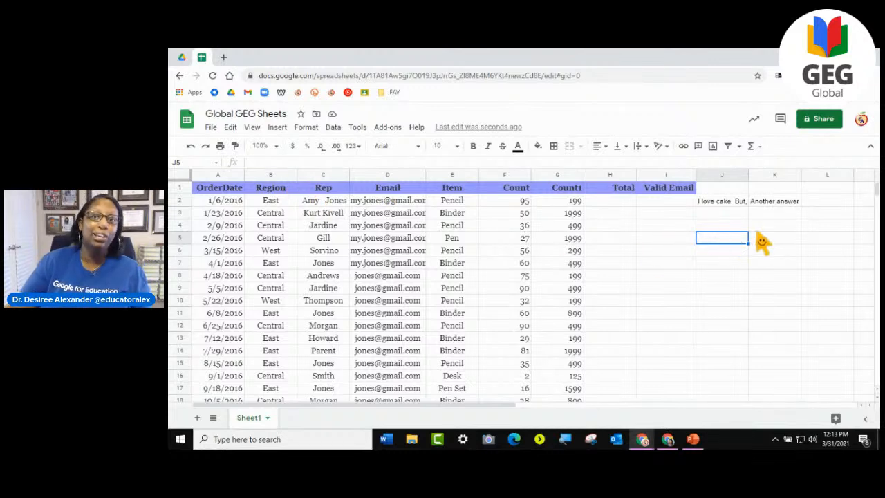
- Remove the first names from Rep cells C3 and C2, leaving only the surnames
click(322, 215)
double_click(320, 213)
drag(322, 214, 298, 214)
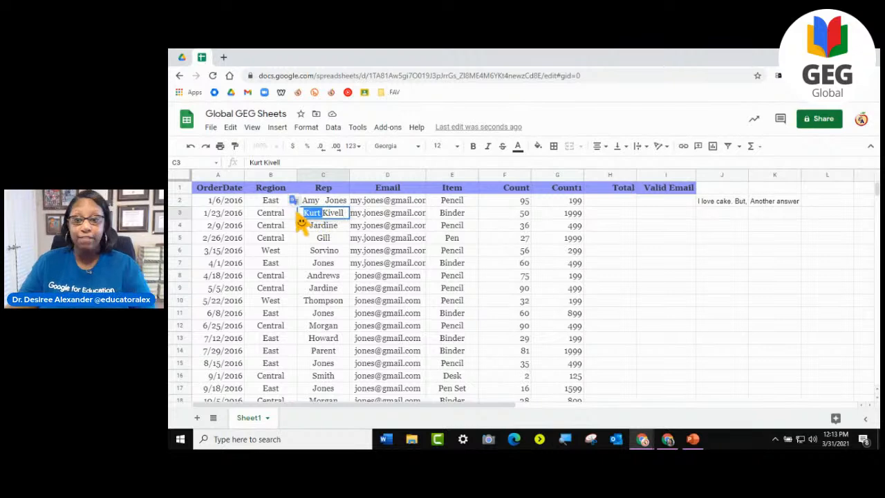
key(BackSpace)
triple_click(325, 202)
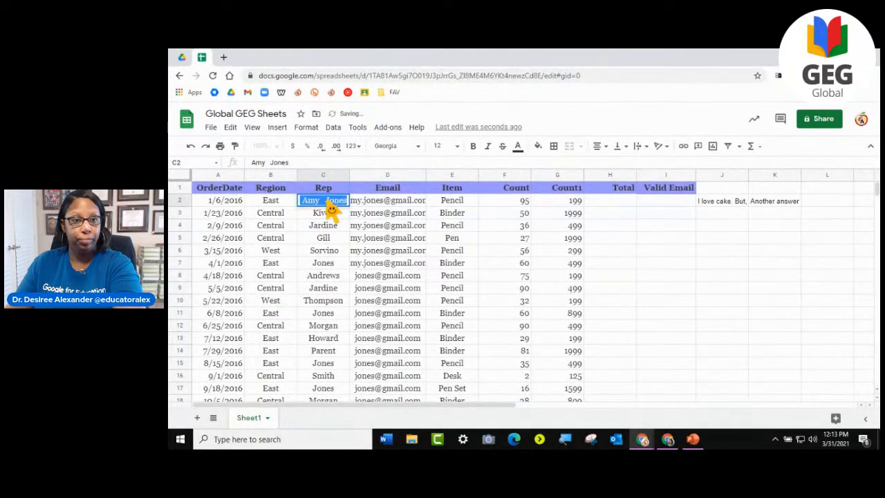
drag(324, 207, 278, 209)
key(BackSpace)
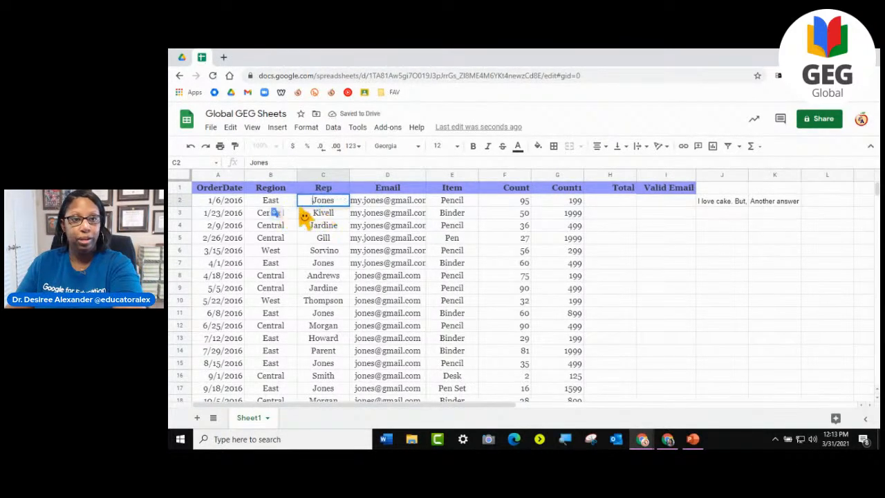
click(611, 240)
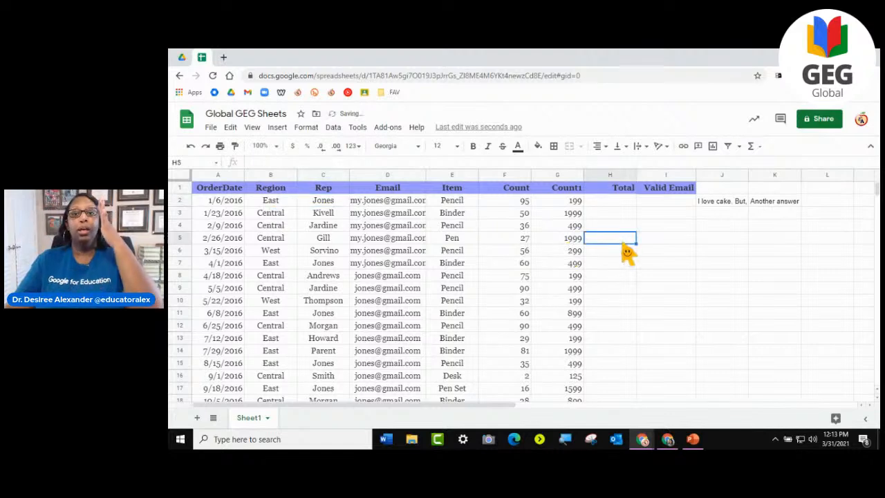
- Select the Count1 values in G2:G6, the whole Count1 column and its header cell as separate selections
click(736, 240)
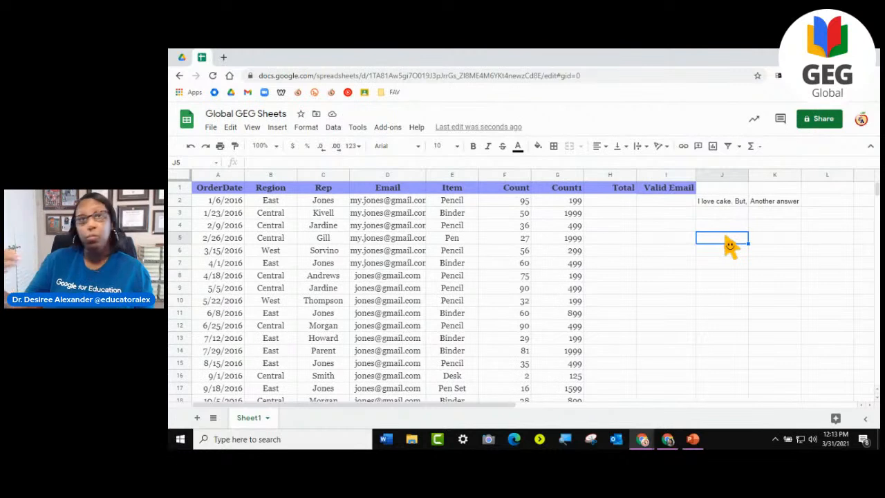
click(613, 202)
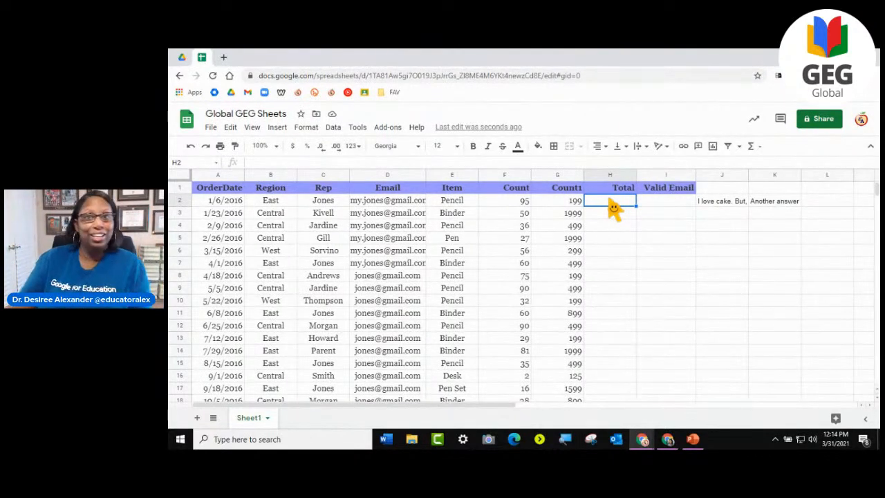
drag(568, 204, 563, 267)
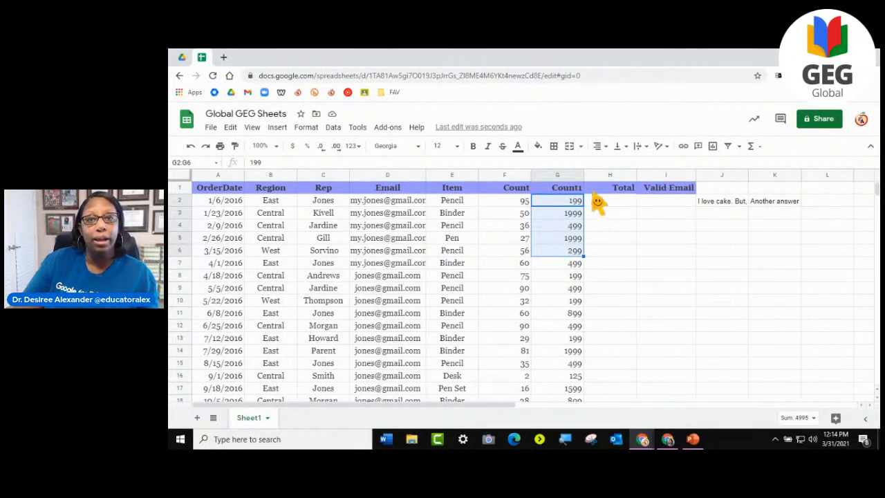
click(558, 175)
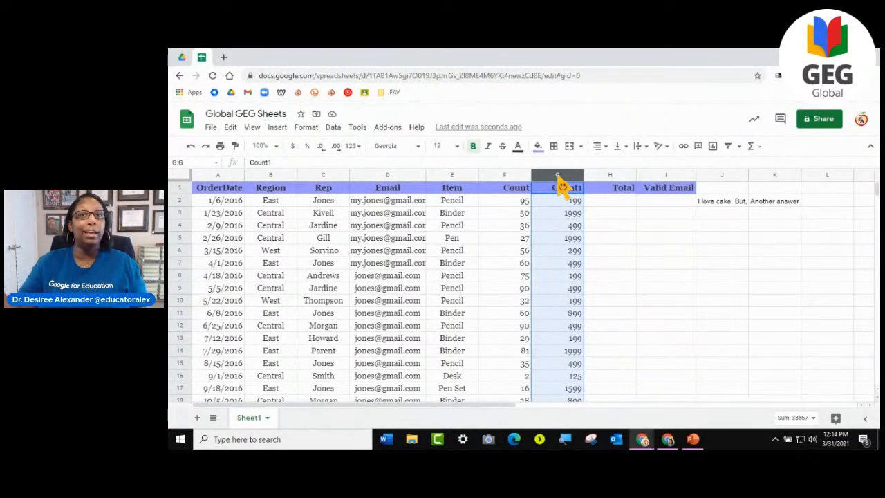
click(666, 263)
click(564, 188)
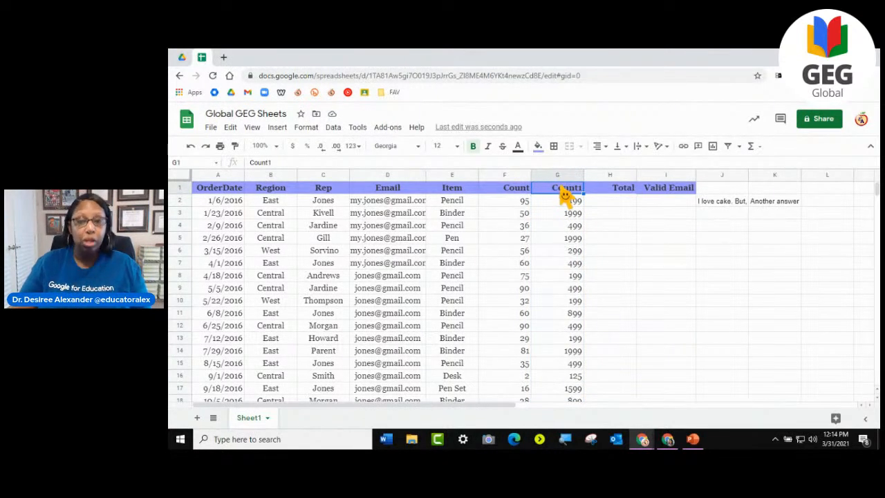
click(613, 239)
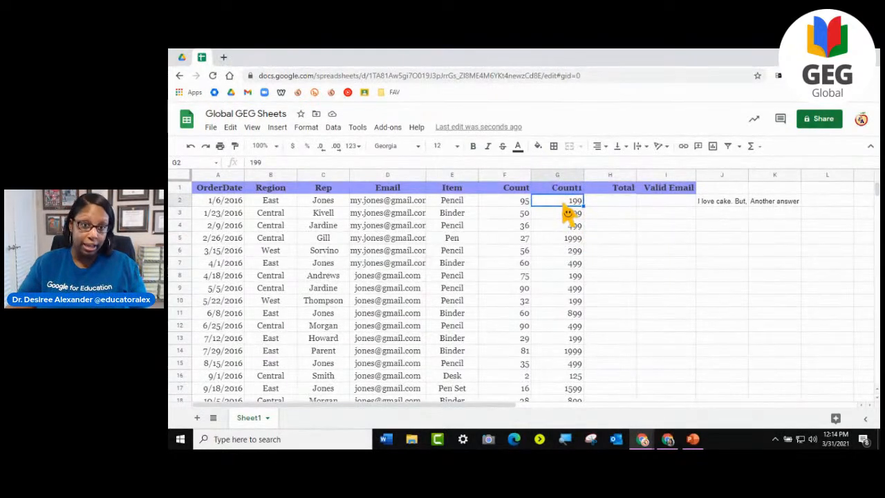
- Select the Count1 values from G2 down to G44 and clear that selection
drag(564, 208, 553, 357)
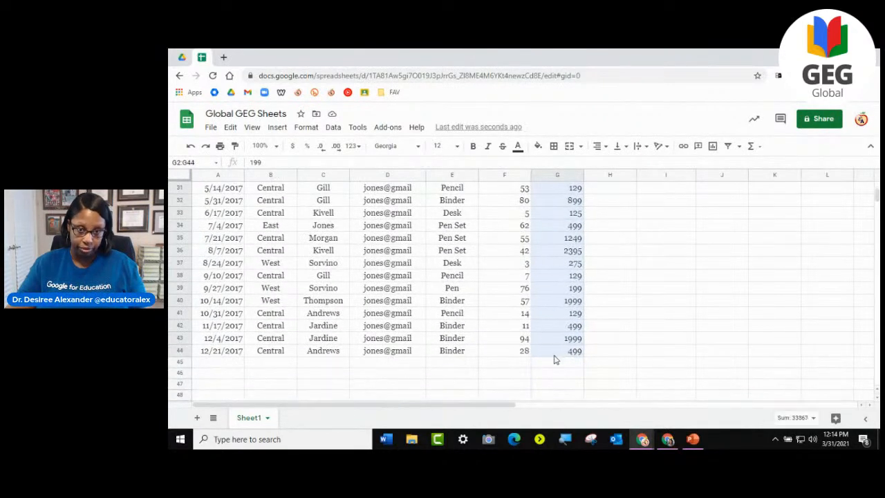
click(631, 314)
scroll(629, 316, up, 10)
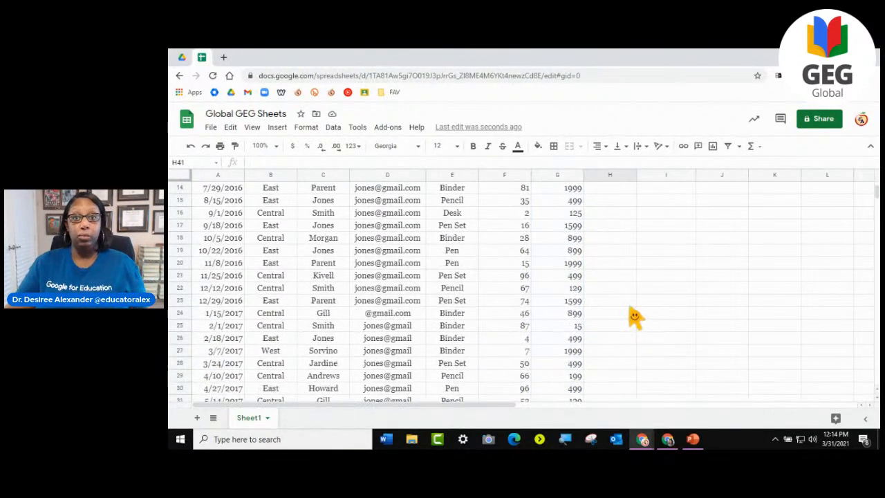
click(572, 202)
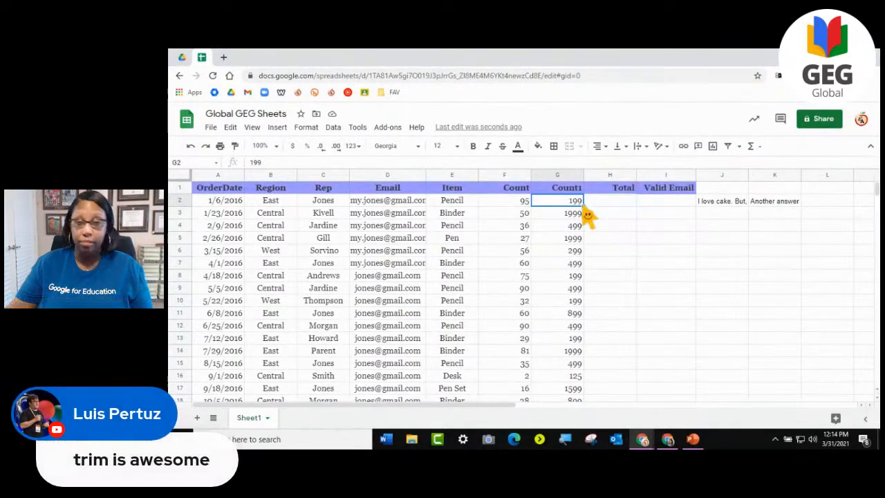
click(612, 240)
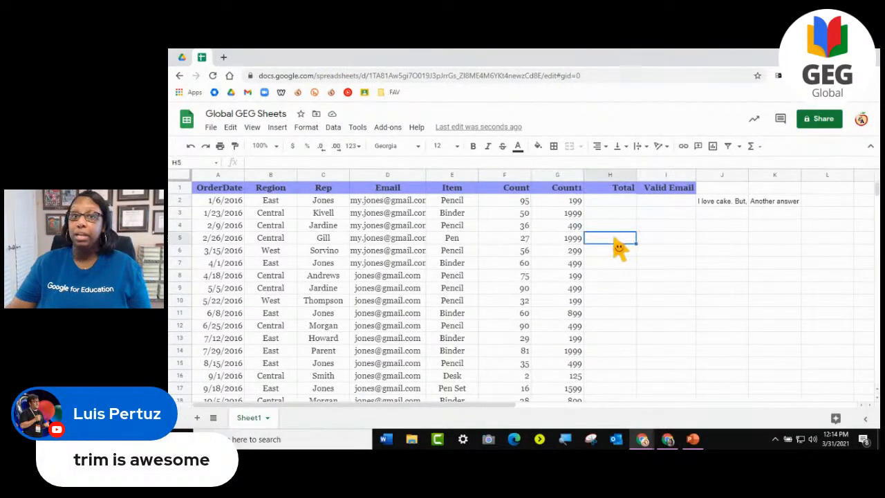
- Add up all Count1 values in G2:G44 with a SUM formula in cell G45
click(572, 203)
mouse_move(563, 213)
mouse_down()
mouse_move(563, 434)
mouse_move(563, 242)
mouse_move(571, 227)
mouse_up()
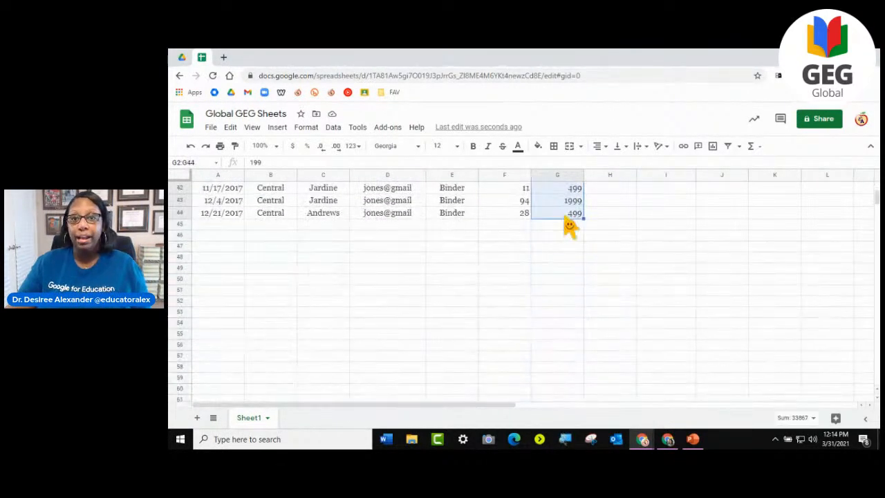
scroll(585, 242, up, 8)
scroll(585, 244, up, 1)
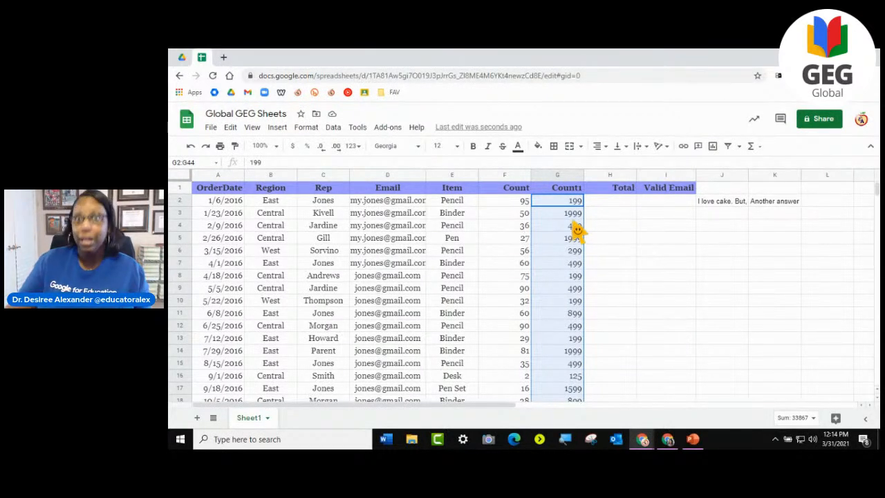
scroll(581, 250, down, 10)
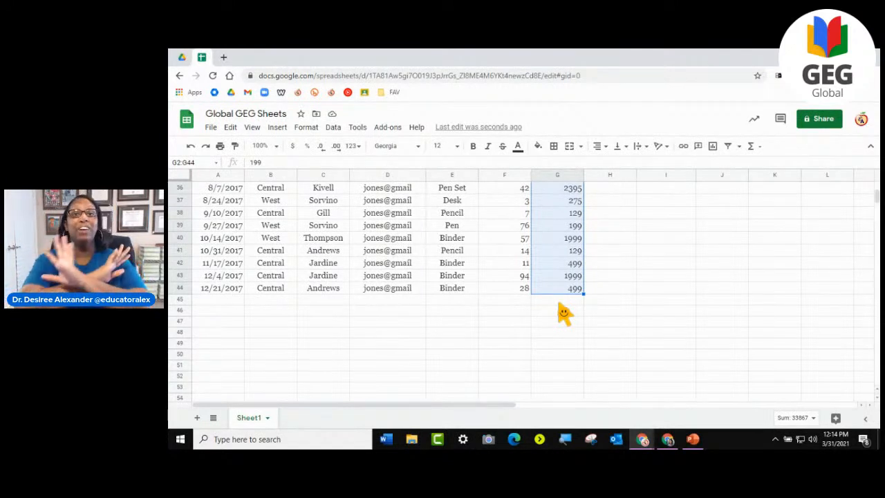
click(759, 148)
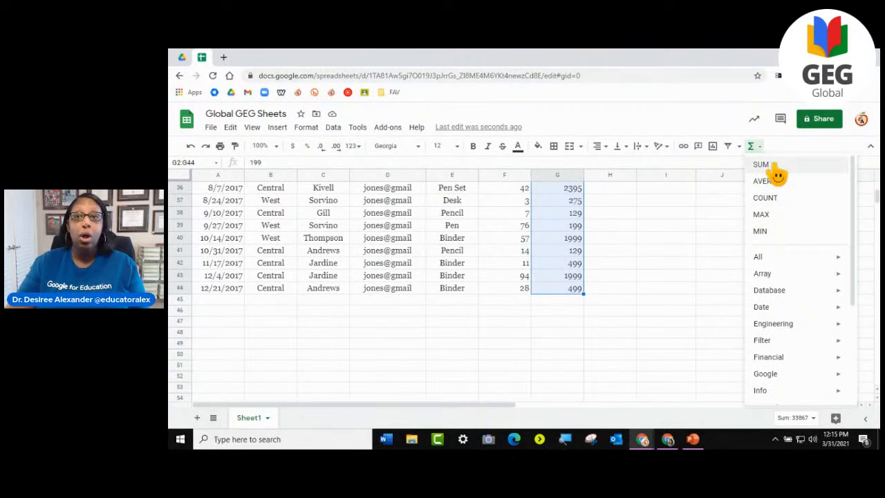
click(762, 165)
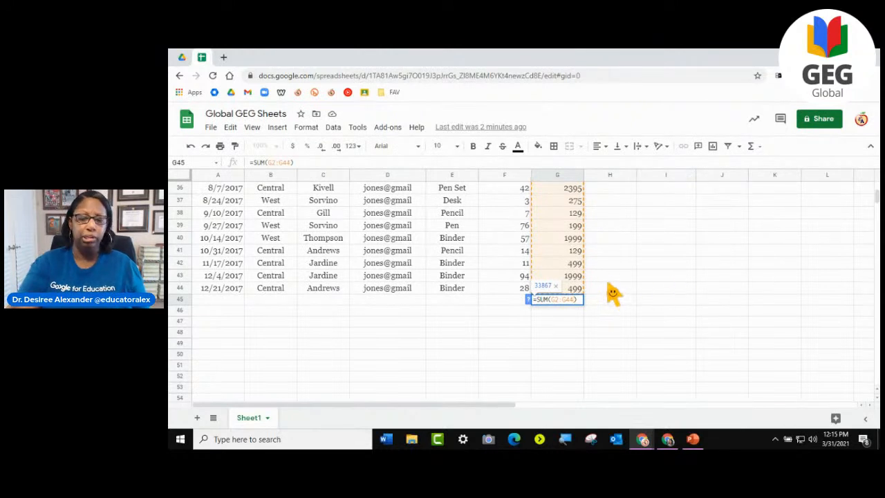
key(Return)
click(560, 301)
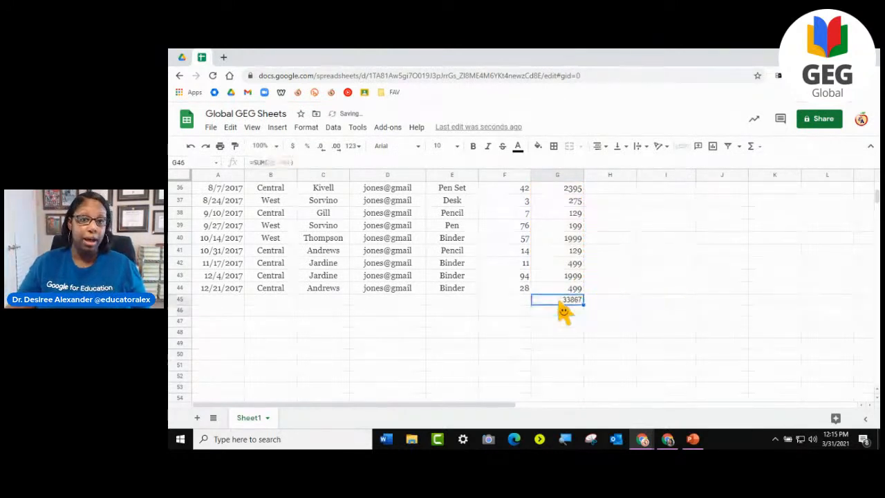
- Average all Count values in F2:F44 with an AVERAGE formula in cell F45
scroll(581, 298, up, 9)
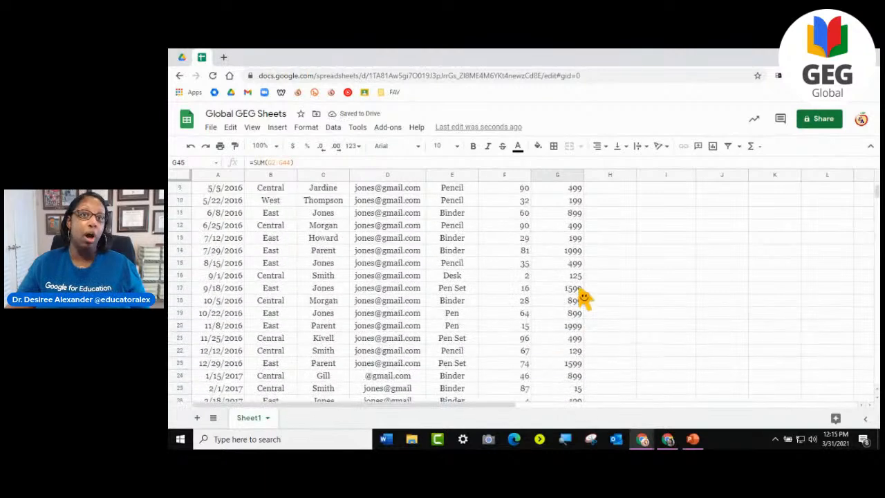
scroll(584, 299, down, 8)
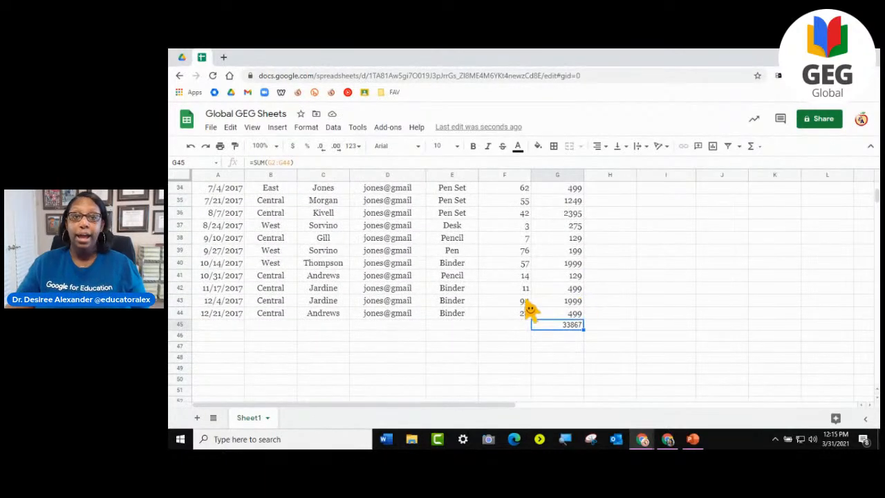
scroll(522, 325, up, 11)
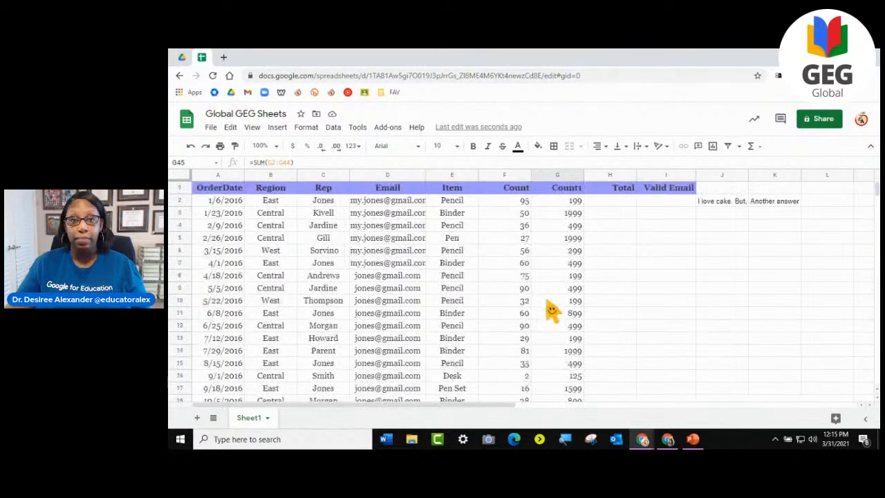
click(515, 202)
drag(510, 228, 524, 273)
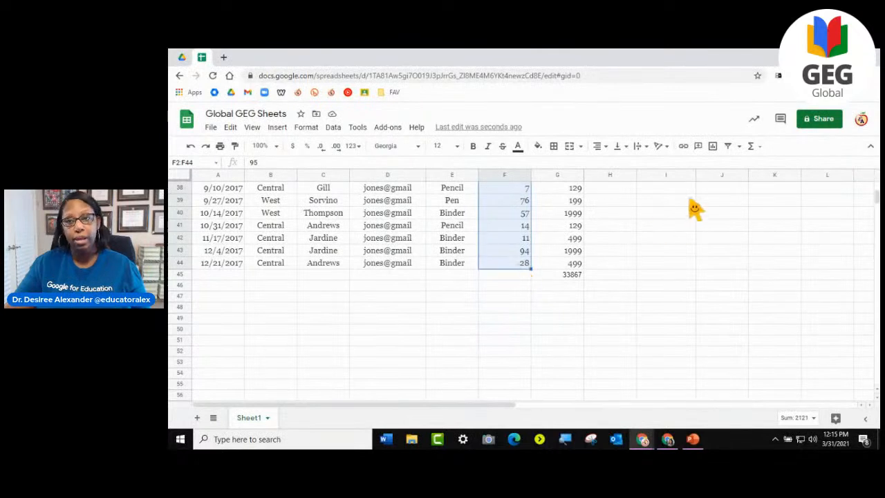
click(750, 145)
click(771, 181)
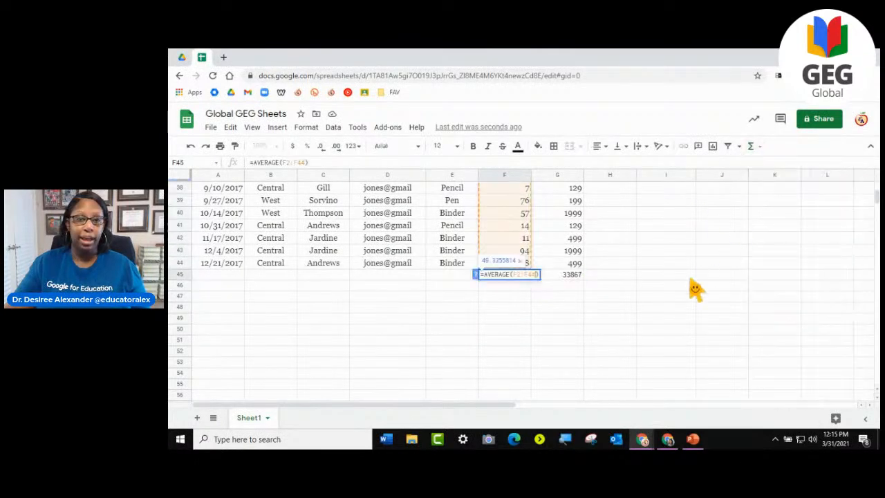
click(510, 297)
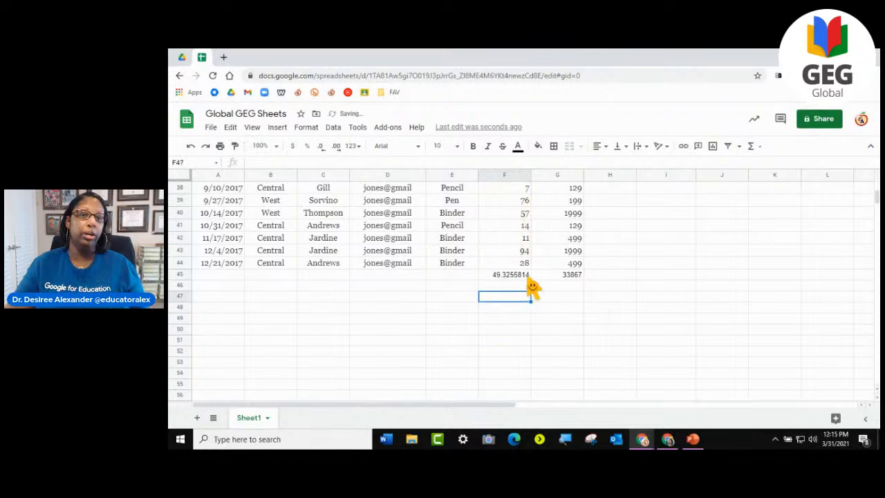
- Clear the average formula in F45 and the sum formula in G45
click(512, 275)
click(566, 275)
key(Up)
click(567, 277)
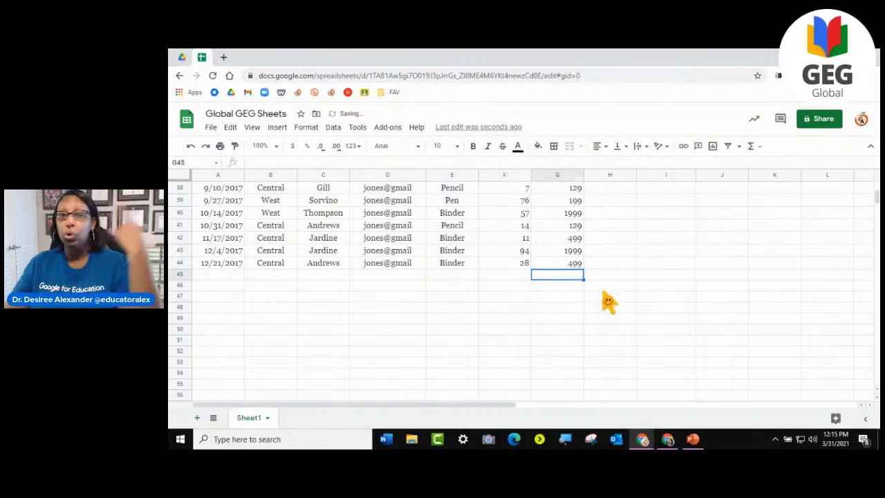
- Average the first row's Count and Count1 values (F2:G2) into Total cell H2 with AVERAGE, rejecting the suggested autofill
scroll(606, 299, up, 7)
scroll(606, 298, up, 6)
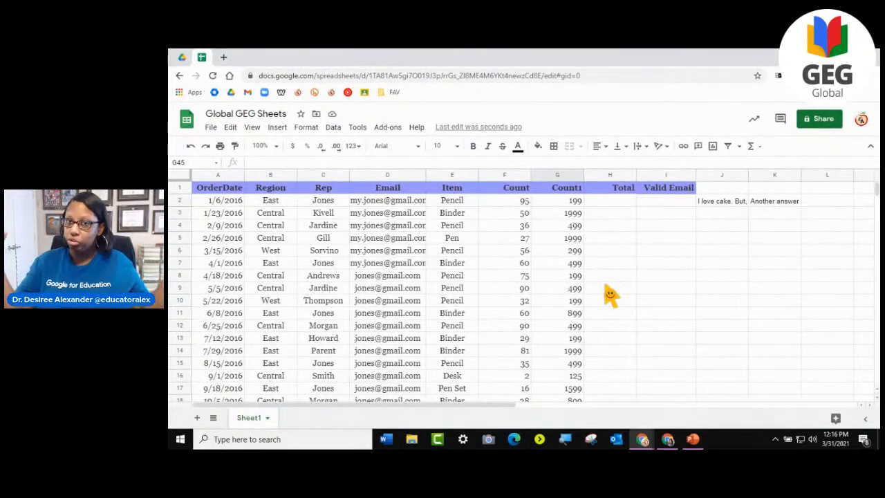
click(502, 206)
drag(503, 206, 574, 208)
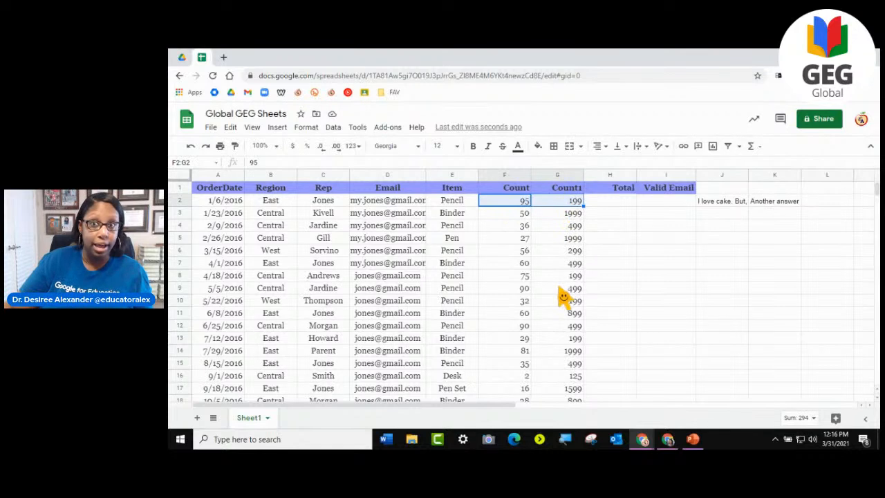
click(750, 146)
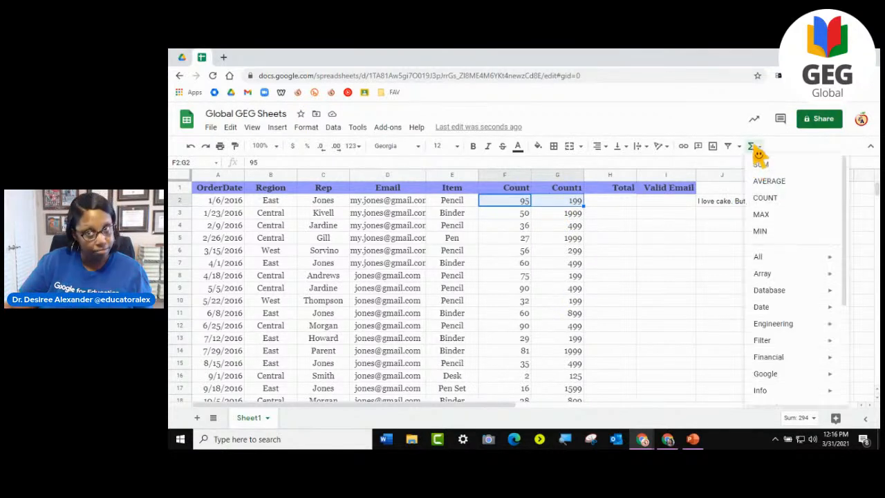
click(777, 181)
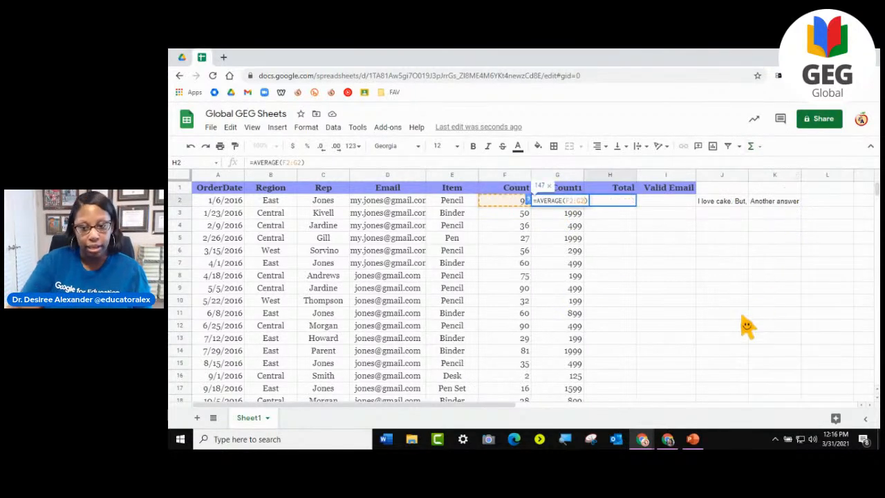
key(Return)
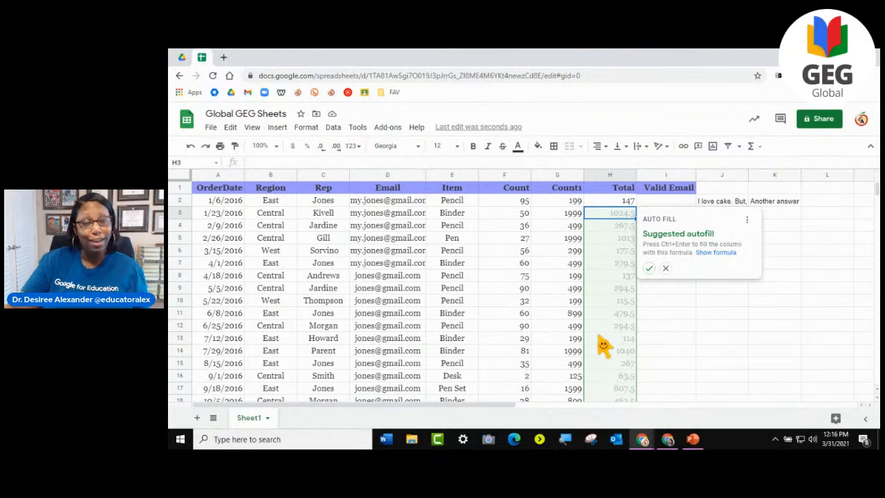
click(667, 271)
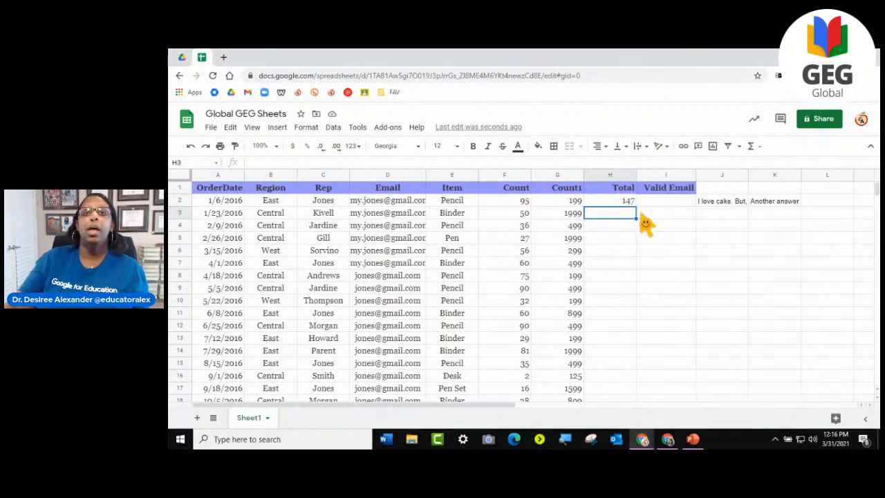
- Copy the AVERAGE formula from H2 down the Total column to H44
click(626, 202)
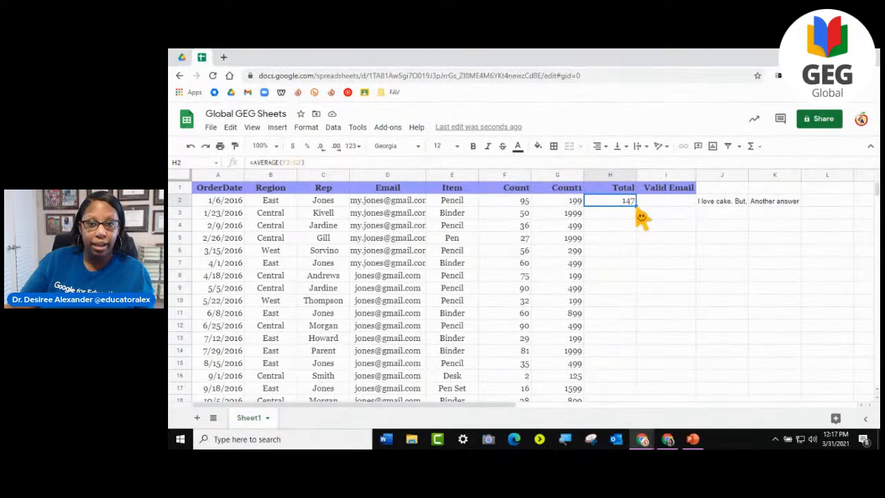
drag(636, 211, 615, 254)
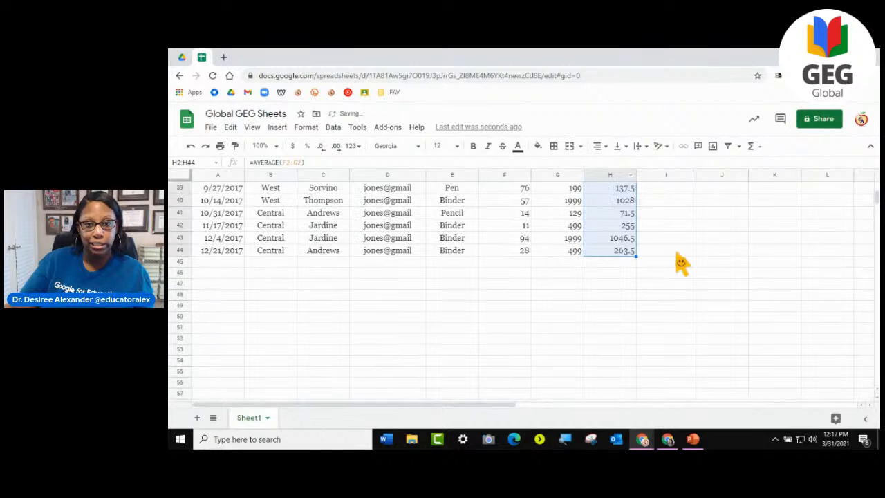
scroll(664, 311, up, 10)
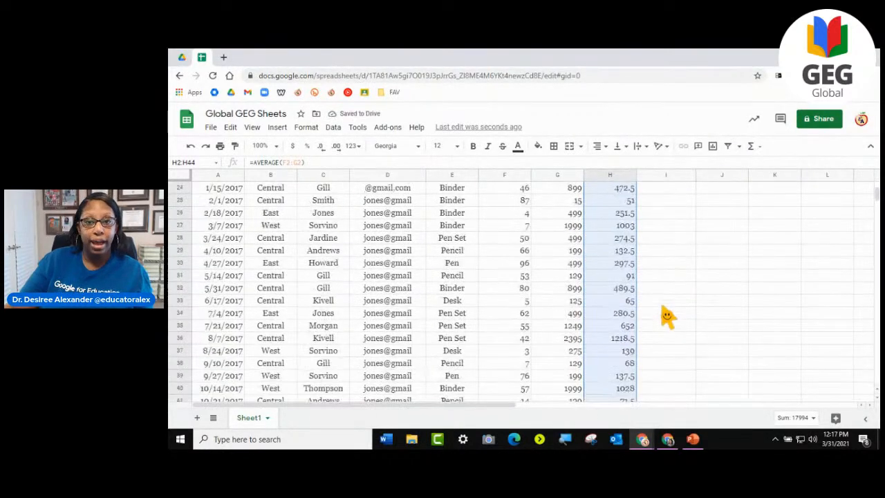
scroll(665, 315, up, 1)
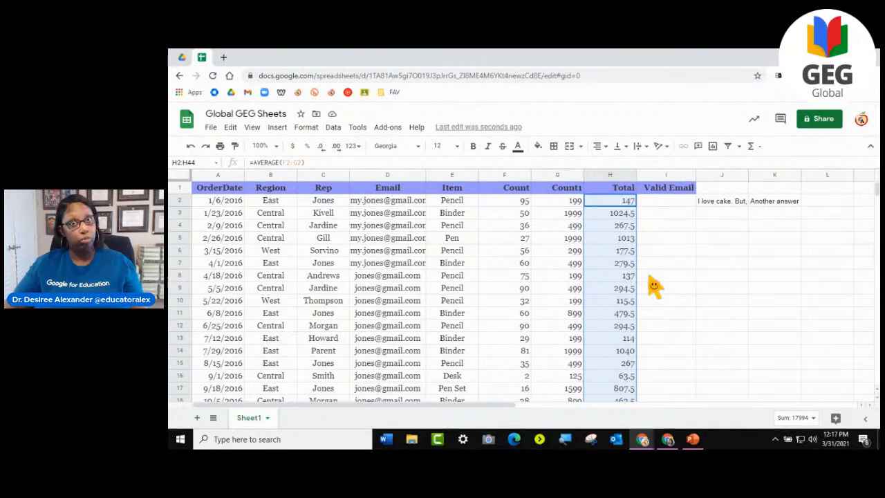
- Delete all the average formulas from the Total column, H2:H44, and deselect the range
scroll(650, 290, down, 5)
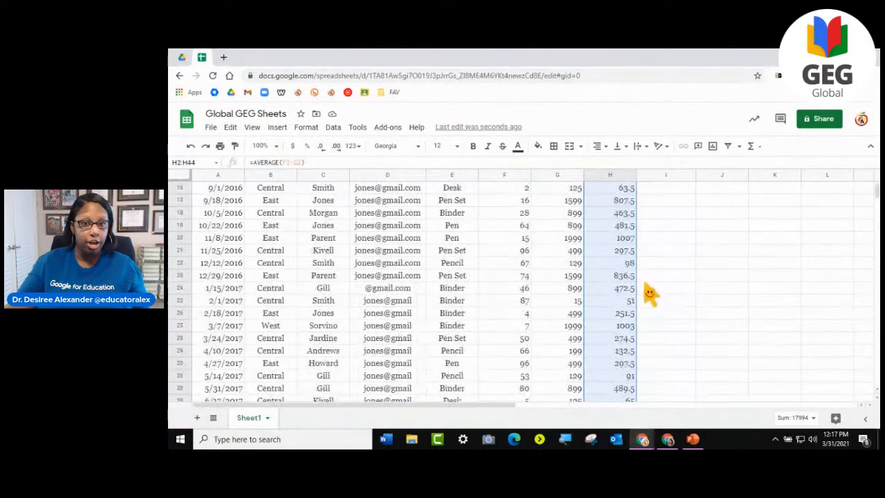
scroll(650, 293, down, 5)
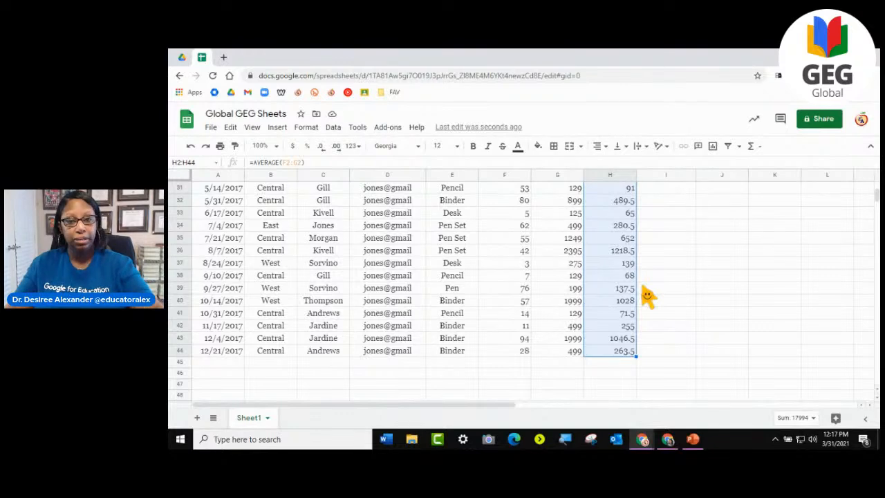
key(Delete)
scroll(642, 292, up, 10)
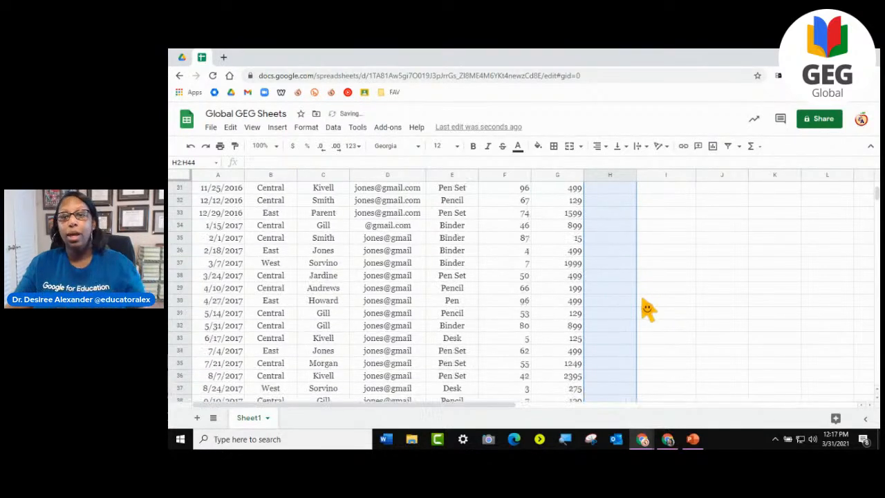
click(727, 240)
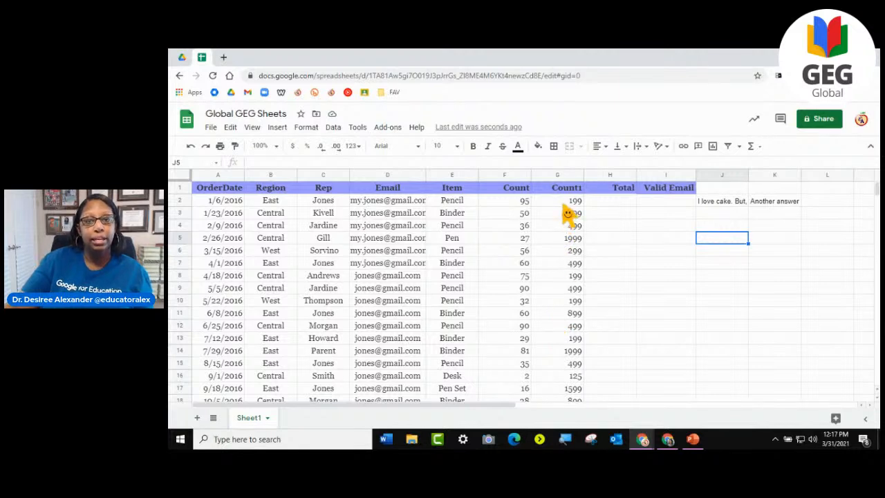
- Select the Count and Count1 values in F2:G9, switch the selection to F9:G15, and view that block's quick summary calculations
drag(524, 202, 574, 304)
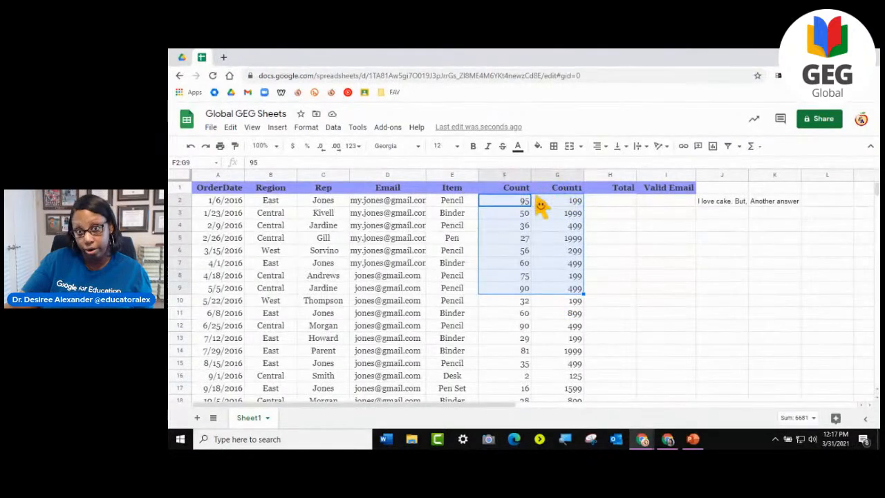
click(648, 304)
drag(501, 289, 571, 368)
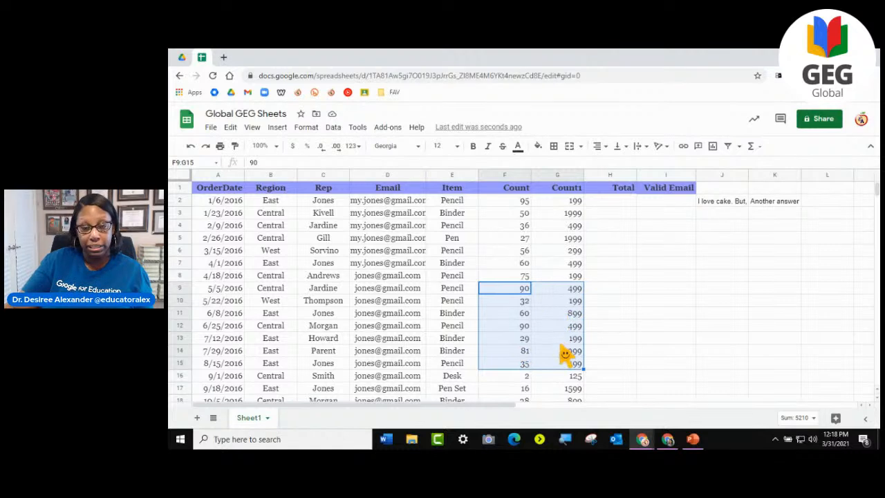
scroll(563, 353, down, 2)
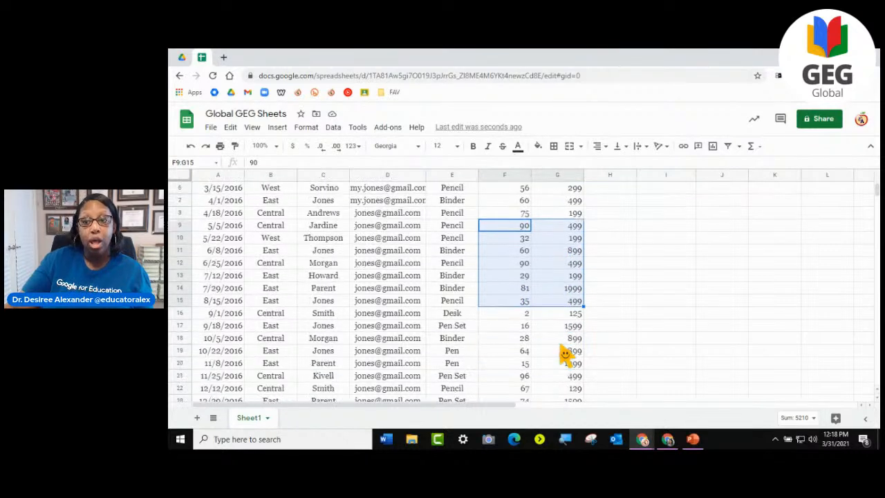
click(795, 419)
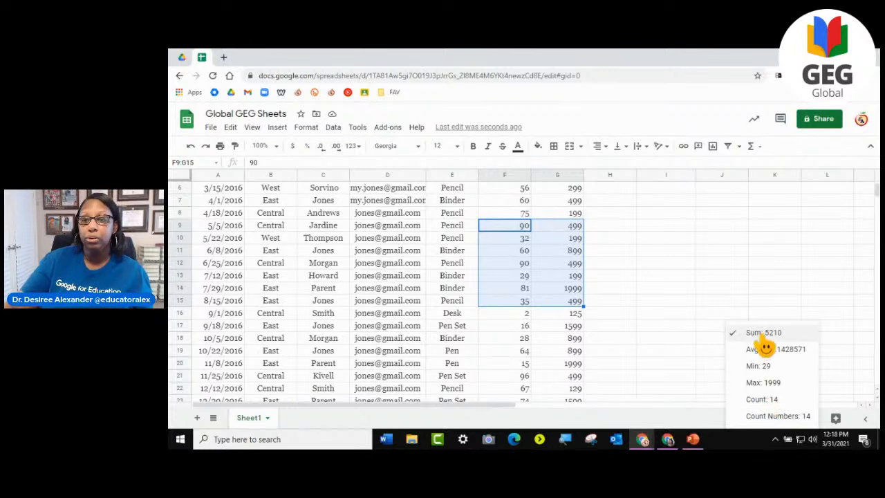
click(708, 420)
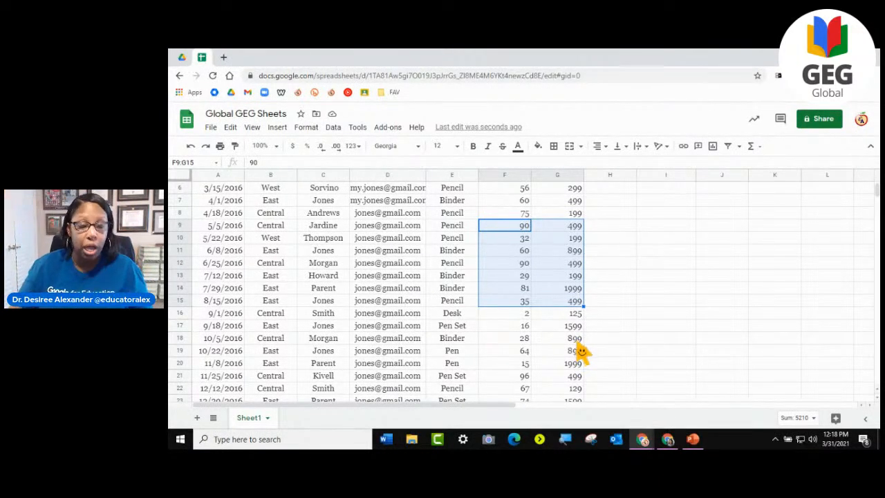
- Select all Count1 values in G2:G44 and view their quick summary calculations
click(611, 276)
scroll(616, 282, up, 2)
mouse_move(572, 204)
mouse_down()
mouse_move(563, 440)
mouse_move(577, 173)
mouse_move(566, 231)
mouse_move(567, 215)
mouse_up()
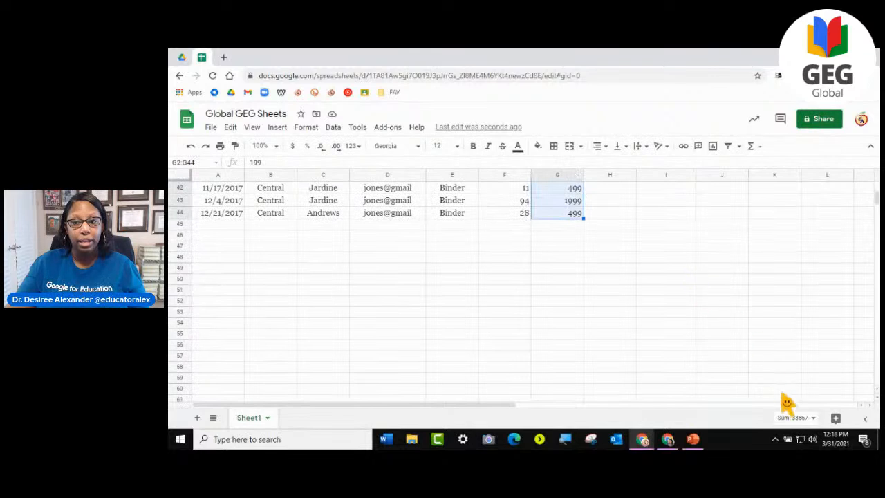
click(794, 417)
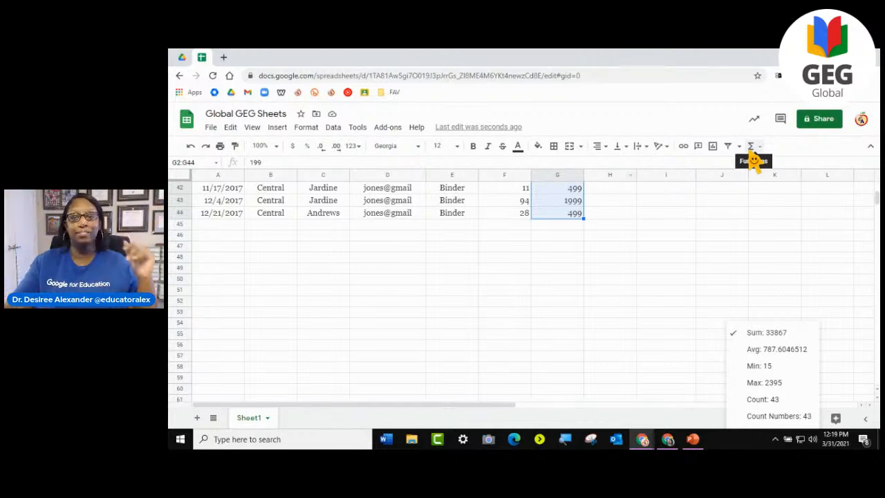
click(610, 276)
- Select the whole Region column B and show its column stats
scroll(616, 300, up, 15)
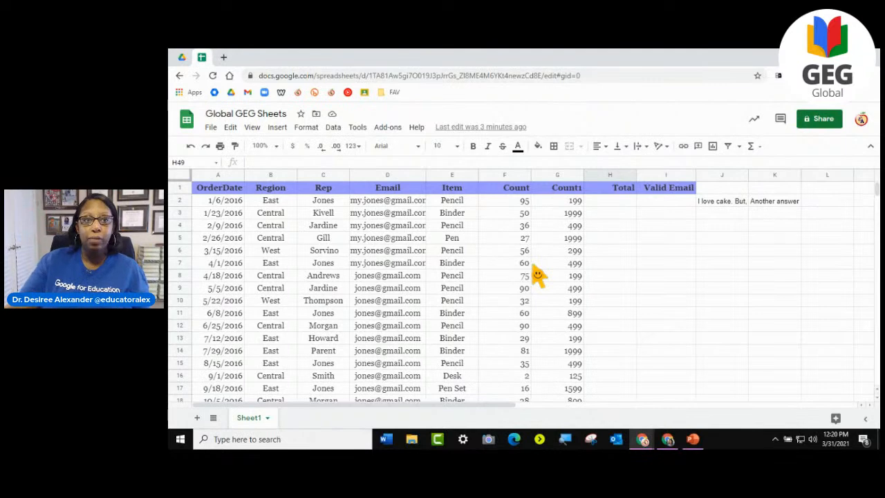
click(279, 175)
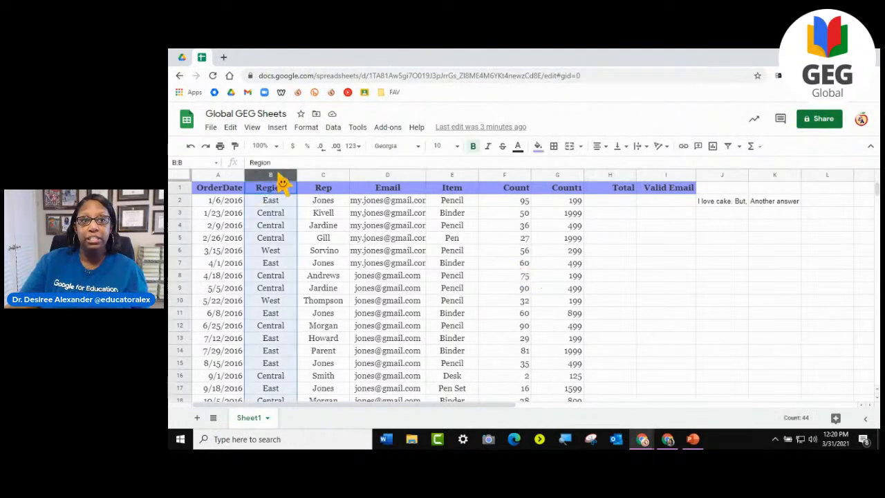
scroll(281, 286, down, 6)
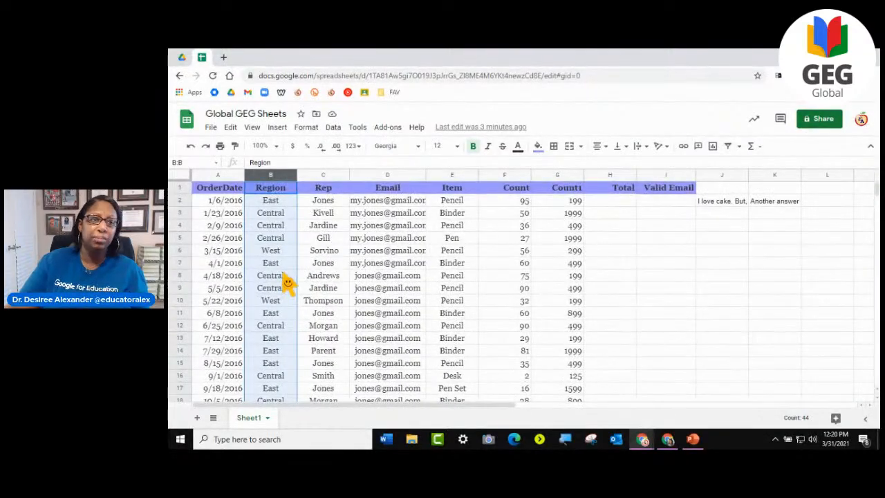
scroll(286, 284, up, 7)
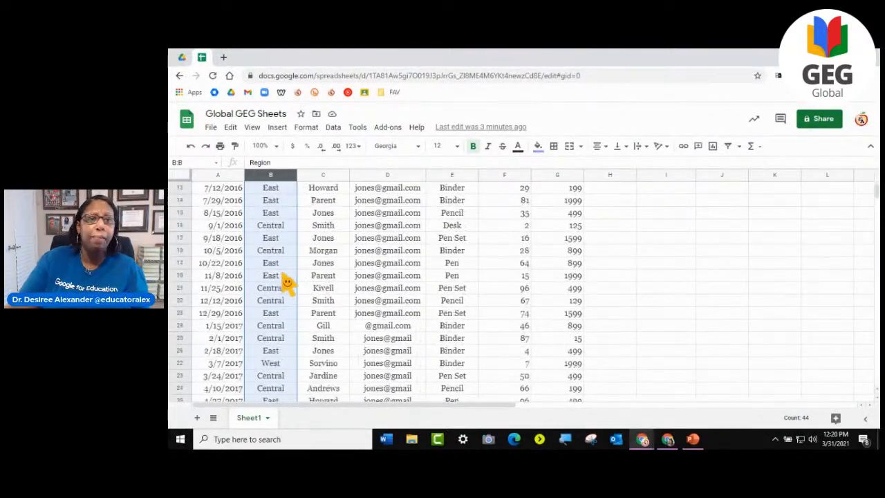
scroll(287, 282, down, 1)
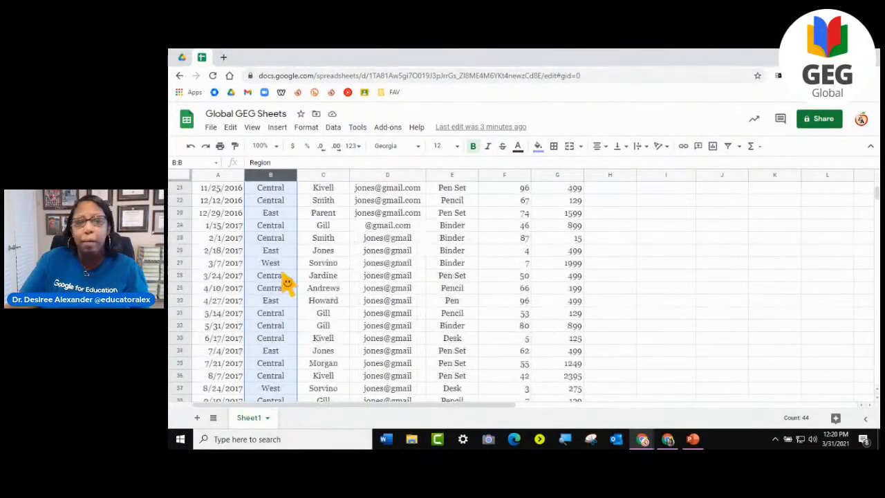
scroll(287, 282, up, 3)
scroll(287, 282, up, 4)
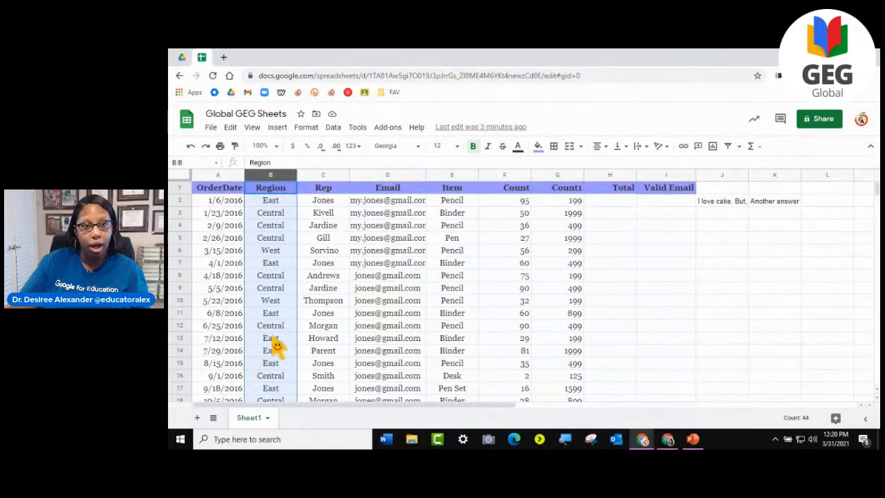
click(334, 128)
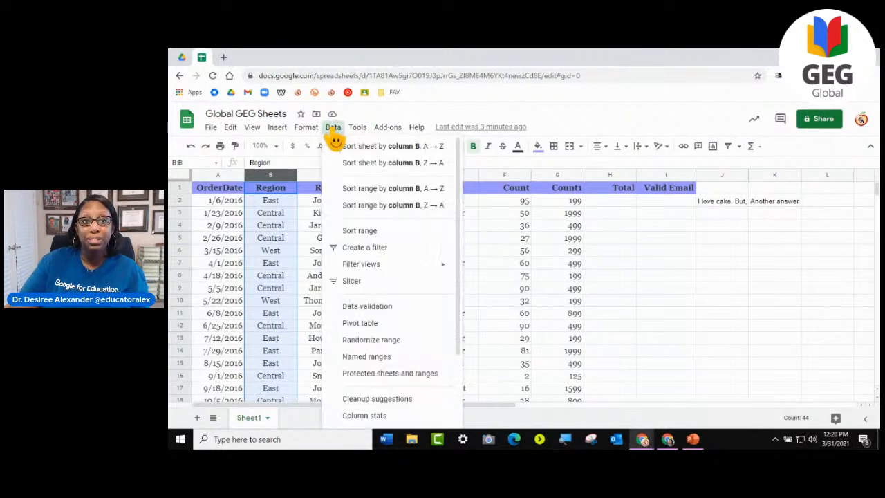
scroll(373, 360, down, 1)
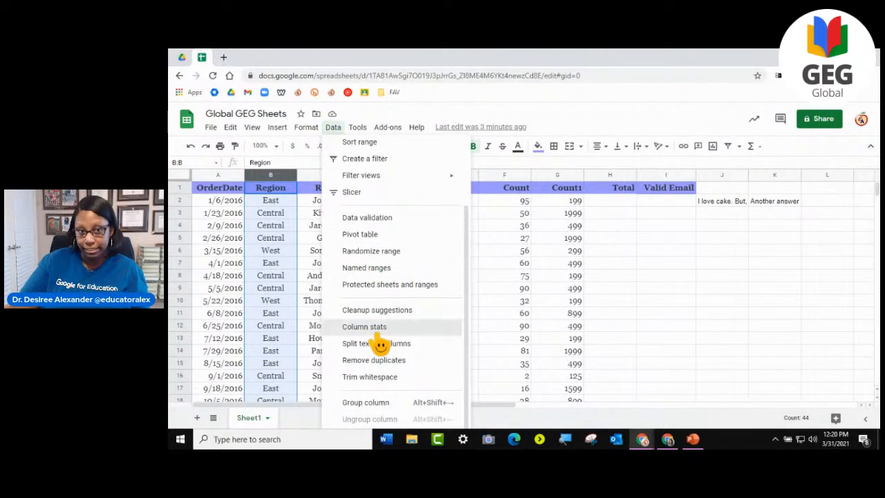
click(378, 330)
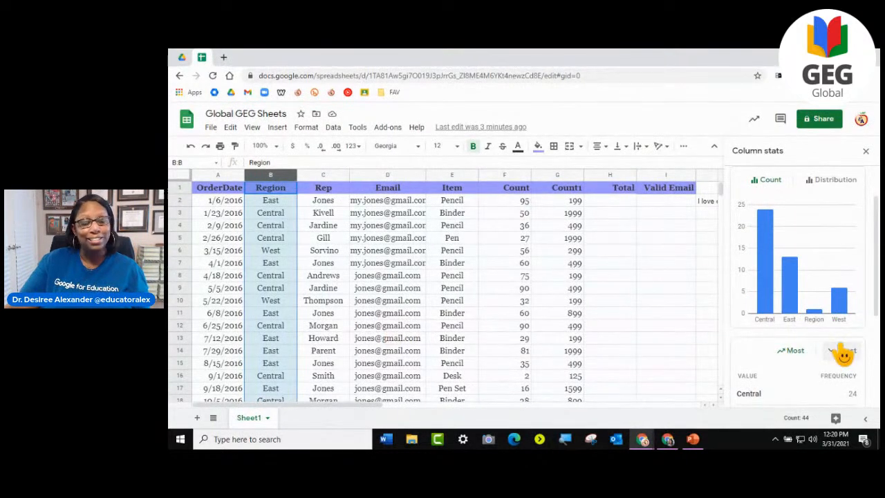
- Examine the Region column's count chart and value frequencies, and select the region entries in B2:B17 for comparison
scroll(855, 347, down, 3)
scroll(857, 352, up, 3)
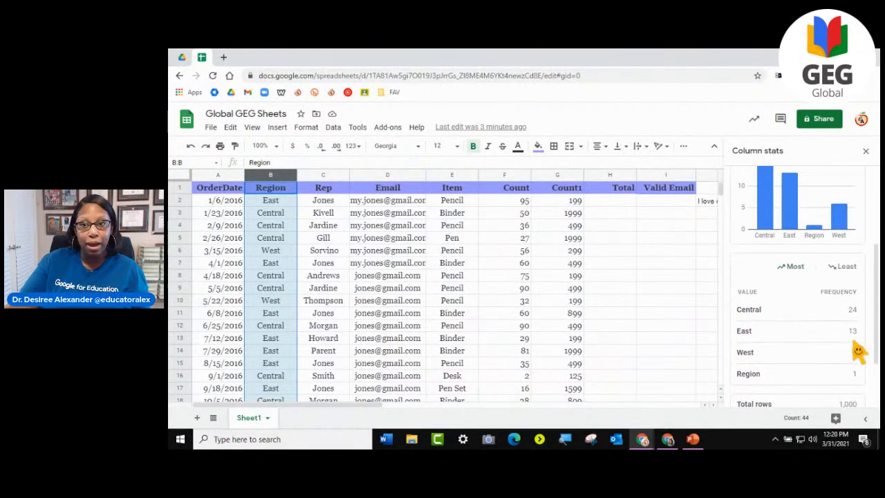
scroll(857, 351, up, 1)
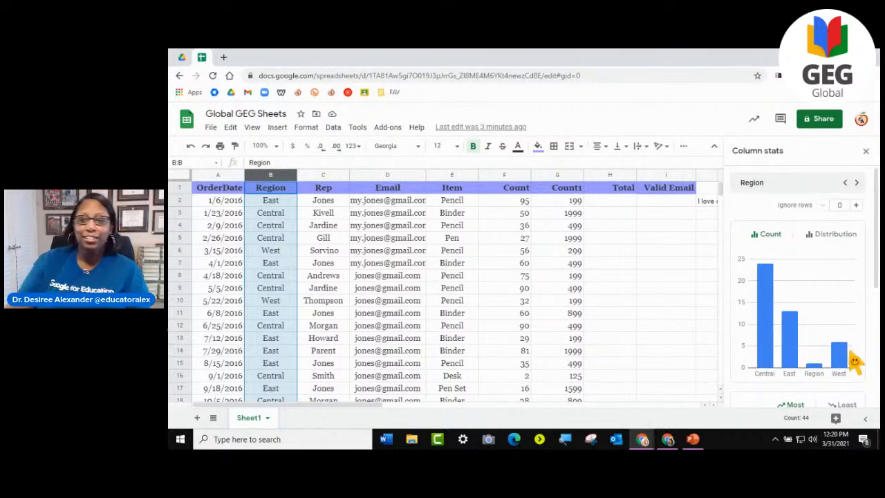
mouse_move(773, 325)
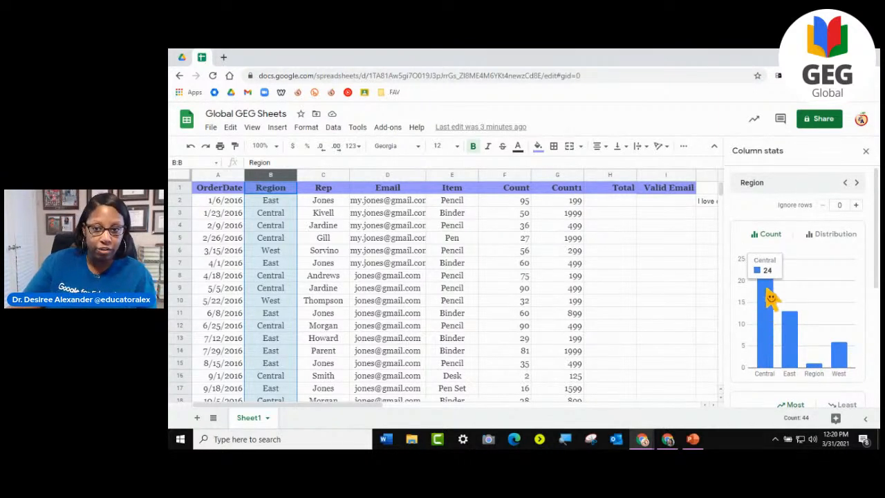
mouse_move(790, 349)
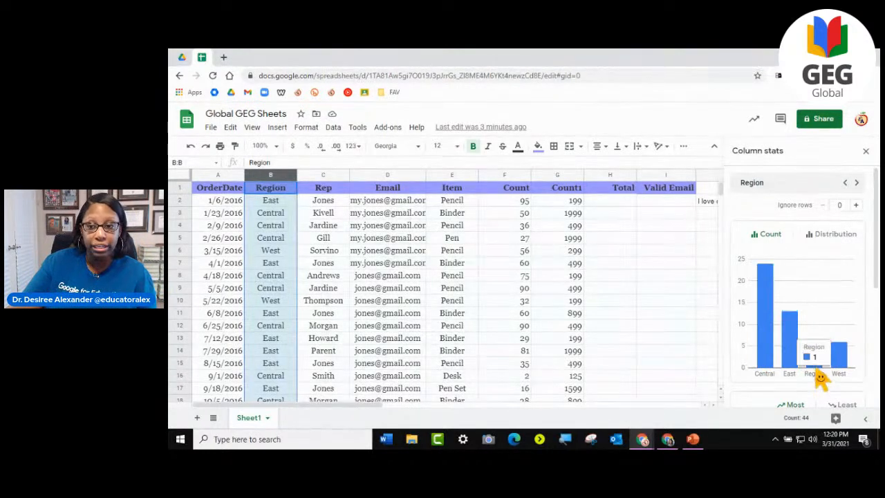
mouse_move(842, 366)
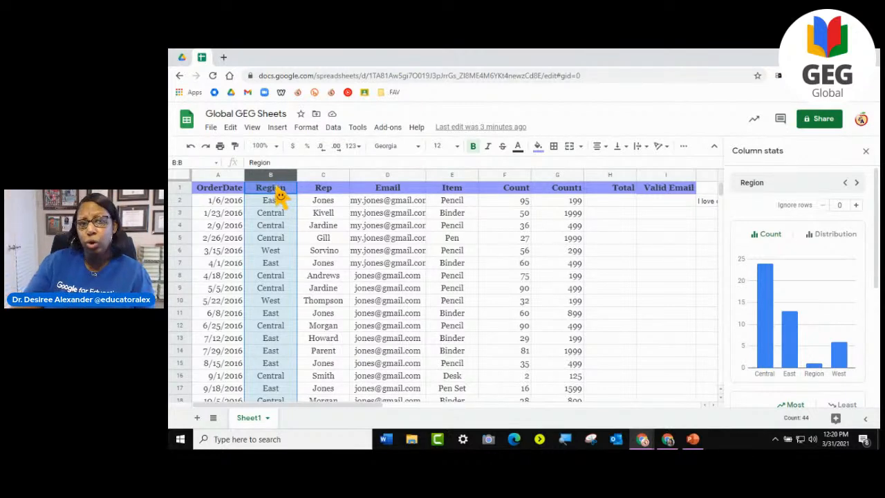
drag(275, 202, 271, 403)
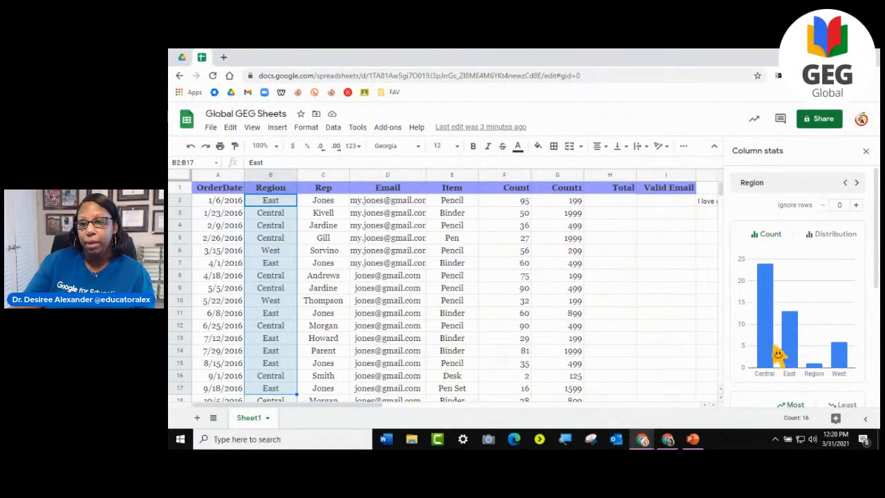
- Review the Region column's value frequencies, then examine the column stats of the Rep column C
scroll(841, 365, down, 5)
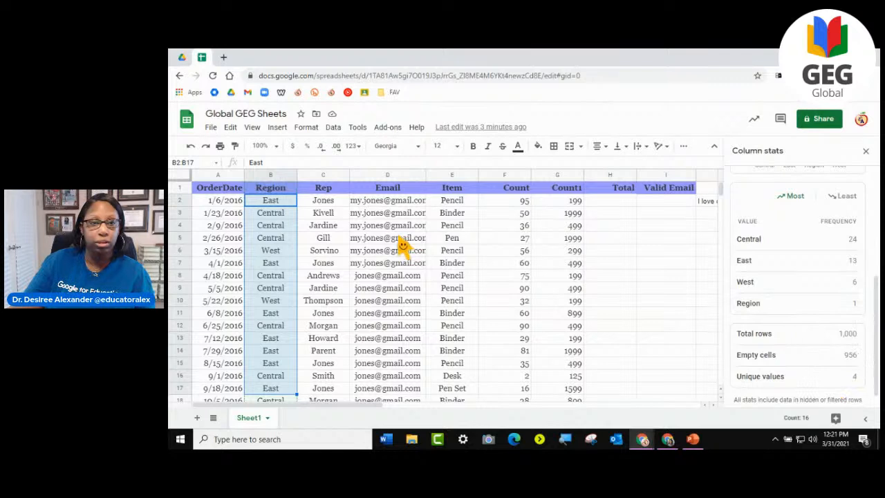
scroll(843, 335, up, 5)
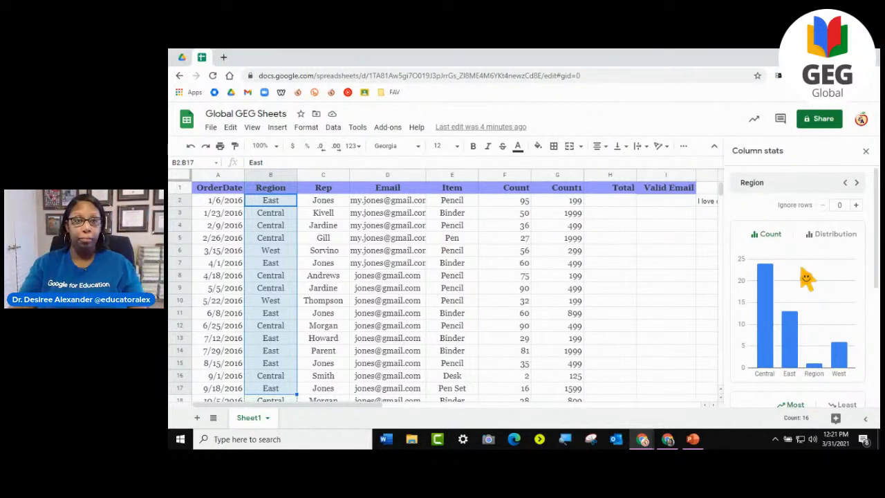
click(333, 175)
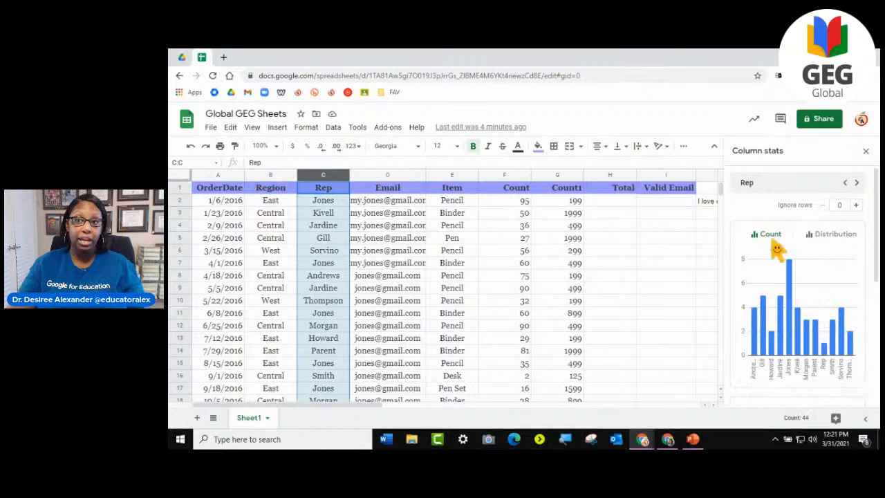
scroll(849, 337, down, 5)
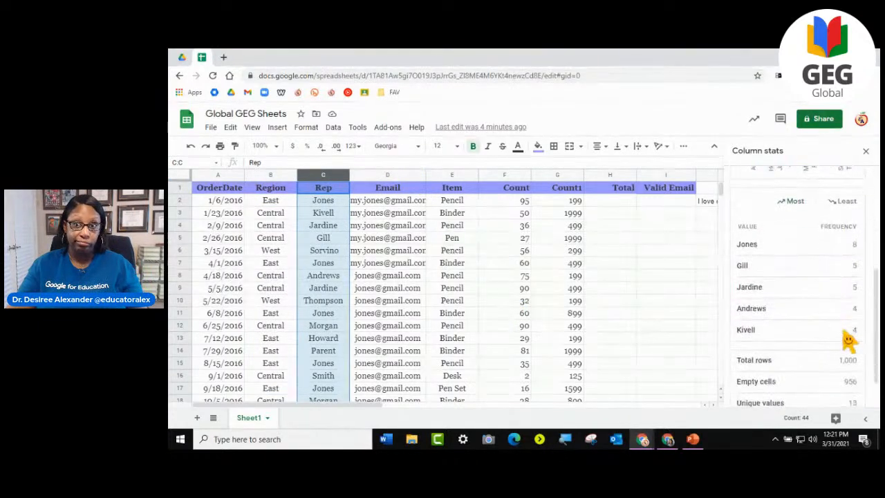
scroll(849, 337, up, 5)
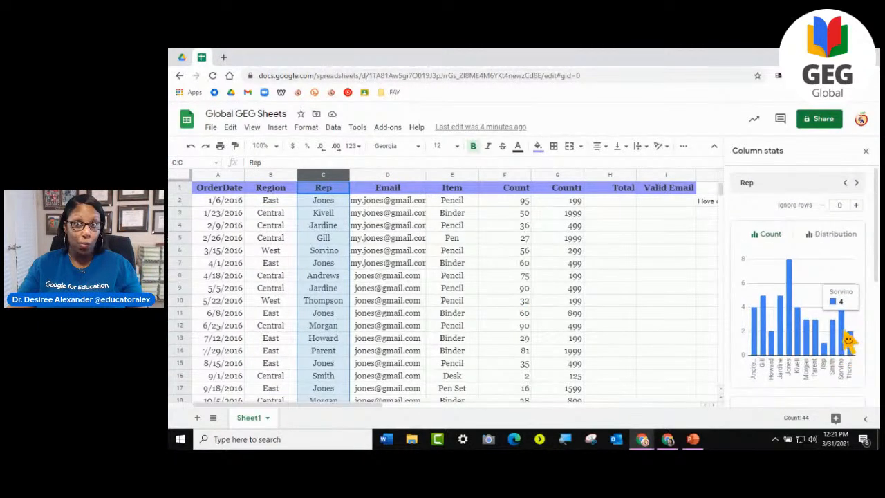
- Page through the Email and Item column stats, examine the Item chart and frequencies, and close the column stats
click(857, 183)
click(856, 182)
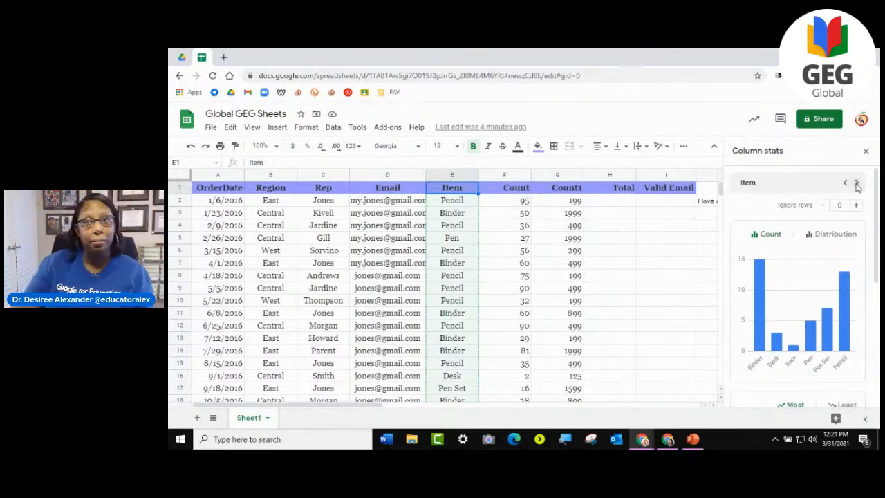
click(845, 183)
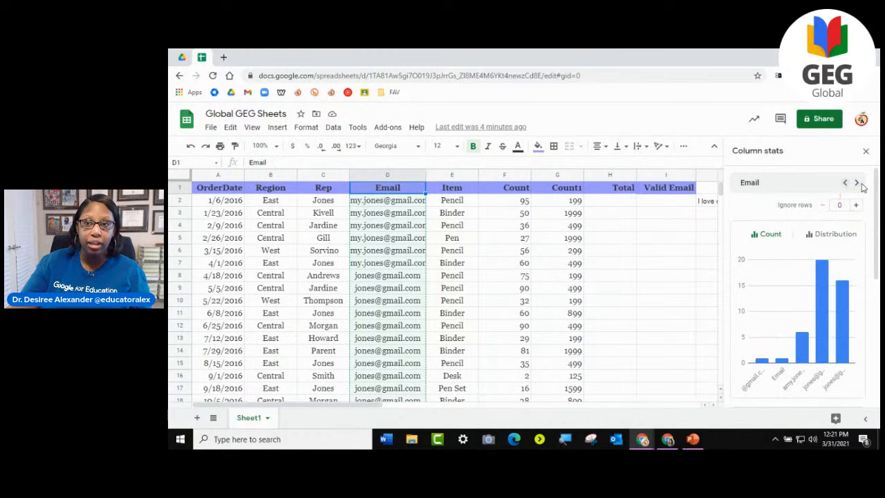
click(857, 182)
mouse_move(764, 313)
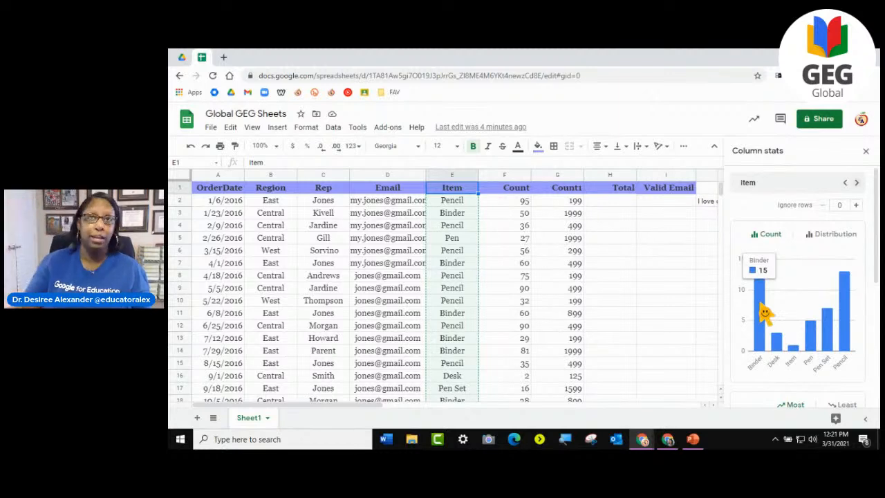
scroll(800, 298, down, 3)
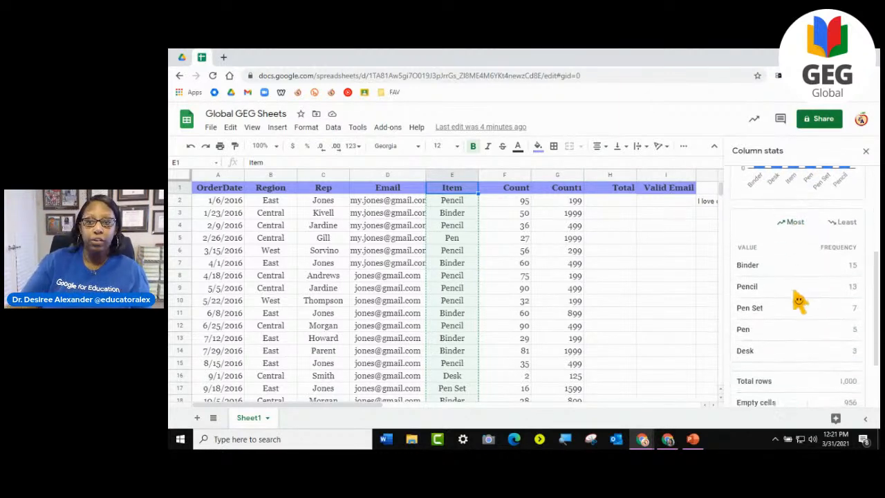
scroll(800, 299, down, 1)
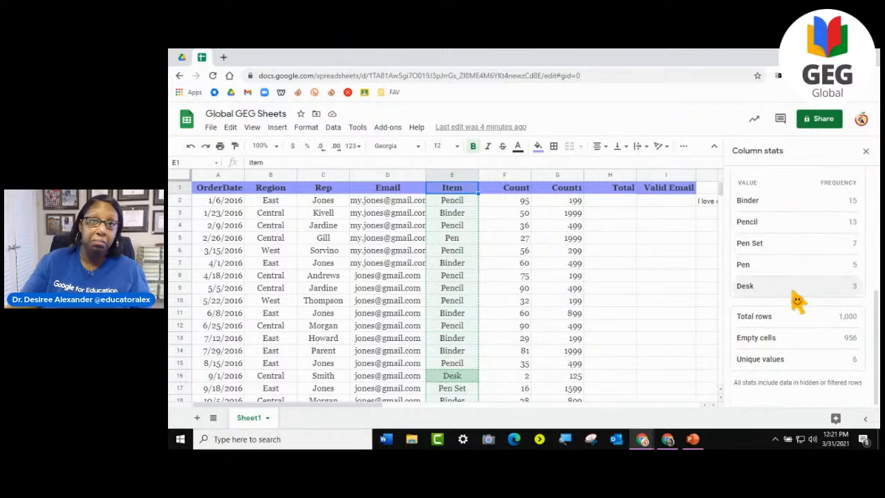
click(865, 153)
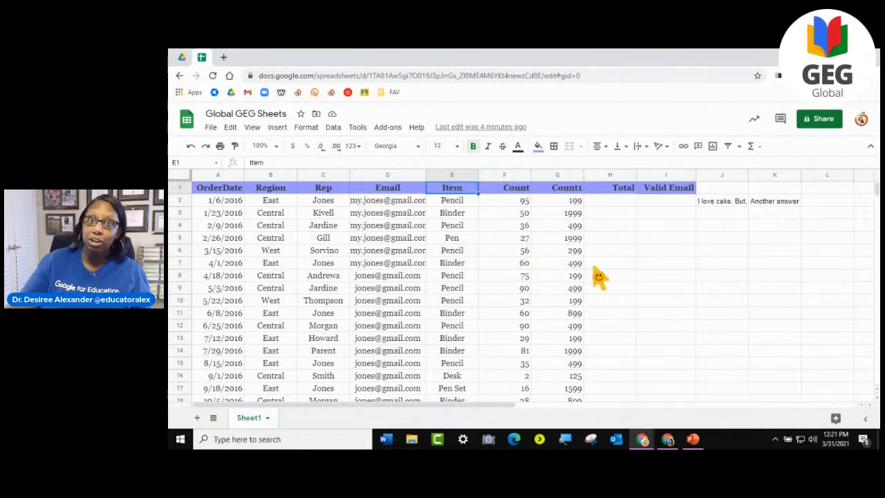
click(320, 228)
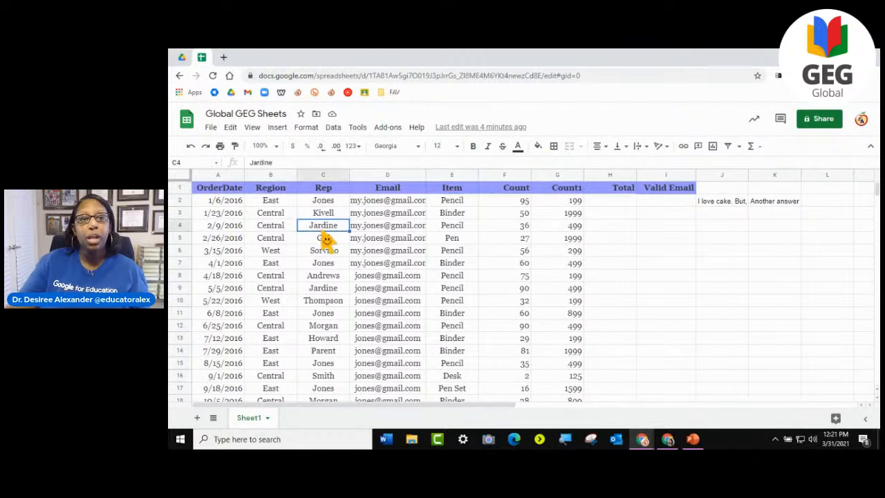
click(230, 193)
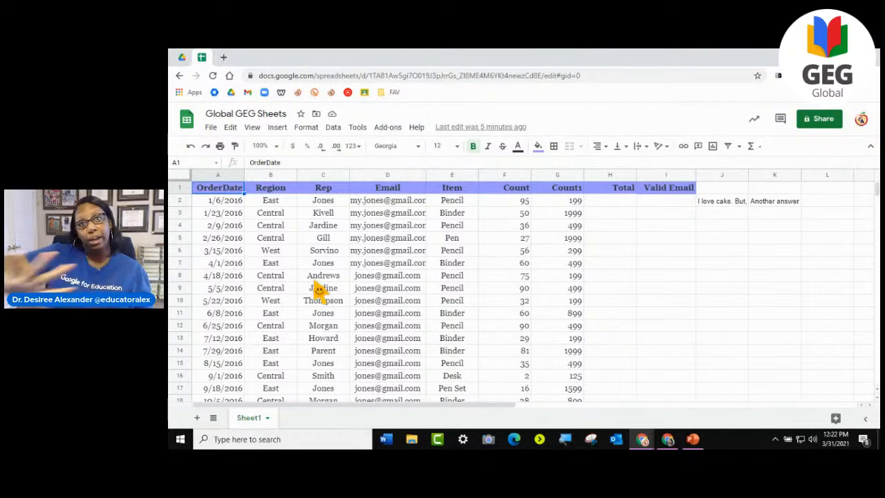
click(181, 180)
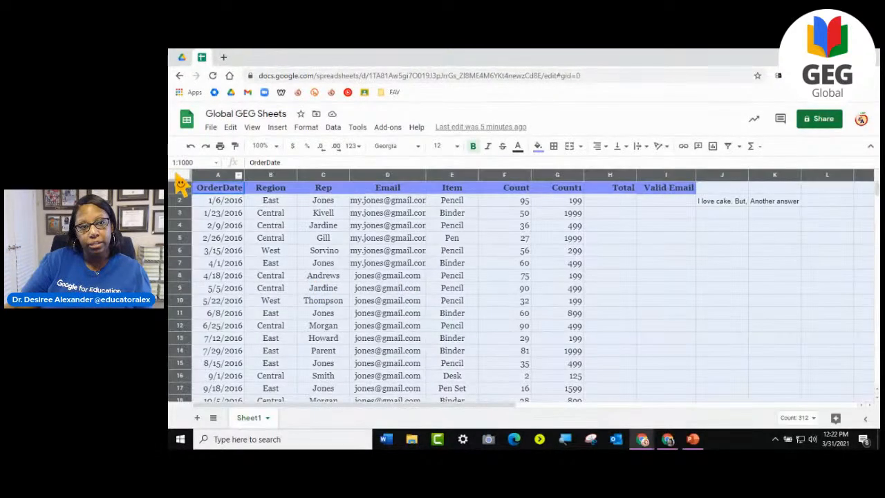
scroll(655, 320, down, 4)
scroll(655, 320, up, 4)
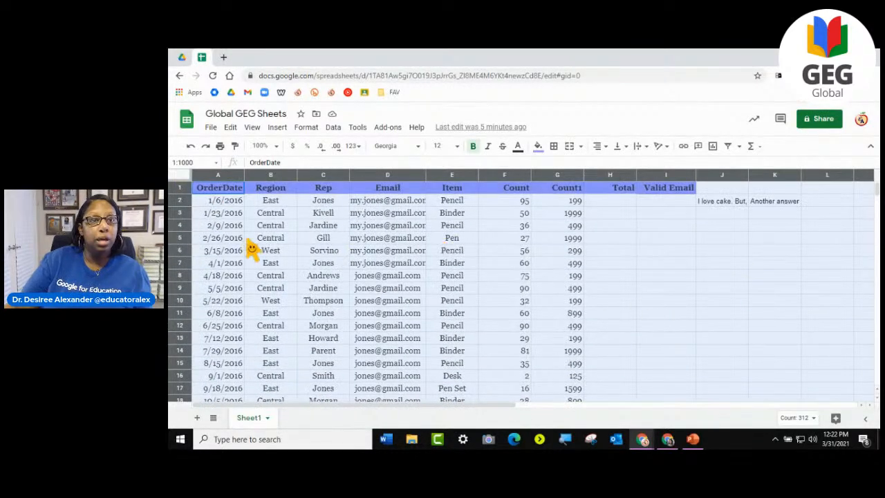
click(305, 129)
mouse_move(333, 130)
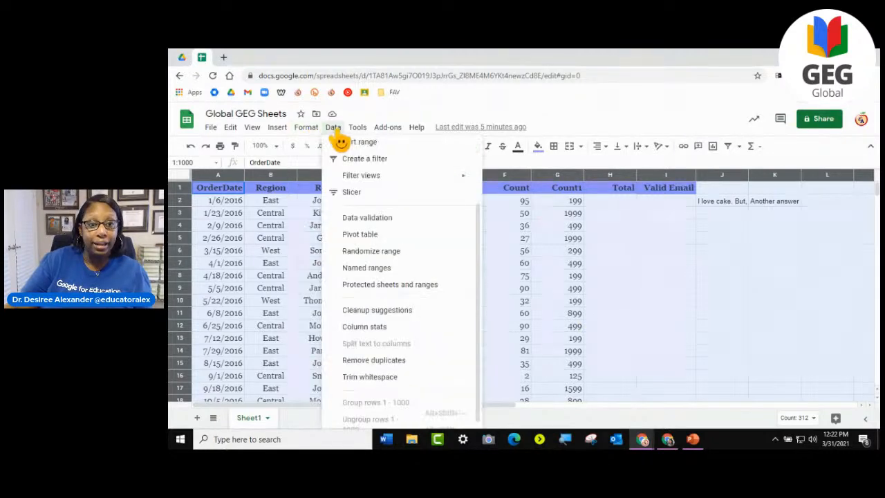
mouse_move(305, 136)
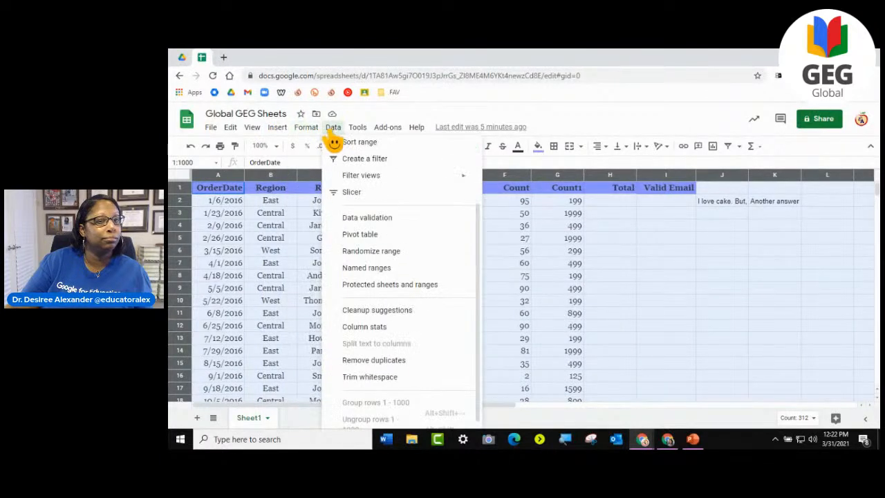
click(626, 278)
drag(228, 200, 504, 302)
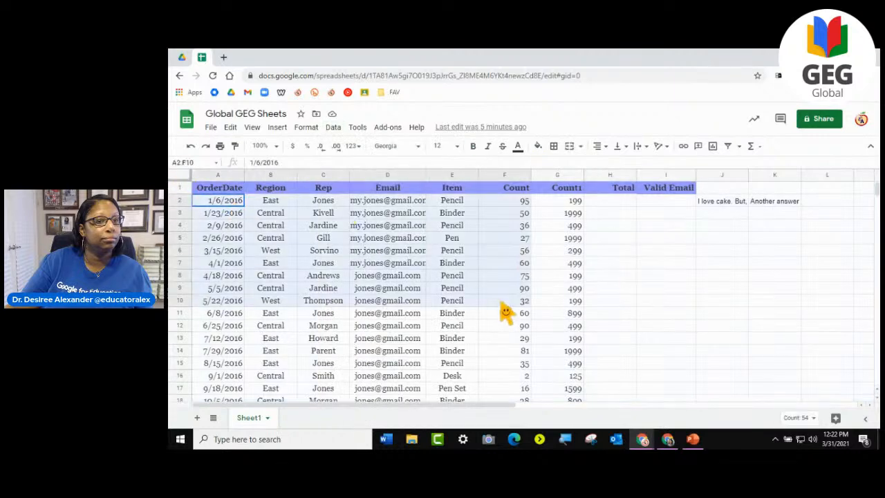
click(333, 127)
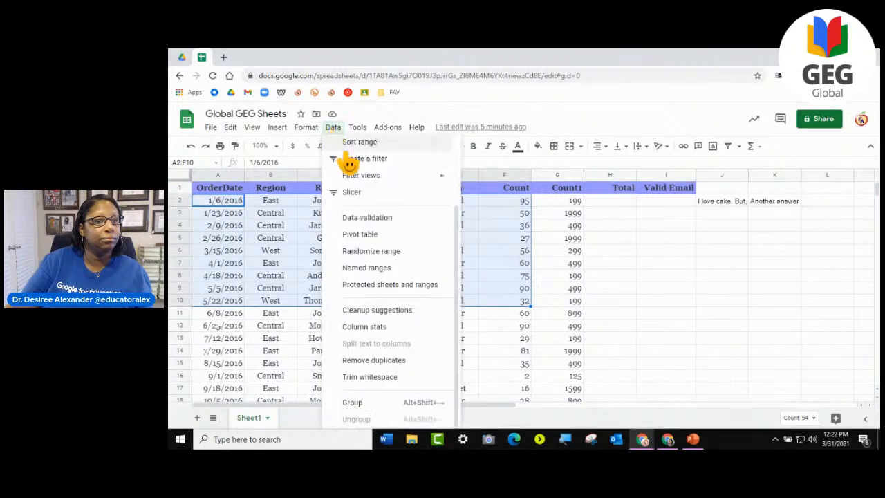
click(350, 143)
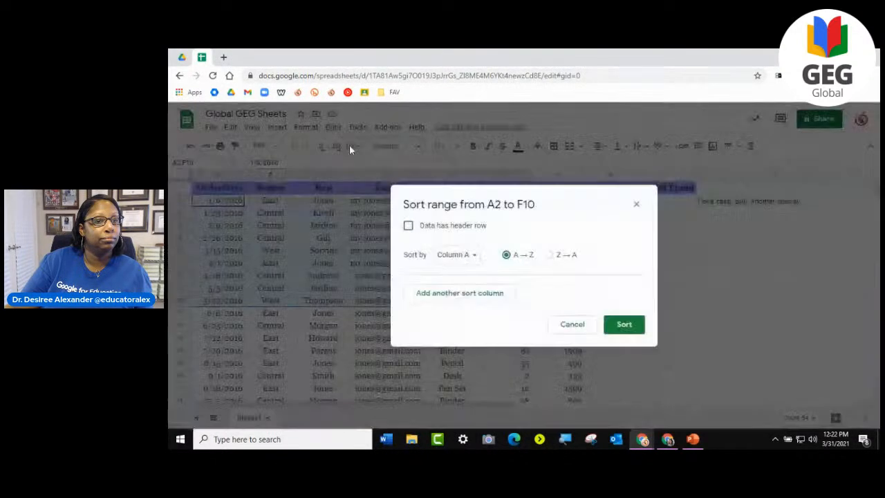
click(572, 325)
click(270, 262)
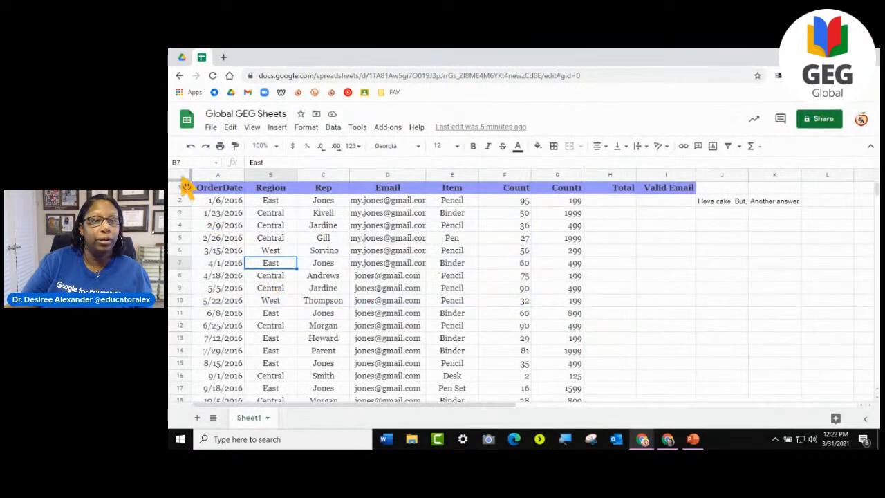
- Set up a range sort of the whole sheet that treats the first row as headers and sorts by Region
click(181, 175)
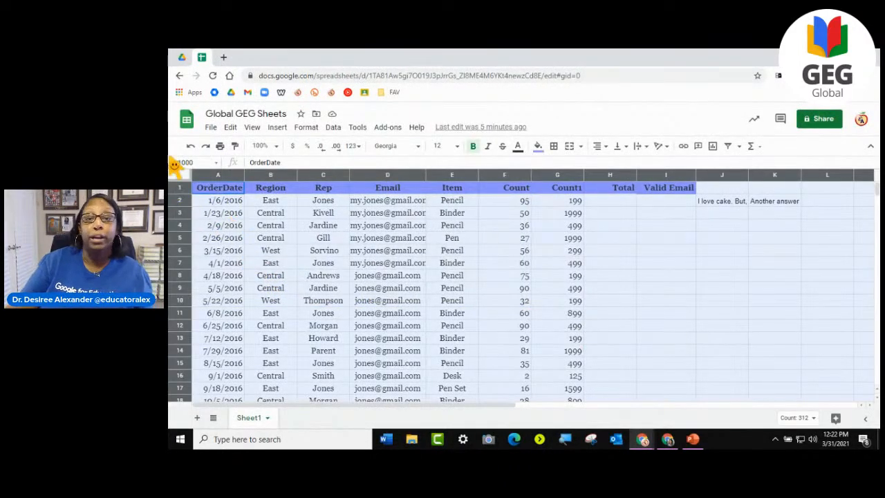
click(358, 127)
mouse_move(334, 143)
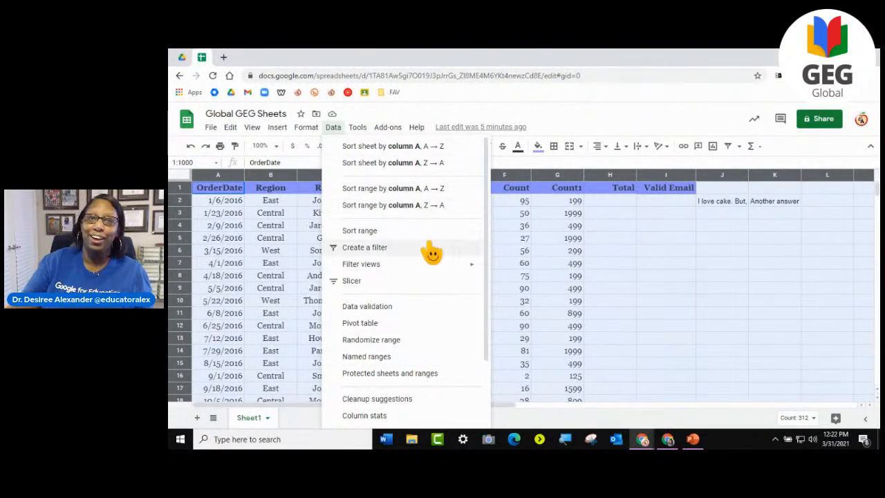
scroll(475, 233, down, 3)
scroll(480, 311, up, 3)
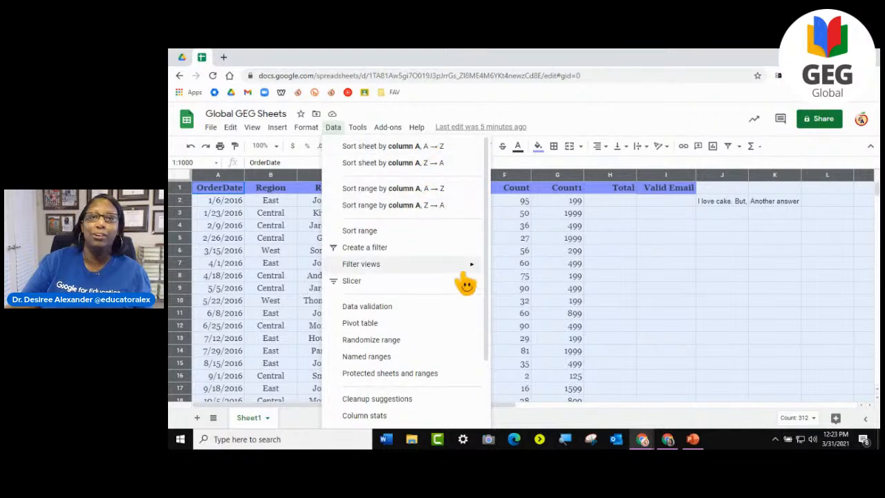
mouse_move(461, 271)
scroll(463, 280, down, 3)
scroll(466, 277, up, 3)
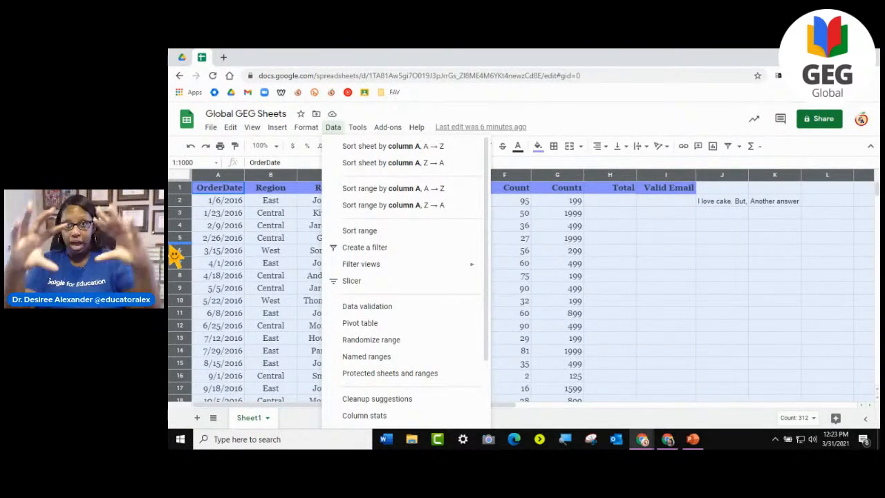
click(367, 231)
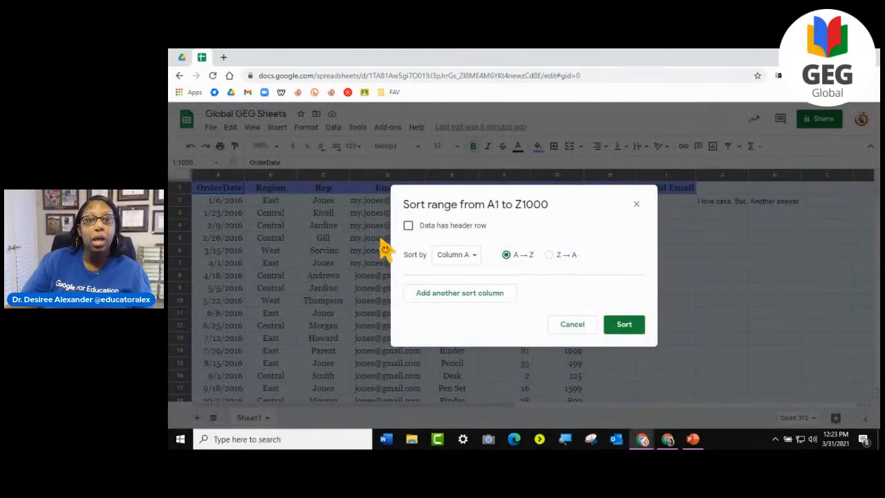
click(413, 235)
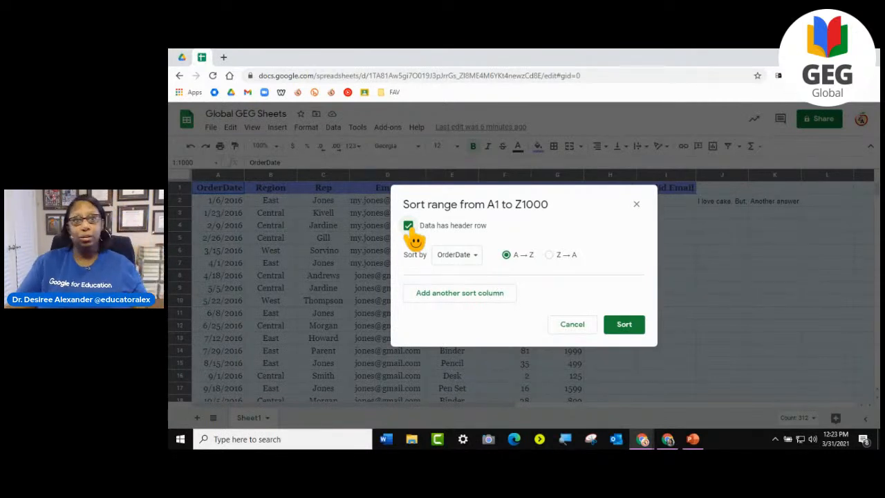
click(473, 256)
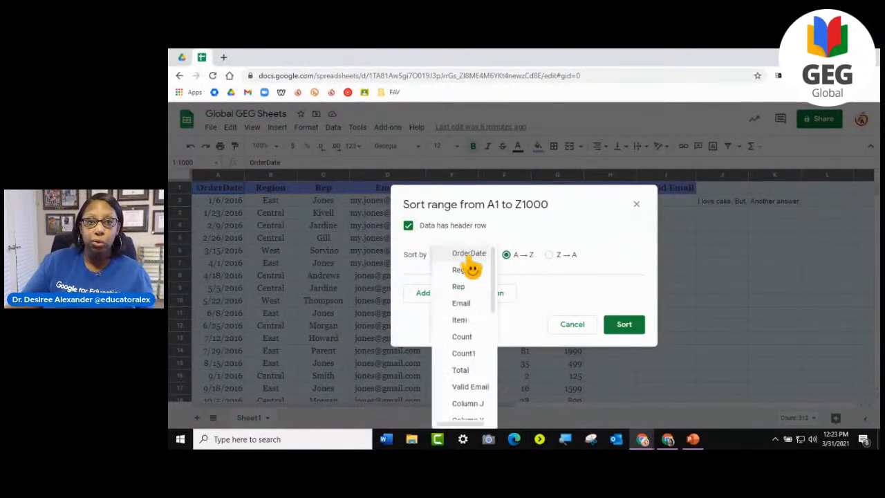
click(470, 270)
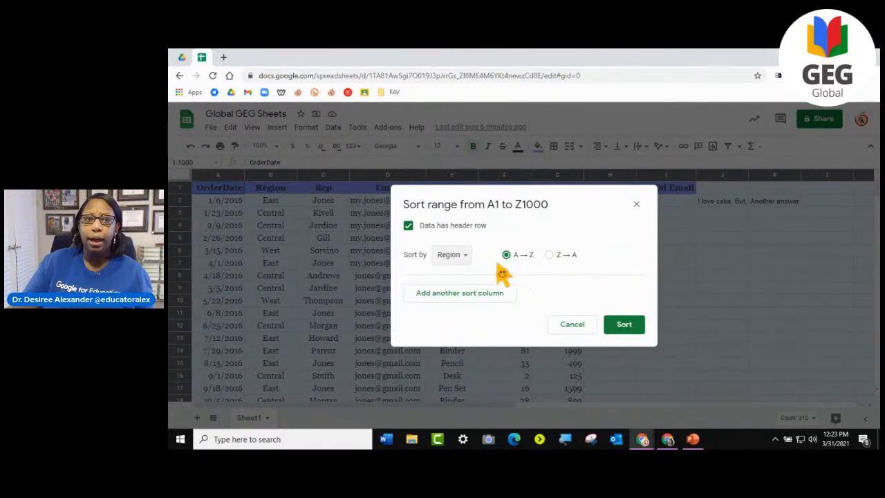
- Change the sort column to Count1 and set it back to Region
click(453, 256)
click(463, 338)
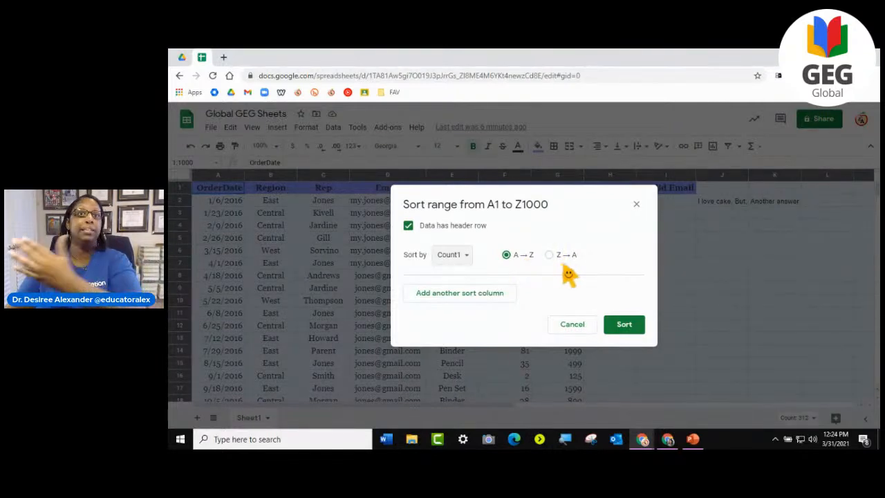
click(443, 264)
click(460, 187)
click(459, 261)
click(453, 236)
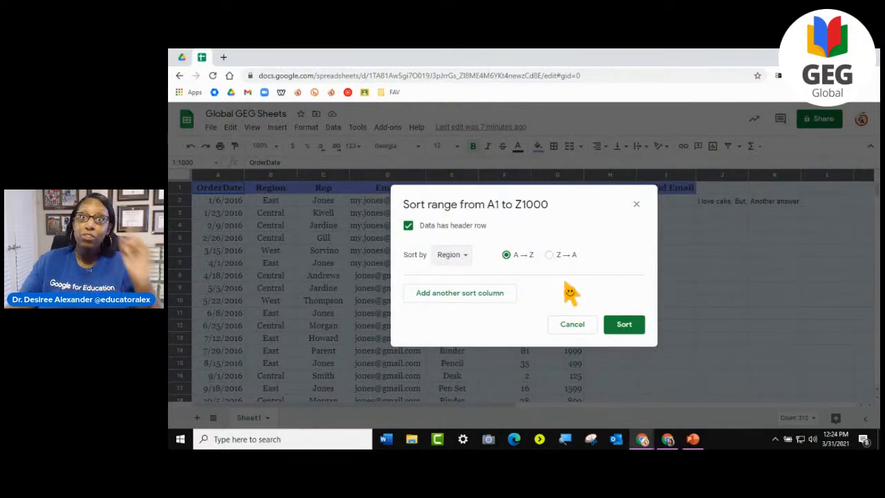
- Add Rep as a second A → Z sort column and run the sort, selecting the Region entries in B2:B13 for review
click(476, 304)
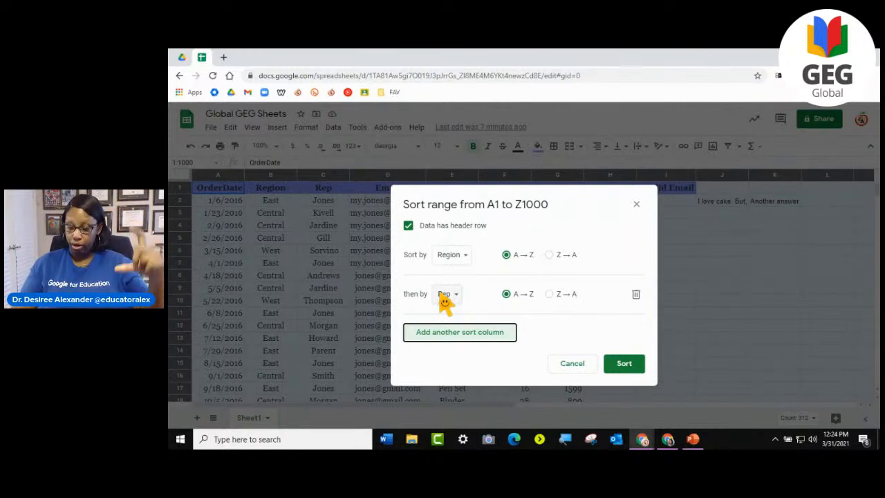
click(625, 364)
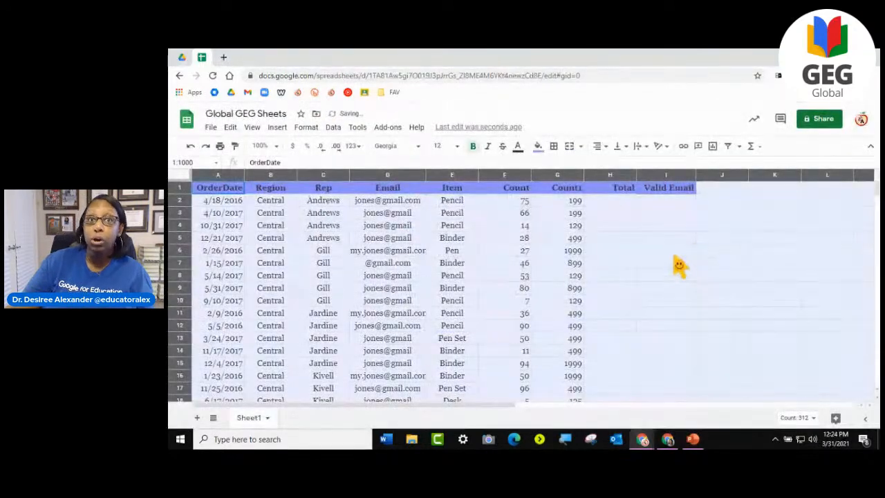
click(677, 264)
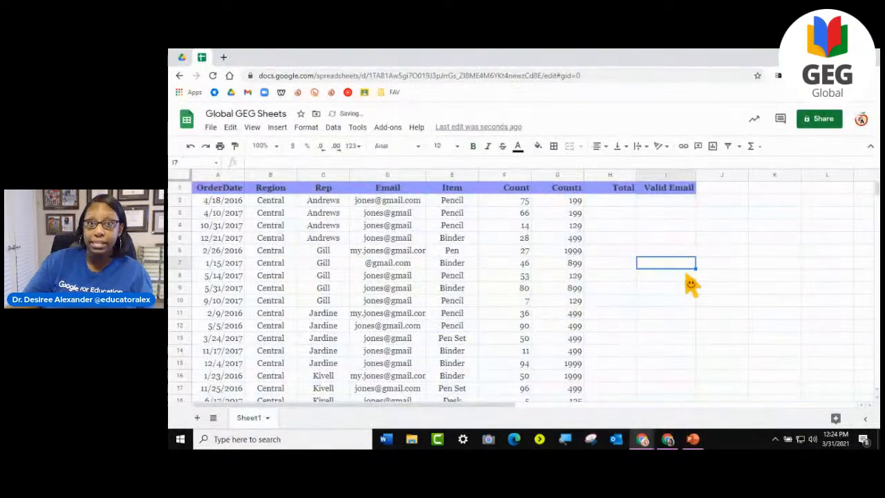
drag(271, 200, 280, 342)
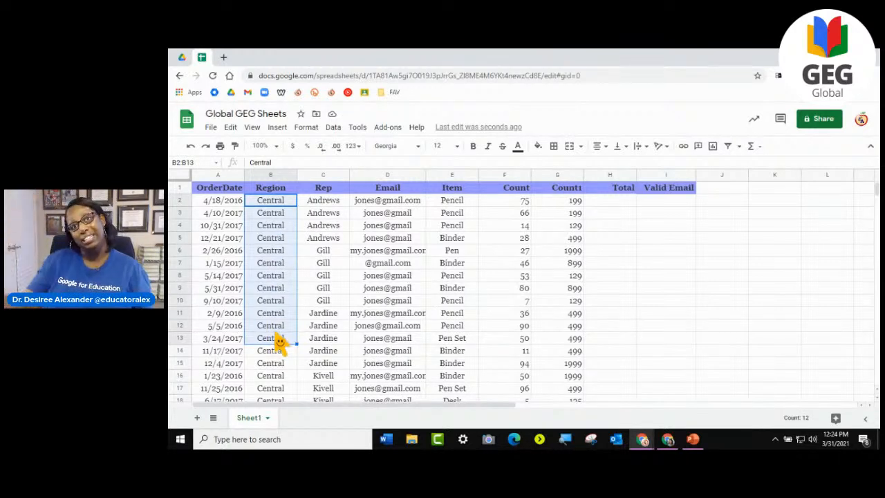
- Examine the sorted Rep entries in C2:C8 and compare the Region, Rep, Email and Item values in row 2
drag(327, 202, 323, 287)
scroll(339, 296, down, 6)
scroll(339, 296, up, 6)
scroll(339, 296, down, 1)
scroll(339, 296, up, 1)
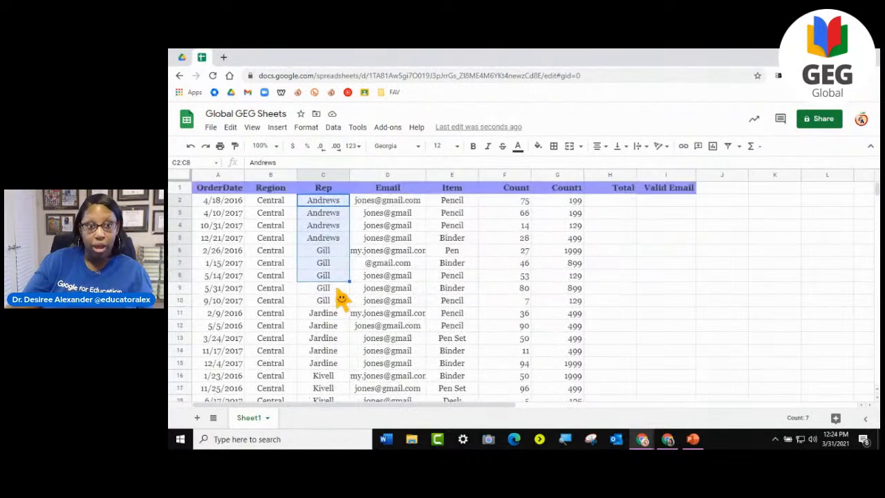
click(504, 267)
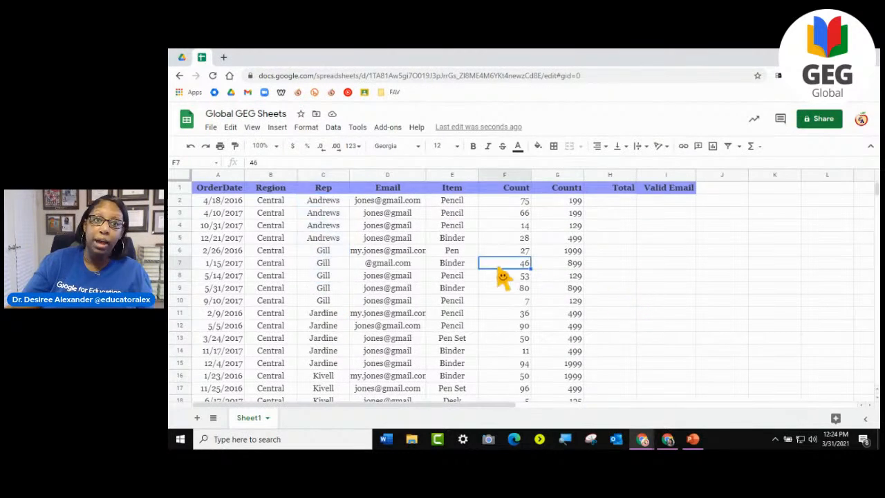
click(313, 205)
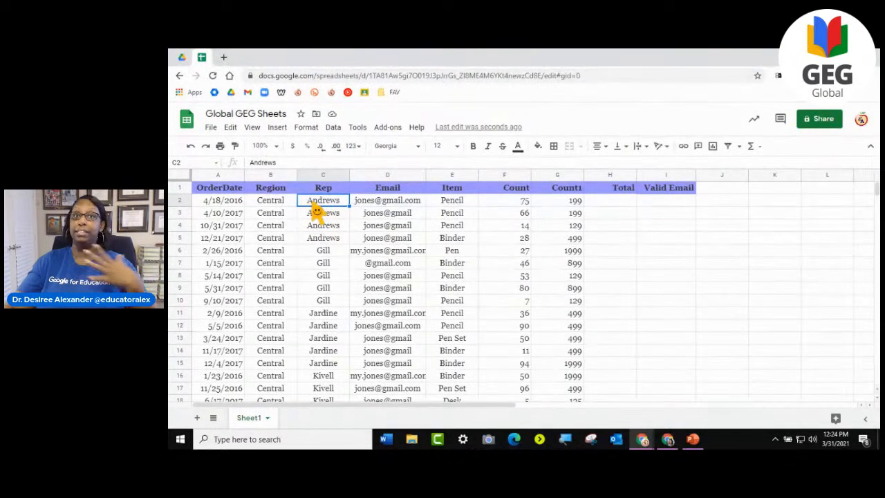
click(401, 204)
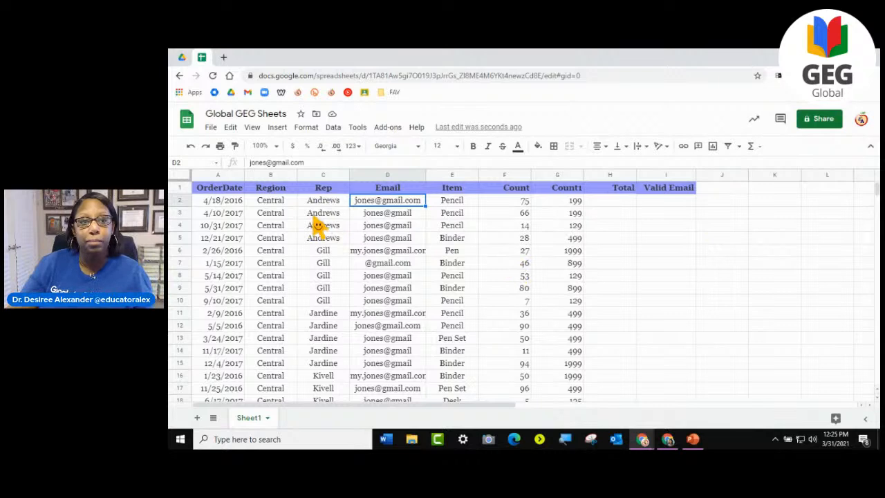
click(266, 204)
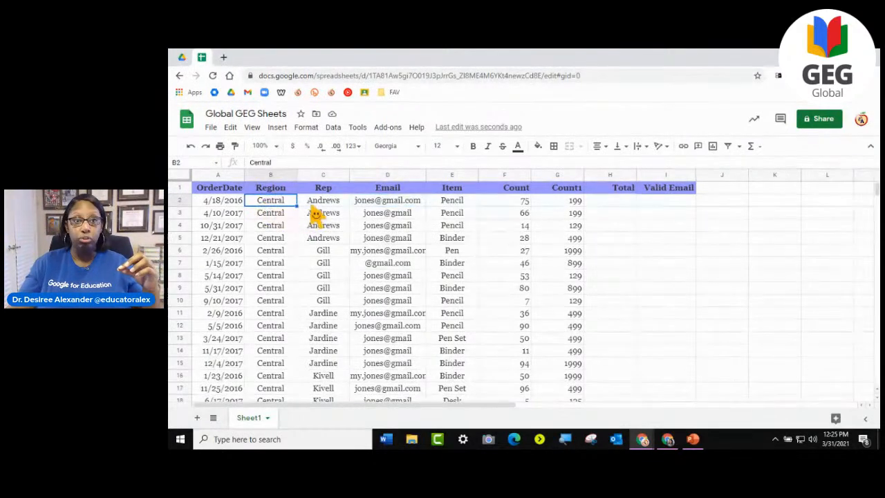
click(315, 207)
click(451, 208)
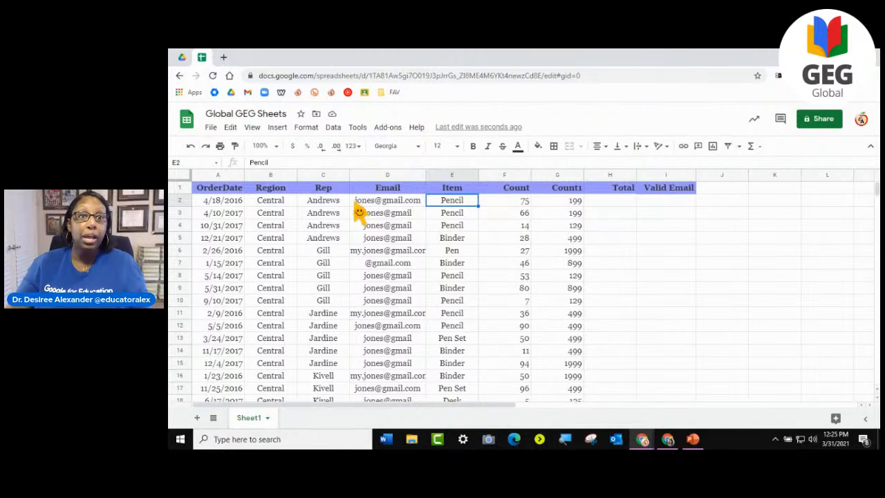
- Sort the whole sheet with a header row by OrderDate A → Z, then by Item A → Z
click(179, 177)
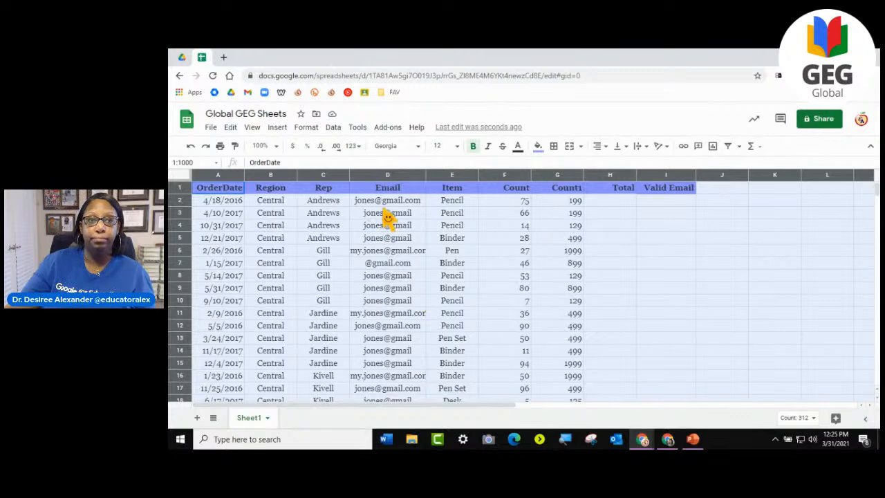
click(332, 127)
click(358, 232)
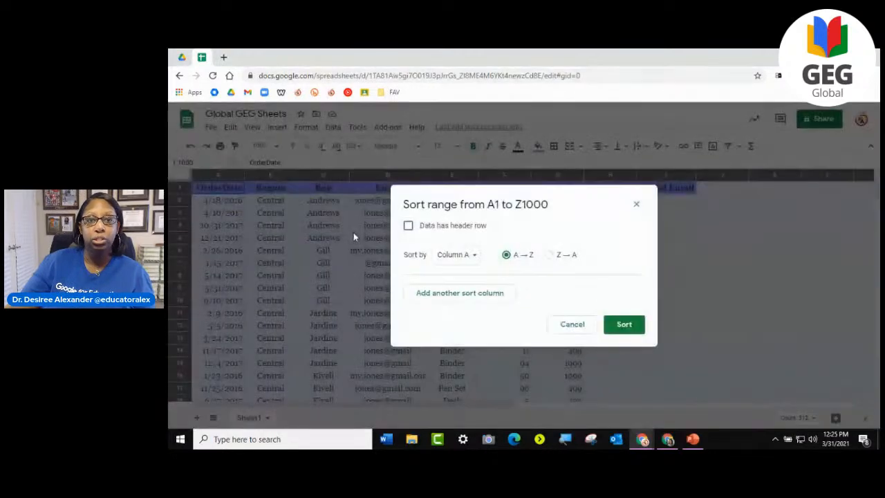
click(408, 225)
click(456, 256)
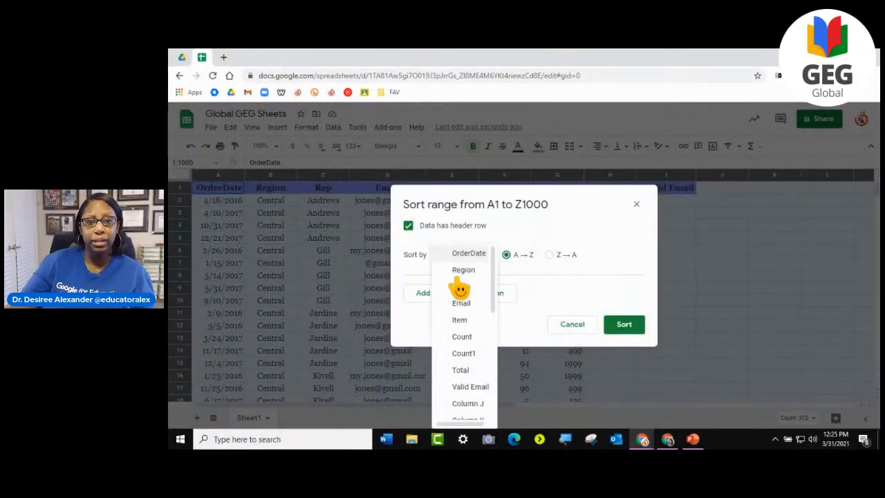
click(508, 276)
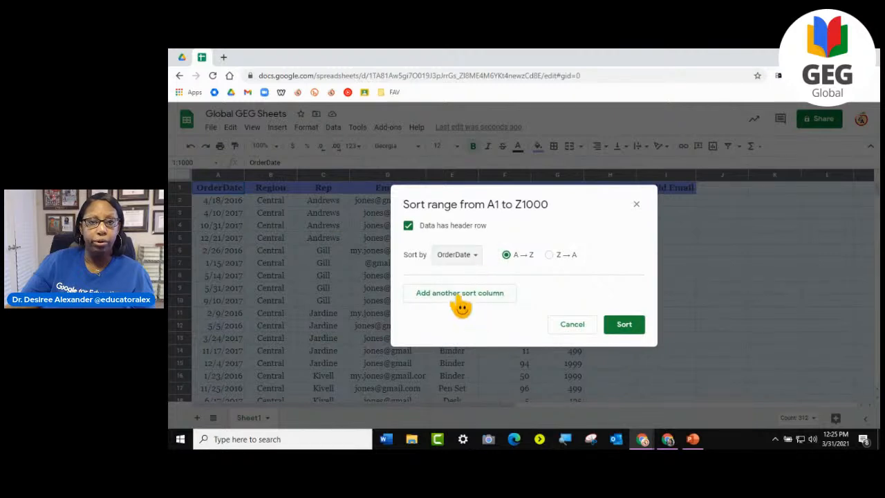
click(478, 296)
click(465, 296)
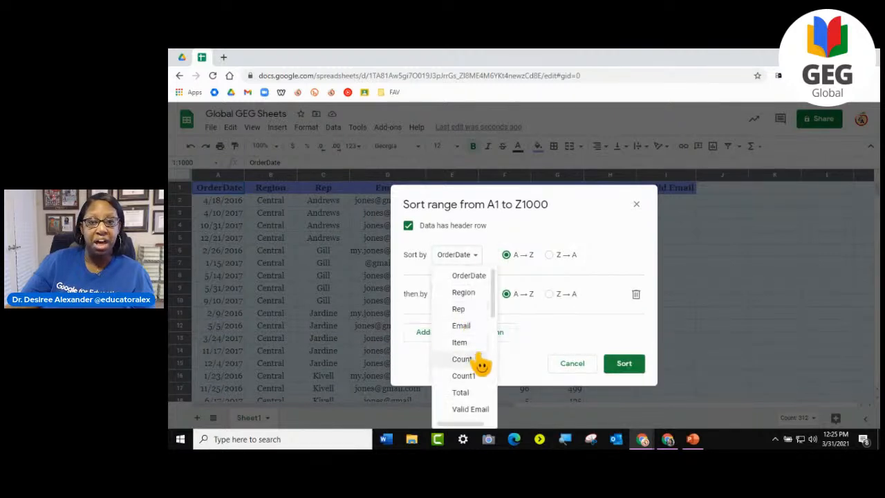
click(478, 343)
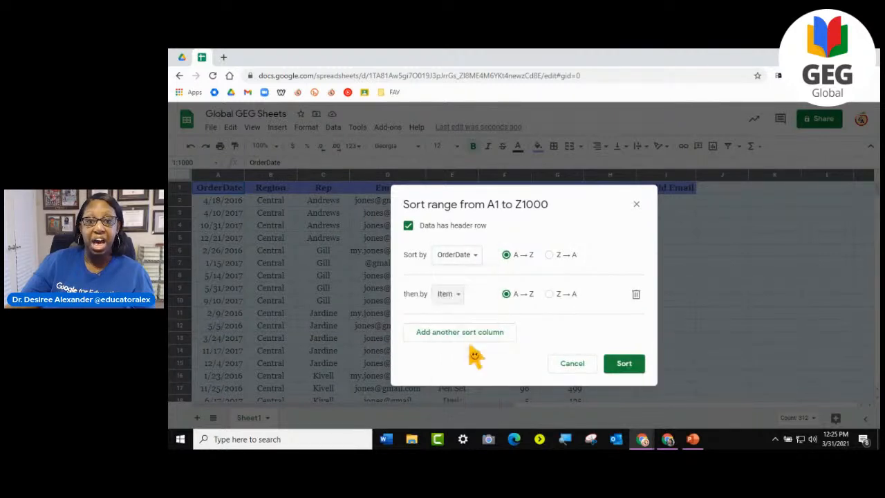
click(620, 368)
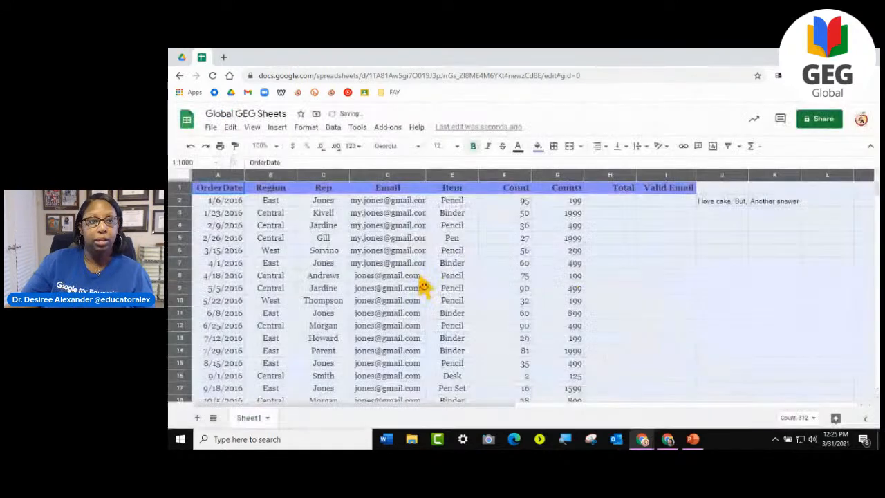
click(215, 203)
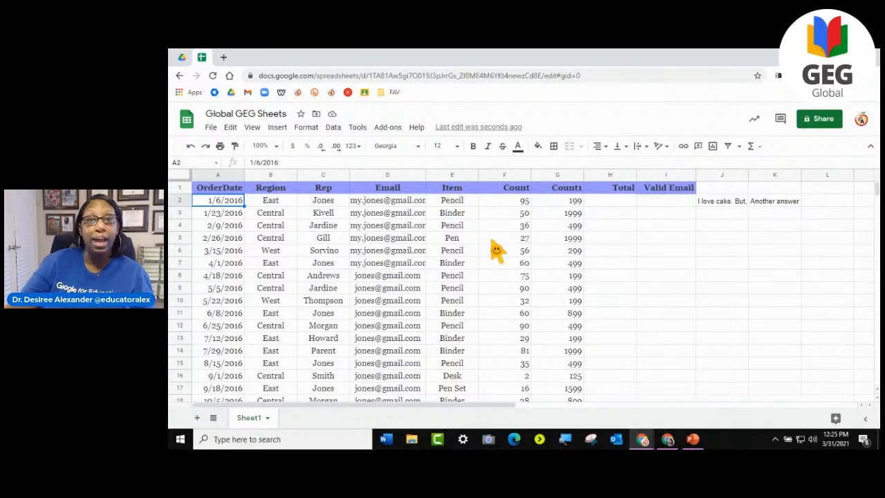
- Undo the last two sorts of the sheet and select cell E8
click(191, 148)
click(191, 147)
click(450, 277)
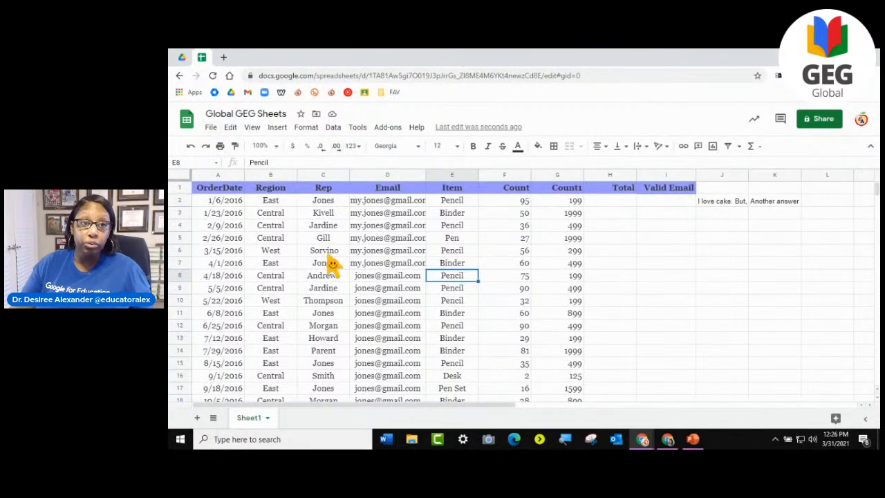
- Create a filter across the whole sheet and clear the full-sheet selection by selecting cell H6
click(182, 177)
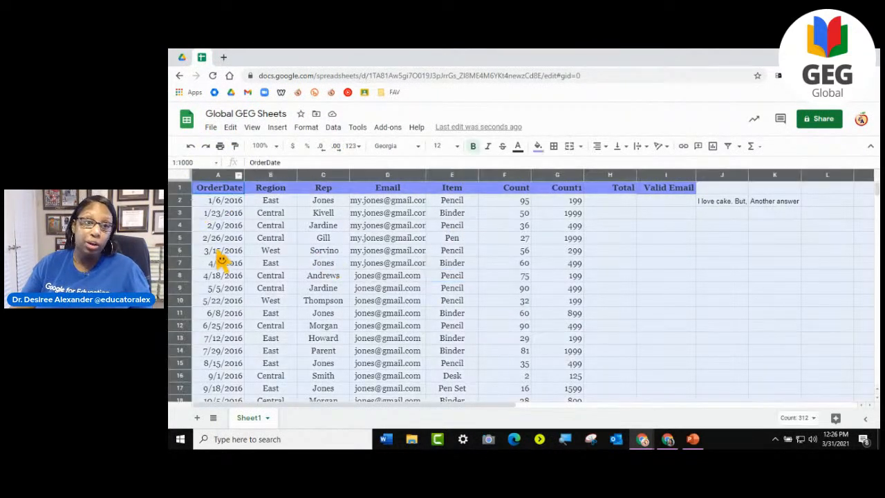
click(333, 127)
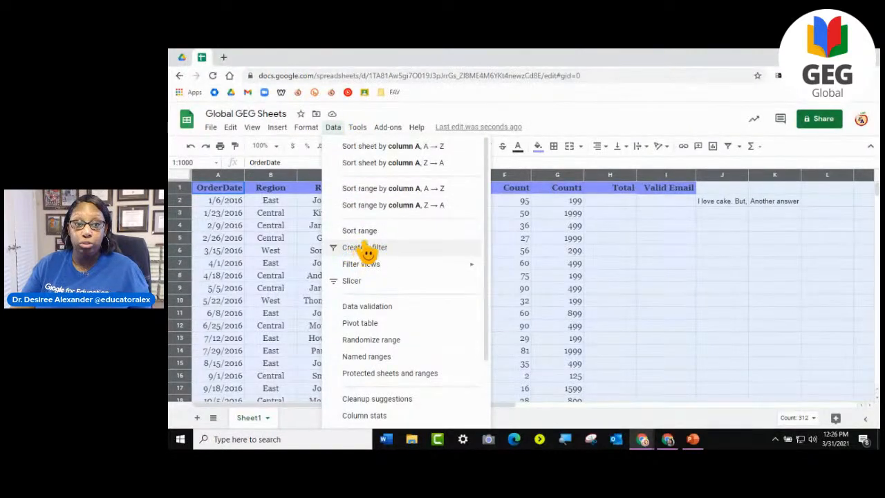
click(366, 249)
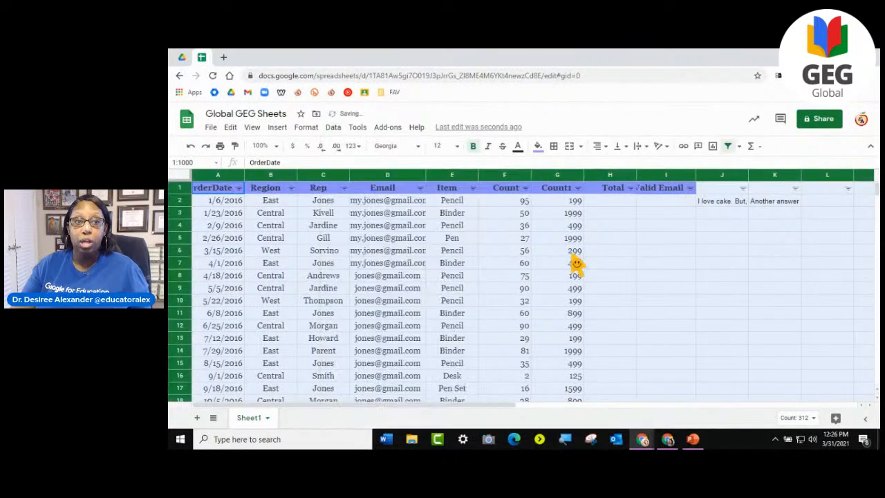
click(617, 253)
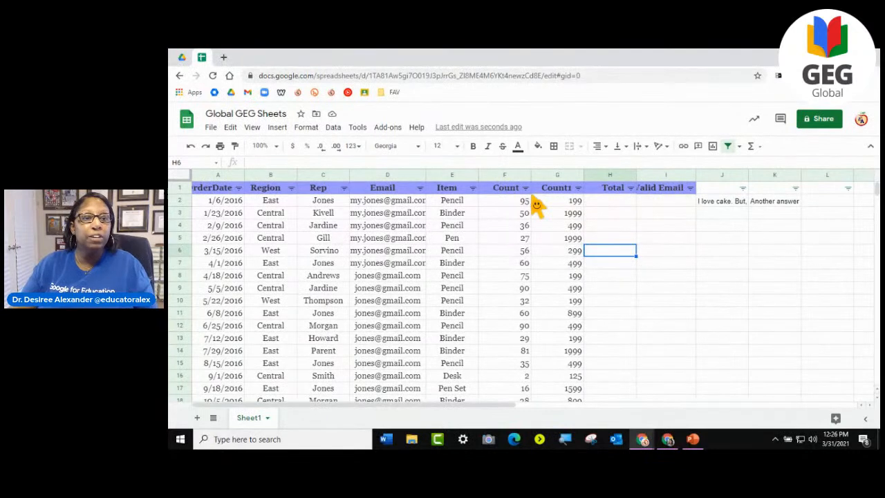
- Filter the Region column by values to show only East and West
click(291, 188)
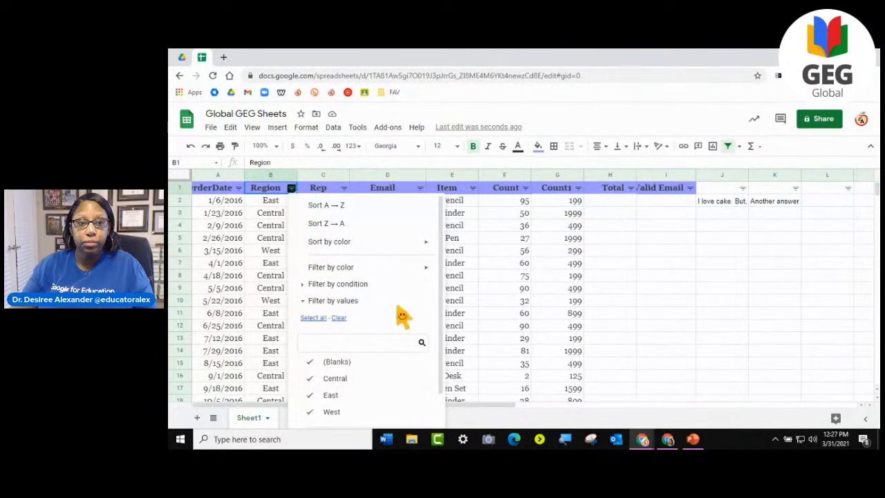
scroll(395, 312, down, 1)
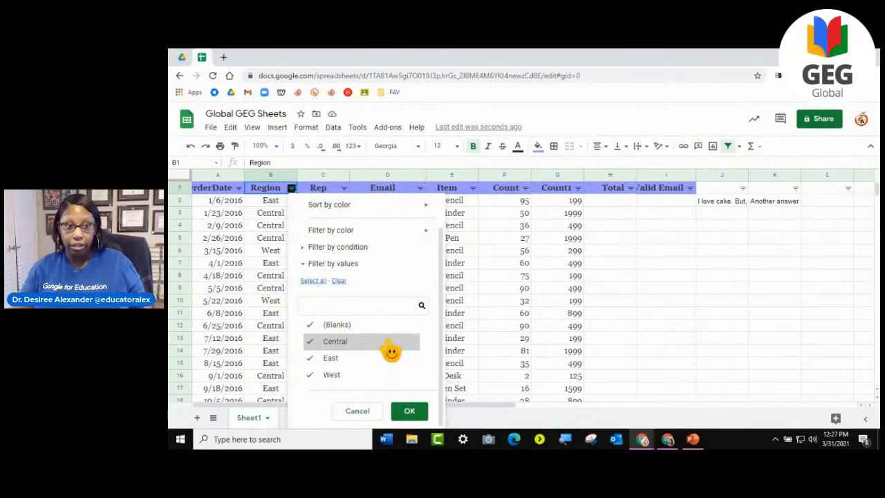
click(339, 281)
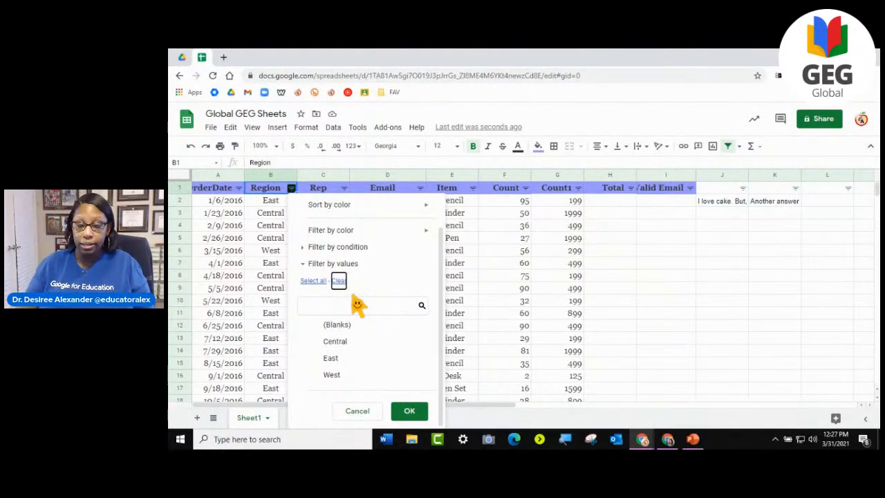
click(342, 376)
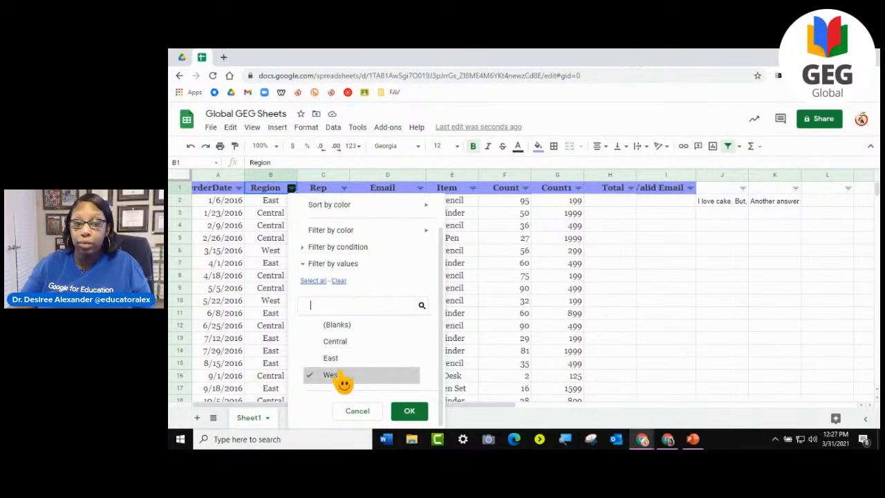
click(334, 359)
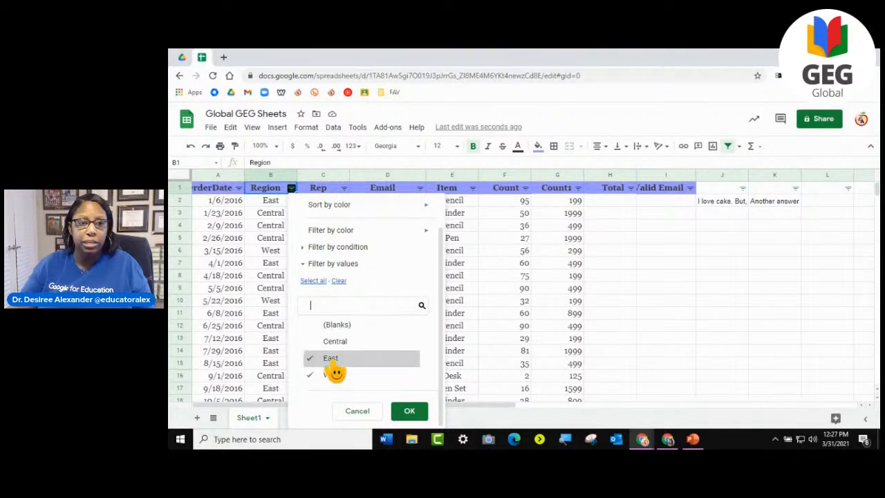
click(410, 411)
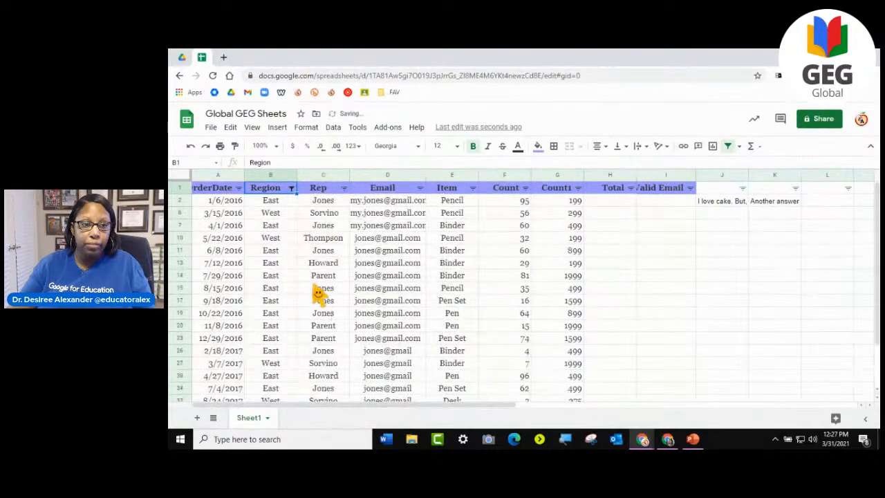
- Examine the filtered rows, checking the Region entries down to the end of the table
click(275, 215)
click(284, 302)
scroll(289, 322, down, 2)
scroll(289, 325, up, 2)
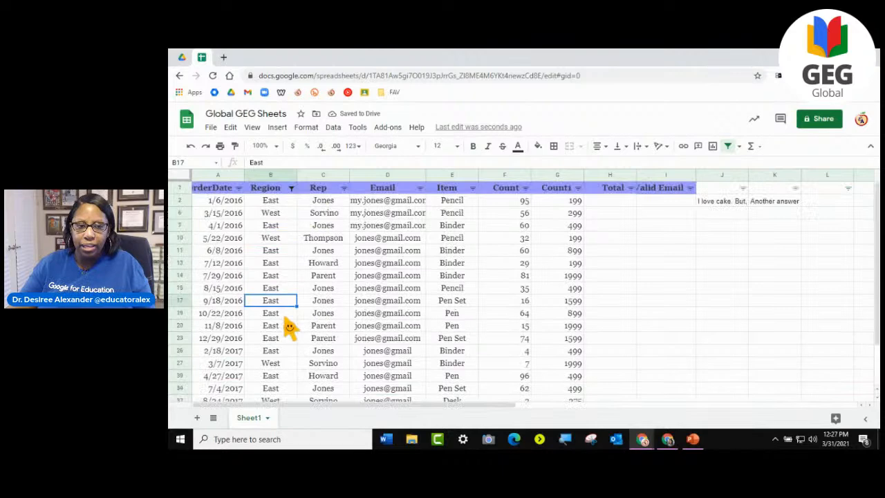
scroll(273, 220, down, 3)
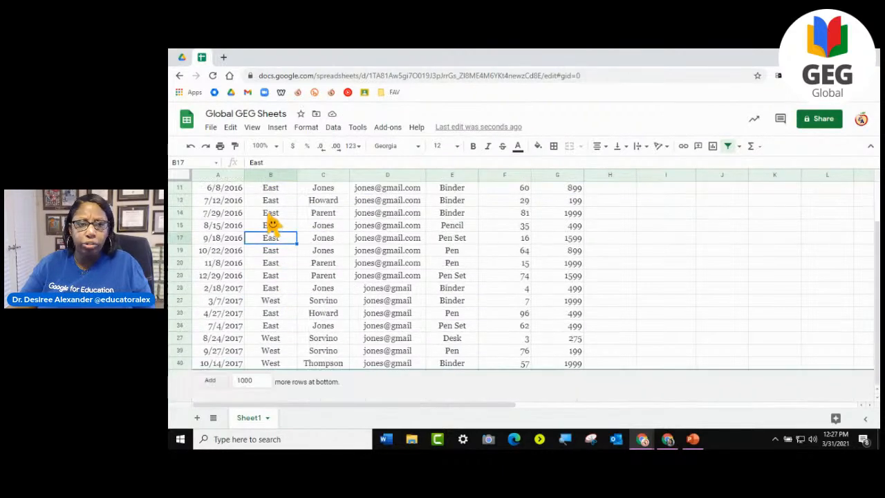
scroll(296, 344, up, 3)
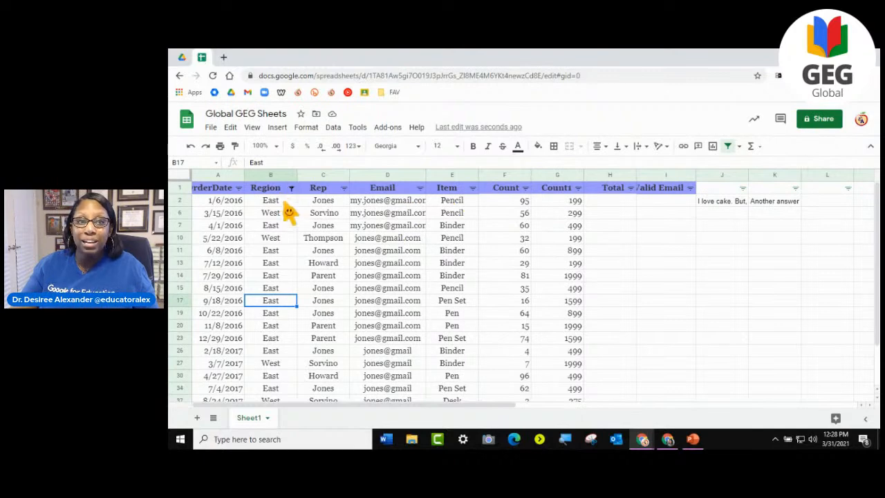
scroll(298, 222, down, 5)
scroll(301, 229, up, 5)
scroll(302, 231, down, 5)
scroll(300, 231, up, 5)
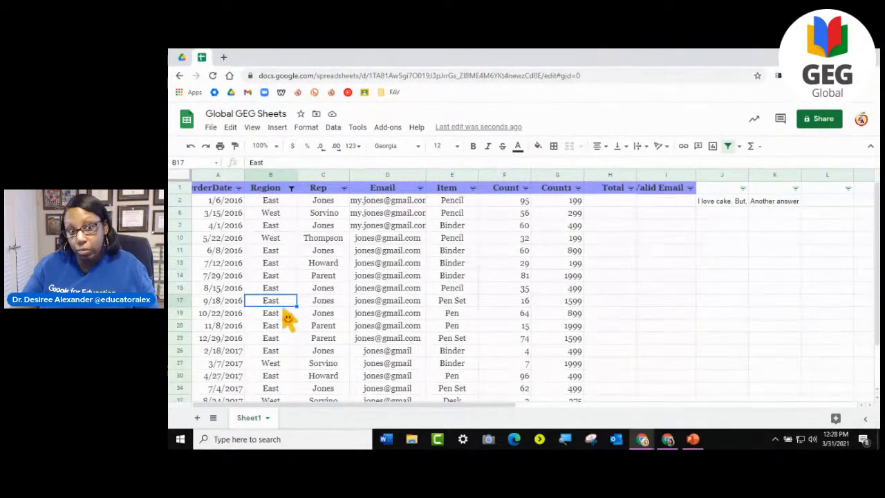
scroll(285, 316, down, 3)
scroll(286, 318, up, 3)
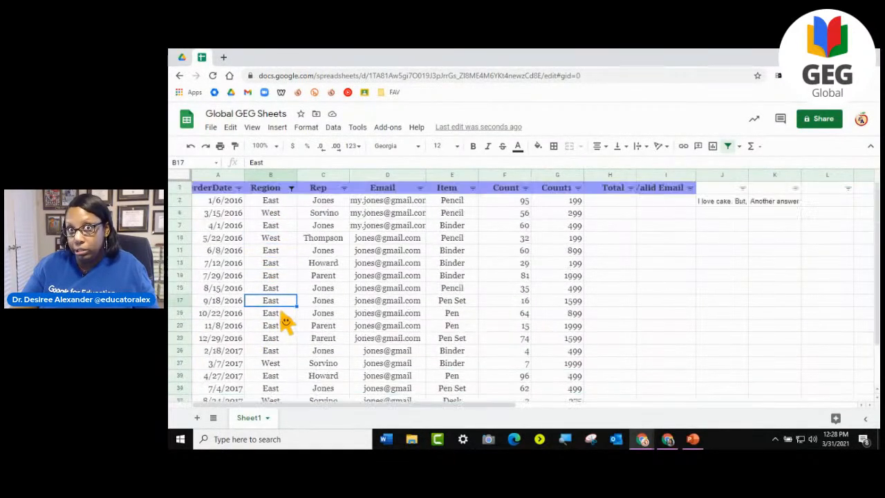
- Reset the Region filter to include all values and check the full table
click(291, 188)
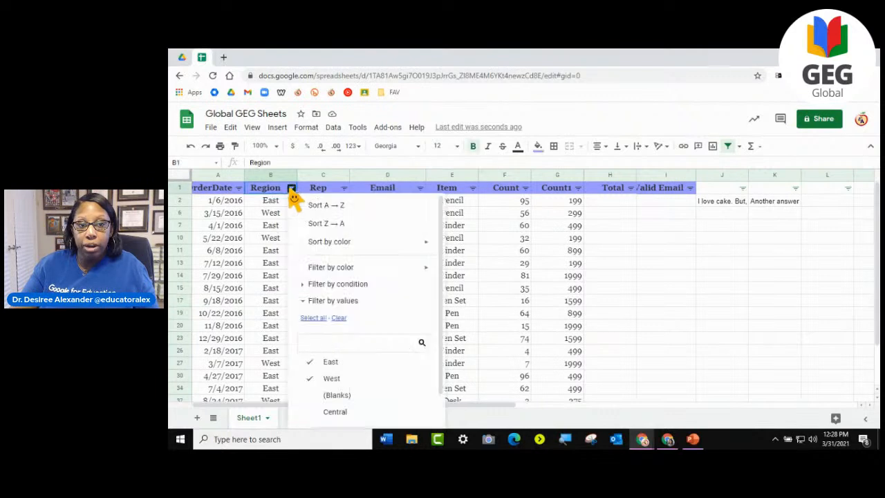
scroll(341, 292, down, 1)
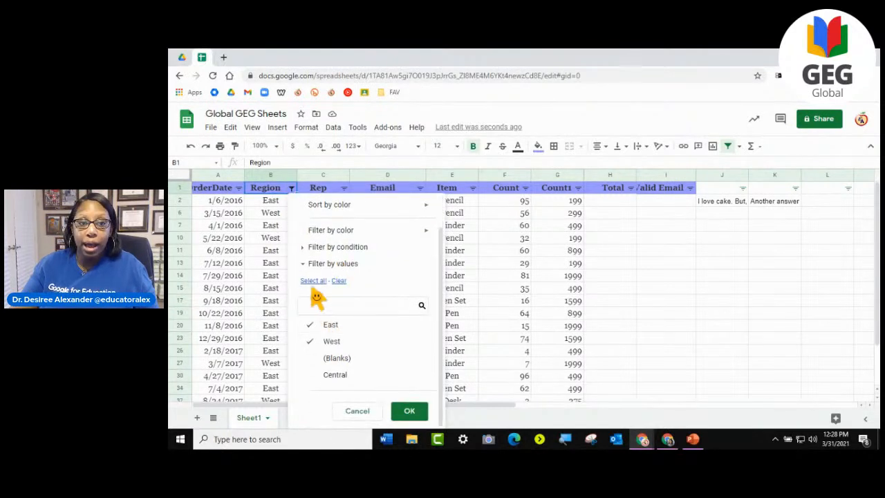
click(313, 281)
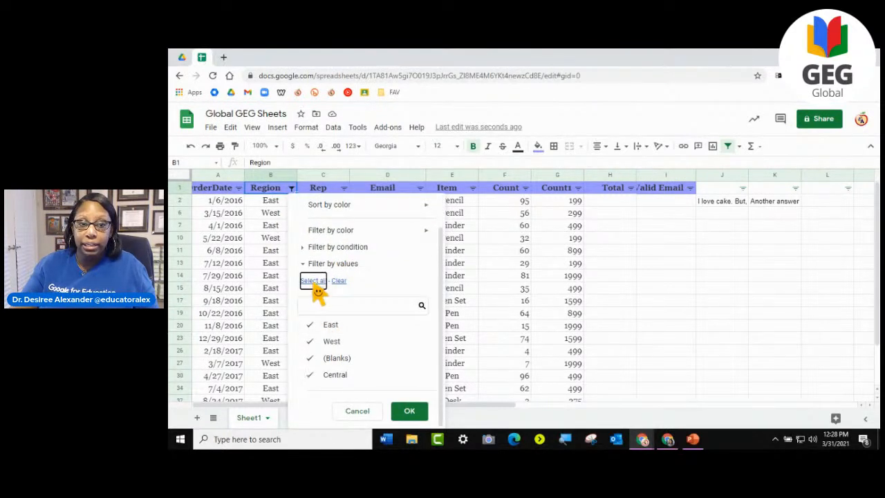
click(410, 411)
scroll(317, 292, down, 2)
scroll(318, 291, down, 10)
scroll(318, 290, up, 12)
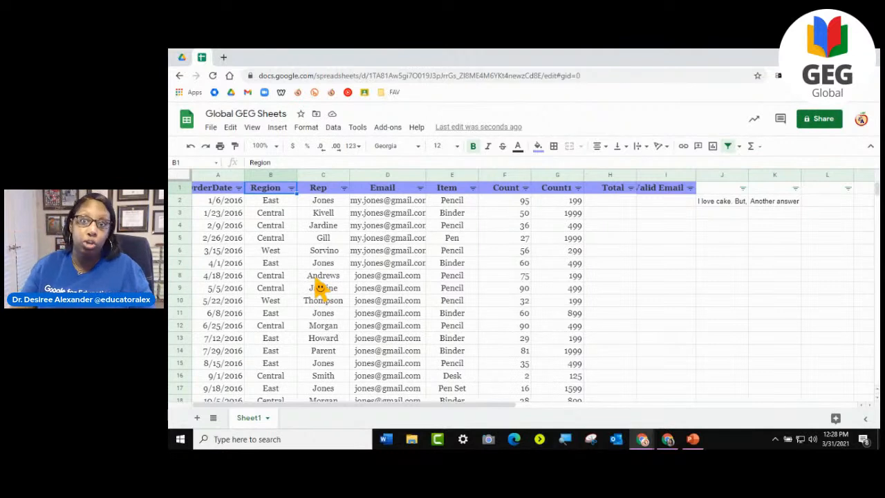
- Turn off the sheet's filter and select the empty cell H7
click(334, 128)
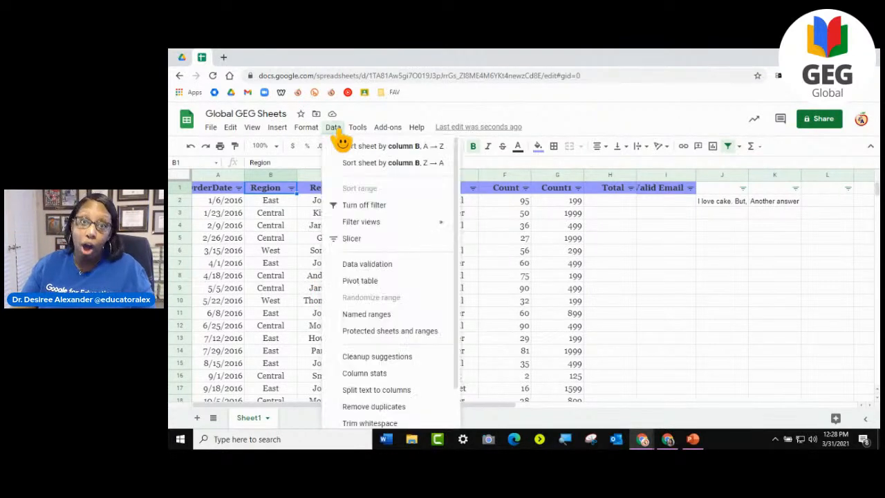
click(363, 206)
click(610, 263)
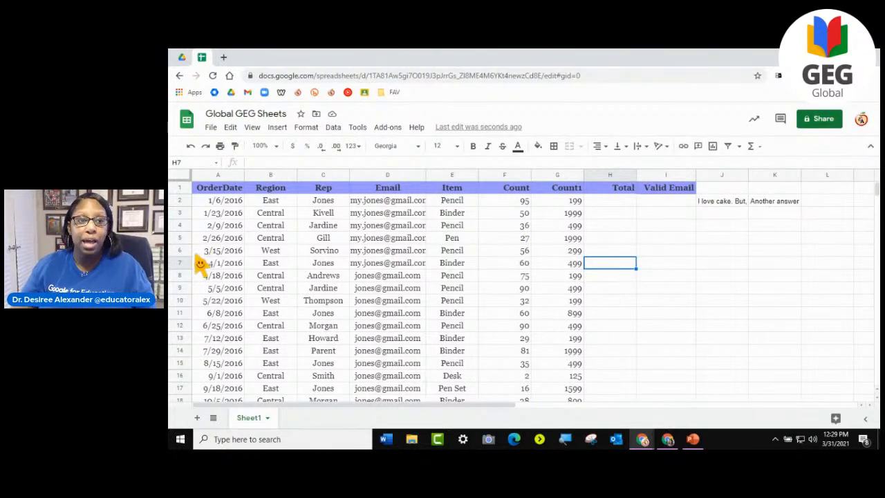
- Fill the cells A7:G10 with black and deselect the range
drag(205, 266, 583, 309)
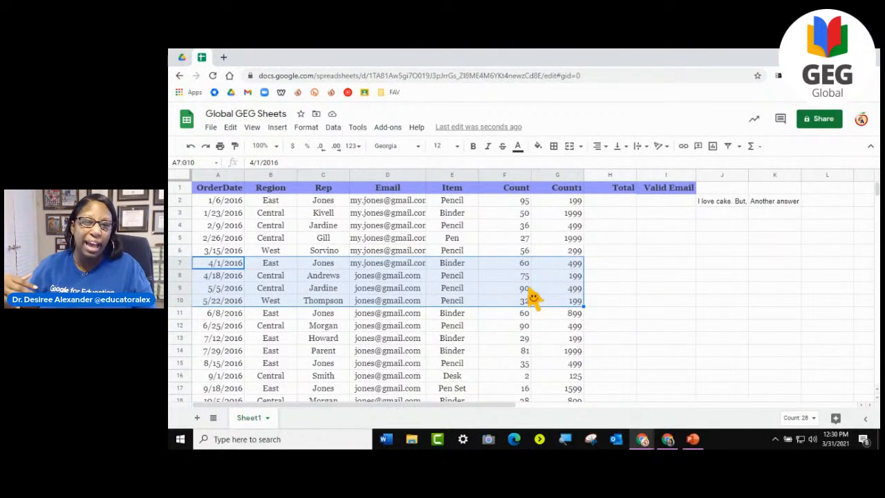
click(539, 148)
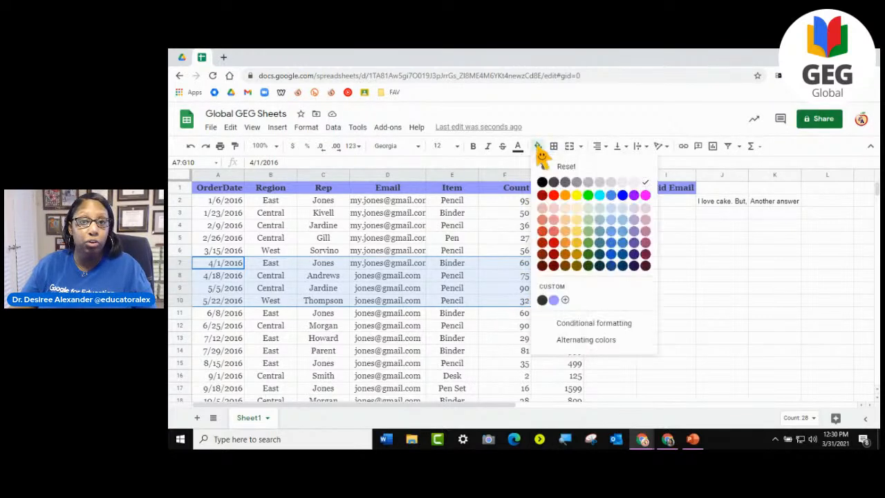
click(541, 182)
click(669, 304)
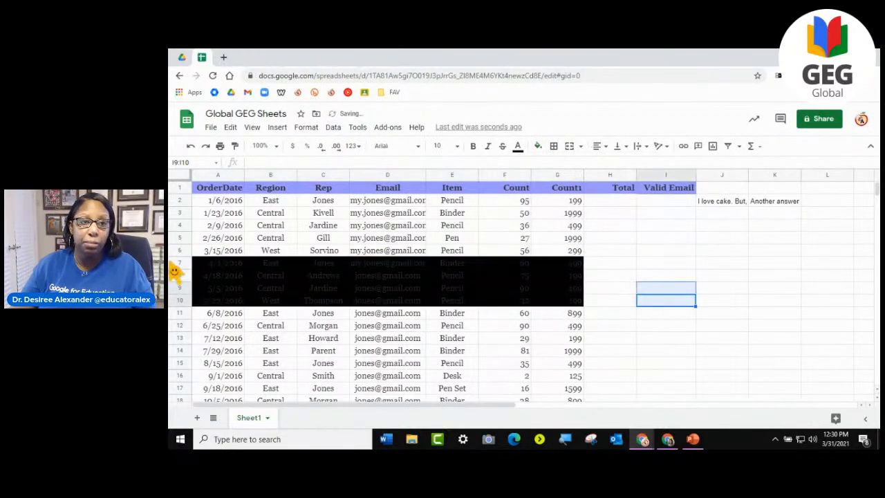
- Set the text color of the cells A7:G10 to black and deselect them
drag(201, 264, 578, 309)
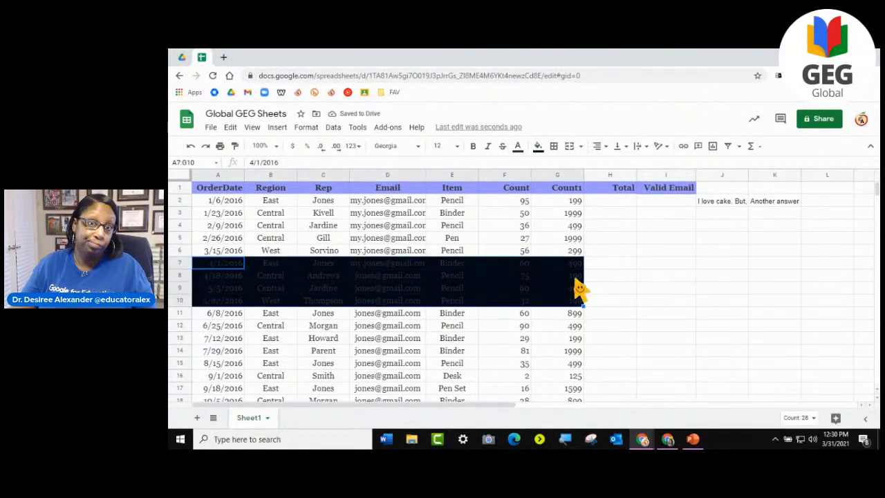
click(517, 147)
click(521, 181)
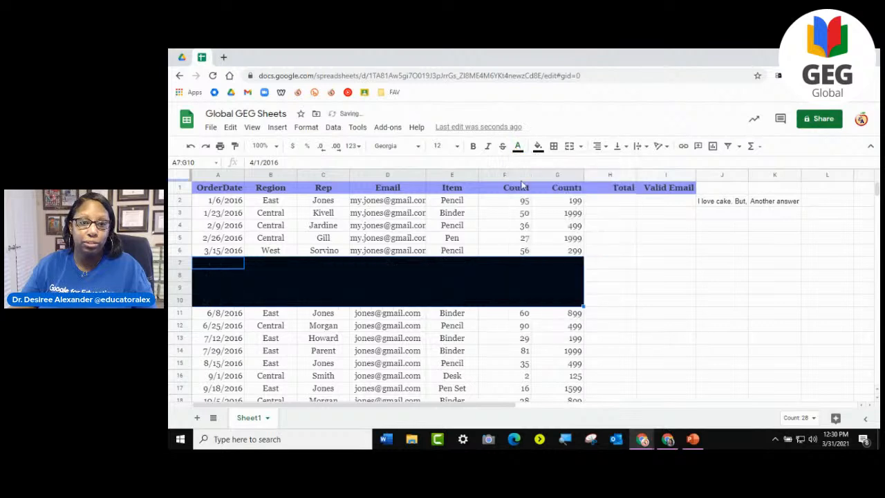
click(645, 303)
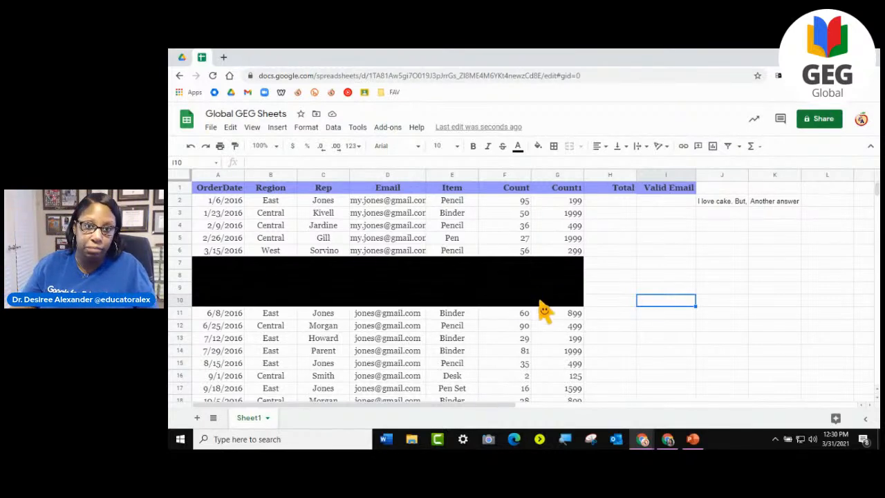
- Try to reset the fill color and set the text color to black with only cell I10 selected
click(539, 148)
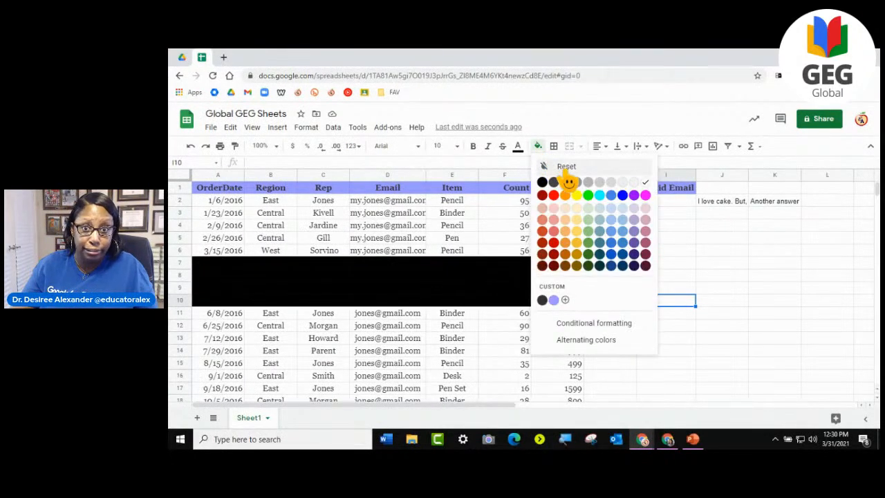
click(566, 170)
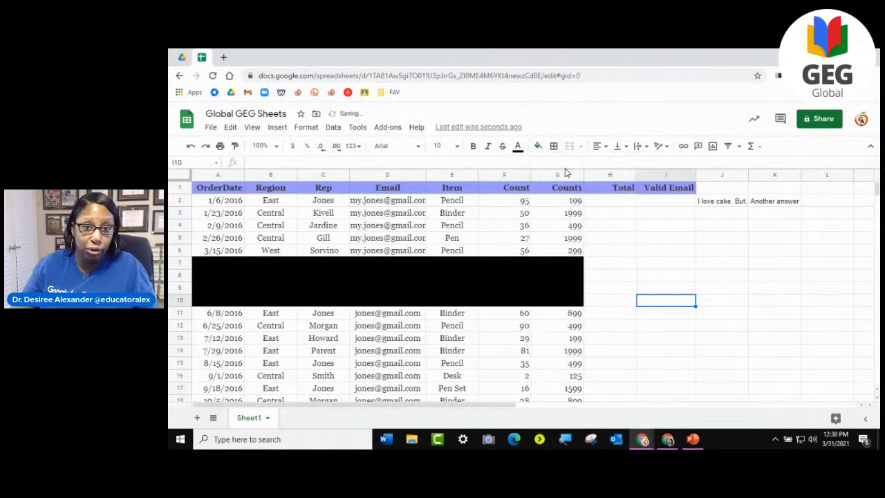
click(538, 147)
click(544, 166)
click(518, 146)
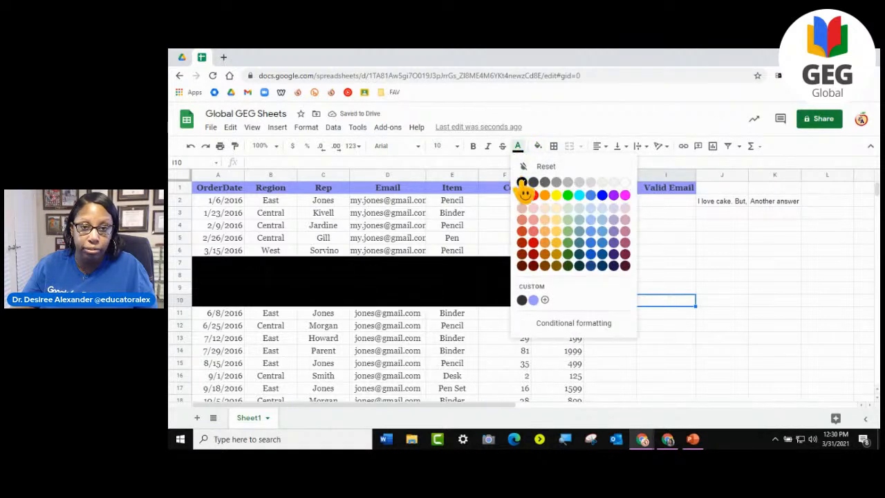
click(522, 183)
click(539, 147)
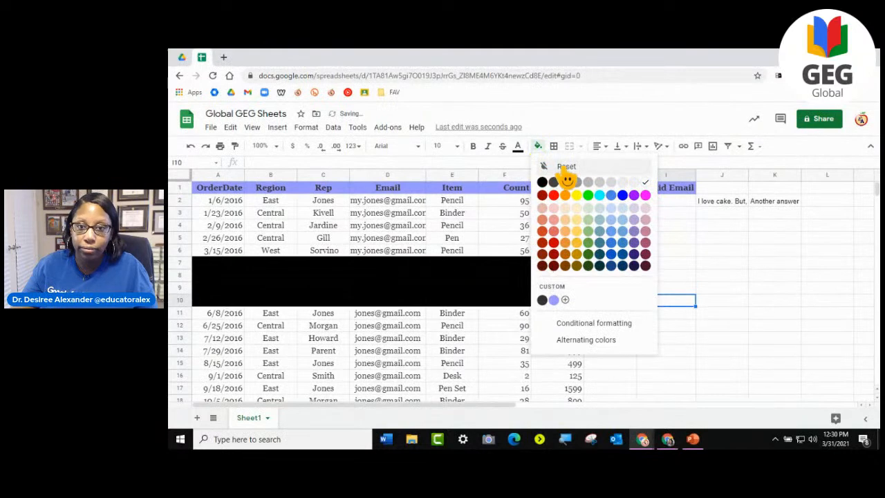
click(549, 166)
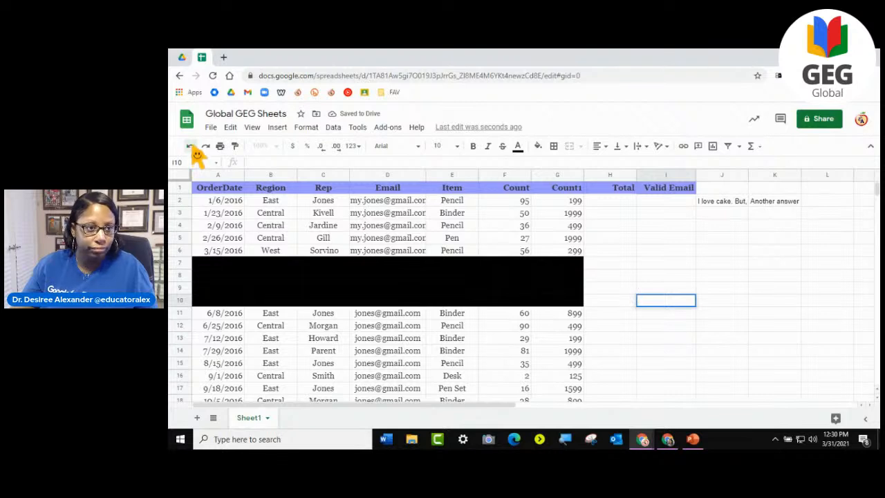
- Change the fill color of the cells A7:G10 to white and deselect the range
click(517, 301)
drag(242, 267, 577, 297)
click(539, 147)
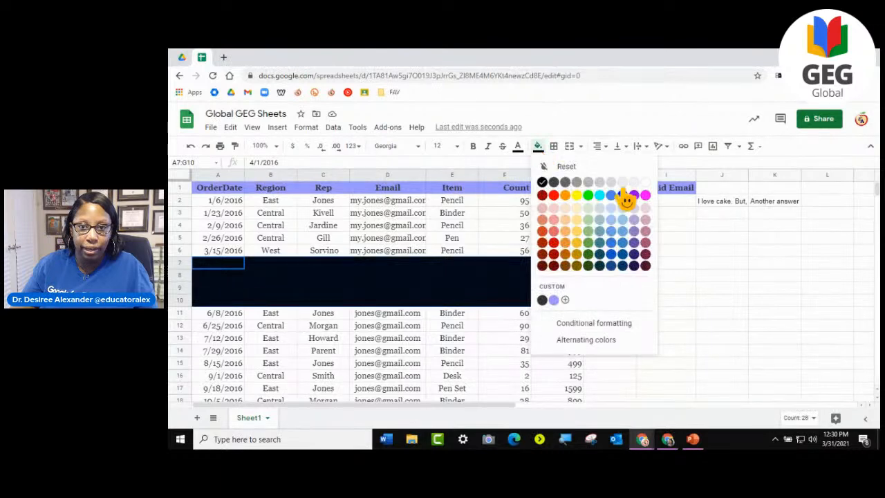
click(643, 183)
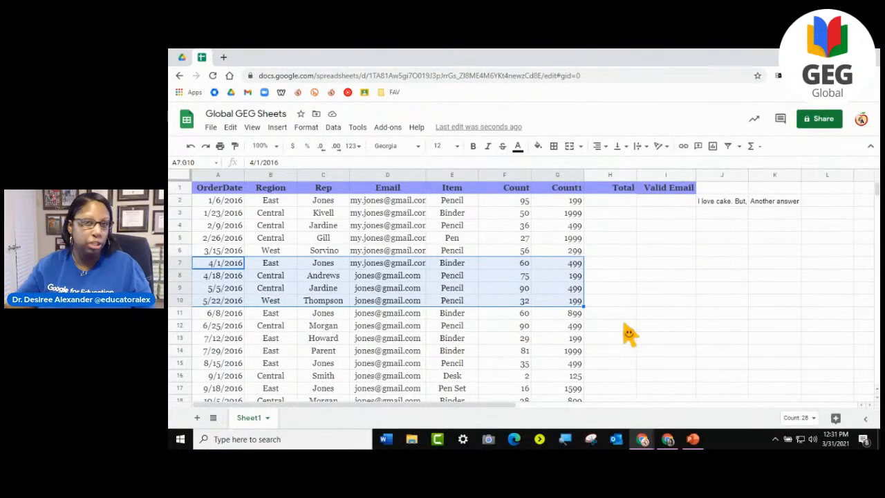
click(599, 305)
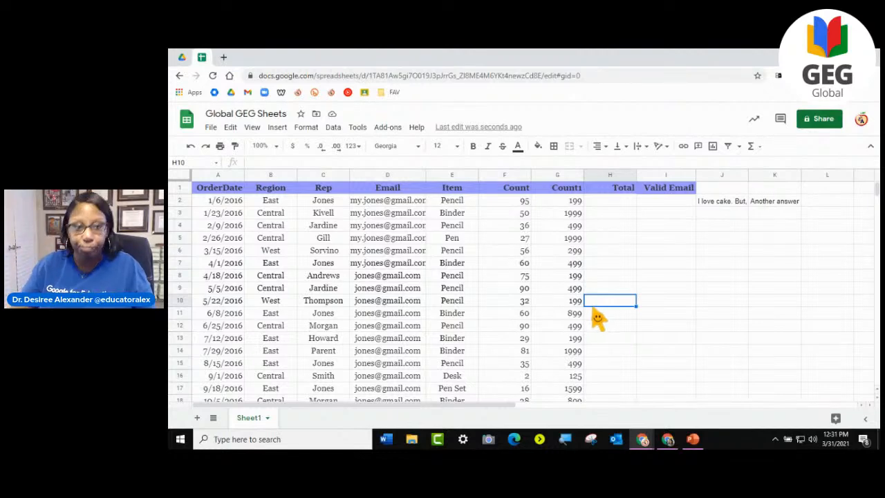
- Set the text color of the entire sheet to black and return to cell I7
click(182, 176)
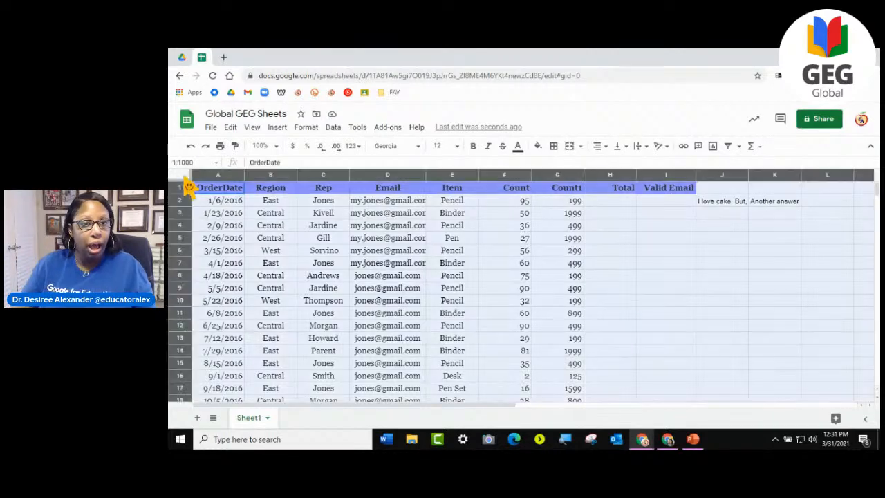
click(517, 146)
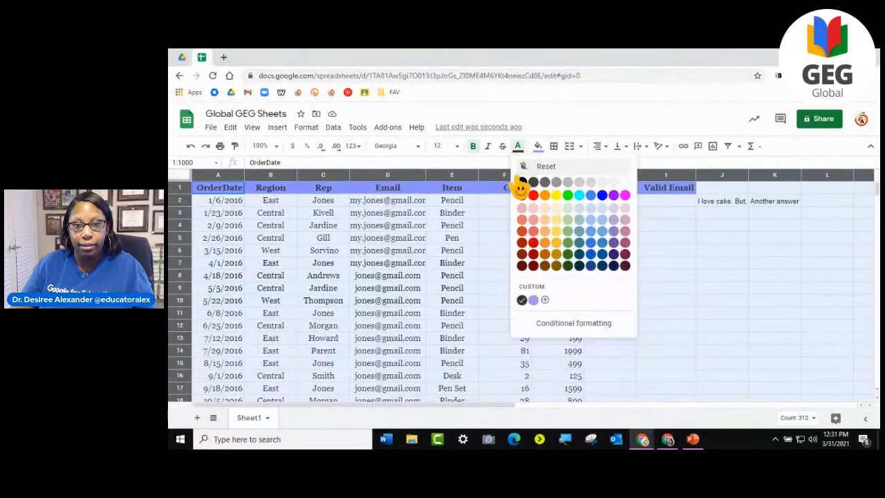
click(521, 184)
click(639, 260)
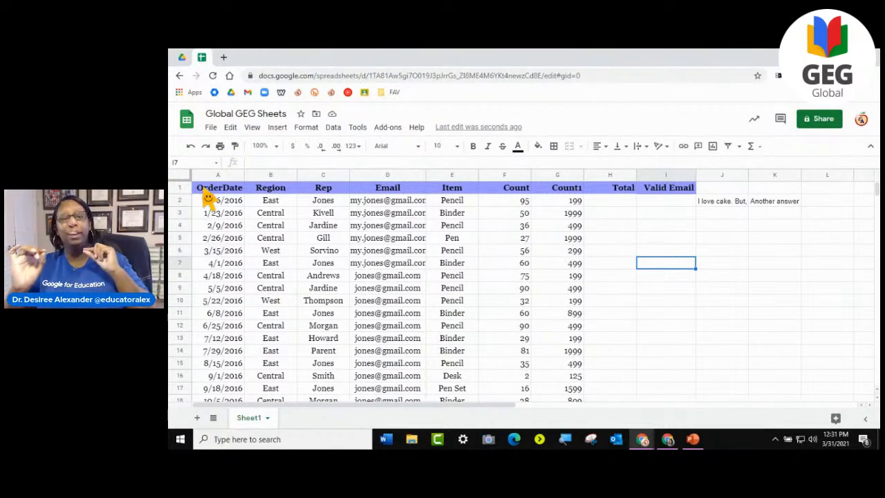
- Compare selecting only the table cells, using A1:I1 and A6:G6, with selecting the whole of row 6
drag(208, 193, 683, 197)
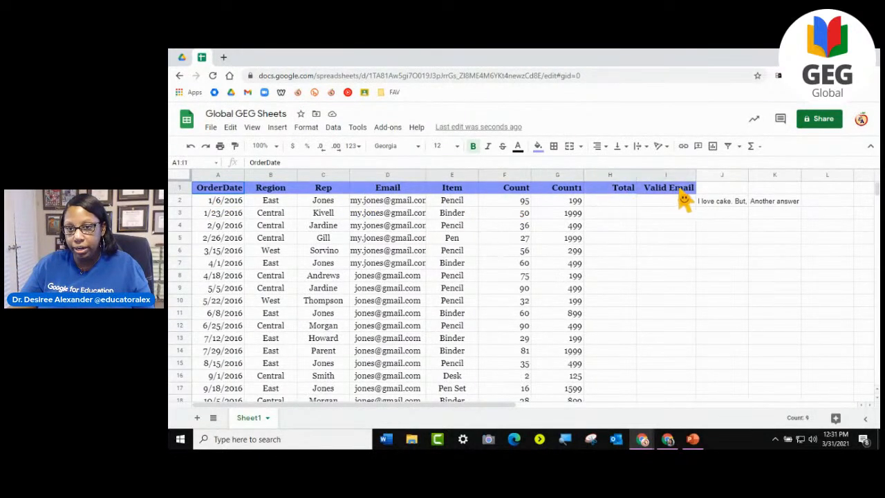
click(679, 265)
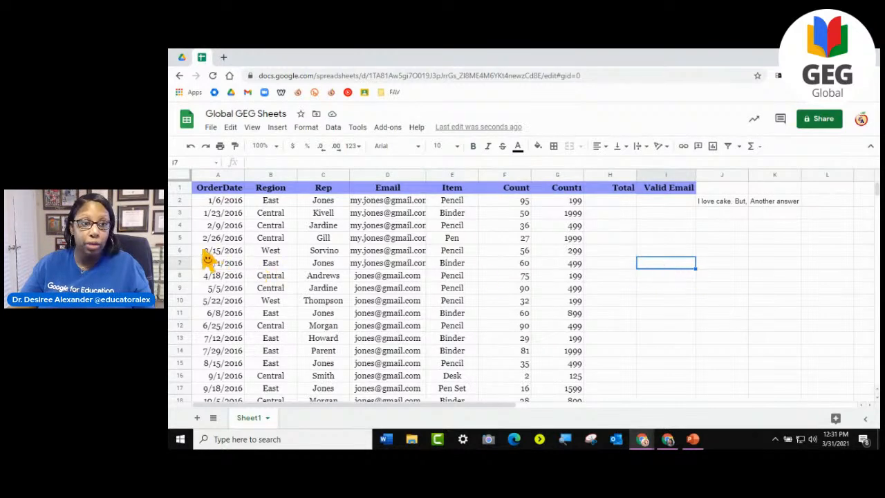
drag(199, 253, 579, 257)
click(181, 252)
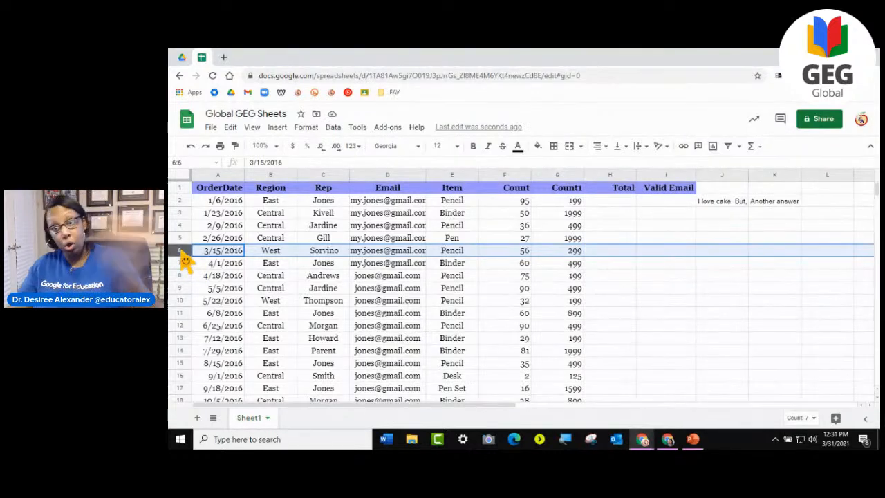
click(224, 253)
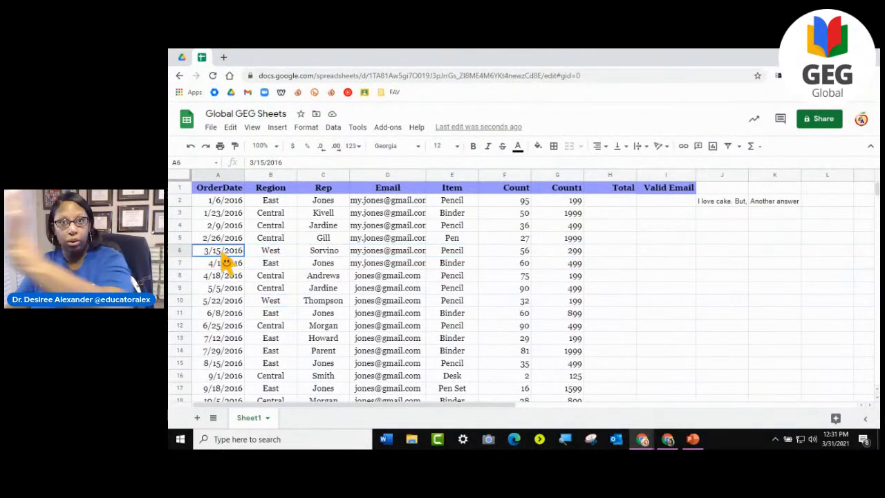
- Fill the cells A6:G6 with yellow, check the highlighted row, and undo the fill
drag(227, 256, 578, 259)
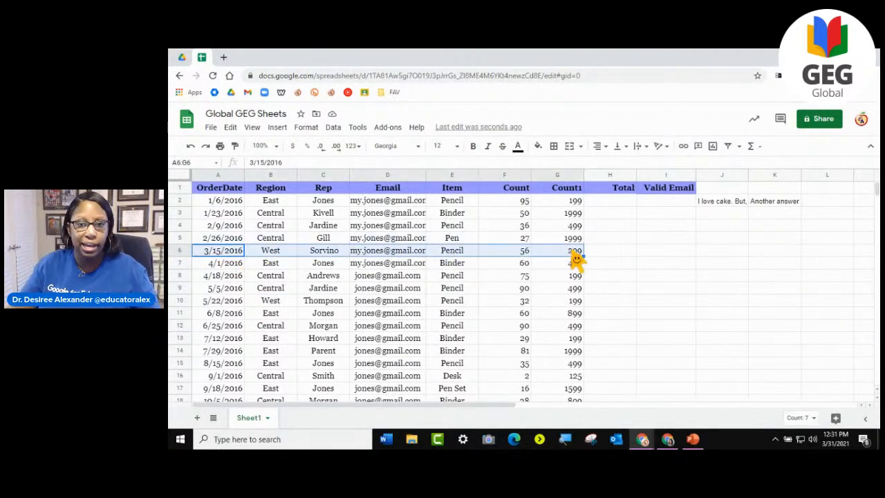
click(538, 145)
click(577, 195)
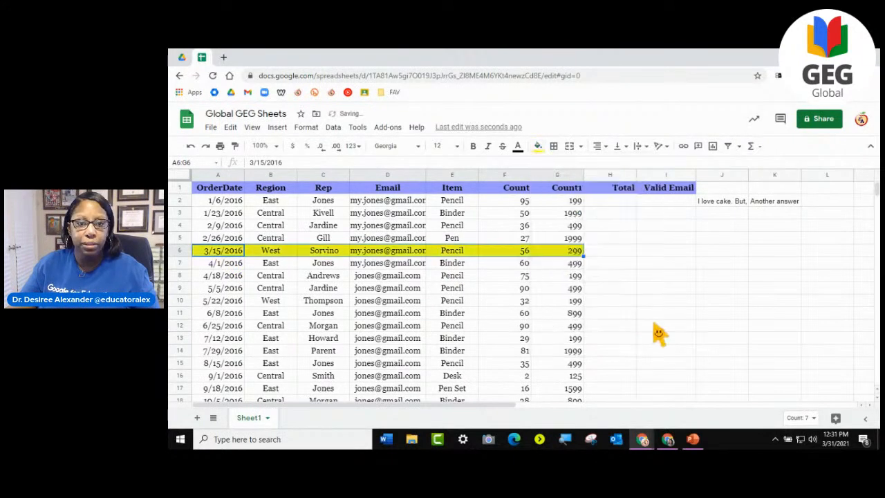
click(654, 326)
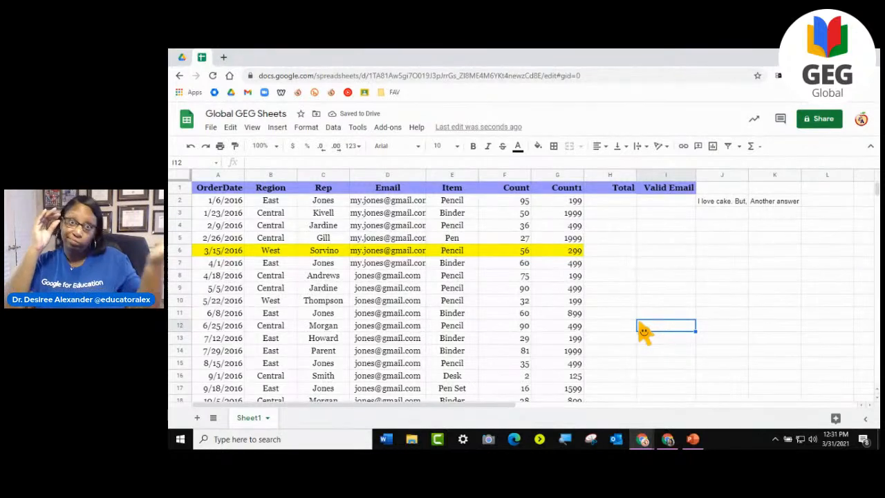
click(190, 145)
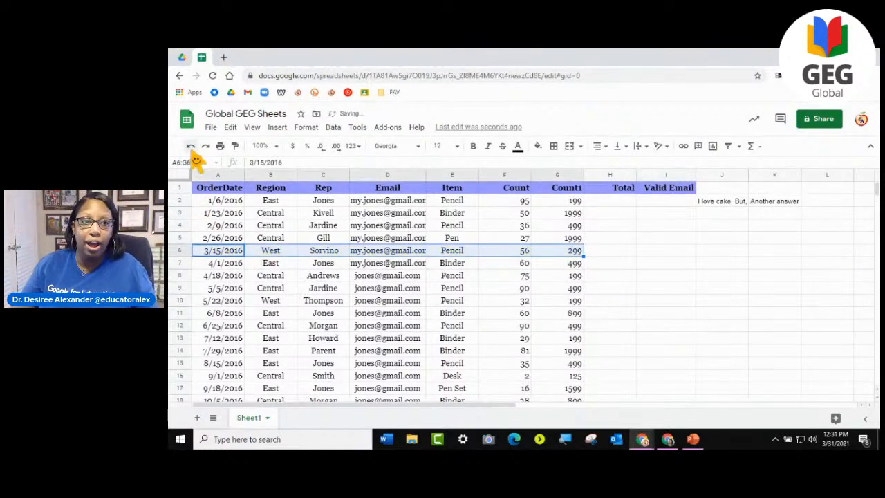
click(630, 289)
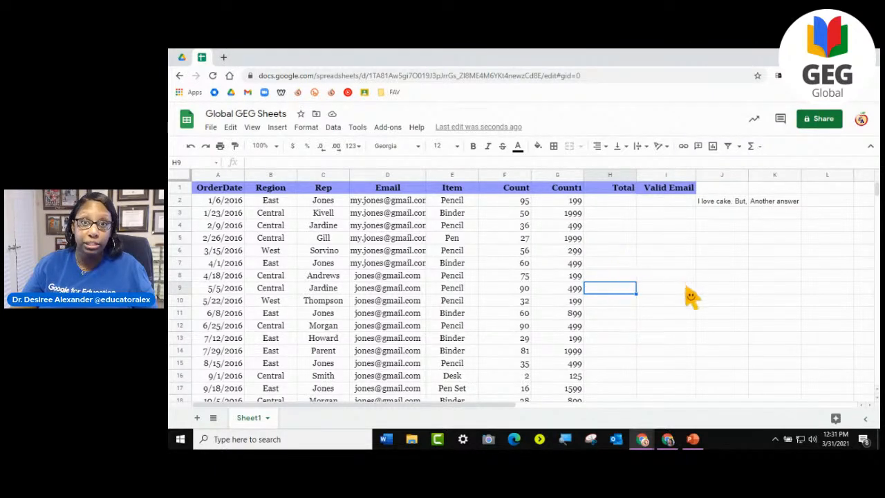
- Merge the empty cells A50:D52 below the table into one cell
scroll(662, 365, down, 15)
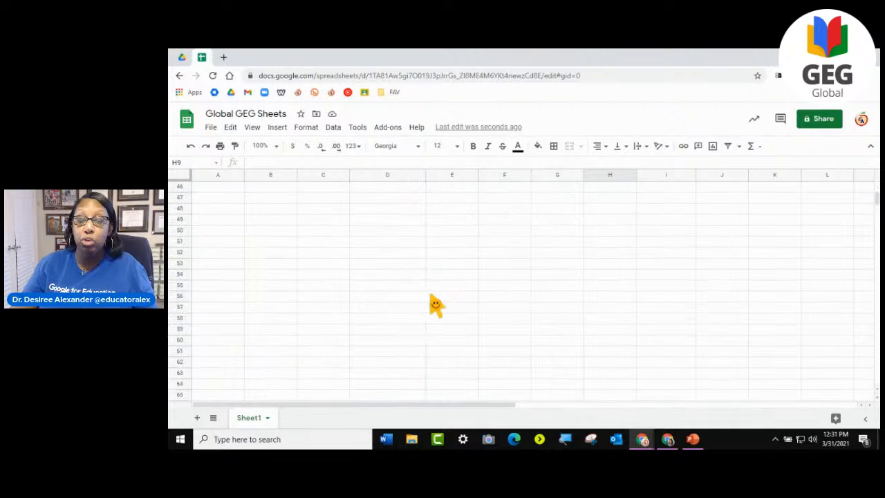
click(304, 275)
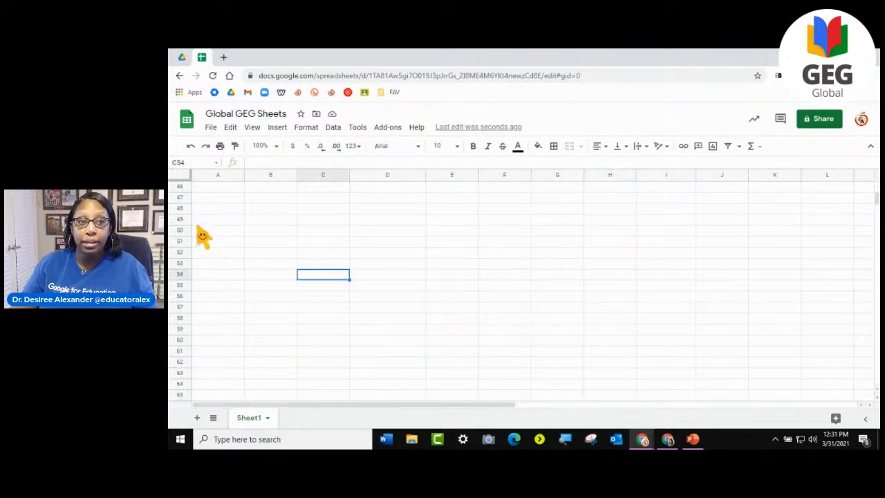
click(204, 234)
drag(202, 234, 385, 258)
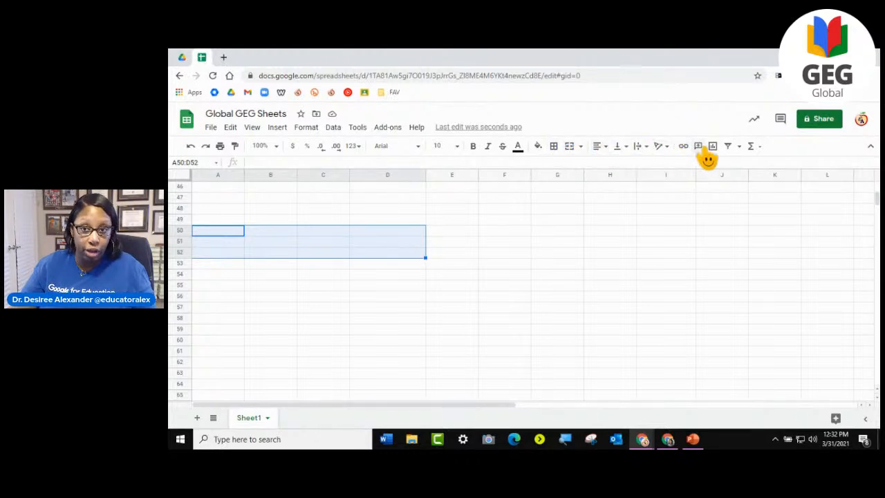
click(574, 148)
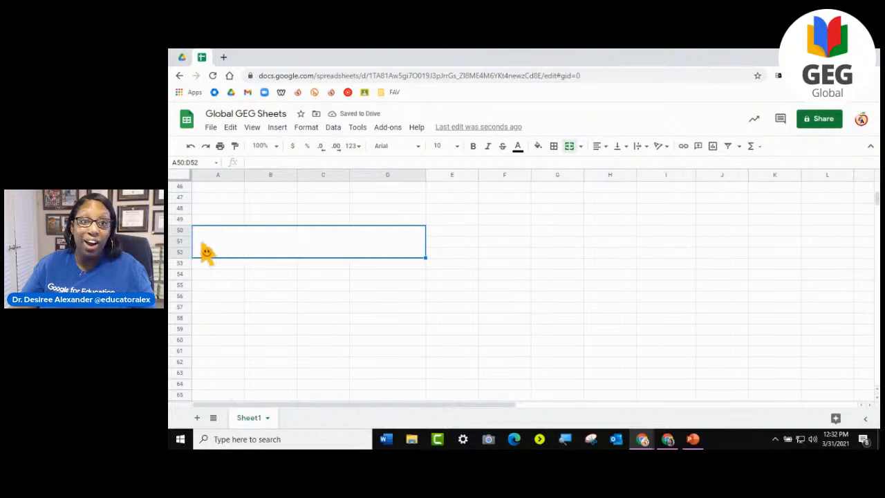
- Enter the sample text "dfsdfsdfsdfsdfsdfds" in the merged cell A50:D52 and fill the cell with red
double_click(349, 244)
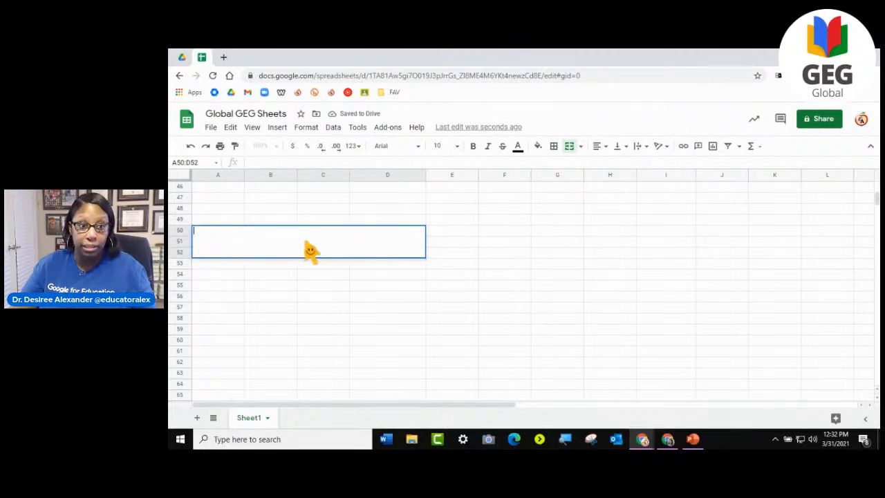
text(dfsdfsdfsdfsdf)
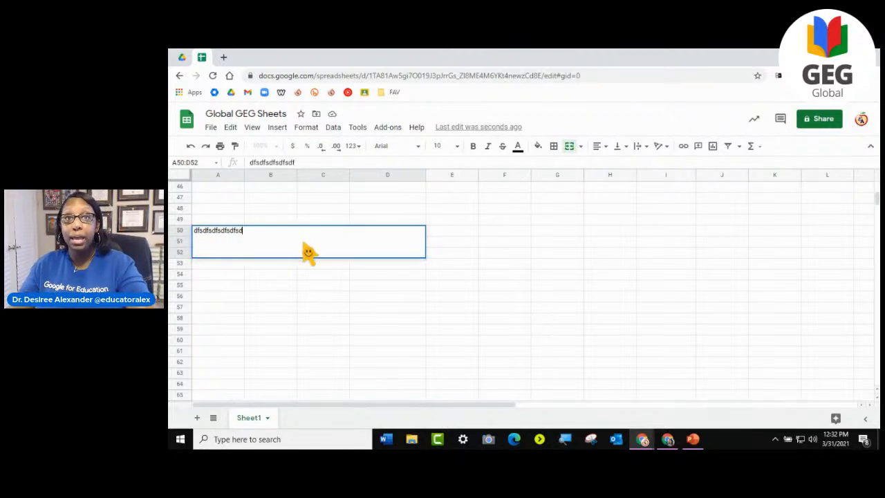
text(ds)
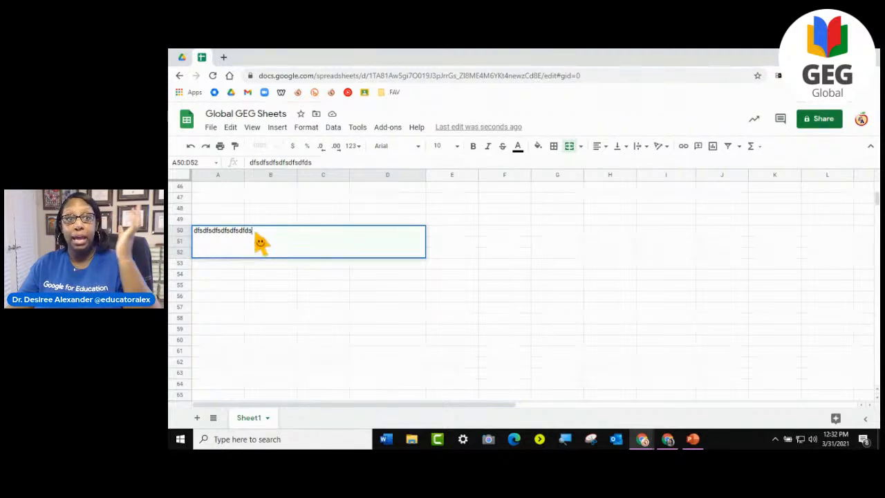
double_click(222, 239)
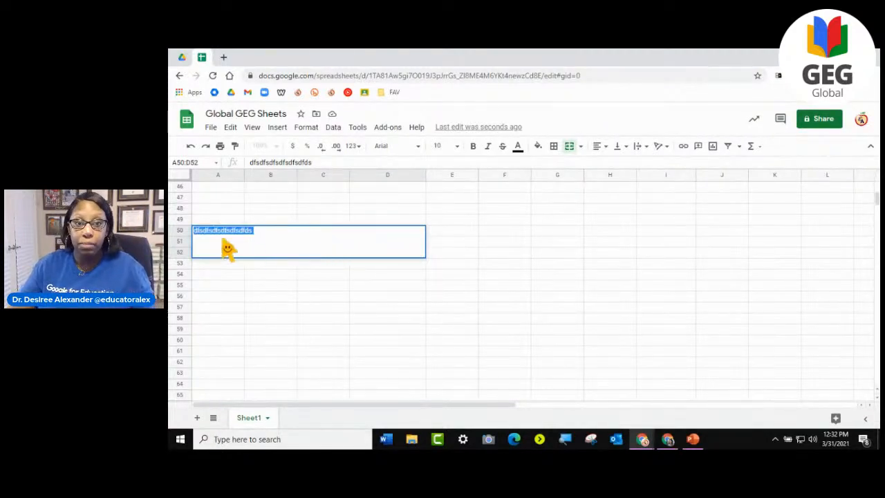
click(538, 146)
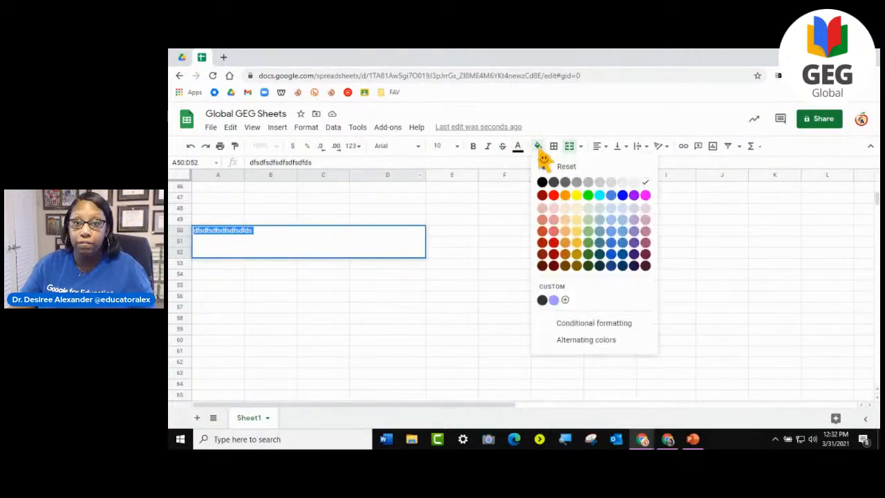
click(554, 195)
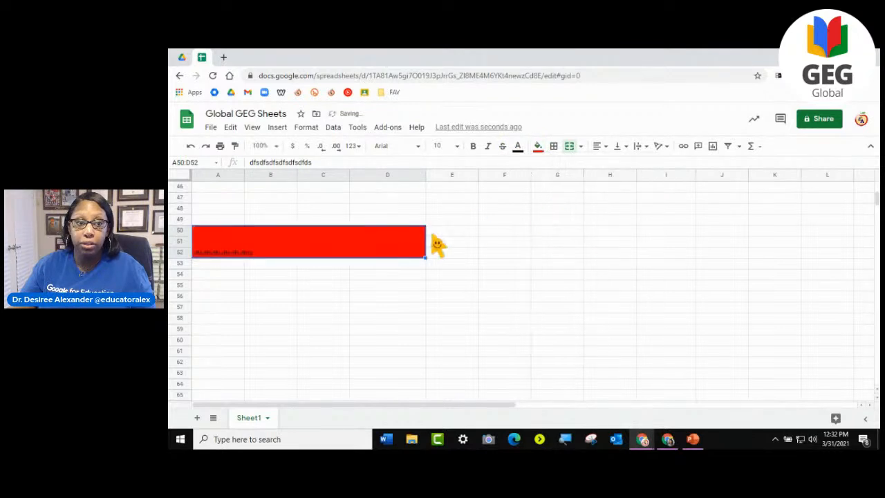
- Set the font size of the text in the merged cell A50:D52 to 36
double_click(311, 248)
drag(252, 236, 193, 233)
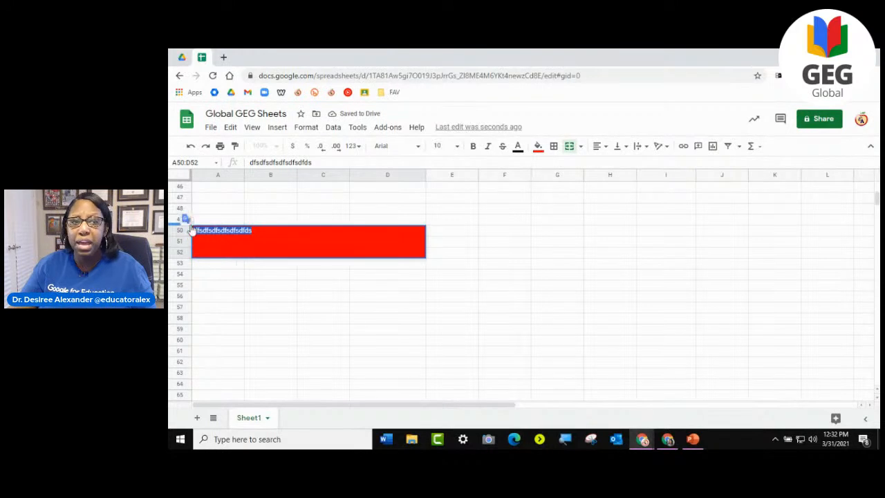
click(457, 148)
click(443, 331)
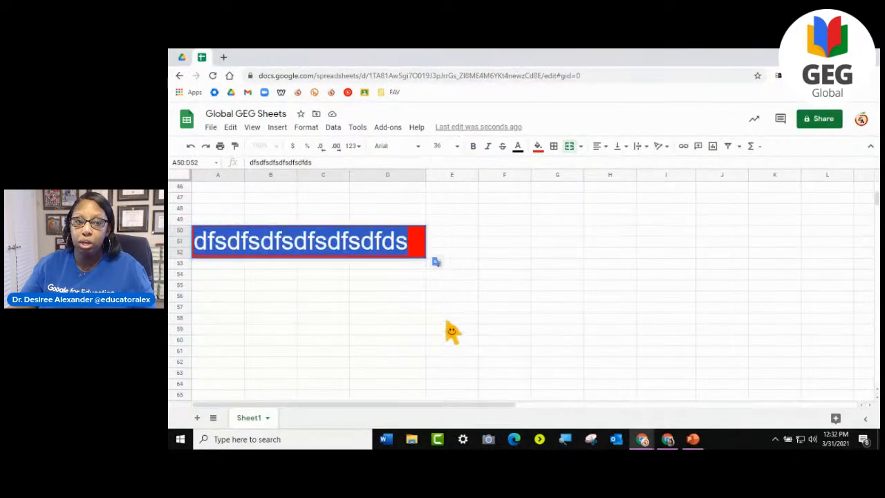
click(488, 267)
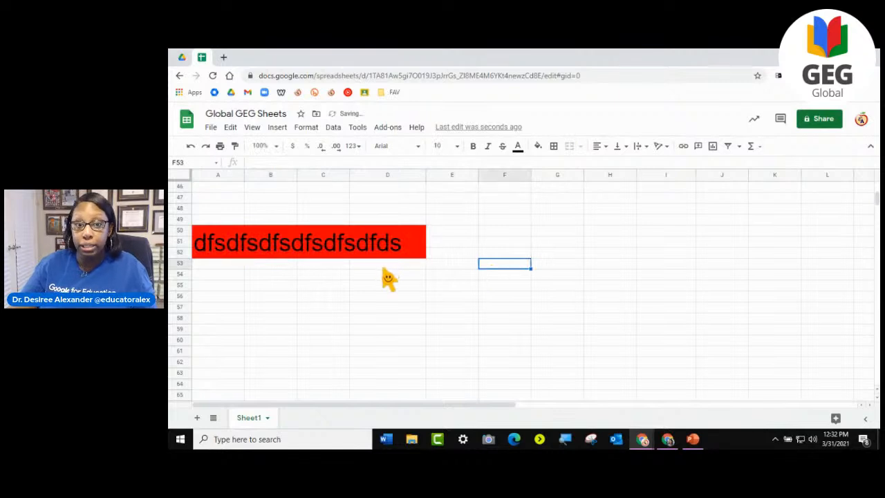
- Compare selecting individual cells around the red block with selecting the merged cell A50:D52 as one
click(242, 266)
click(289, 318)
drag(422, 319, 442, 317)
click(466, 244)
click(470, 353)
click(324, 257)
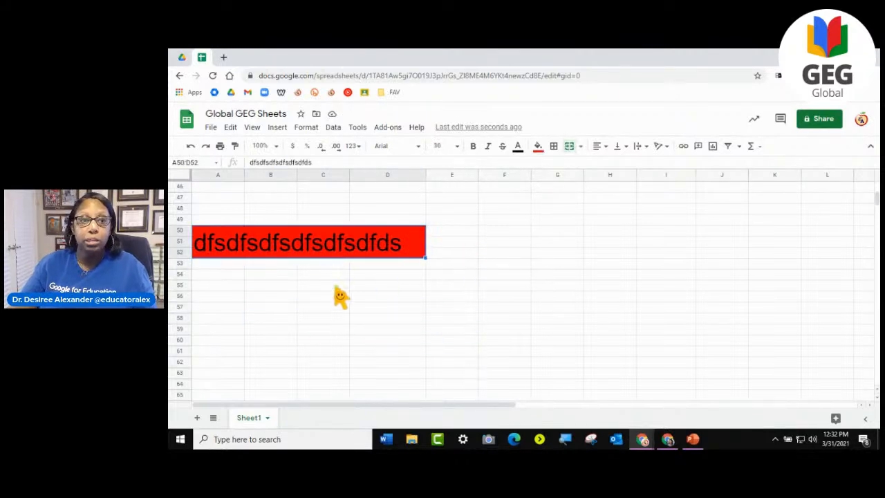
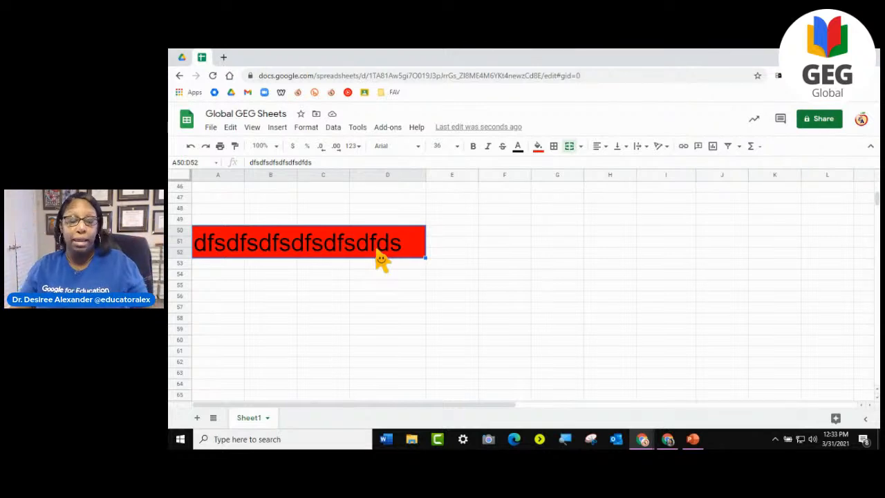
- Undo the font size, red fill, sample text and merge applied to cells A50:D52
click(190, 147)
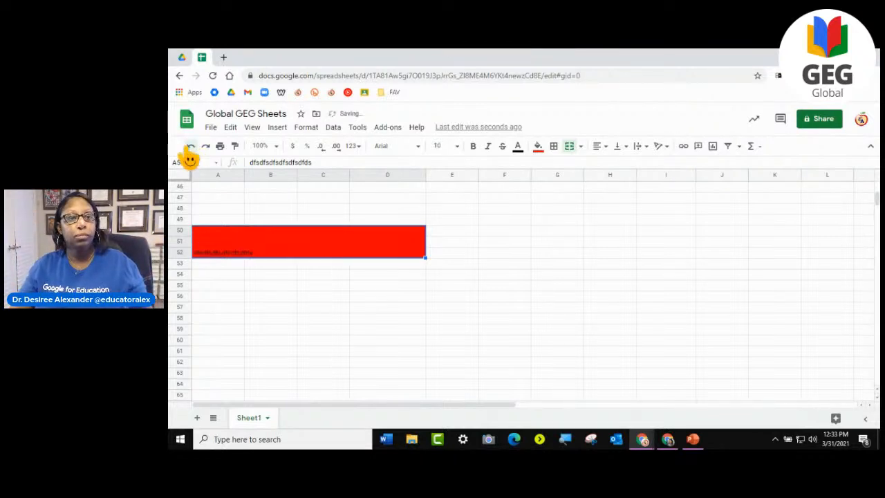
click(190, 146)
click(190, 146)
- Fit the Region column's width to its contents and undo the change
scroll(500, 327, up, 3)
scroll(501, 326, up, 10)
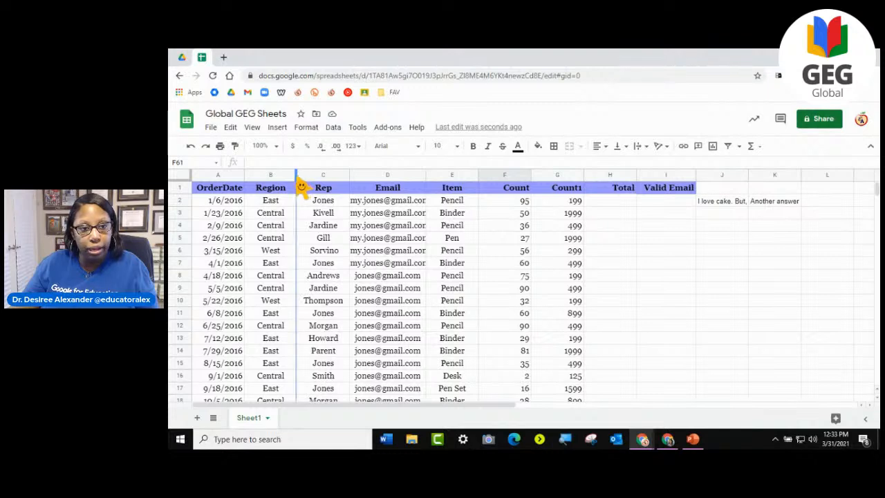
double_click(297, 185)
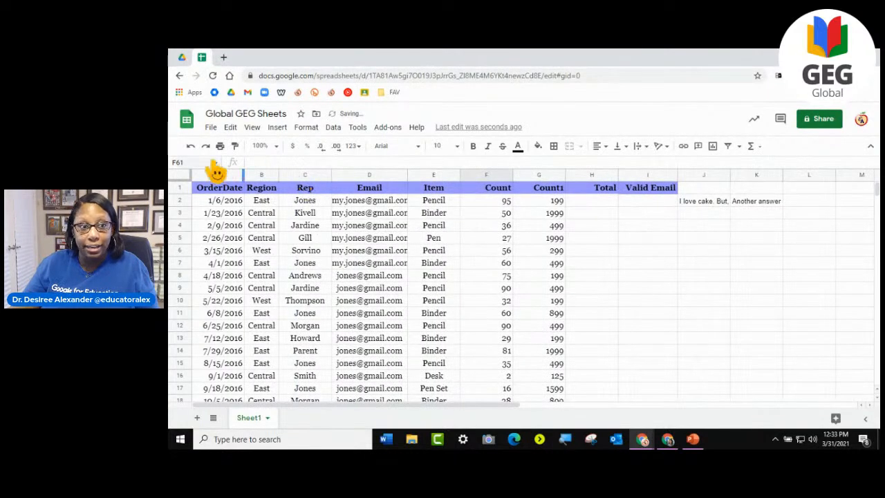
click(190, 146)
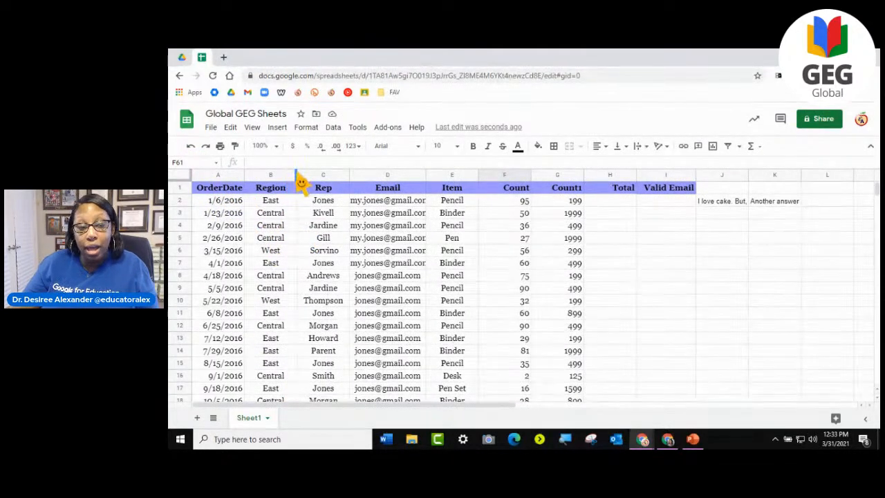
- Fit the widths of the Region, OrderDate and Rep columns to their contents
double_click(297, 178)
scroll(312, 294, down, 5)
scroll(312, 294, up, 5)
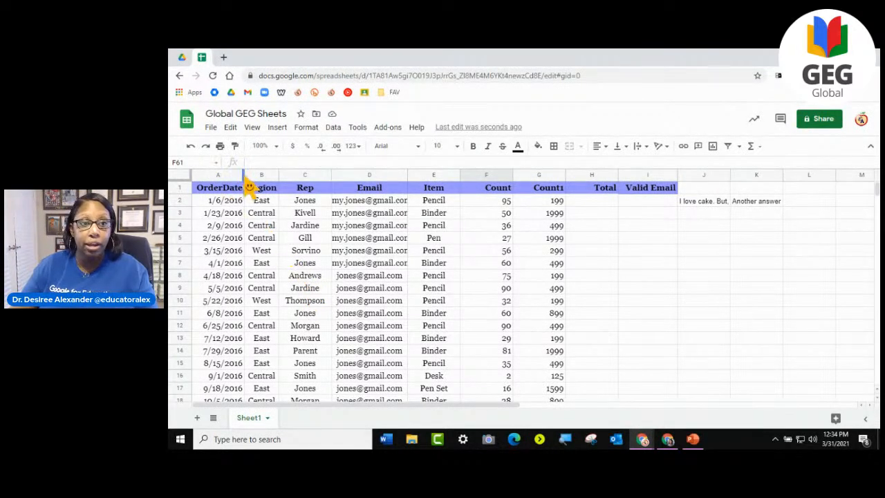
drag(246, 184, 244, 183)
scroll(233, 313, down, 5)
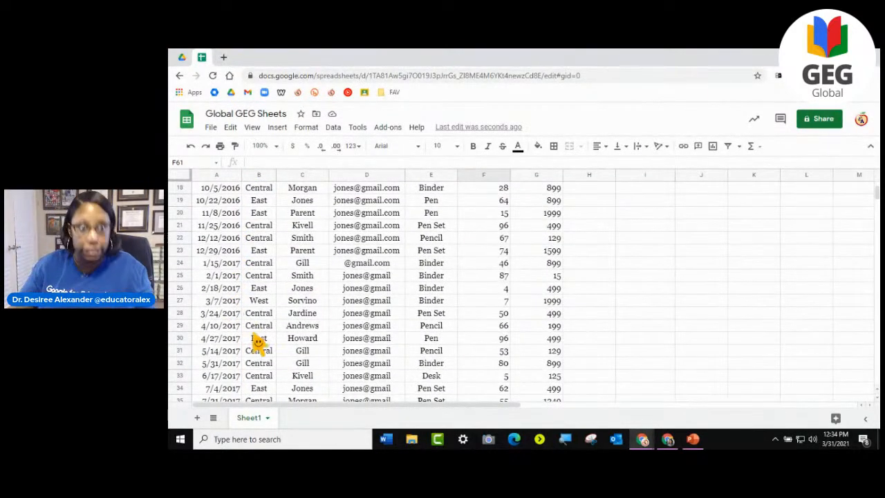
scroll(256, 339, up, 5)
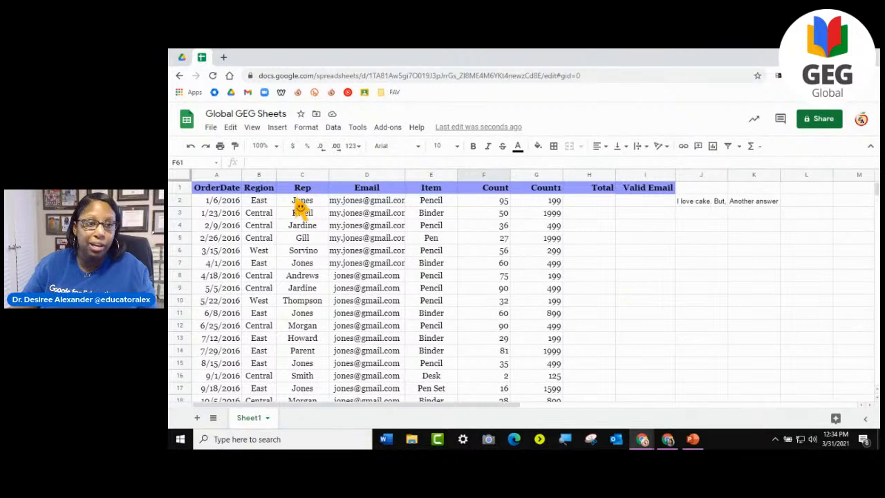
drag(329, 184, 321, 183)
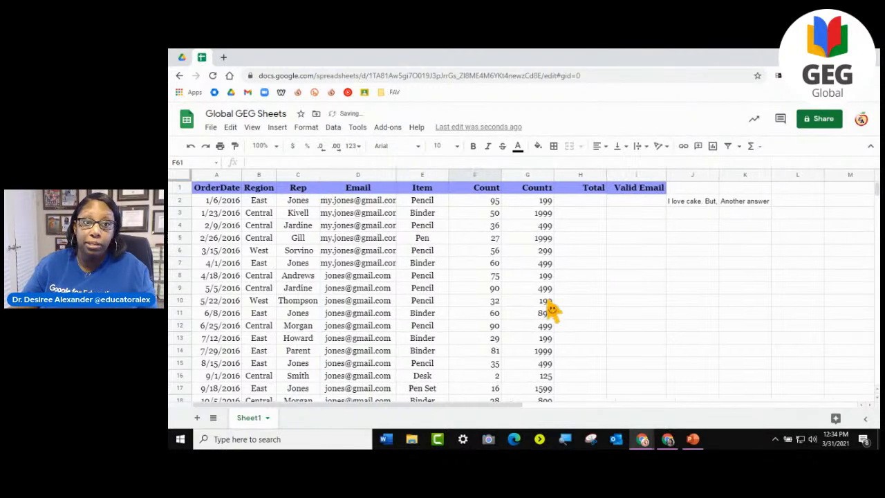
- Undo the width changes made to the Rep, OrderDate and Region columns
click(191, 146)
click(191, 147)
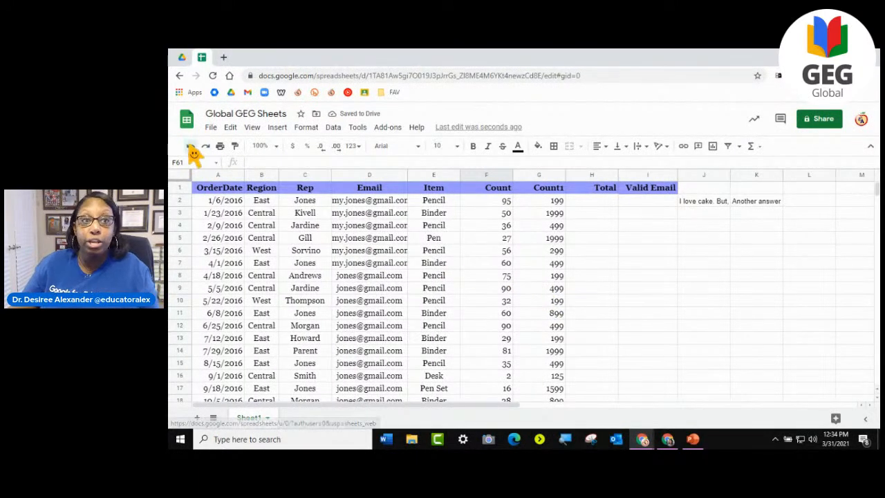
click(190, 146)
- Examine whether the column headers in row 1 stay in view when going down to the end of the order table
click(611, 228)
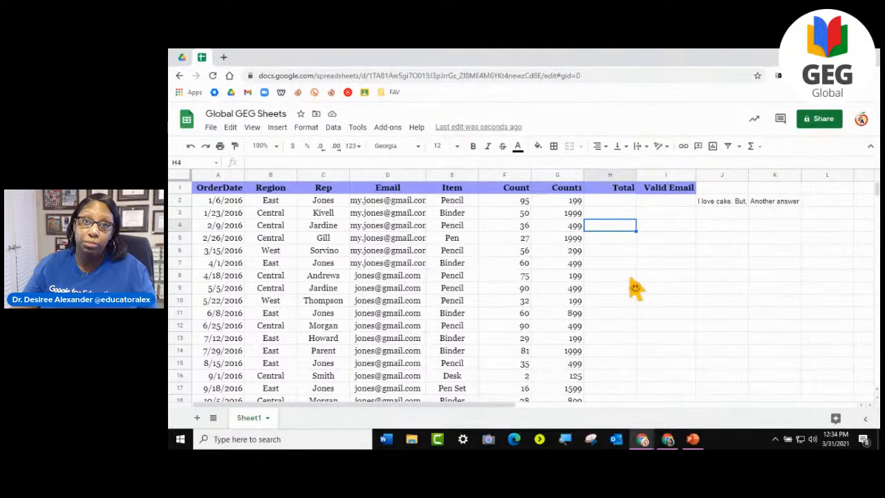
scroll(634, 289, down, 5)
scroll(635, 289, up, 3)
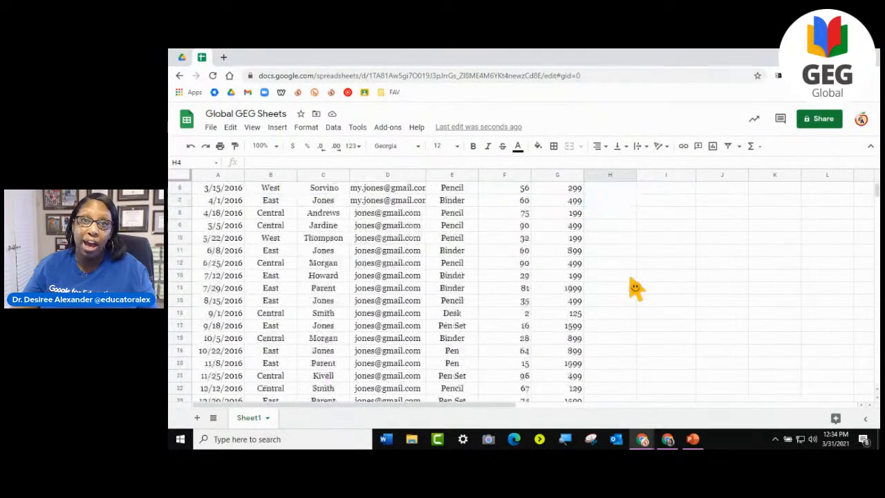
scroll(634, 289, down, 3)
scroll(635, 289, up, 5)
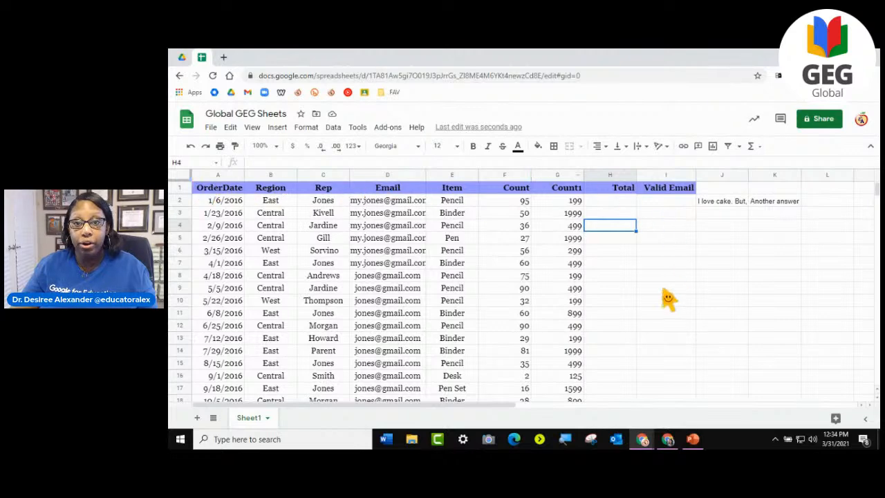
scroll(664, 298, down, 5)
scroll(663, 299, down, 6)
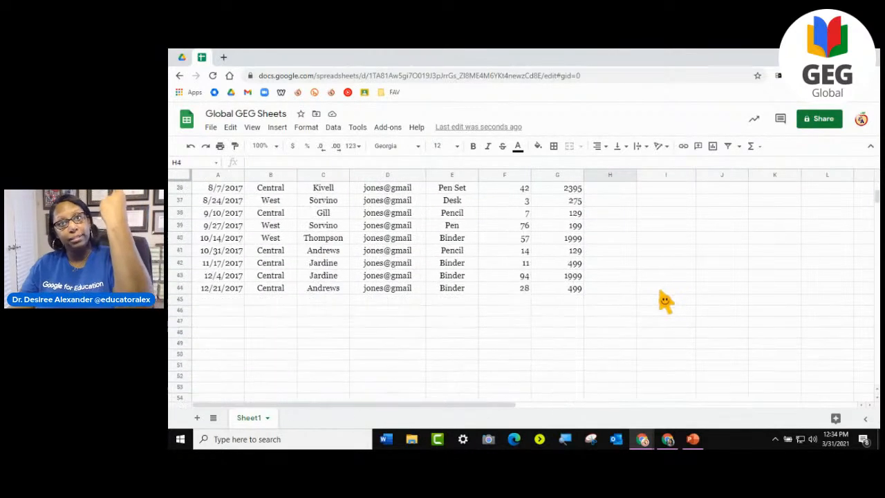
scroll(663, 297, up, 11)
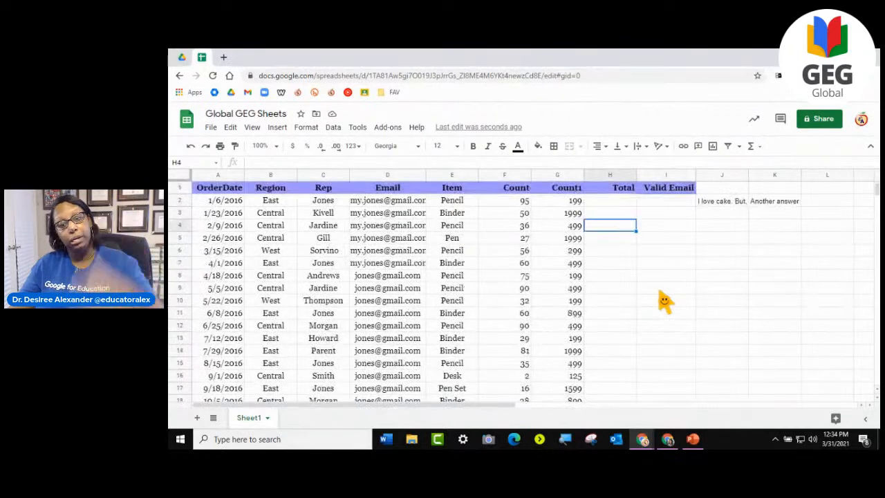
drag(499, 407, 368, 411)
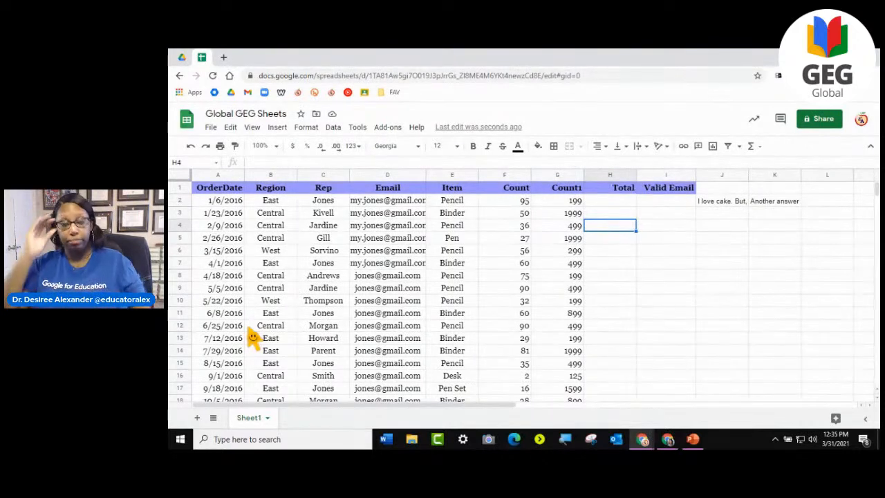
- Try freezing the rows up to row 6 and undo the freeze
click(252, 128)
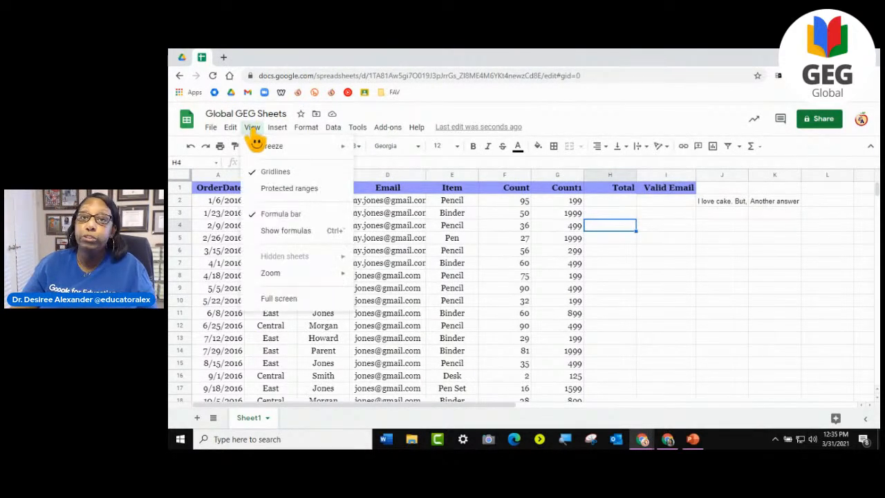
mouse_move(264, 151)
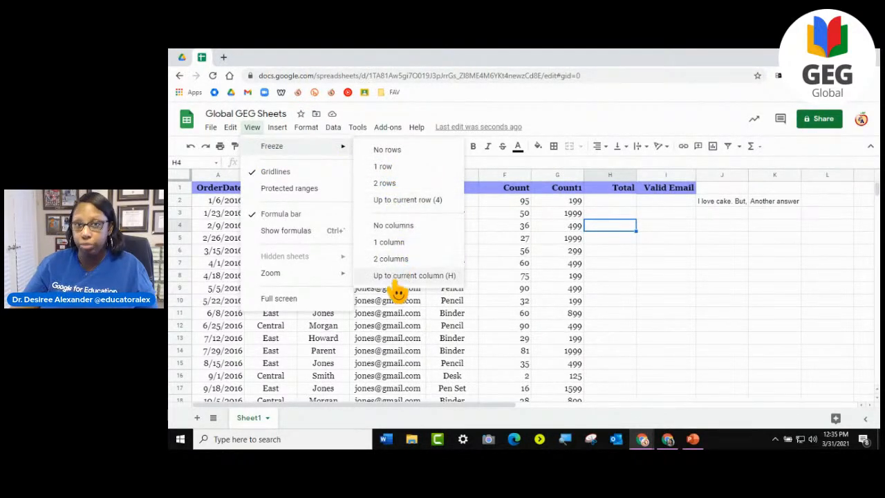
click(507, 289)
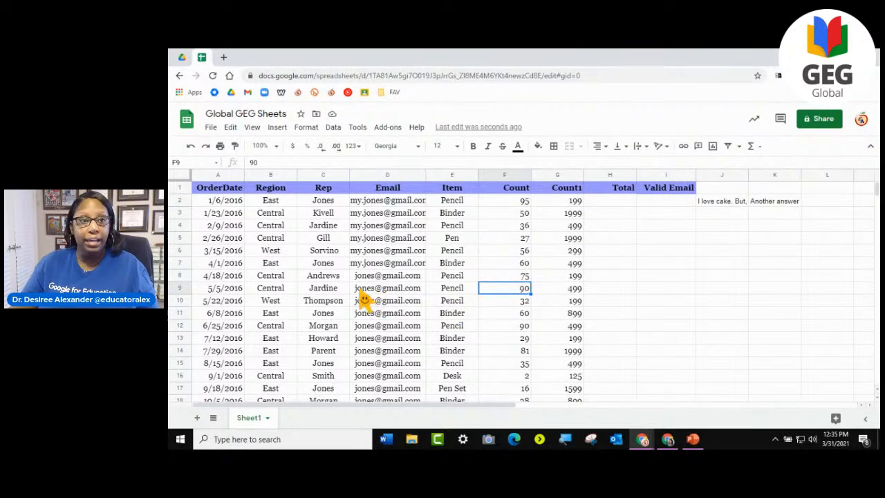
click(179, 252)
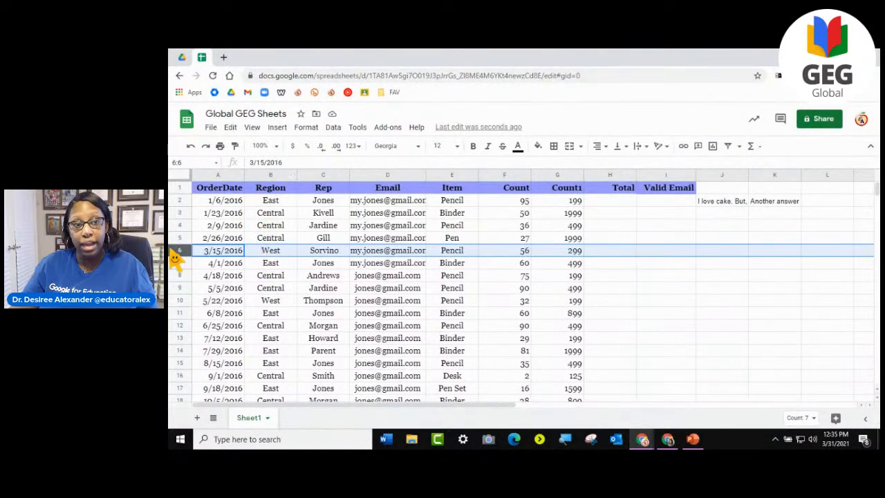
click(254, 127)
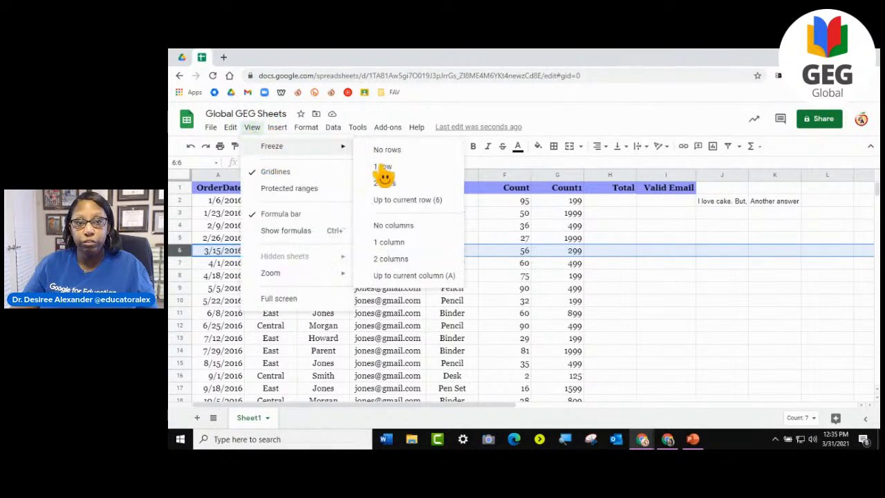
click(418, 200)
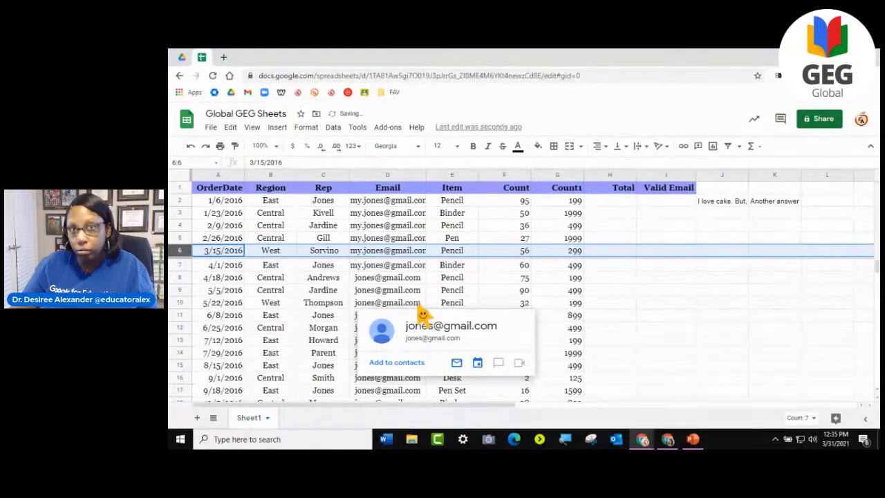
click(191, 146)
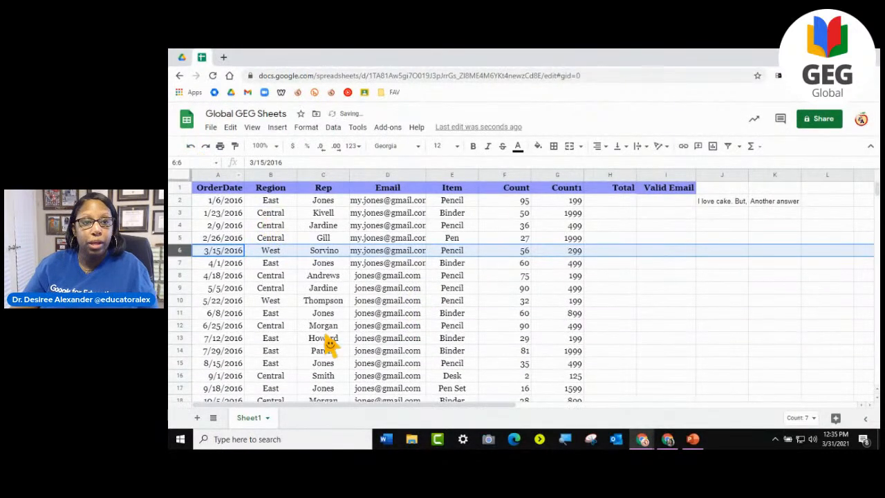
- Freeze the first row of the sheet, which holds the column headers
click(325, 300)
click(251, 127)
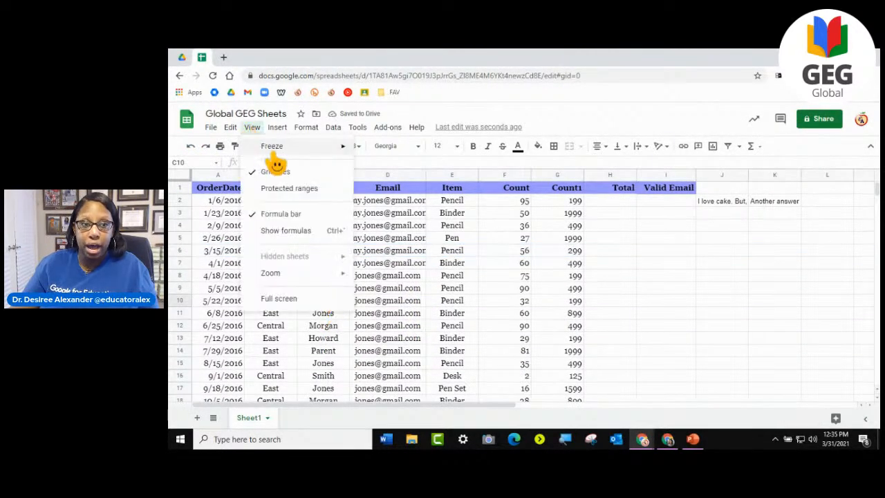
mouse_move(276, 148)
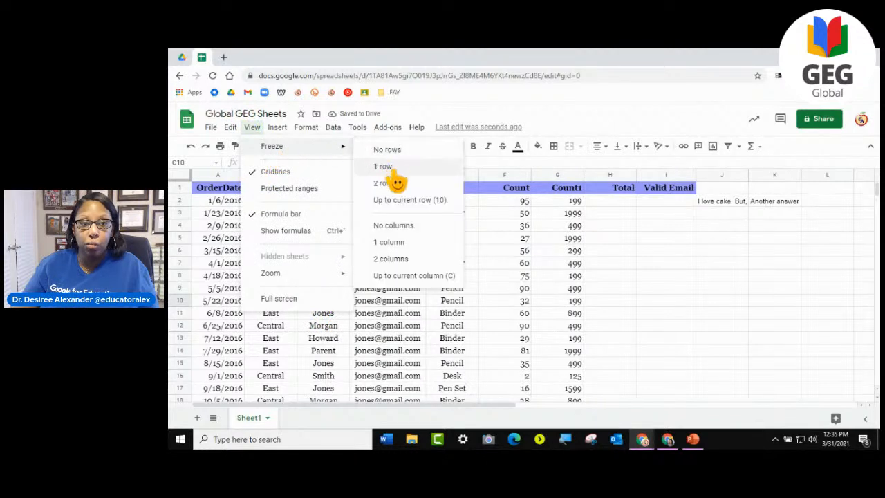
click(384, 167)
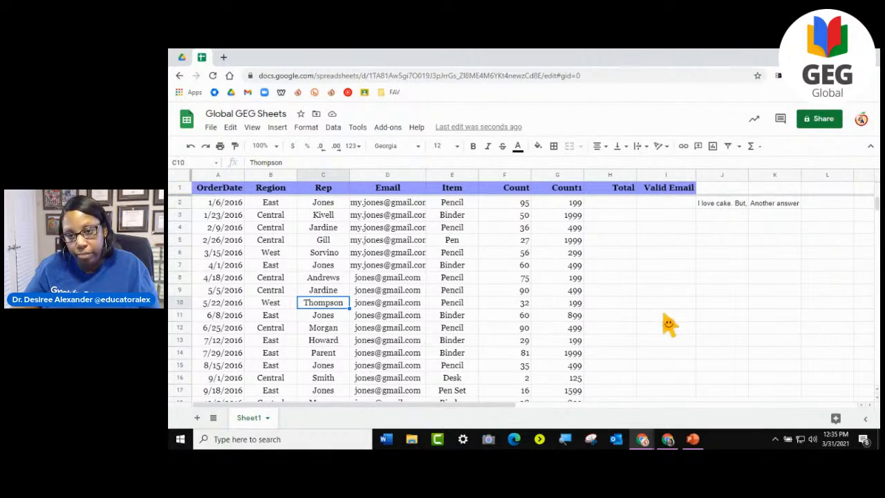
- Check the position of the frozen header row while going through the table and the empty rows below it
scroll(674, 339, down, 6)
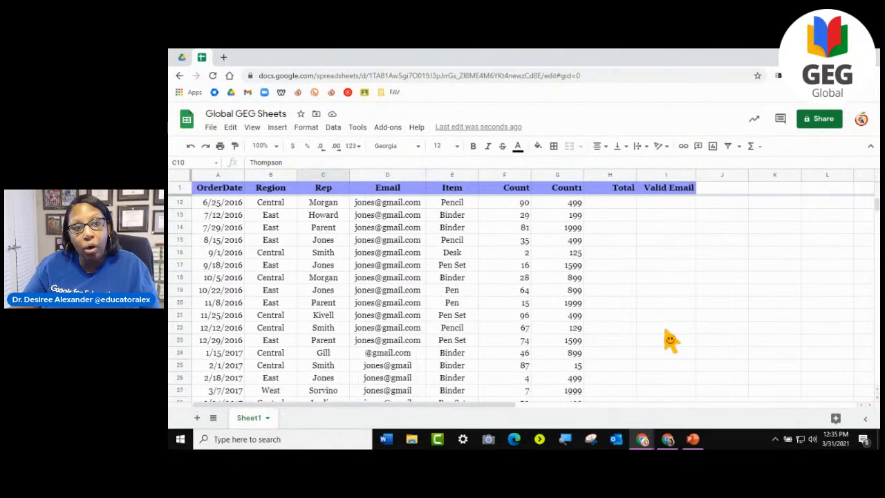
scroll(671, 339, down, 9)
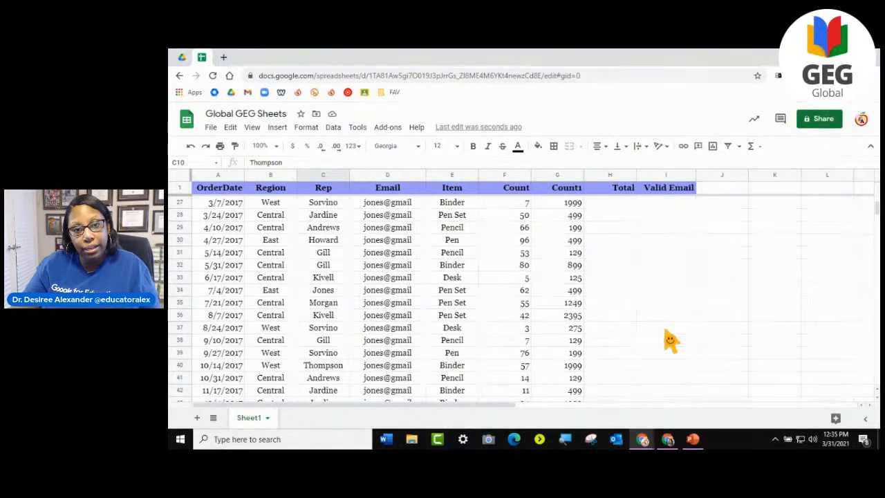
scroll(657, 318, down, 1)
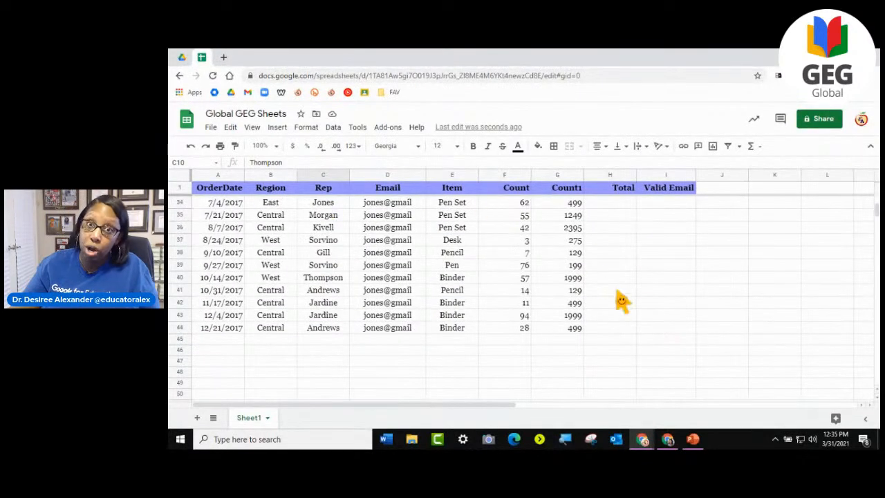
scroll(622, 300, down, 3)
scroll(622, 302, up, 4)
scroll(612, 276, down, 5)
scroll(599, 249, up, 2)
scroll(596, 254, down, 2)
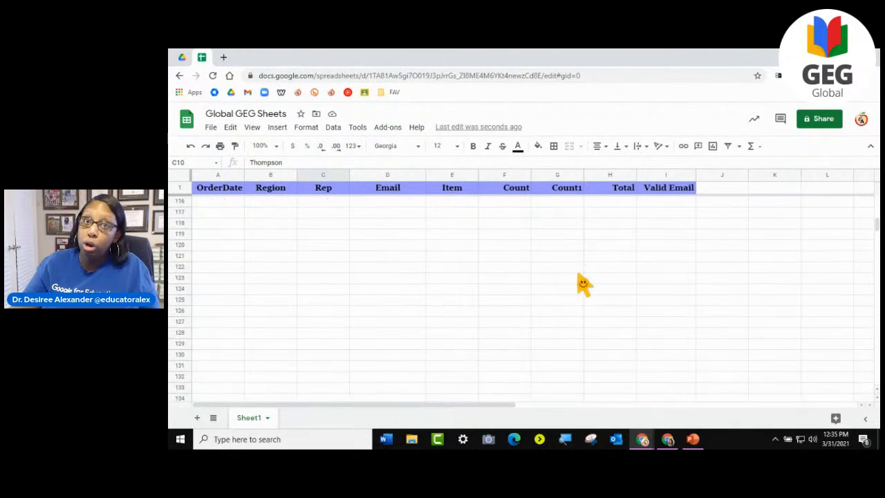
scroll(584, 287, up, 15)
scroll(584, 287, up, 2)
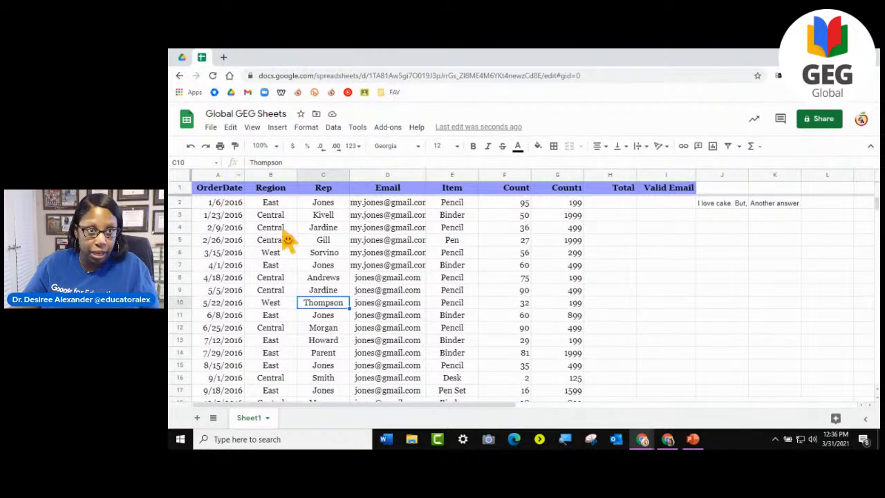
- Freeze the first column, OrderDate, and look over the table with the row and column frozen
click(279, 130)
mouse_move(252, 127)
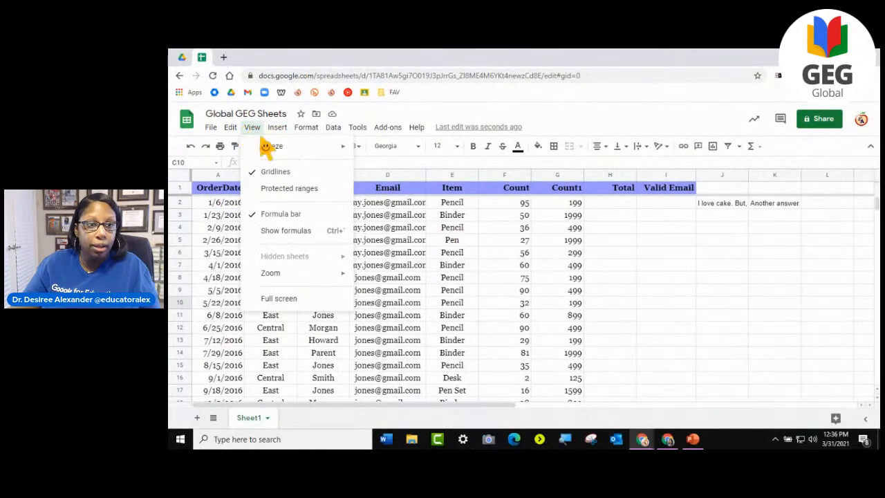
mouse_move(265, 152)
click(402, 245)
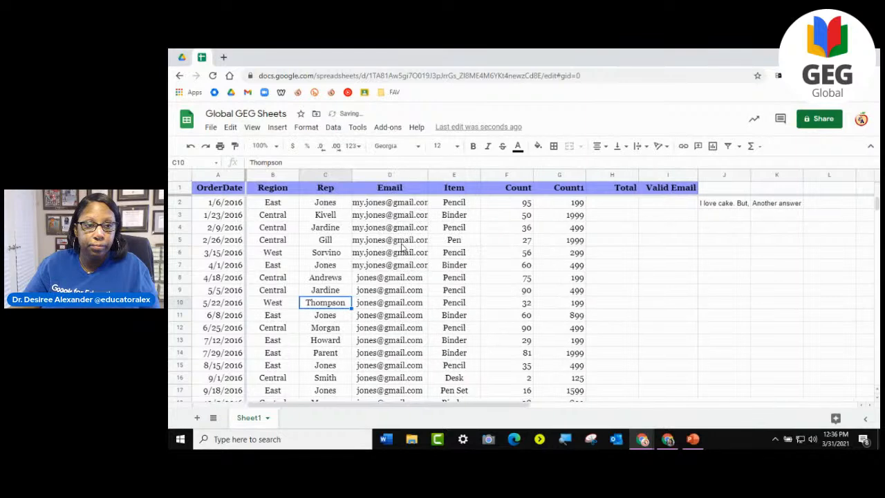
scroll(404, 249, down, 5)
drag(492, 406, 300, 387)
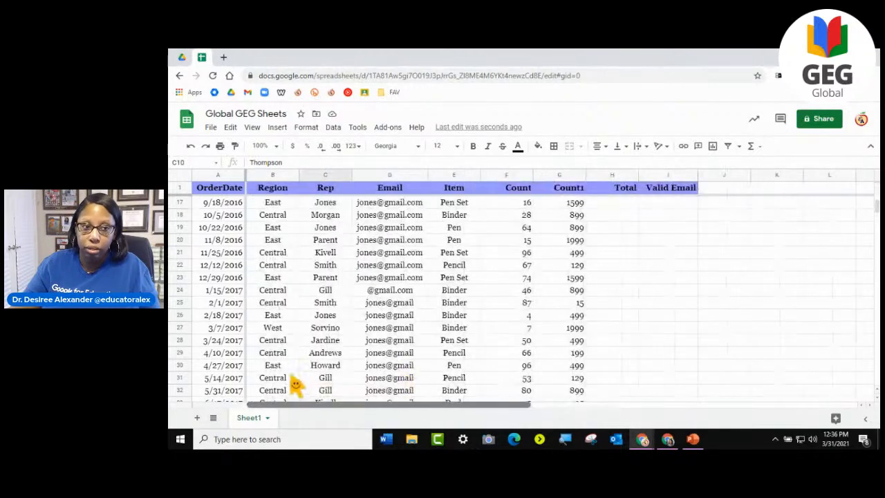
scroll(326, 329, up, 1)
scroll(326, 330, up, 5)
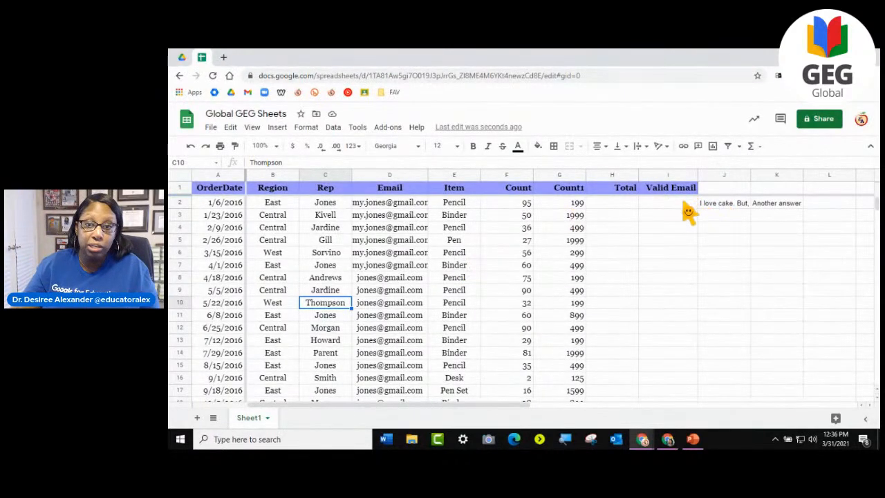
- Extend the frozen area to the first five rows and columns A to C, and check it against the table
click(704, 193)
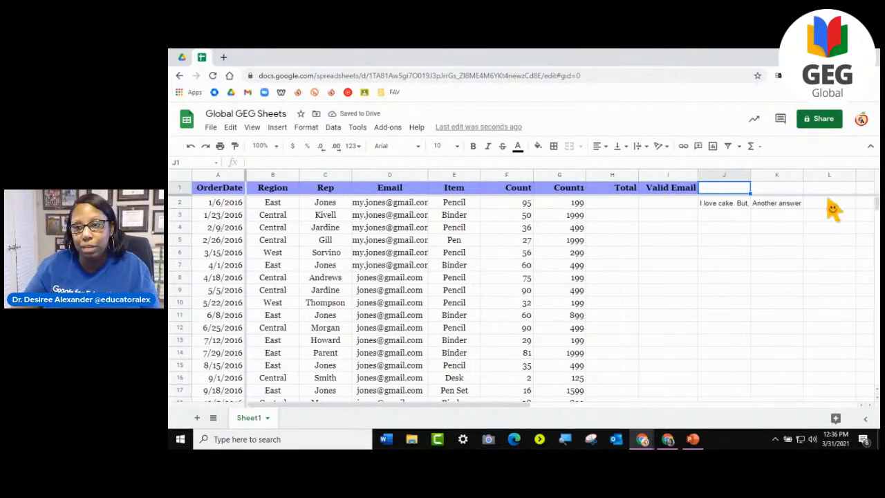
drag(830, 205, 828, 260)
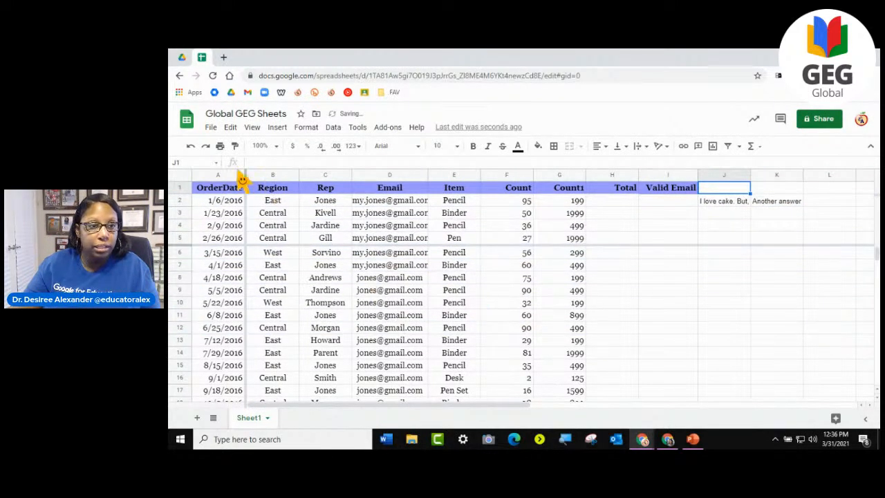
drag(249, 183, 353, 184)
scroll(566, 296, down, 5)
scroll(567, 292, up, 5)
drag(563, 407, 494, 395)
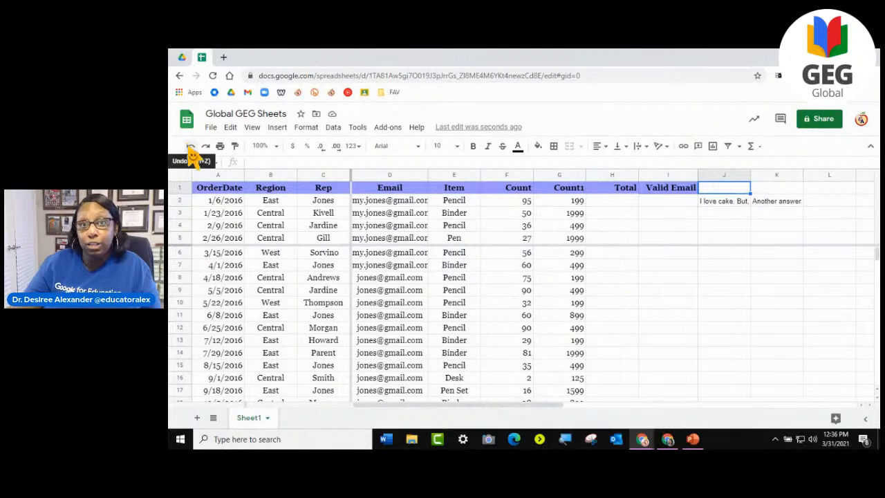
scroll(522, 263, down, 4)
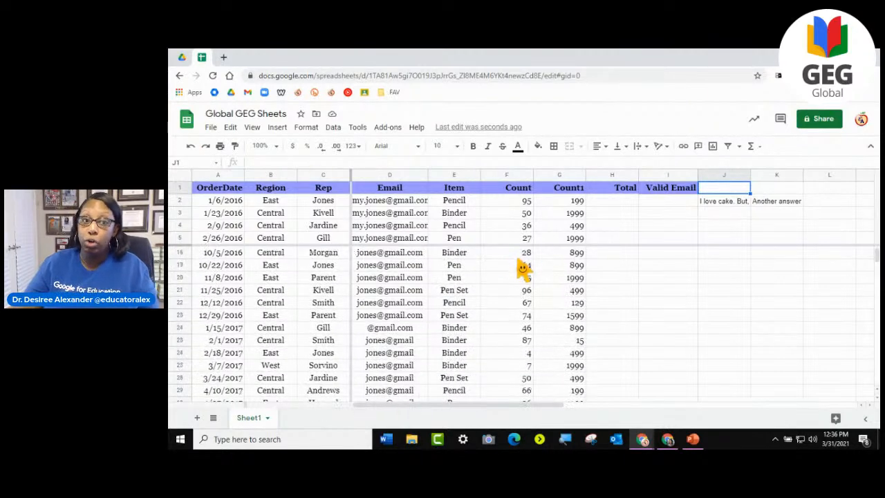
scroll(519, 268, up, 4)
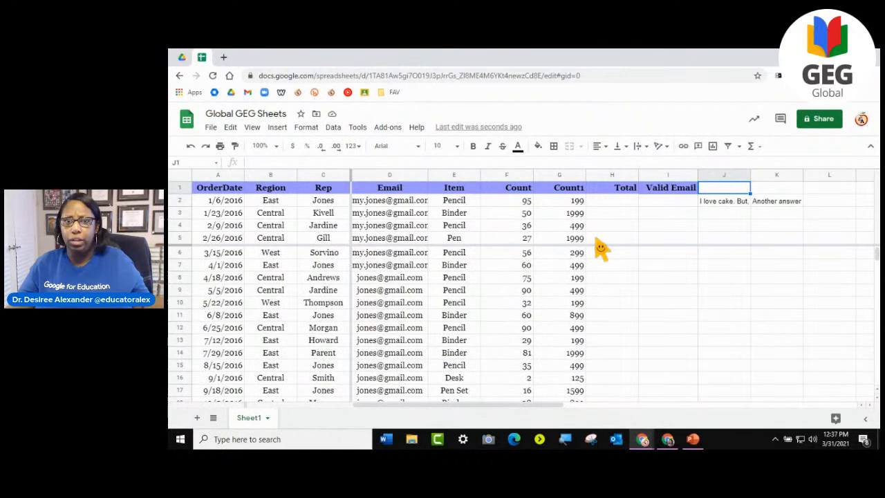
- Reduce the frozen area to only the header row and the OrderDate column, and check it against the table
drag(623, 246, 621, 204)
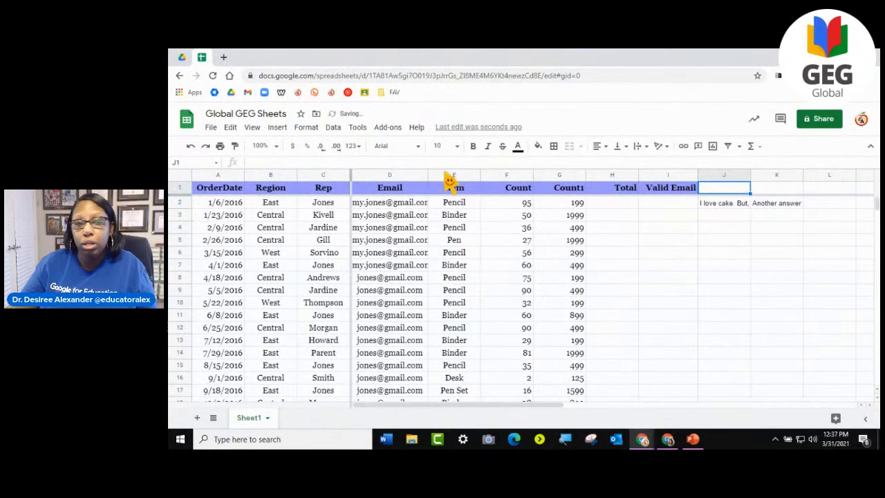
drag(356, 184, 246, 183)
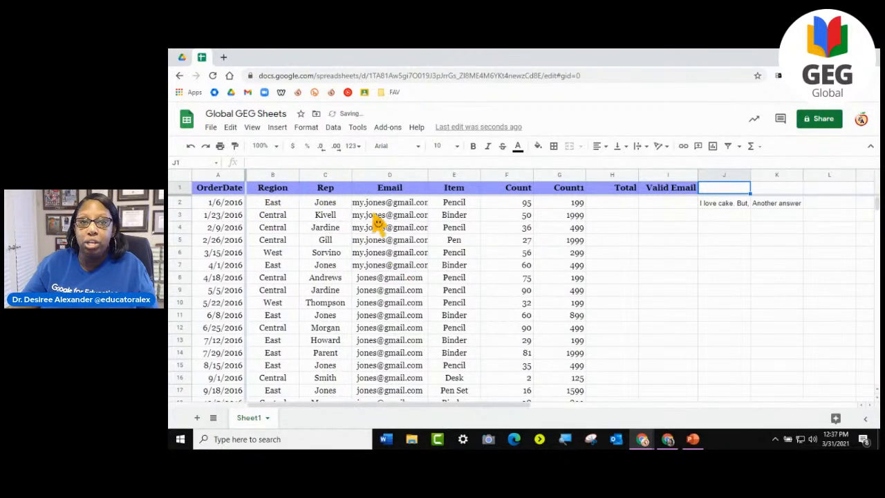
scroll(616, 269, down, 10)
scroll(616, 269, up, 10)
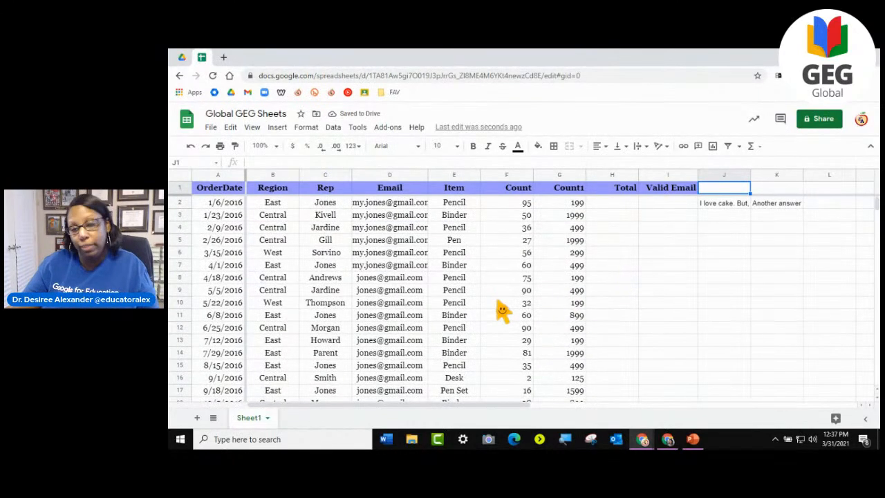
- Undo the freeze changes until no rows or columns are frozen
click(189, 146)
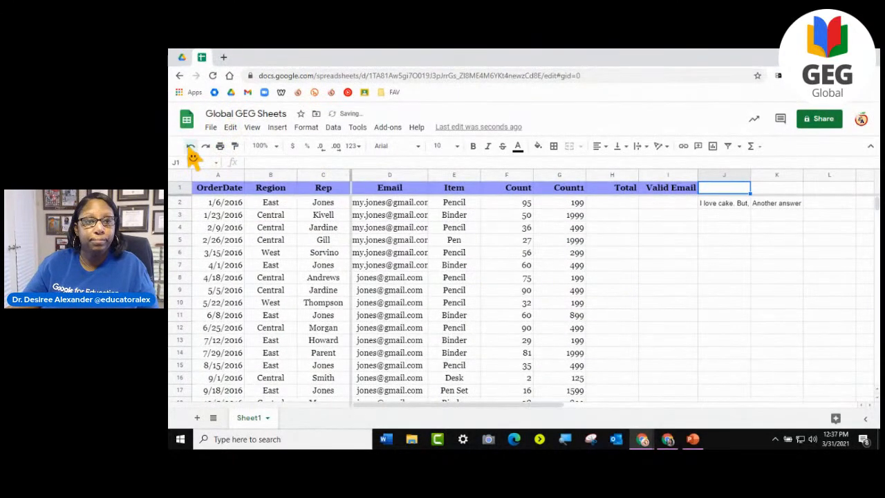
click(189, 147)
click(188, 147)
click(188, 147)
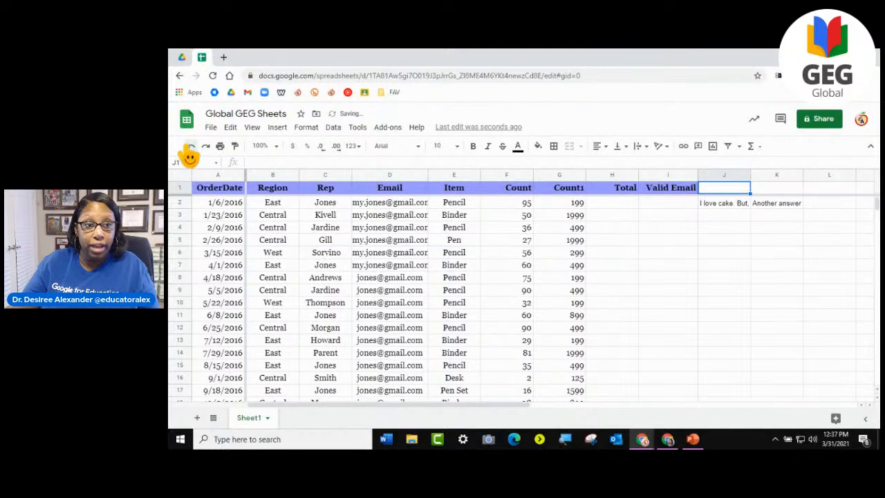
click(188, 146)
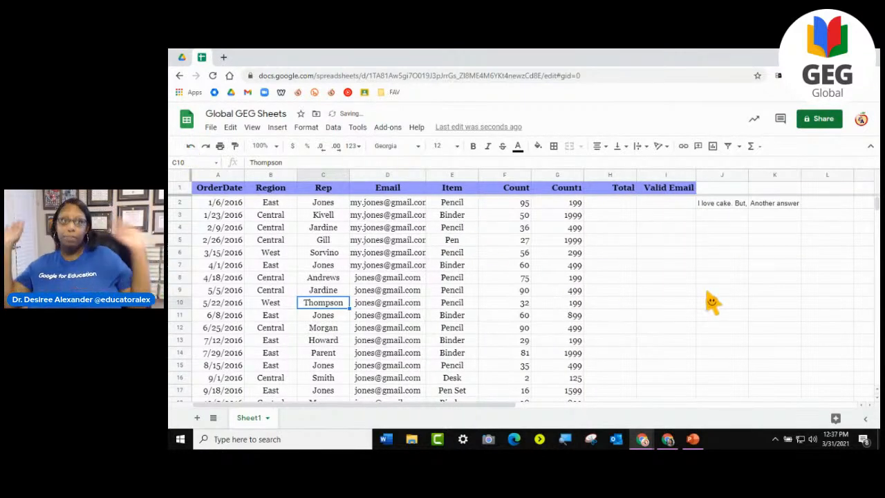
click(191, 148)
- Insert a chart from an empty cell beside the data, close its editor, and delete the chart
click(630, 291)
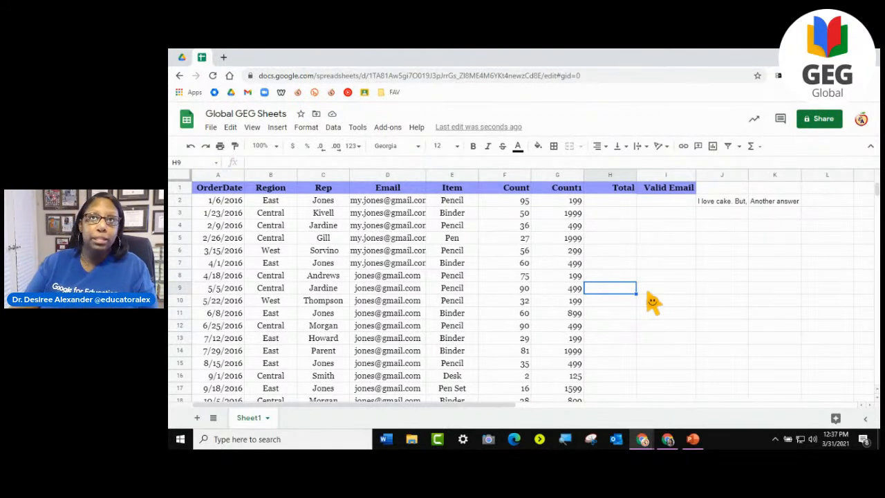
click(277, 129)
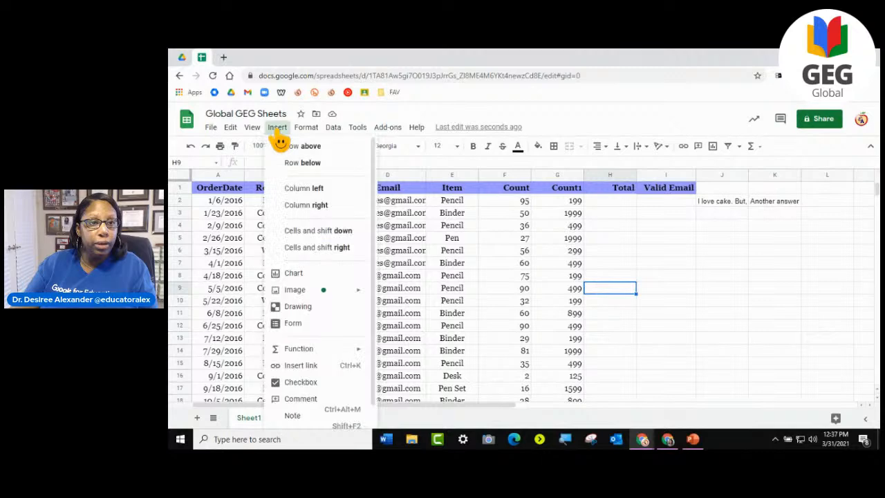
click(287, 275)
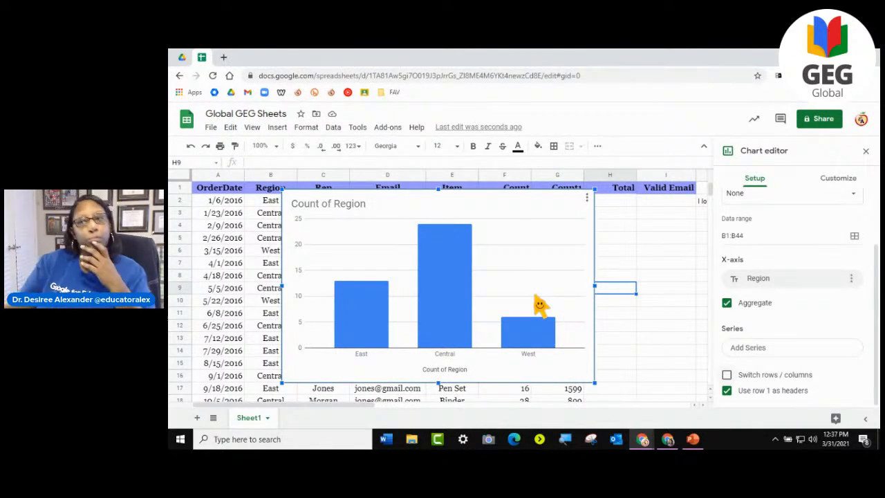
click(866, 151)
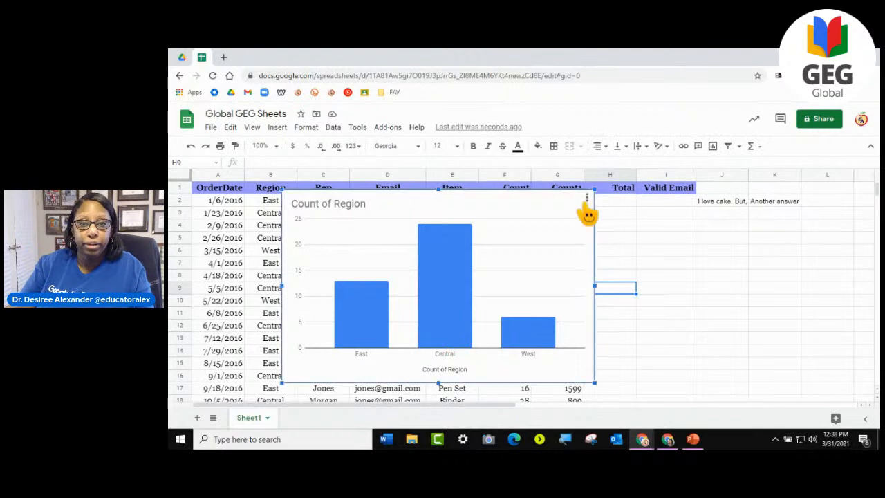
click(587, 200)
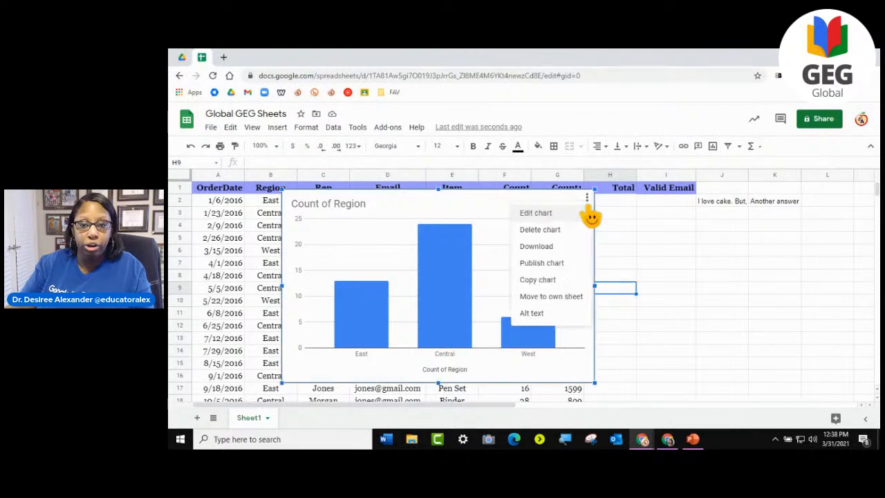
click(546, 233)
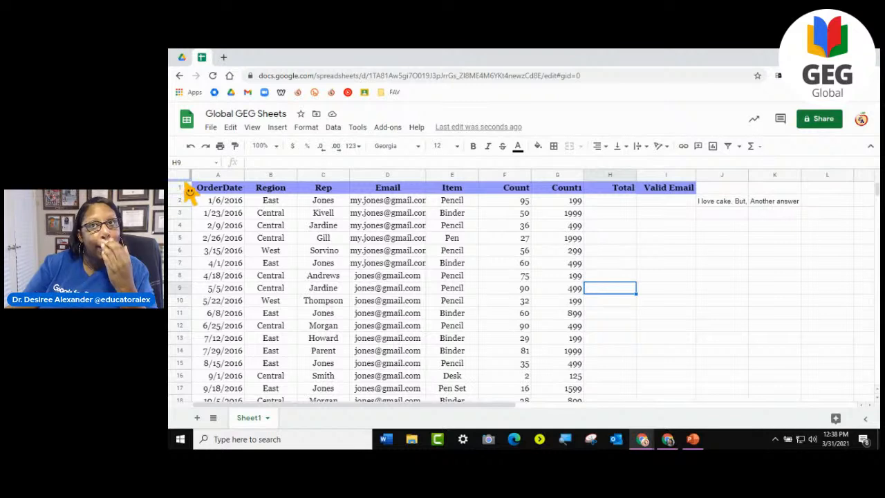
- Insert a chart from the Region and Rep columns and review its setup options
drag(277, 175, 322, 174)
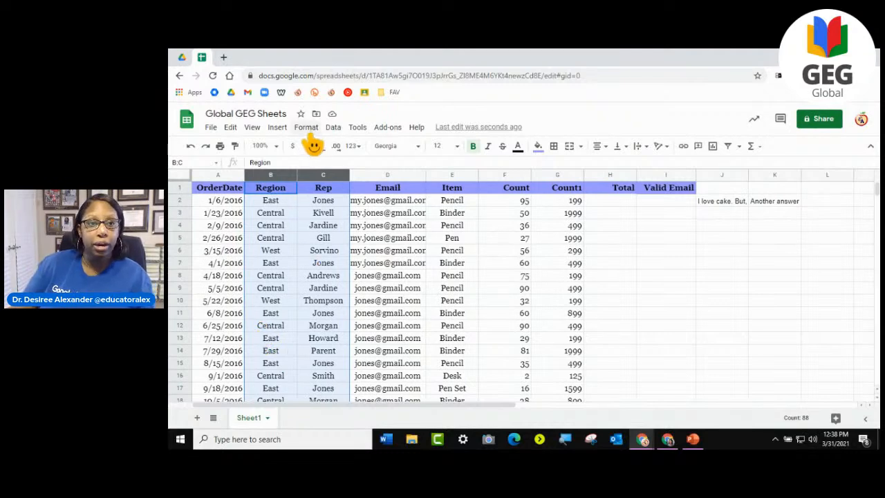
click(277, 128)
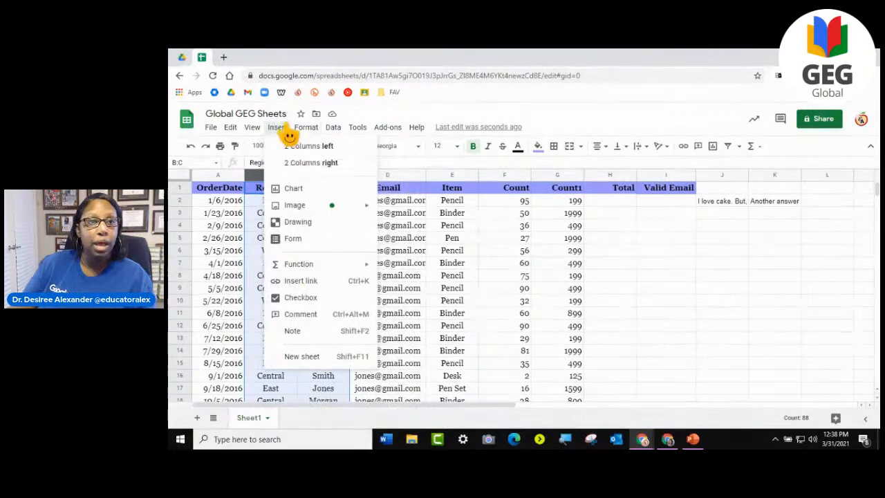
click(299, 190)
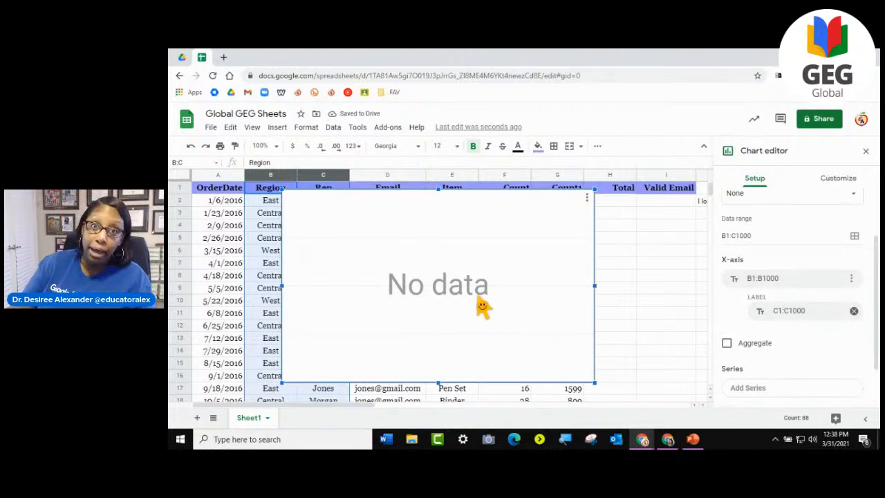
scroll(806, 330, up, 1)
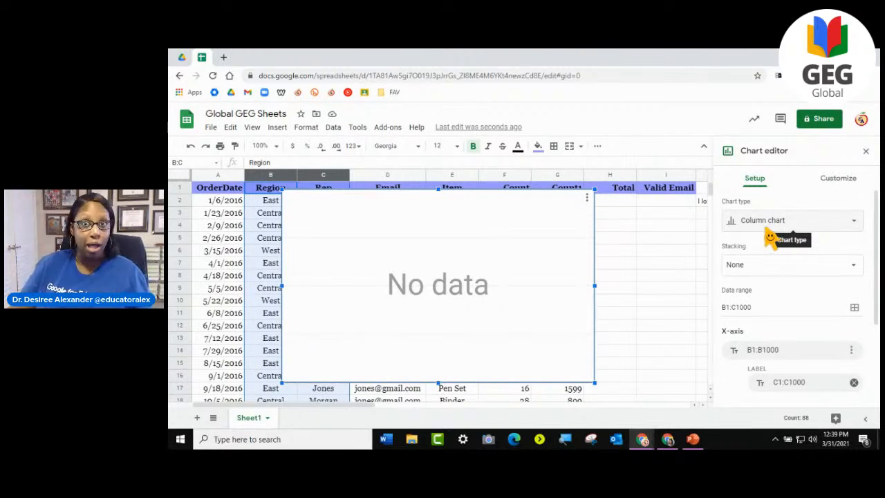
scroll(791, 301, down, 3)
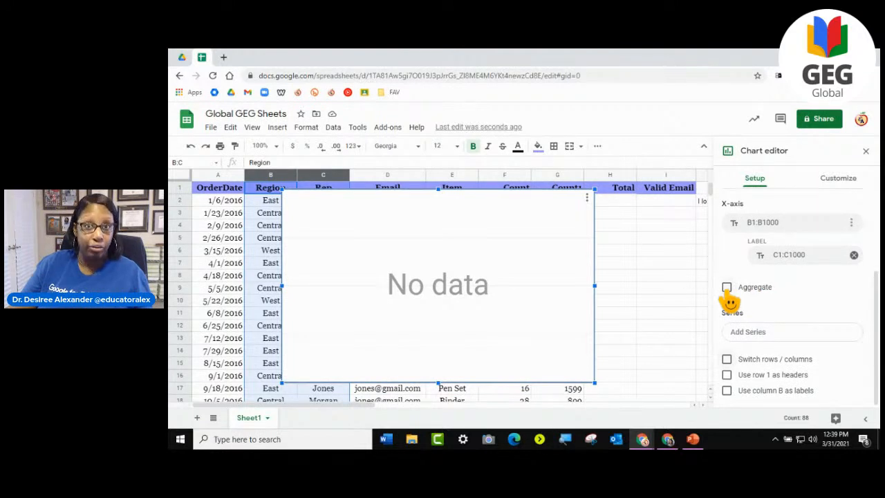
scroll(727, 300, up, 3)
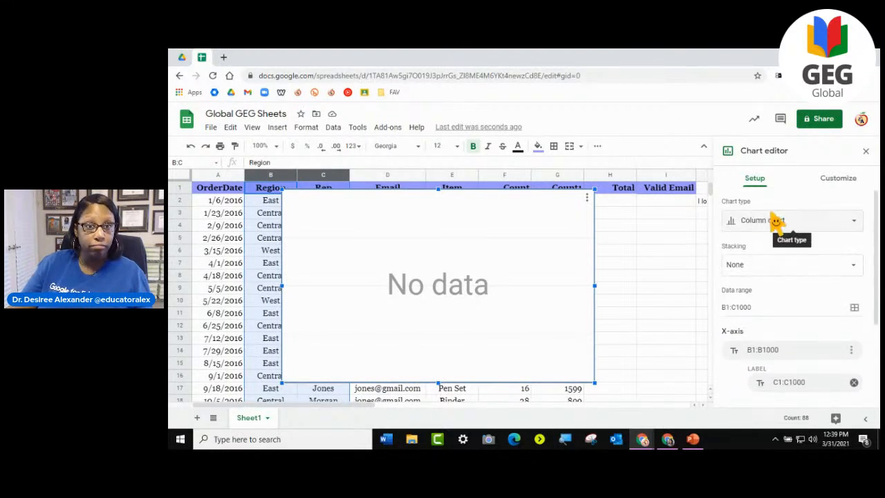
scroll(770, 235, down, 3)
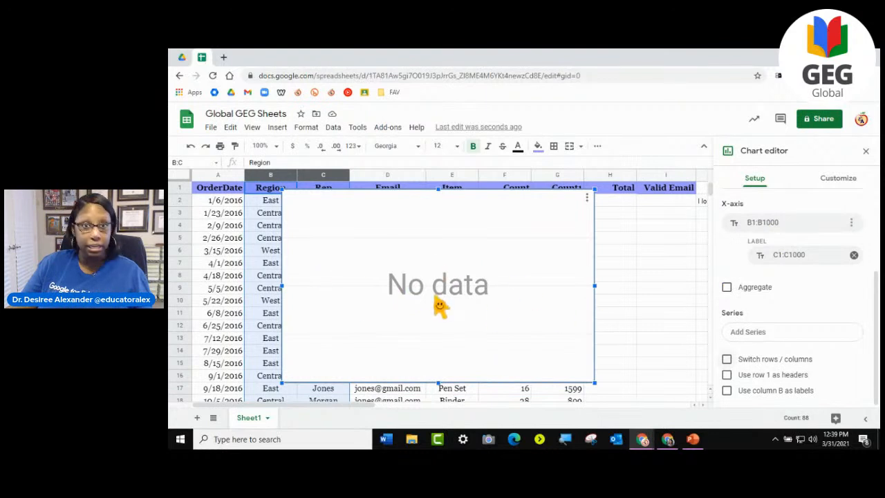
- Turn on aggregation for the chart and set the C1:C1000 series to aggregate by Count
click(727, 288)
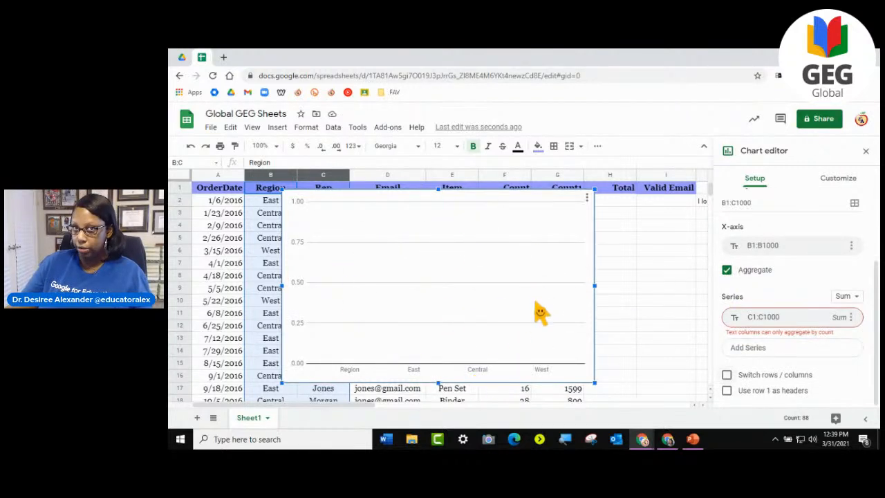
click(855, 308)
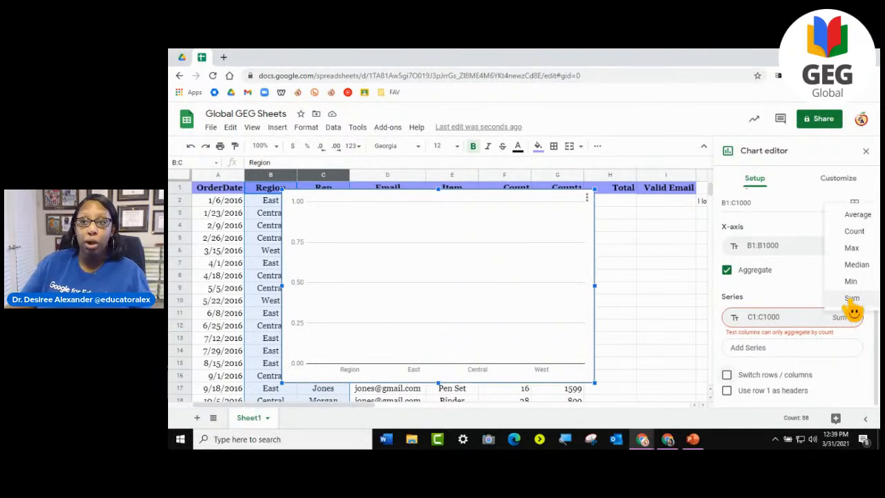
click(860, 233)
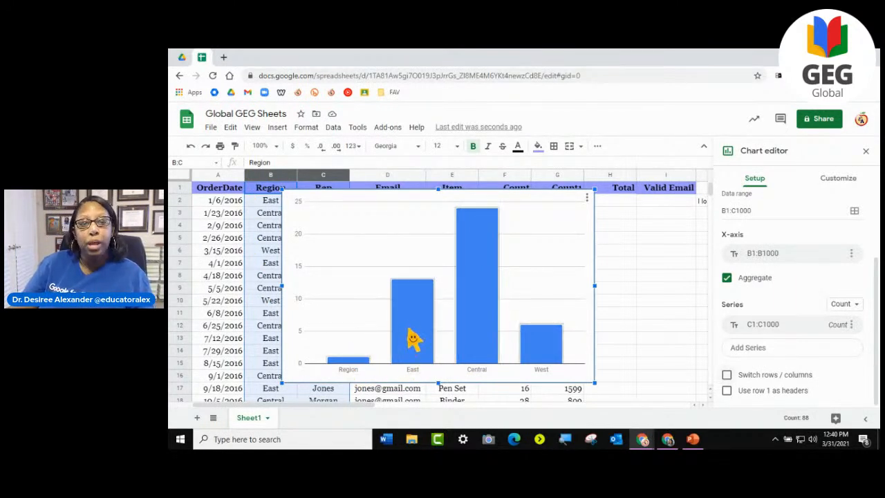
scroll(792, 366, up, 1)
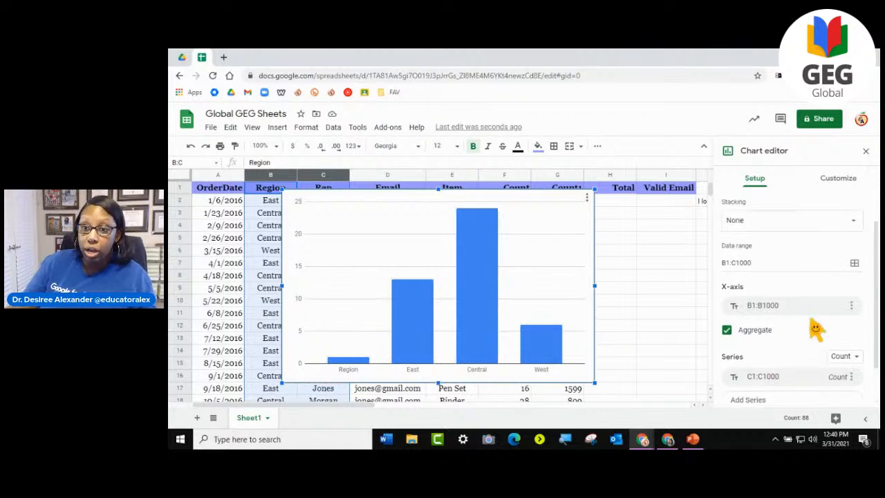
scroll(834, 290, down, 1)
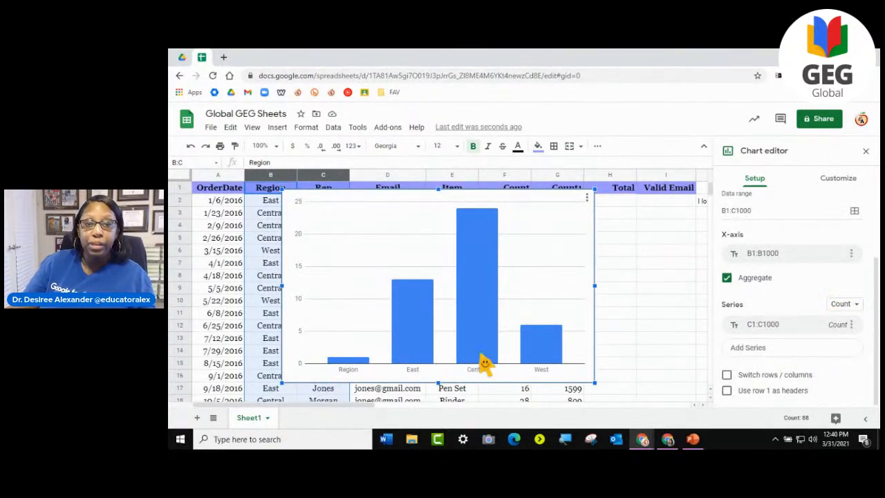
- Add data labels to the chart's column series
double_click(413, 303)
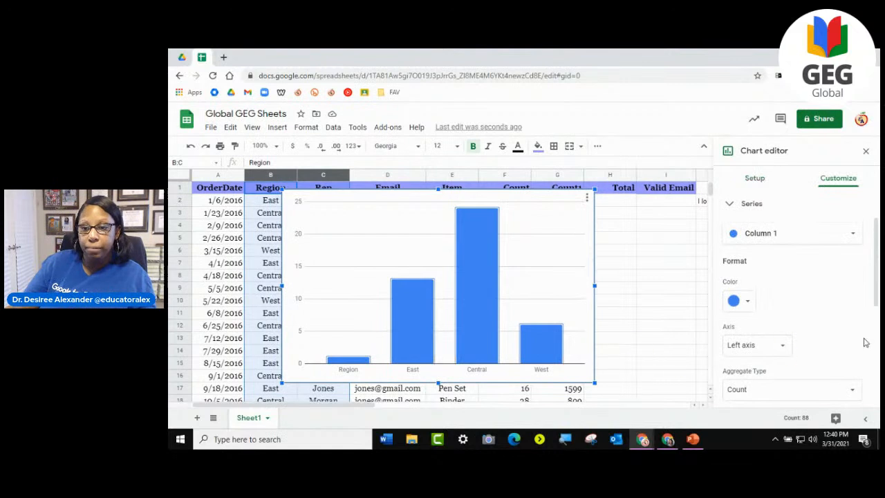
scroll(814, 340, down, 3)
scroll(809, 339, down, 3)
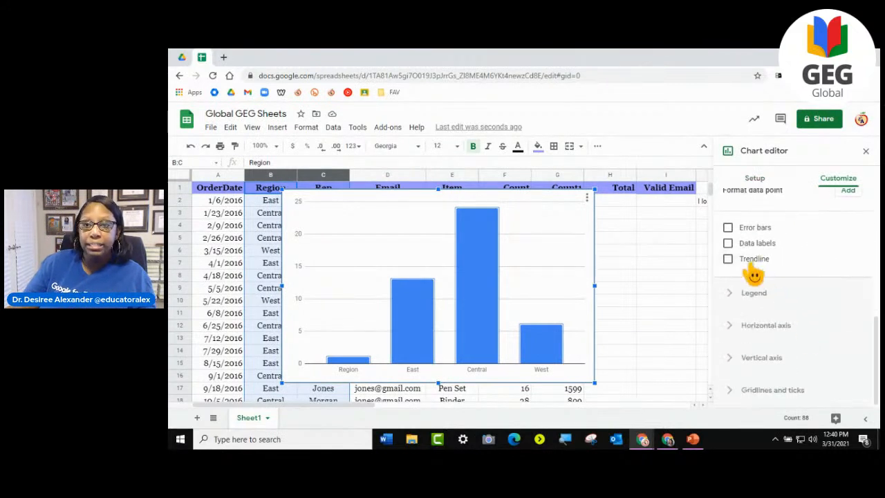
click(728, 243)
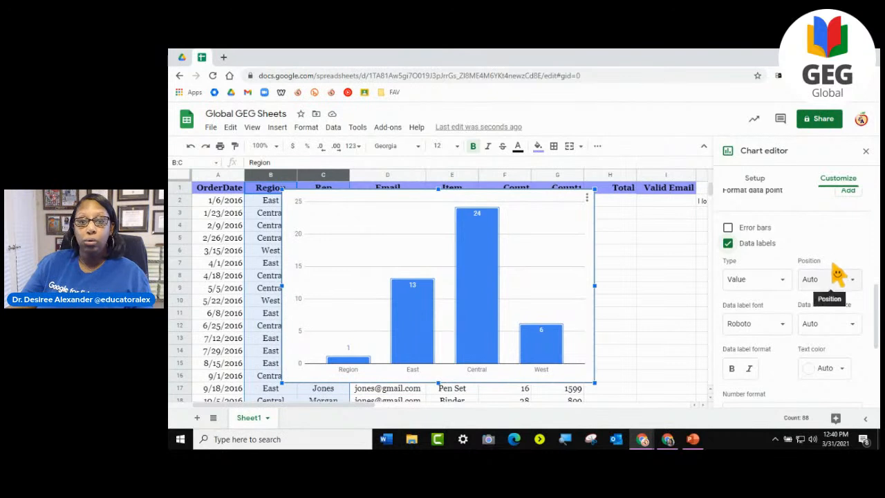
- Delete the chart built from the Region and Rep columns
scroll(837, 276, up, 5)
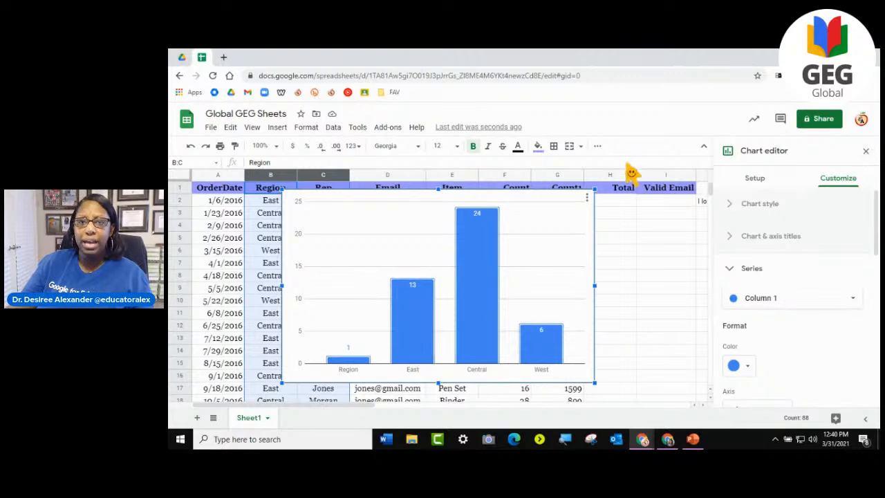
click(586, 201)
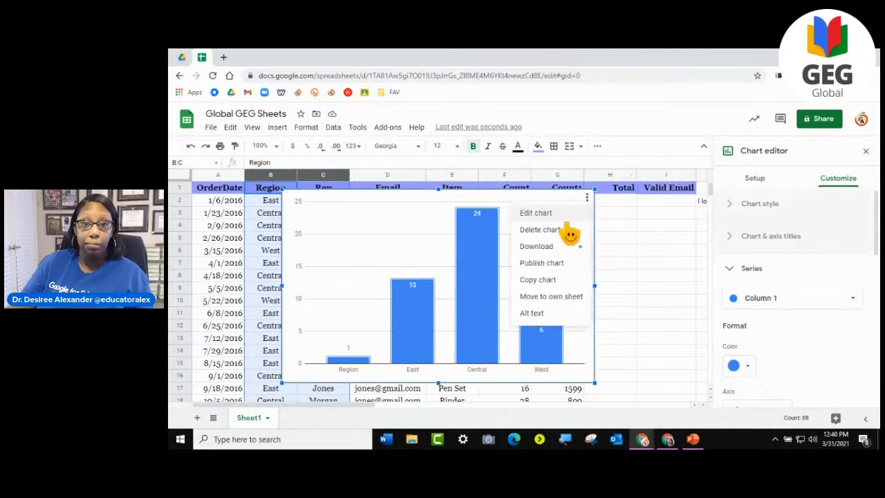
click(540, 230)
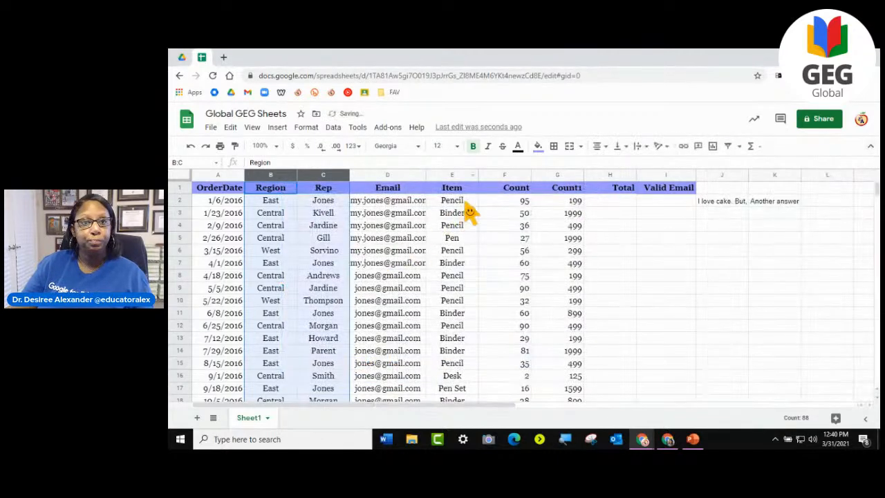
- Insert a chart from the Item and Count columns
click(463, 202)
click(457, 175)
click(492, 252)
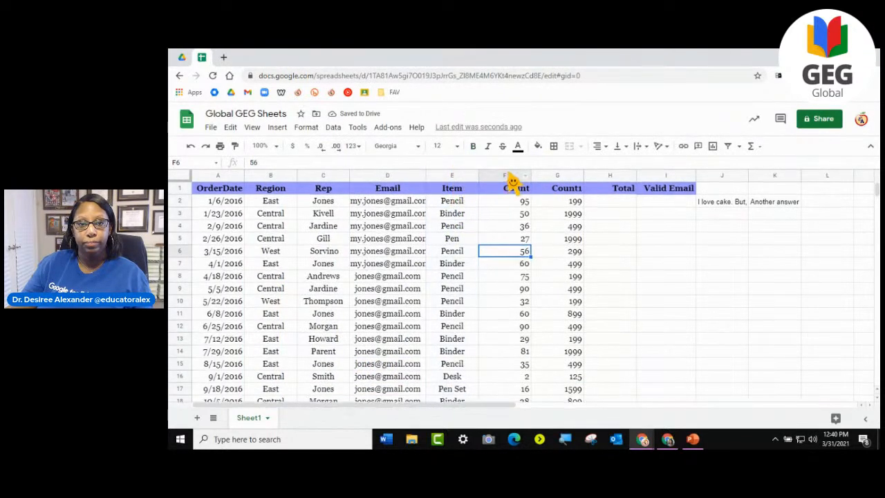
drag(456, 177, 518, 187)
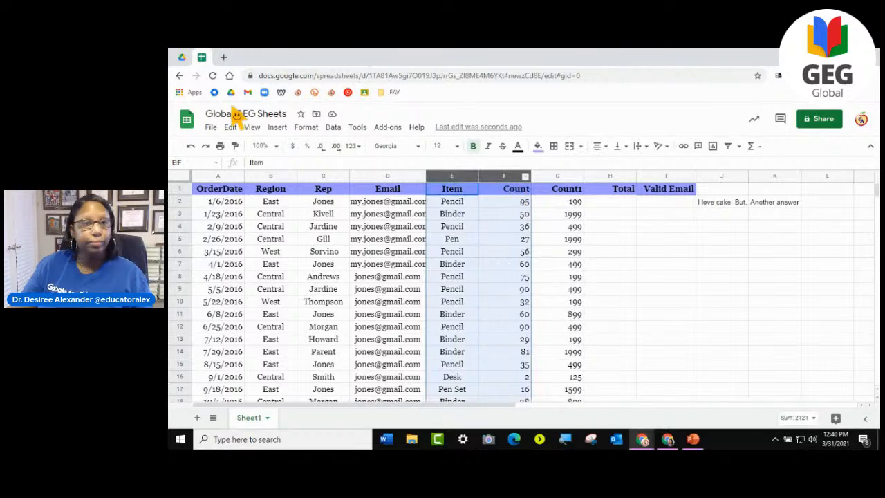
click(277, 128)
click(290, 188)
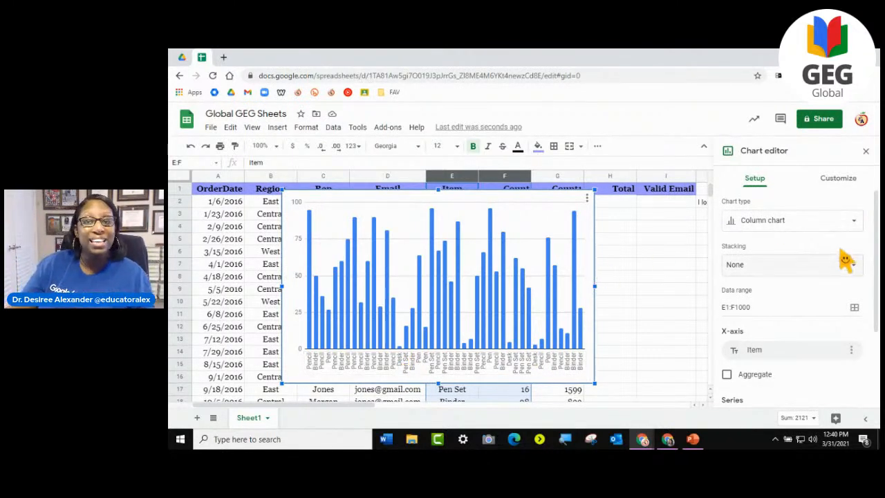
- Turn on aggregation by Item for the chart and add data labels to the Count series
scroll(802, 290, down, 2)
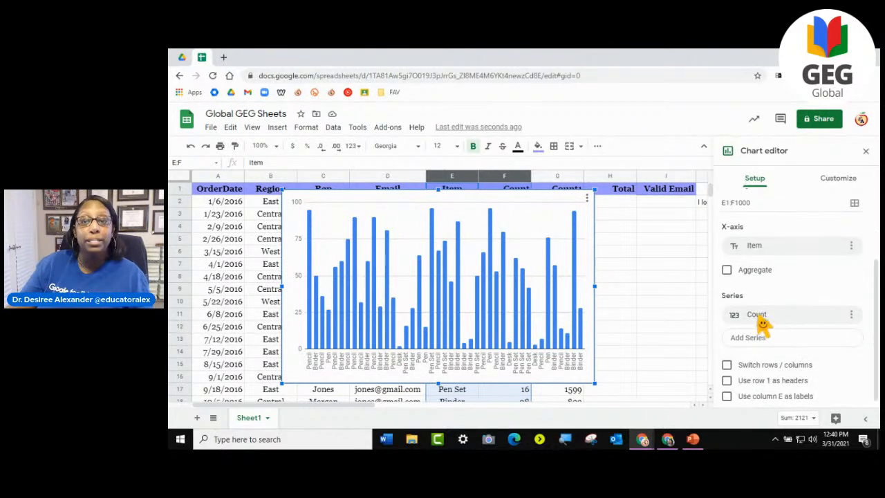
click(726, 270)
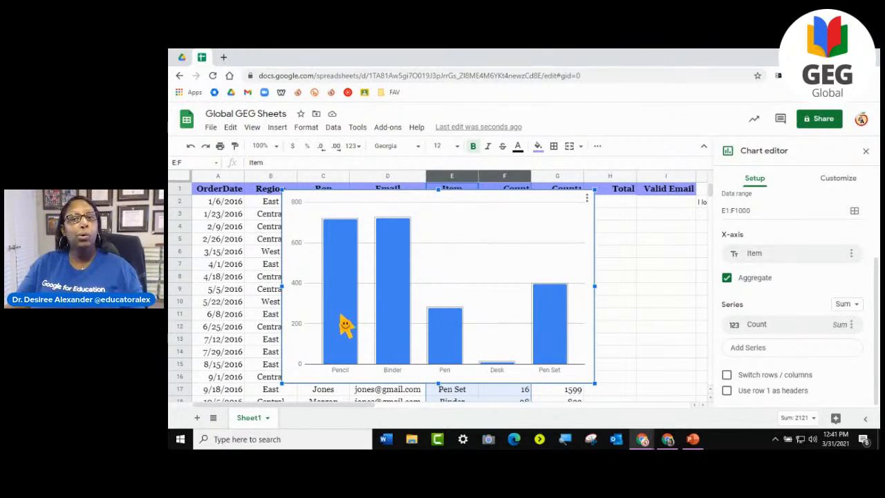
click(339, 280)
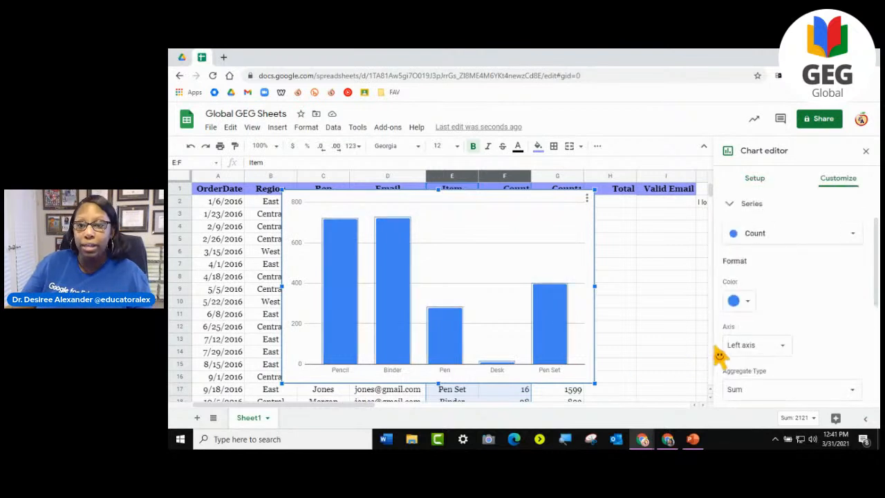
scroll(726, 358, down, 5)
click(728, 267)
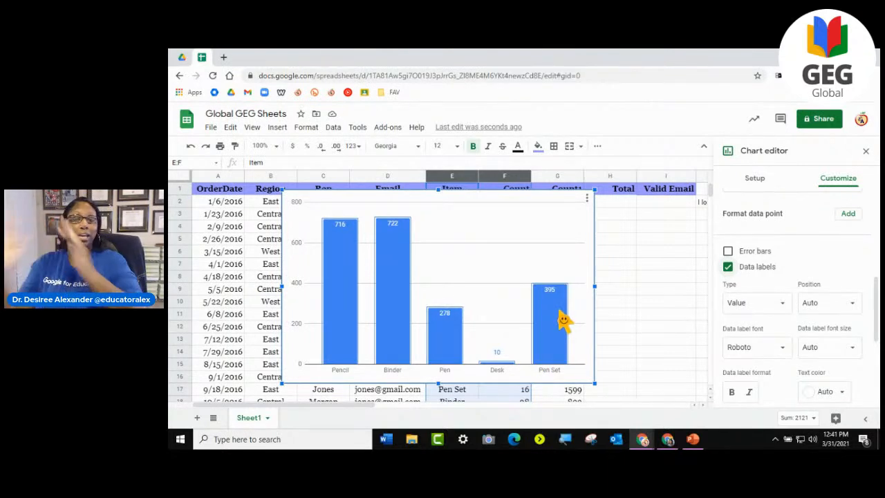
- Delete the chart built from the Item and Count columns
click(587, 199)
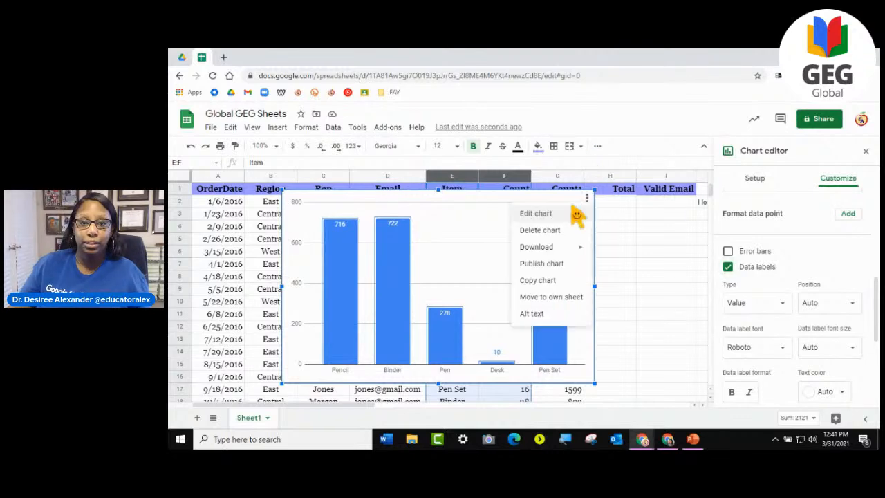
click(540, 230)
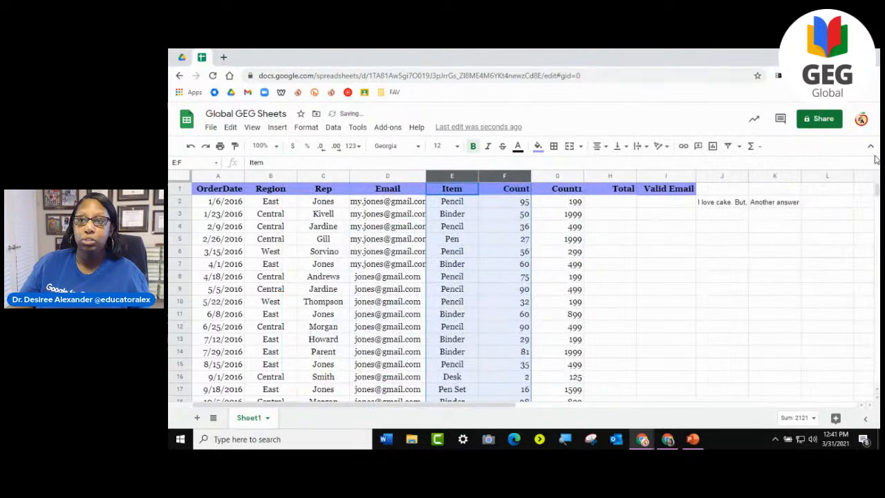
click(627, 241)
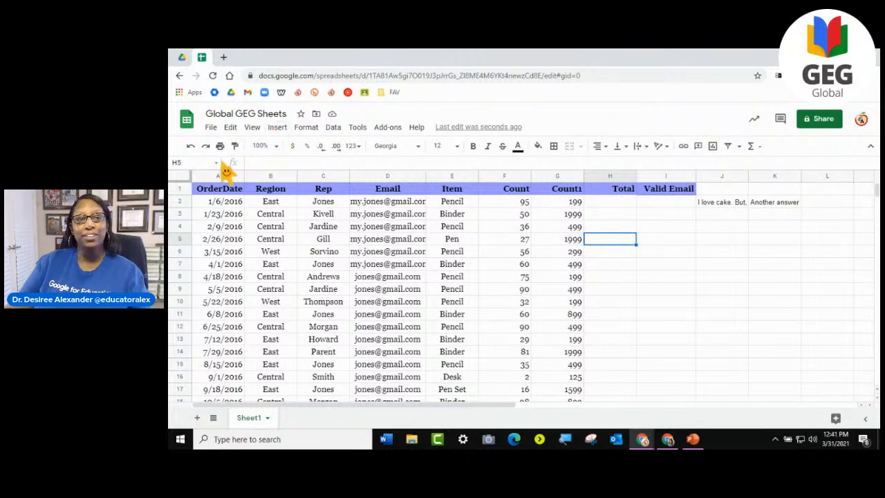
- Insert a chart from the whole order table, range A1:G44
click(182, 178)
click(571, 263)
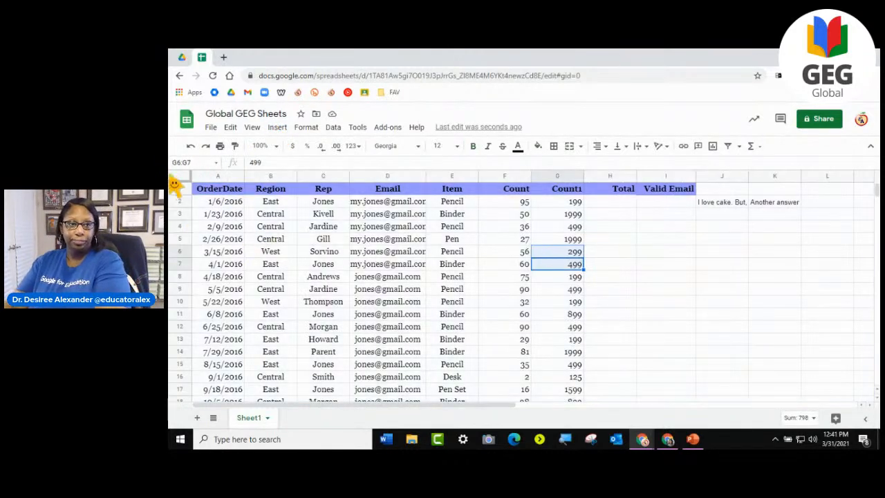
drag(217, 191, 538, 319)
scroll(533, 316, up, 6)
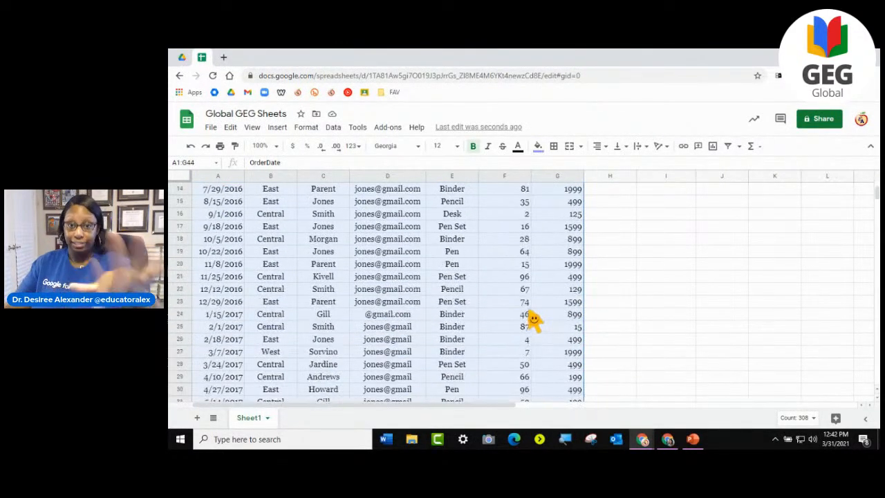
click(277, 128)
click(297, 274)
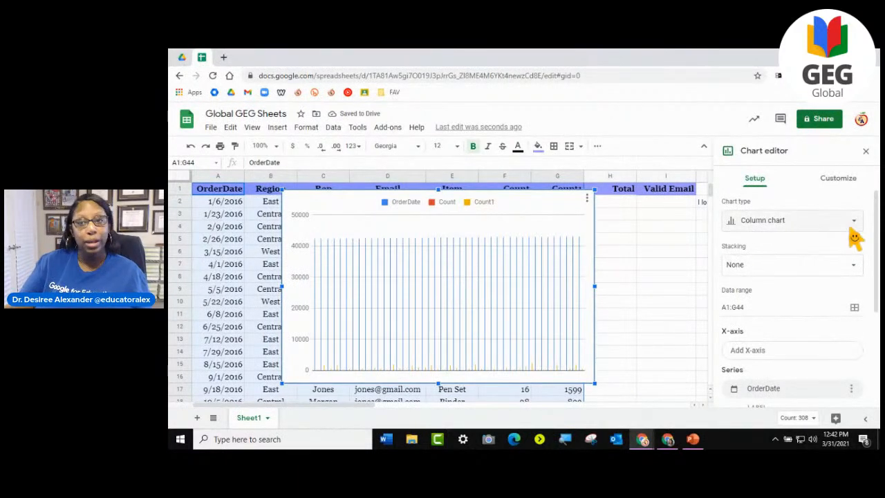
- Change the chart type to Table chart, look through its rows, and close the chart editor
click(778, 230)
scroll(805, 270, down, 10)
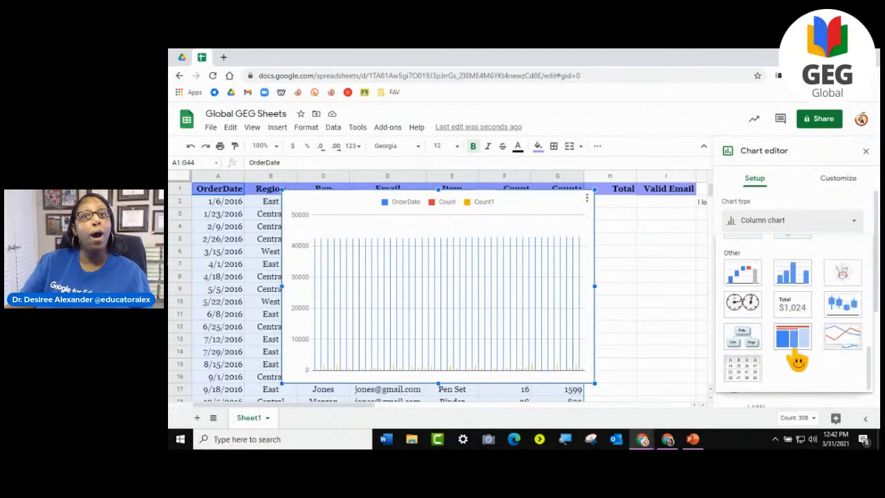
click(743, 373)
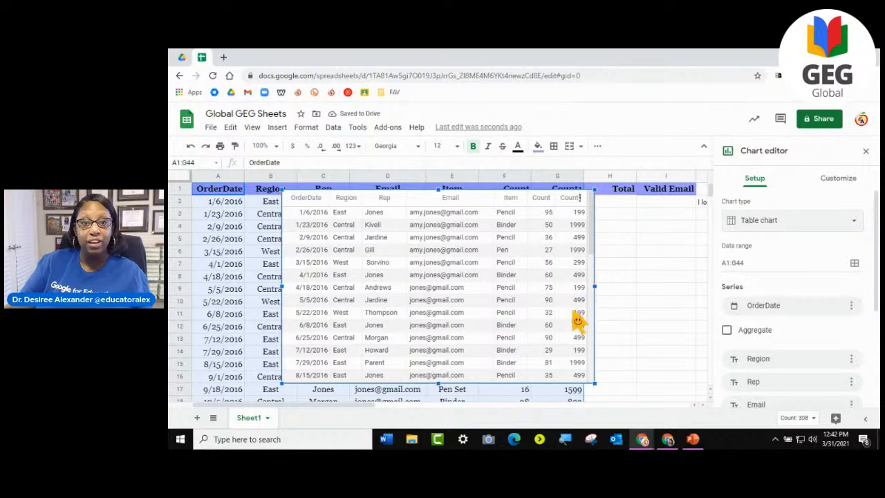
scroll(577, 321, down, 3)
scroll(578, 322, down, 5)
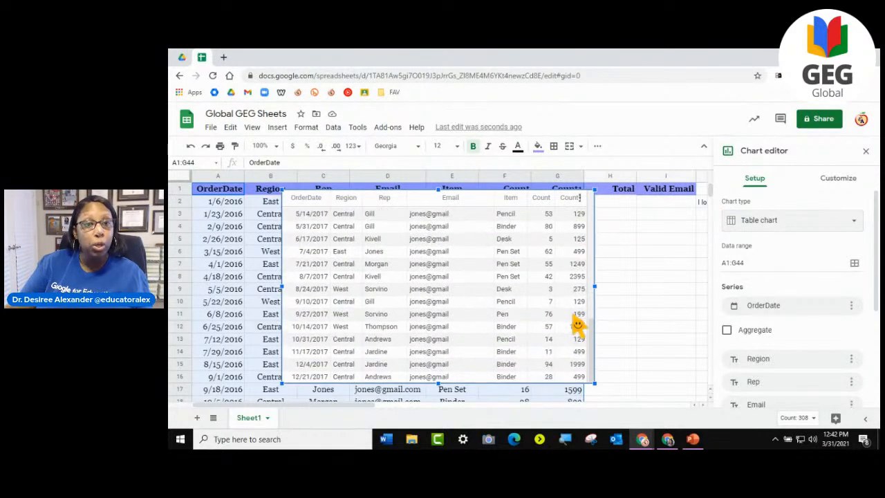
scroll(577, 323, up, 8)
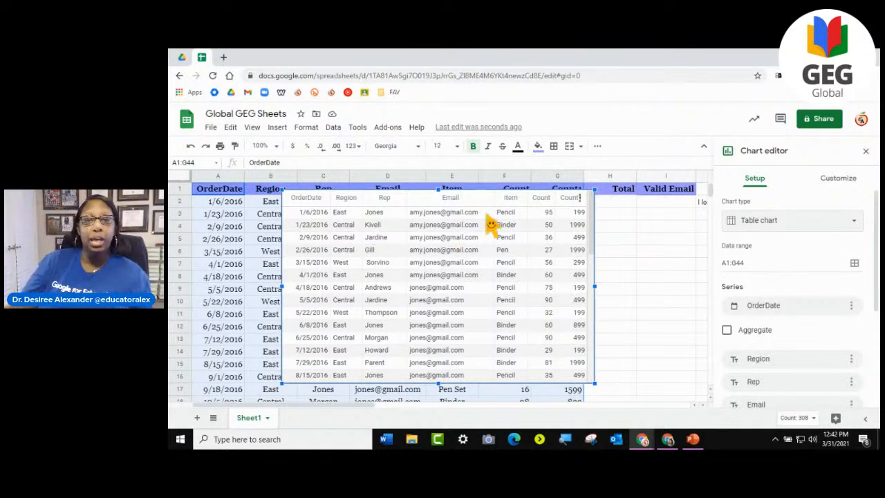
drag(595, 214, 589, 178)
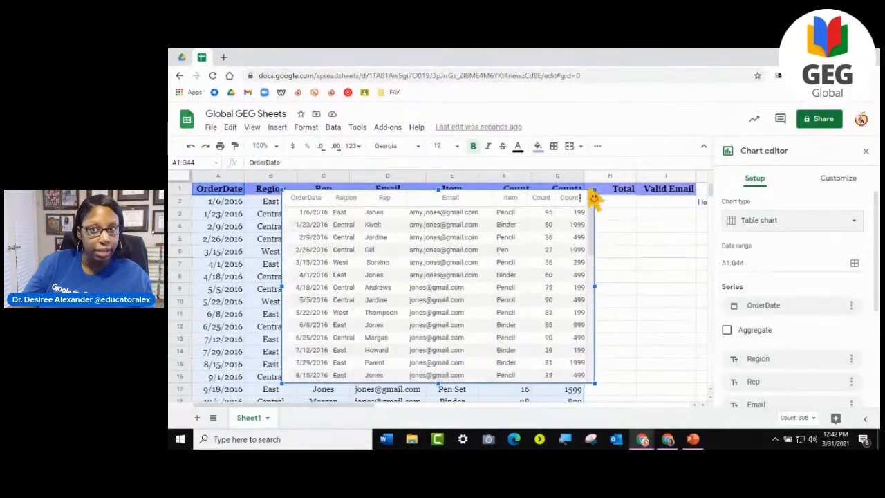
click(865, 150)
scroll(453, 280, down, 8)
scroll(452, 280, up, 8)
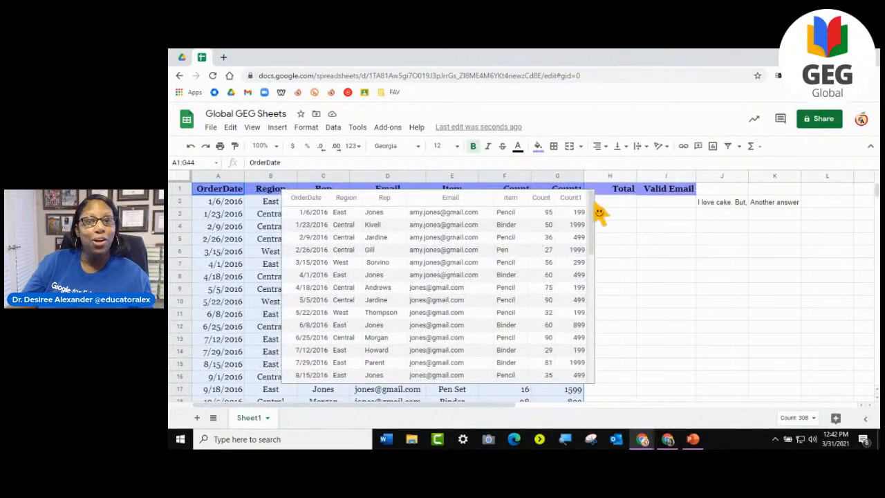
- Move the table chart to the start of the sheet, covering columns A to E of the order data
drag(599, 249, 507, 244)
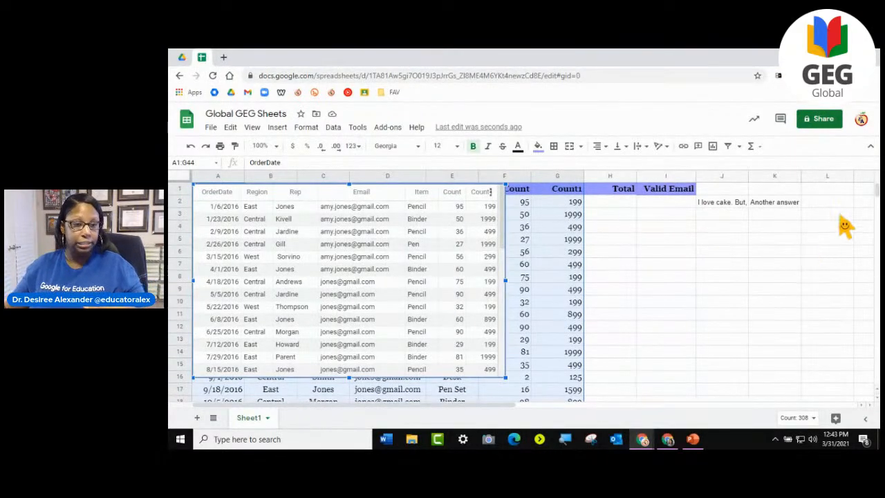
drag(507, 228, 491, 183)
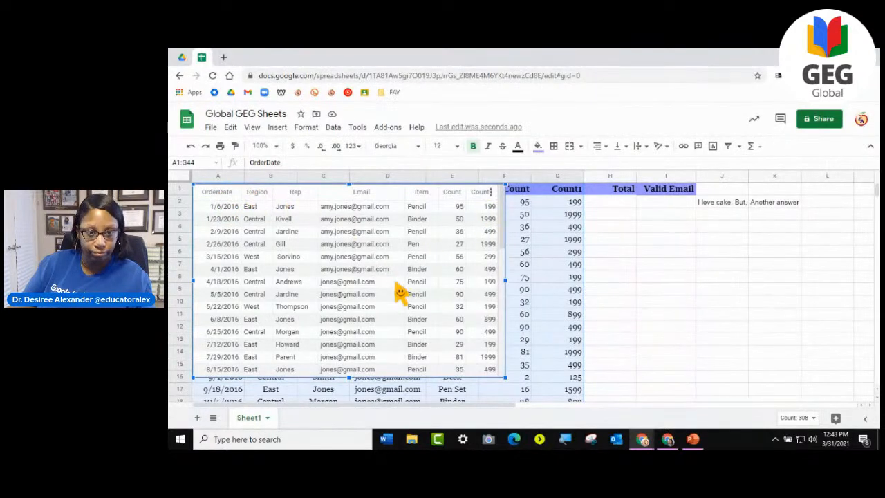
drag(396, 288, 403, 287)
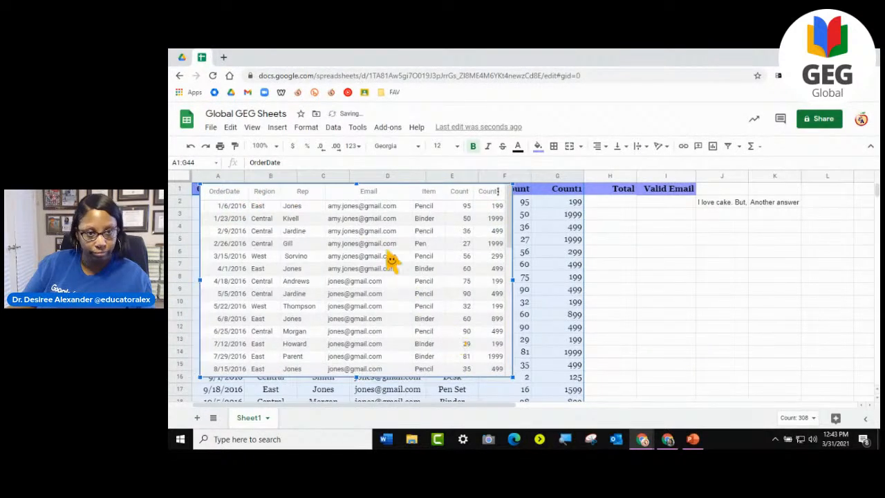
- Sort the table chart by Rep, switching between ascending and descending order
double_click(305, 197)
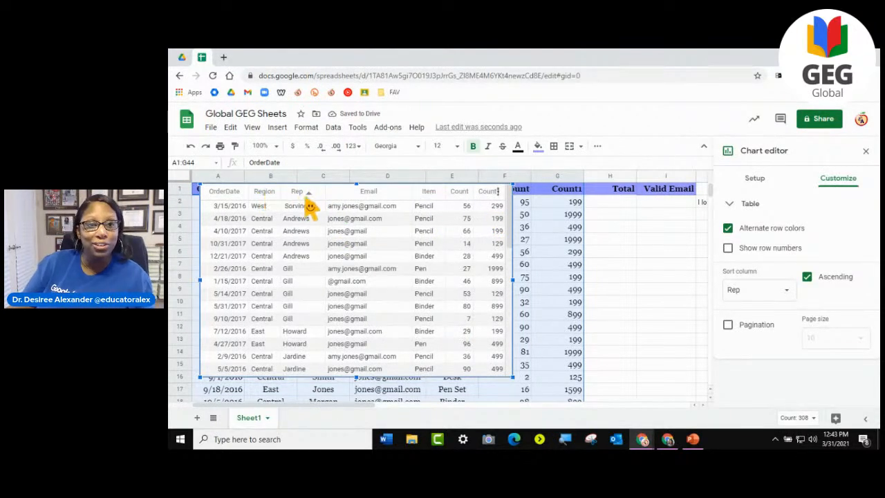
click(308, 197)
click(309, 197)
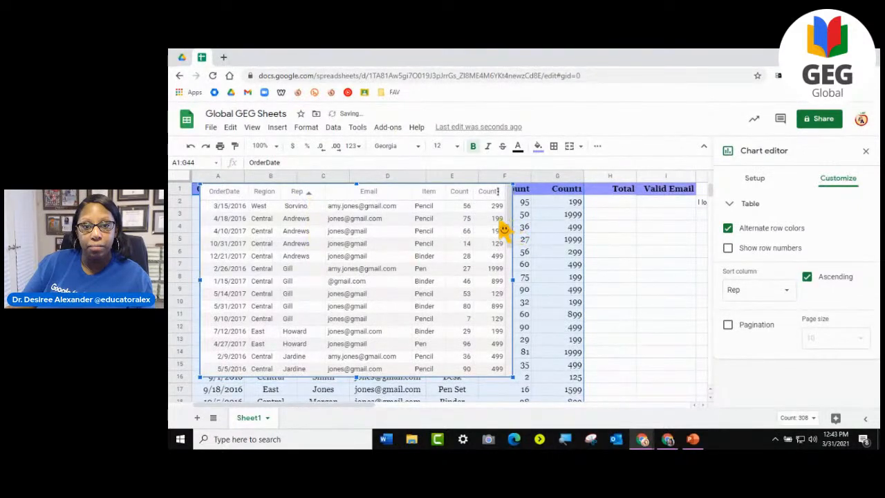
click(309, 193)
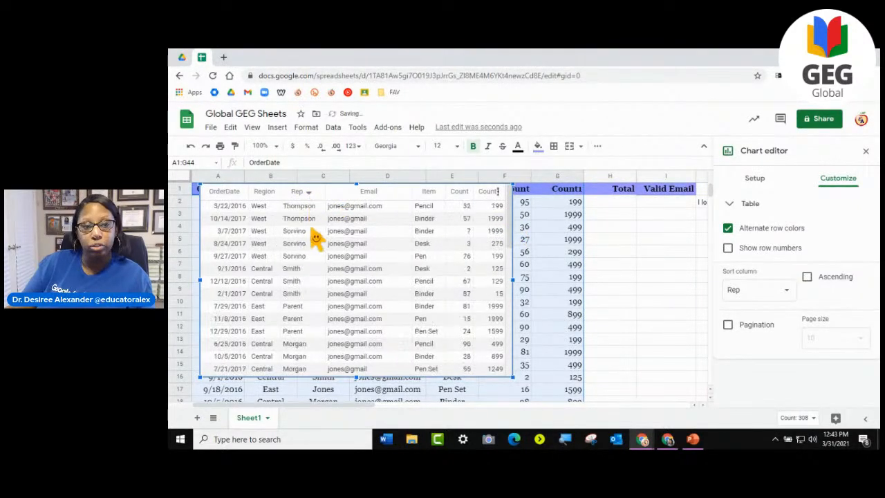
scroll(307, 290, down, 5)
scroll(302, 324, down, 3)
scroll(300, 326, up, 10)
click(309, 194)
scroll(294, 284, down, 3)
scroll(292, 292, up, 3)
- Sort the table chart by Region in ascending and descending order, followed by Email in ascending order
double_click(276, 194)
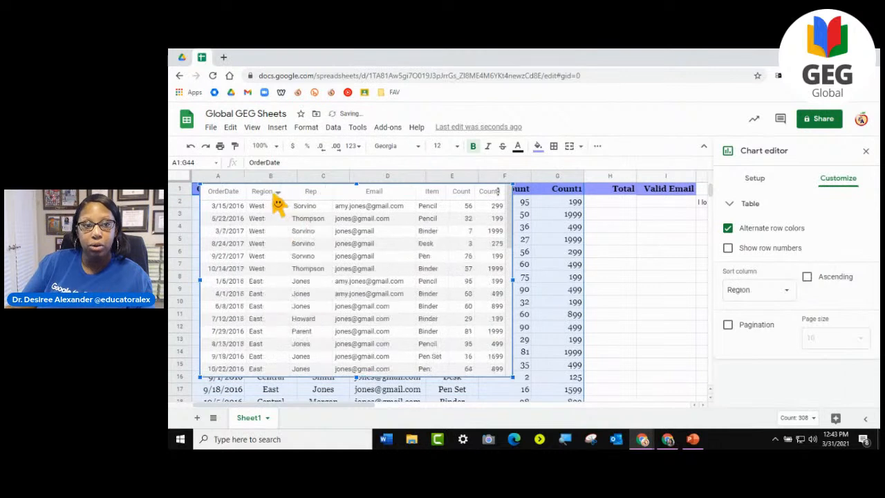
click(277, 194)
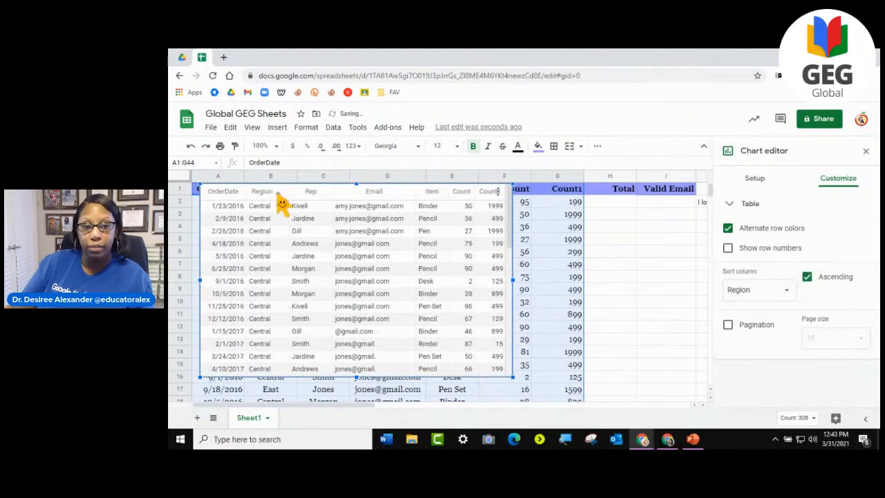
click(279, 195)
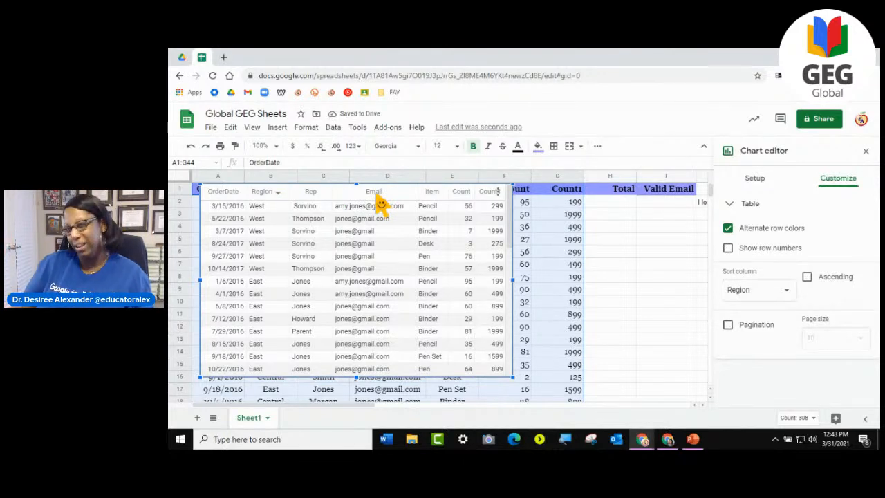
click(379, 195)
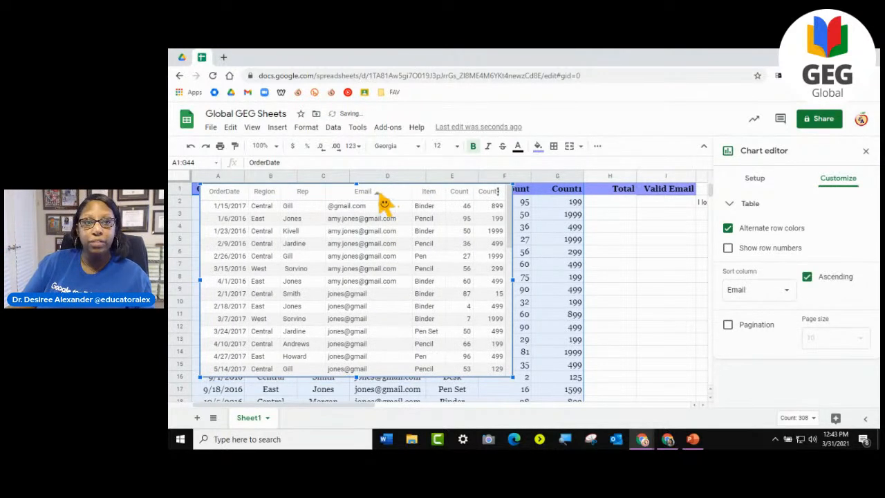
- Sort the table chart by Item in ascending order and look through the sorted rows
click(435, 195)
click(435, 196)
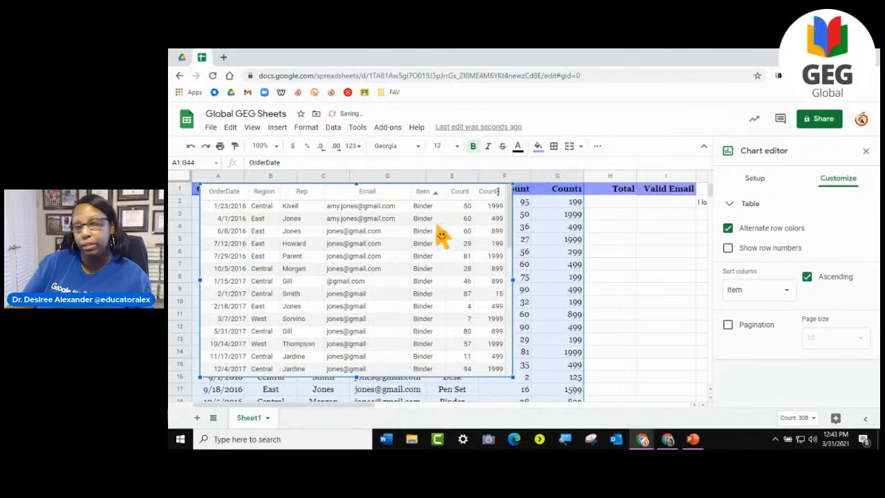
scroll(442, 255, down, 5)
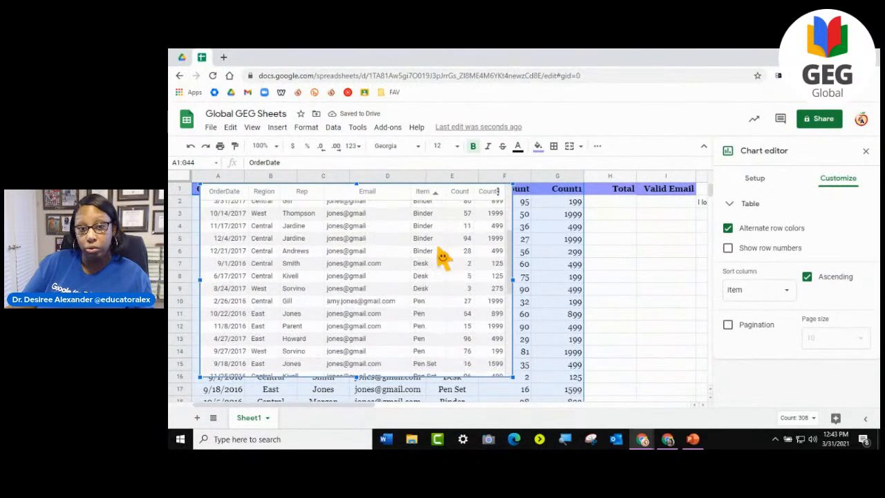
scroll(443, 255, up, 5)
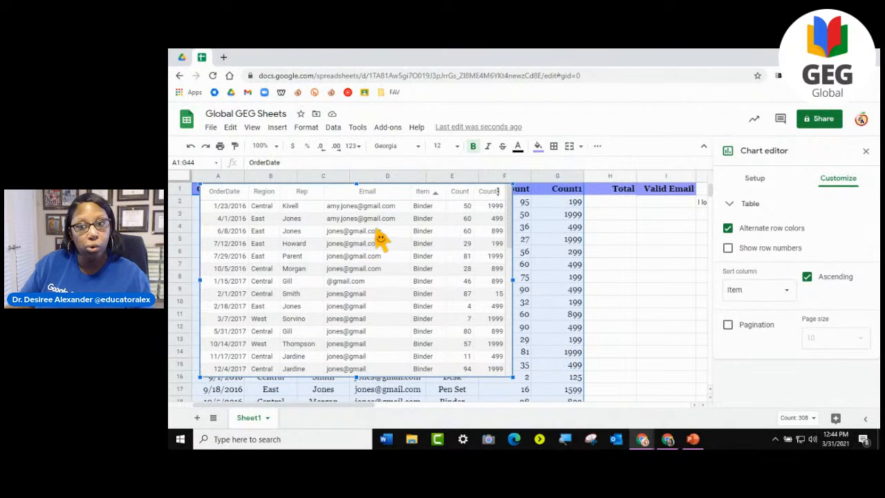
- Close the chart editor and move the table chart to its own sheet
click(866, 150)
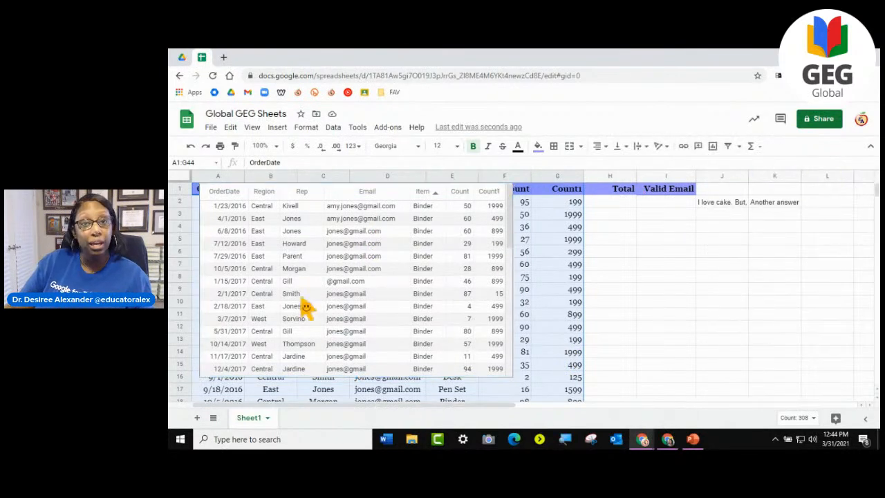
click(498, 198)
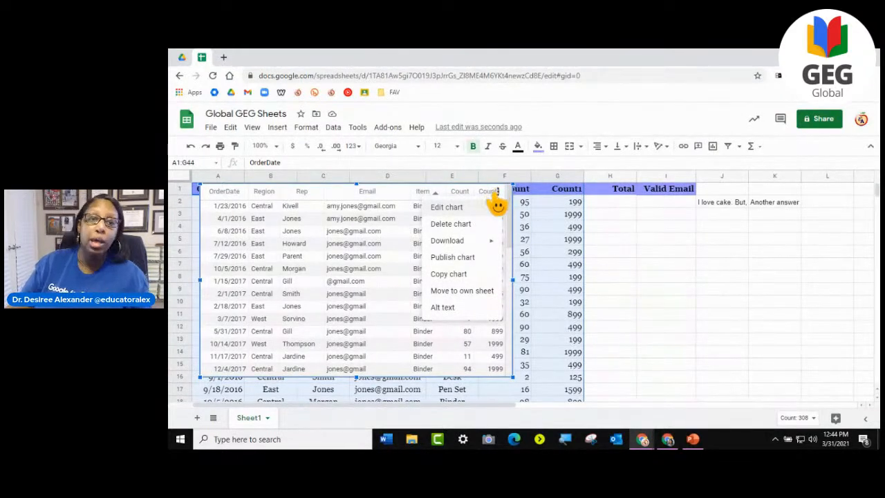
click(459, 291)
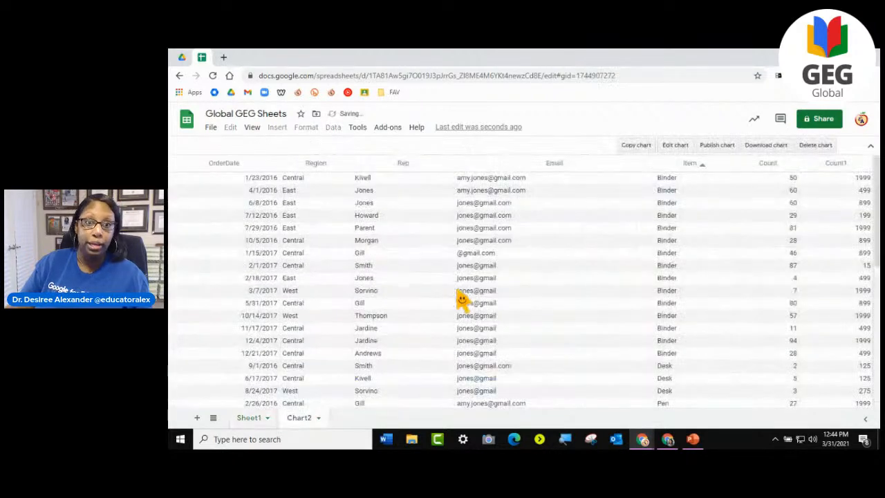
- Look through the table on the Chart2 sheet and delete that sheet from the spreadsheet
scroll(748, 326, down, 10)
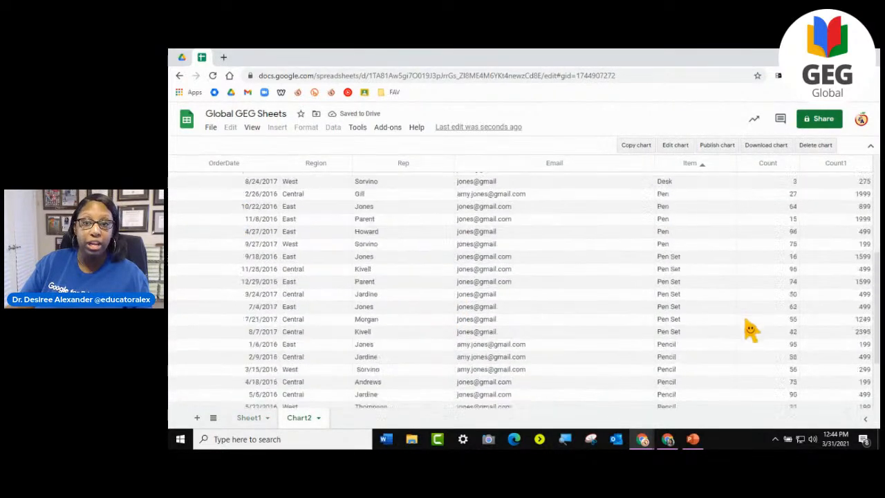
scroll(750, 330, up, 10)
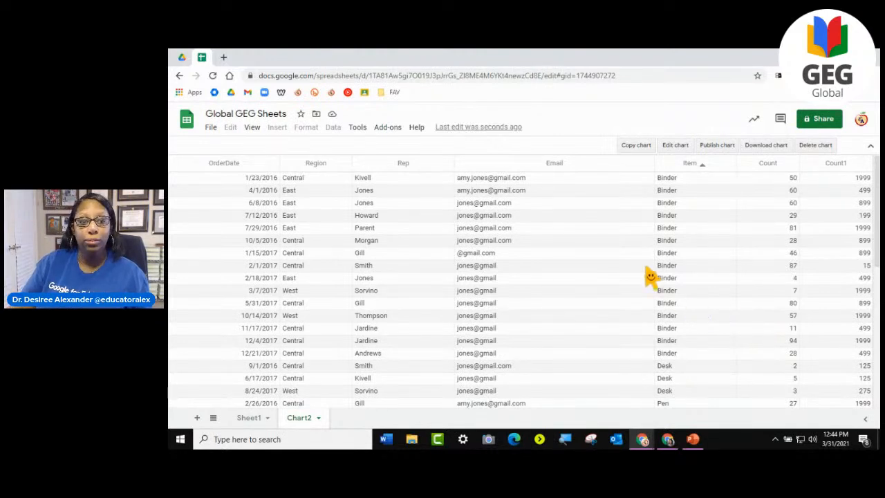
click(318, 418)
click(297, 236)
click(637, 289)
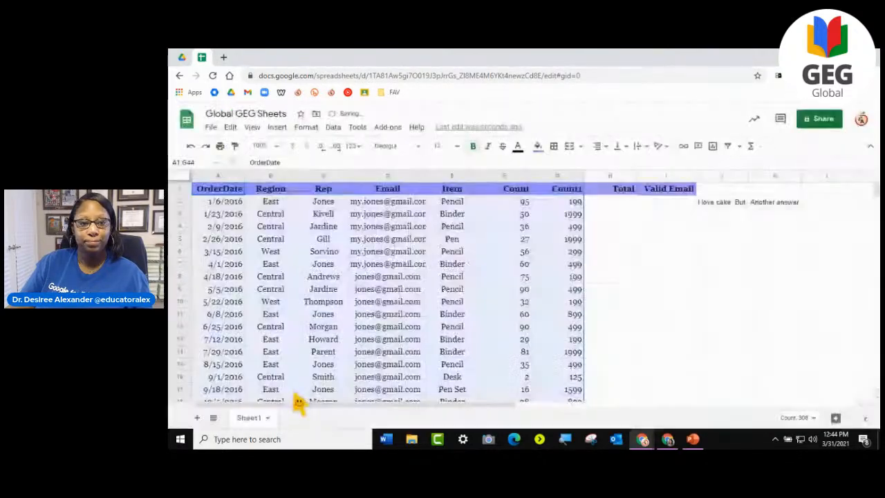
click(384, 290)
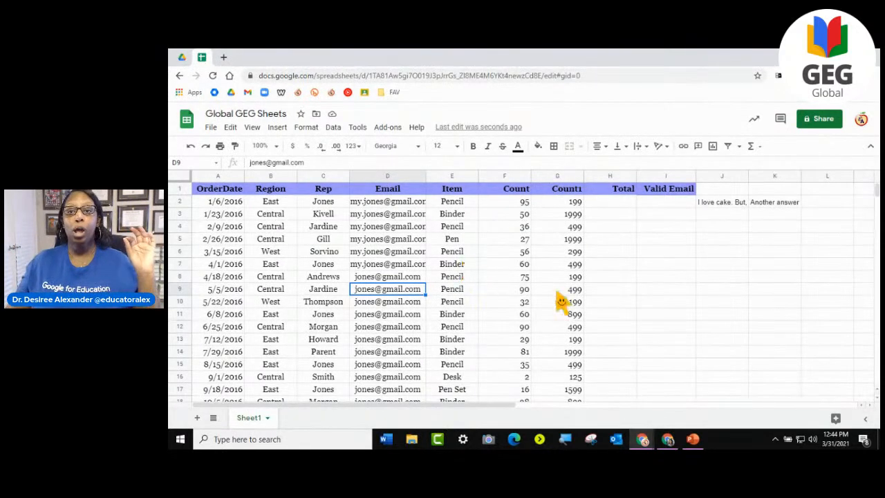
- Clear the text in cell K2 so the long sentence in J2 can overflow into the neighbouring columns
click(726, 202)
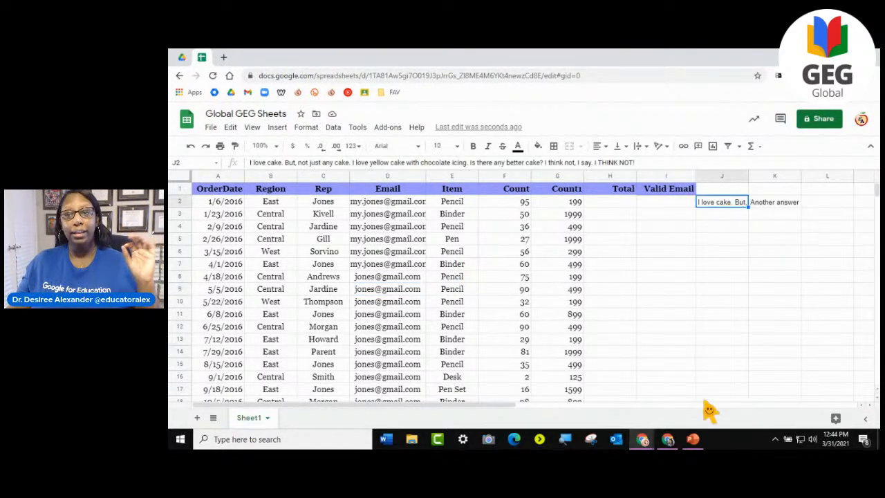
click(781, 204)
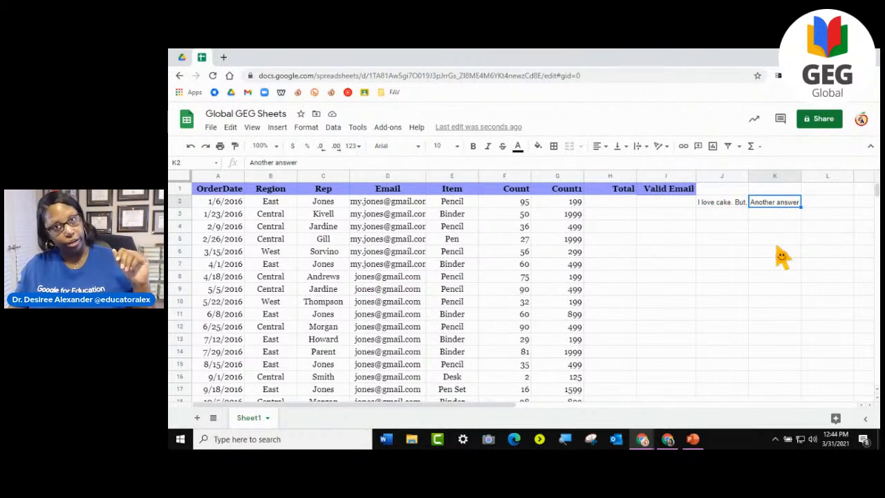
click(780, 214)
click(774, 204)
key(Delete)
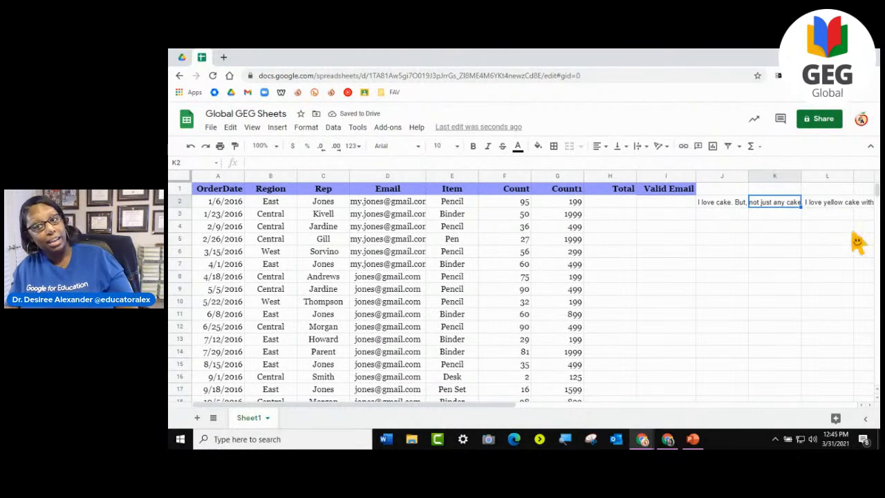
drag(487, 413, 627, 419)
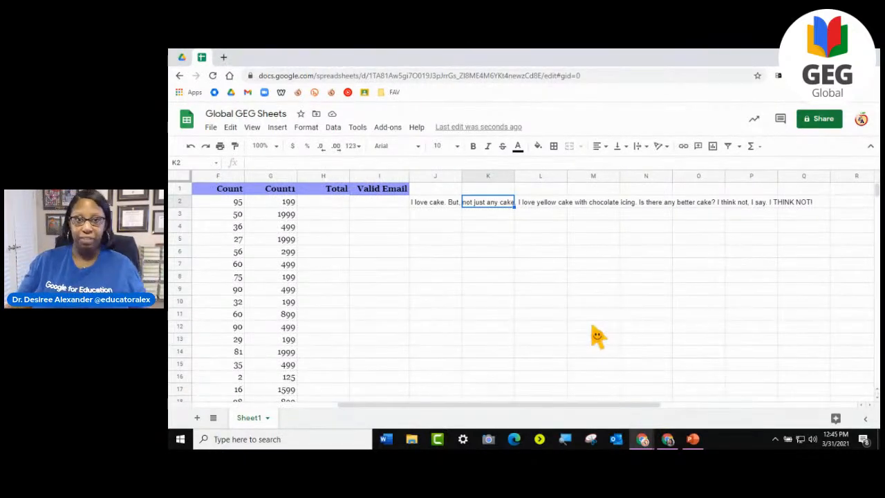
click(510, 251)
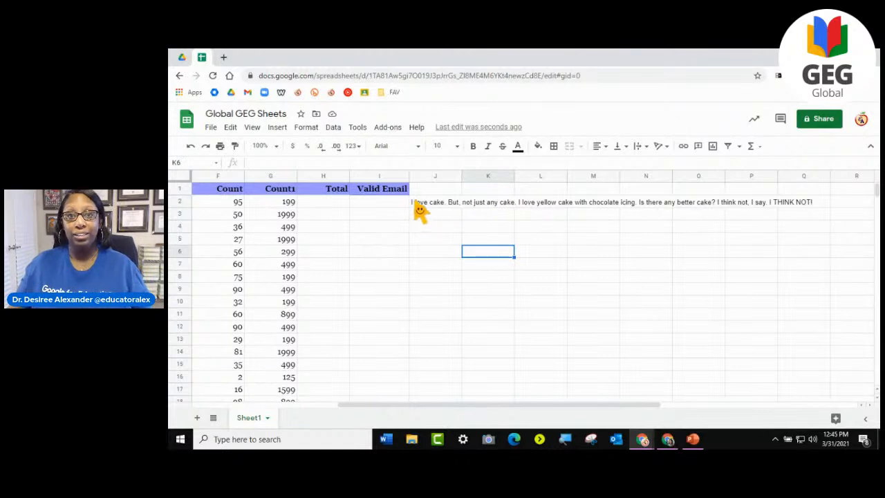
- Enter "Another Answer" in cell K2, beside the long cake sentence
click(513, 207)
text(Anothe)
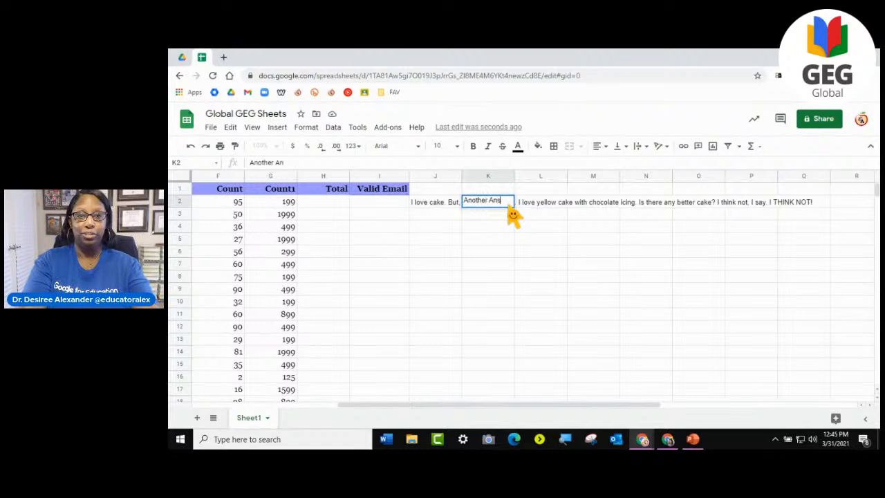
text(r Answer)
key(Return)
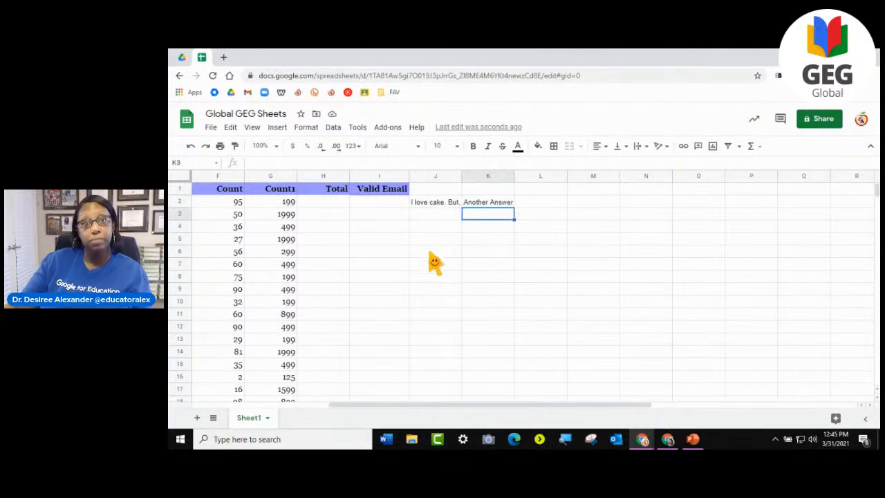
- Open cell J2 to read its full text, and leave it without making changes
click(423, 205)
double_click(423, 204)
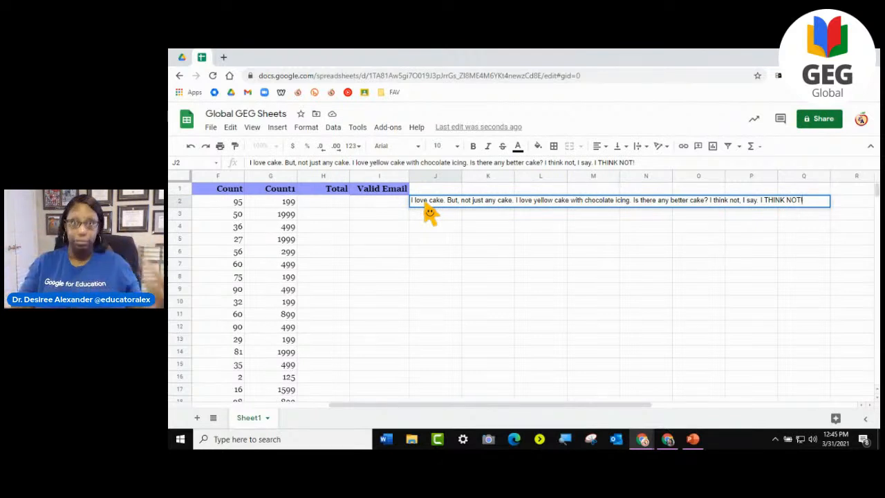
click(455, 292)
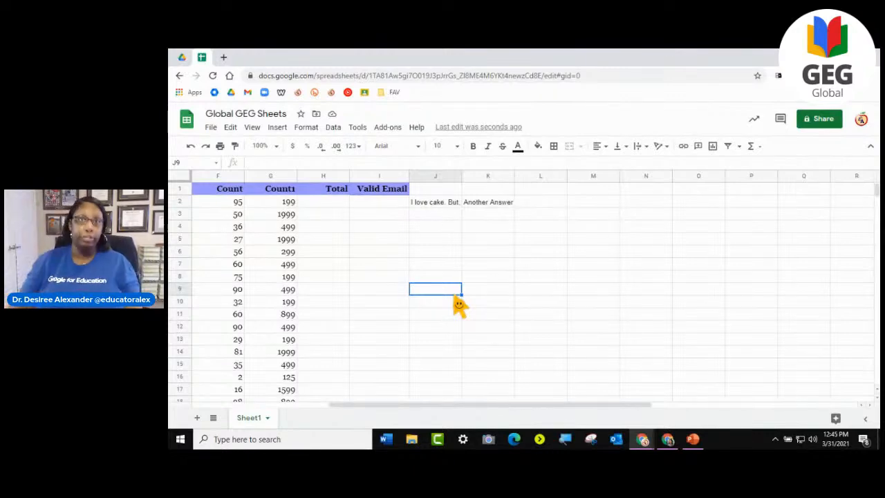
- Apply text wrapping to the whole of column J
drag(436, 406, 298, 405)
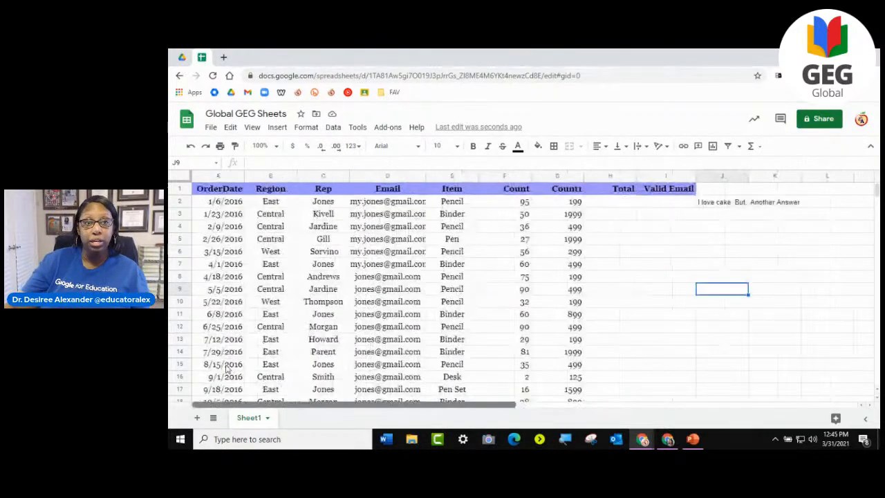
click(181, 177)
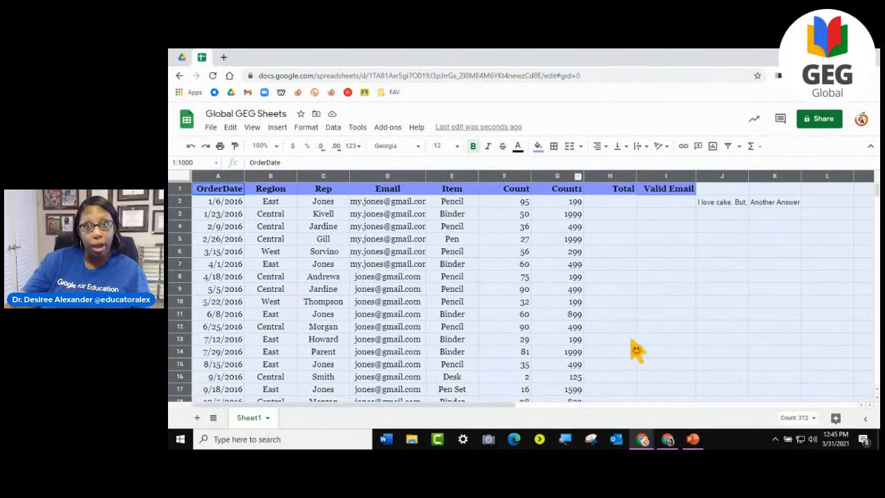
click(678, 276)
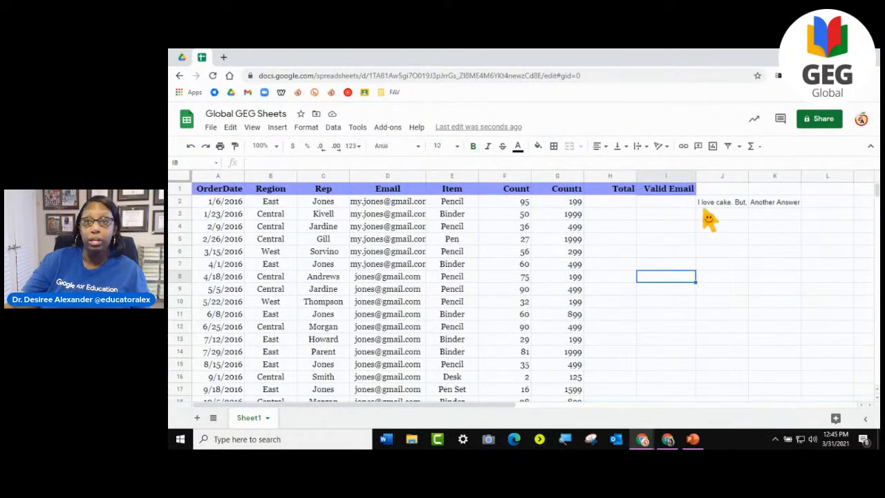
click(722, 175)
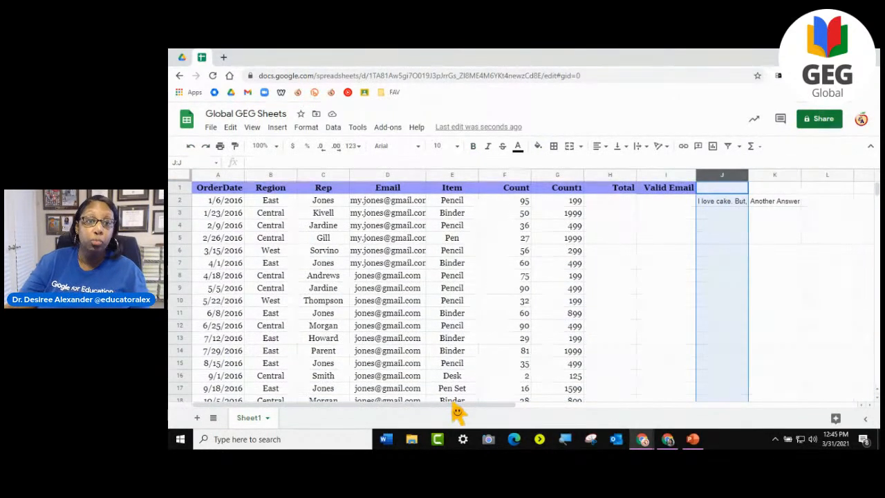
drag(460, 405, 605, 408)
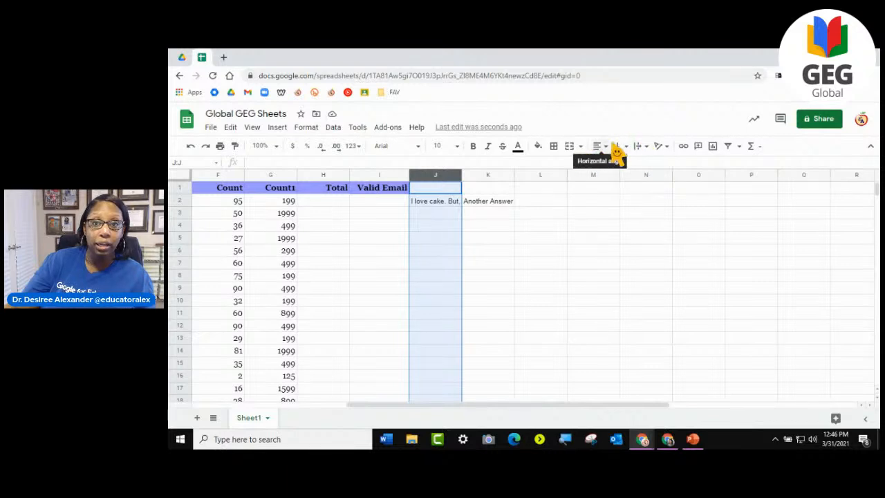
click(645, 148)
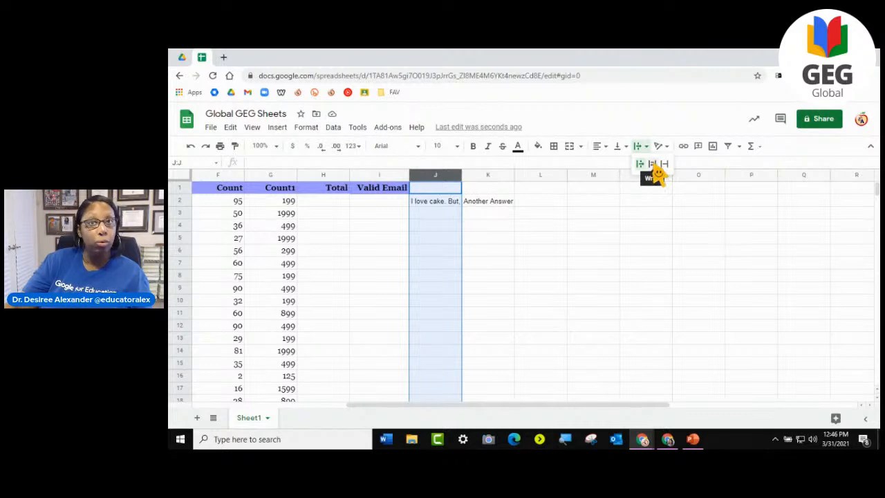
click(658, 171)
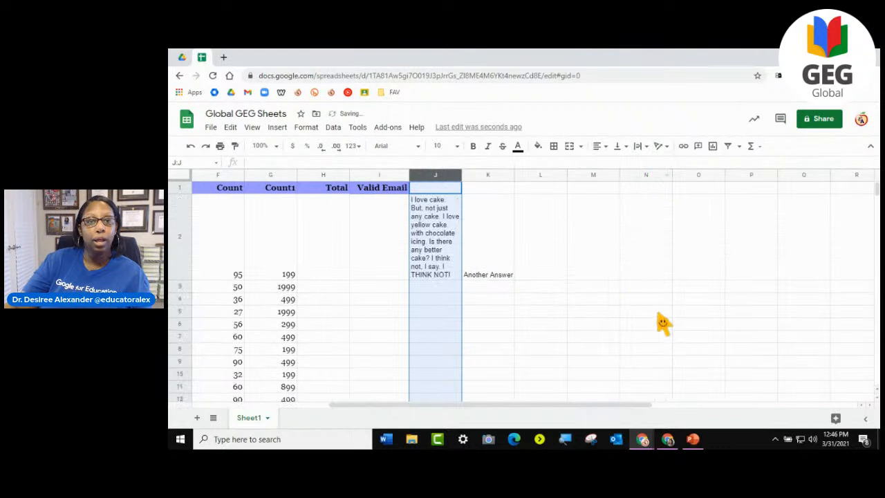
click(538, 314)
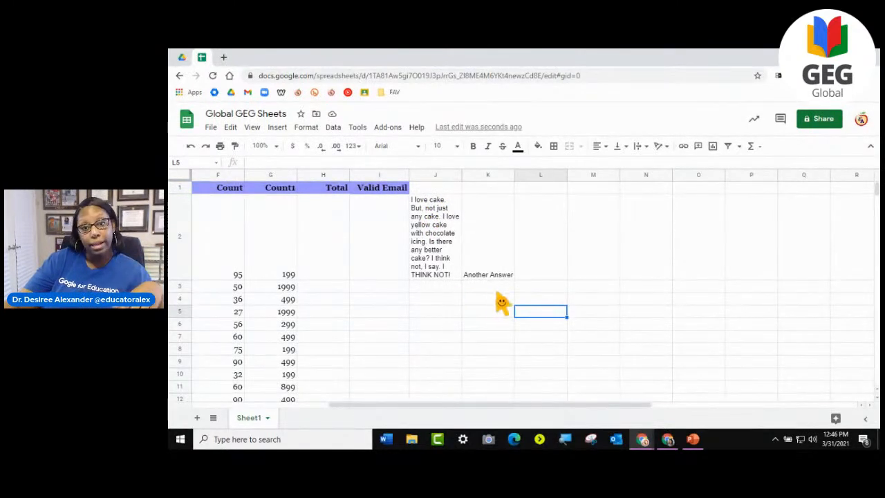
- Narrow column K slightly and undo the width change
drag(513, 178, 499, 193)
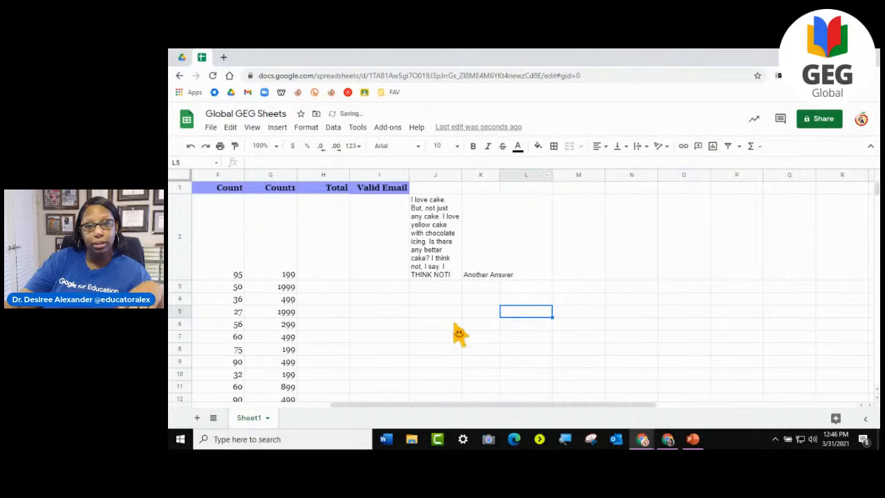
click(484, 313)
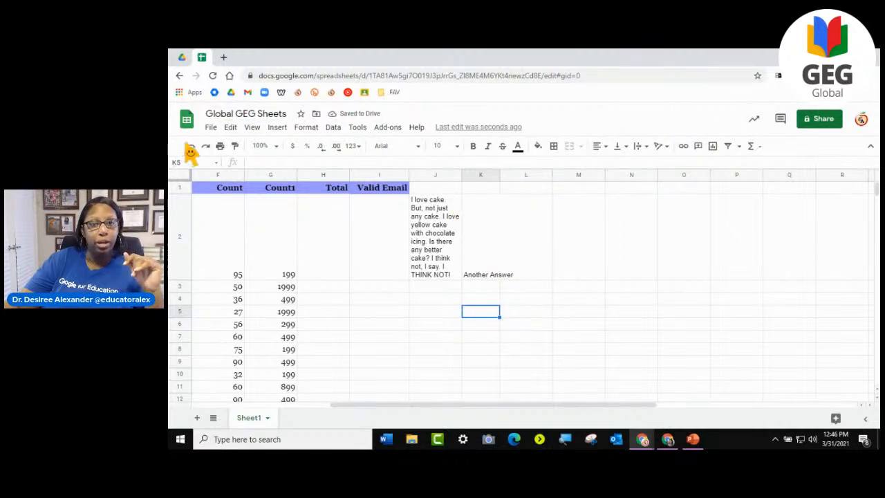
click(191, 146)
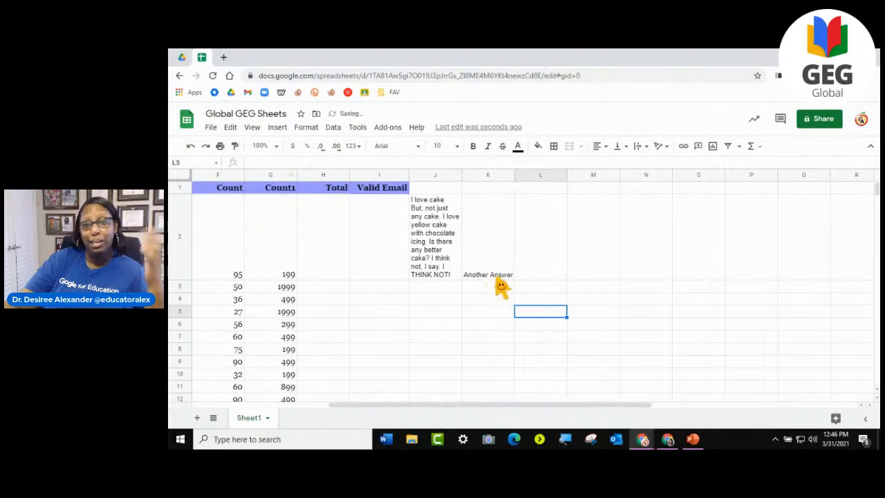
- Undo the text wrapping applied to column J
click(440, 225)
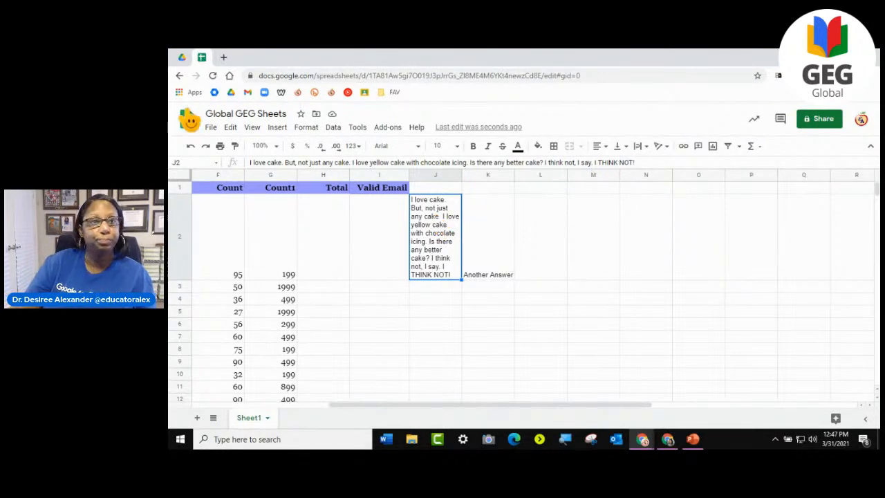
click(191, 146)
click(437, 329)
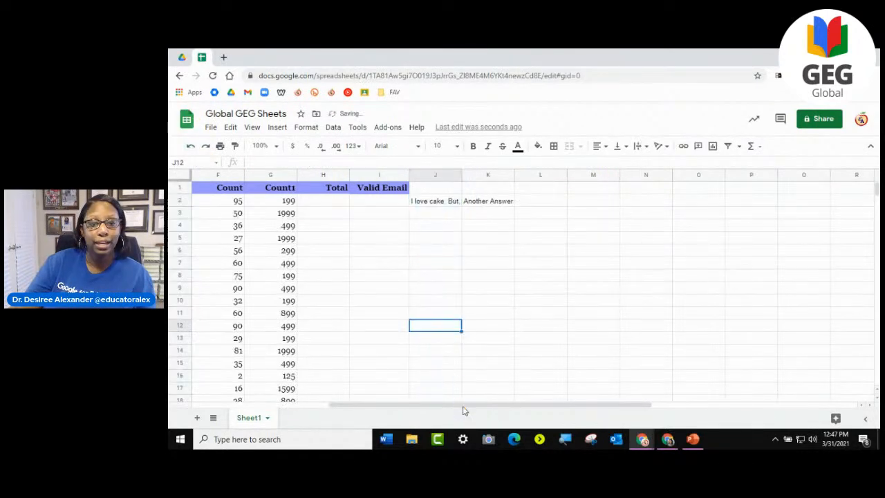
drag(495, 408, 310, 408)
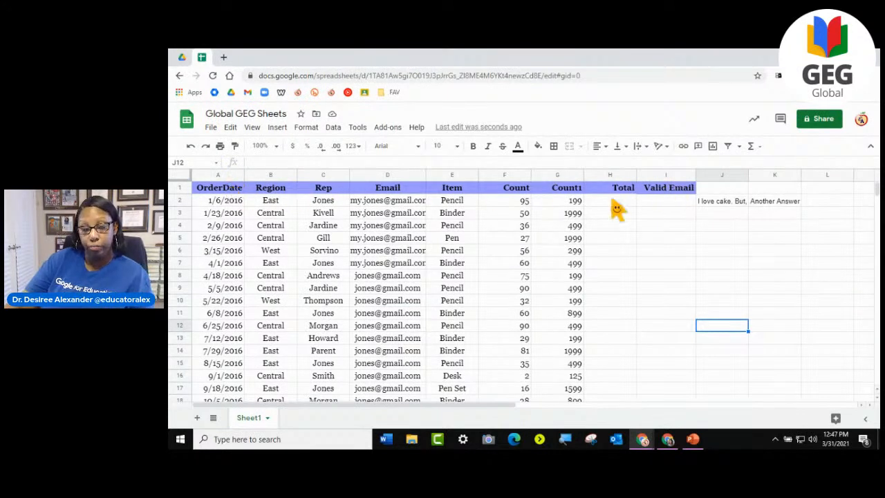
- Tilt the header labels in A1:I1 upward by 45° with text rotation
click(181, 188)
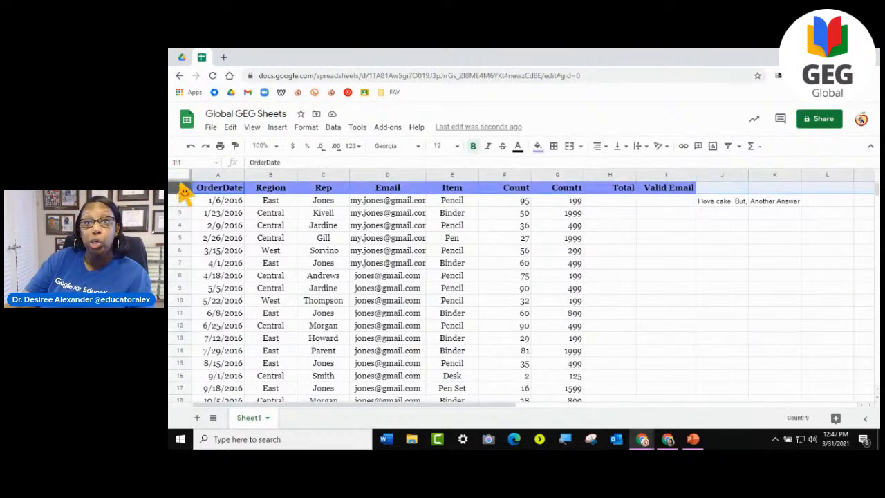
drag(207, 192, 685, 192)
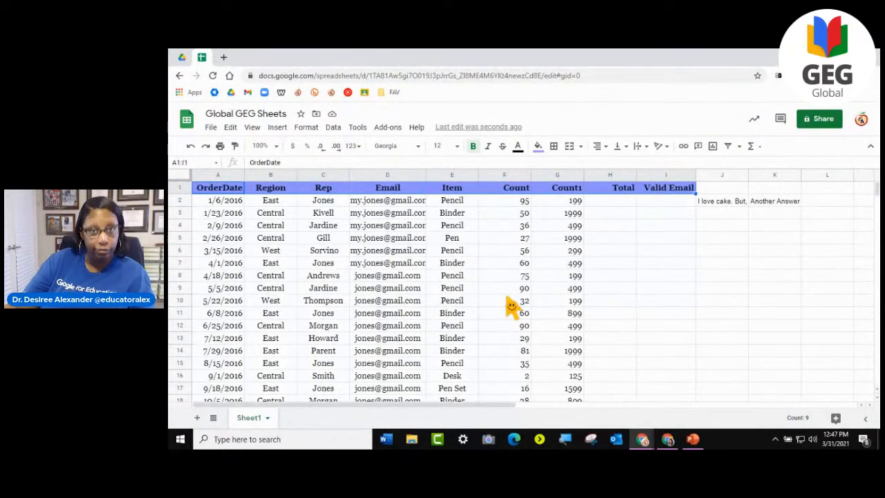
click(669, 148)
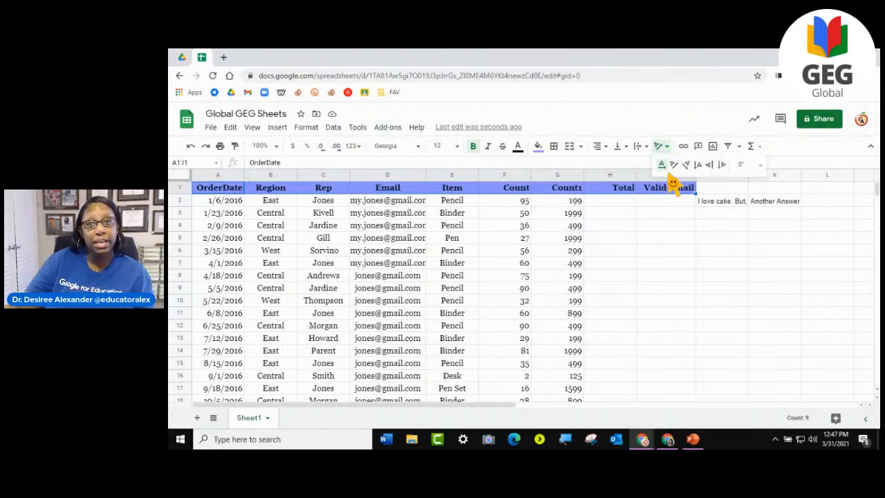
click(674, 169)
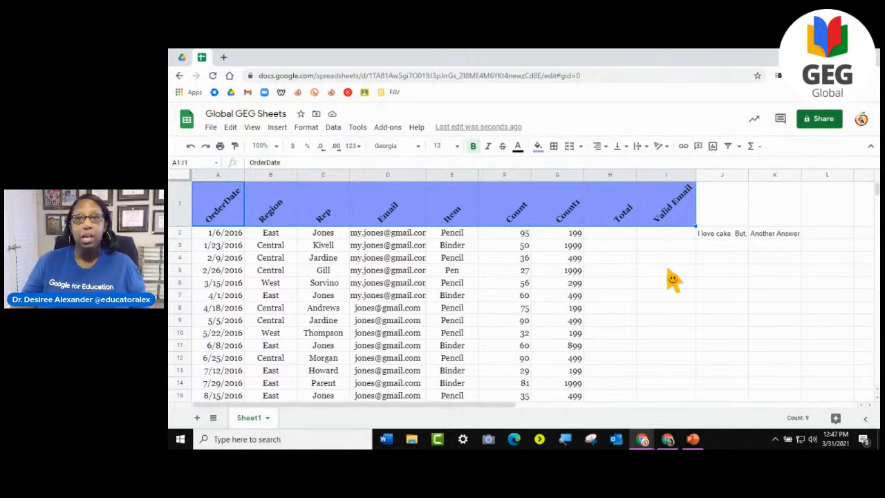
- Tilt the header labels in A1:I1 downward to -45°, and replace that rotation with vertically stacked text
click(662, 147)
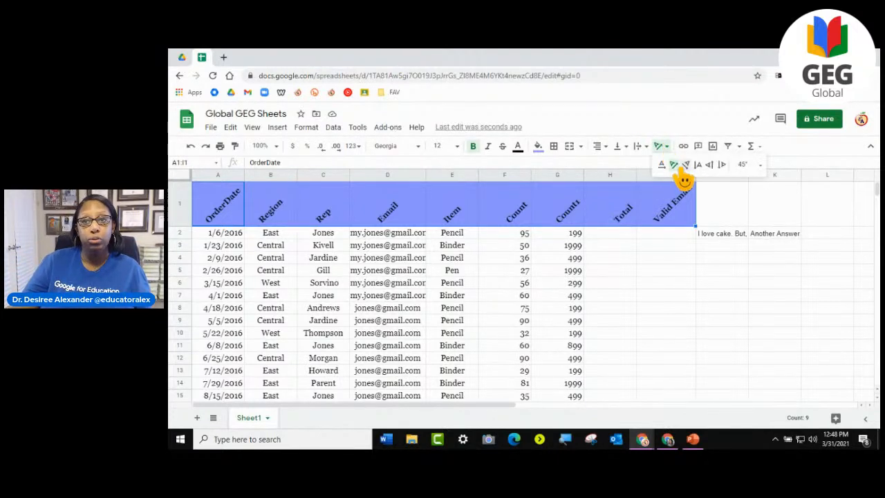
click(684, 166)
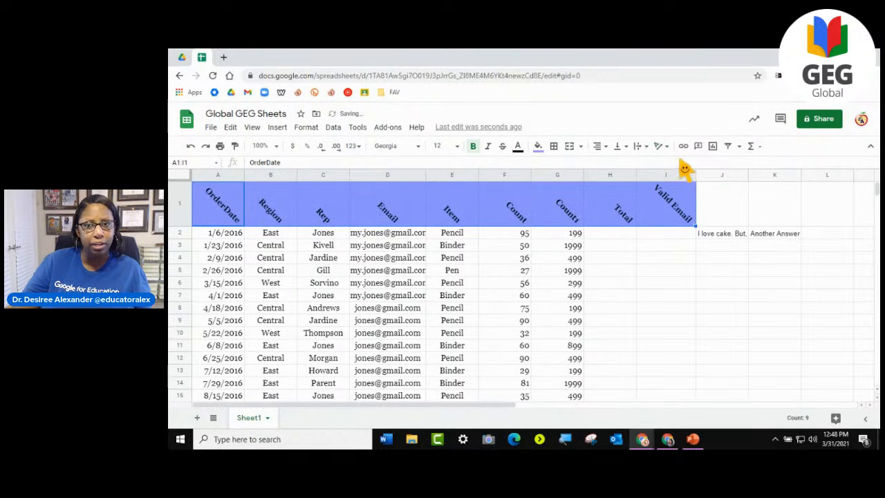
click(660, 147)
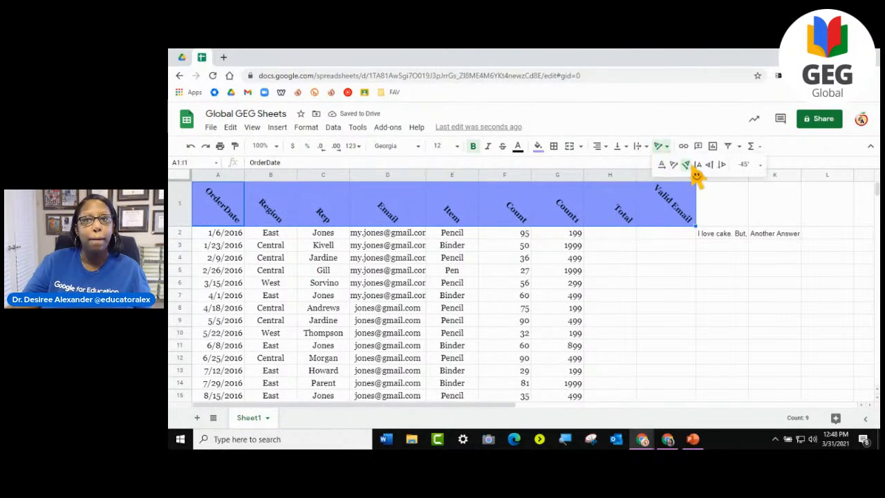
click(698, 166)
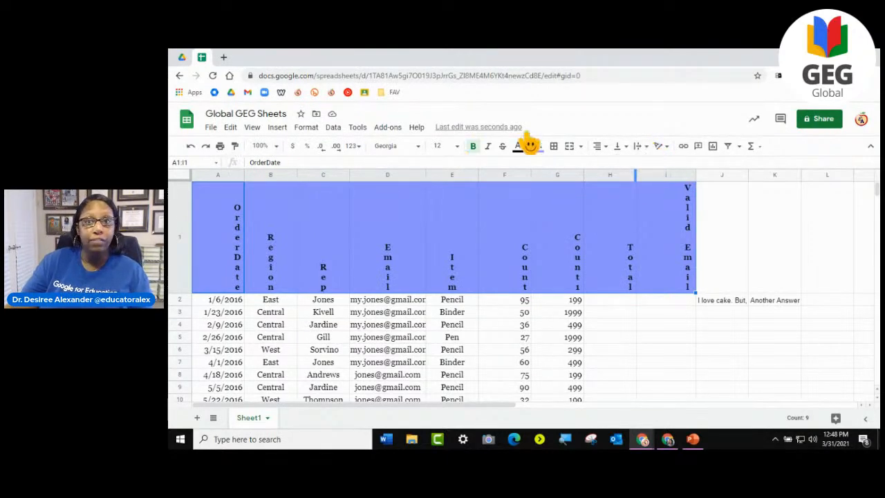
- Remove the vertical stacking from the header labels in A1:I1 and rotate them downward to -90°
click(659, 145)
click(666, 166)
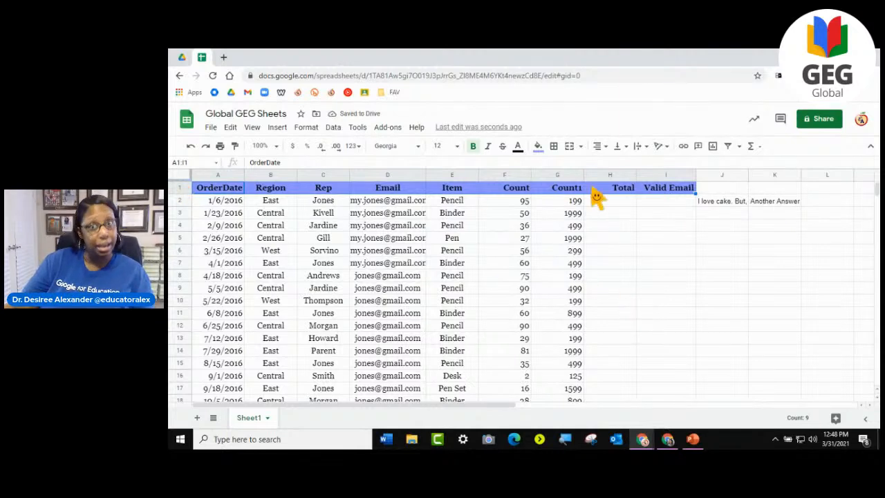
click(666, 148)
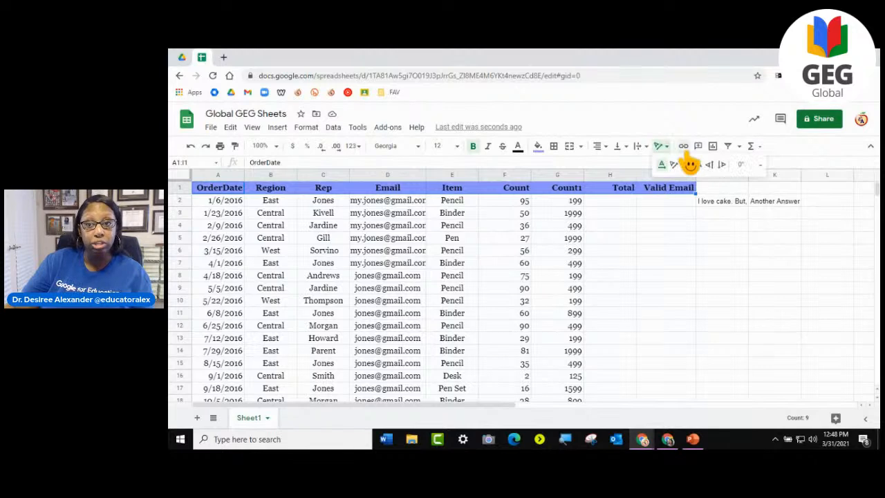
click(720, 169)
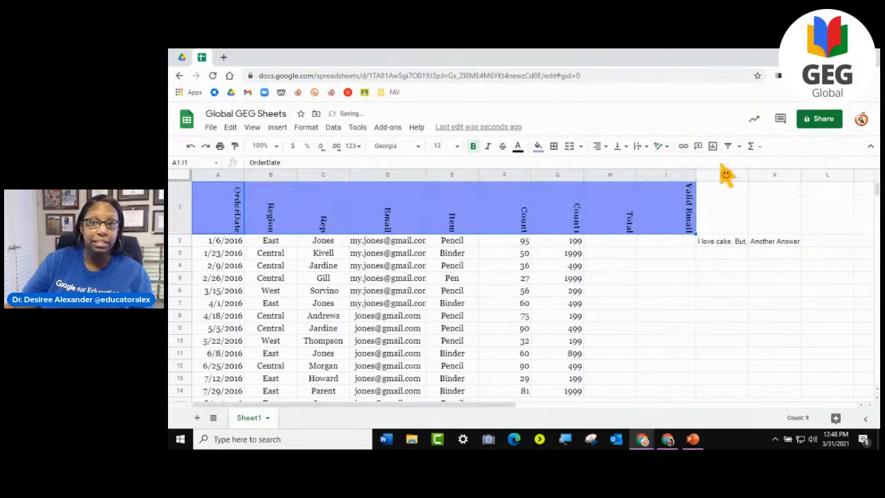
- Reset the text rotation of the header labels in A1:I1 to none
click(661, 146)
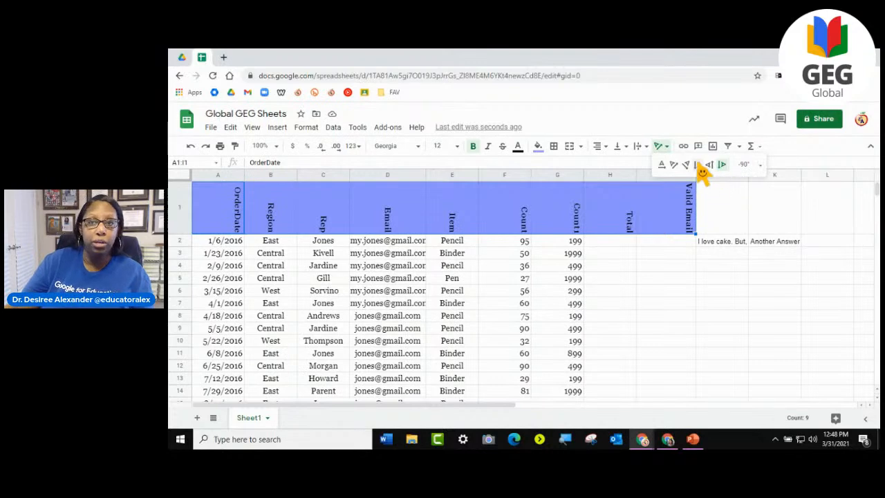
click(666, 170)
click(652, 264)
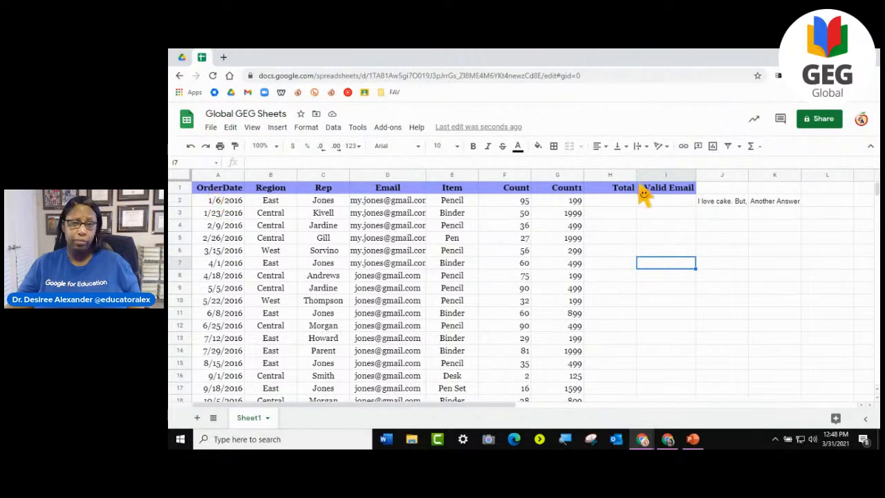
- Tilt all of row 27 upward with text rotation
scroll(643, 197, down, 4)
scroll(622, 242, down, 3)
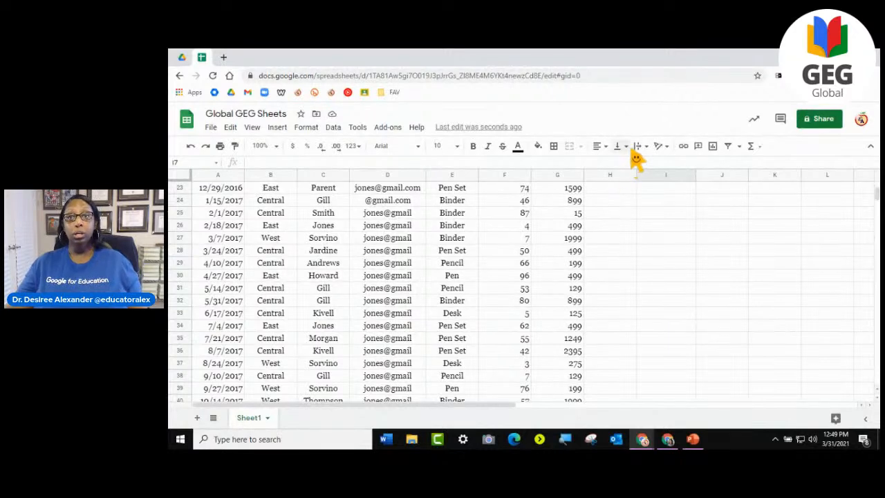
click(180, 238)
click(658, 146)
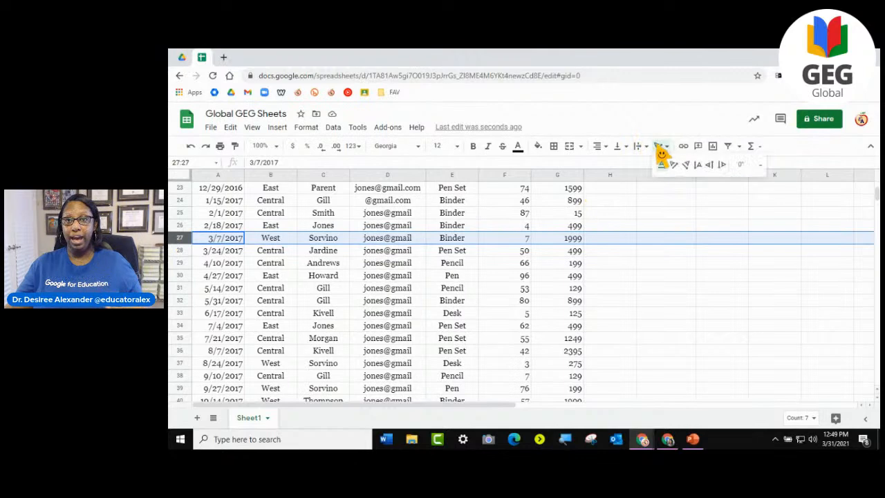
click(677, 171)
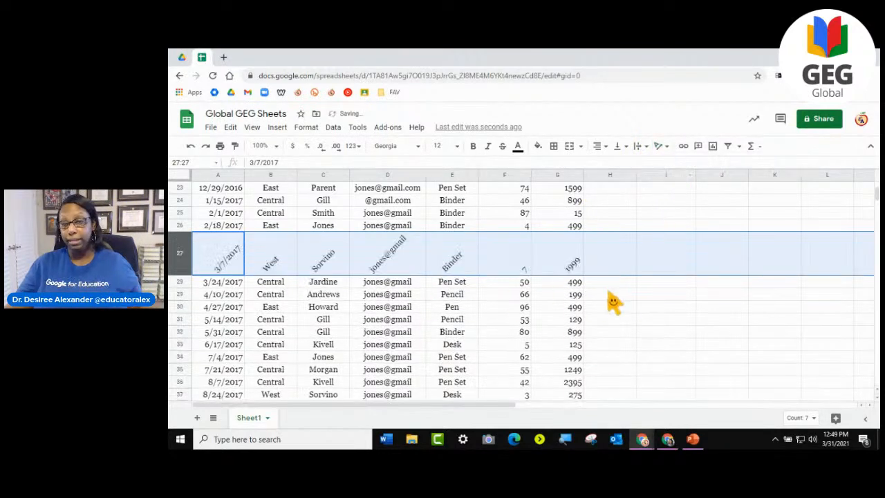
click(651, 319)
- Examine how the tilted text in row 27 stands out from the surrounding order rows
scroll(648, 319, up, 8)
scroll(648, 322, down, 1)
scroll(648, 320, down, 4)
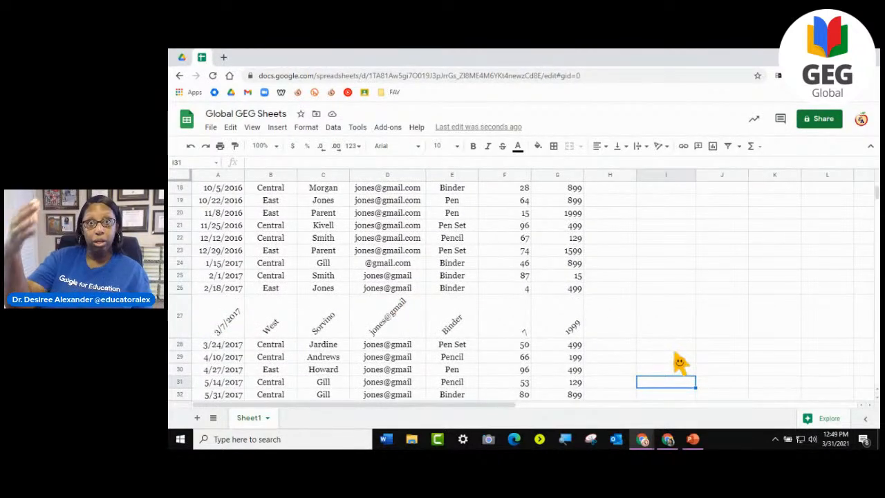
scroll(709, 393, down, 6)
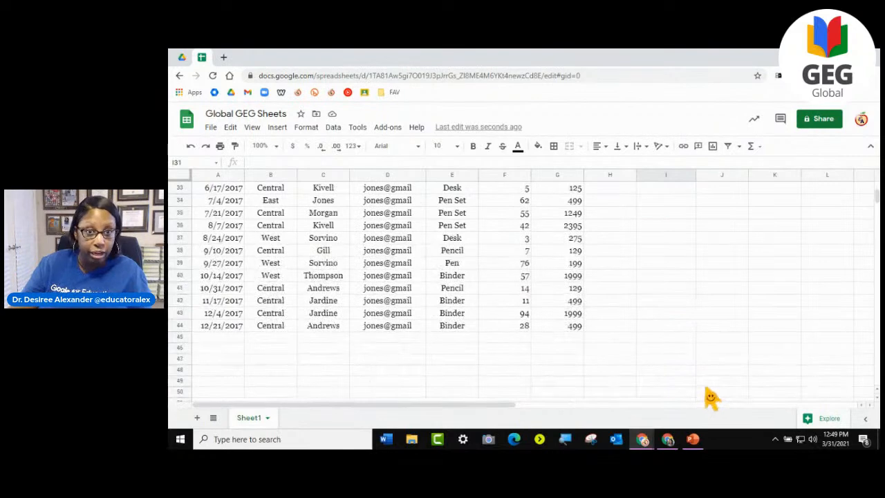
scroll(708, 392, up, 4)
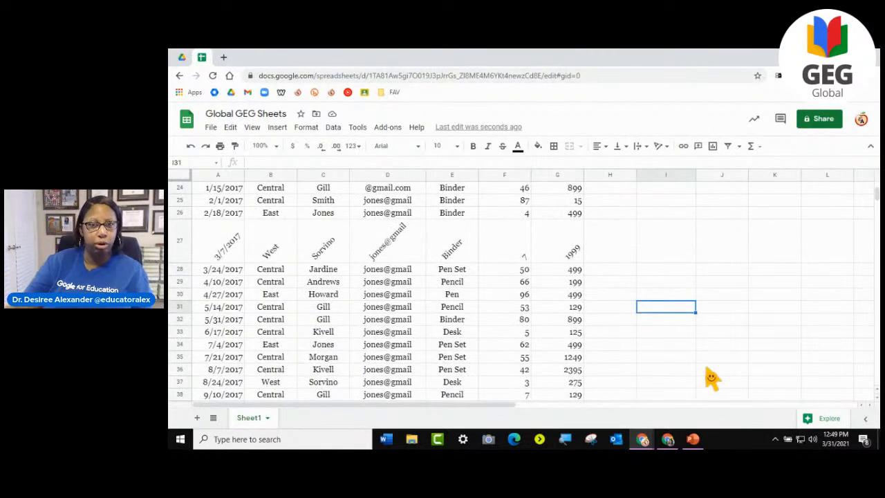
scroll(429, 273, up, 4)
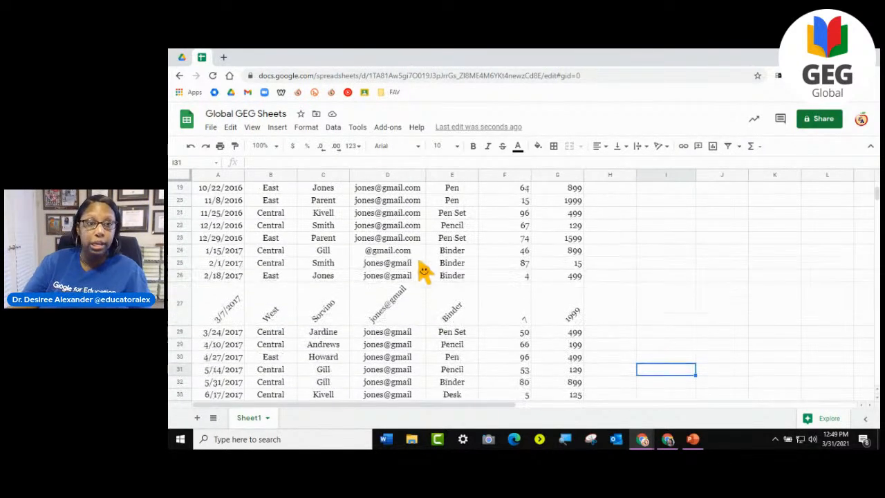
scroll(423, 272, up, 4)
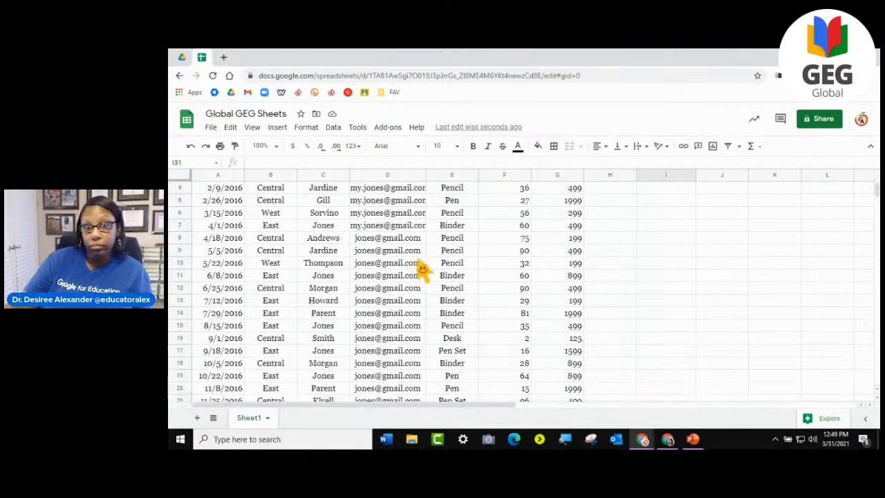
scroll(422, 271, down, 6)
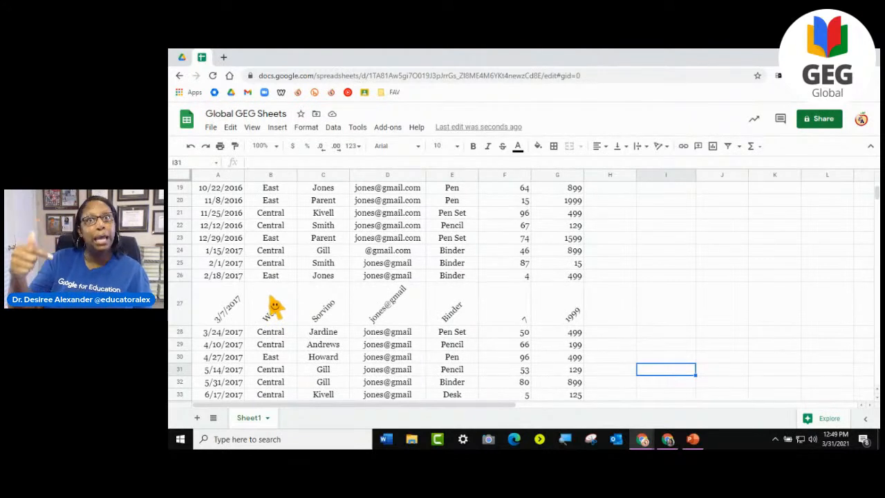
- Reset the text rotation of row 27 to none
click(180, 304)
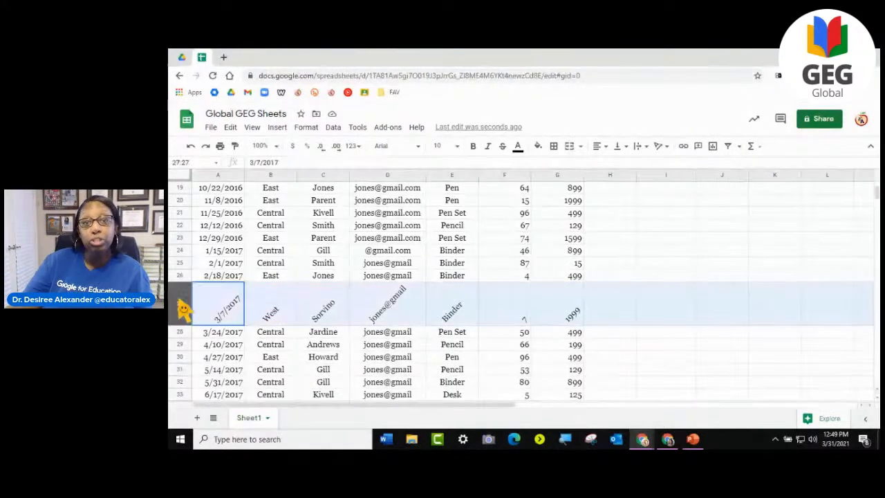
click(659, 147)
click(666, 178)
click(592, 312)
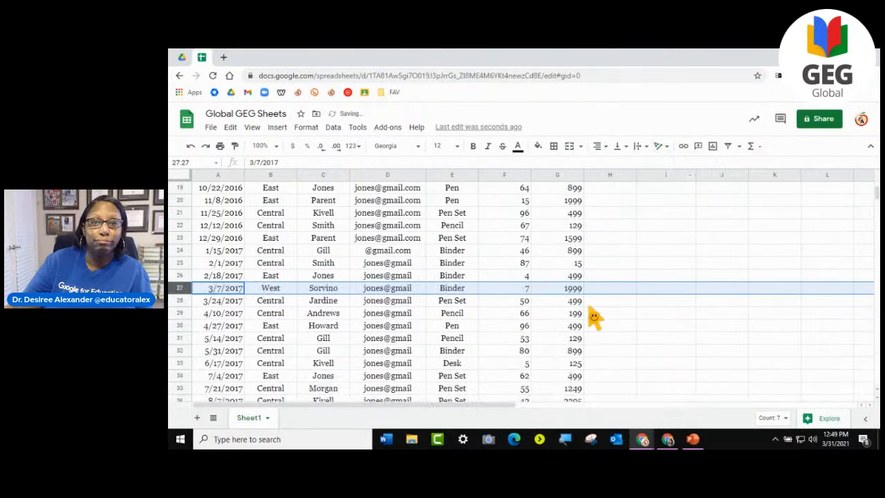
- Clear the sample text from cells J2:K2 beside the order table
scroll(591, 318, up, 6)
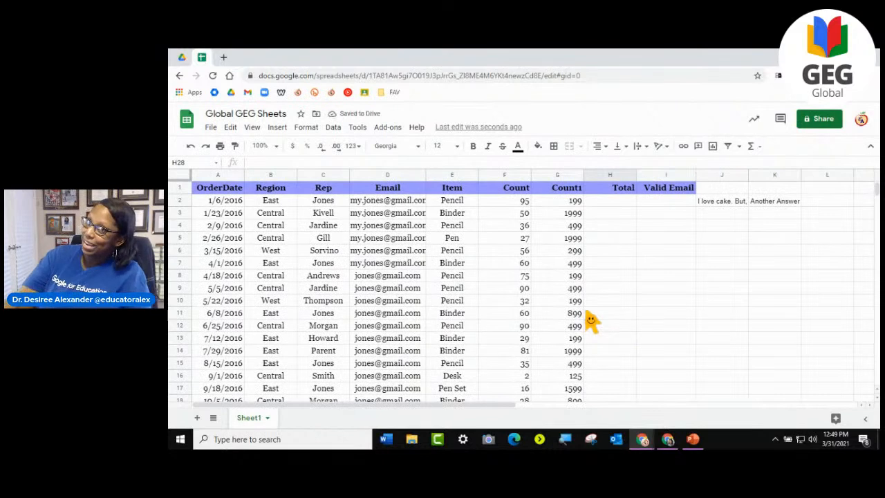
click(726, 205)
drag(727, 206, 778, 207)
key(Delete)
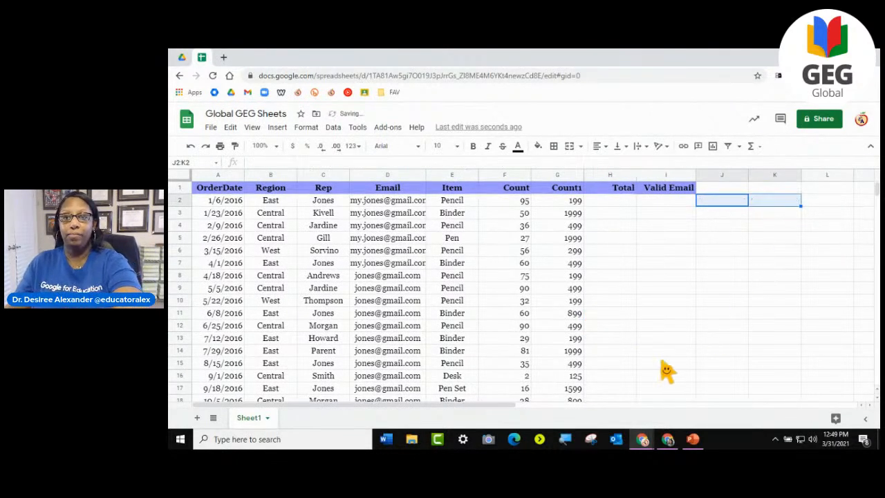
click(665, 363)
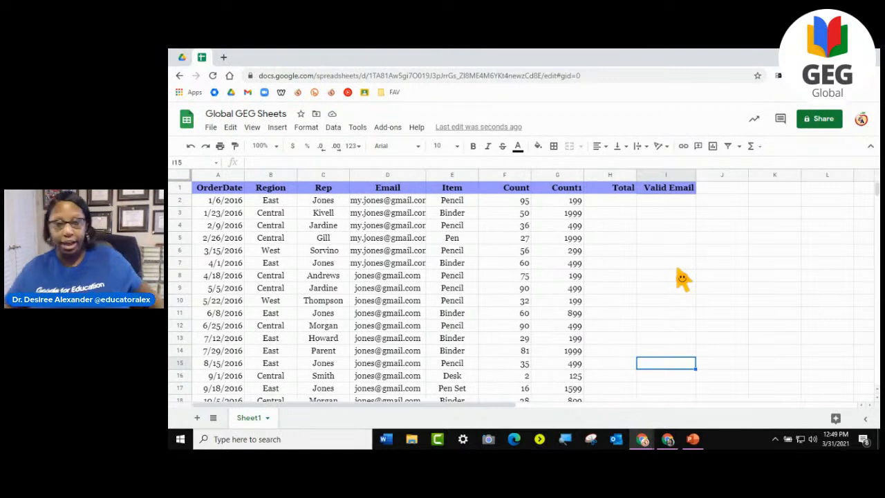
- Insert one blank column to the left of the Email column
click(674, 205)
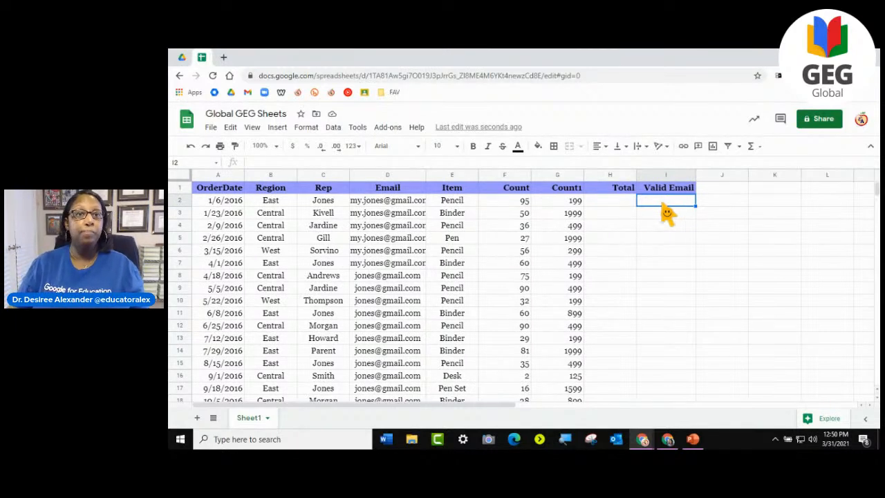
click(389, 176)
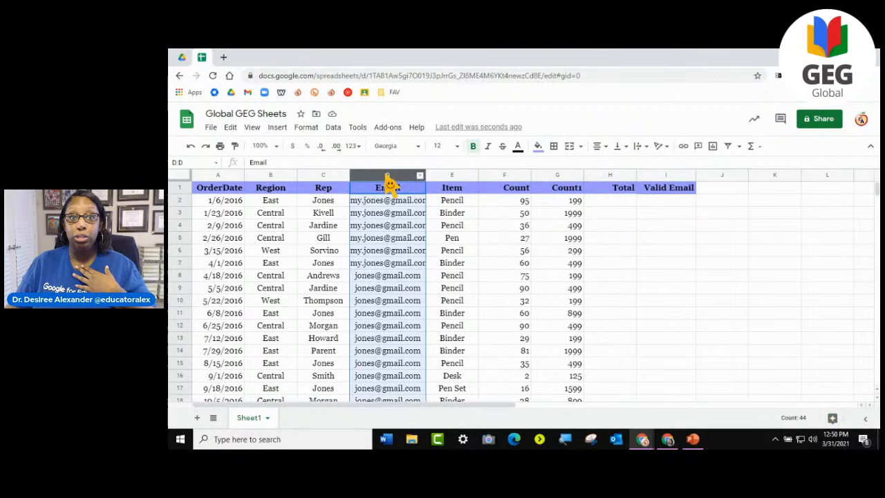
right_click(390, 175)
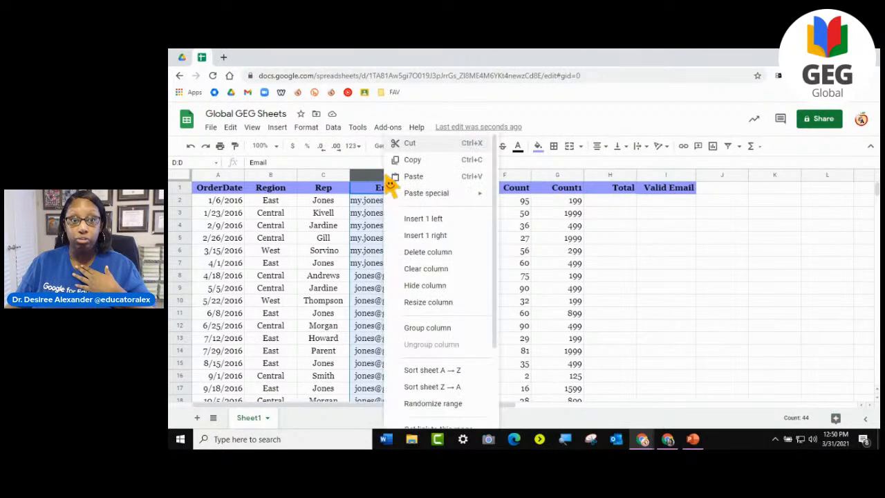
click(421, 223)
- Enter the combined region and rep for the first two rows in D2:D3, start the third, accept the Smart Fill suggestion, and review the filled column
click(385, 201)
text(East Jones)
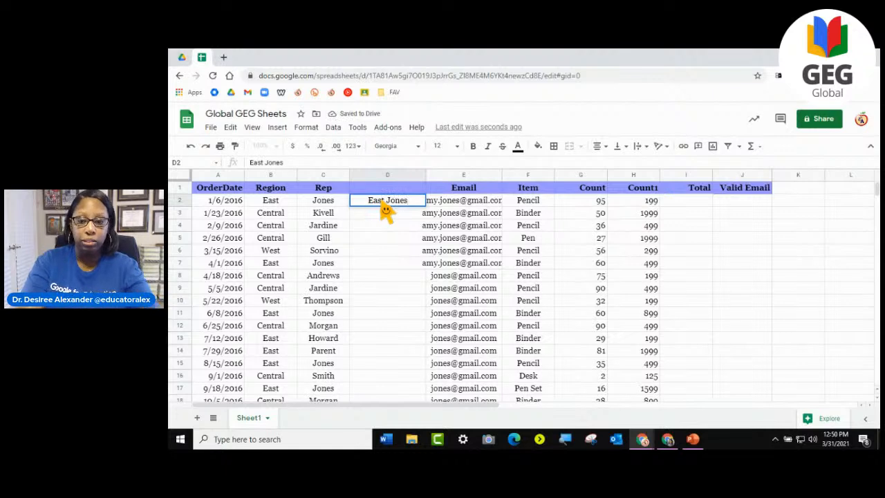
key(Return)
text(Central Kivell)
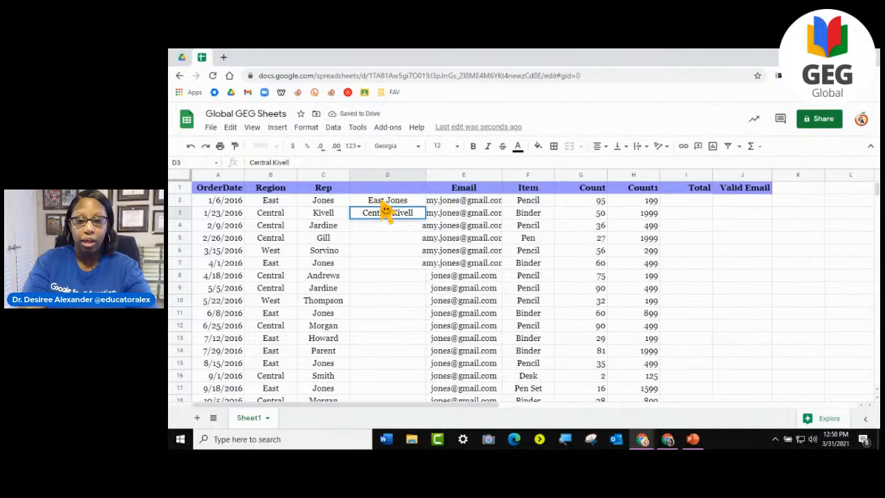
key(Return)
text(Central Jardine)
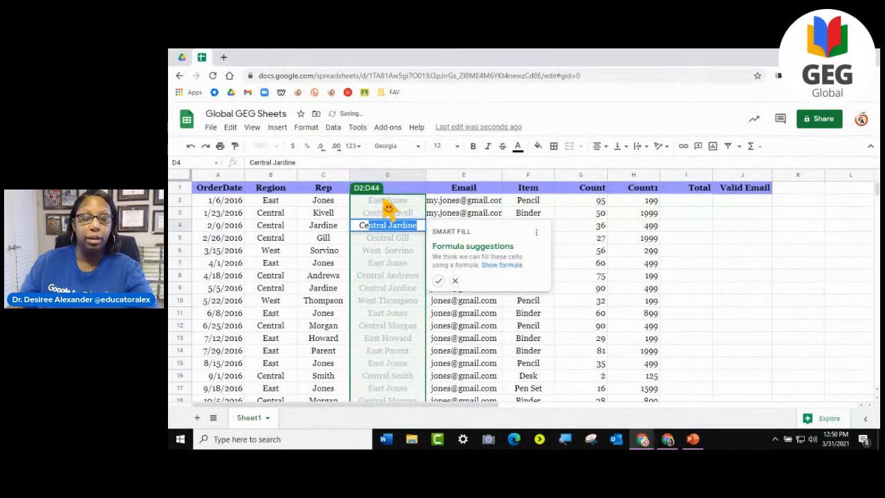
click(438, 280)
drag(387, 205, 476, 396)
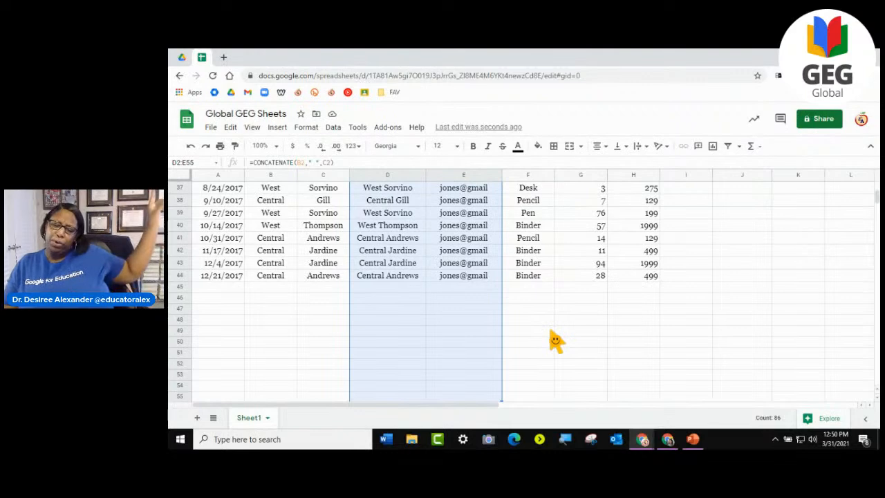
click(451, 276)
scroll(448, 278, up, 5)
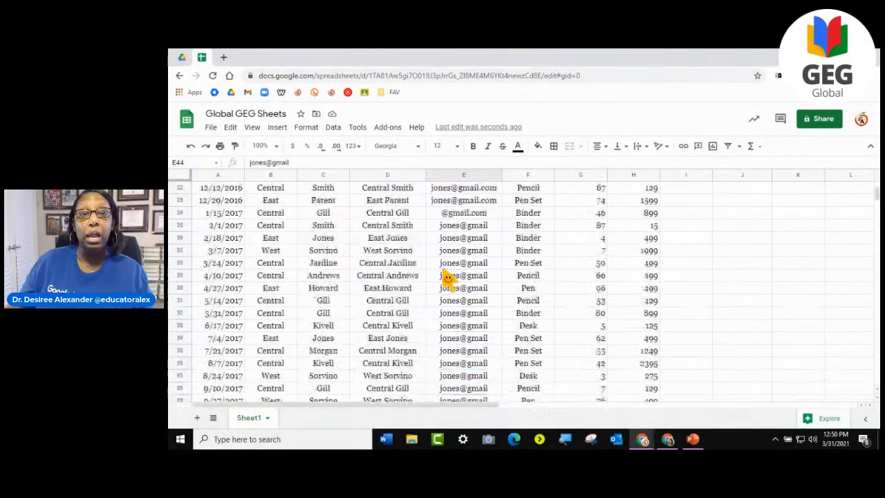
scroll(448, 278, up, 10)
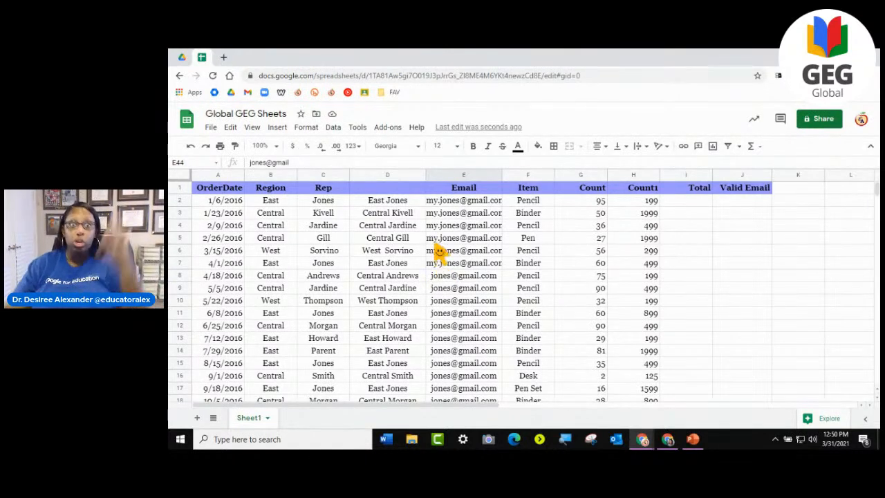
- Delete column D, which holds the combined region and rep entries
click(392, 177)
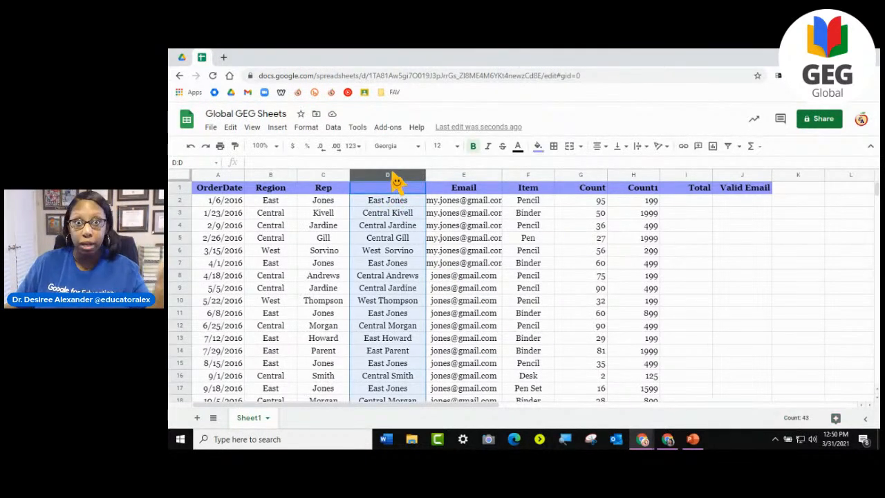
right_click(395, 178)
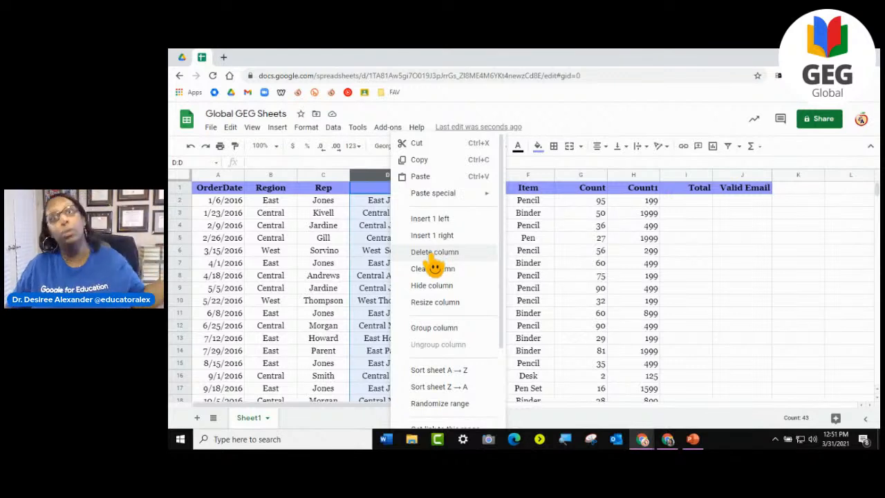
click(433, 254)
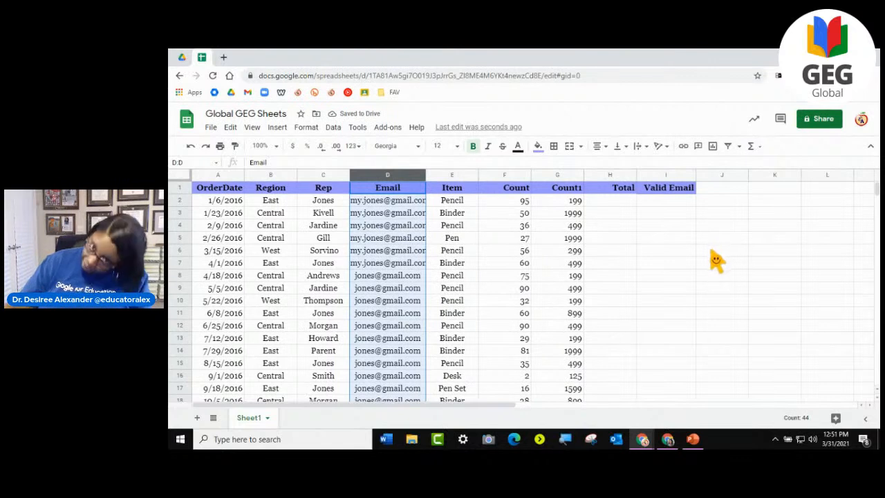
click(681, 250)
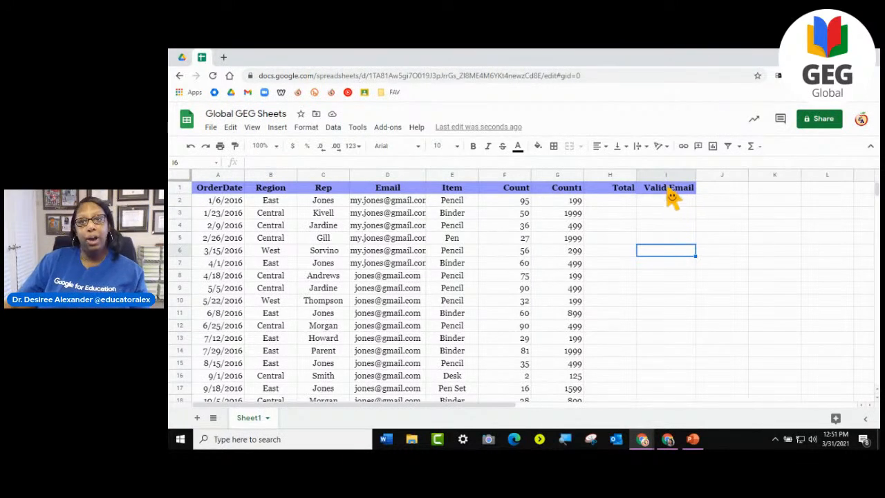
- Widen the Email column to fit its longest address
click(672, 189)
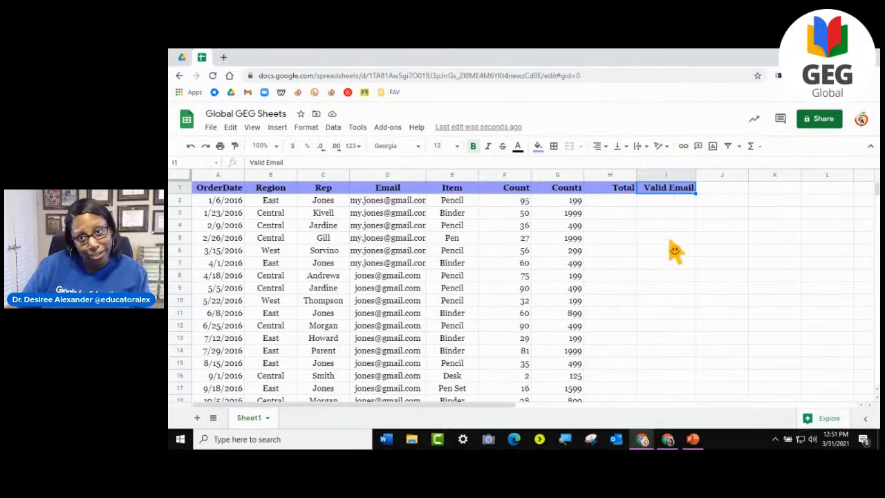
click(671, 204)
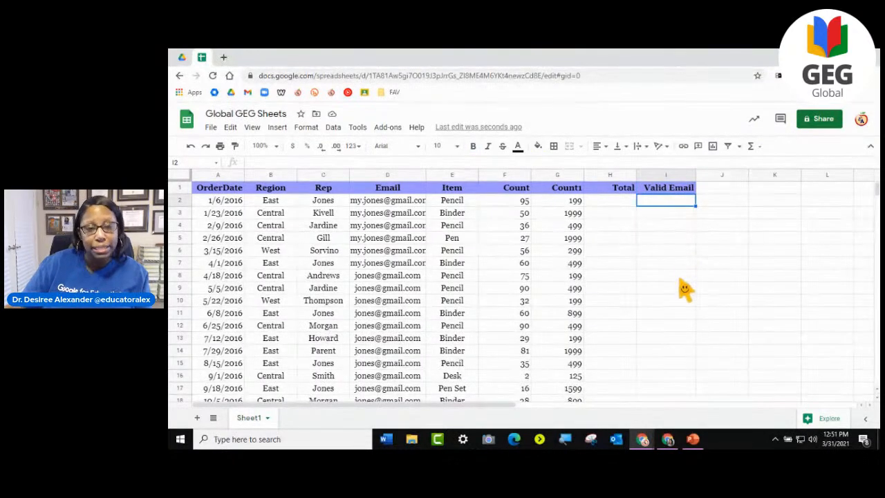
scroll(377, 252, down, 12)
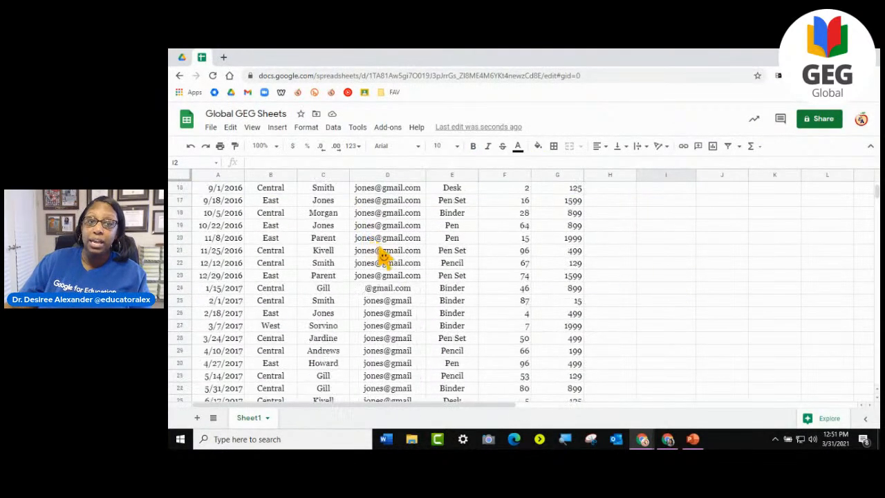
scroll(398, 273, up, 12)
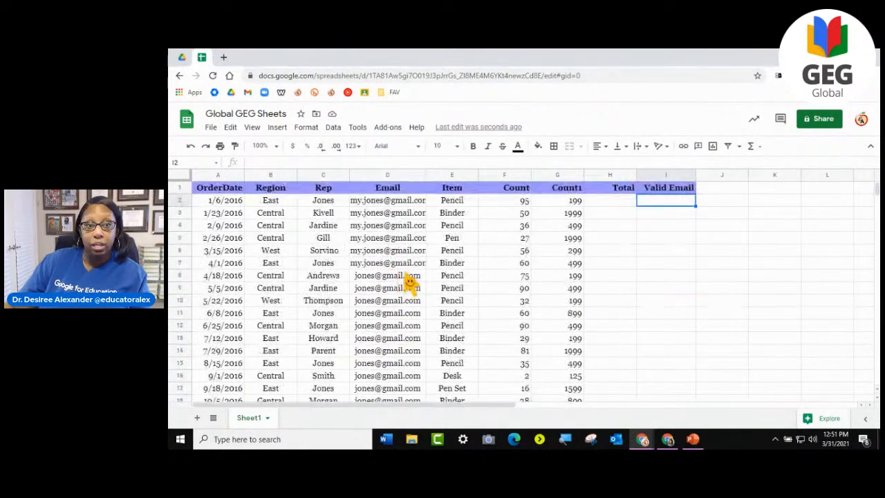
click(376, 225)
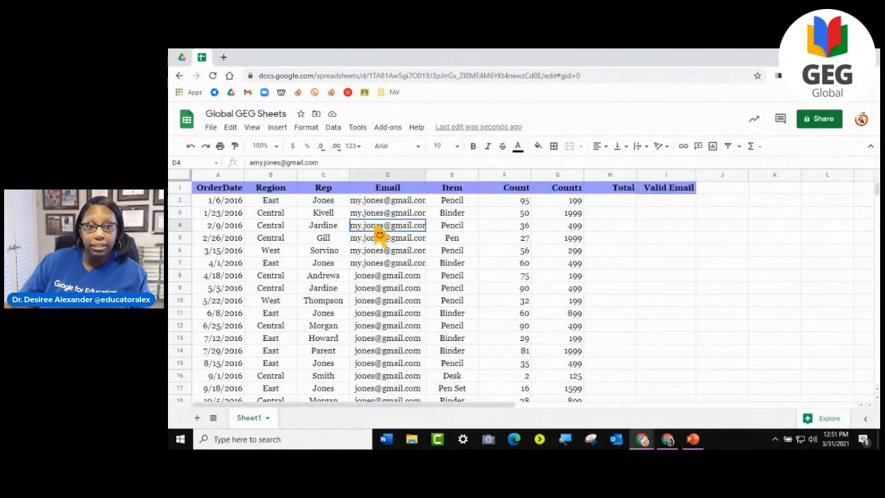
double_click(426, 177)
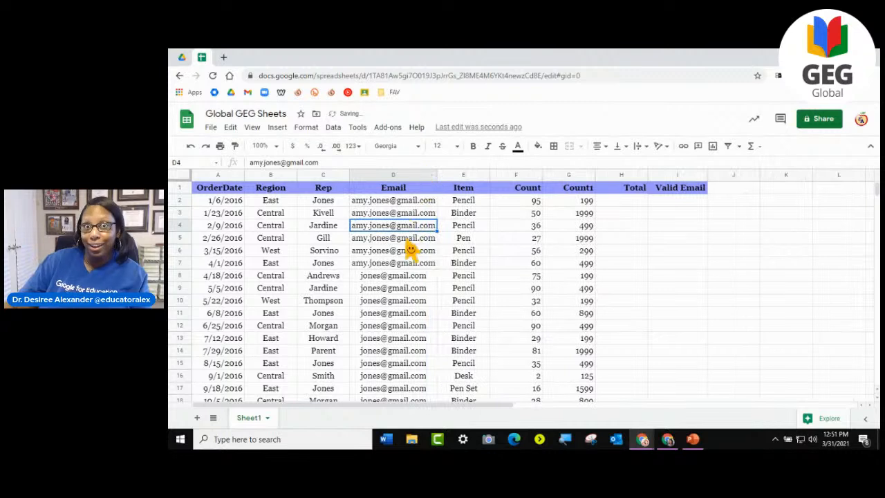
- Examine the addresses down the Email column for incomplete or malformed entries
key(Up)
key(Up)
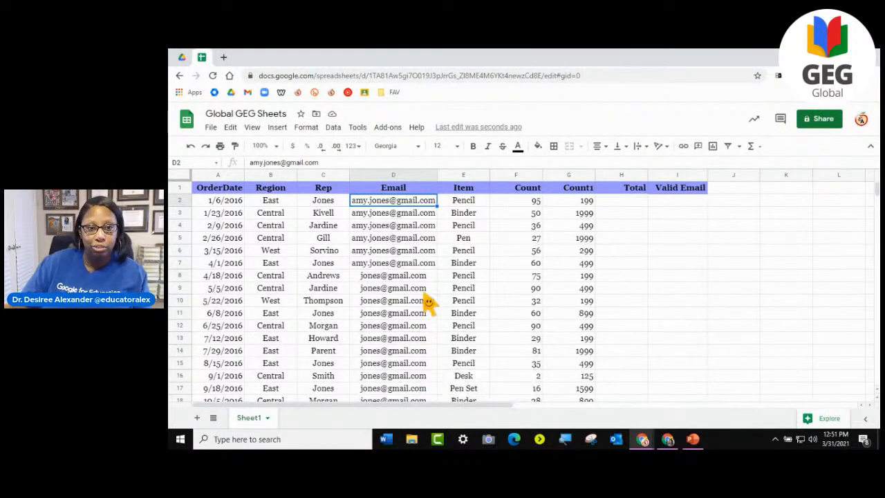
scroll(368, 287, down, 5)
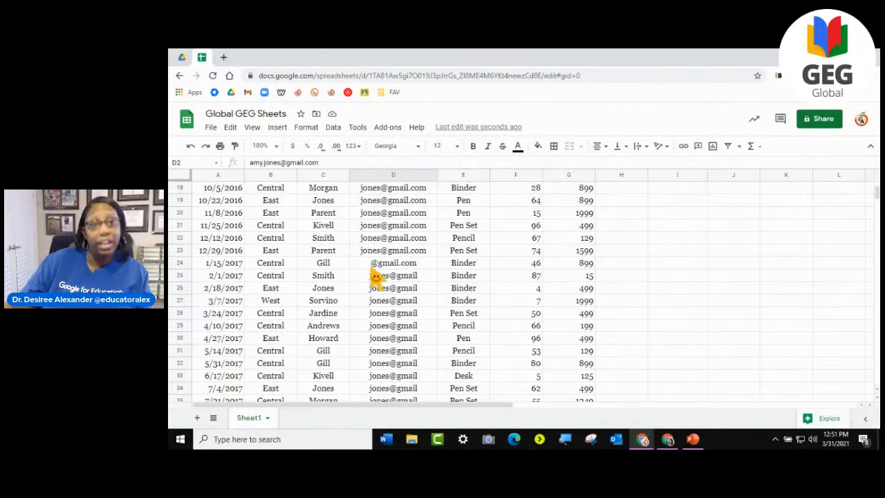
scroll(420, 313, down, 5)
scroll(419, 312, up, 4)
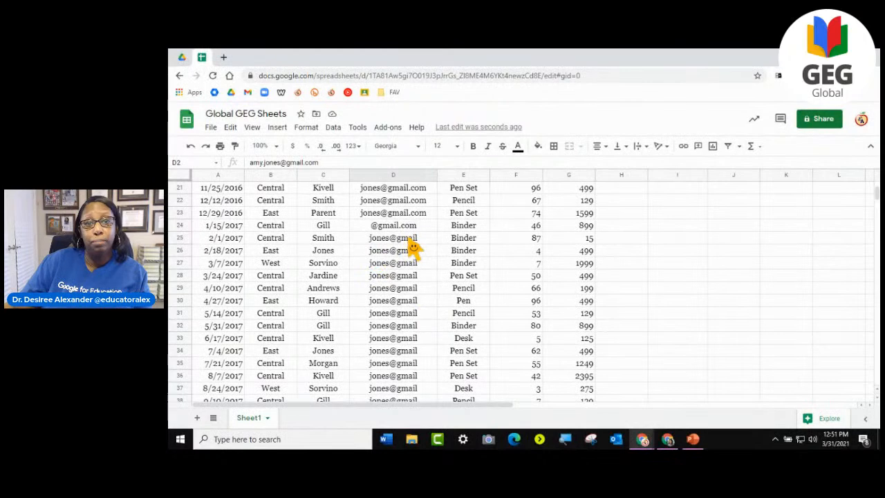
scroll(424, 283, up, 7)
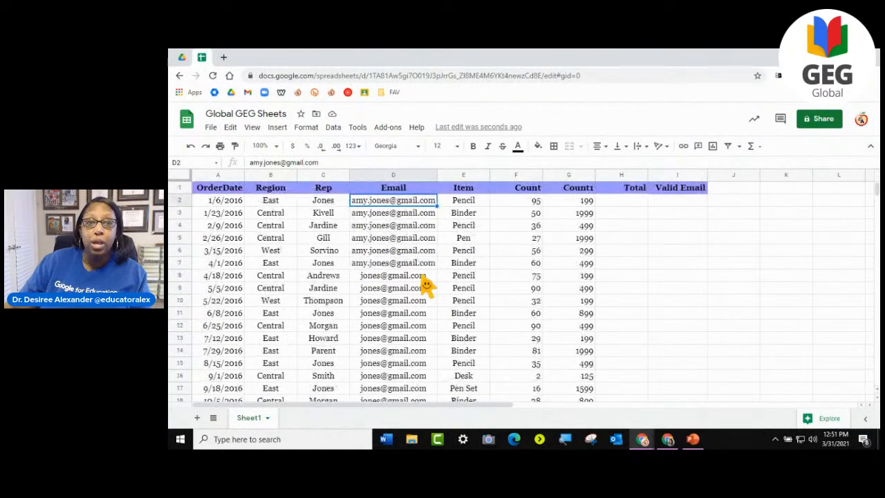
scroll(420, 251, down, 18)
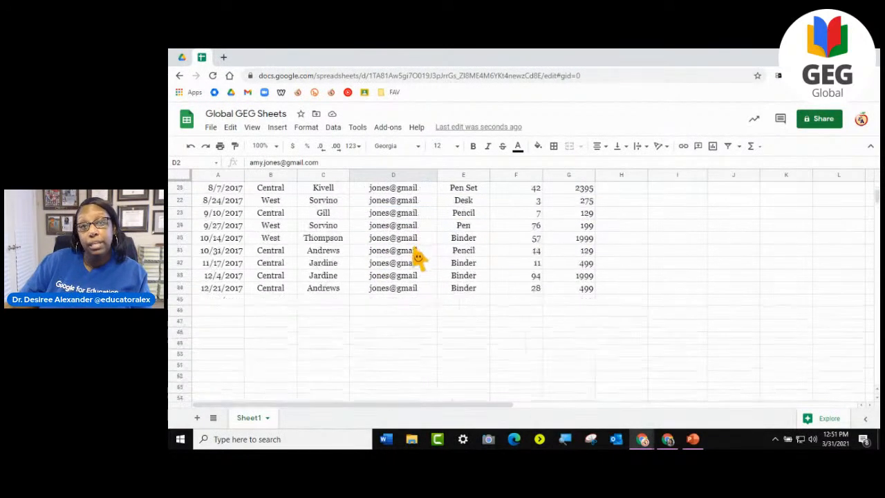
scroll(417, 256, up, 7)
scroll(416, 256, up, 10)
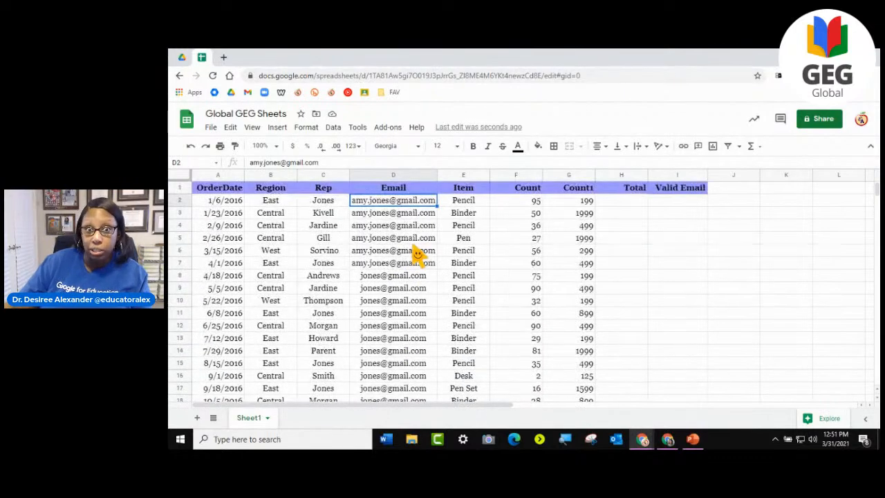
- Enter the formula =ISEMAIL(D2:D44) in cell I2 of the Valid Email column
click(674, 202)
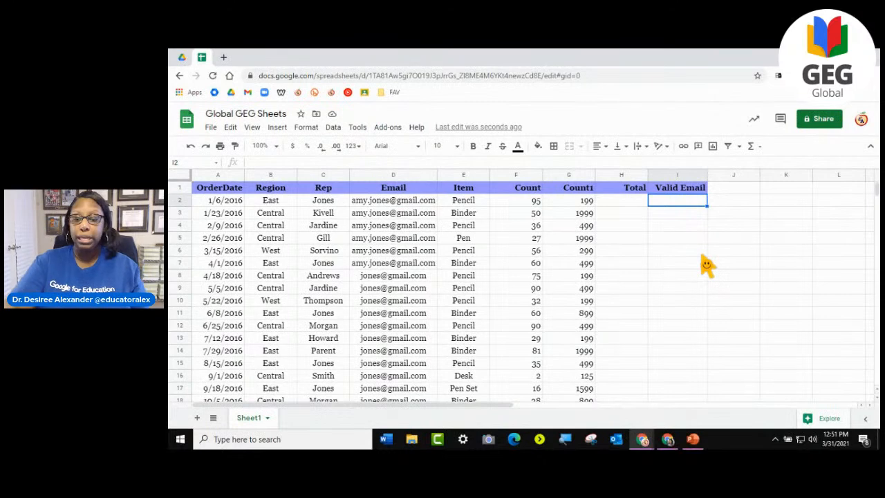
key(Page_Down)
key(Page_Up)
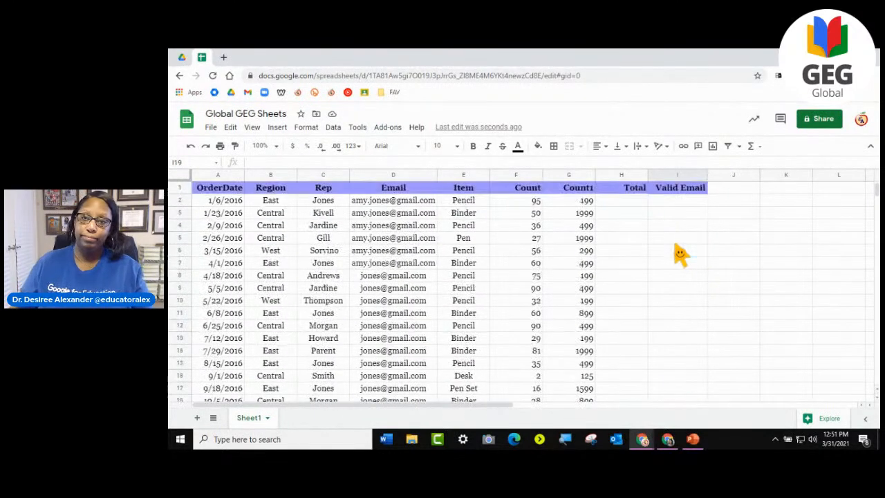
text(=)
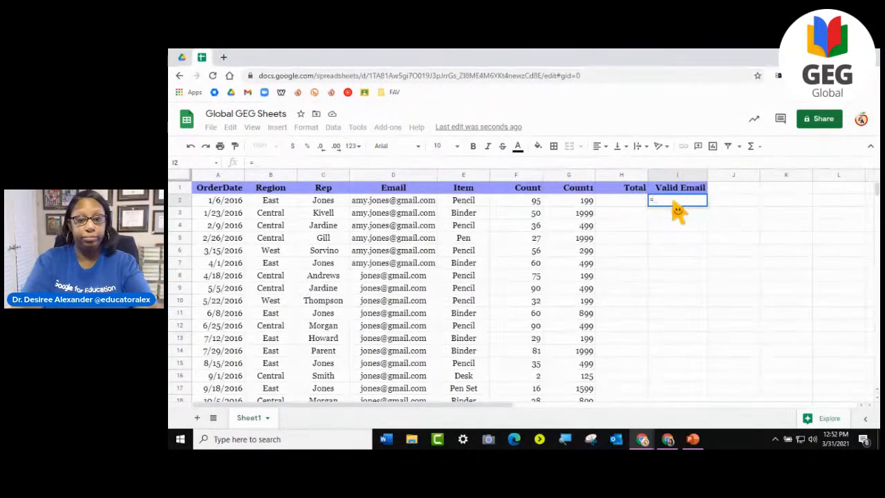
text(Is)
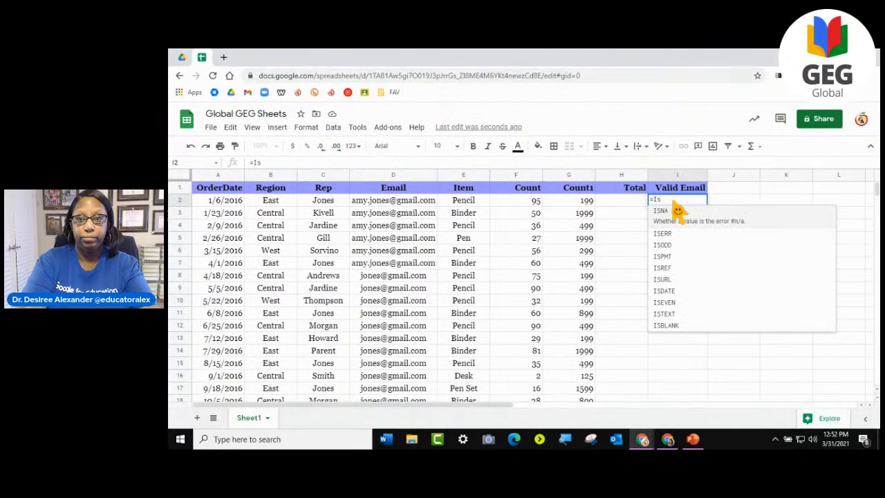
text(Email)
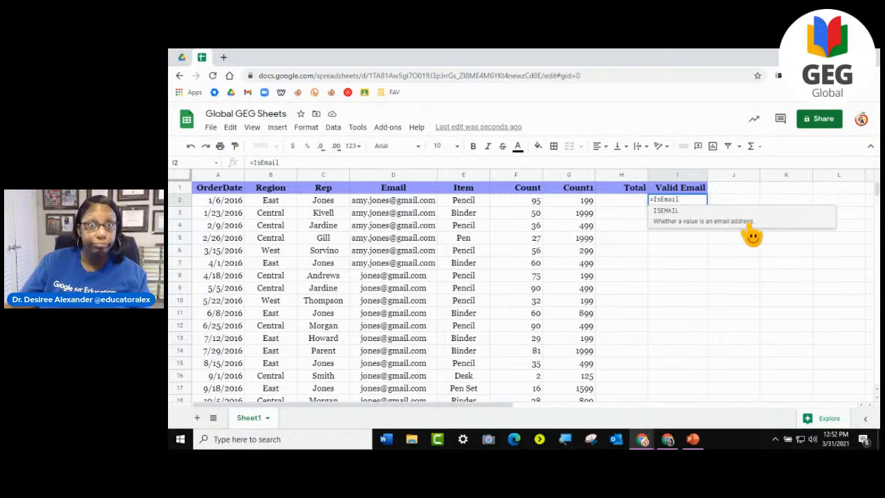
click(683, 224)
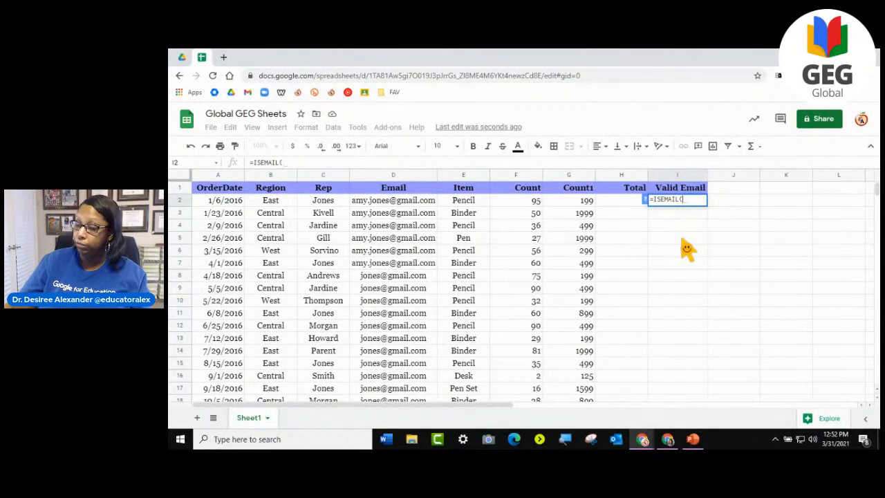
drag(390, 202, 396, 315)
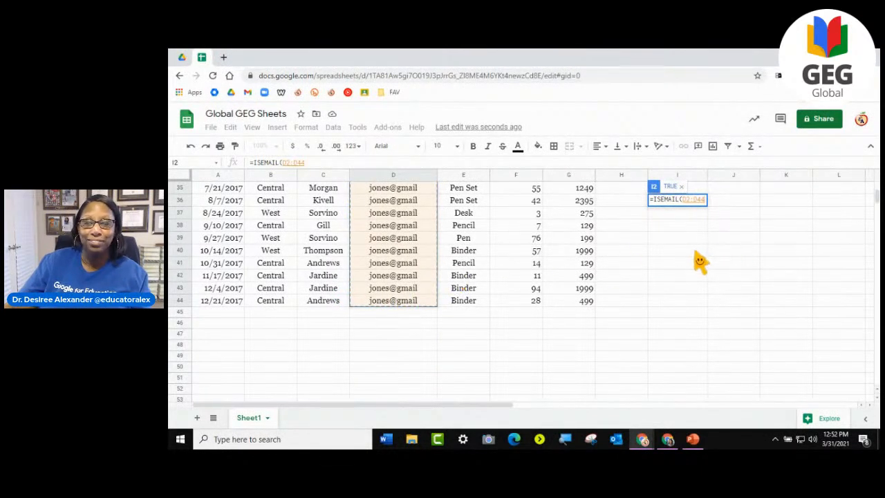
scroll(700, 261, up, 10)
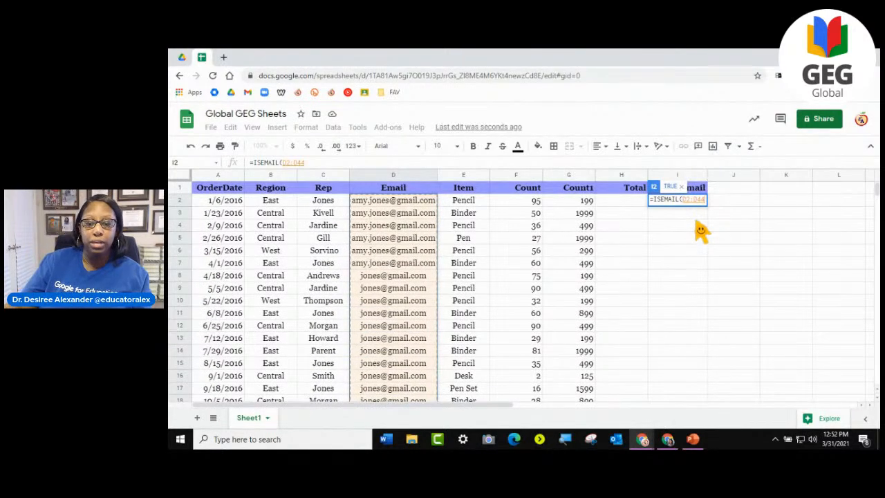
text())
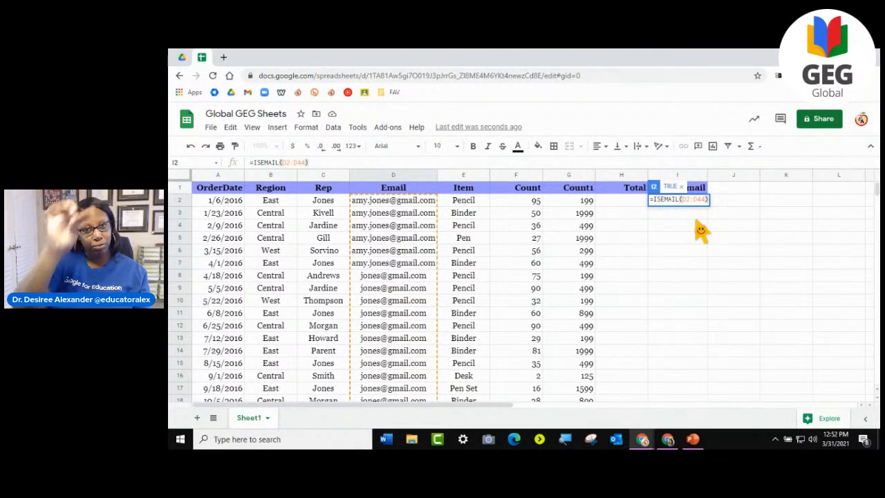
key(Return)
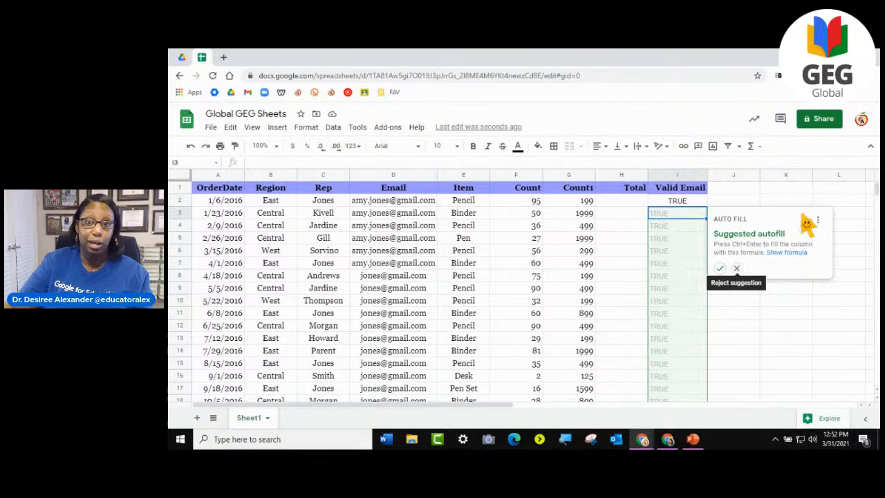
- Reject the suggested autofill and fill the ISEMAIL formula from I2 down to I44
click(736, 269)
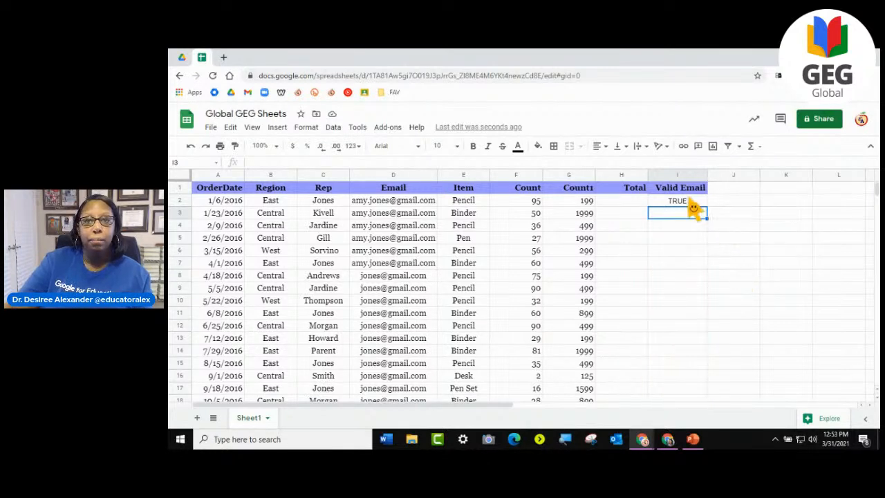
click(693, 202)
drag(709, 213, 676, 355)
scroll(719, 318, up, 10)
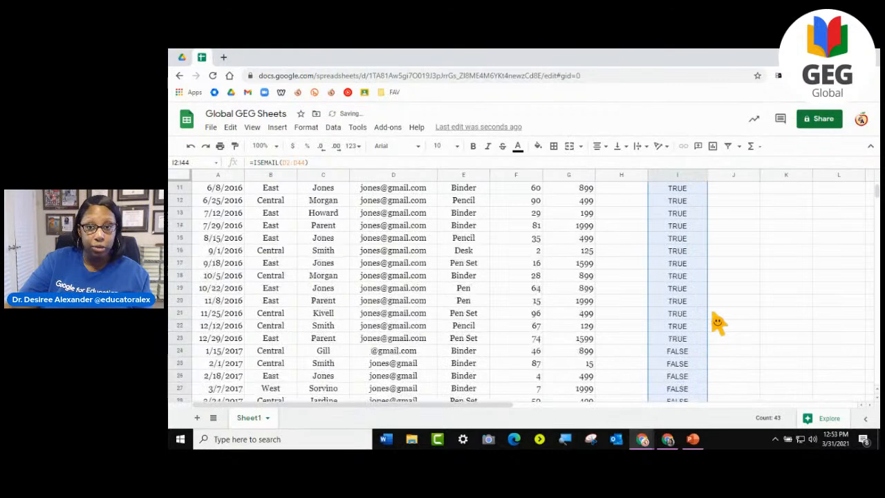
- Compare the Valid Email results with the addresses in the Email column down to row 44
click(681, 213)
scroll(685, 204, down, 6)
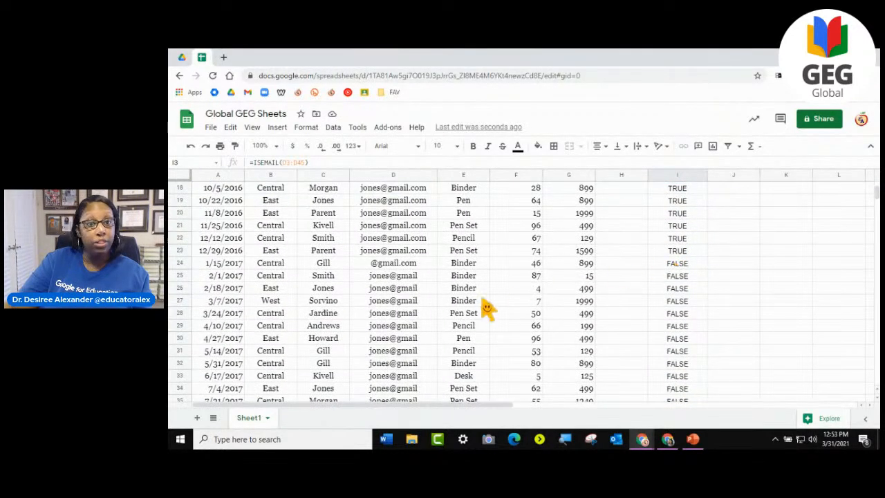
click(405, 277)
click(405, 302)
click(407, 351)
click(678, 263)
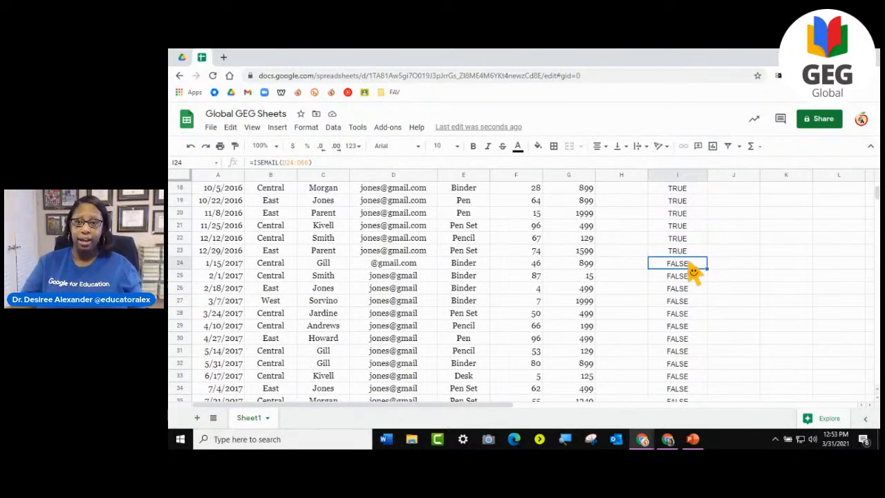
scroll(701, 316, down, 5)
scroll(703, 318, up, 5)
scroll(704, 318, down, 4)
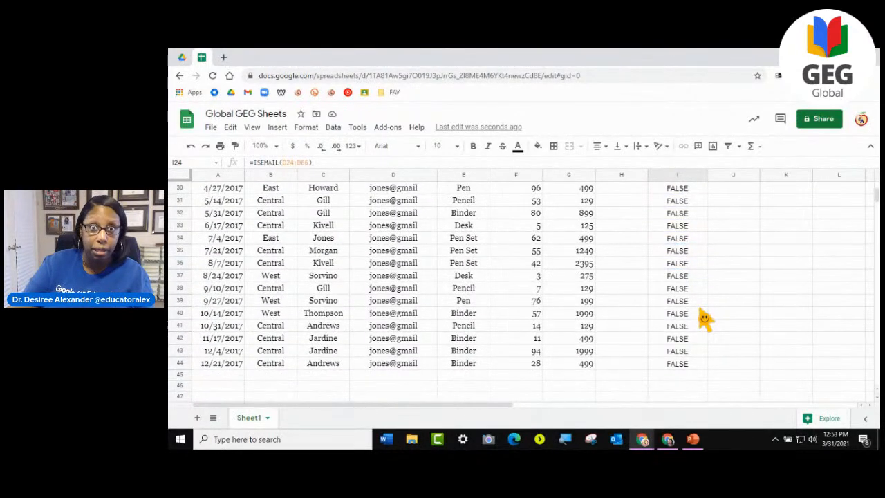
scroll(704, 318, up, 5)
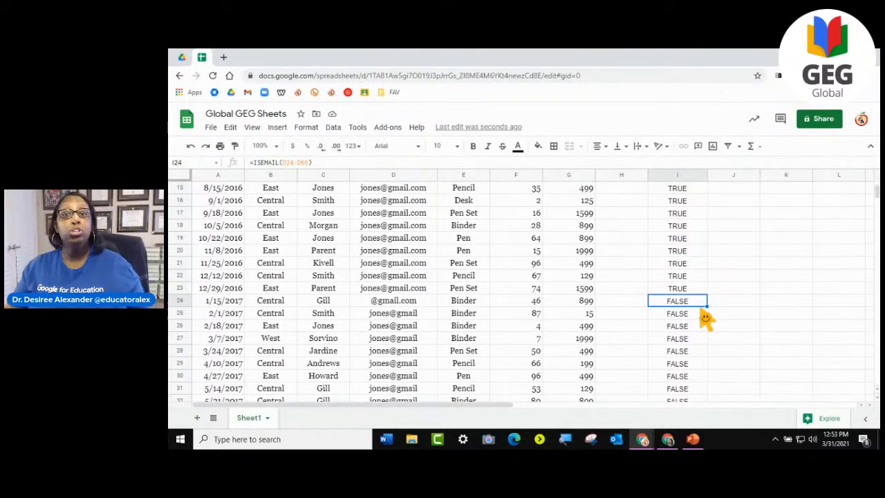
scroll(691, 319, up, 5)
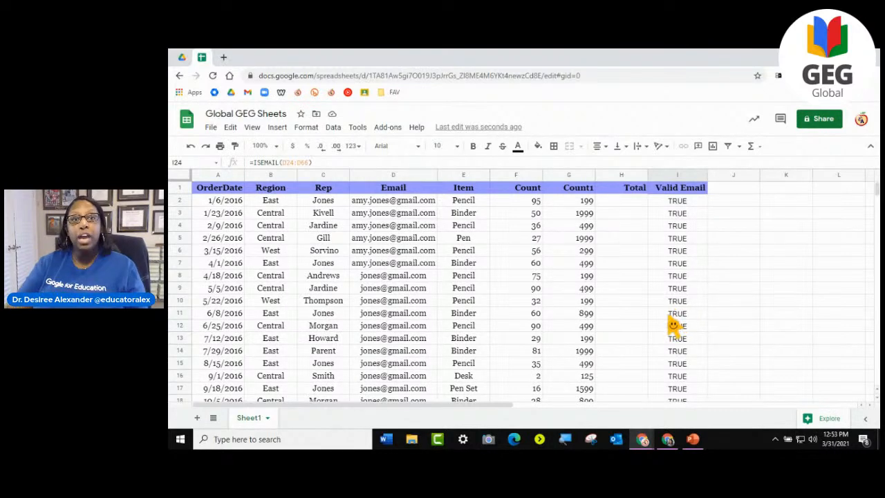
scroll(681, 325, down, 5)
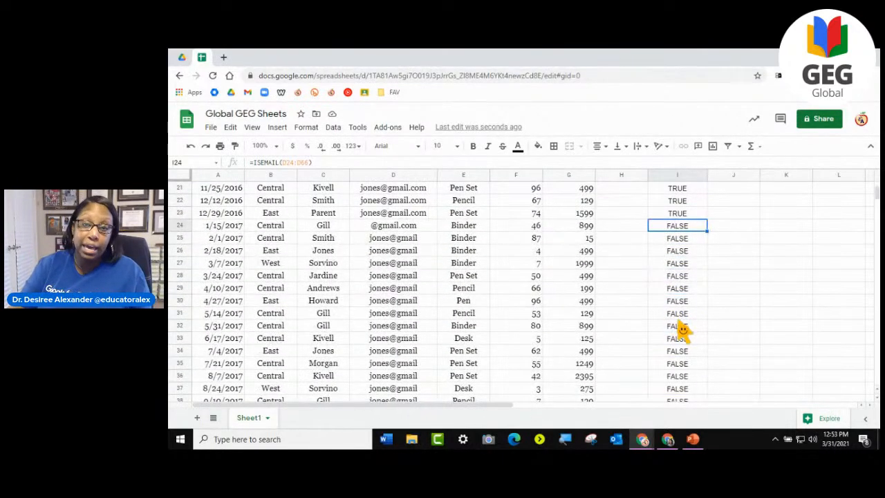
scroll(681, 330, down, 4)
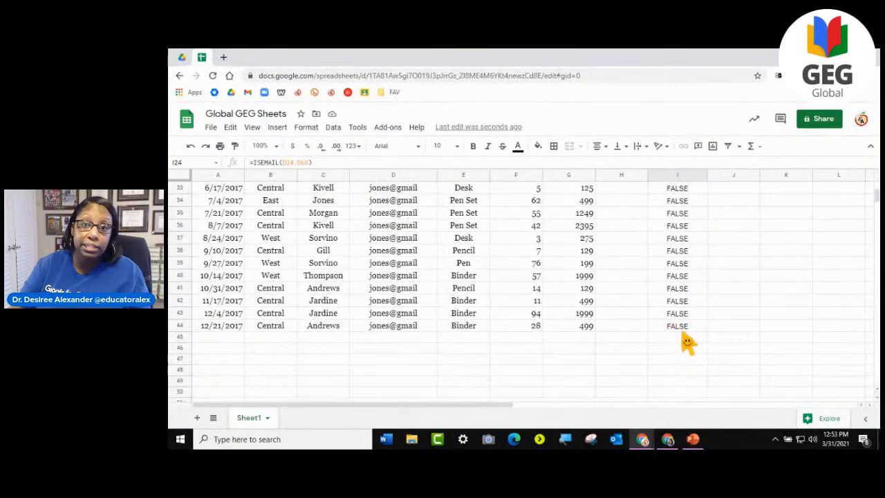
click(396, 227)
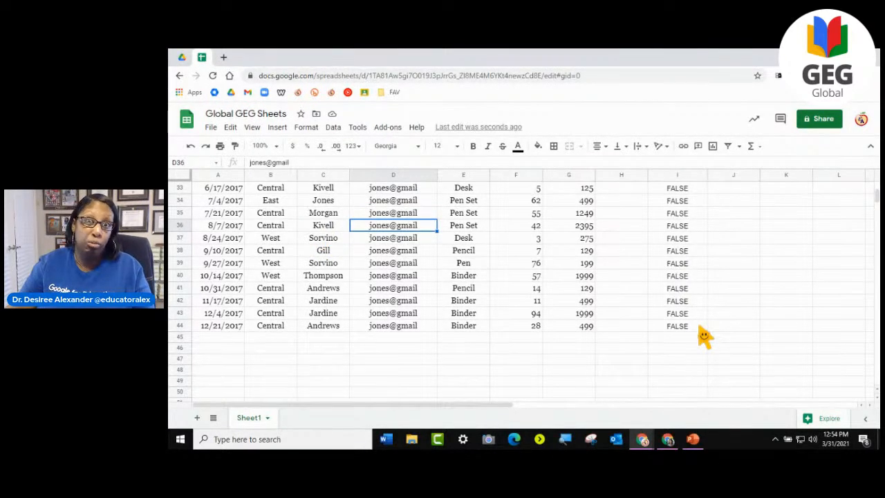
- Clear the ISEMAIL formulas from I2:I44 and select the empty cell J2
scroll(703, 337, up, 10)
drag(677, 200, 691, 348)
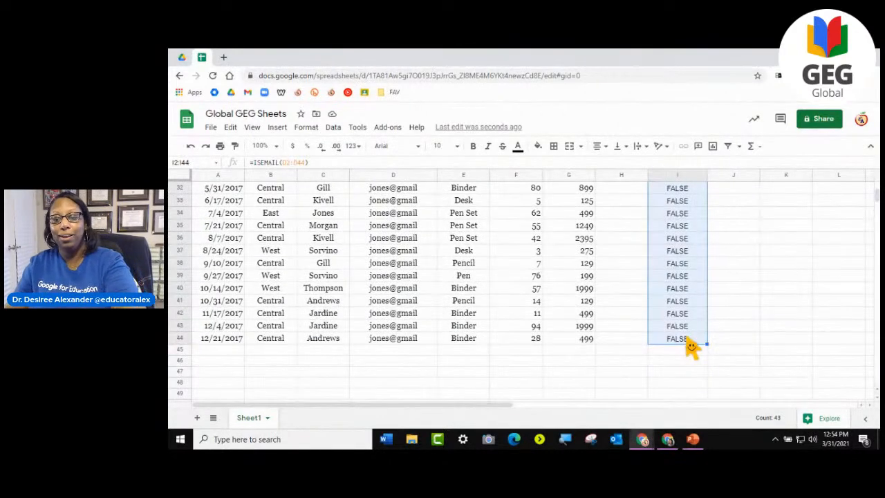
key(Delete)
scroll(721, 282, up, 10)
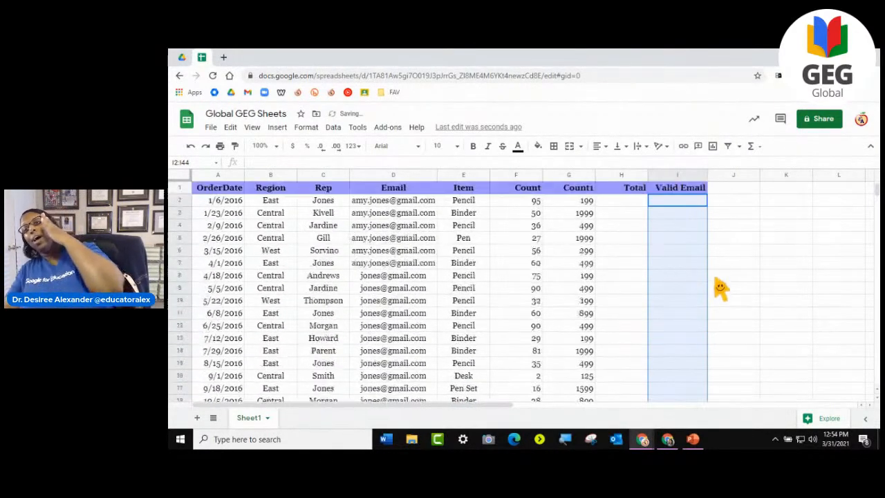
click(734, 202)
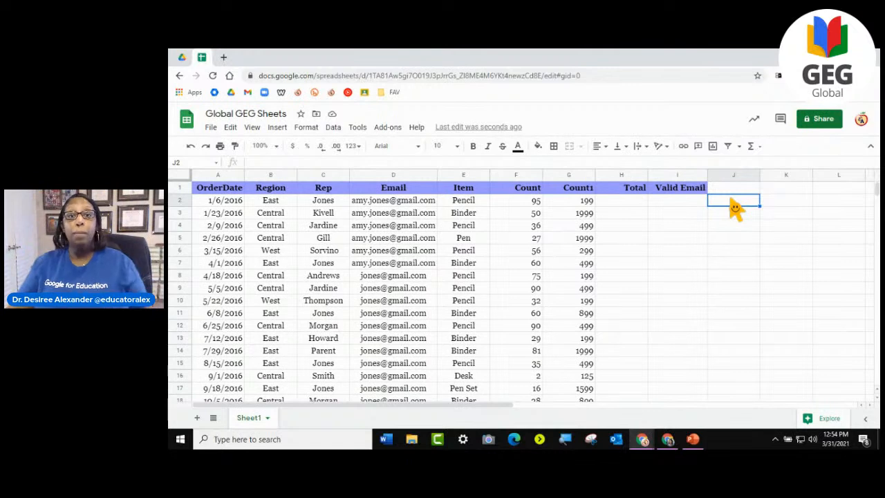
click(461, 216)
click(460, 229)
click(460, 239)
click(457, 266)
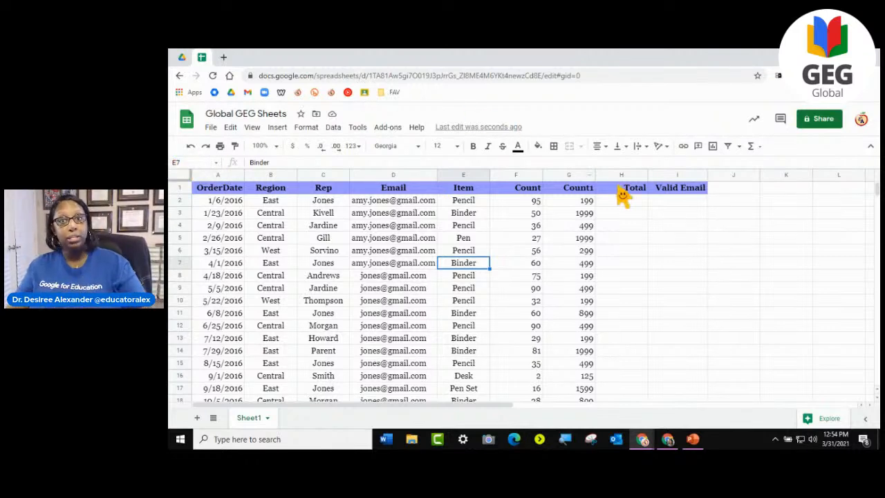
click(676, 206)
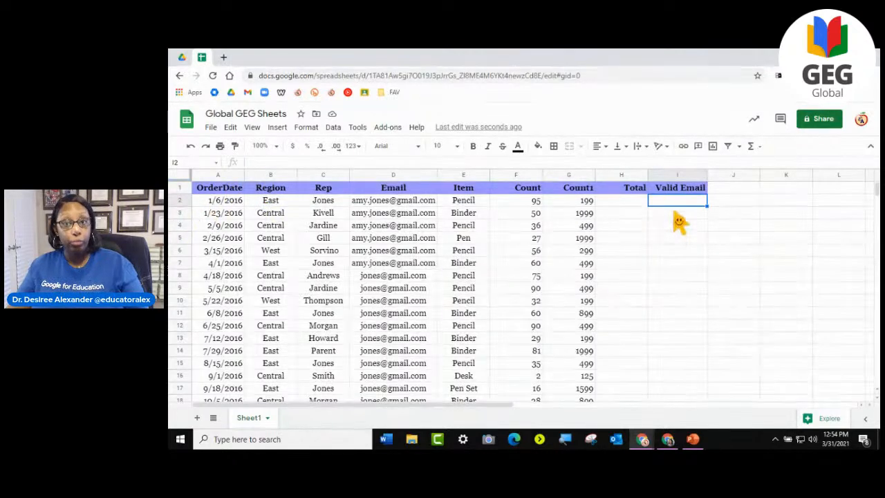
click(676, 214)
click(736, 187)
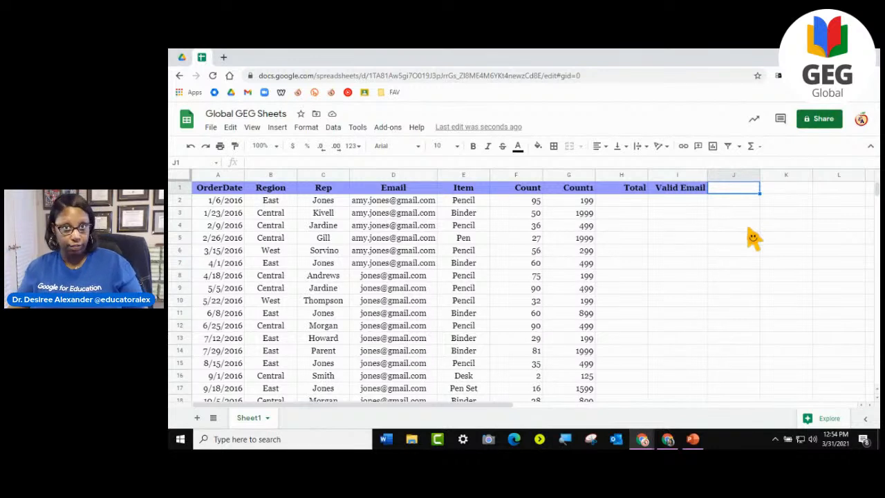
click(747, 207)
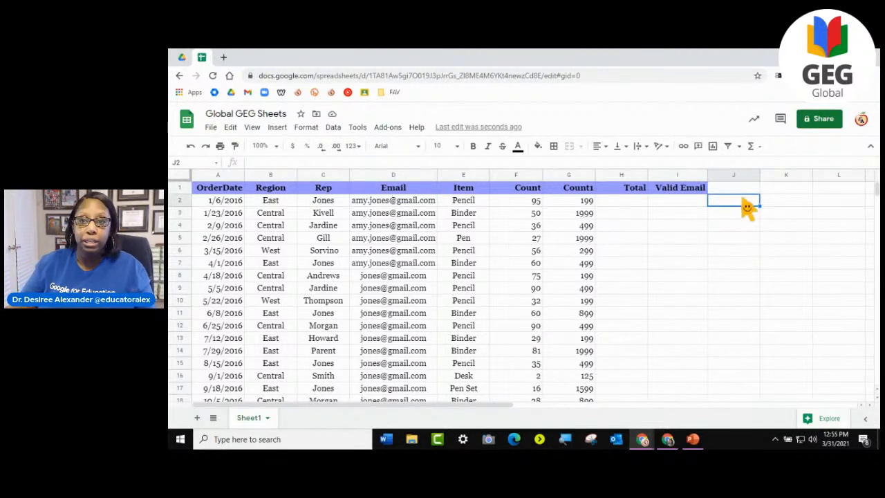
- Insert one blank column to the left of the OrderDate column
click(209, 175)
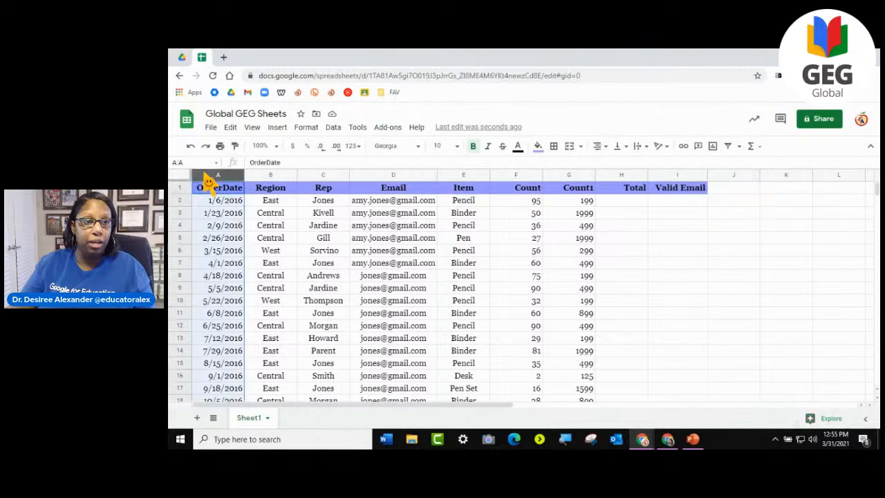
right_click(210, 181)
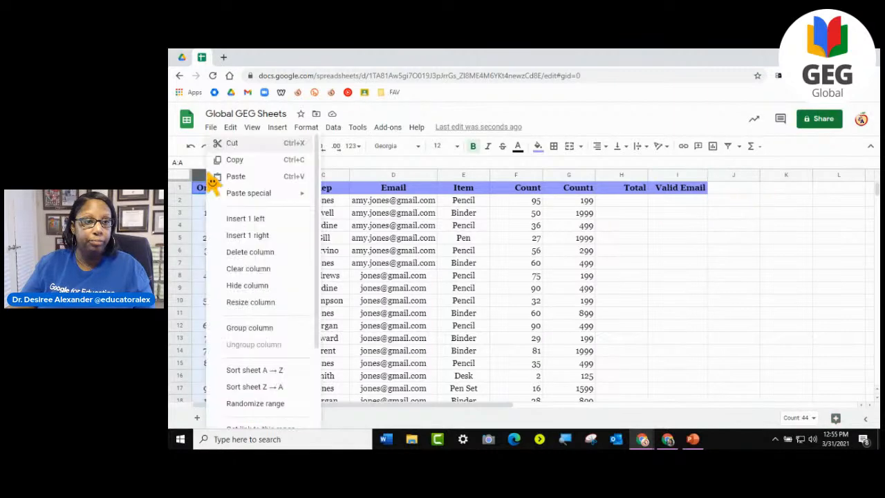
click(246, 221)
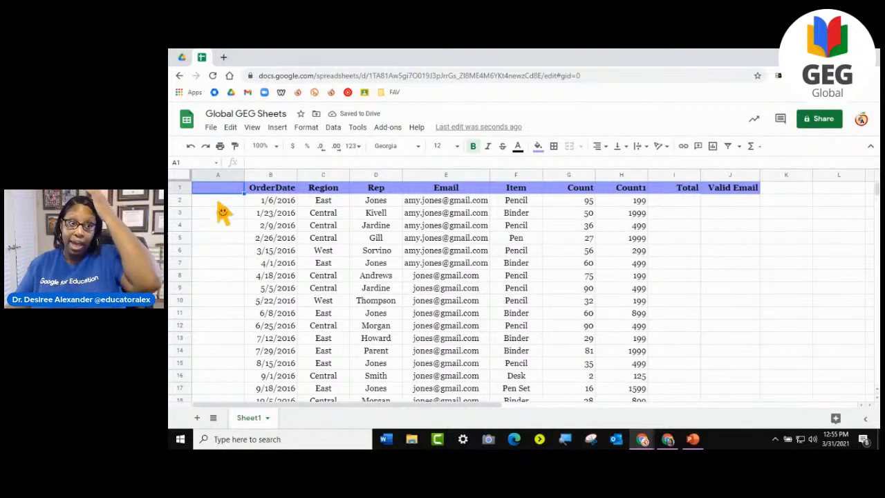
- Enter the numbers 1, 2 and 3 in cells A2 to A4 of the blank first column
click(222, 202)
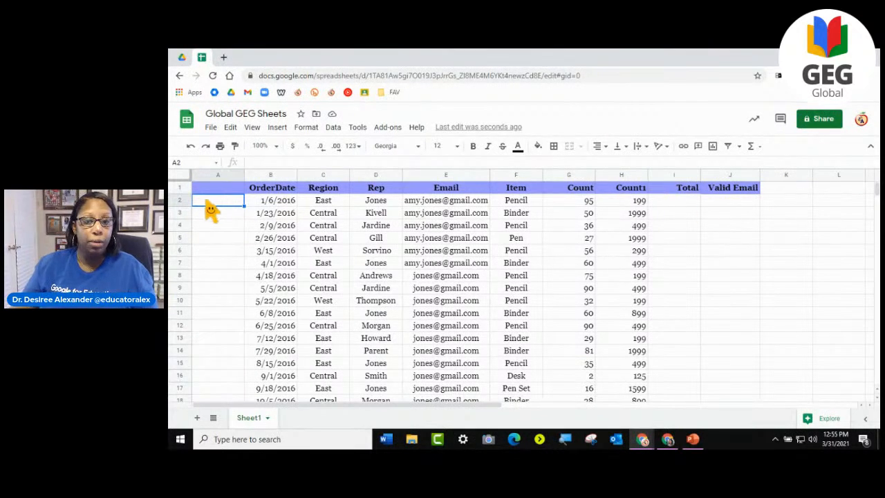
text(1)
key(Return)
text(2)
key(Return)
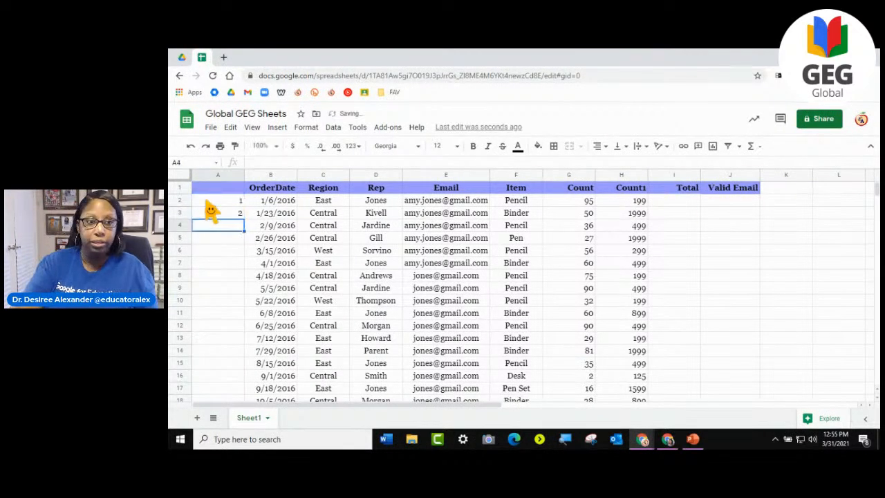
text(3)
key(Return)
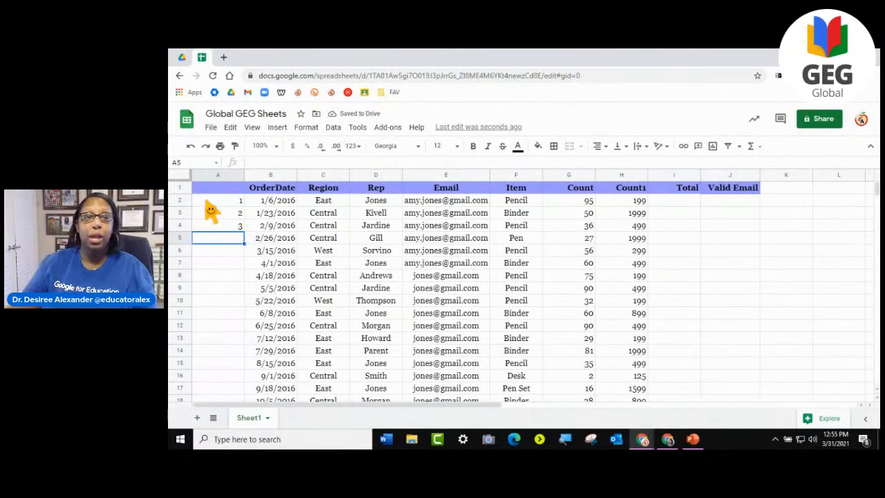
- Continue the number series from A2:A4 down to A15 with the fill handle
click(221, 201)
click(221, 215)
click(222, 228)
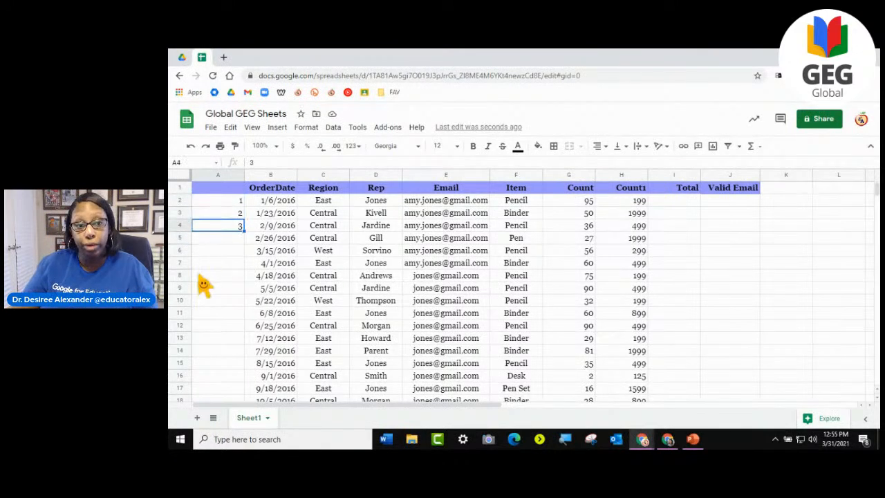
click(228, 201)
shift+click(225, 226)
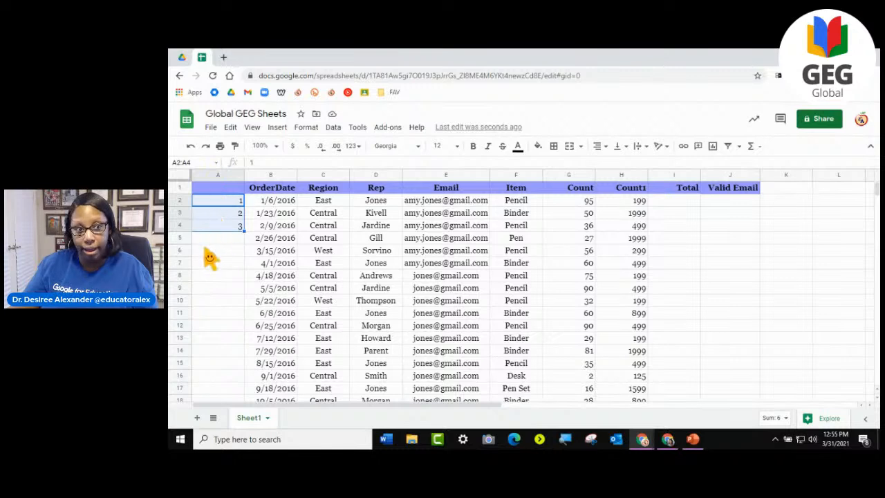
drag(243, 233, 245, 370)
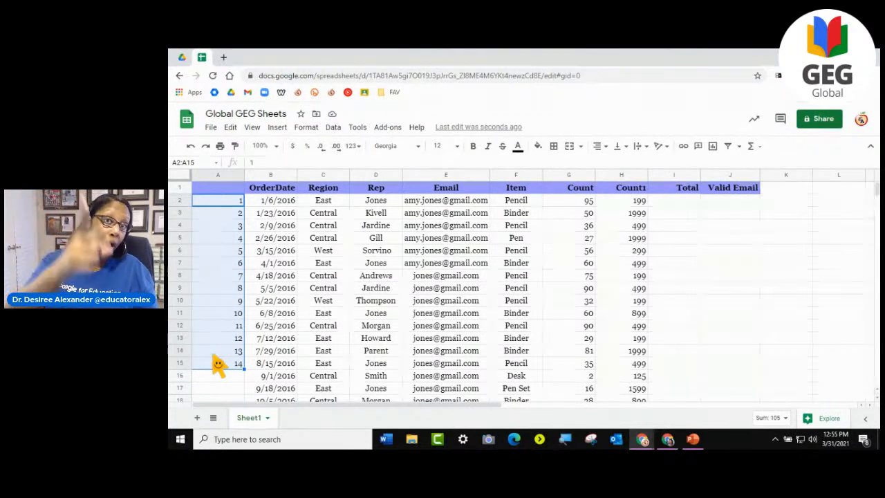
- Enter 100 in each of the cells I2 to I5 of the Total column
click(669, 202)
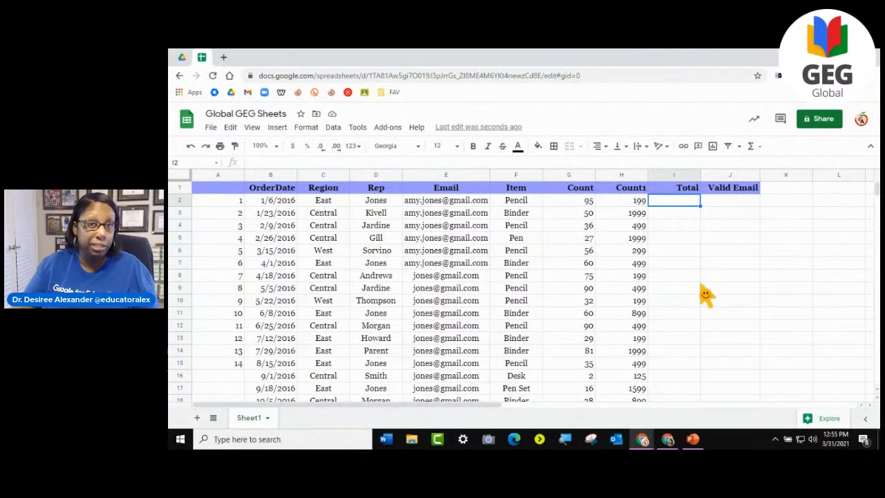
text(100)
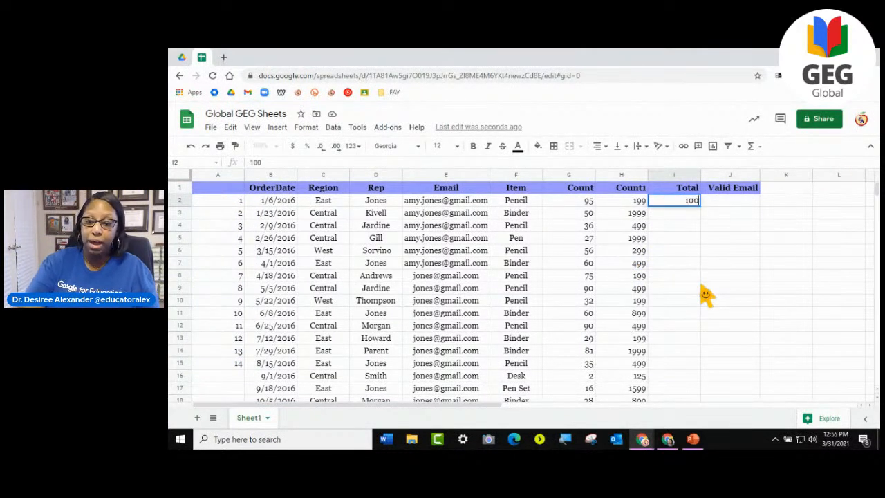
key(Return)
text(100)
key(Return)
text(100)
key(Return)
text(10)
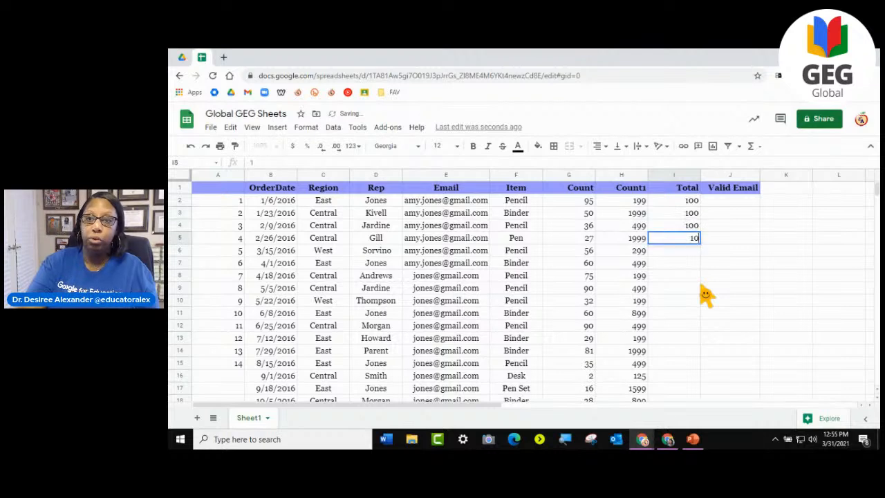
text(0)
key(Return)
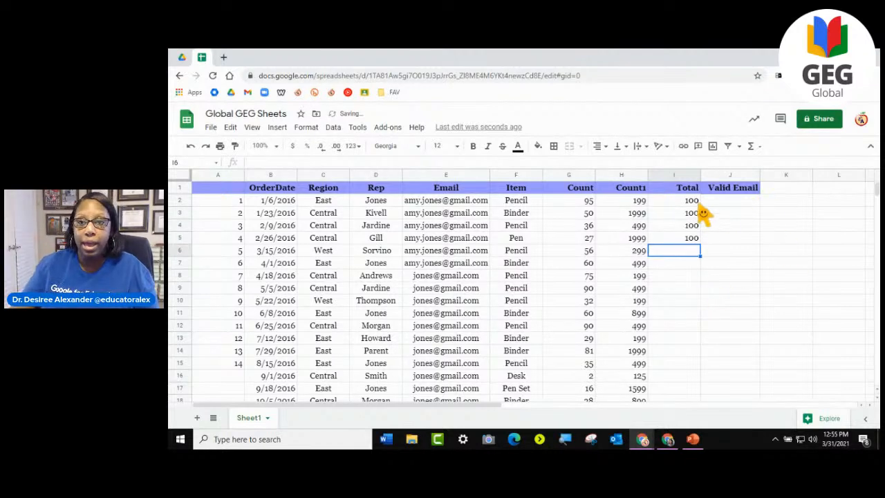
- Fill the repeated value 100 from I2:I5 down the Total column to I26
drag(694, 202, 696, 242)
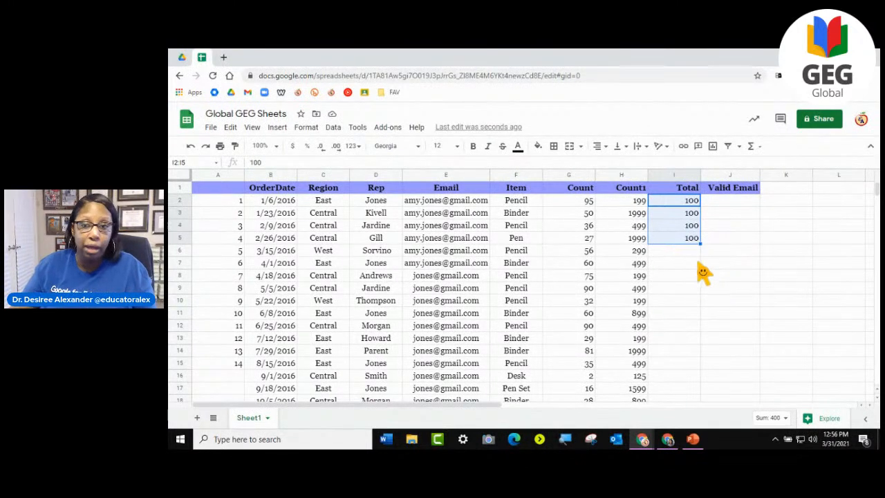
drag(702, 250, 713, 367)
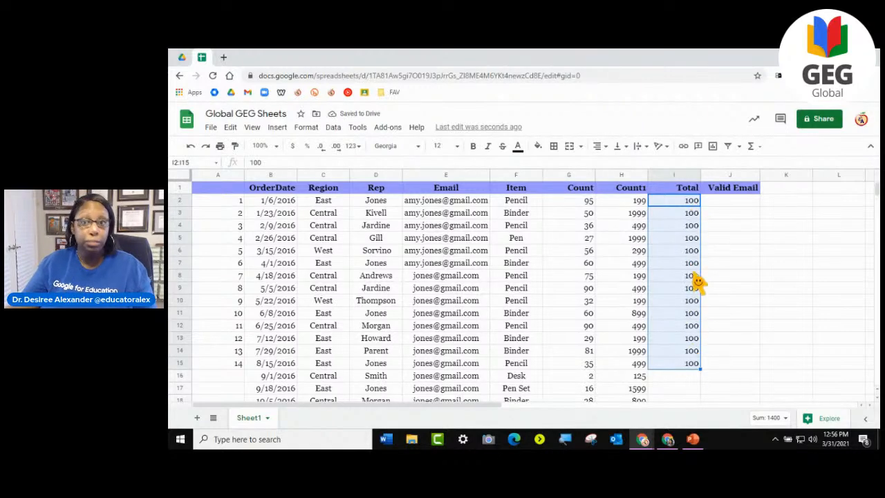
scroll(700, 368, down, 4)
drag(700, 220, 710, 373)
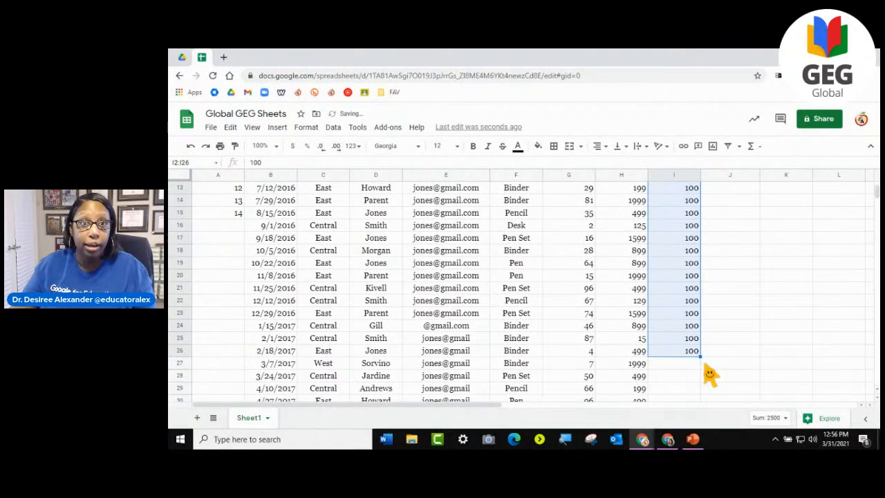
scroll(261, 251, up, 4)
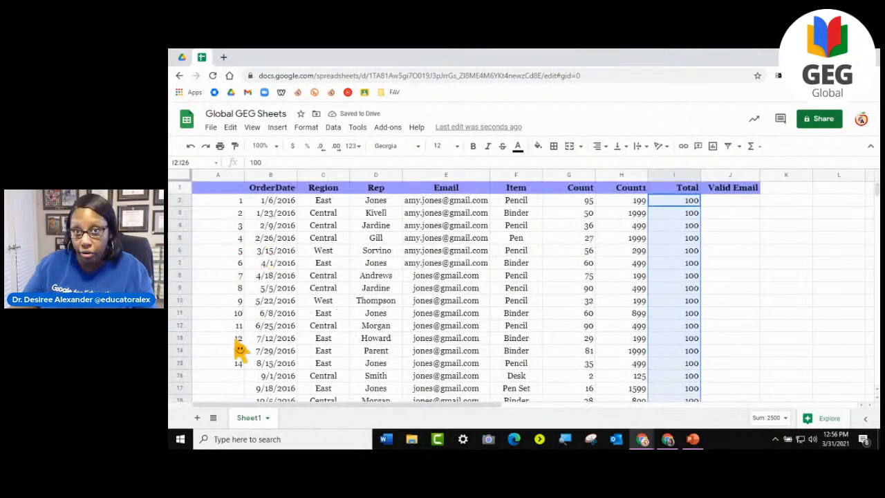
- Compare the filled number series in column A with the repeated values in the Total column
click(223, 202)
click(222, 213)
click(221, 228)
click(223, 252)
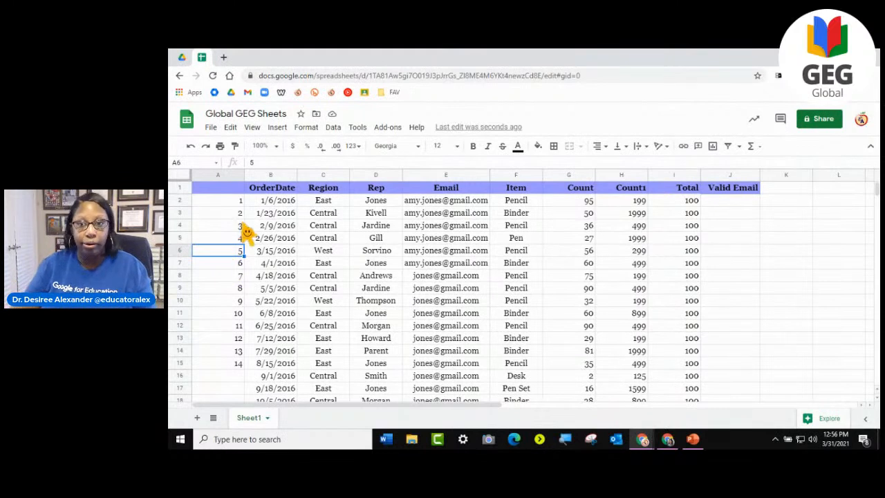
click(690, 202)
click(689, 213)
click(688, 238)
click(686, 263)
click(691, 313)
scroll(719, 381, down, 3)
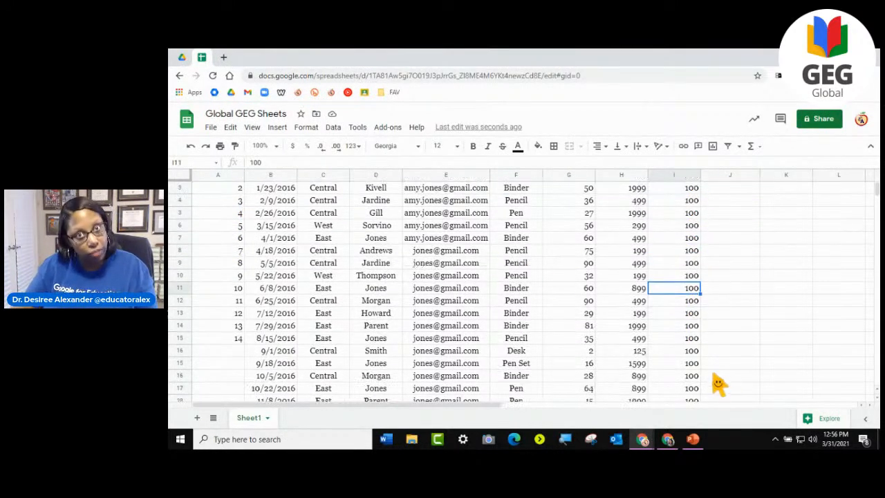
scroll(716, 377, down, 2)
scroll(245, 315, up, 5)
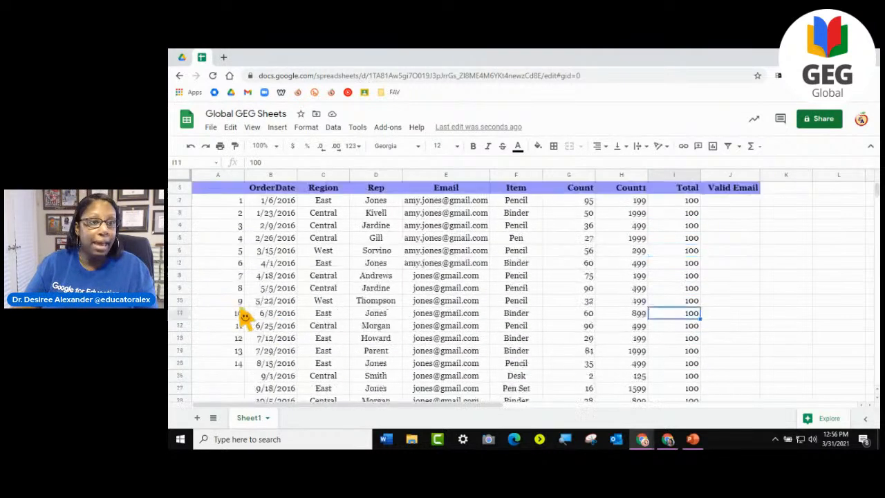
- Delete the numbered column A so that OrderDate is the first column
drag(220, 365, 204, 215)
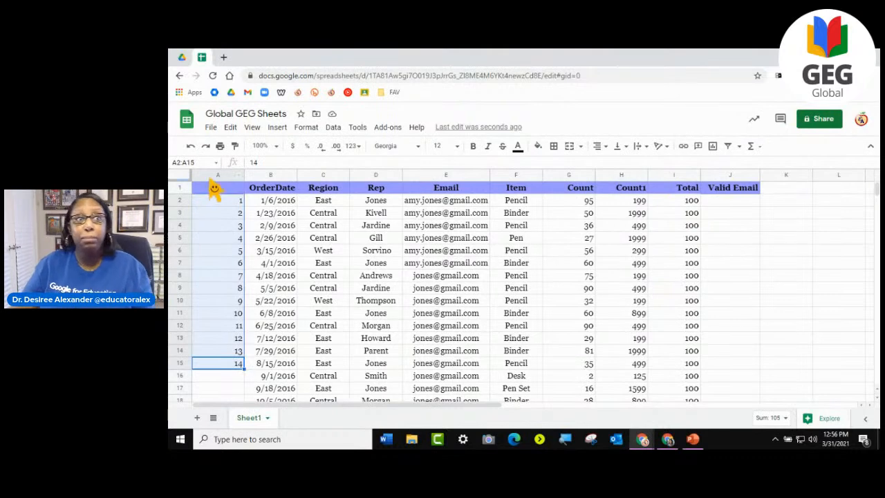
click(216, 177)
right_click(215, 176)
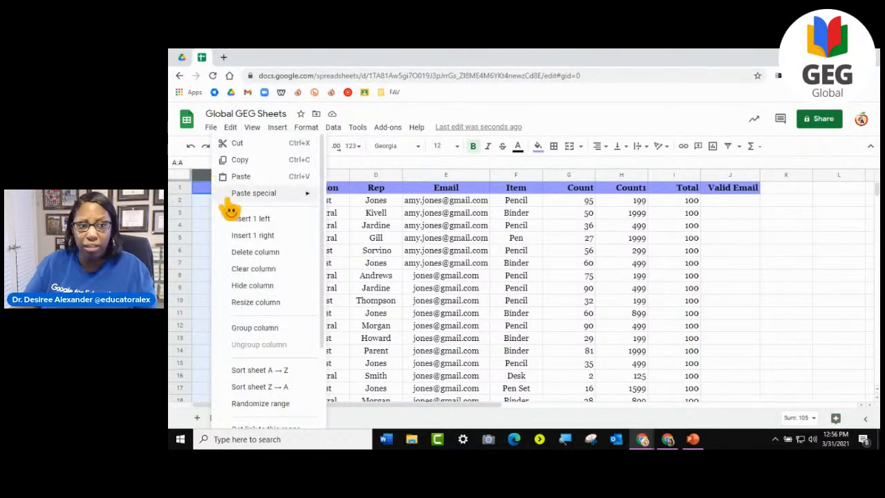
click(241, 253)
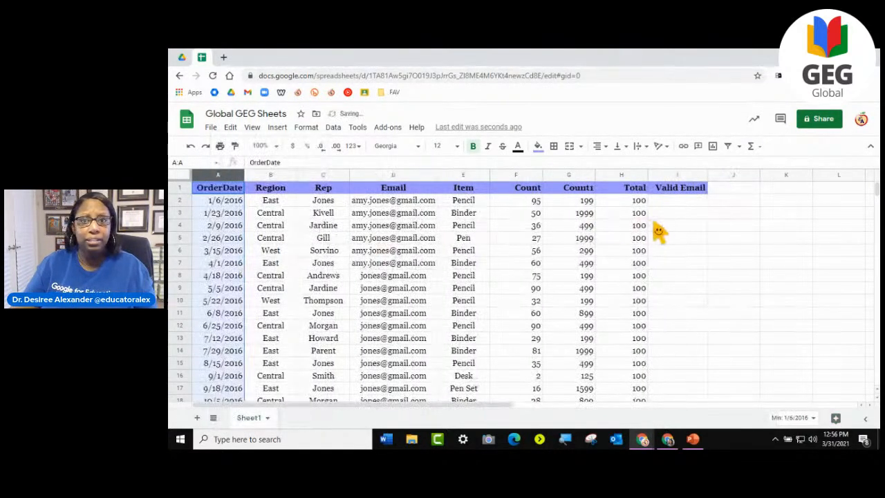
- Clear the filled values from H2:H26 of the Total column
drag(641, 200, 646, 325)
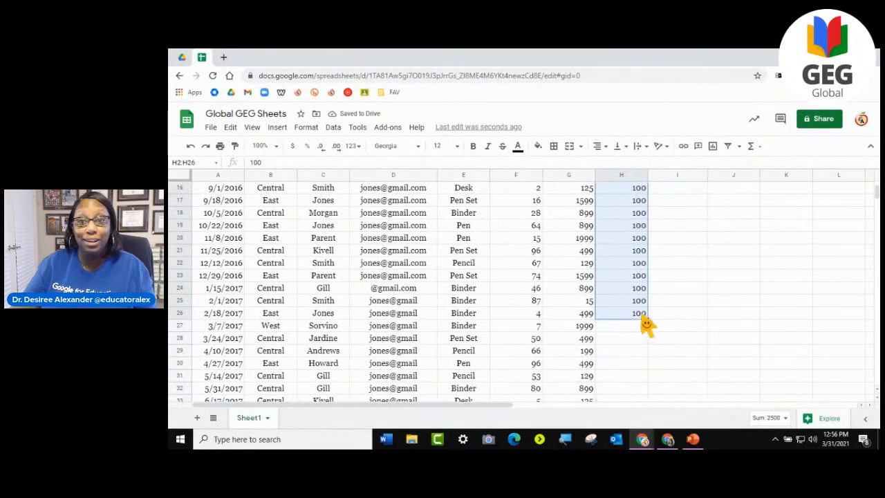
key(Delete)
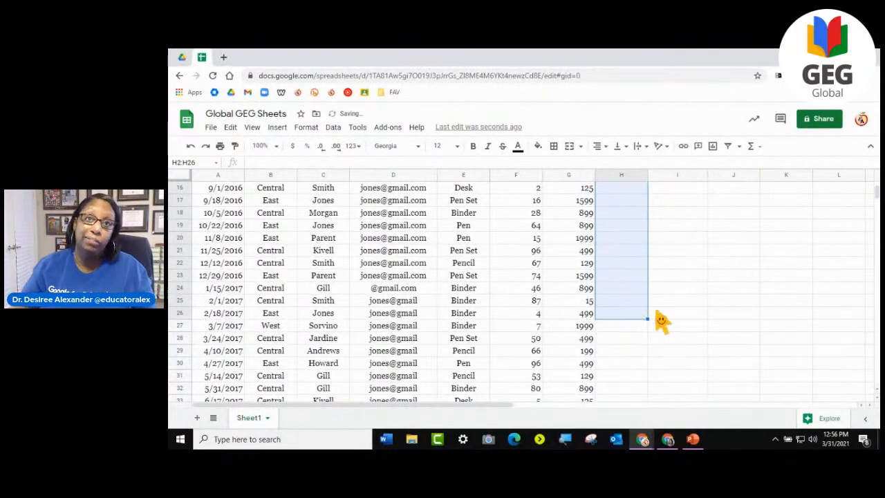
click(660, 303)
scroll(632, 307, up, 5)
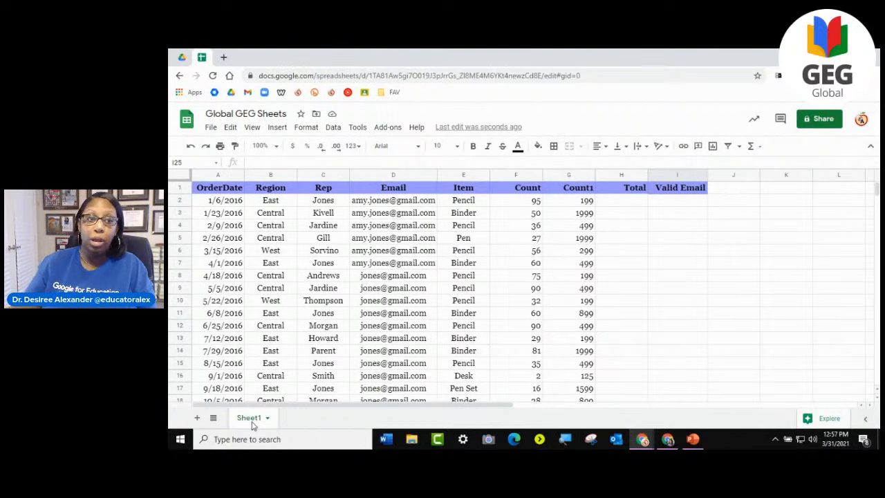
- On a new sheet, merge the range A1:D4 into one cell and give it a purple fill
click(197, 417)
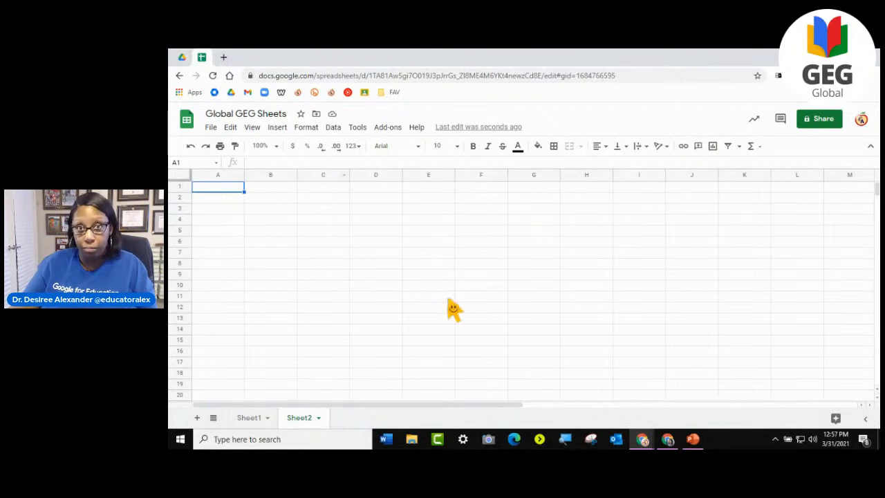
drag(219, 188, 386, 232)
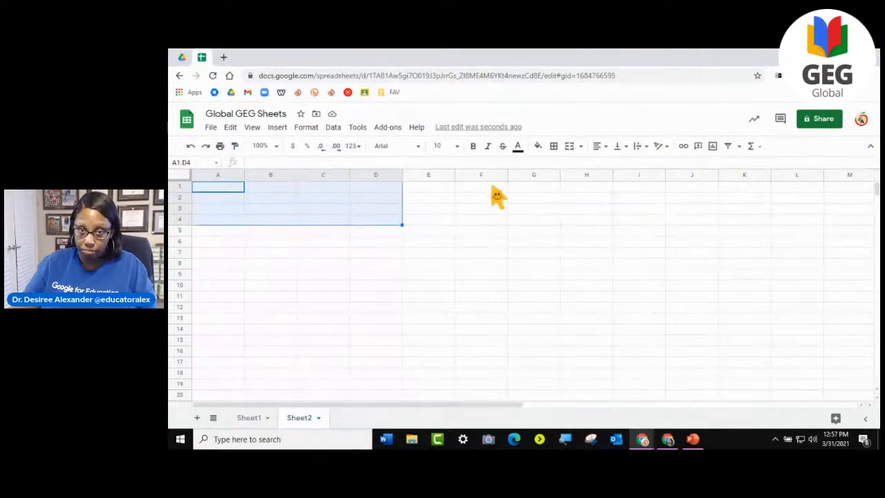
click(574, 151)
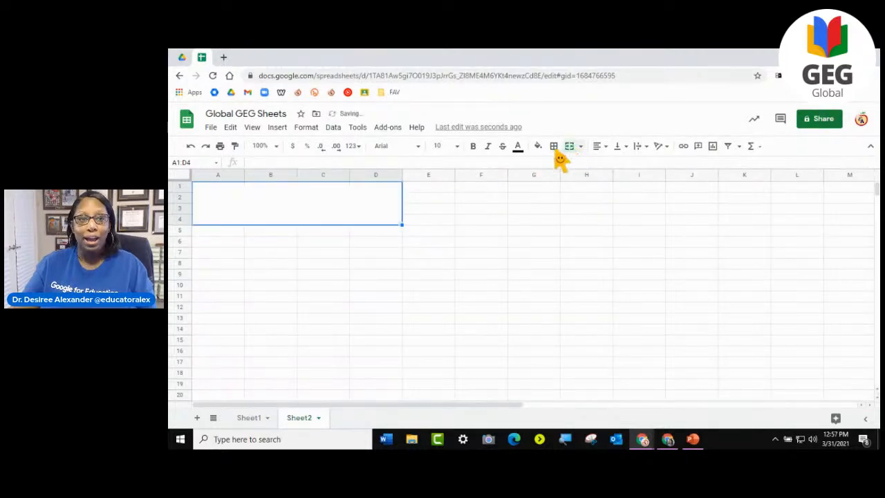
click(539, 148)
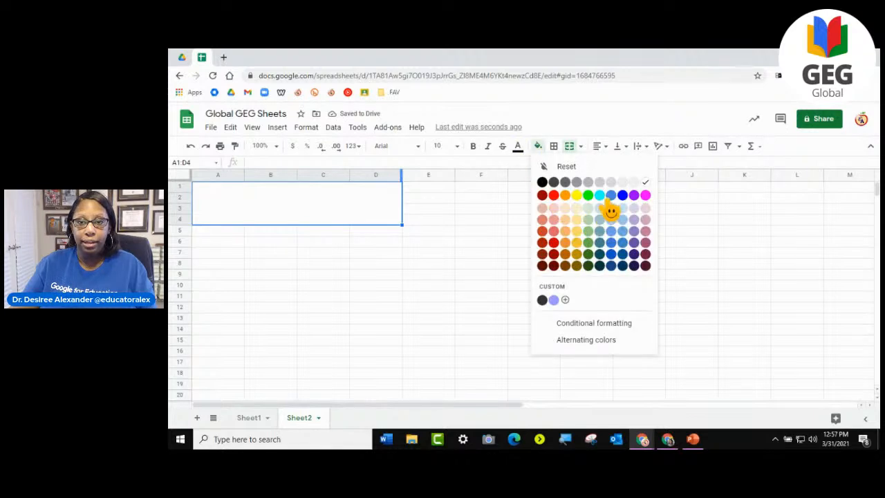
click(634, 232)
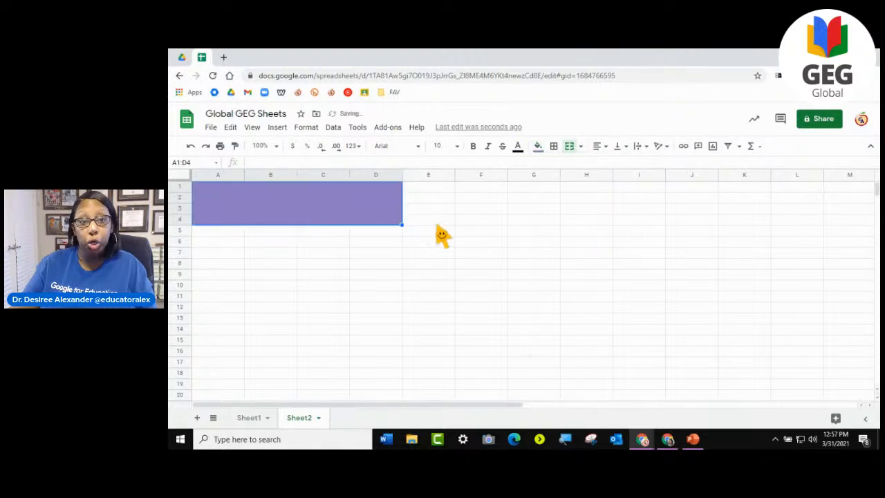
- Enter the sample text dsfdfsdfsdfsdf in the merged purple cell and format it in white at font size 36
text(dsfdfsdfsdf)
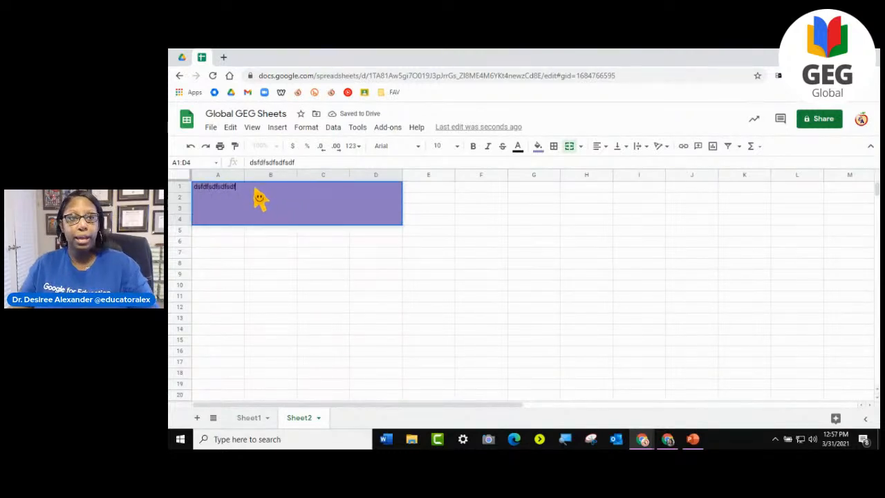
drag(237, 188, 177, 184)
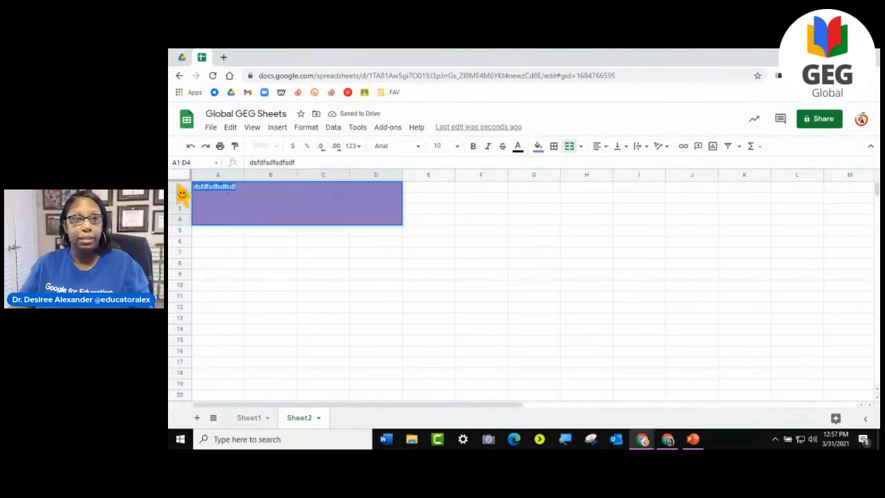
click(457, 147)
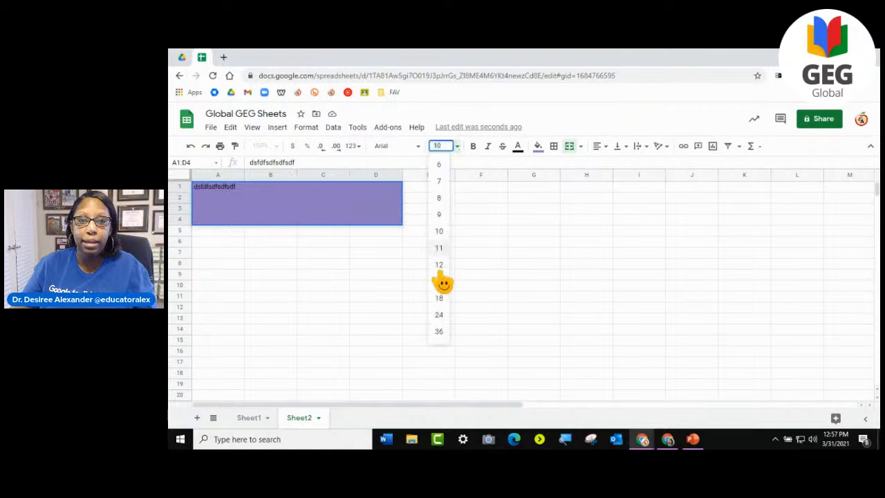
click(443, 341)
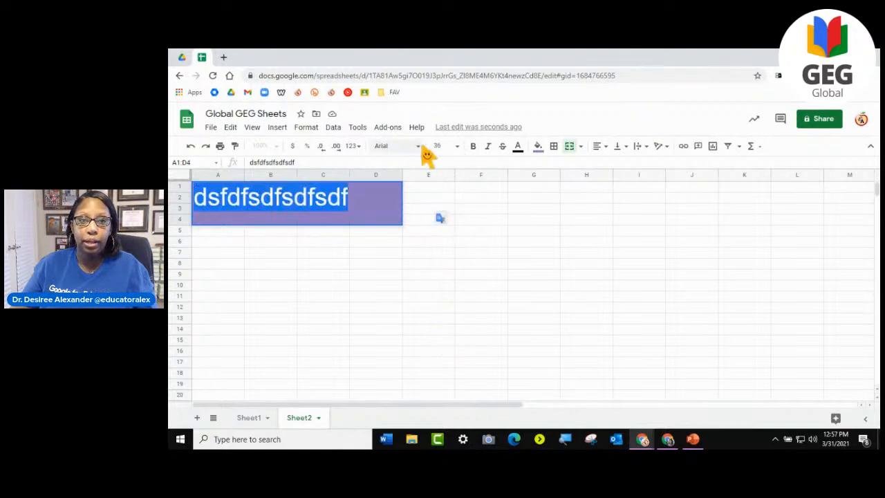
click(517, 148)
click(620, 183)
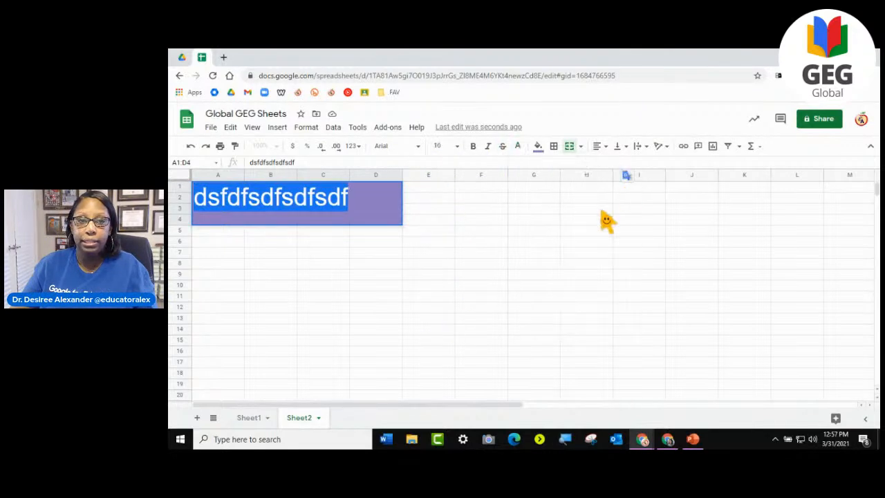
click(323, 253)
- Enter the filler text fsfdsd in A6, sdfsdf in A10 and fsdfds in C10
click(211, 246)
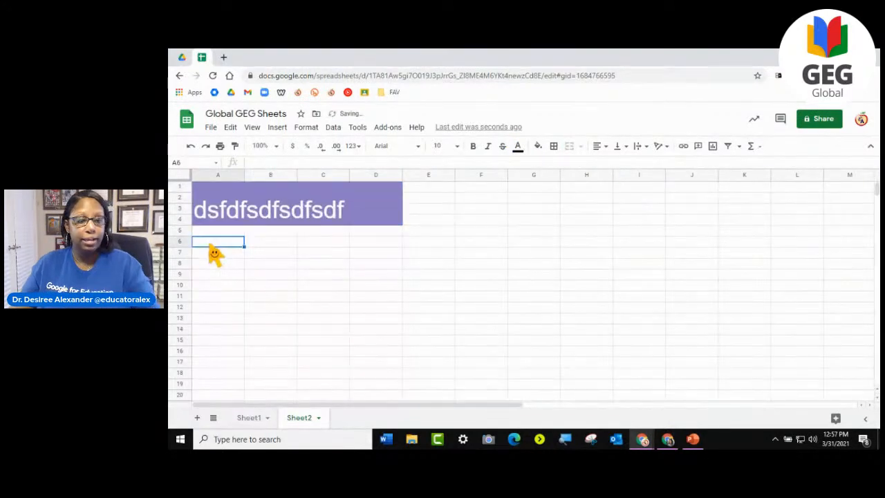
text(fsfdsd)
click(231, 286)
text(sdfsdf)
click(343, 288)
text(fsdfds)
- Fill the range A13:F16 with black as a divider band below the filler text
drag(235, 319, 504, 354)
click(538, 146)
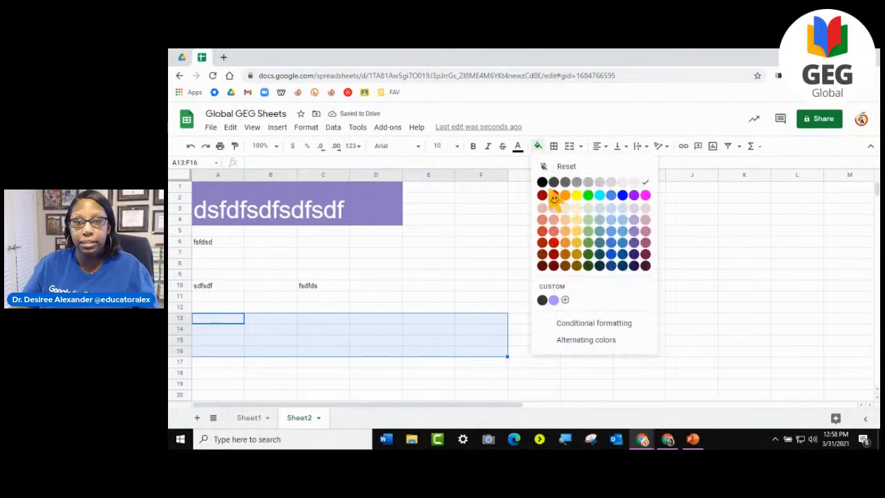
click(542, 182)
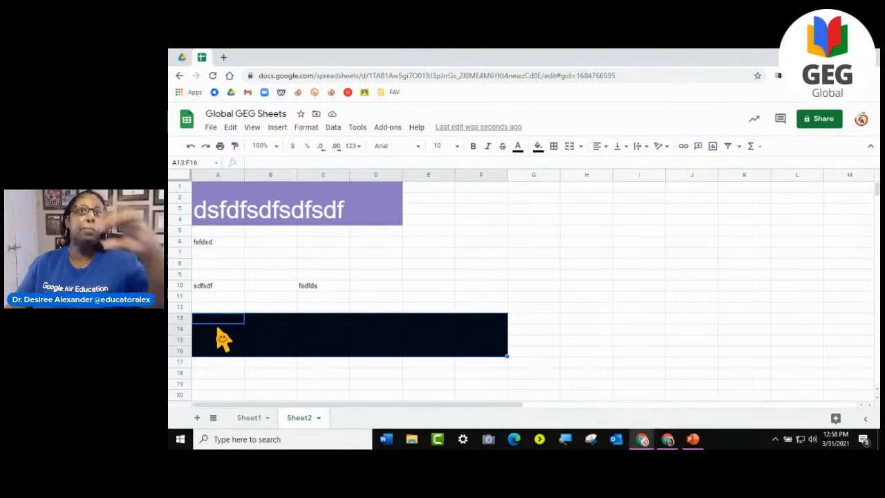
scroll(270, 331, down, 3)
click(268, 319)
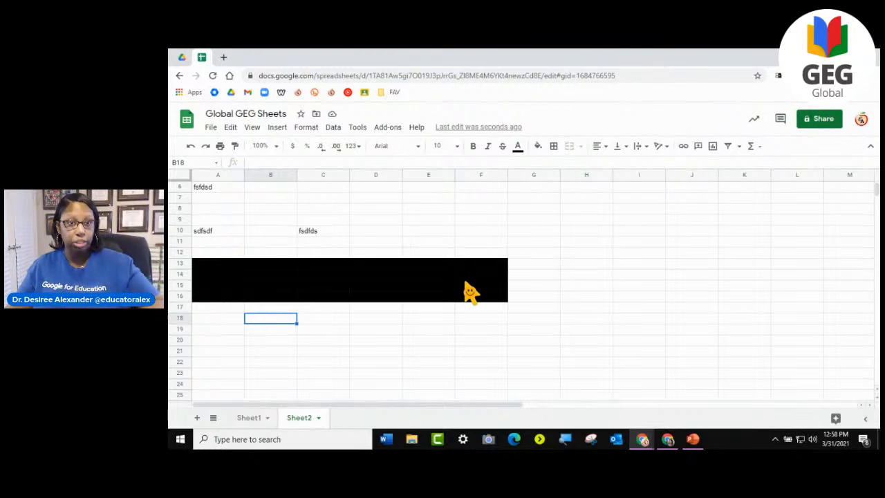
scroll(397, 302, up, 3)
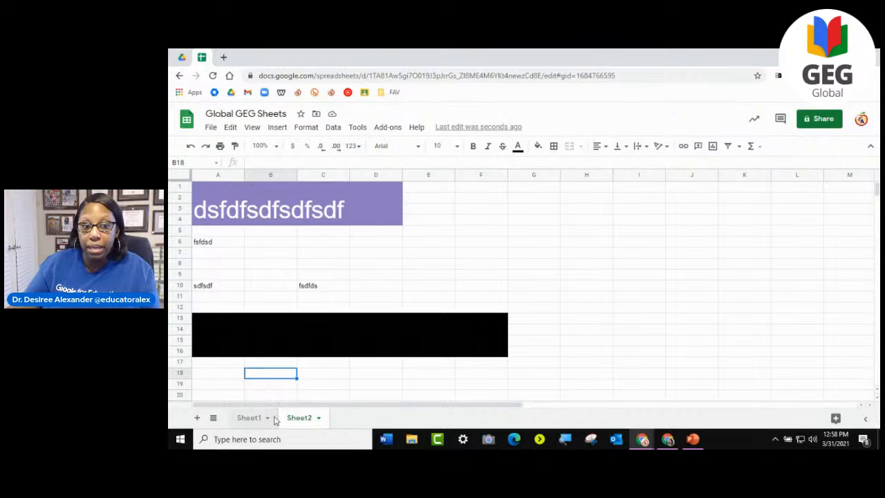
- Rename Sheet2 as 2nd Period
click(318, 418)
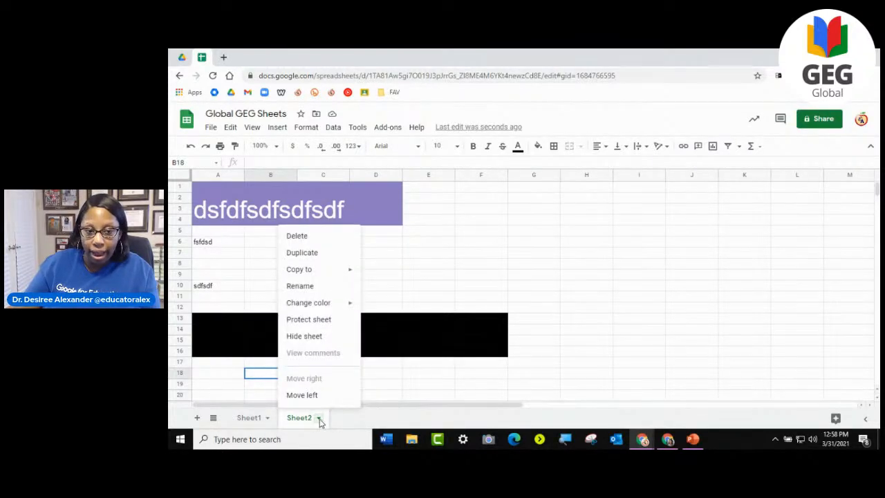
click(326, 290)
text(2nd Period)
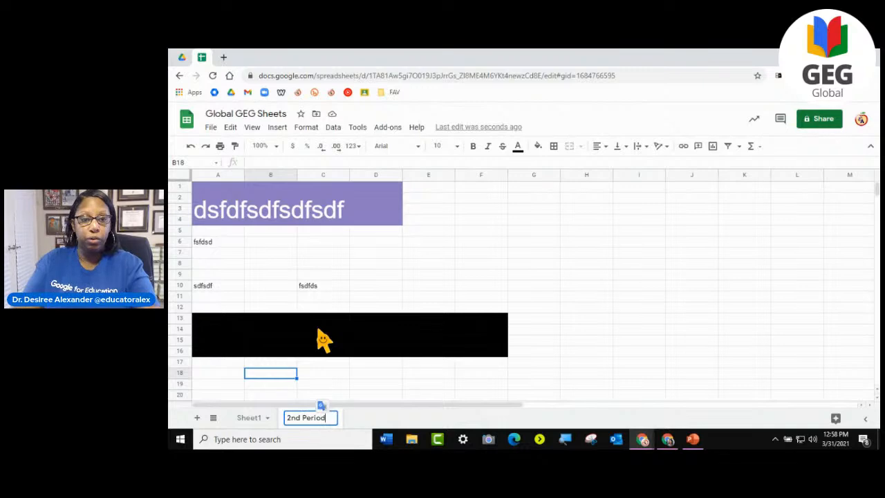
- Rename Sheet1 as 1st Period
click(260, 419)
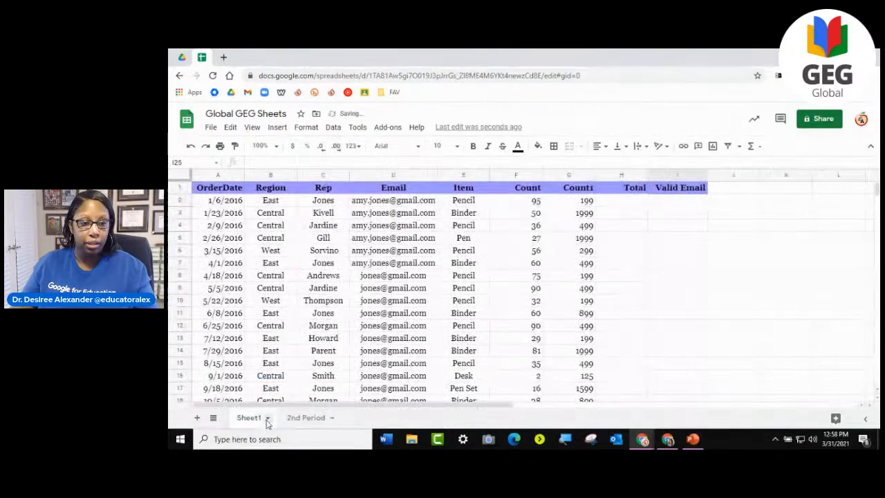
click(268, 420)
click(270, 292)
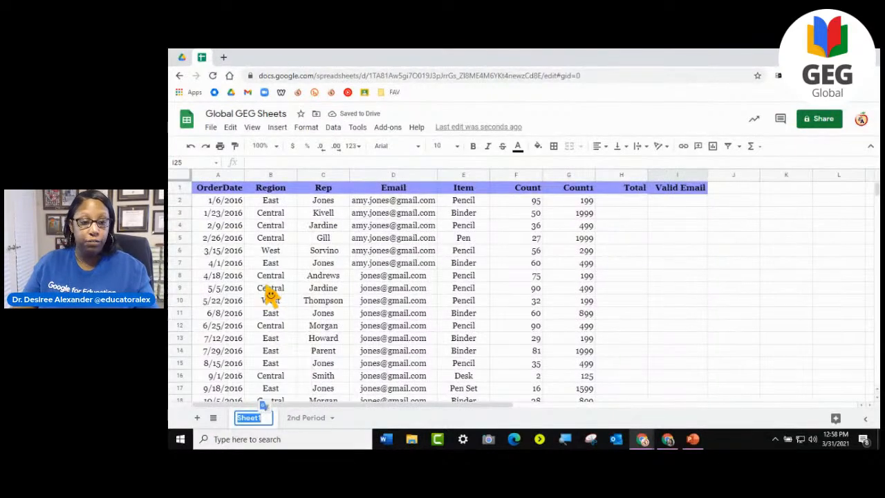
text(1st Period)
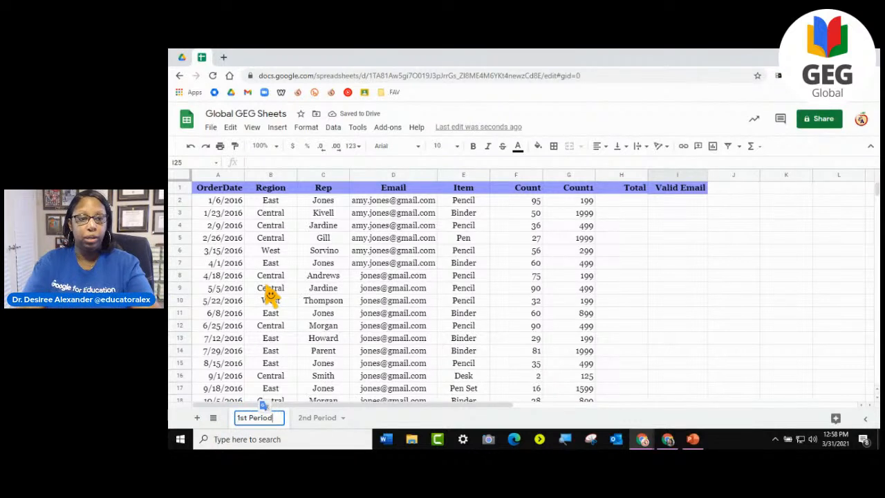
key(Return)
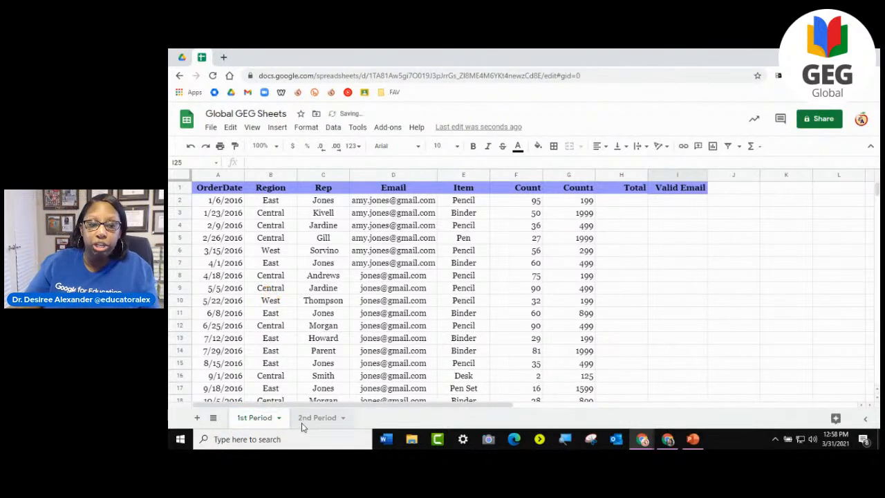
- Colour the 1st Period sheet tab red and the 2nd Period sheet tab dark magenta
click(279, 418)
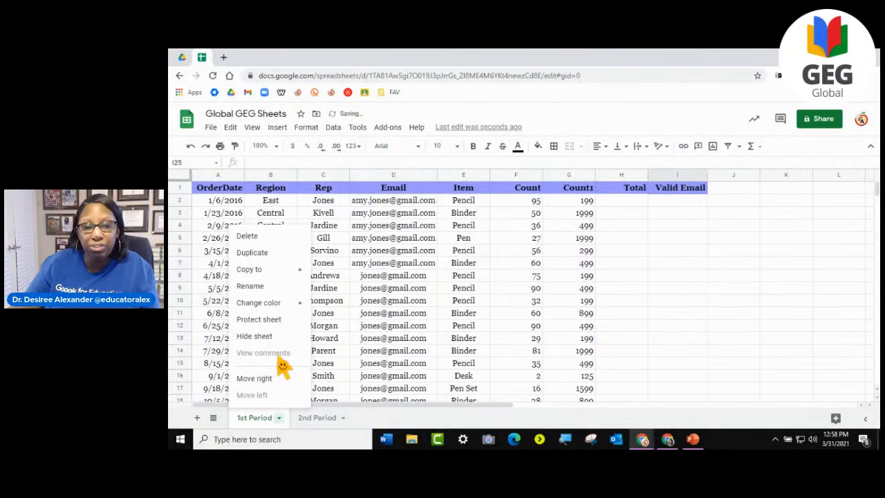
mouse_move(279, 307)
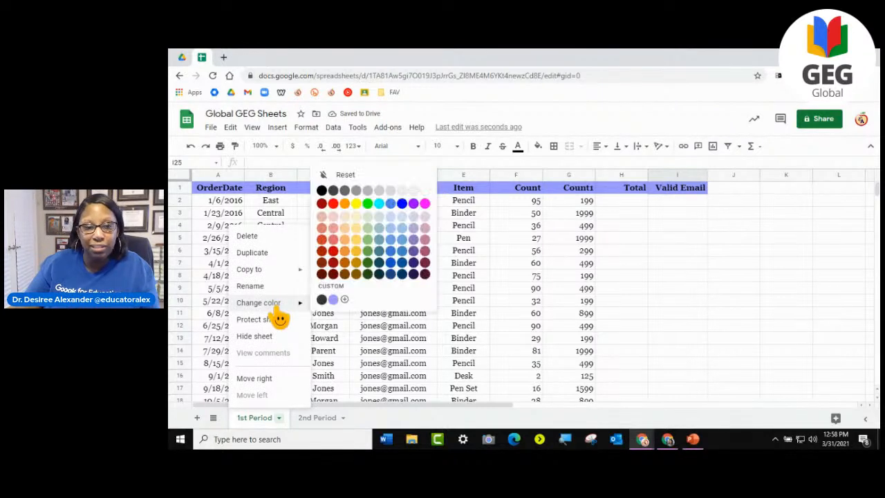
click(333, 202)
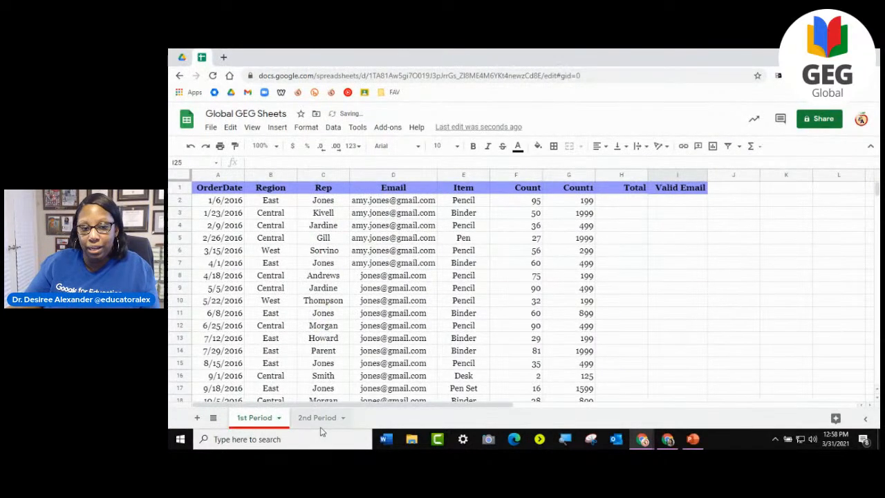
click(345, 420)
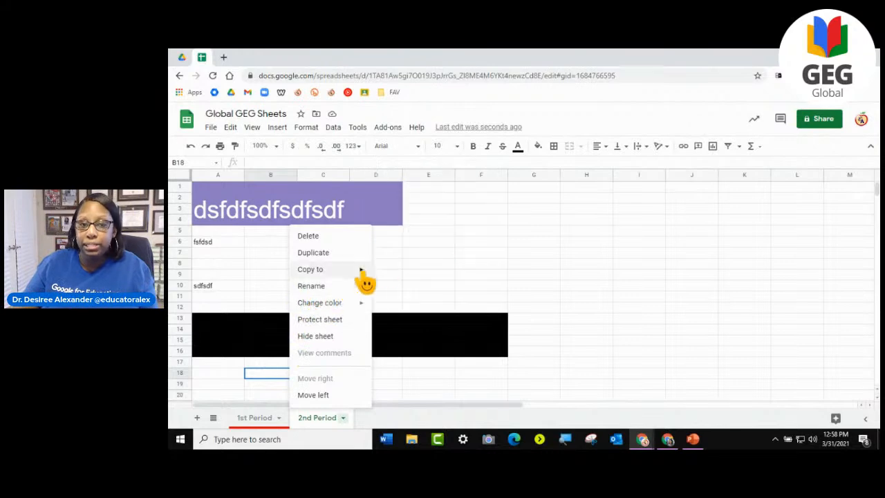
mouse_move(361, 304)
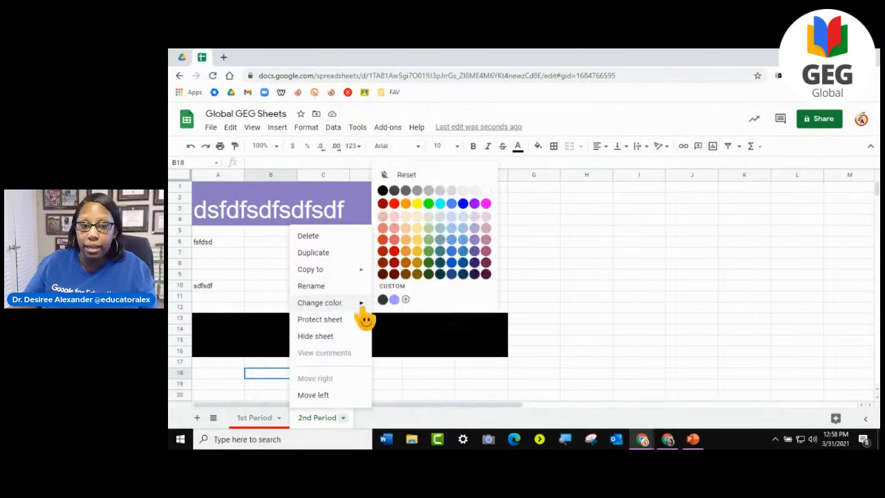
click(486, 262)
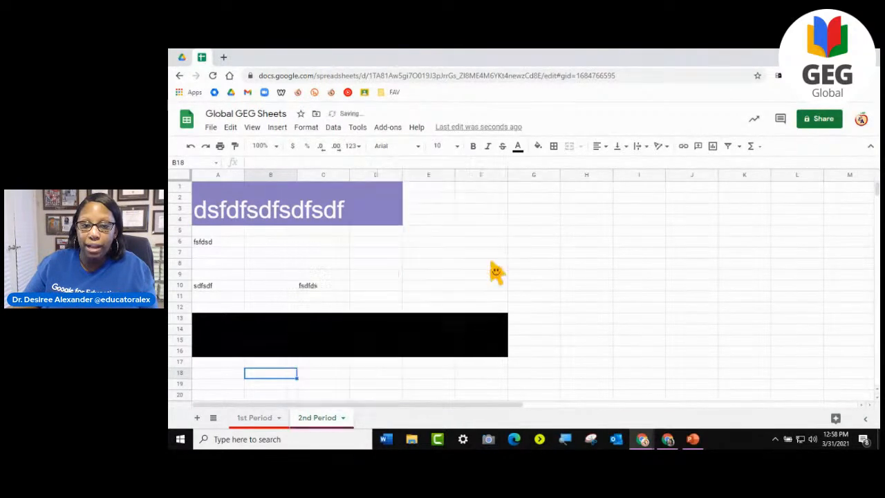
- Switch back and forth between the 1st Period and 2nd Period sheets to compare their coloured tabs
click(266, 424)
click(312, 420)
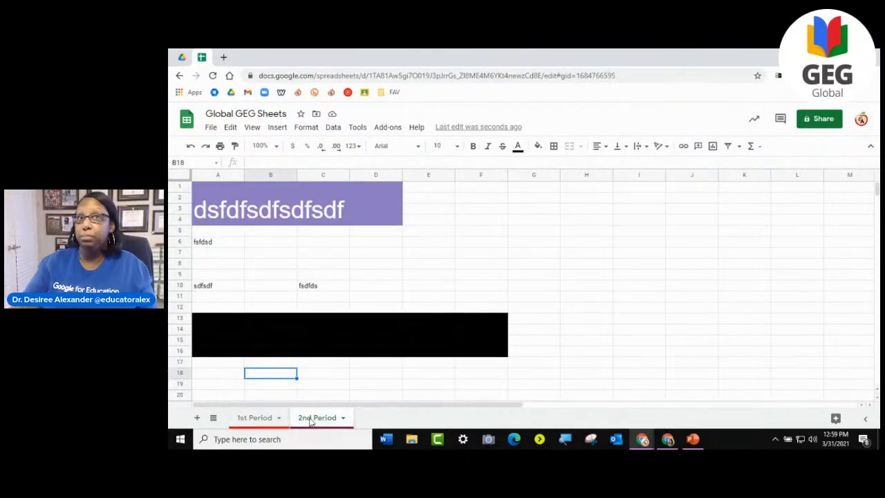
click(256, 417)
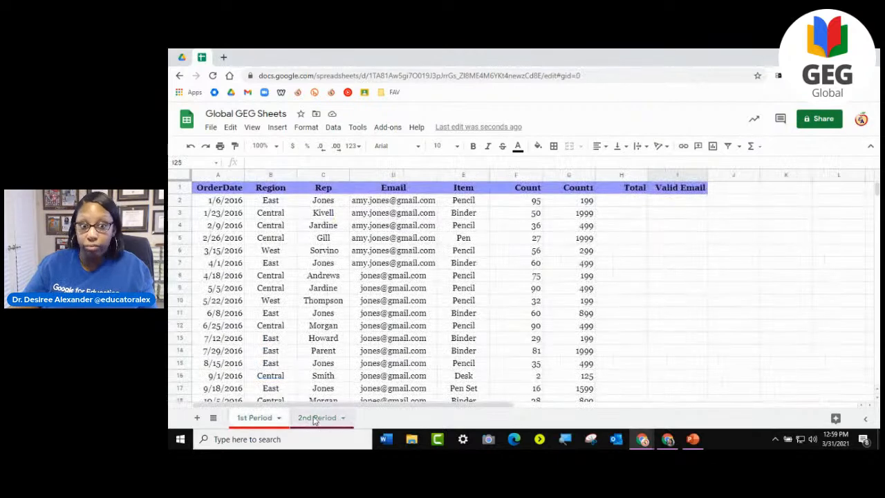
click(315, 419)
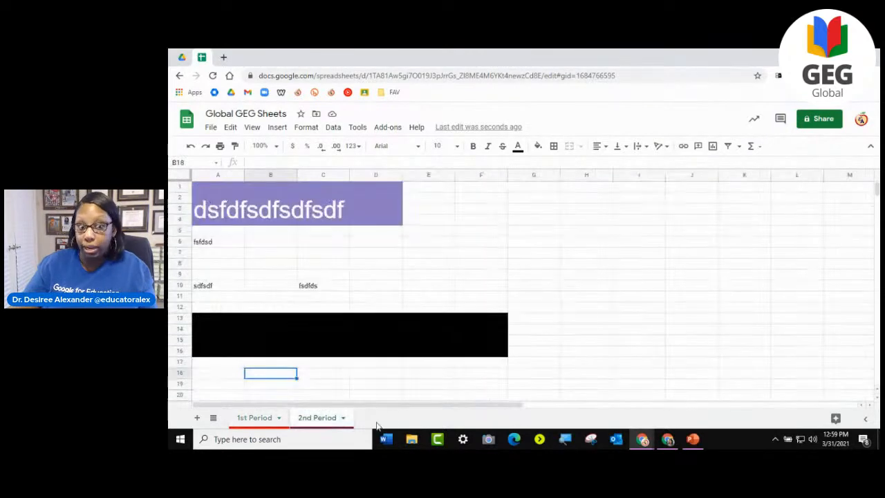
- Return to the 1st Period sheet and open its sheet options
click(253, 418)
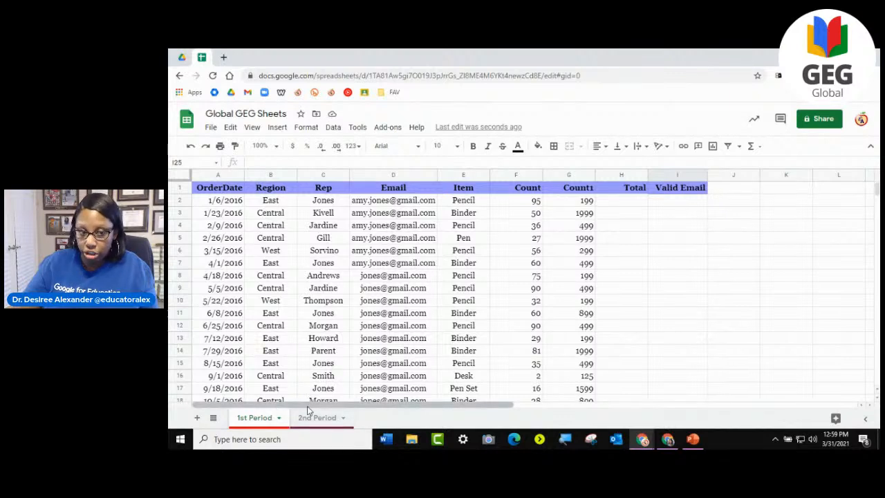
click(280, 418)
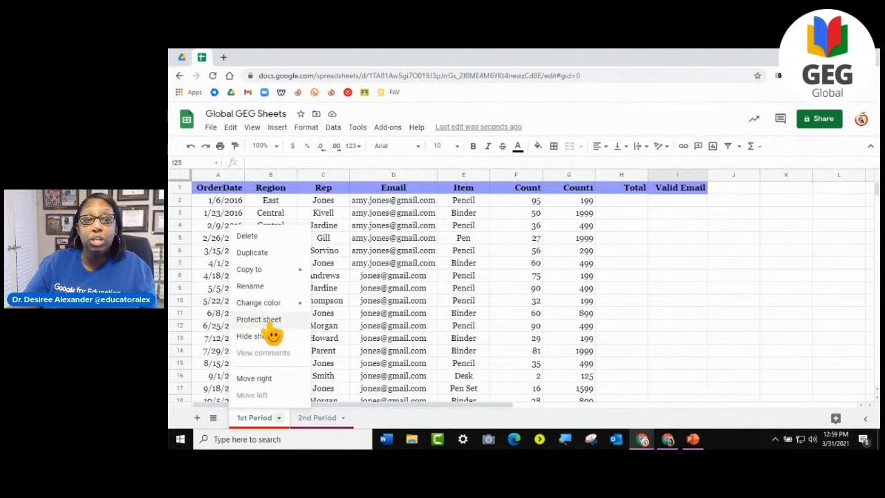
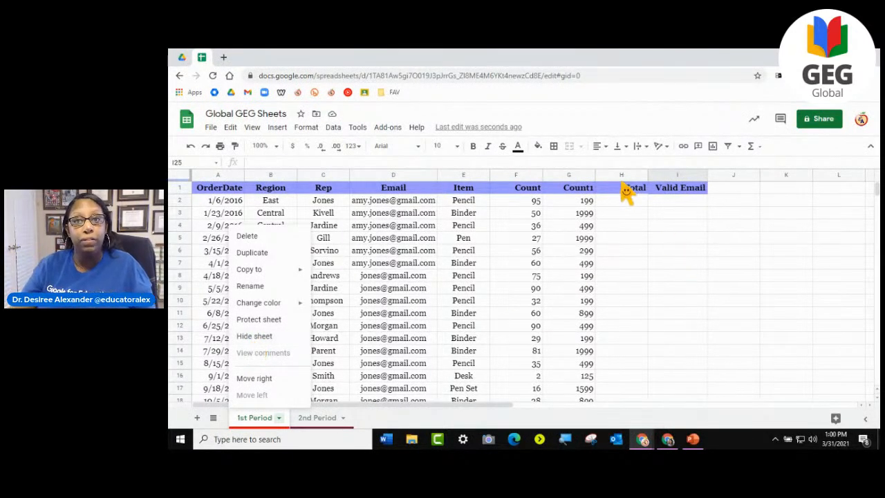
click(622, 237)
click(621, 338)
drag(589, 366, 257, 215)
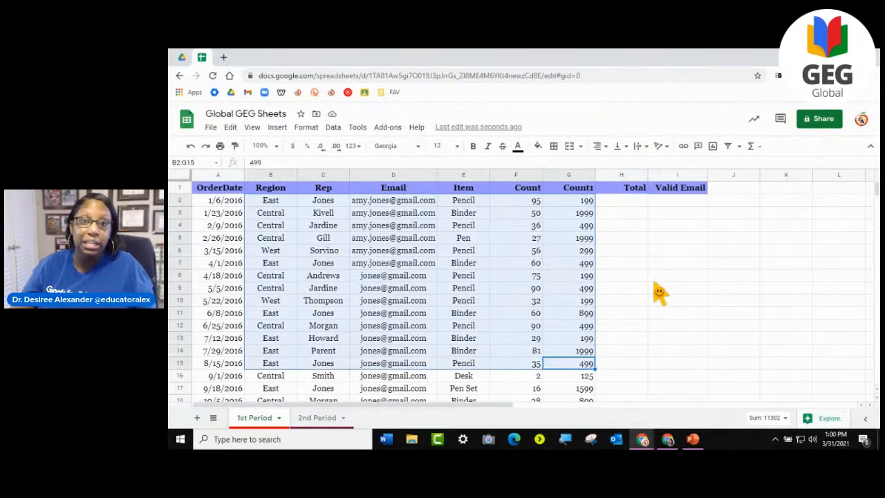
click(655, 278)
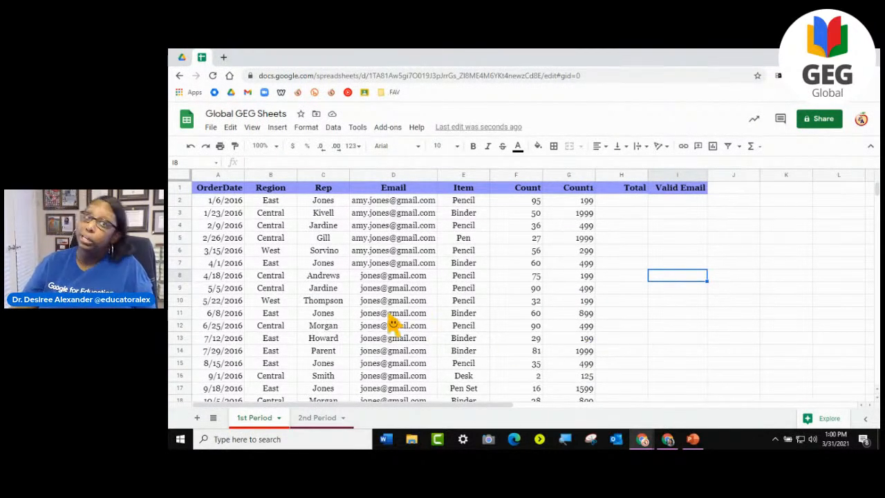
mouse_move(384, 324)
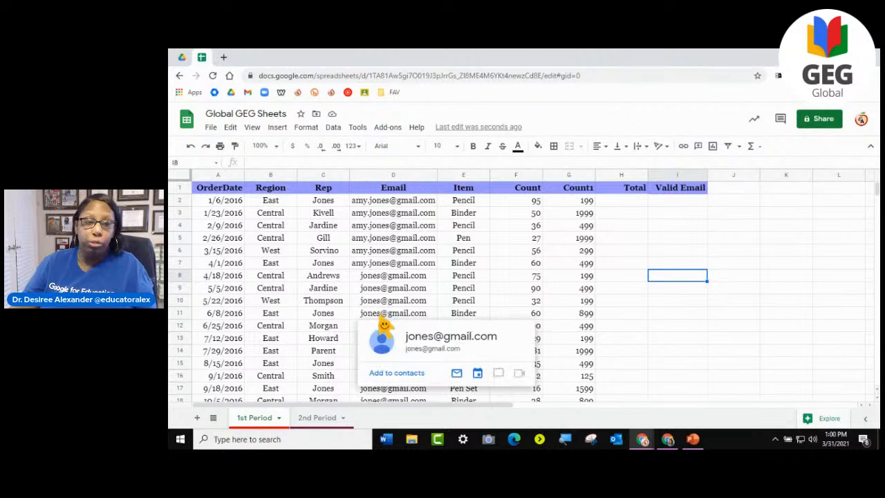
- Open the protection settings for the 1st Period sheet and compare the Range and Sheet options
click(280, 418)
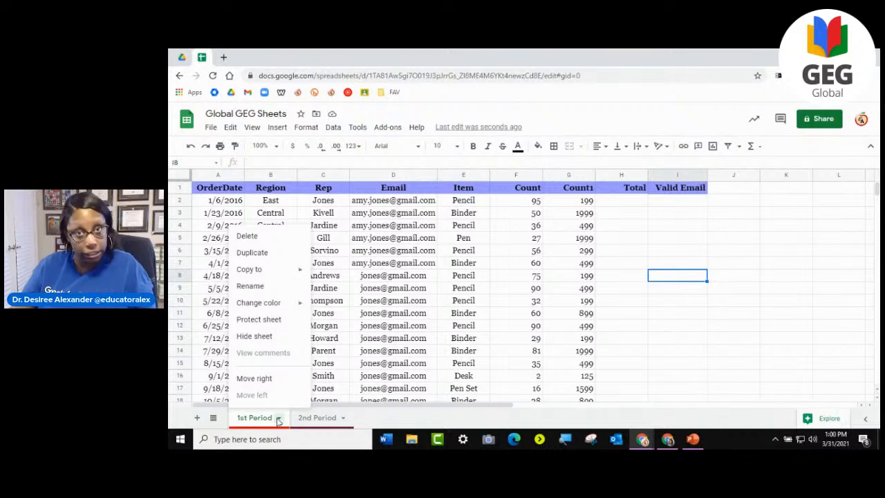
click(306, 128)
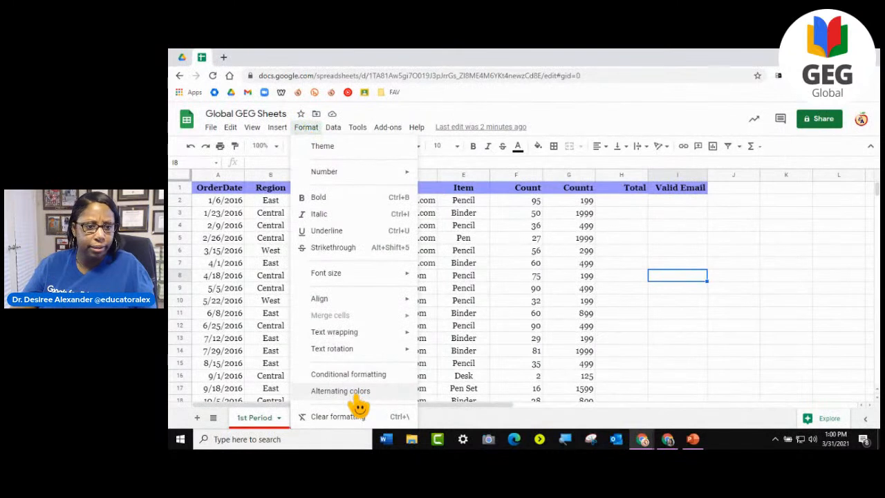
mouse_move(334, 138)
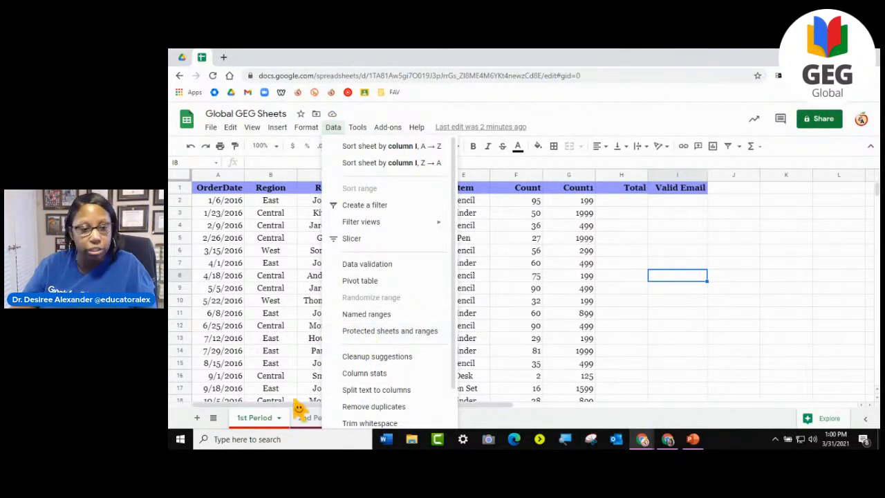
click(279, 418)
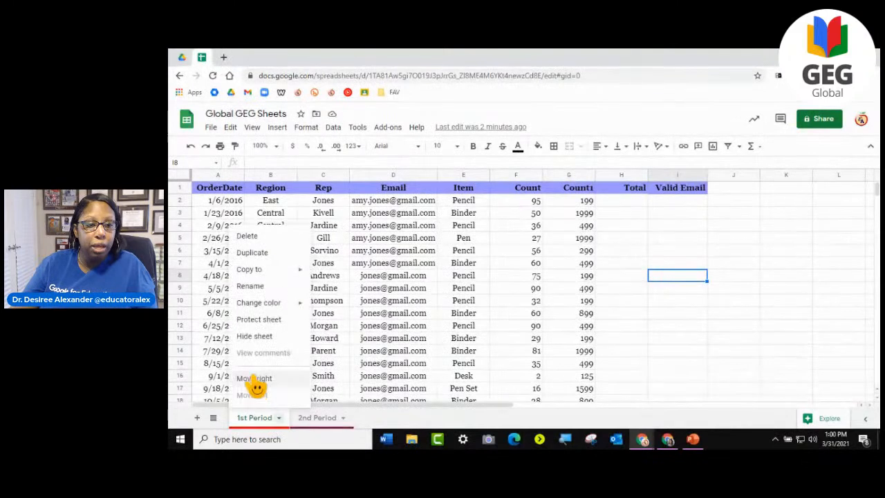
click(259, 321)
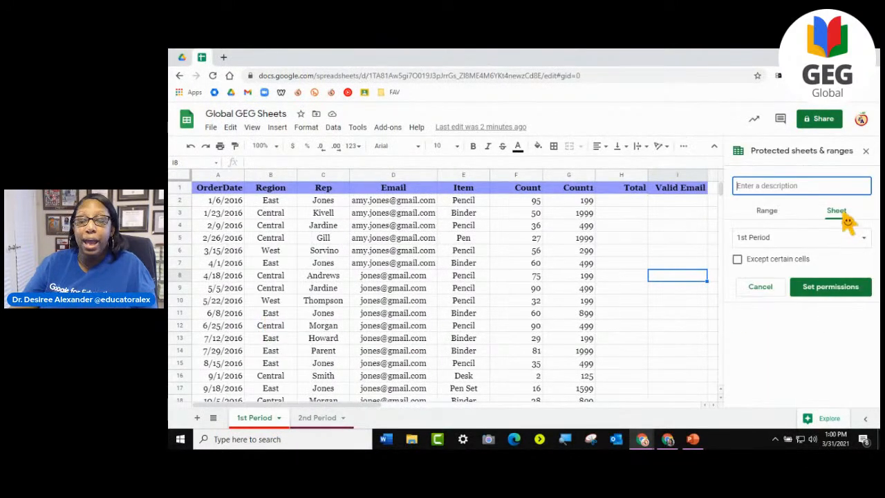
click(767, 211)
click(833, 213)
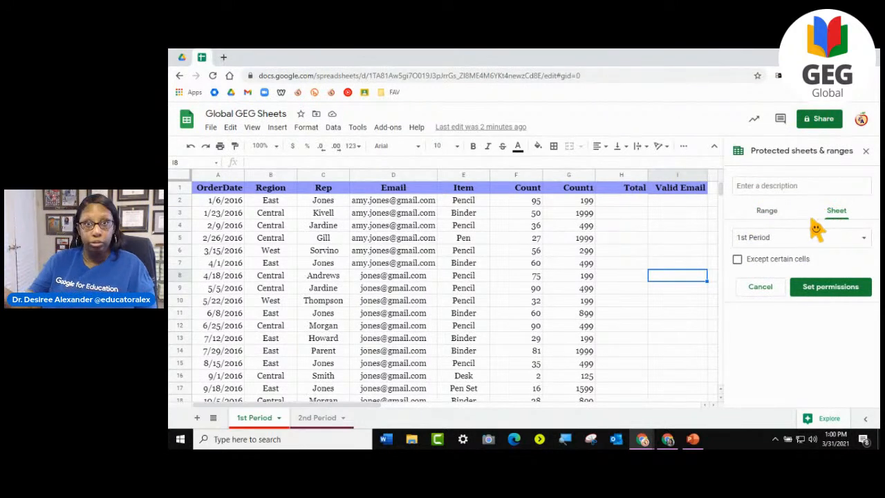
- Look at the two places where sheet protection is offered, and close the protection settings without protecting anything
click(333, 128)
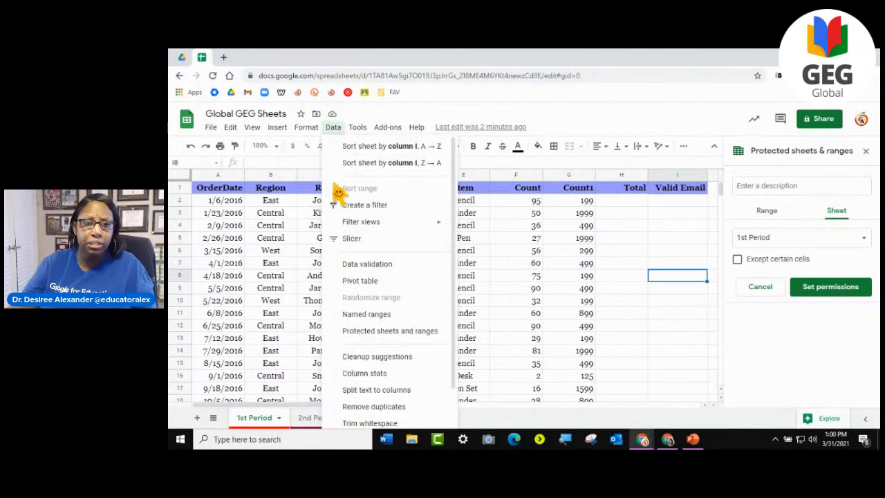
click(280, 418)
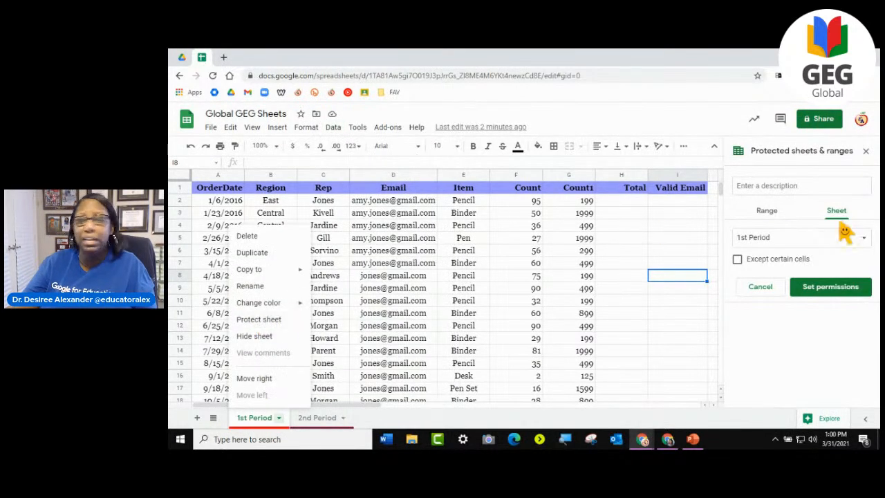
click(864, 152)
click(865, 152)
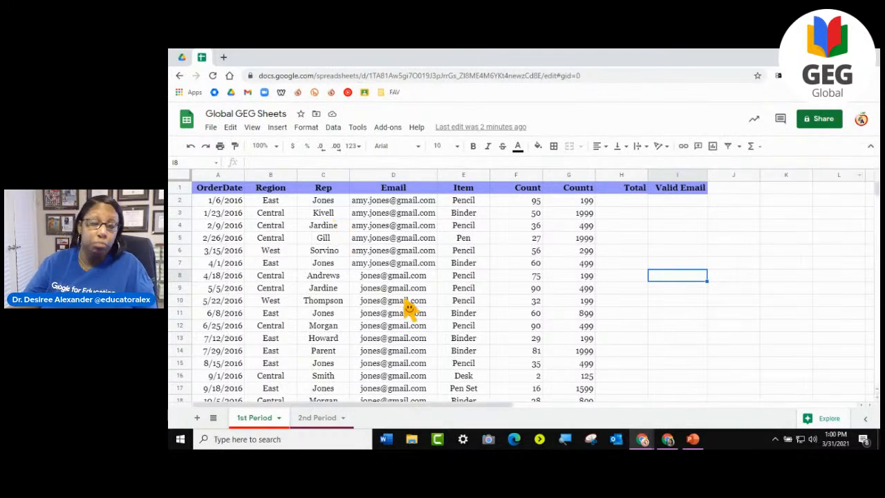
- Add a protected range covering columns A to G of the 1st Period sheet and open its editing permissions
mouse_move(409, 307)
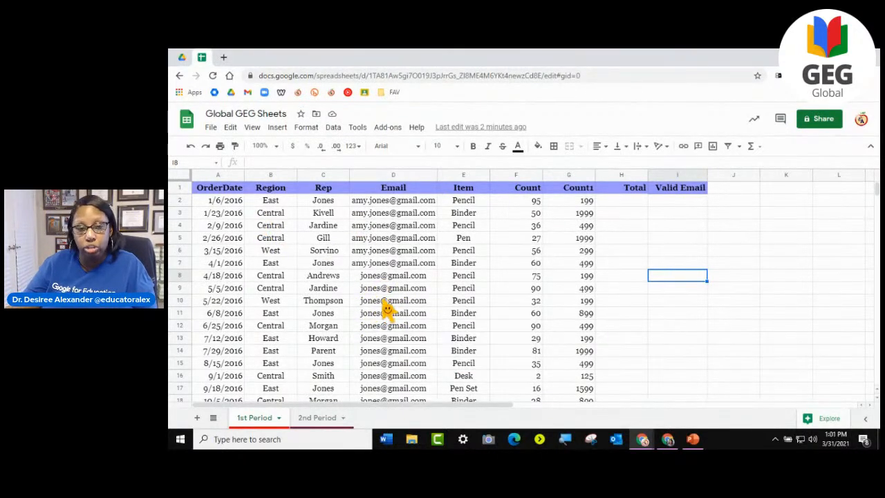
drag(210, 175, 578, 199)
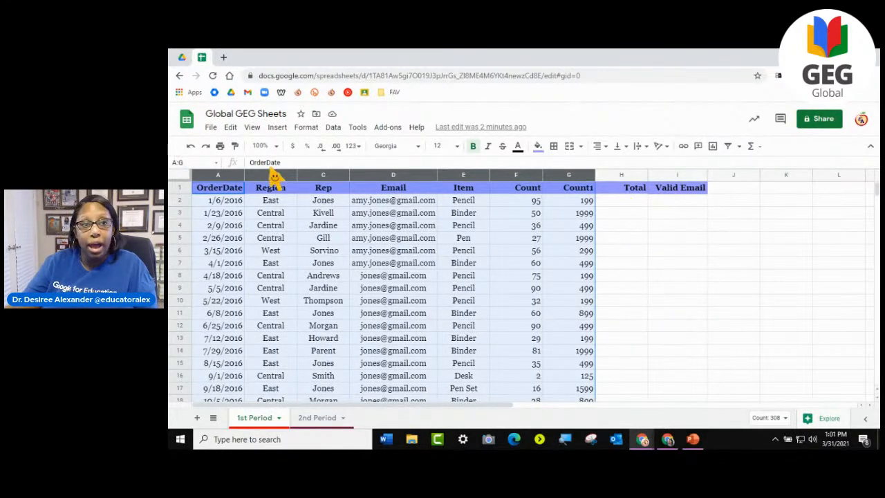
scroll(567, 366, down, 3)
scroll(555, 366, up, 1)
scroll(555, 366, up, 2)
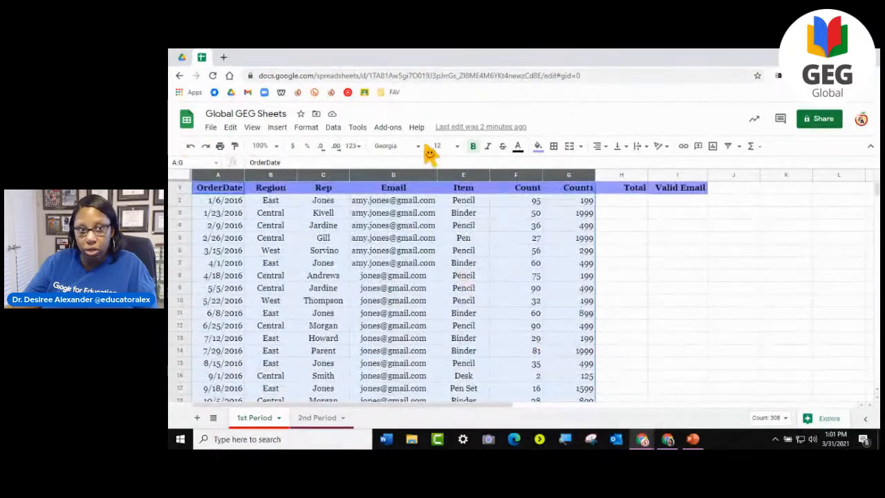
click(279, 418)
click(281, 322)
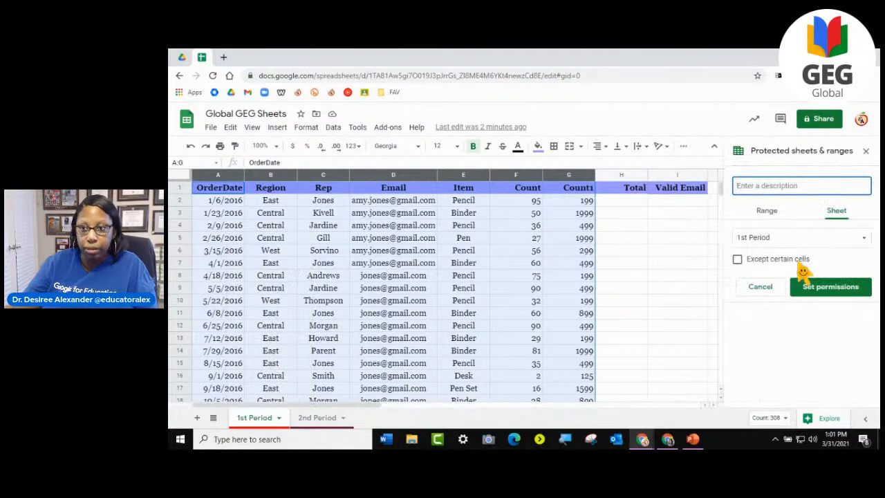
click(769, 211)
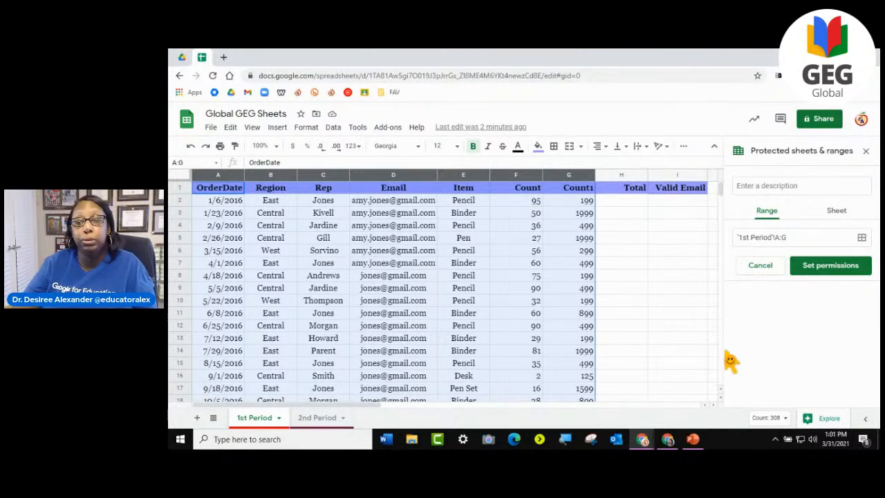
click(855, 278)
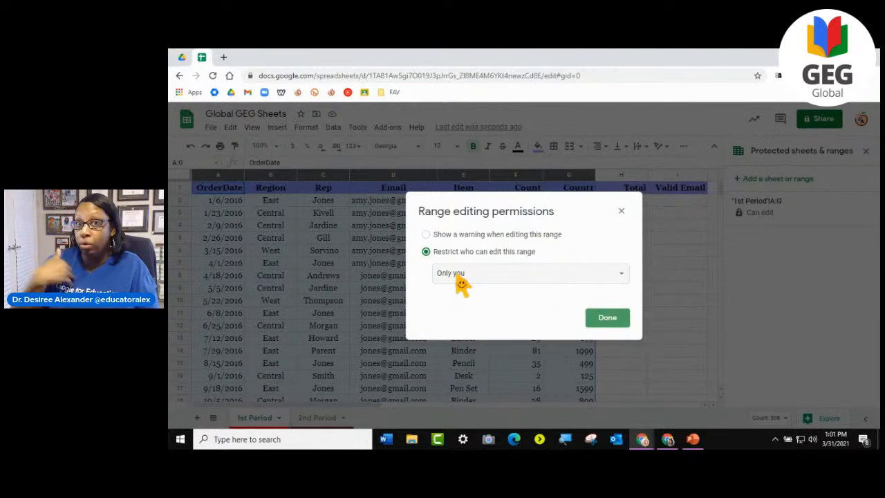
- Try the Custom editing restriction for the protected range and go to its field for adding editors
click(461, 278)
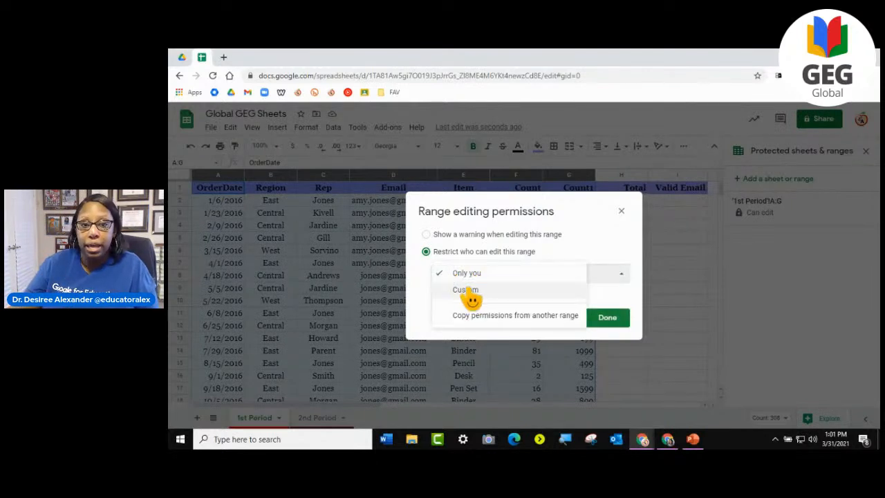
click(466, 291)
click(494, 330)
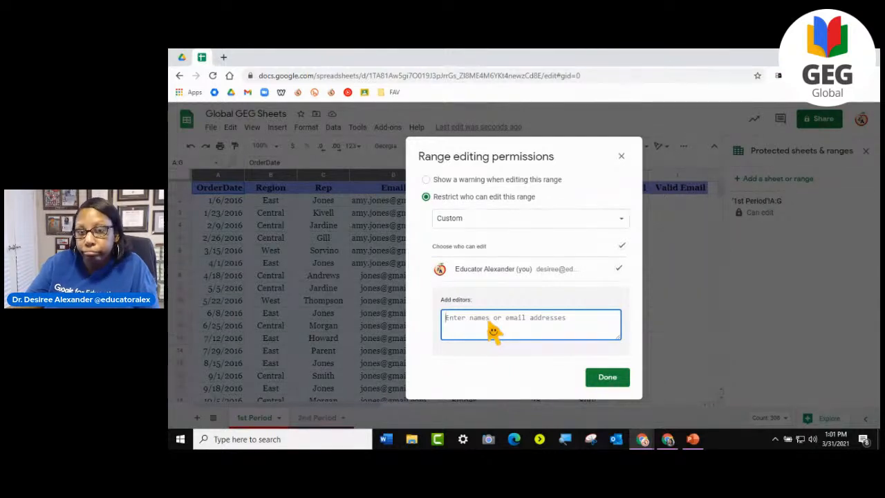
- Restrict editing of the protected columns A to G to Only you and save the permissions
click(494, 223)
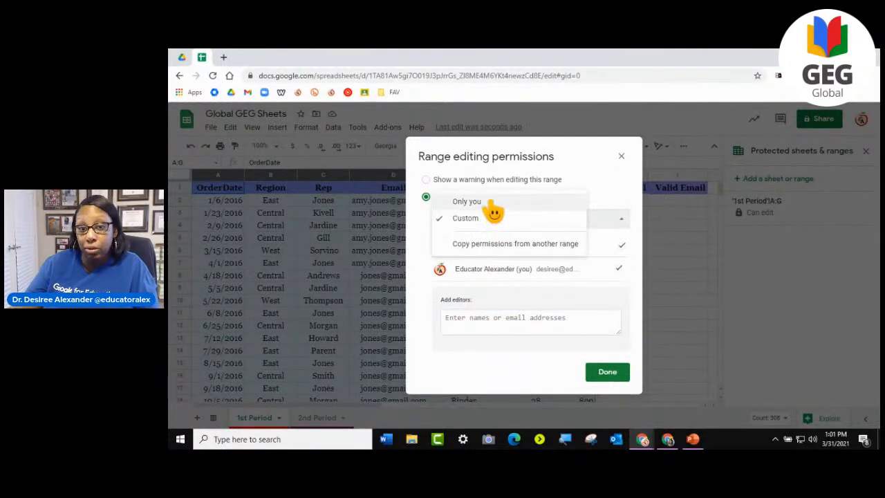
click(493, 207)
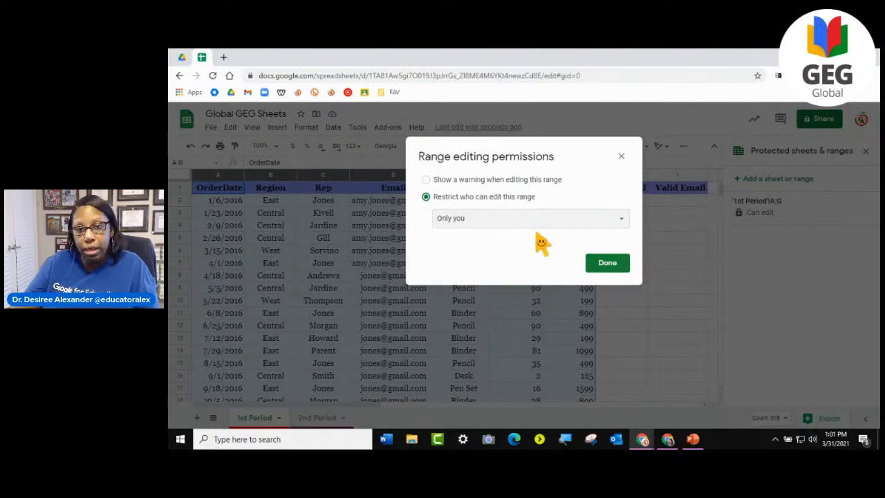
click(607, 264)
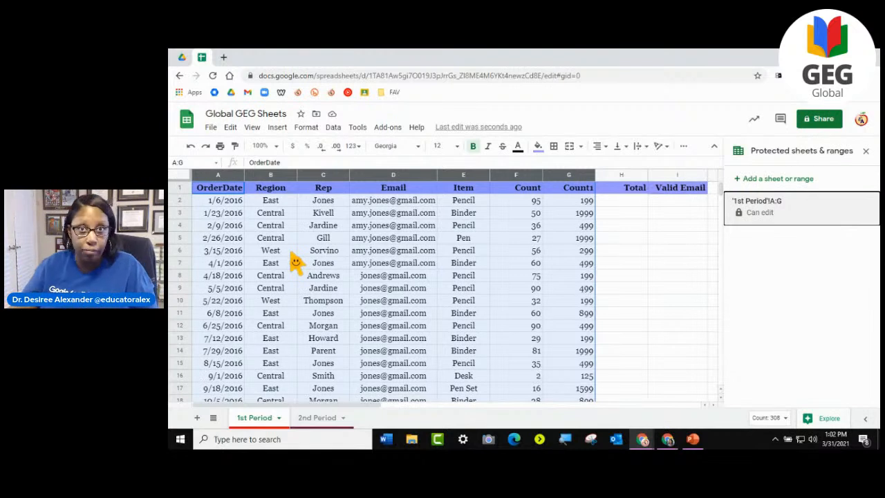
click(628, 202)
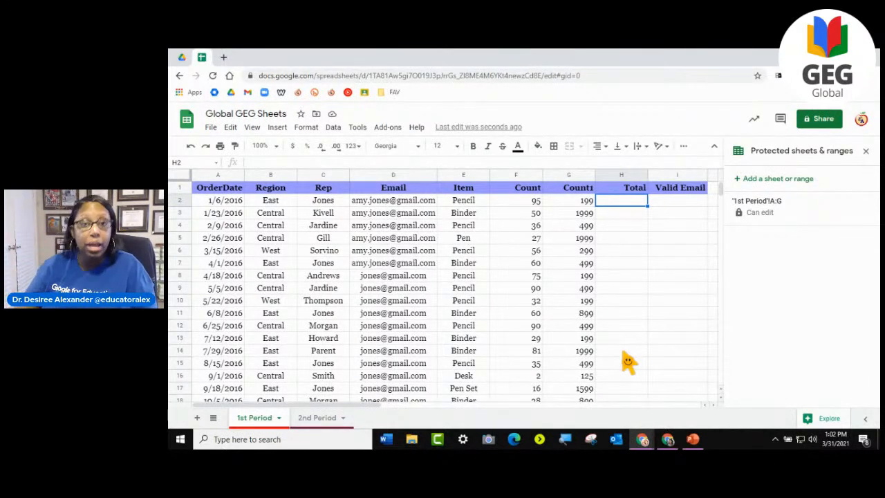
drag(228, 191, 577, 395)
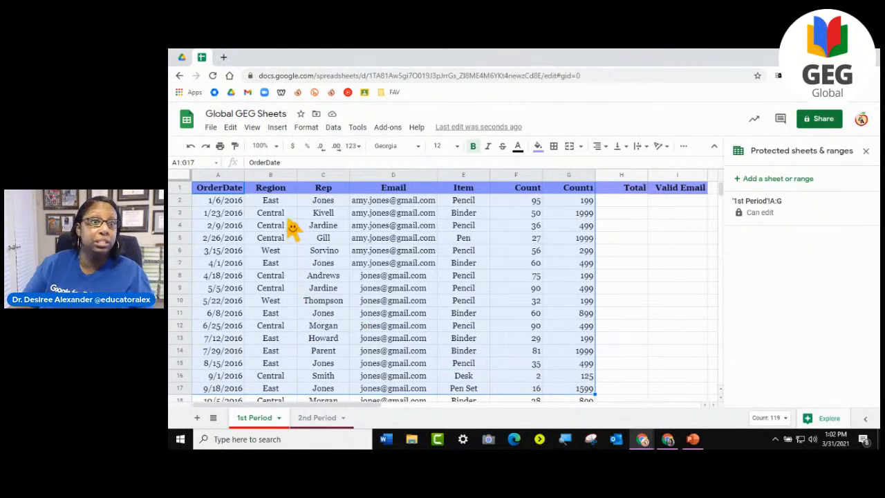
click(287, 214)
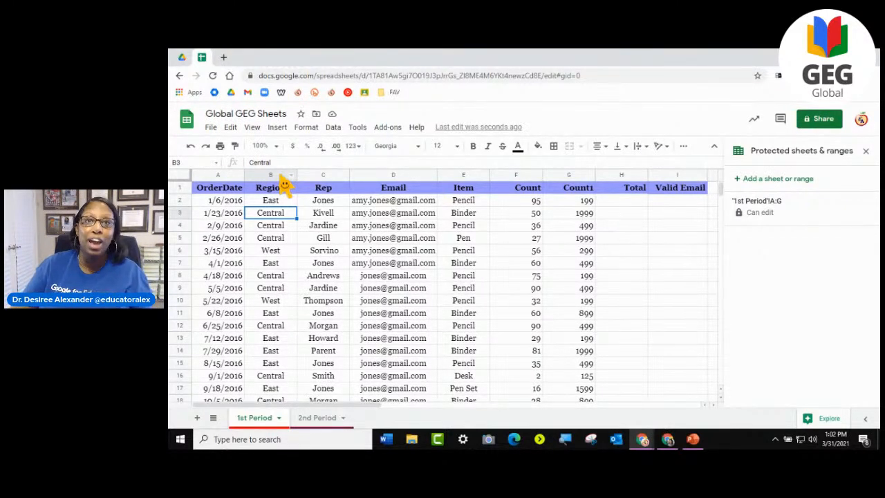
click(270, 227)
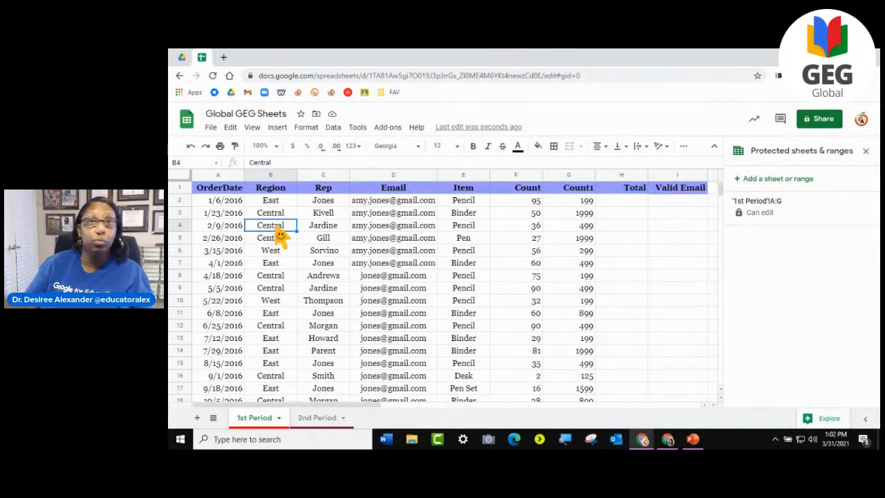
drag(275, 202, 285, 340)
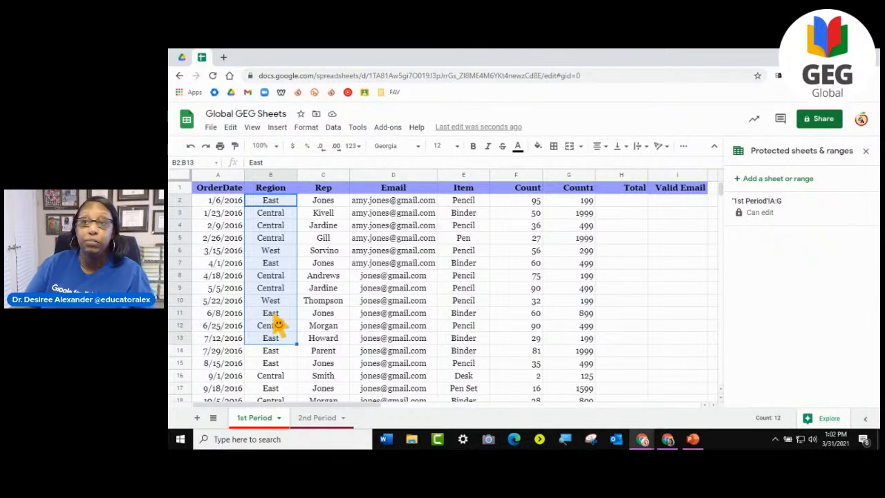
- Review the settings of the protected A:G range, leave them without changes and close the protection settings
click(761, 217)
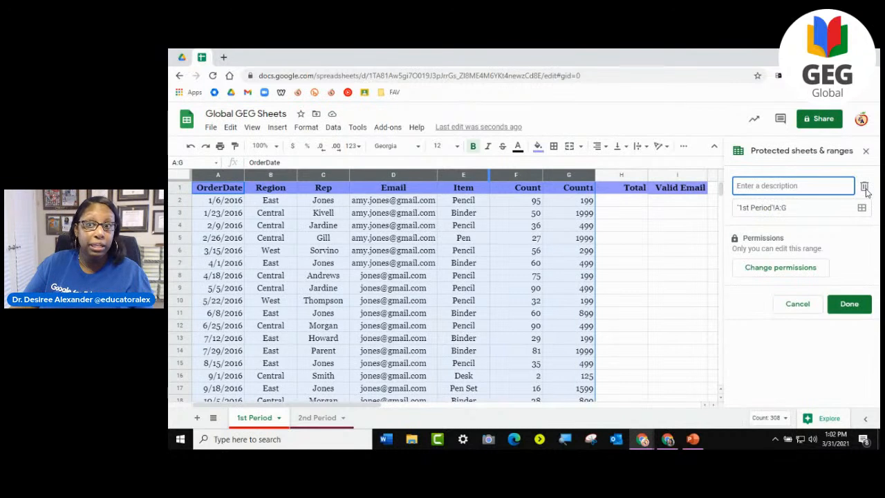
click(806, 304)
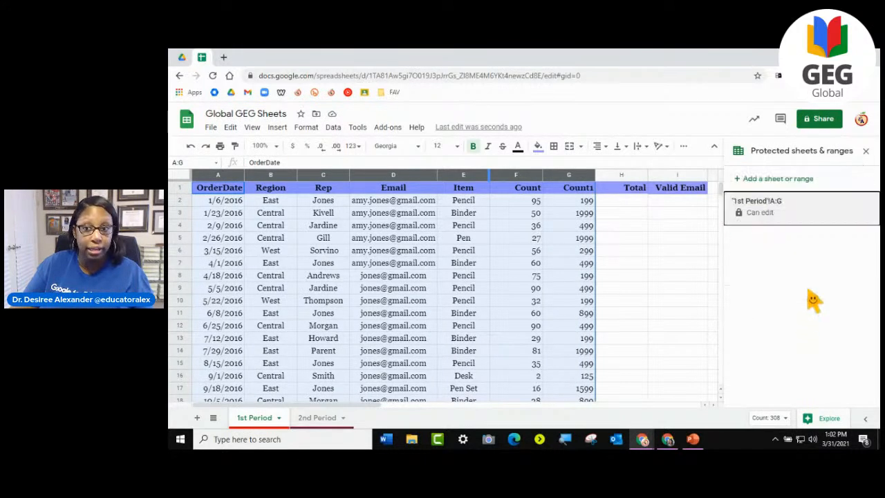
click(866, 150)
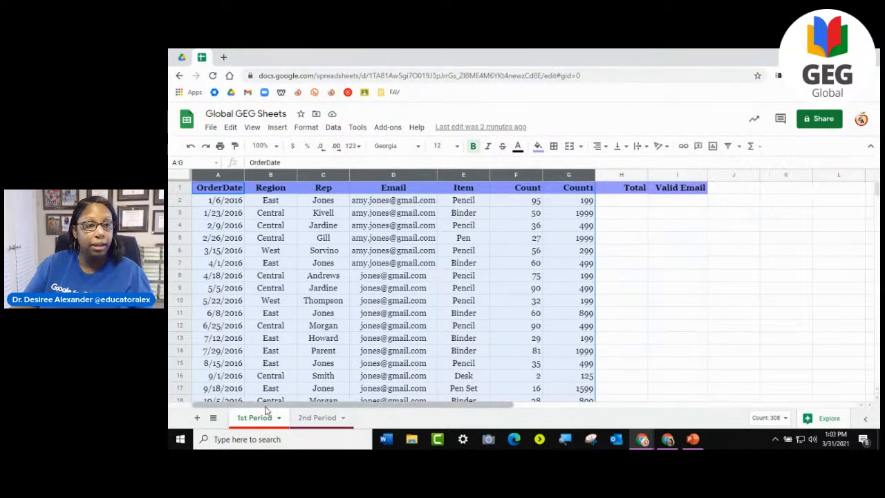
- Return to the 1st Period sheet's protections, discard the new range entry and open the existing A:G protection
click(340, 340)
click(280, 417)
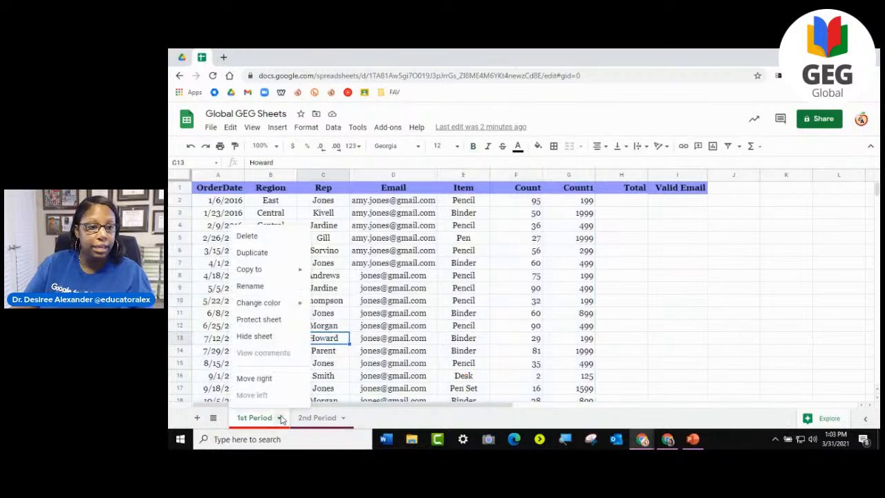
click(273, 322)
click(767, 211)
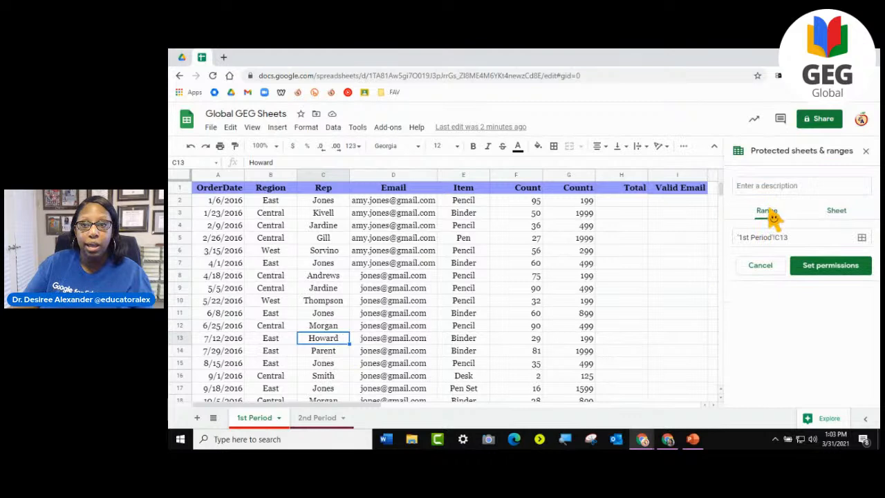
click(762, 273)
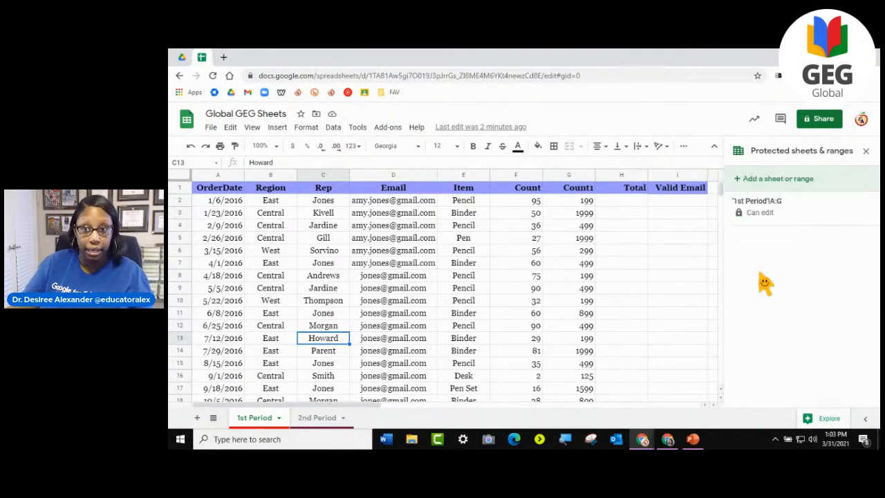
click(793, 210)
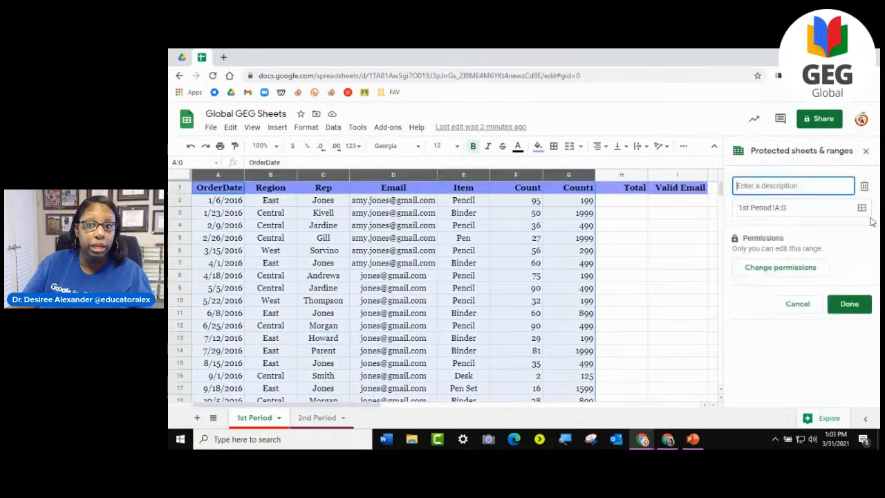
click(798, 304)
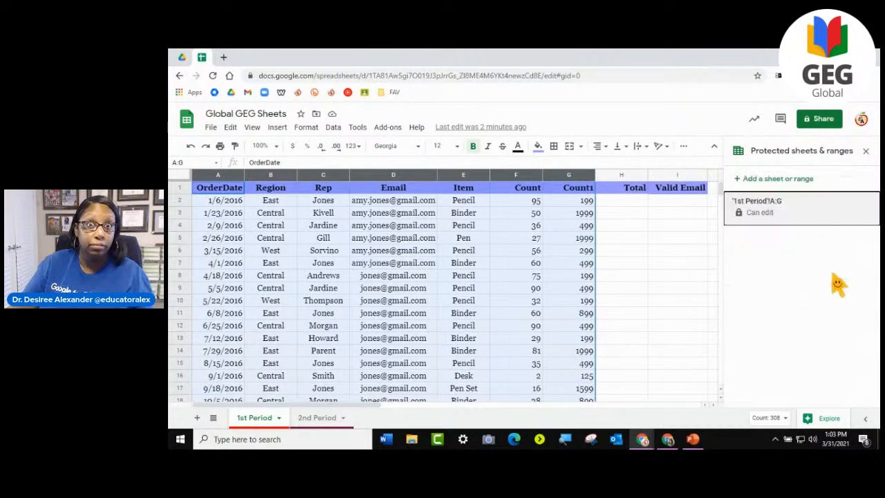
click(279, 417)
click(272, 322)
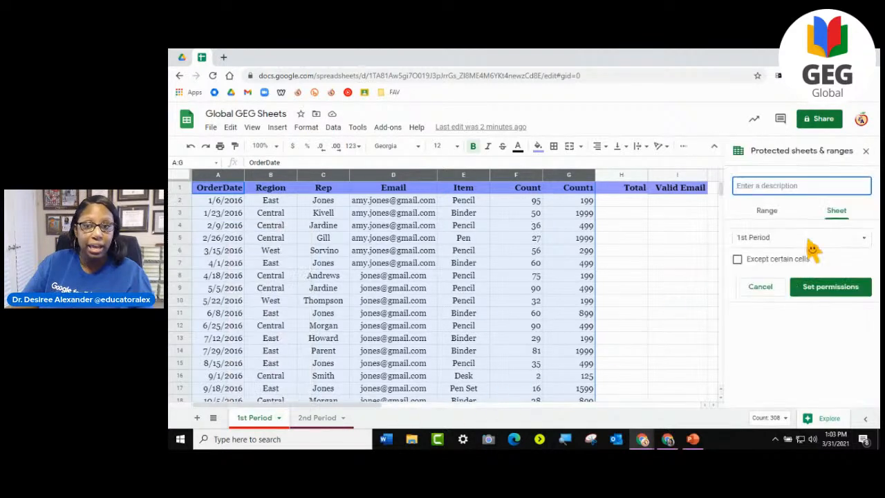
click(769, 211)
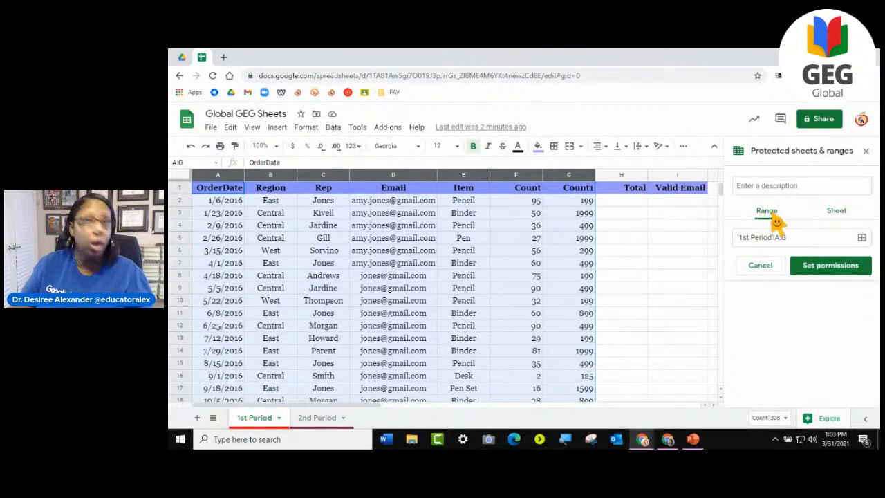
click(761, 265)
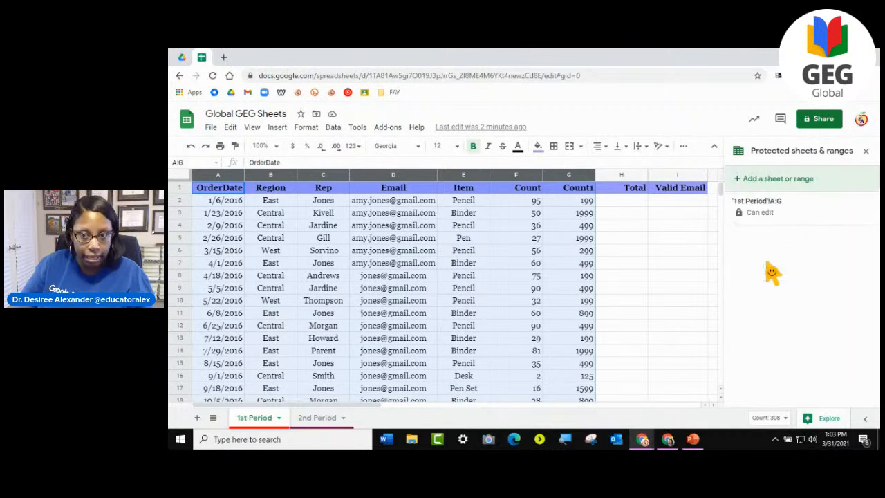
- Remove the protection from the A:G range of the 1st Period sheet and close the protection settings
click(795, 210)
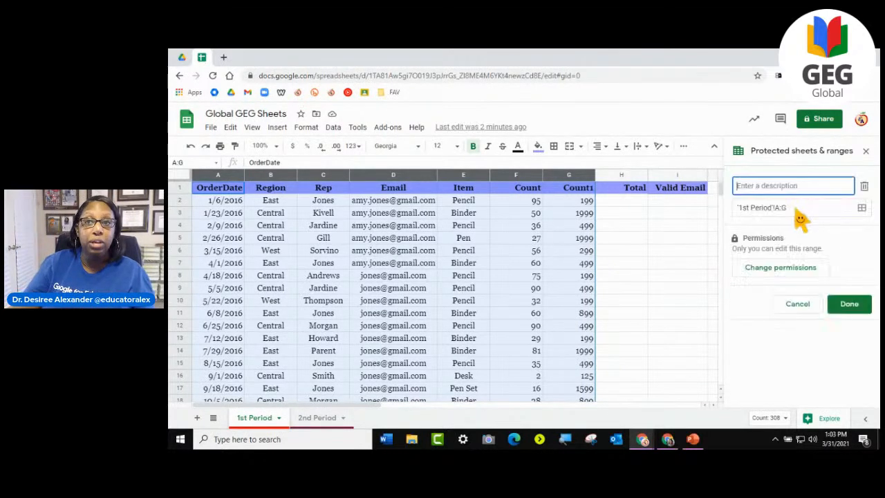
click(863, 186)
click(630, 303)
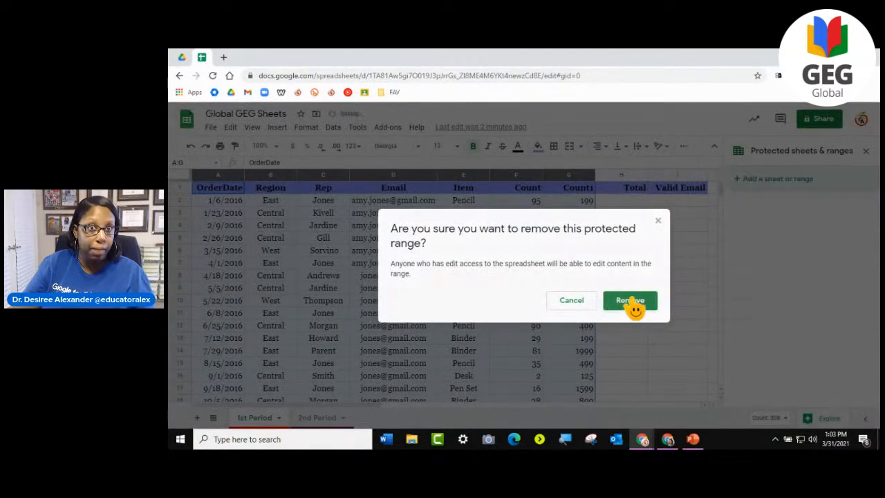
click(672, 291)
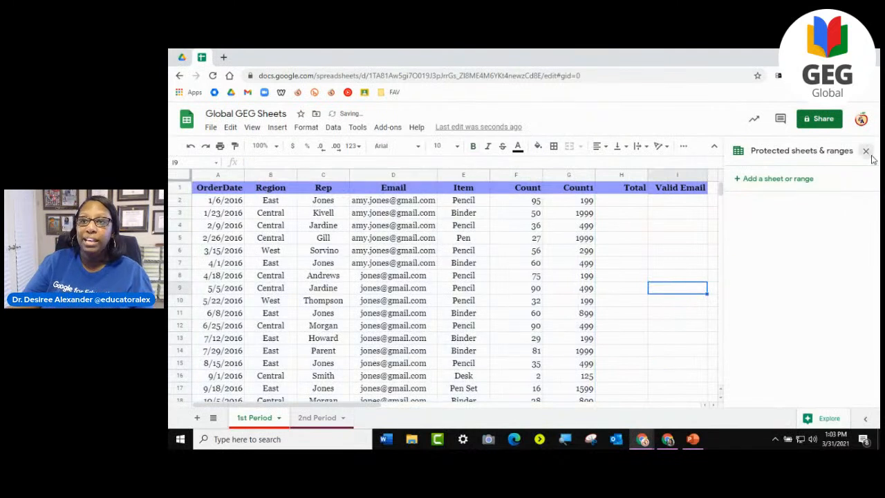
click(866, 151)
mouse_move(375, 224)
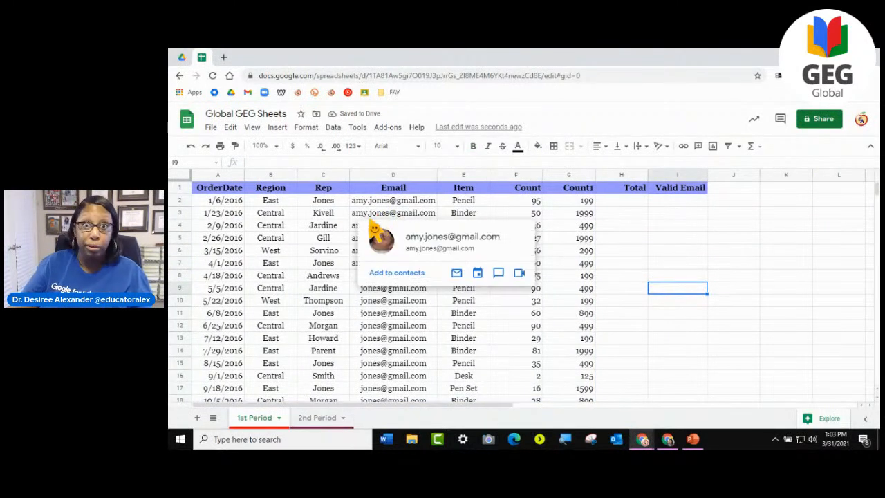
- Protect the whole 2nd Period sheet and restrict its editing permission to Only you
click(315, 419)
click(342, 417)
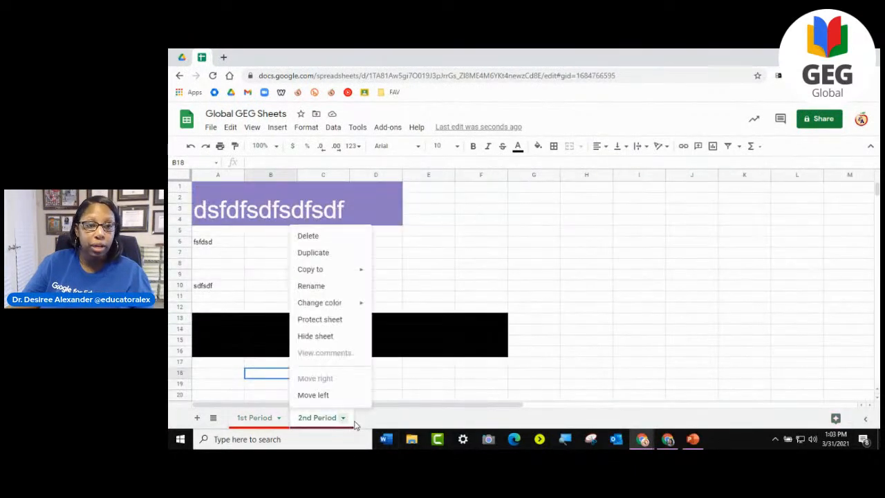
click(308, 322)
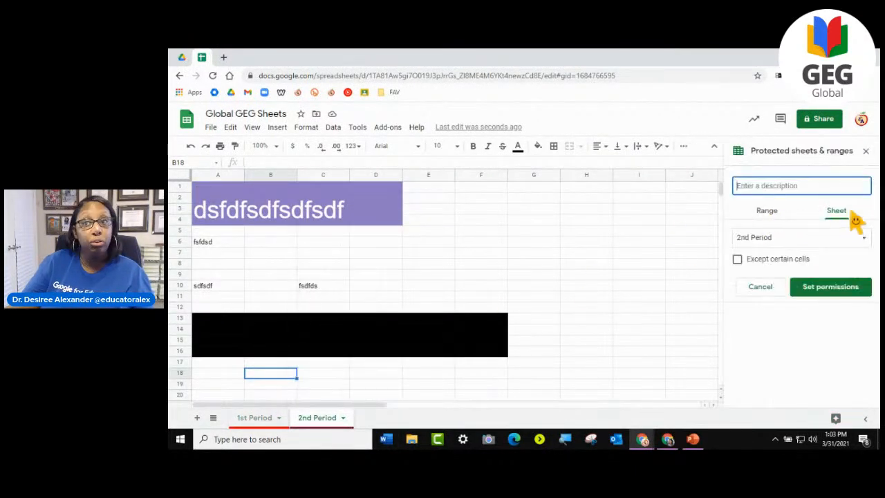
click(826, 246)
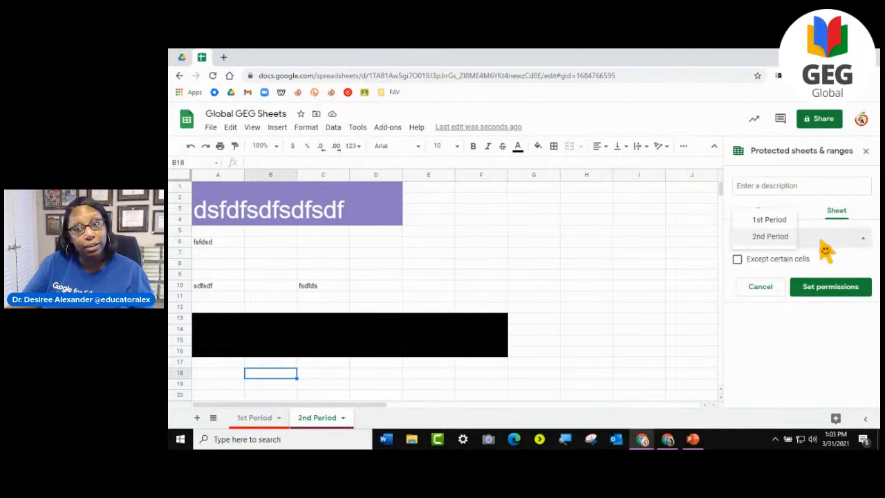
click(768, 238)
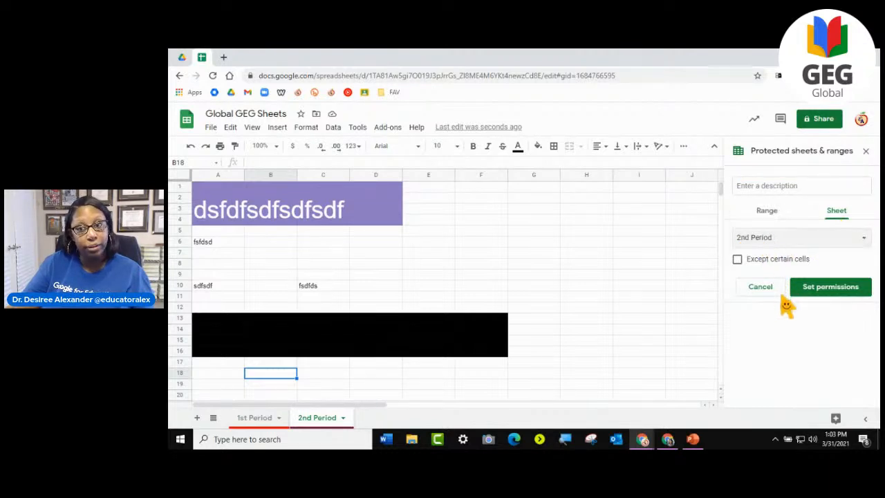
click(805, 289)
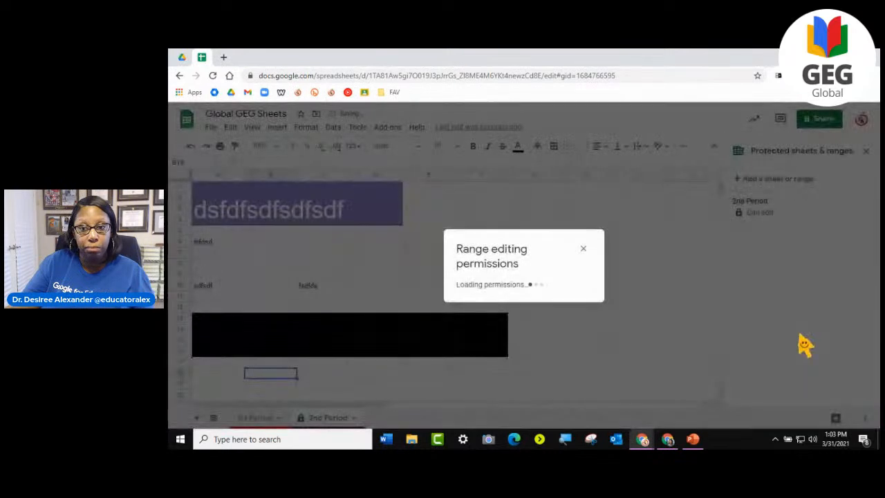
click(493, 274)
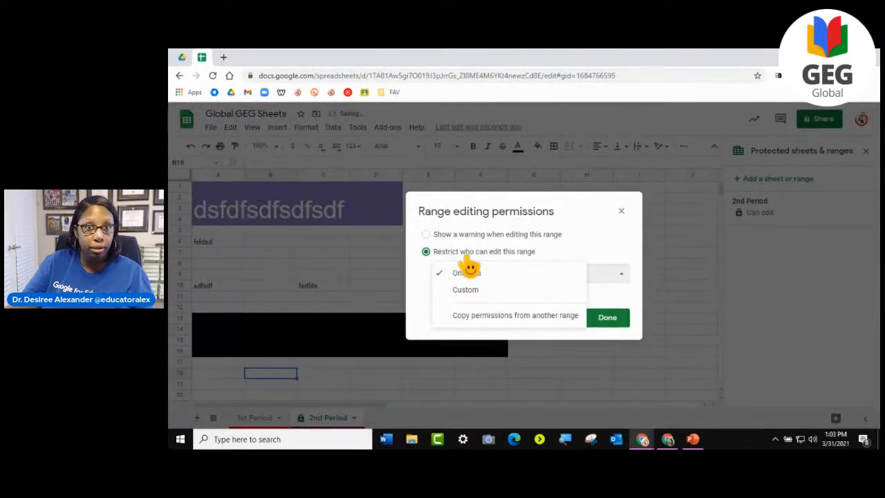
click(433, 303)
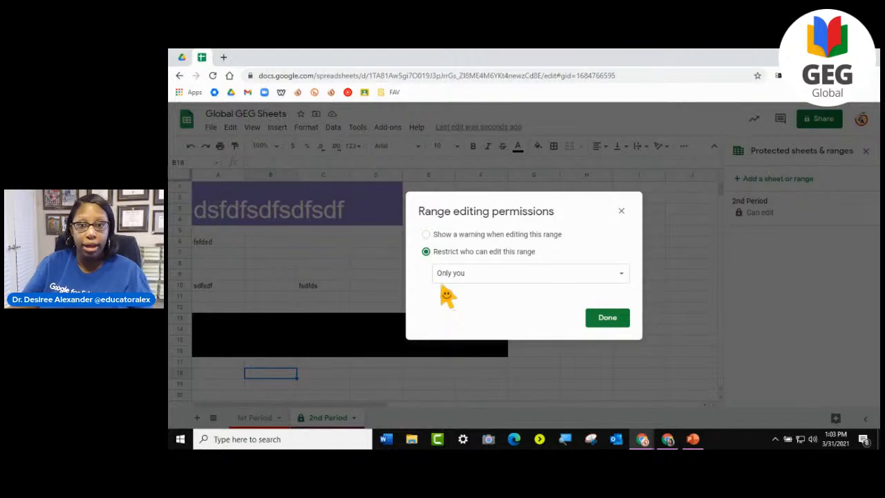
click(612, 318)
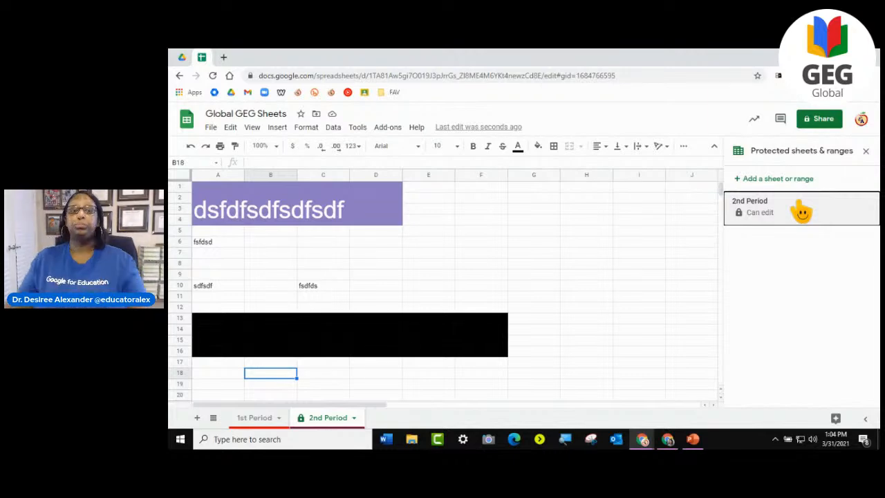
- Compare the protection entries of both sheets, look at the 2nd Period tab options, and close the protection settings on 1st Period
click(251, 418)
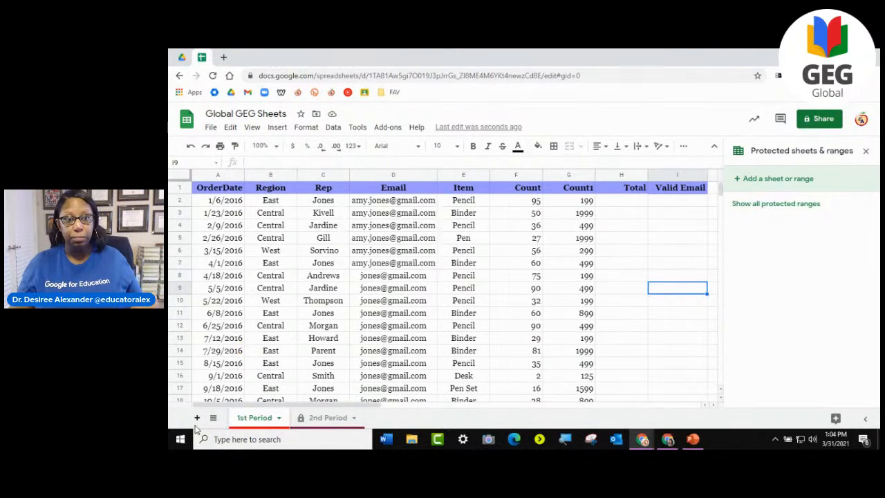
click(319, 417)
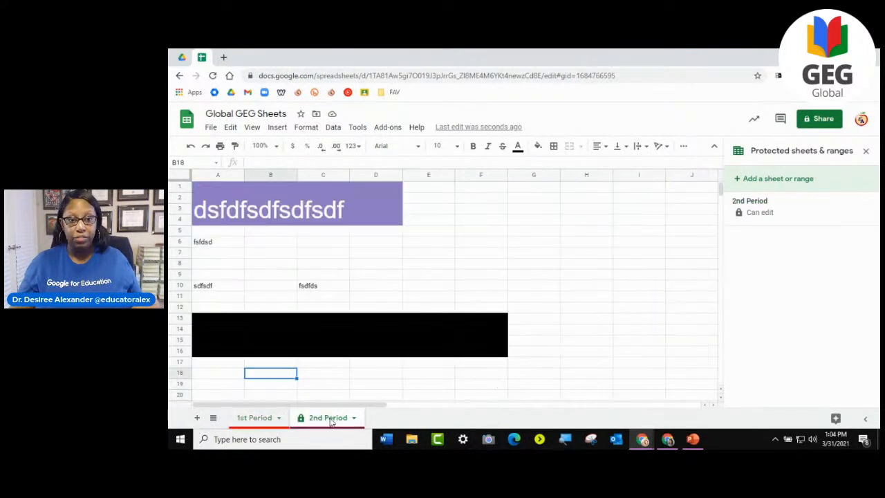
click(354, 418)
mouse_move(333, 308)
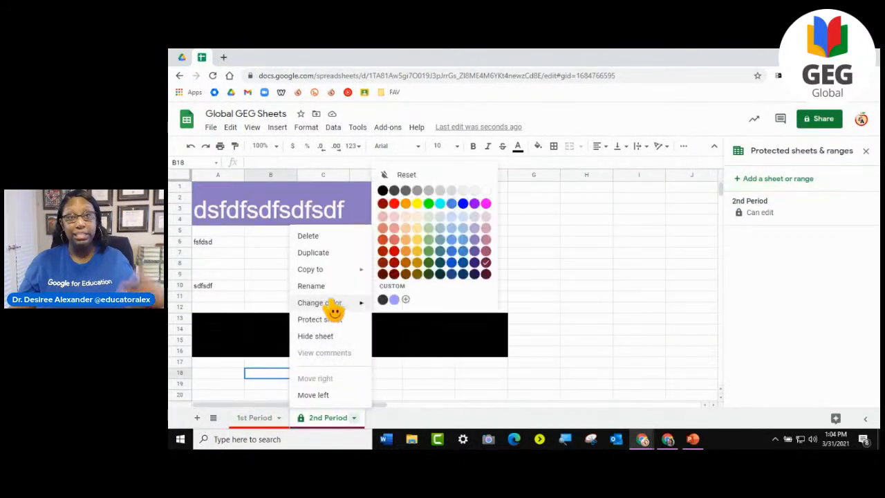
click(428, 421)
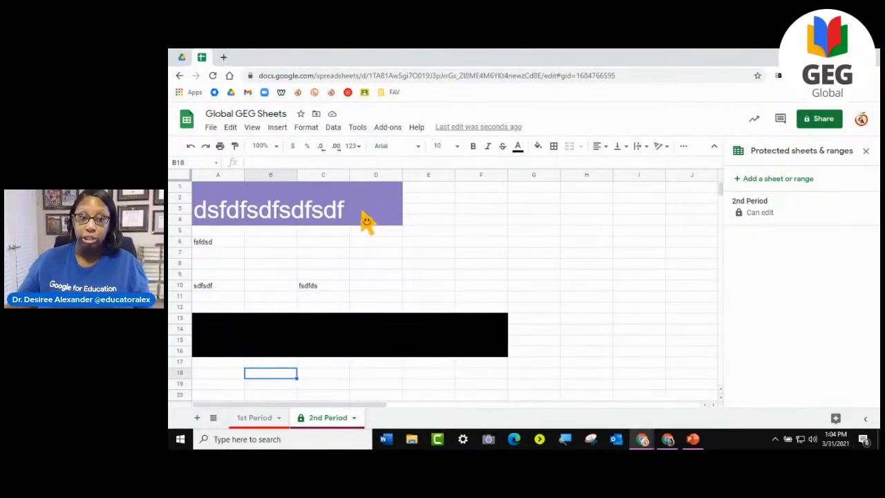
click(254, 420)
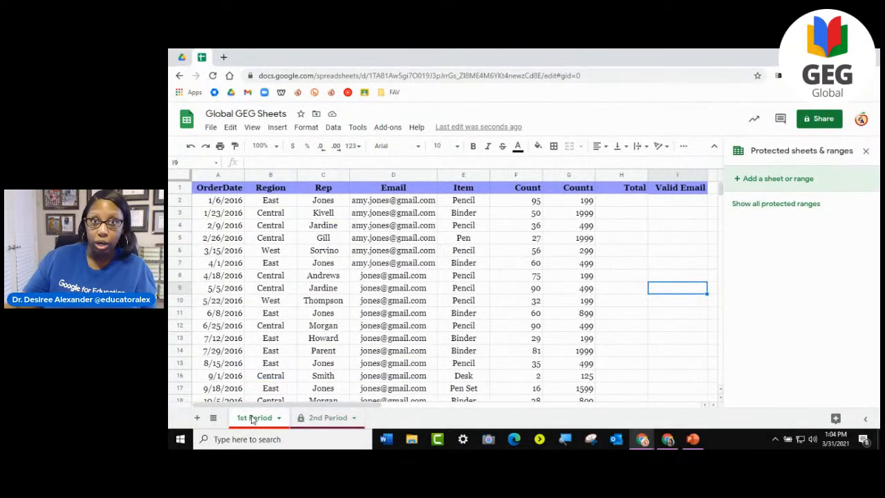
click(865, 151)
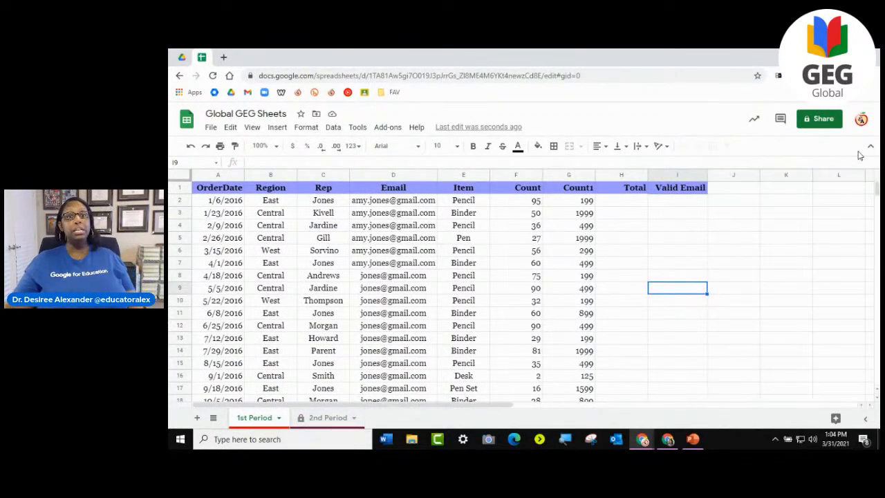
- Remove the protection from the 2nd Period sheet, return to the 1st Period sheet and close the protection settings
click(349, 422)
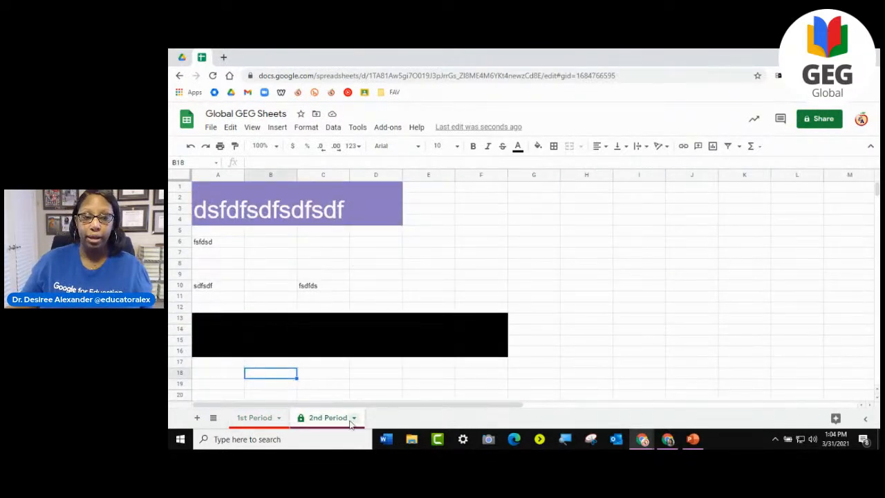
click(354, 418)
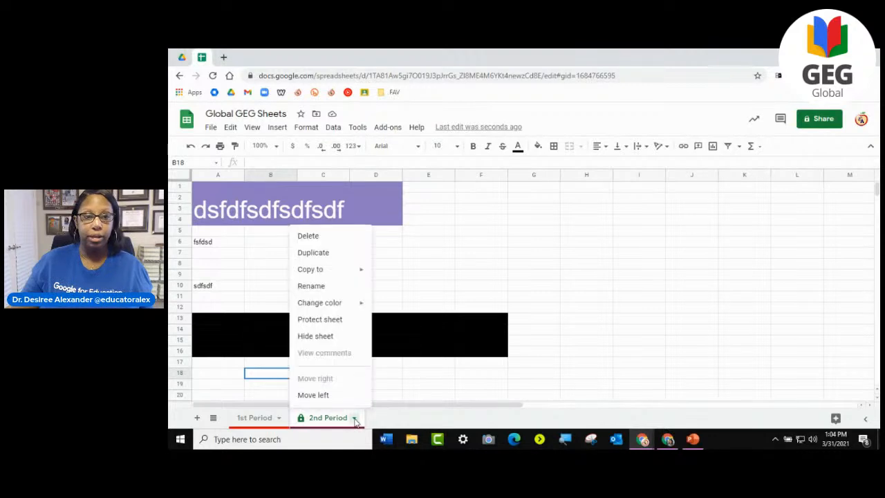
click(338, 322)
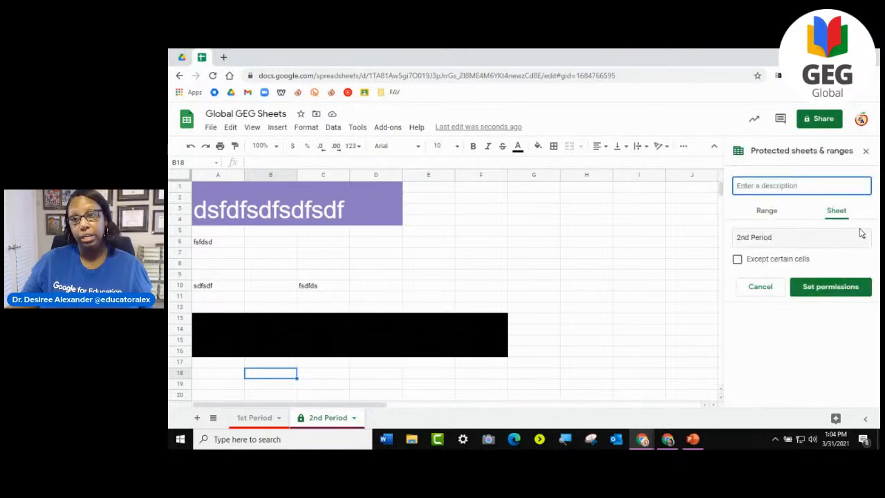
click(767, 287)
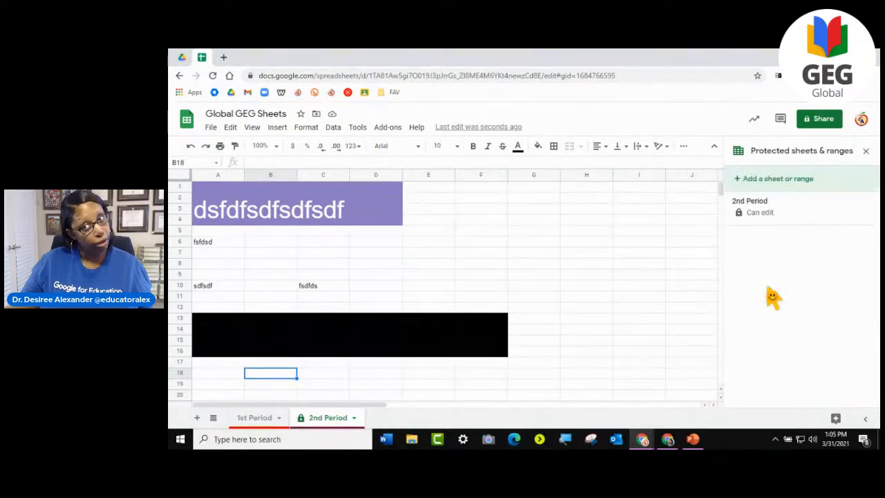
click(821, 221)
click(864, 185)
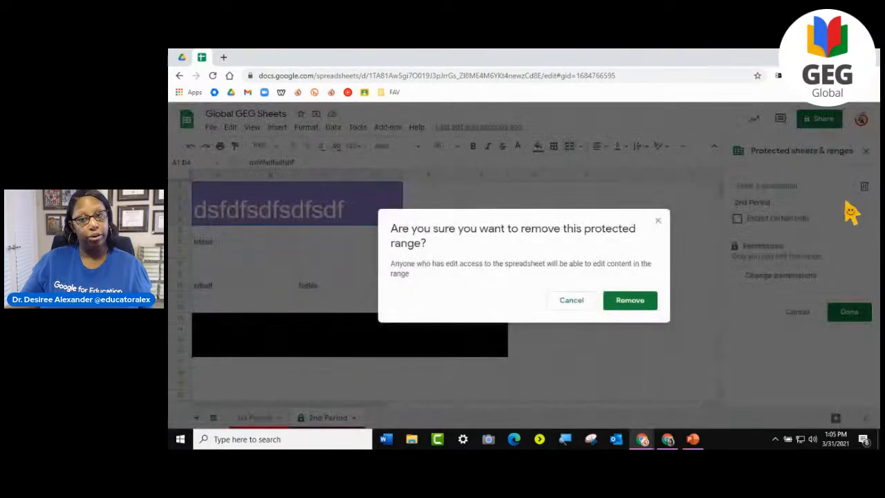
click(631, 301)
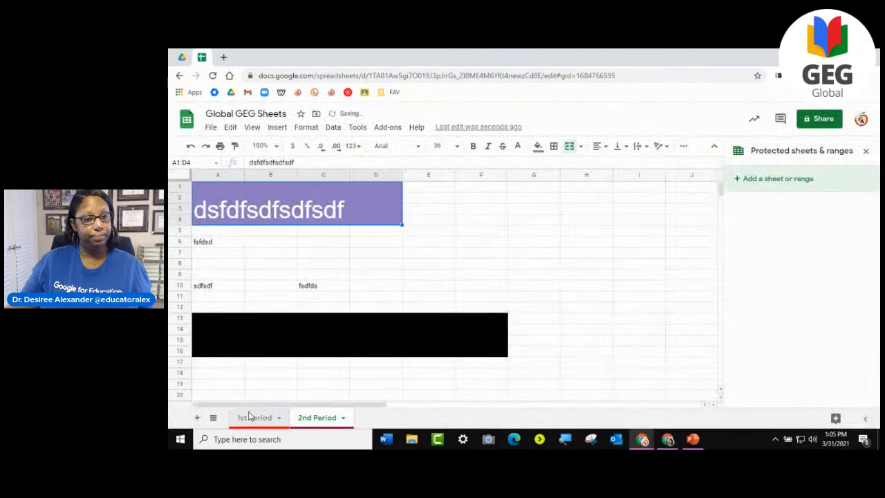
click(253, 418)
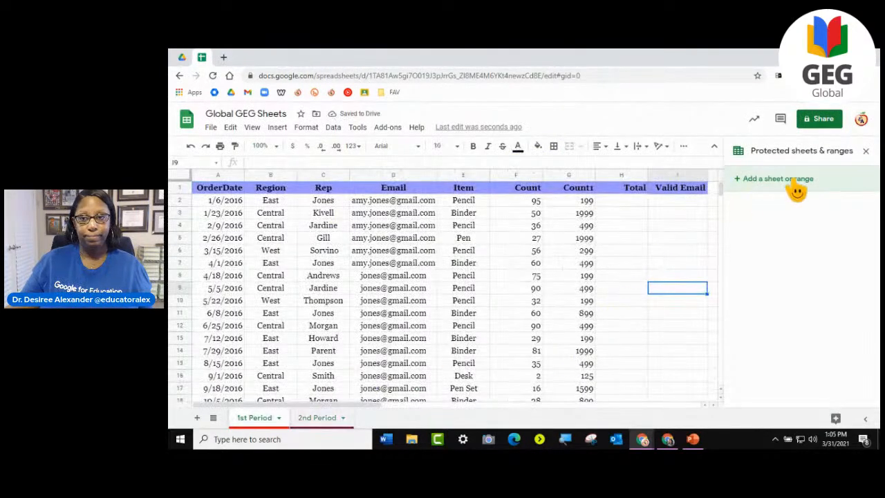
click(866, 150)
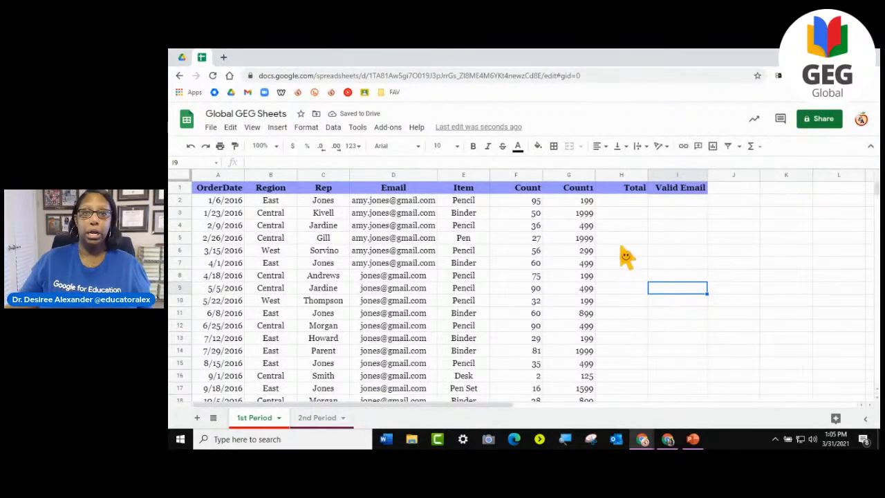
click(626, 202)
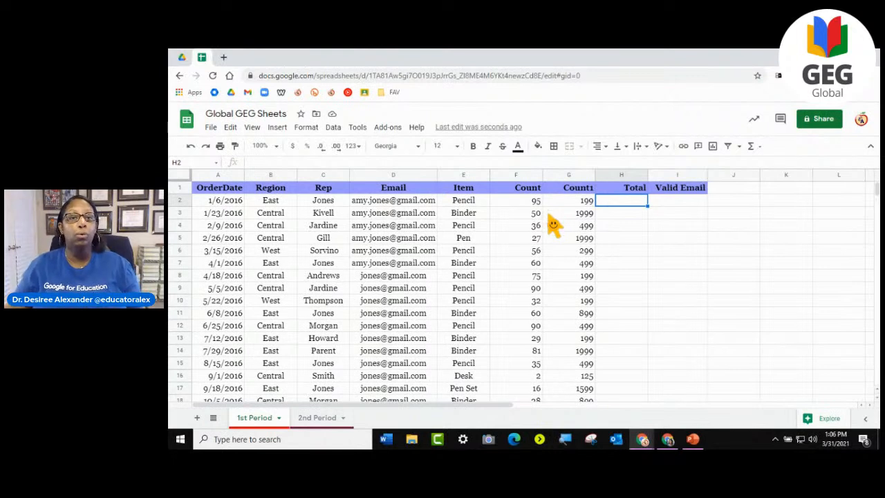
click(500, 224)
click(574, 325)
click(582, 340)
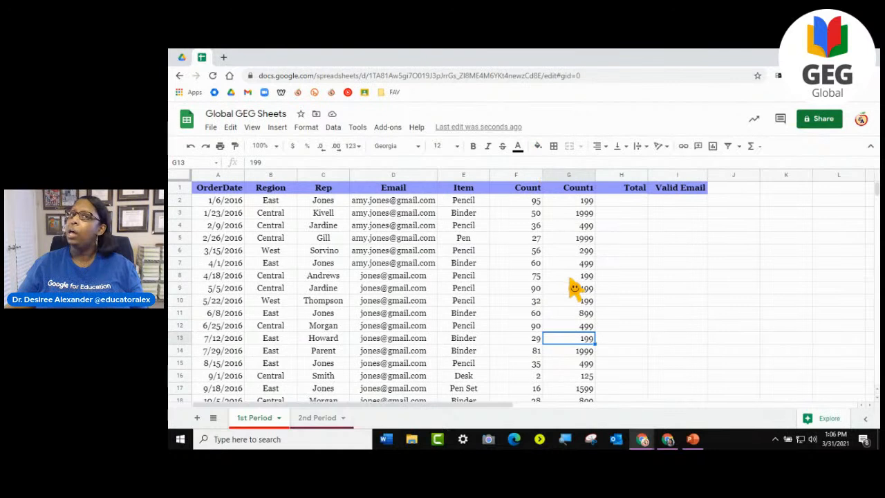
click(704, 241)
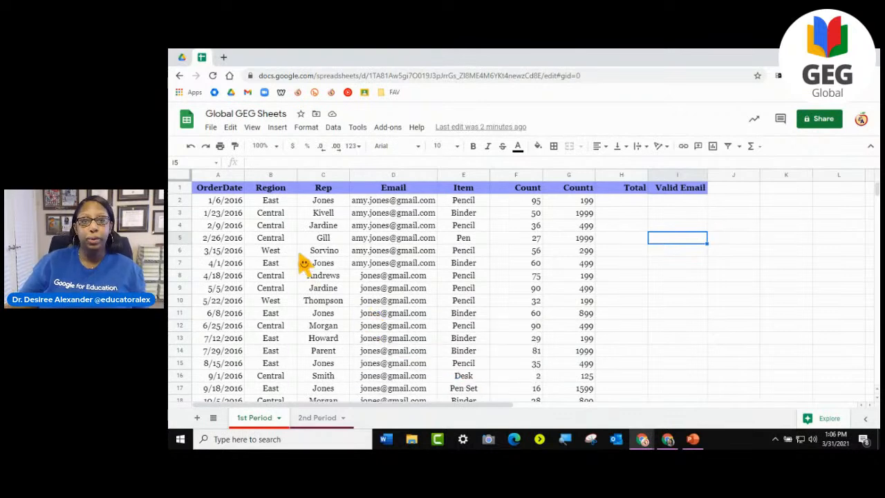
- Start a conditional formatting rule for the Count and Count1 values in range F2:G44
drag(518, 203, 569, 379)
scroll(531, 355, up, 2)
scroll(532, 361, up, 6)
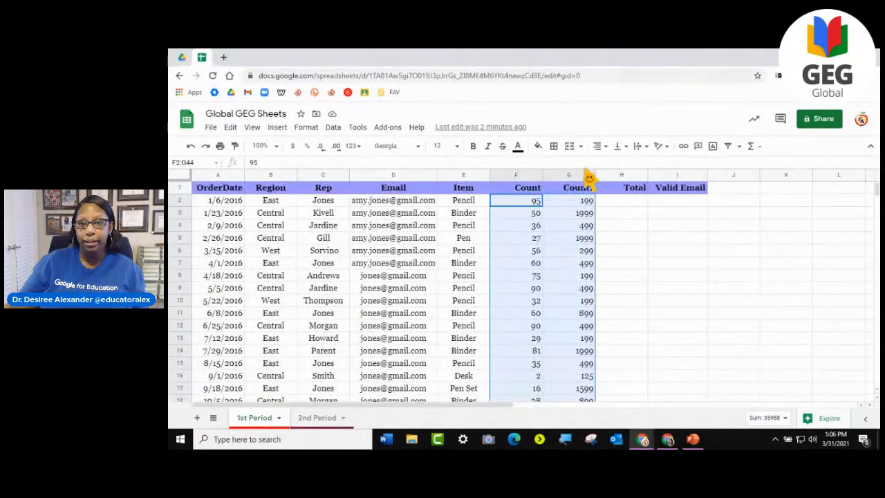
click(308, 131)
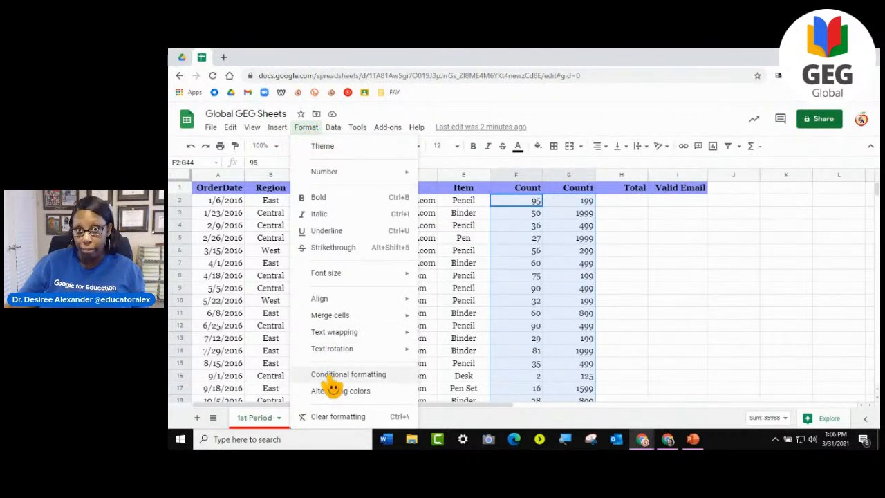
click(333, 128)
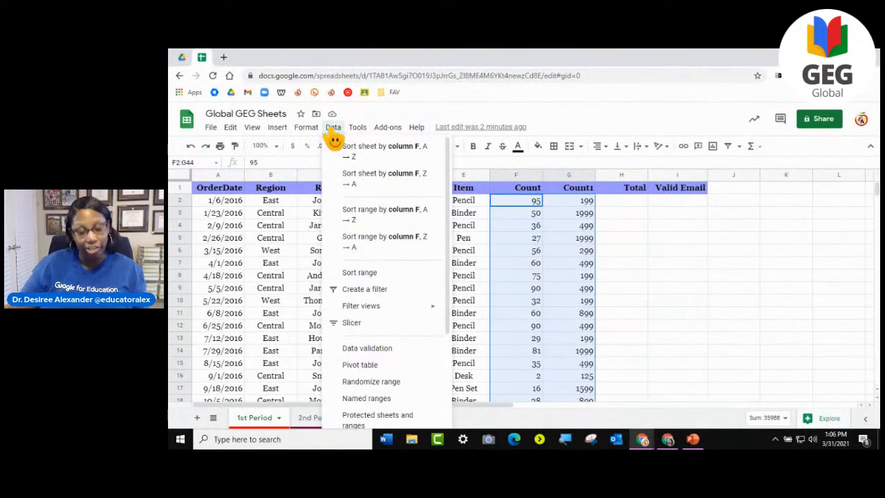
mouse_move(316, 141)
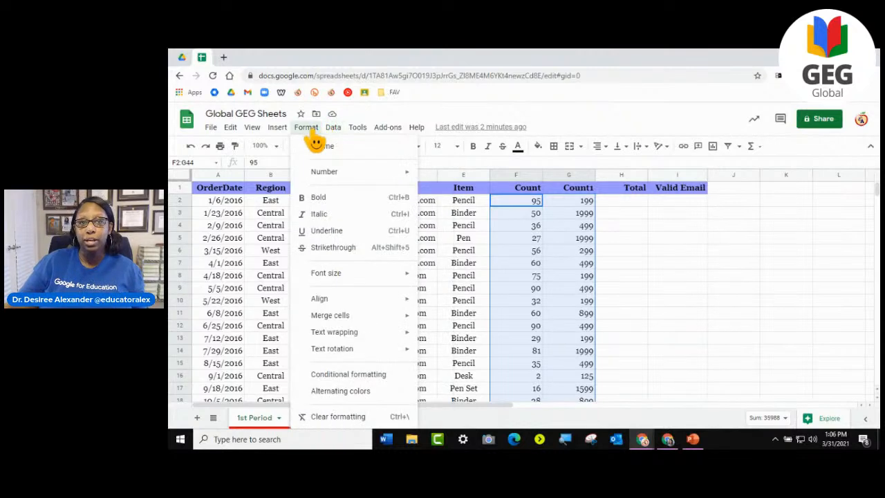
mouse_move(253, 140)
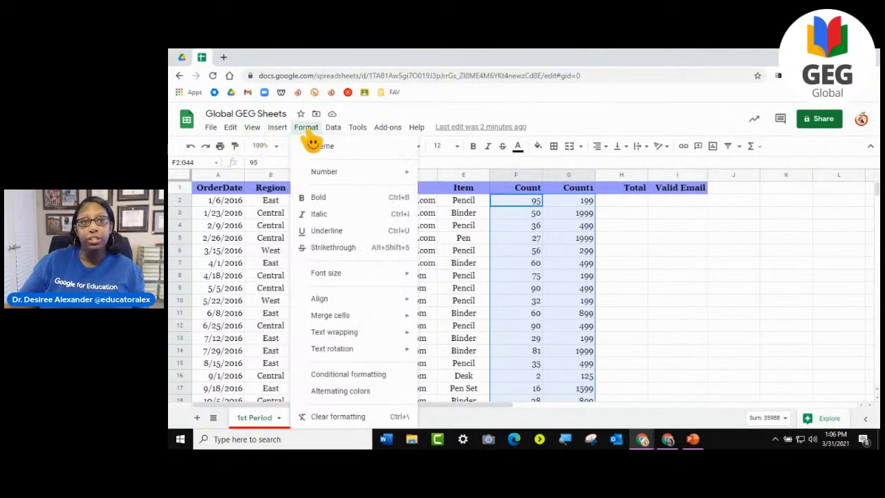
click(361, 379)
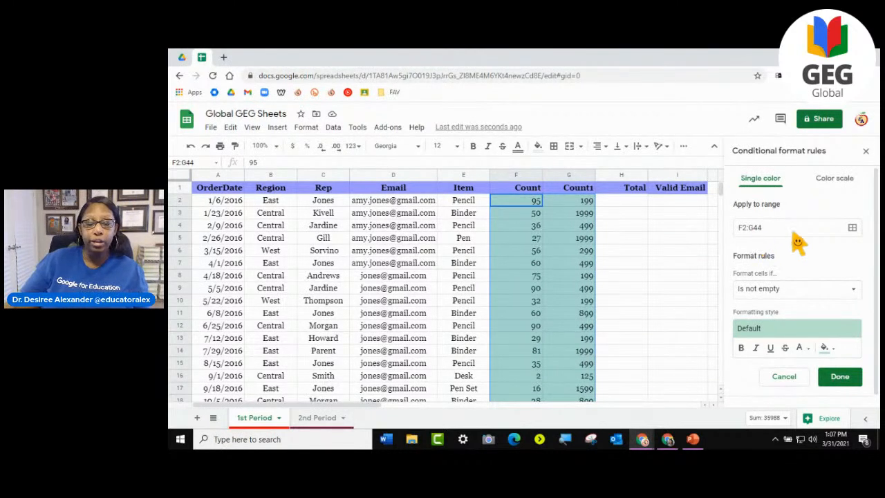
- Set the rule's condition for F2:G44 to Greater than 200
scroll(781, 240, down, 1)
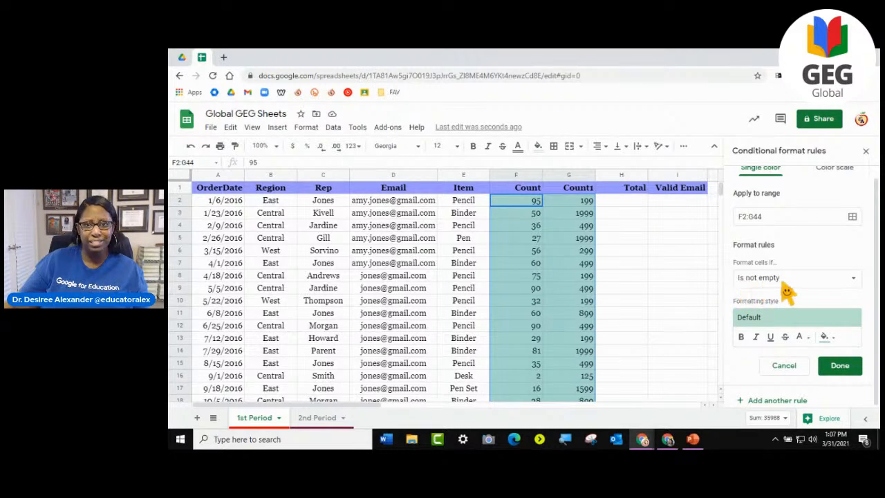
scroll(577, 330, down, 10)
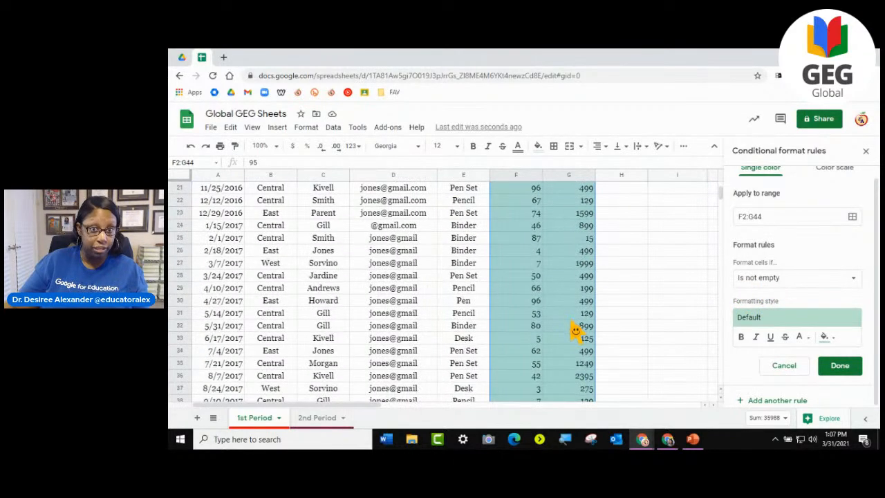
scroll(577, 330, up, 10)
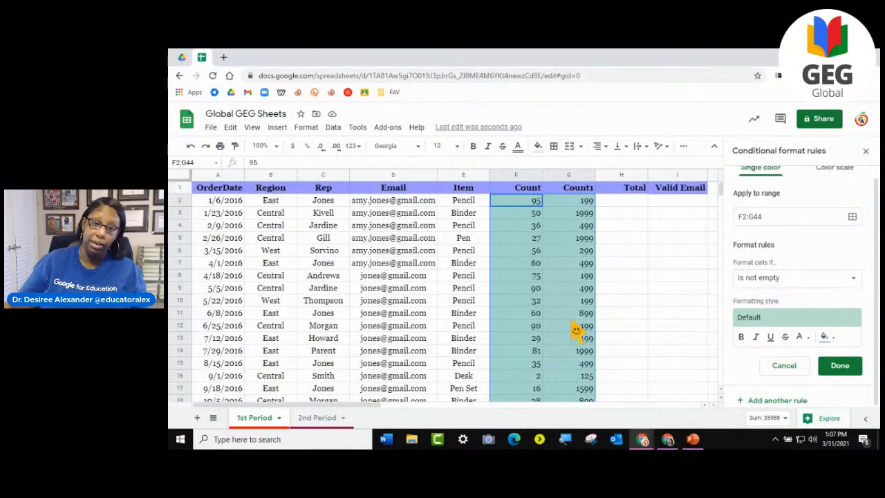
click(766, 278)
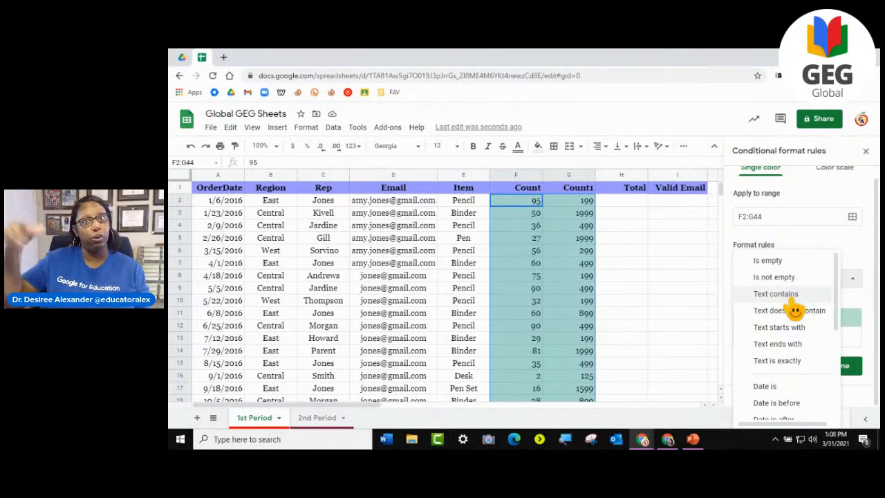
scroll(795, 311, down, 3)
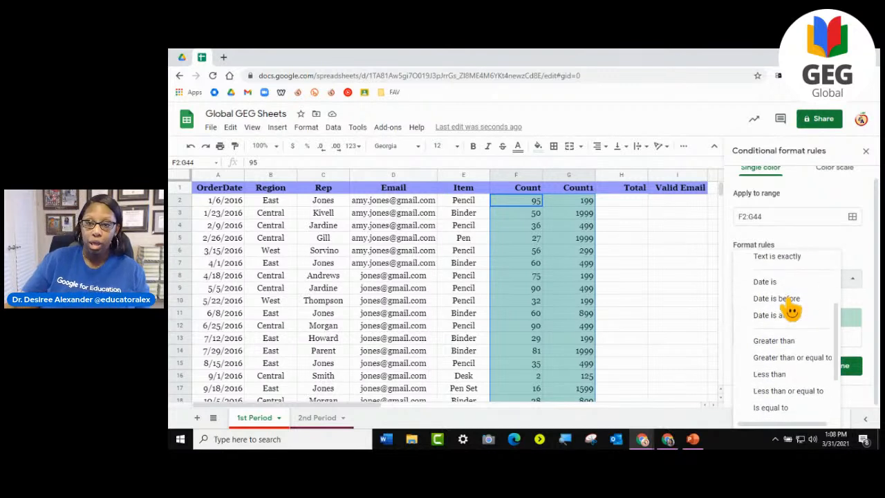
scroll(800, 329, down, 3)
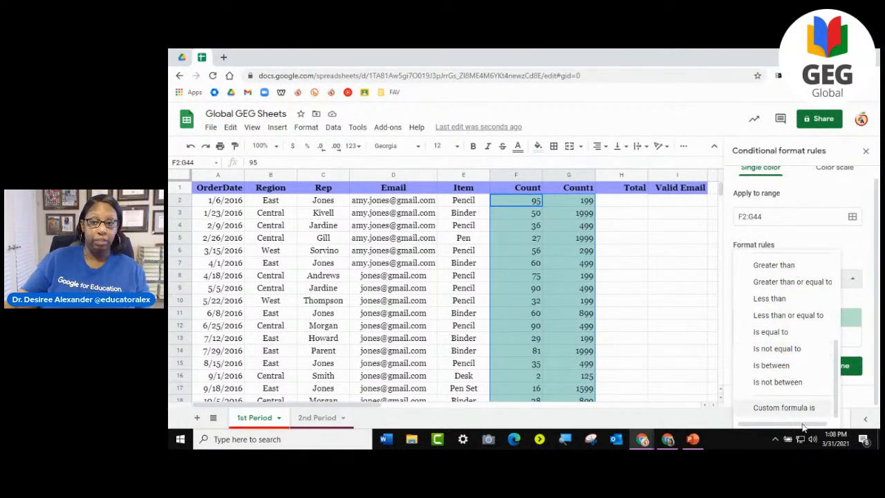
scroll(796, 397, up, 2)
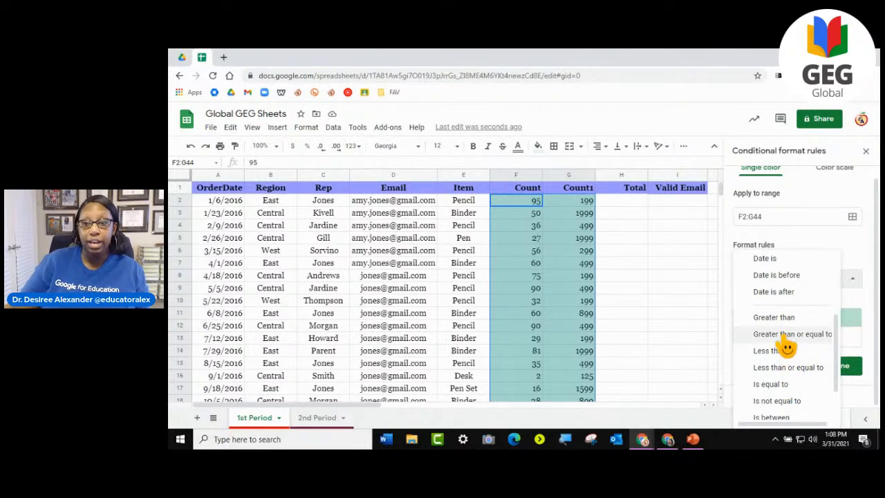
scroll(787, 348, down, 2)
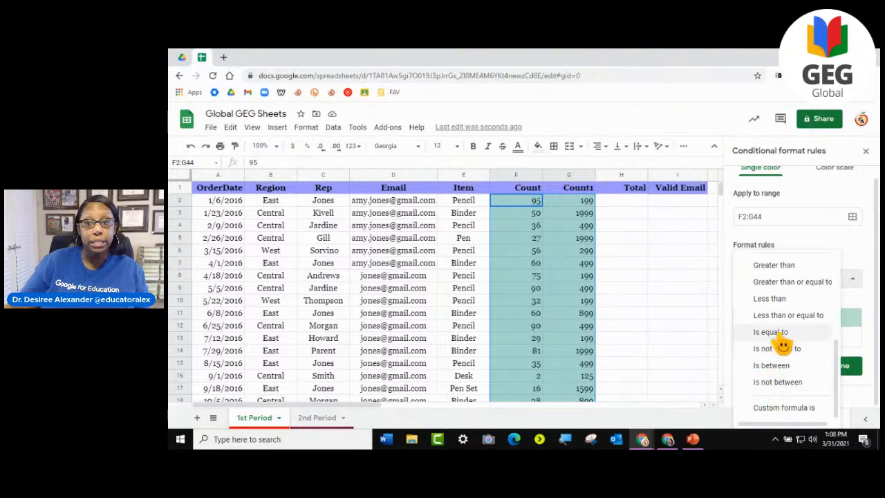
click(794, 269)
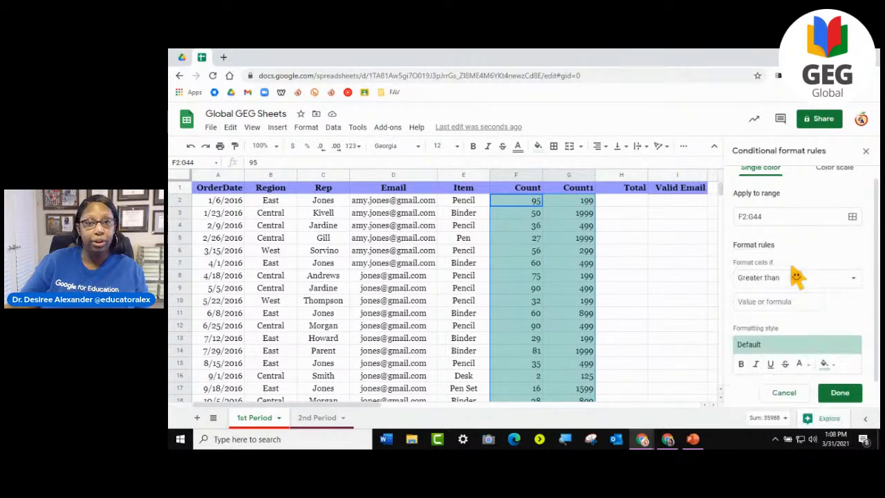
click(789, 310)
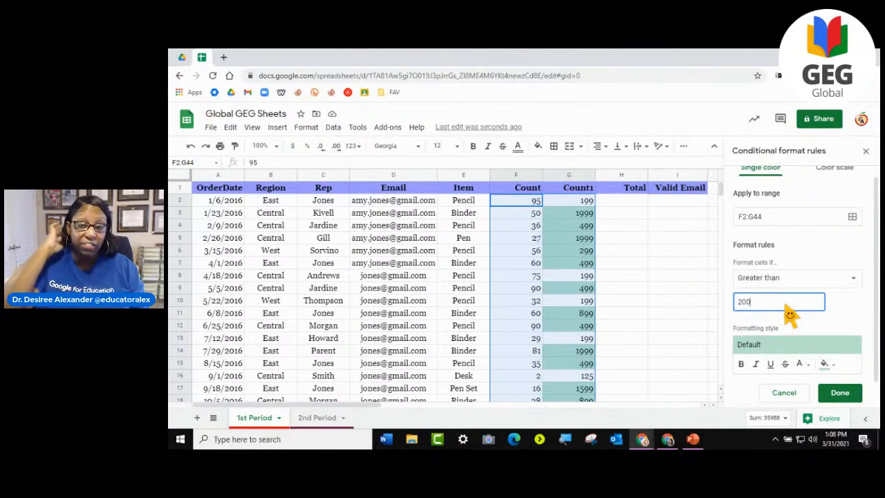
- Give the greater-than rule a yellow fill and save it
scroll(539, 290, down, 9)
scroll(540, 292, down, 4)
scroll(540, 292, up, 13)
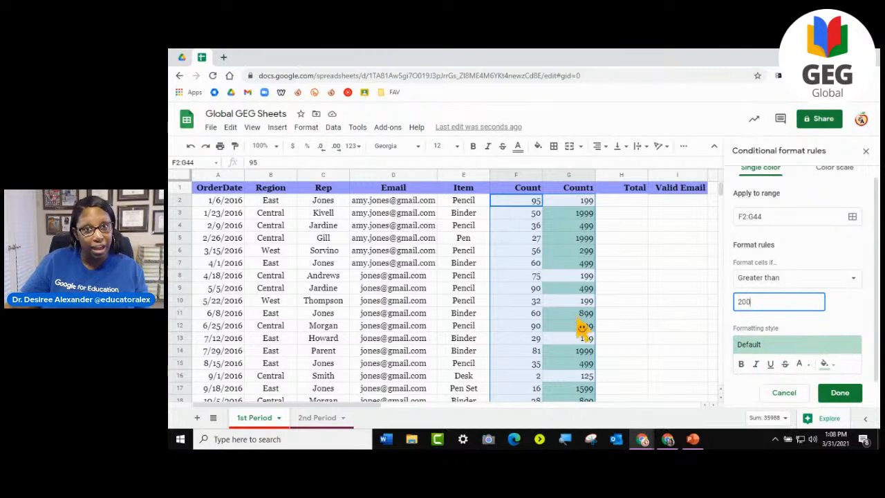
click(827, 368)
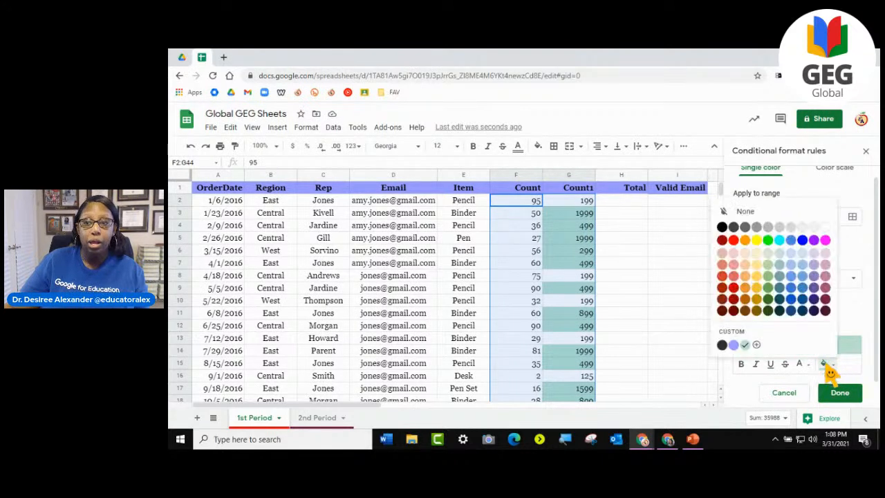
click(763, 248)
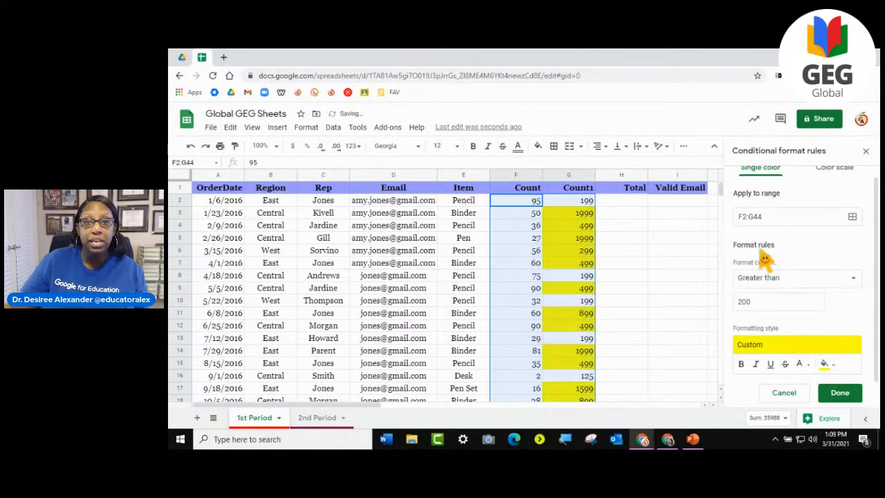
click(852, 399)
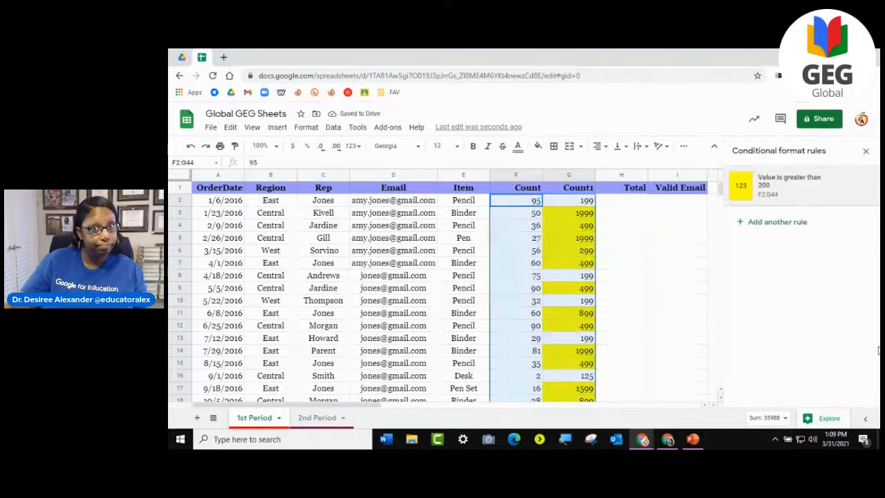
- Add a second conditional formatting rule for F2:G44 with the condition Less than 100
click(770, 225)
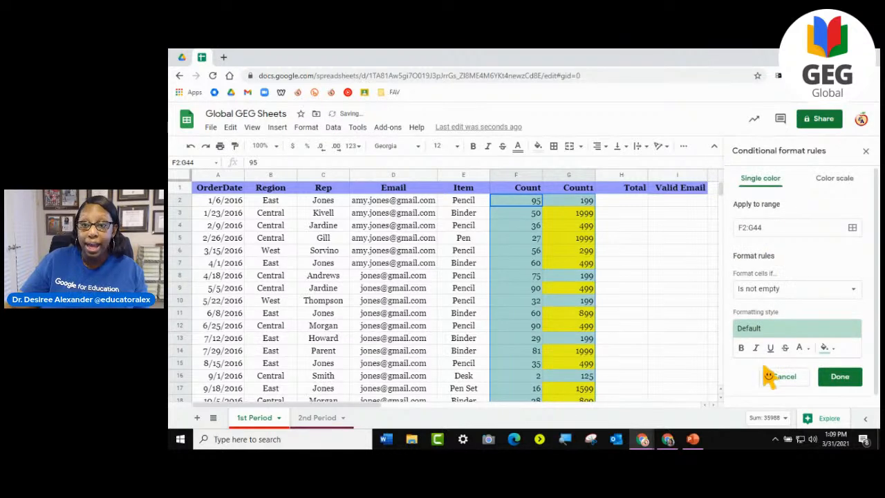
click(780, 293)
scroll(782, 370, down, 5)
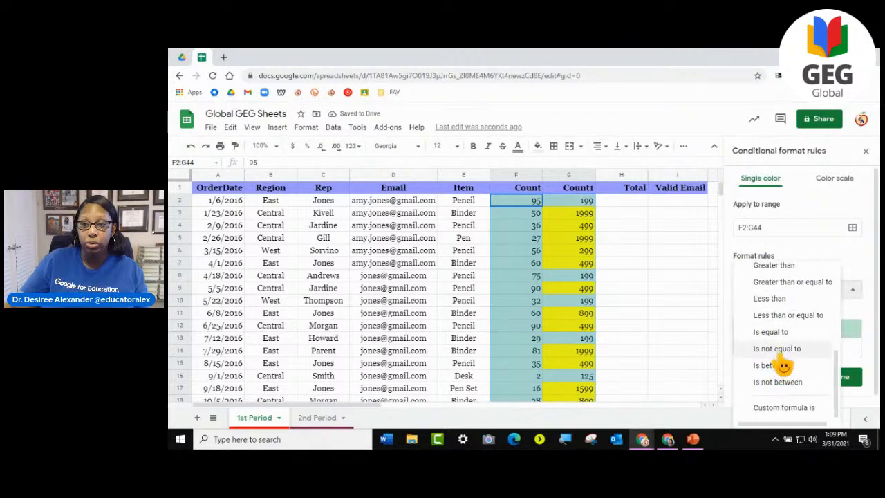
scroll(781, 362, up, 2)
click(781, 362)
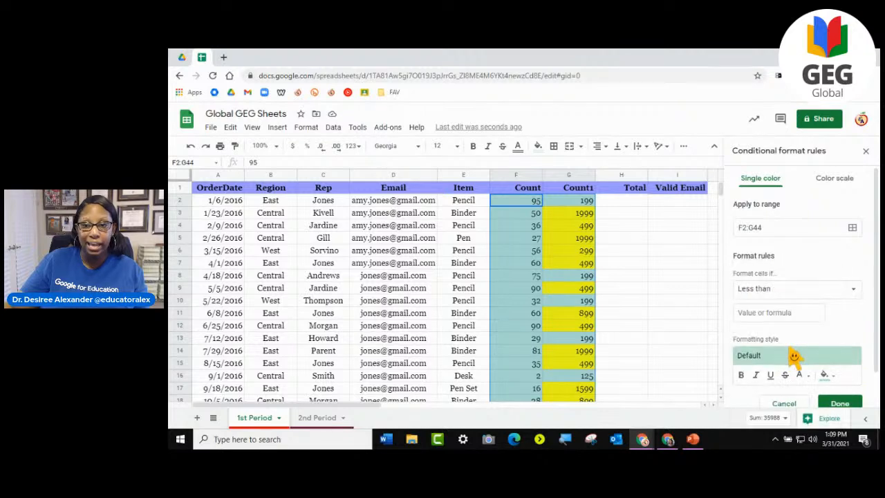
scroll(785, 311, down, 1)
click(782, 276)
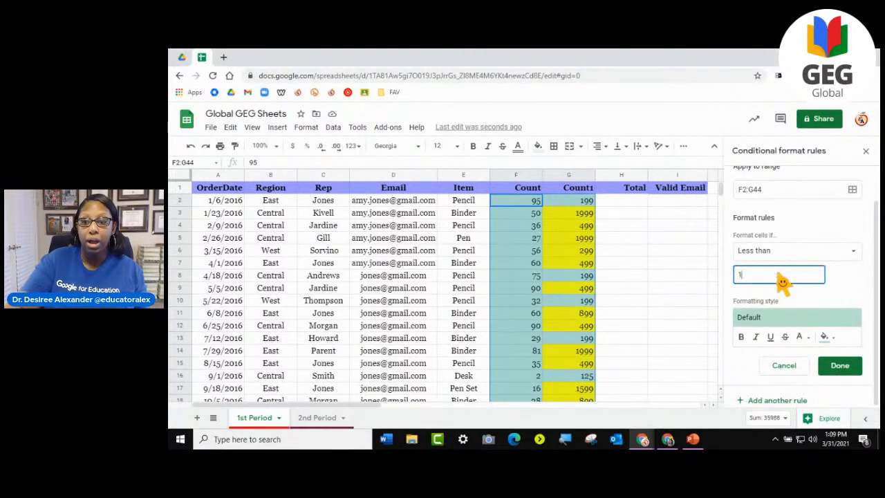
- Give the less-than rule an orange fill, save it and close the conditional format rules
click(825, 336)
click(745, 214)
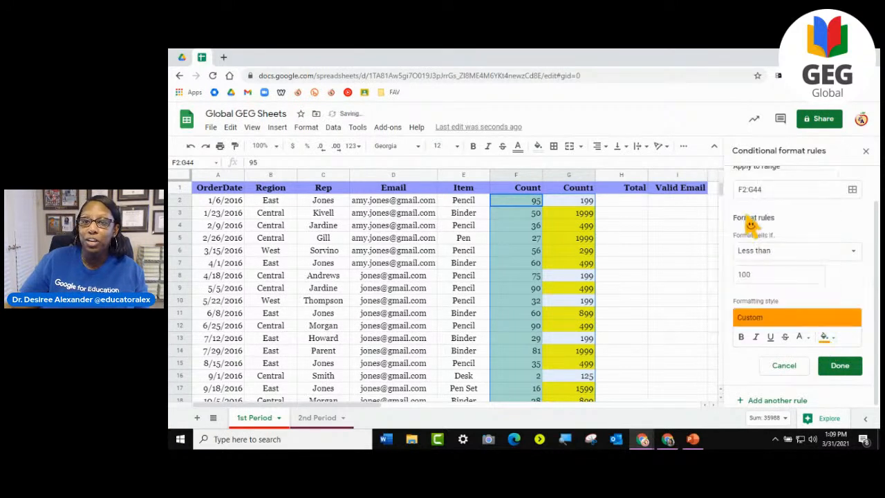
click(843, 366)
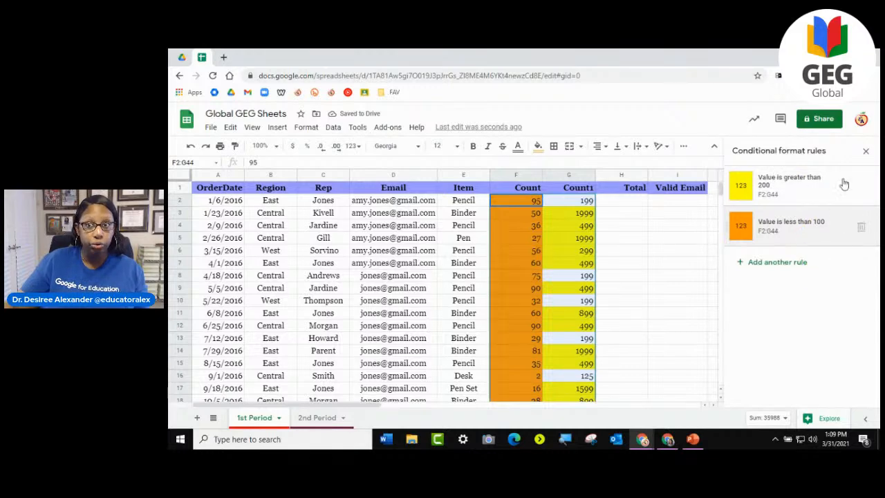
click(868, 151)
click(695, 264)
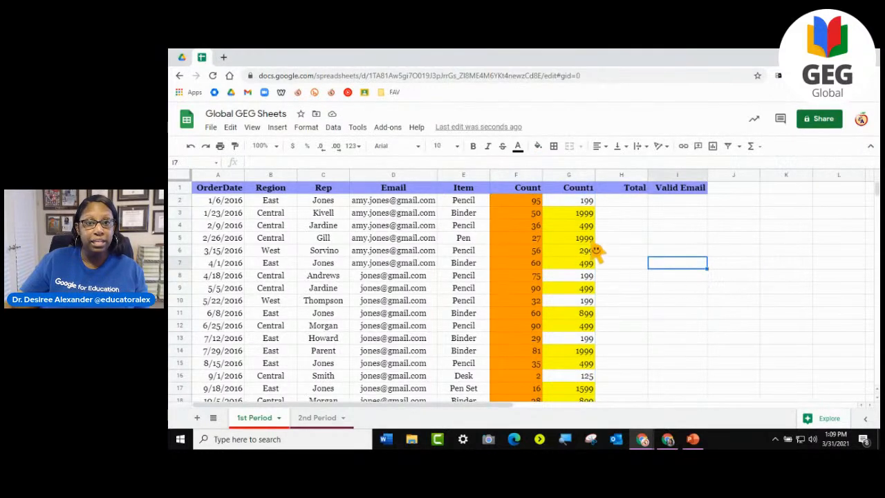
- Enter 33 in cell F45, directly below the last Count value
scroll(595, 254, down, 8)
scroll(593, 256, down, 5)
scroll(595, 259, up, 15)
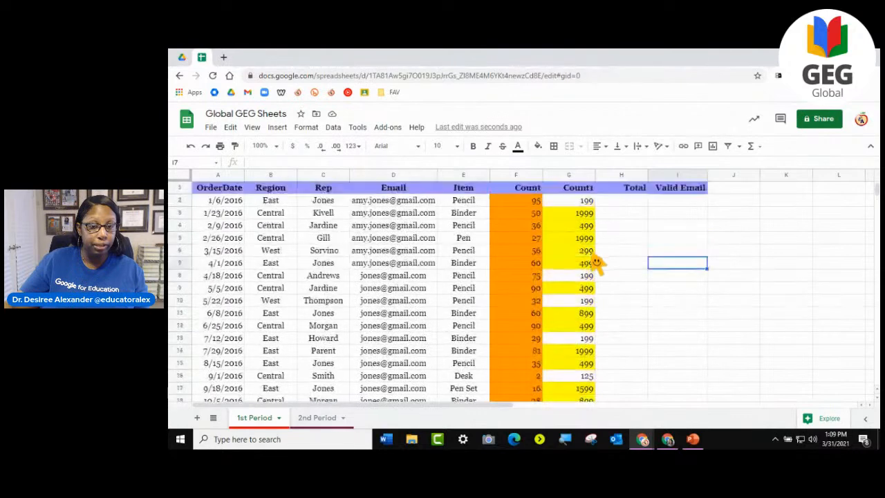
scroll(595, 259, down, 5)
scroll(592, 256, up, 6)
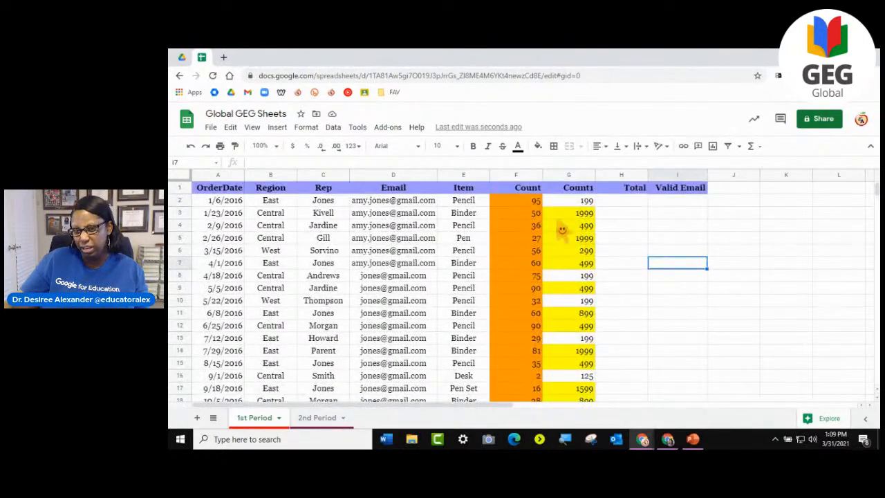
scroll(571, 325, down, 10)
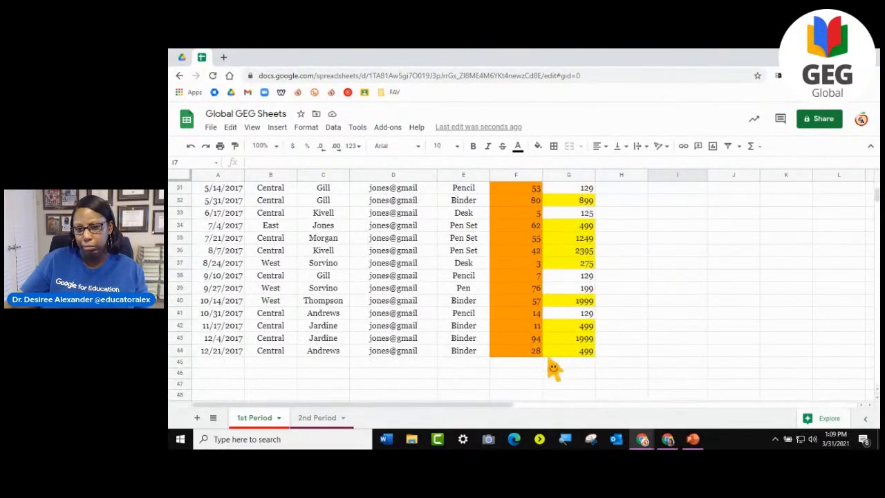
click(520, 364)
text(33)
click(525, 395)
click(537, 364)
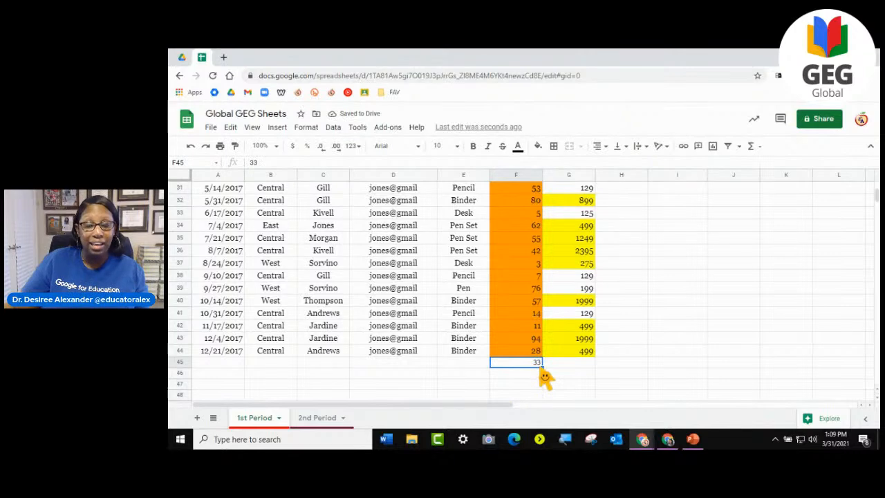
- Select the entire Count and Count1 columns, then select the whole sheet to compare possible formatting ranges
scroll(569, 385, up, 2)
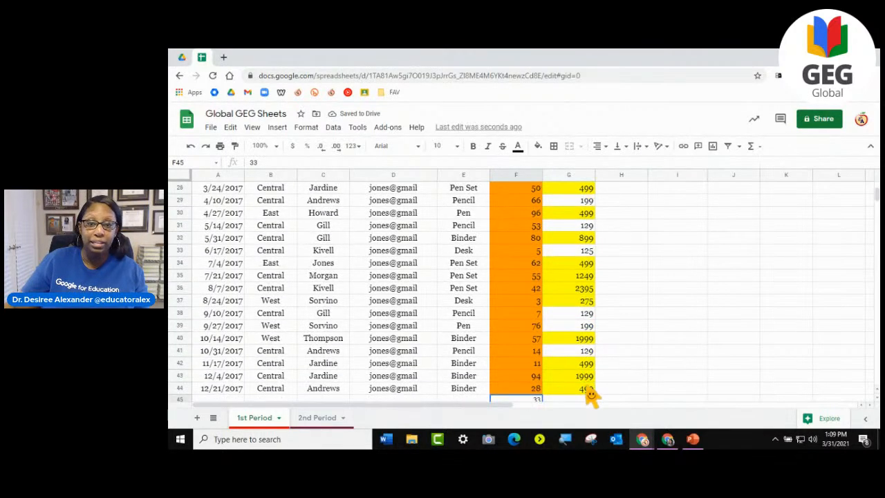
scroll(592, 278, up, 5)
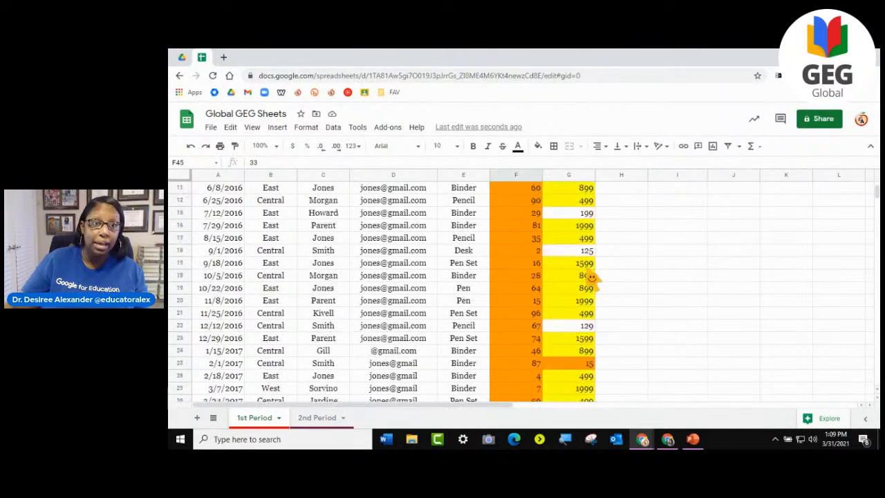
scroll(591, 278, up, 4)
drag(516, 175, 569, 176)
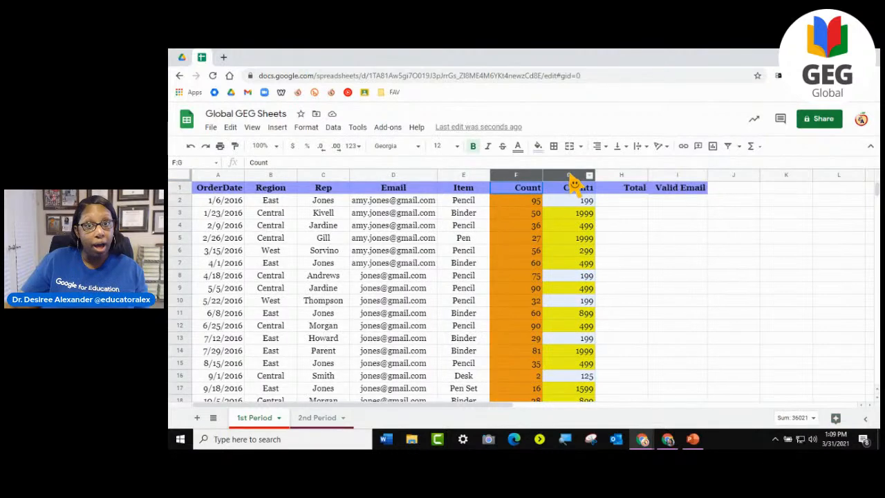
click(178, 174)
scroll(553, 331, down, 5)
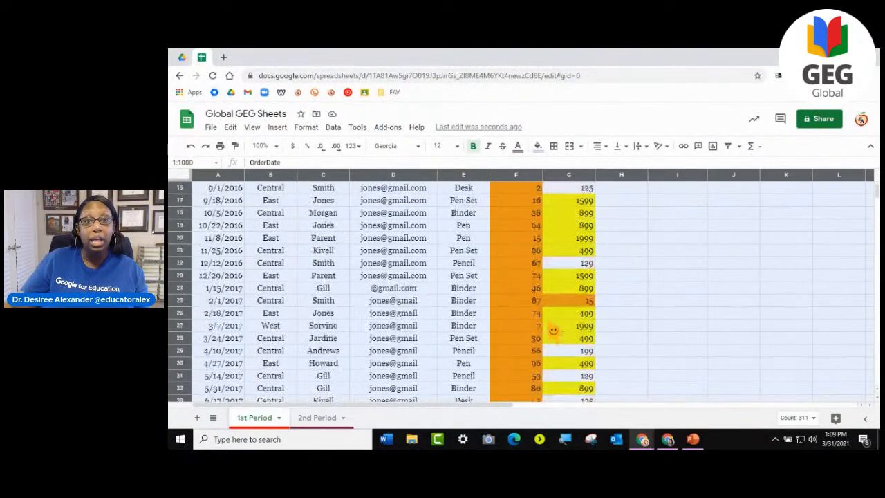
- Delete both conditional formatting rules applied to F2:G44
scroll(553, 331, down, 7)
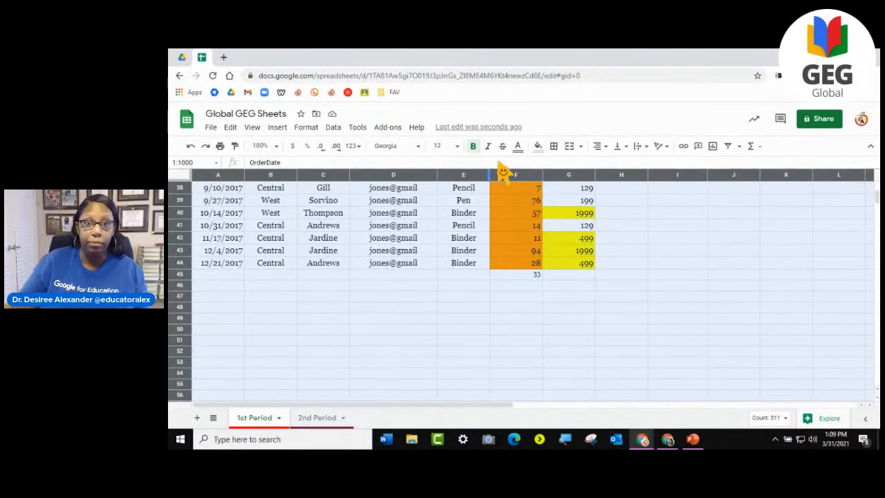
click(304, 132)
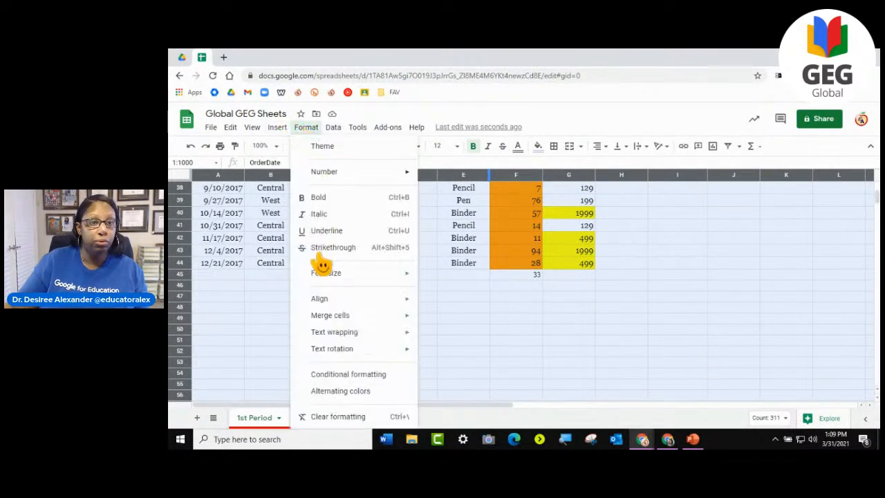
click(324, 373)
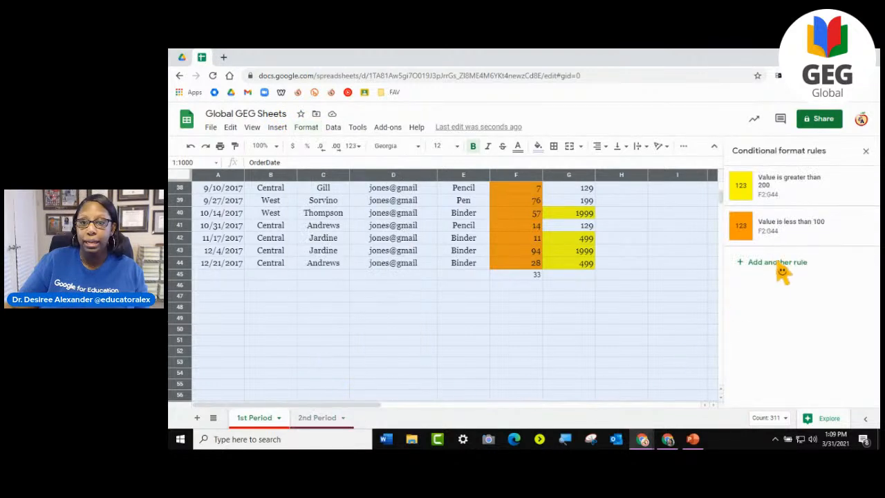
click(867, 233)
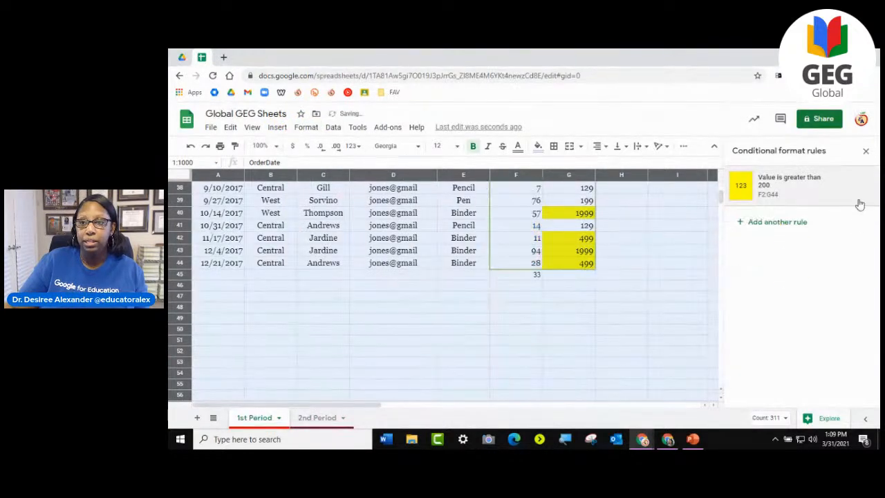
click(859, 204)
- Add a conditional formatting rule for the whole sheet, A1:Z1000, with the condition Less than 200
click(771, 184)
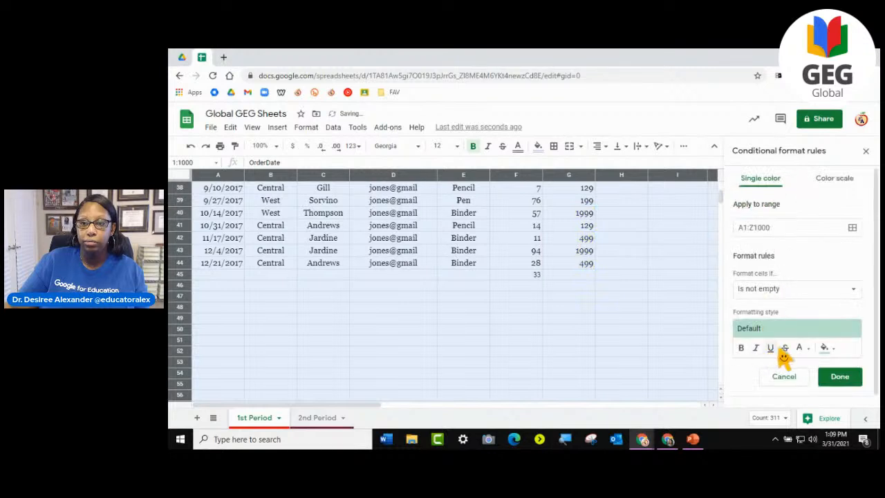
click(772, 291)
scroll(779, 406, down, 5)
click(771, 296)
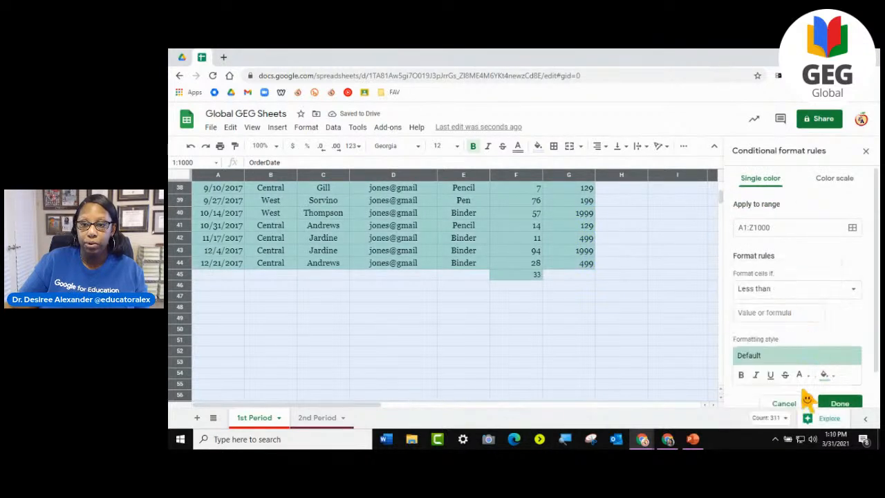
scroll(802, 387, down, 1)
click(771, 277)
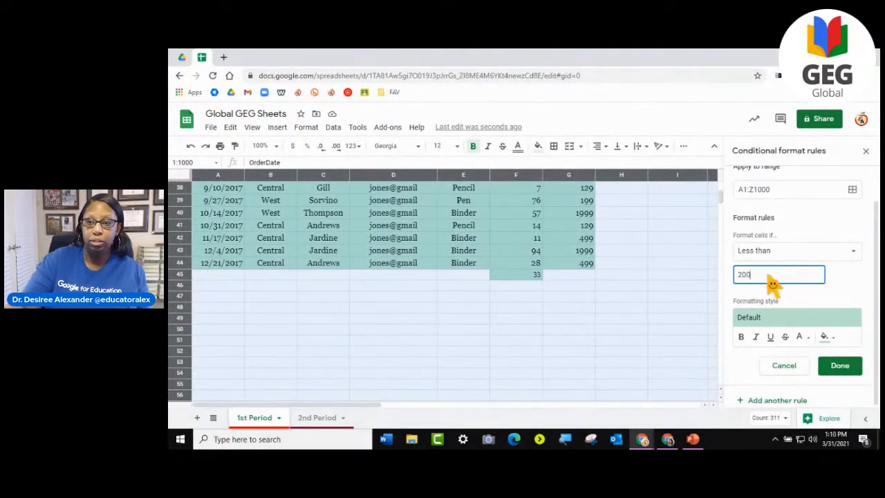
- Give the sheet-wide rule a green fill, save it, review the highlighted rows and close the conditional format rules
click(824, 336)
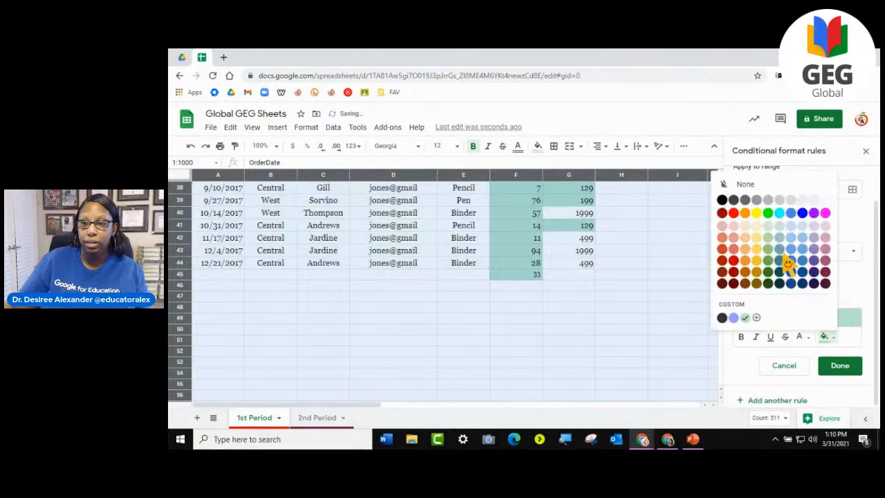
click(767, 214)
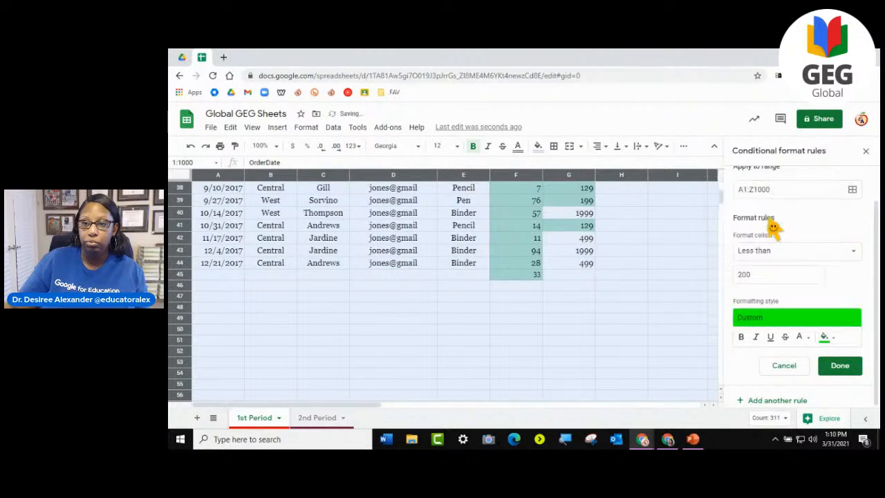
click(835, 368)
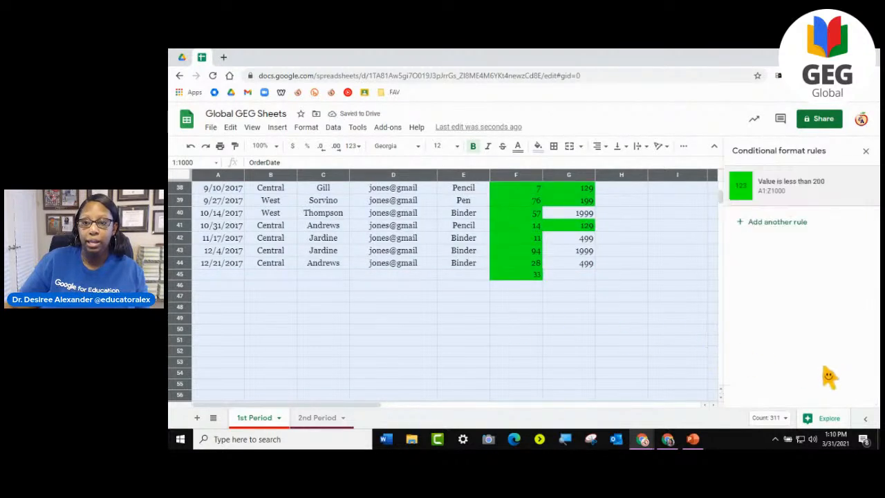
click(622, 263)
scroll(524, 277, up, 10)
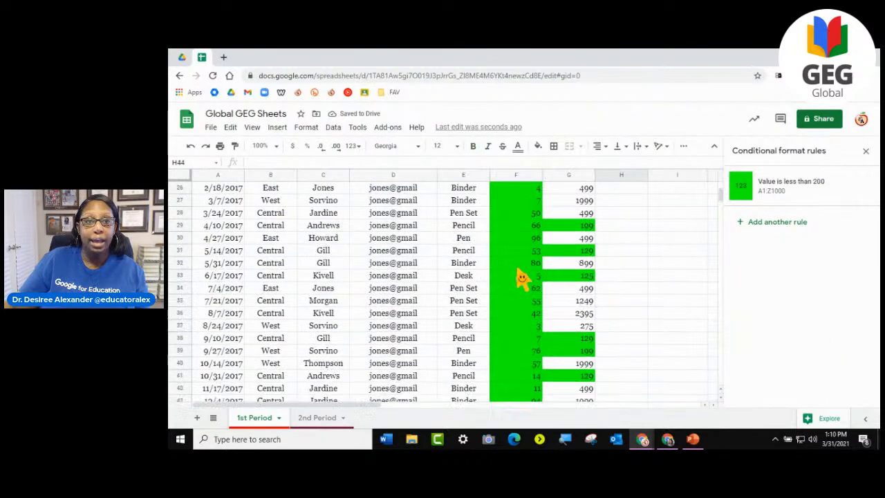
scroll(470, 301, up, 1)
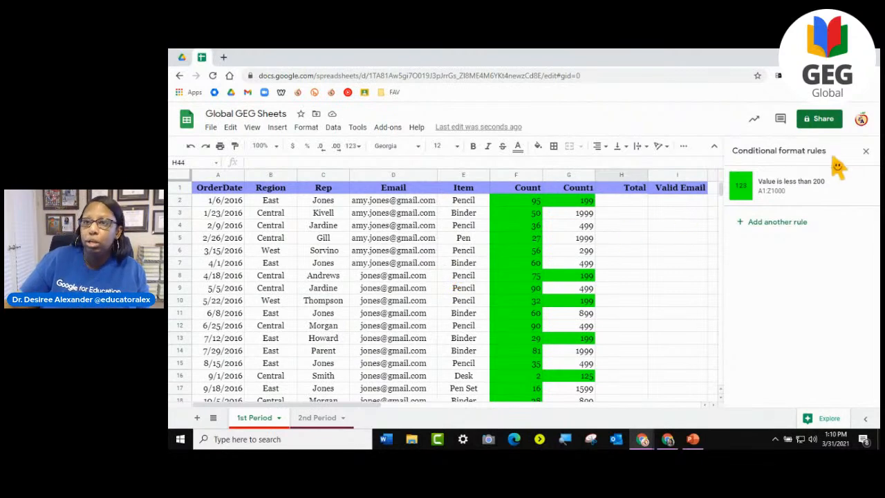
click(865, 150)
- Enter 25 in cell G45 and 126 in cell G47 to test the sheet-wide rule on new values
scroll(537, 304, down, 12)
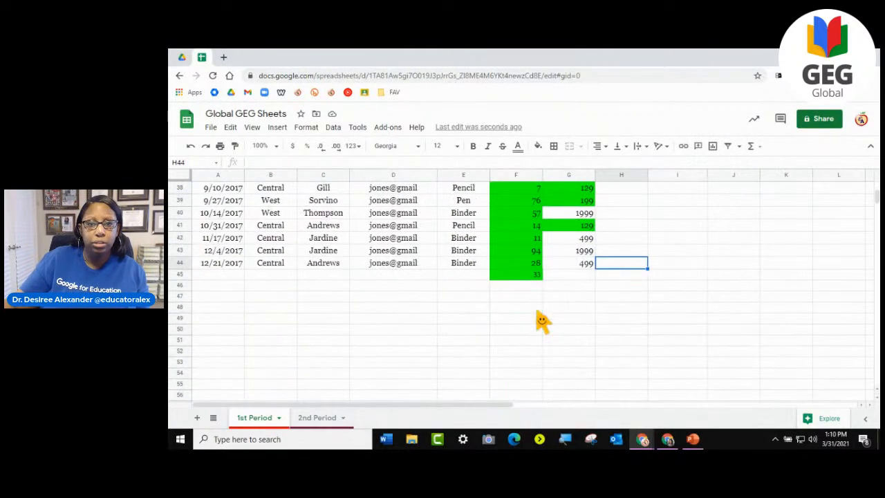
click(580, 276)
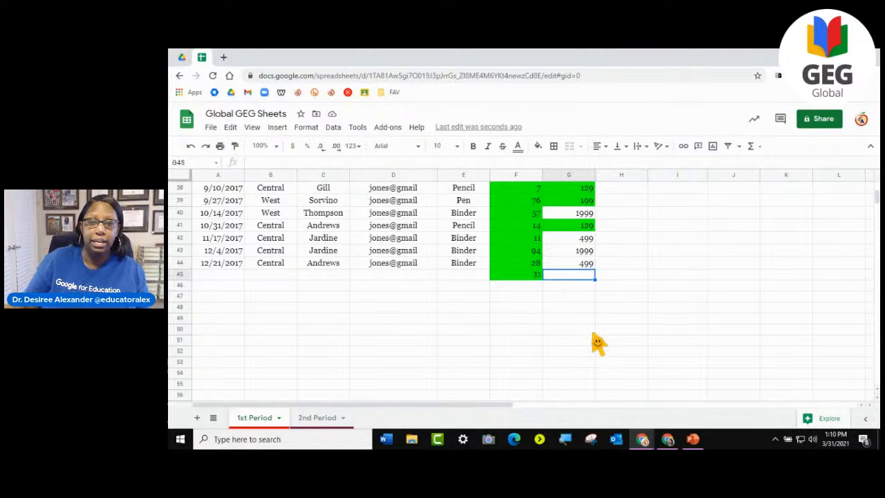
text(25)
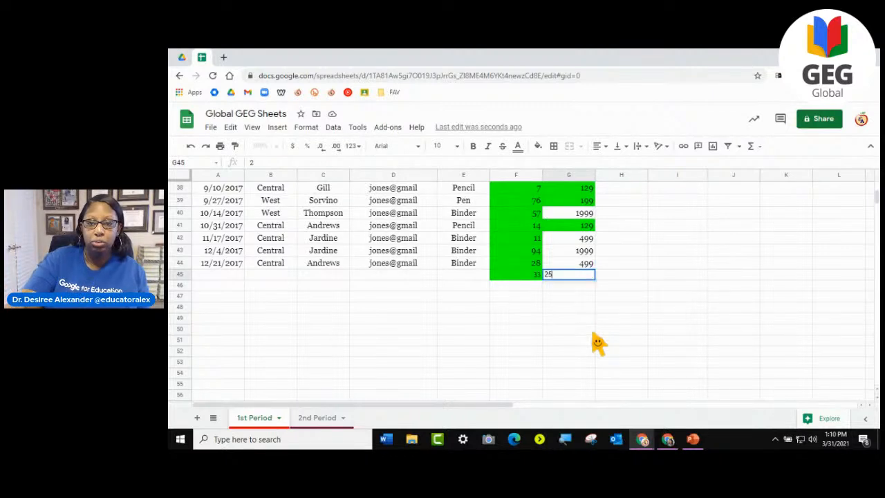
click(581, 298)
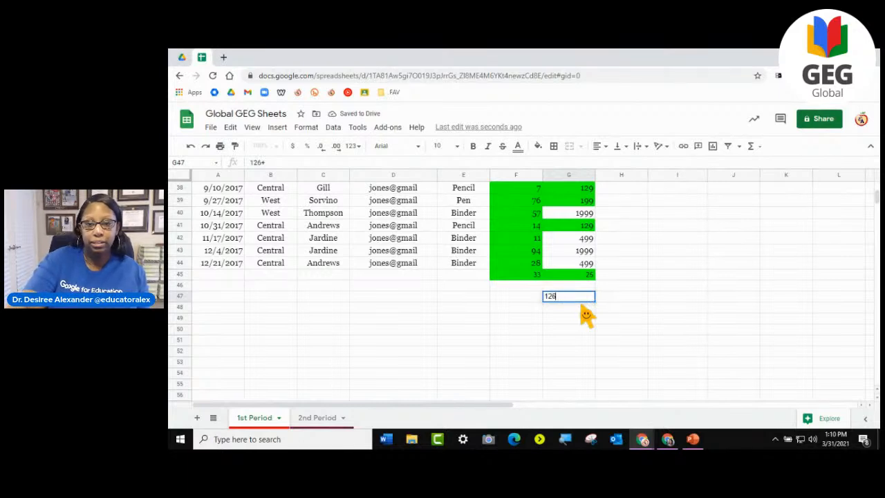
click(584, 340)
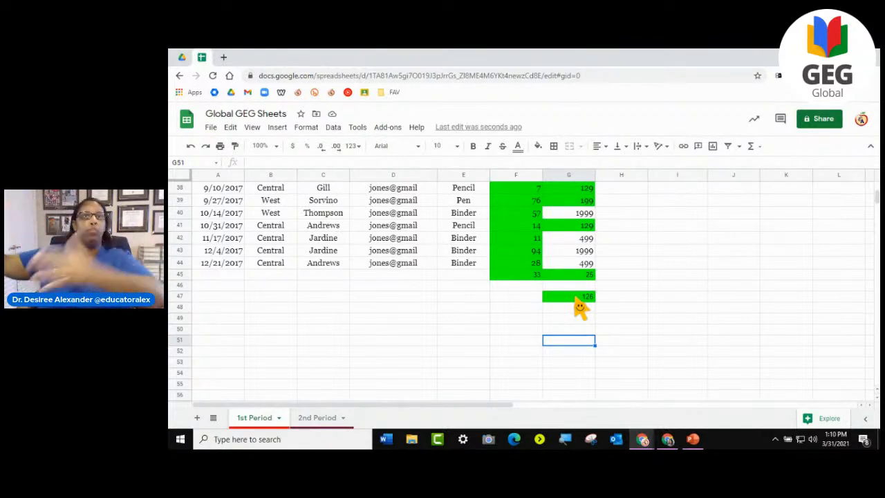
click(620, 276)
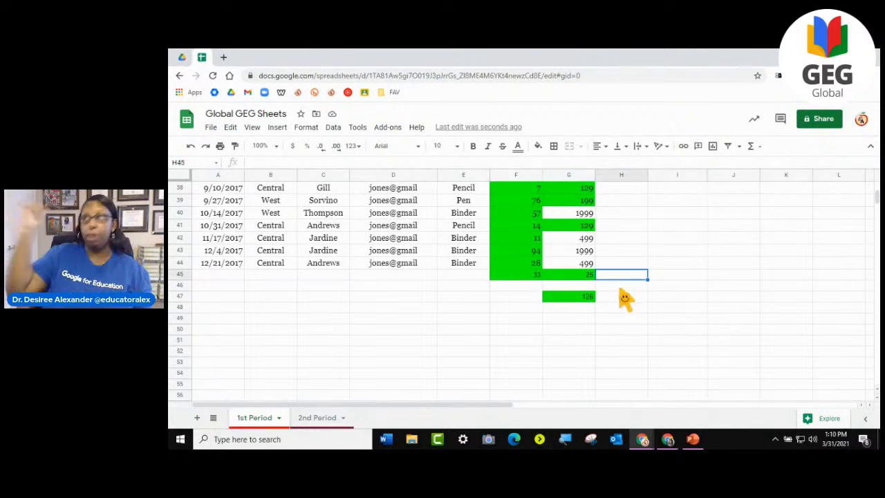
- Undo the test values in G45 and G47, the sheet-wide green rule and the deletion of the F2:G44 rules
scroll(617, 315, up, 3)
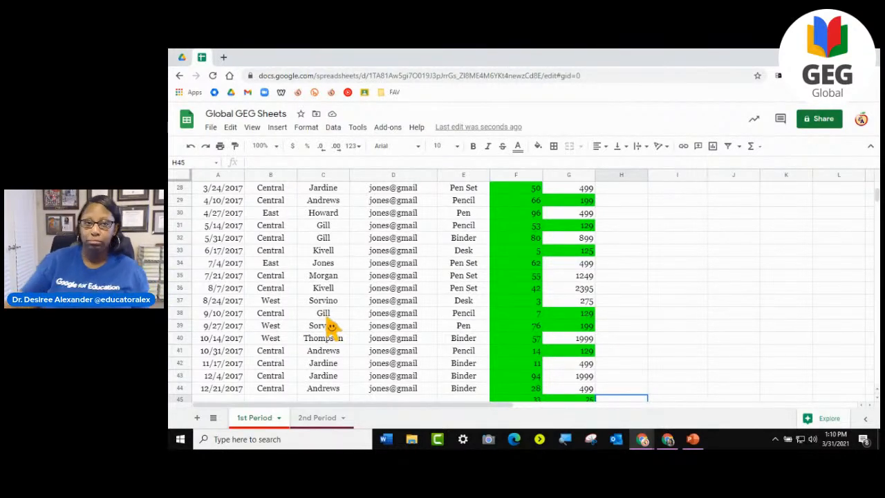
scroll(331, 328, up, 9)
mouse_move(356, 340)
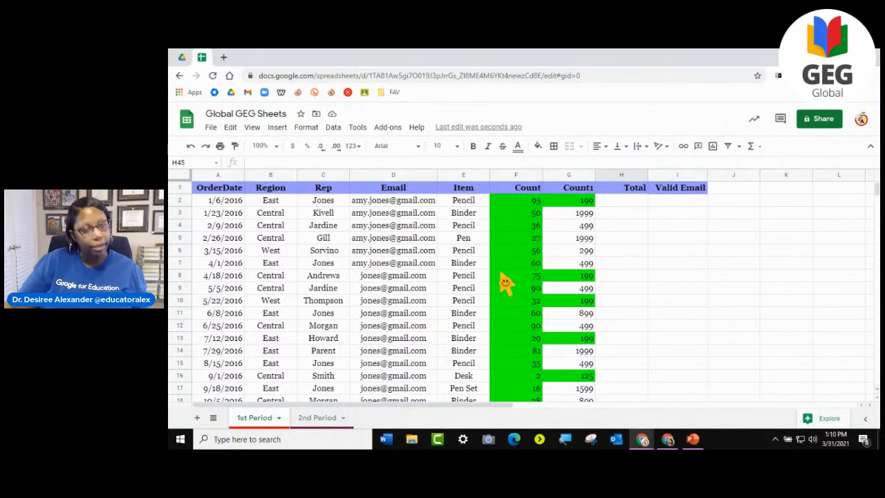
scroll(508, 294, down, 10)
scroll(505, 293, up, 10)
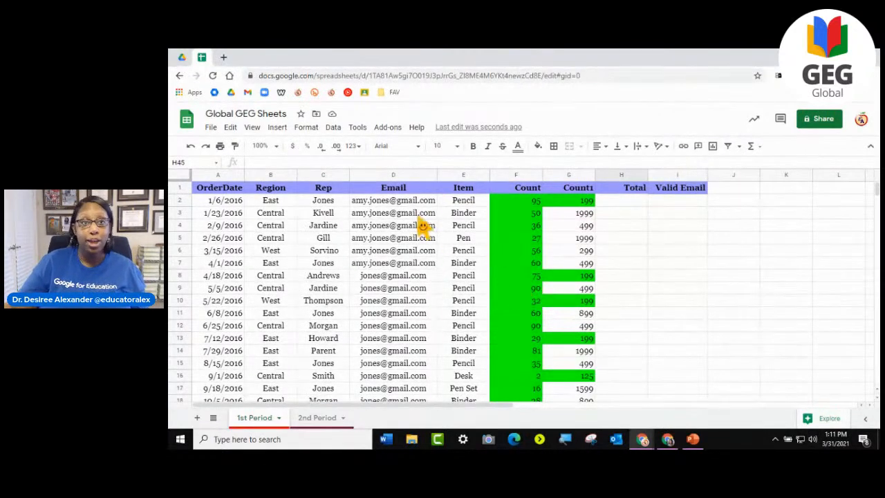
click(191, 147)
click(191, 147)
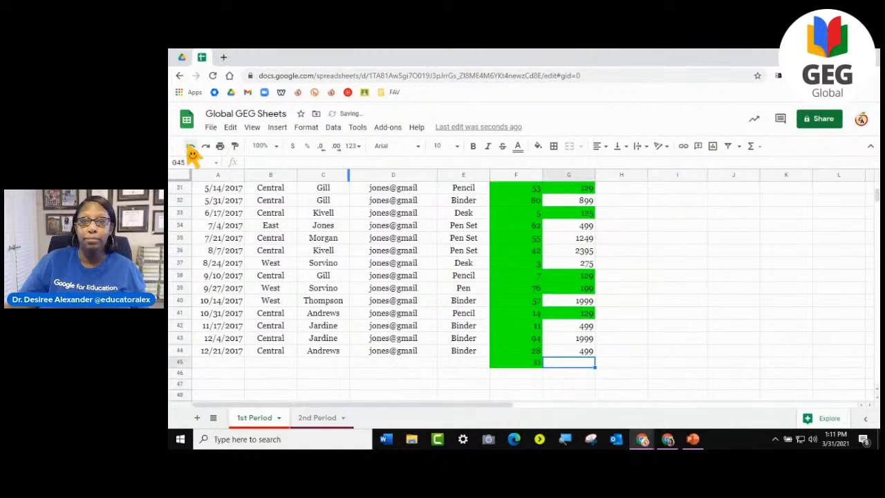
click(191, 147)
click(190, 147)
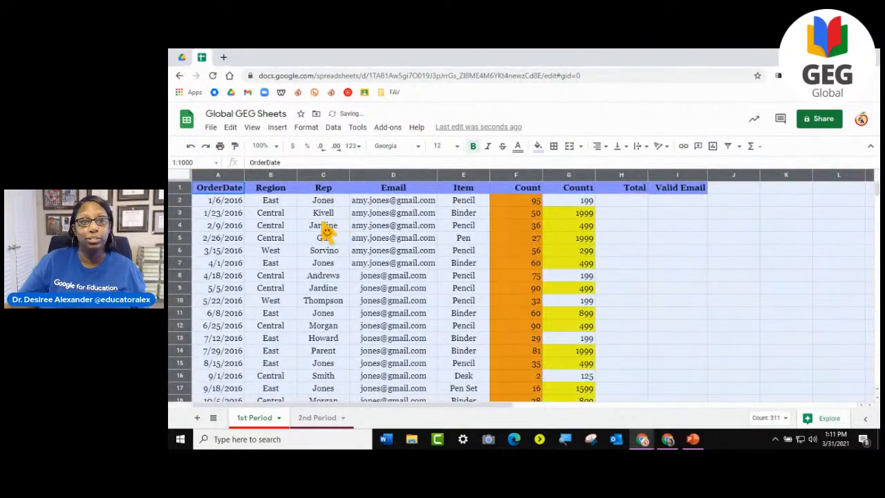
- Undo the added value in F45 and all conditional formatting on the Count and Count1 columns
click(191, 148)
click(191, 147)
click(191, 147)
click(191, 148)
click(191, 148)
click(191, 147)
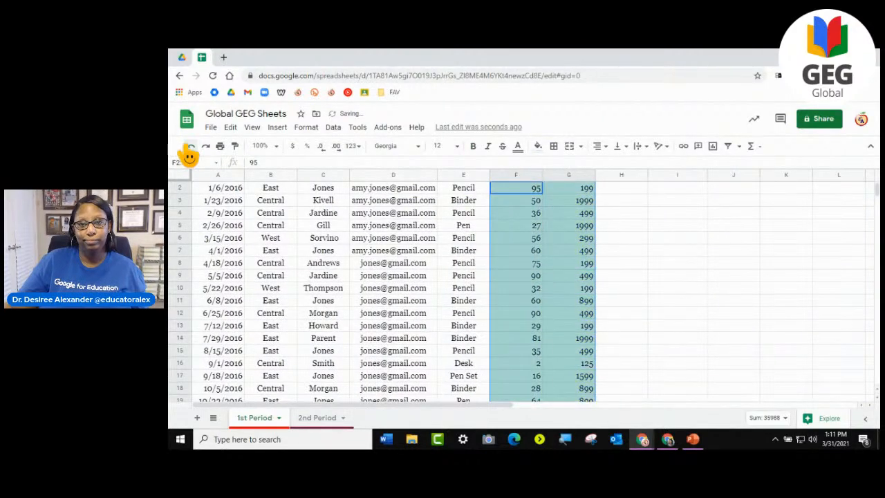
click(330, 280)
click(677, 312)
scroll(677, 313, up, 1)
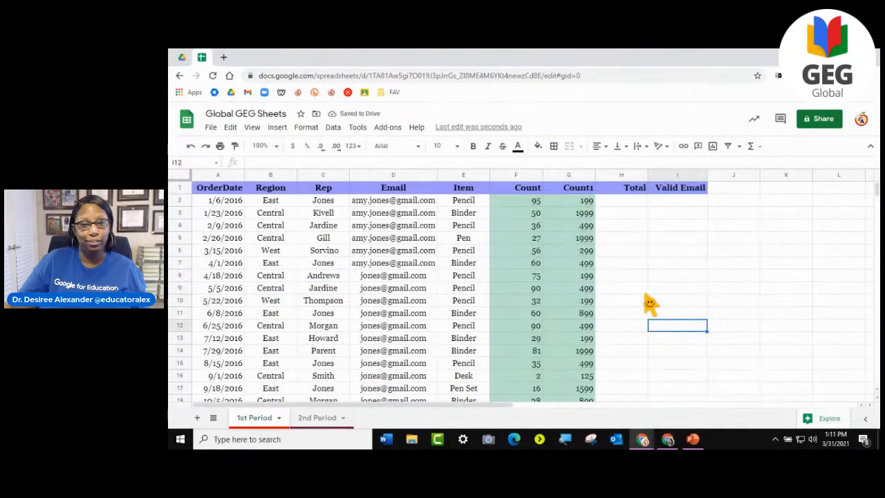
click(191, 147)
click(324, 250)
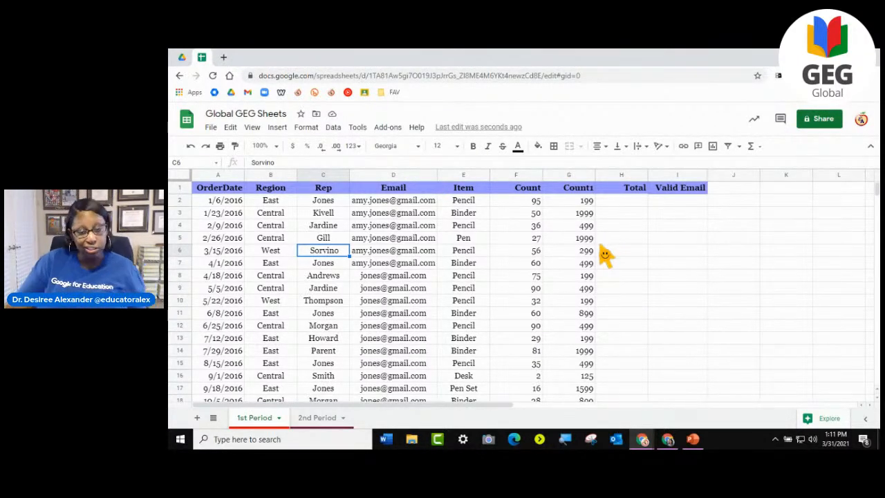
scroll(484, 276, down, 3)
scroll(486, 277, up, 3)
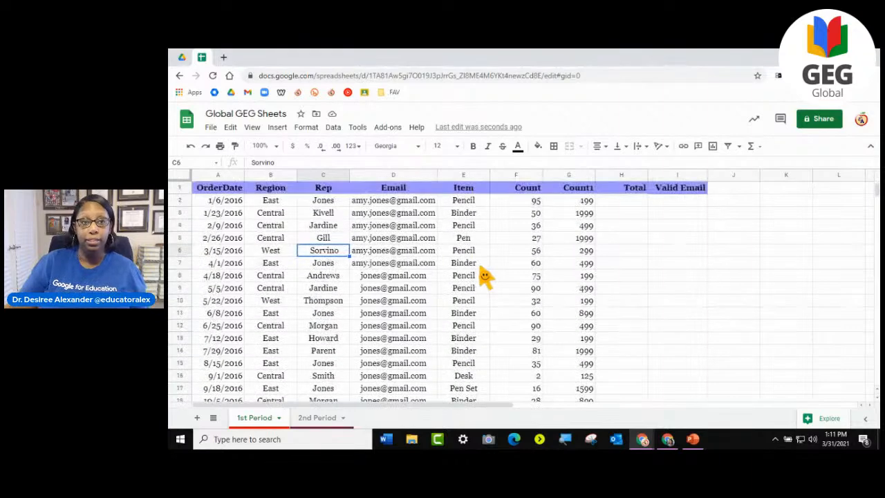
click(334, 127)
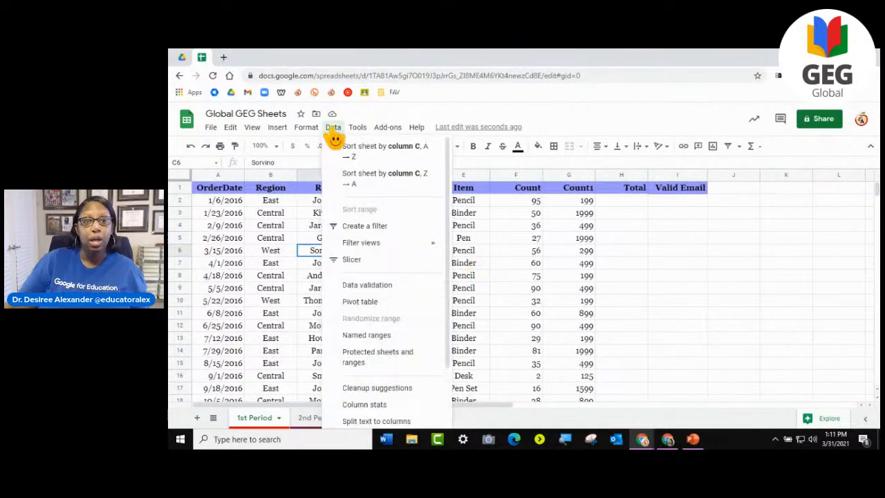
click(678, 279)
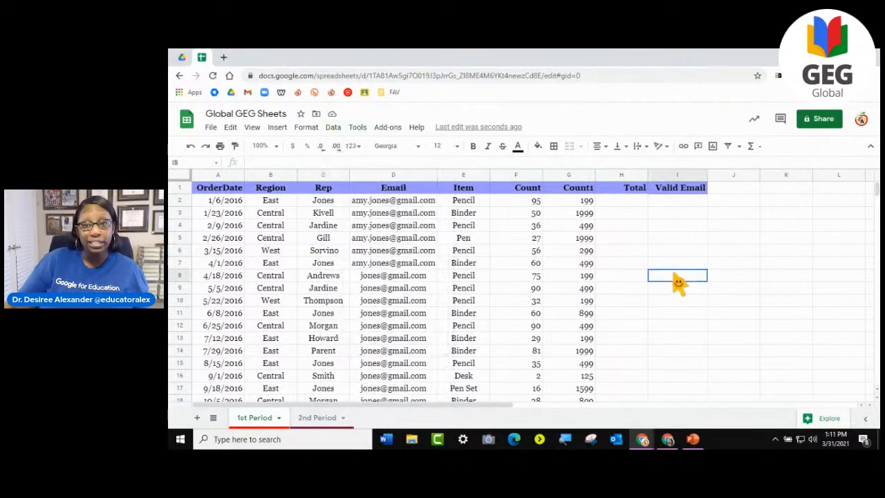
click(625, 283)
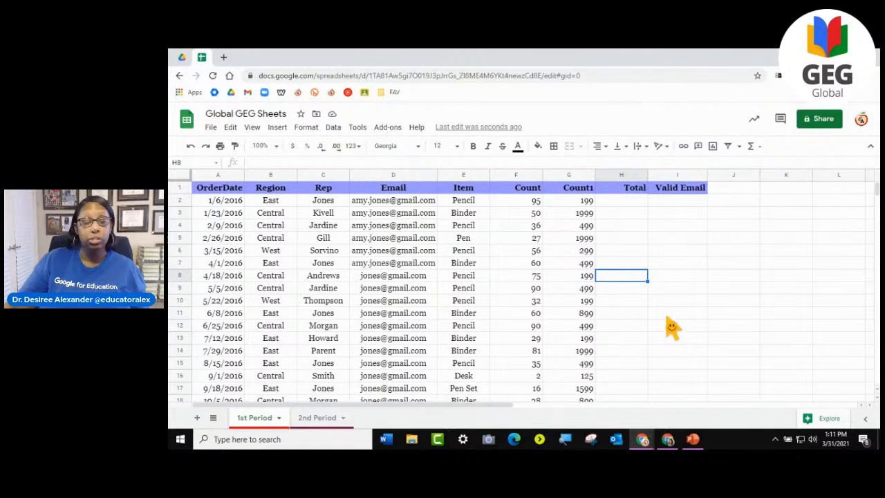
- Insert a checkbox in cell H2 of the Total column and center it horizontally
click(626, 202)
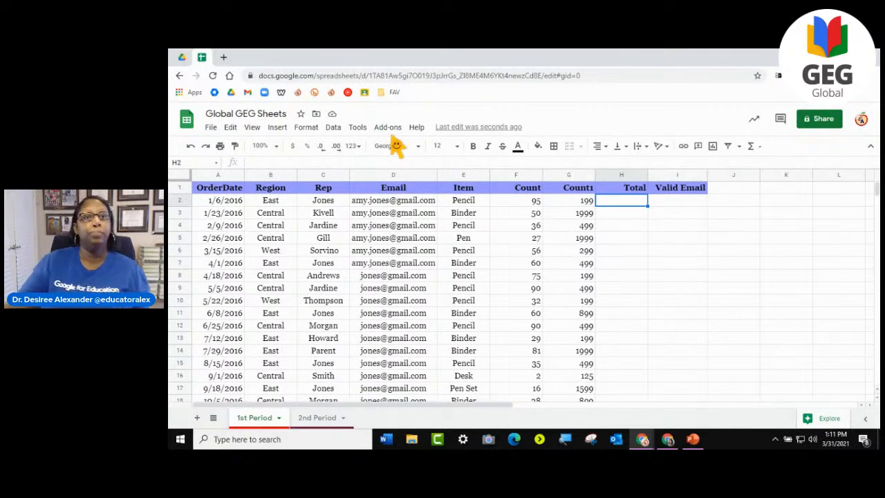
click(277, 128)
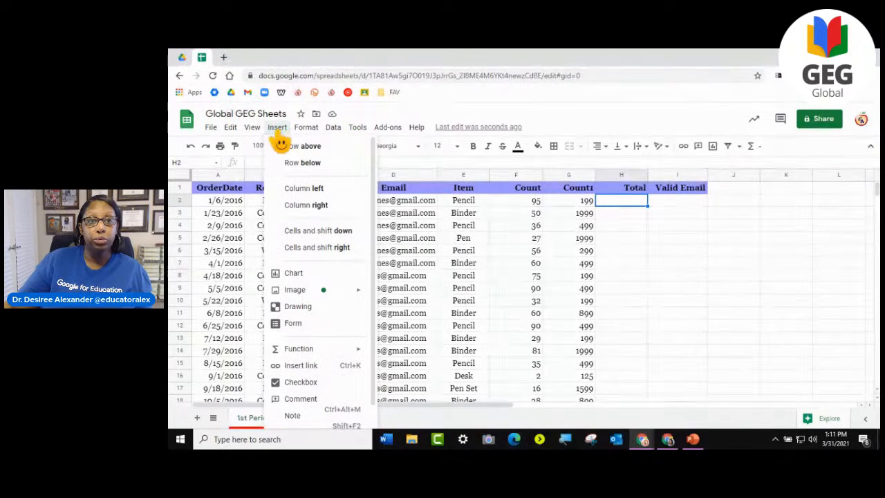
scroll(318, 276, down, 2)
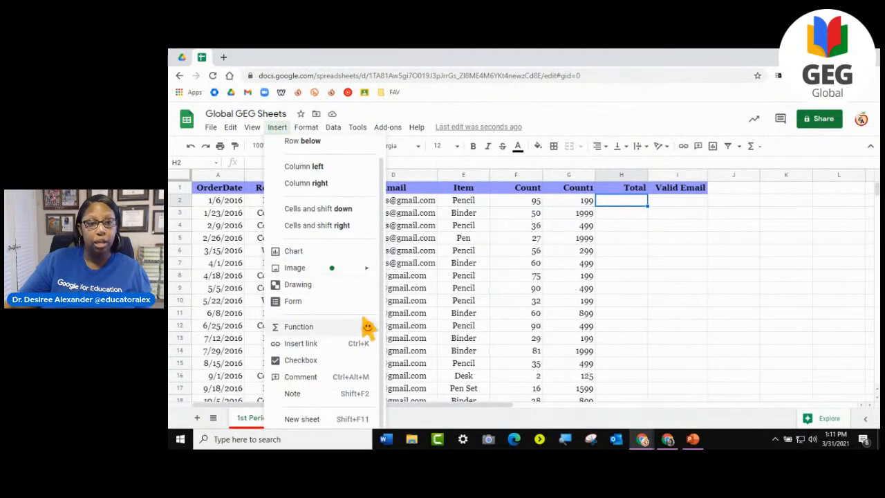
click(309, 366)
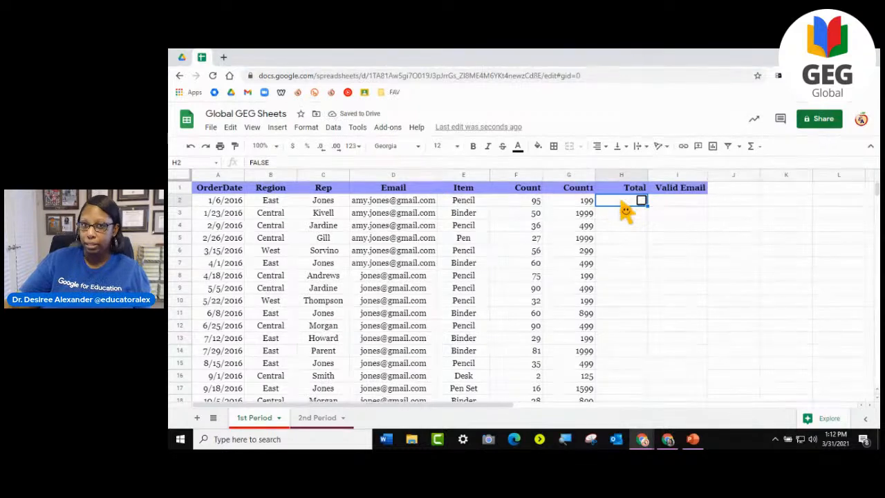
click(599, 145)
click(611, 165)
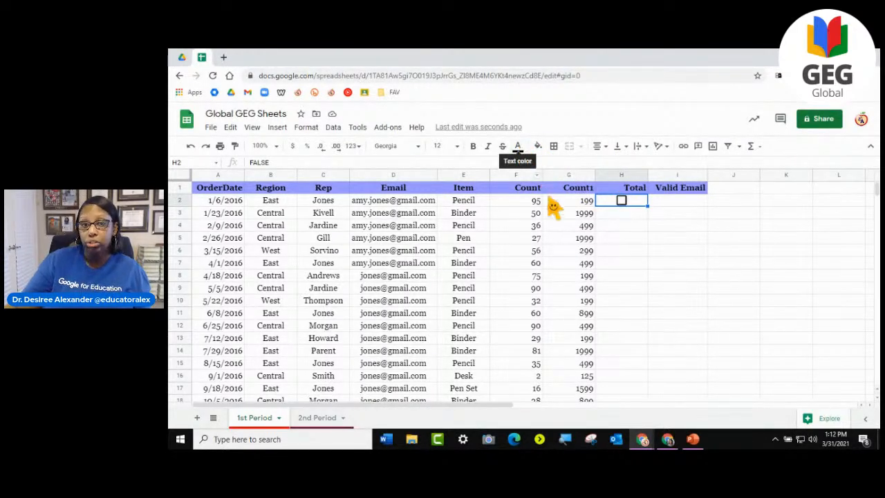
- Colour the checkbox in H2 red and fill it down the Total column through row 44
click(522, 148)
click(532, 195)
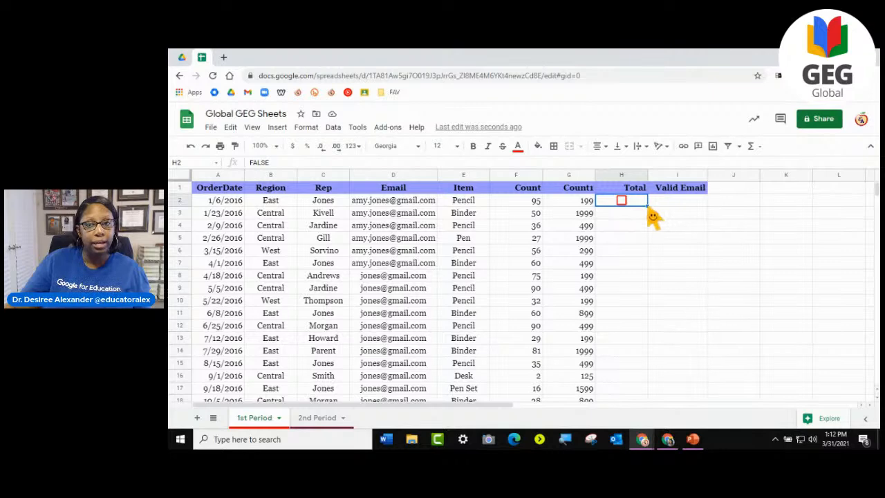
drag(651, 211, 653, 373)
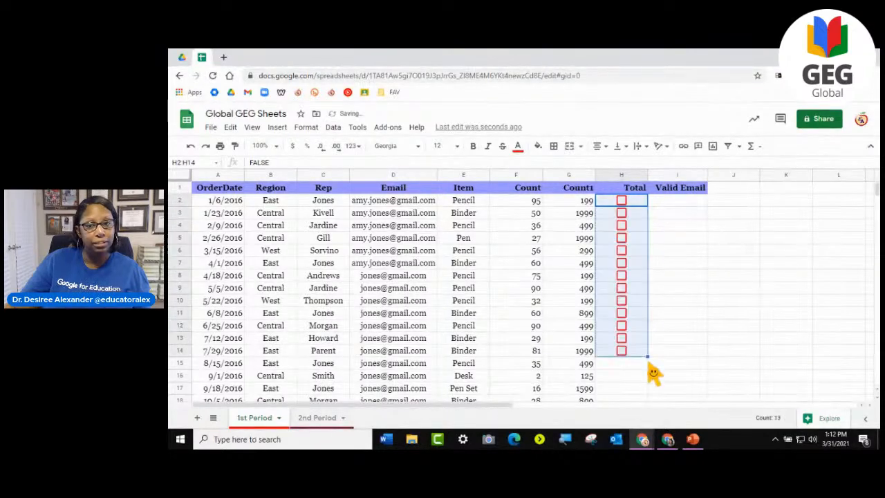
scroll(650, 370, down, 2)
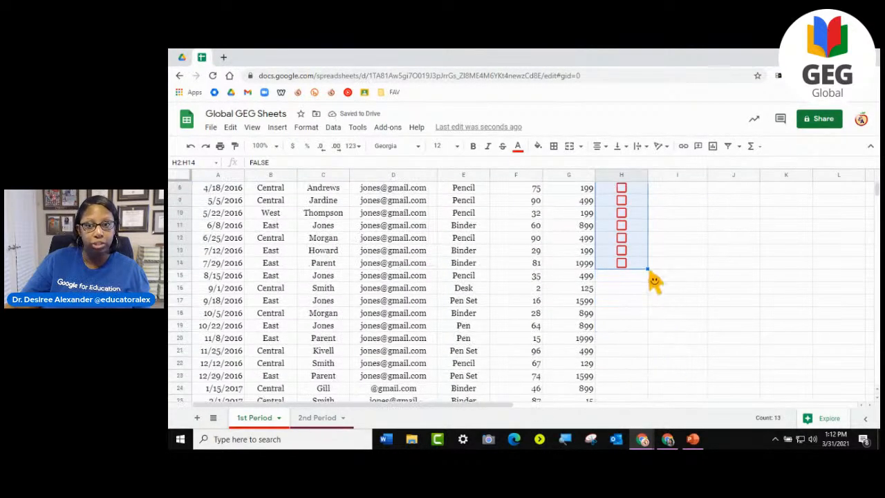
scroll(654, 297, down, 10)
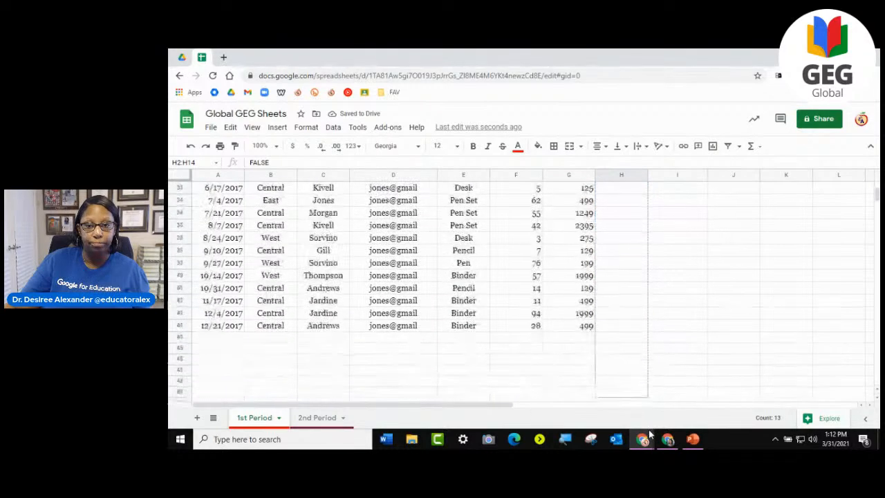
drag(633, 252, 632, 230)
click(669, 283)
scroll(669, 283, up, 9)
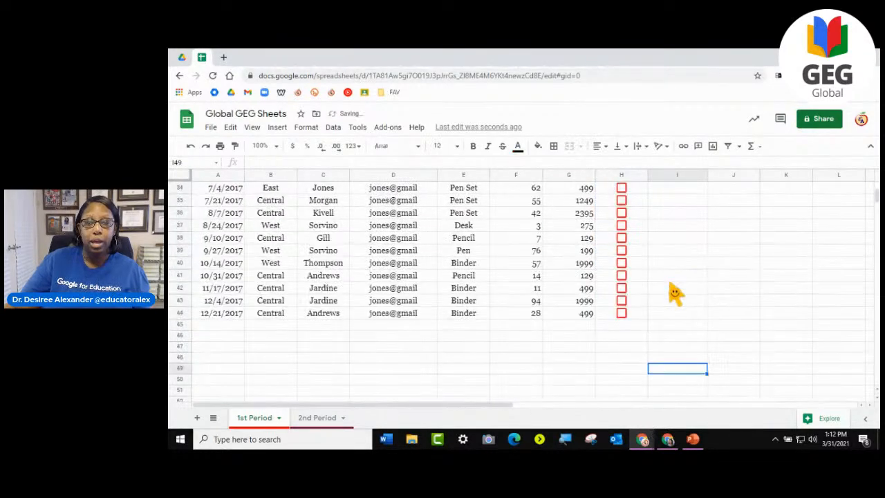
scroll(674, 296, up, 3)
- Tick and untick the checkboxes in H2, H5 and H4 one by one to compare their TRUE and FALSE values
click(620, 200)
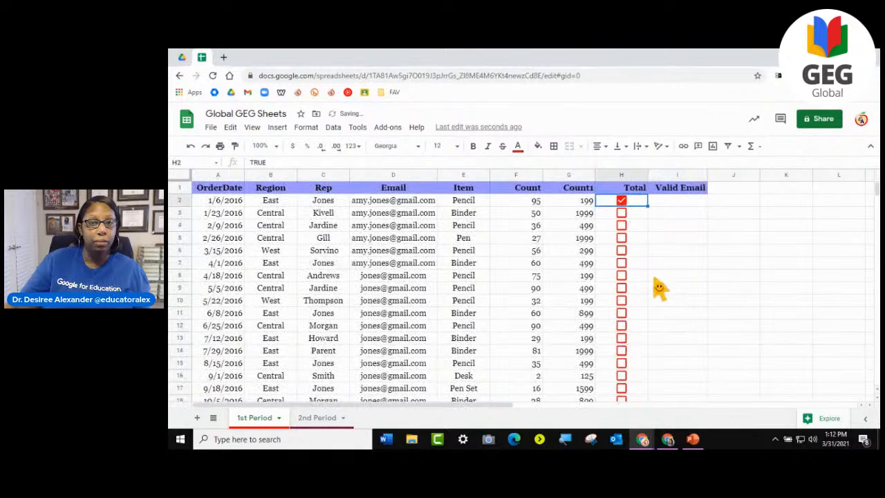
click(620, 201)
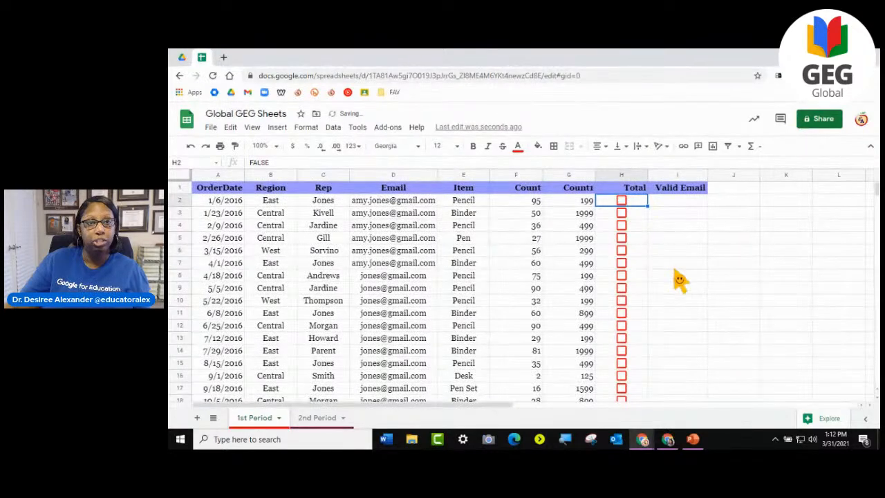
click(621, 238)
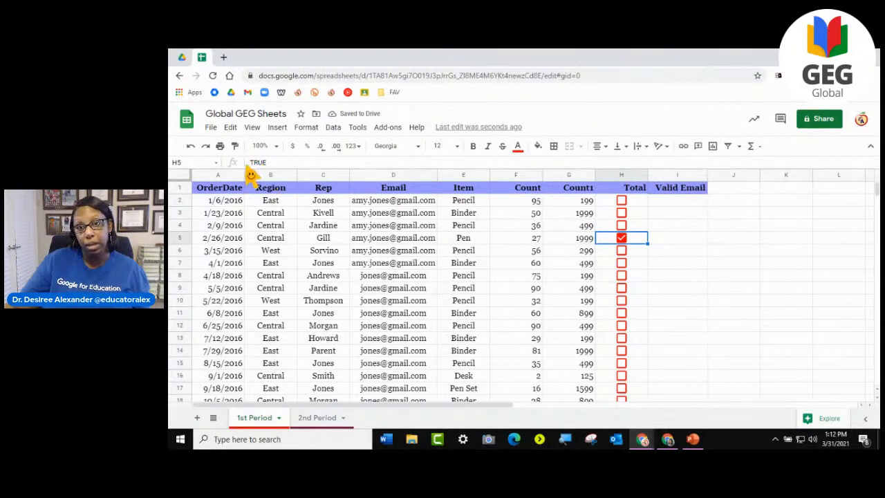
click(622, 240)
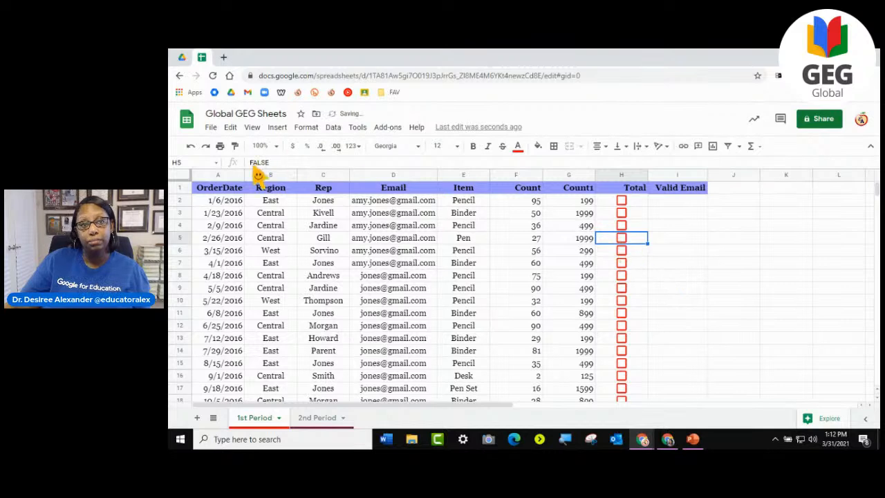
click(622, 226)
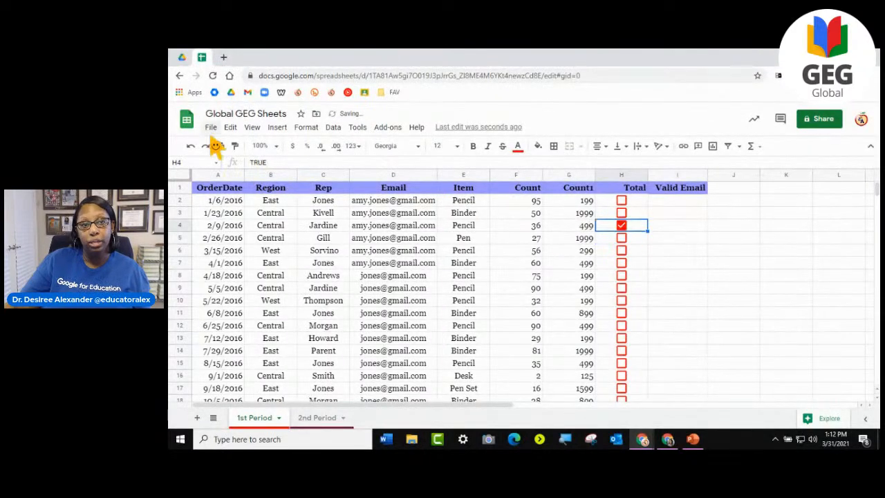
key(Down)
key(Down)
key(Down)
key(Down)
key(Down)
click(623, 226)
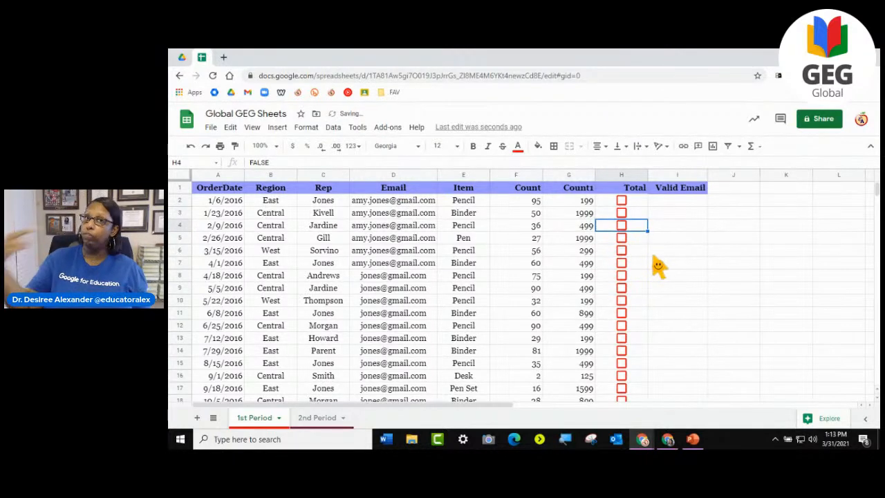
- Tick the checkboxes in H2, H3, H4, H6, H9 and H10 of the Total column
click(622, 201)
click(626, 250)
click(621, 300)
click(621, 288)
click(621, 250)
click(621, 226)
click(622, 213)
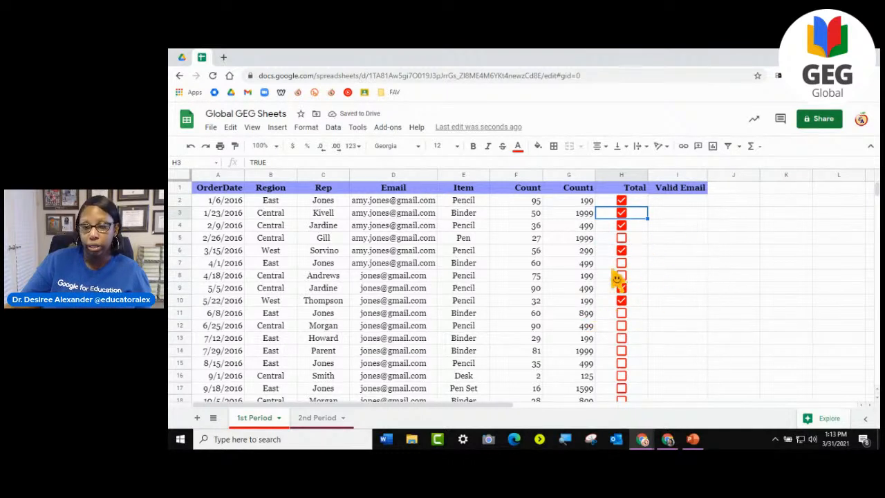
- Clear all the ticked checkboxes in rows 2 to 10 of the Total column
click(622, 300)
click(622, 288)
click(622, 251)
click(622, 213)
click(621, 201)
click(622, 225)
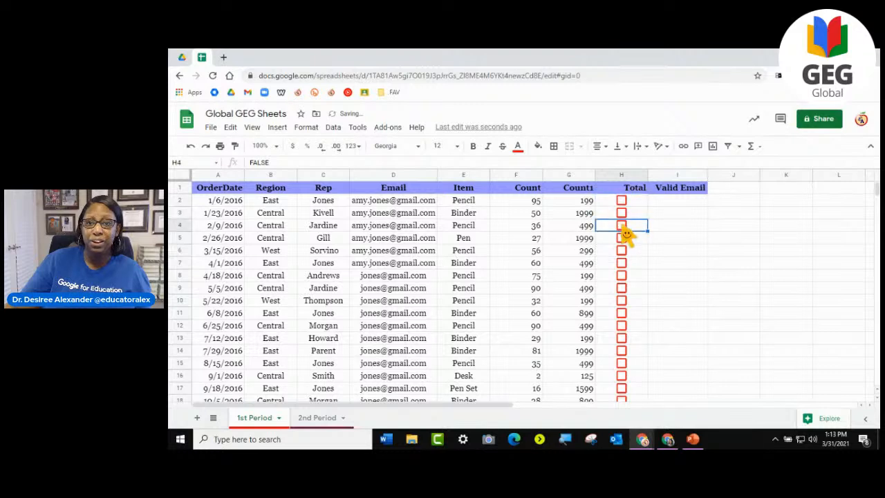
click(670, 289)
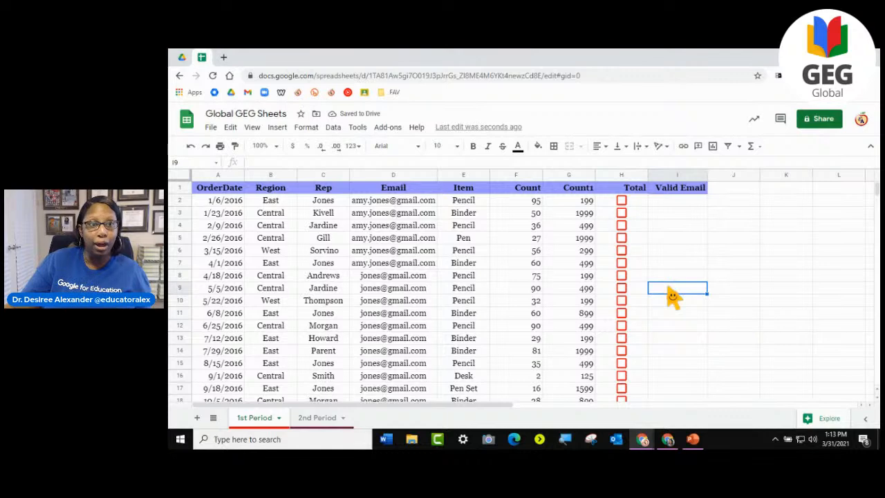
scroll(668, 298, down, 3)
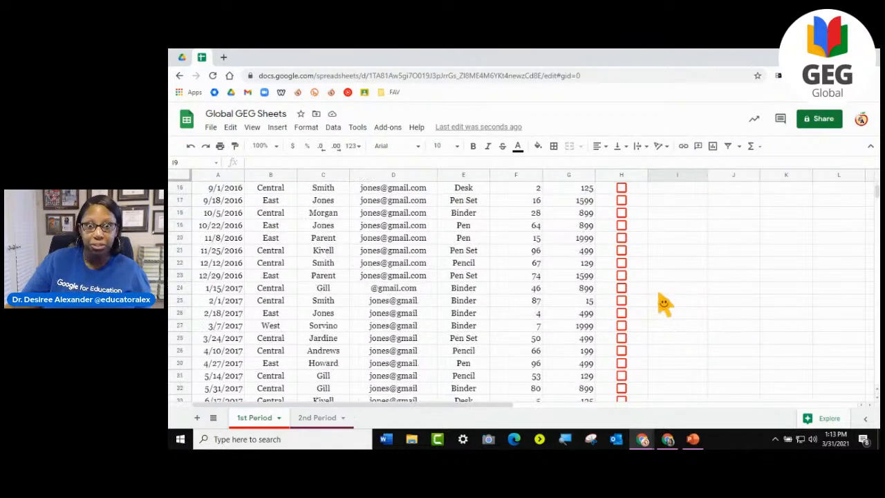
scroll(664, 304, up, 3)
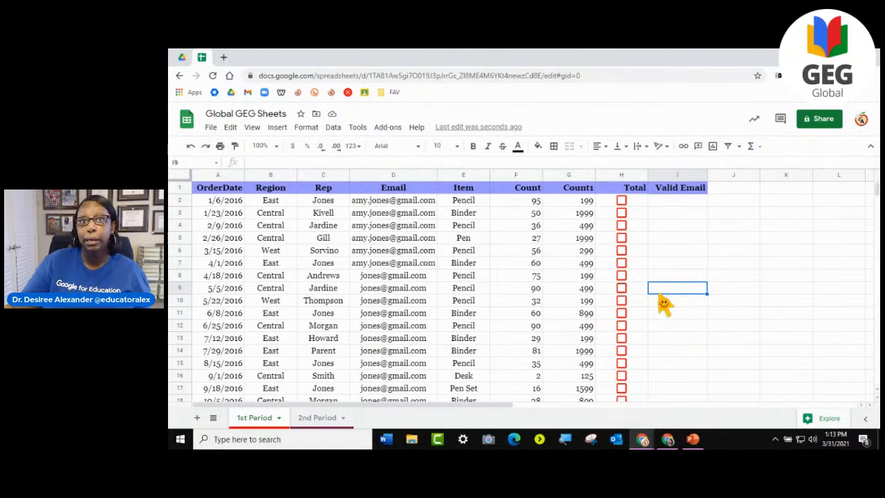
click(278, 127)
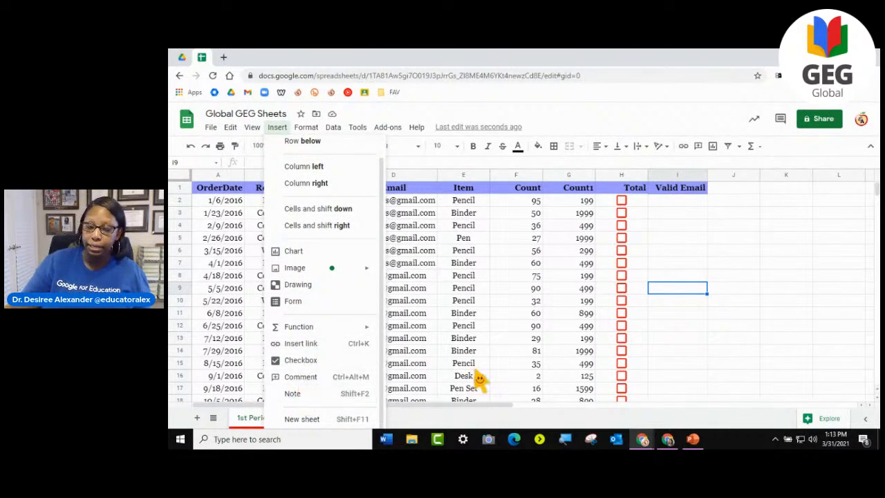
click(476, 214)
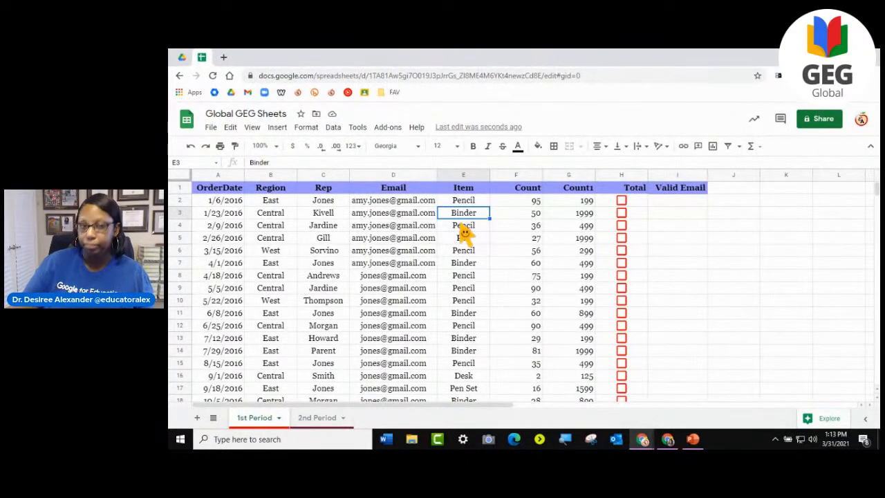
drag(475, 201, 473, 231)
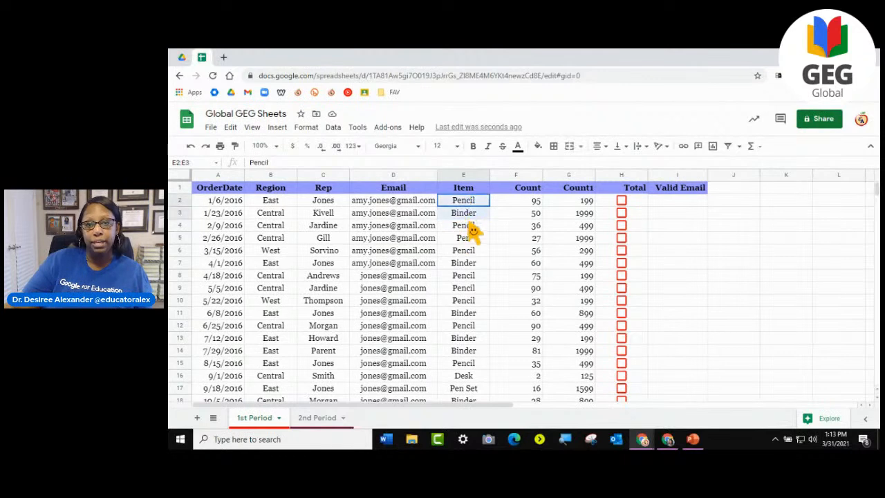
click(474, 227)
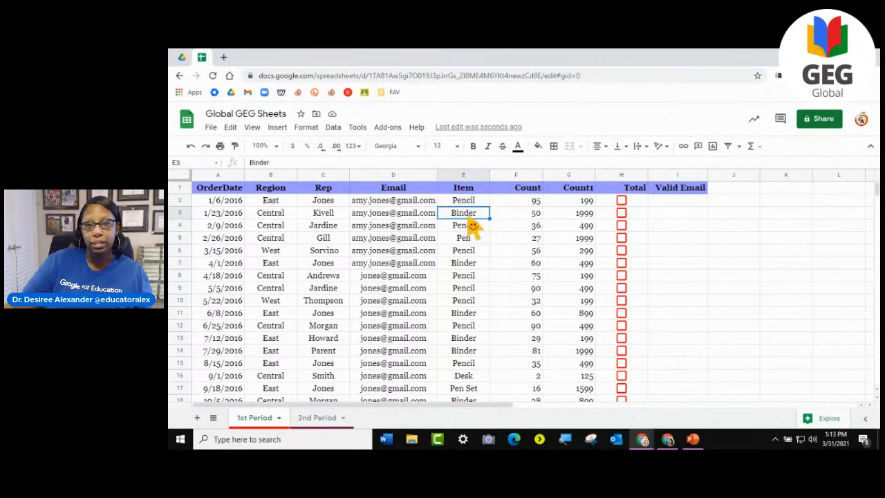
- Post the comment "Why did we only sell 50 binders?" on cell F3 and mark it as resolved
click(524, 216)
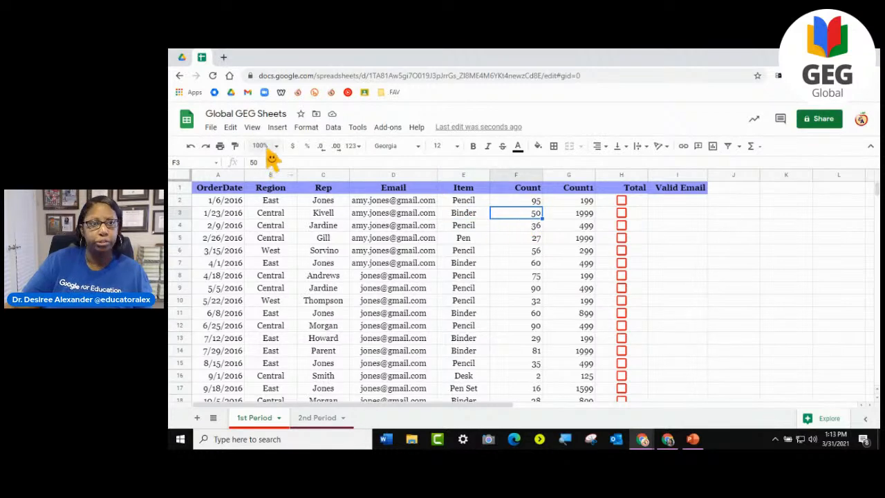
click(277, 127)
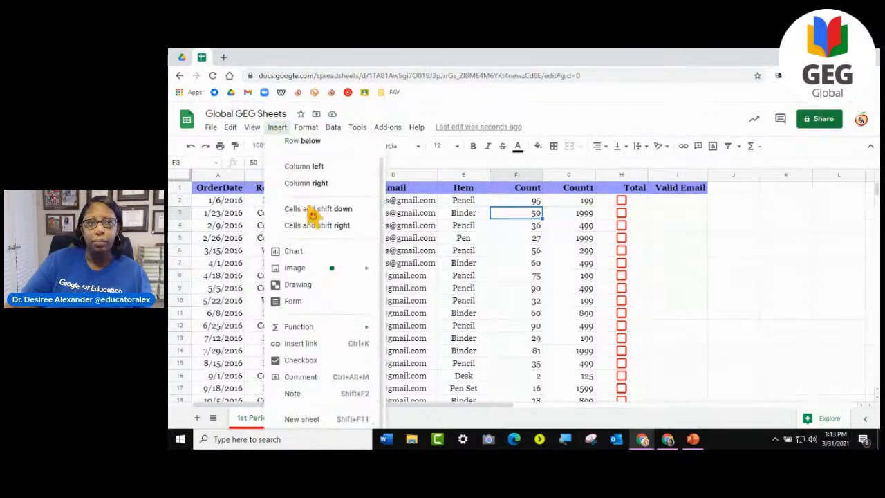
click(314, 378)
text(Why did we only sell 50 binders?)
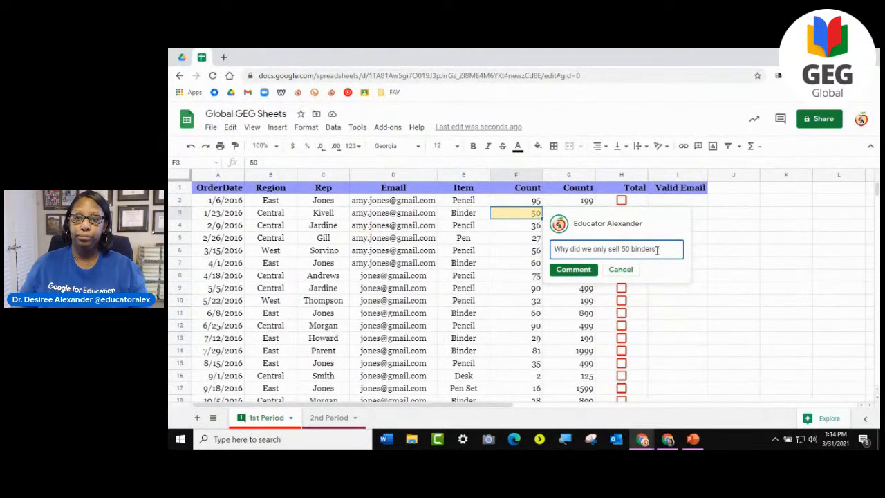
click(572, 271)
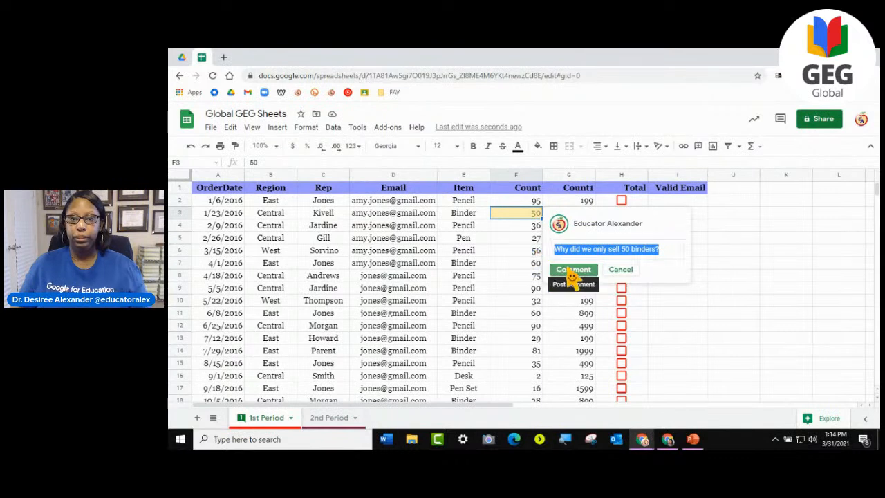
click(741, 265)
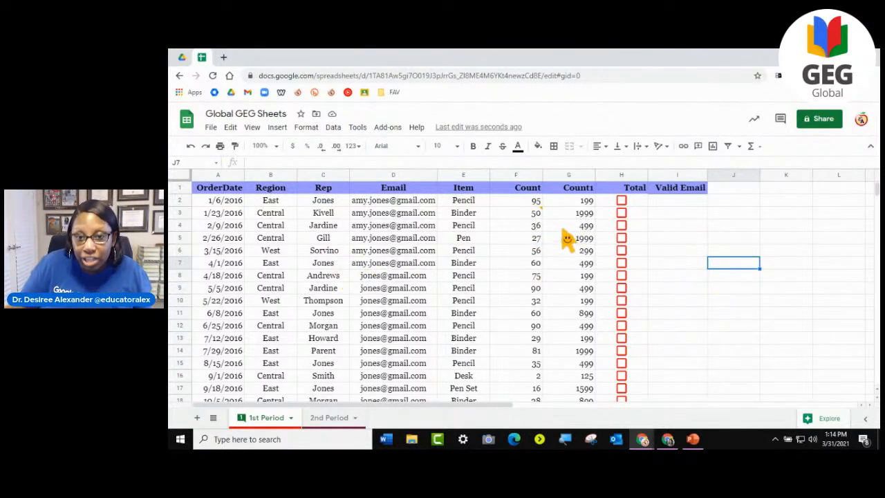
mouse_move(544, 215)
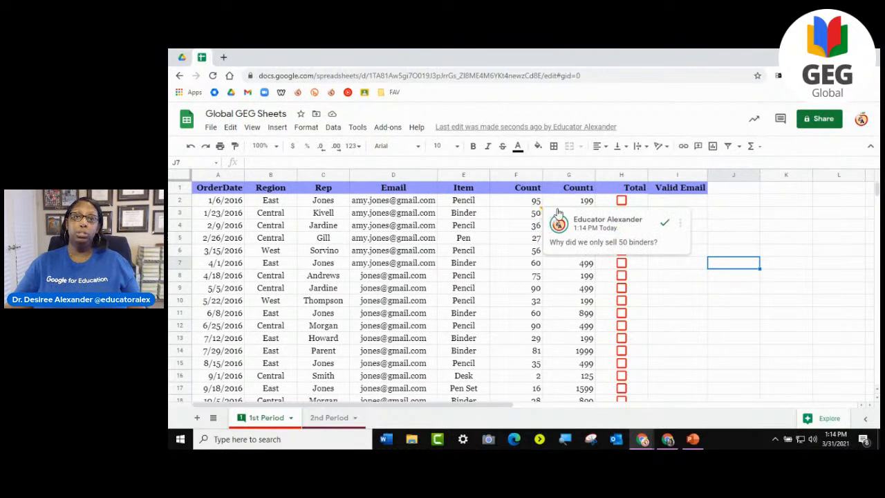
click(665, 224)
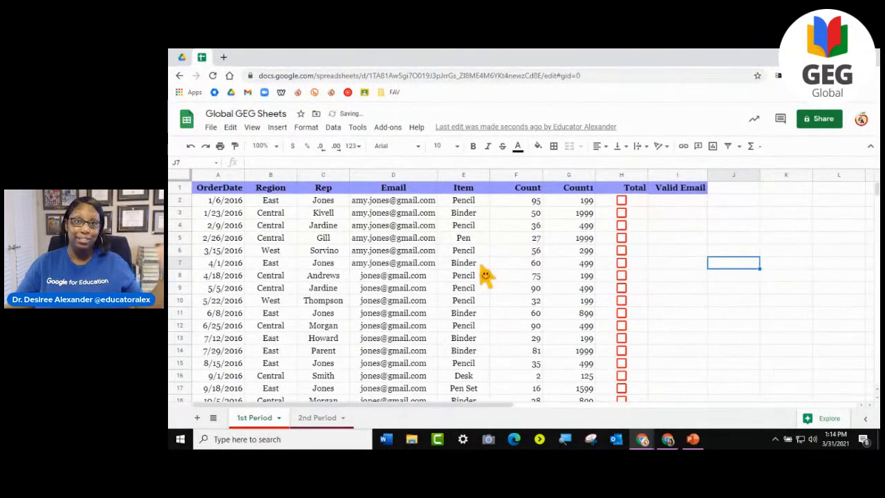
- Draft a comment on cell F4 reading "Why did we only sell 50 binders?"
click(518, 228)
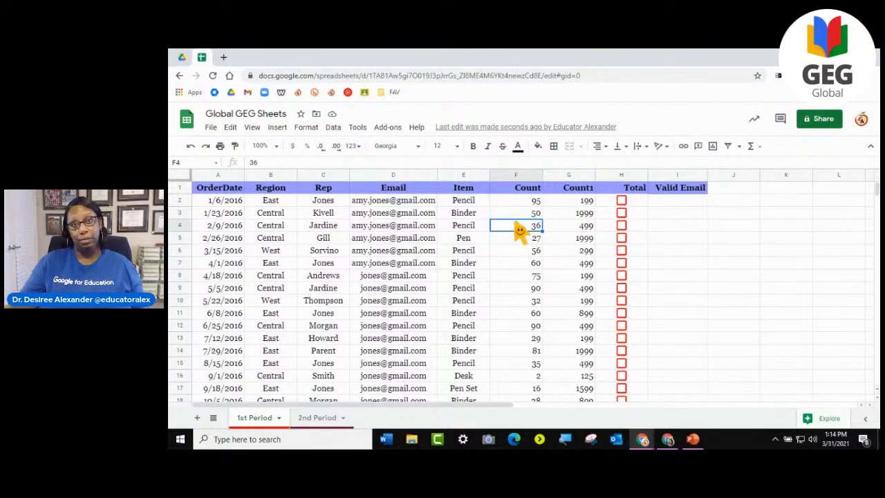
click(284, 133)
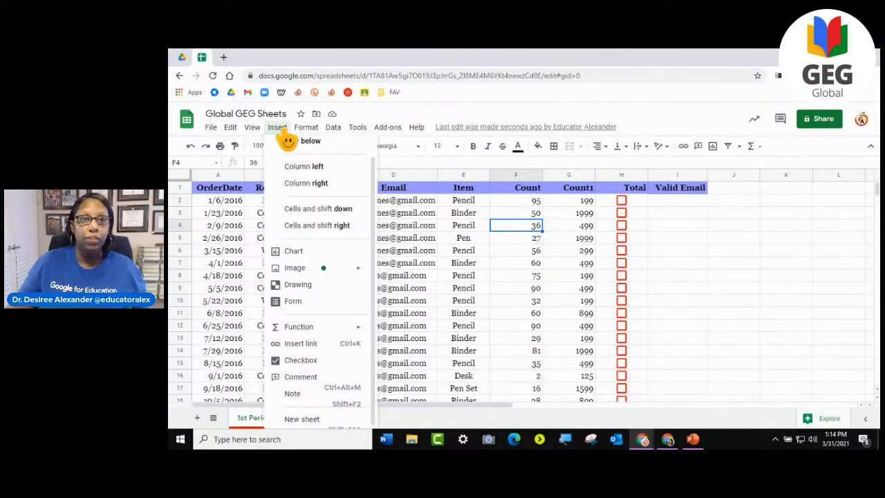
click(303, 377)
right_click(576, 261)
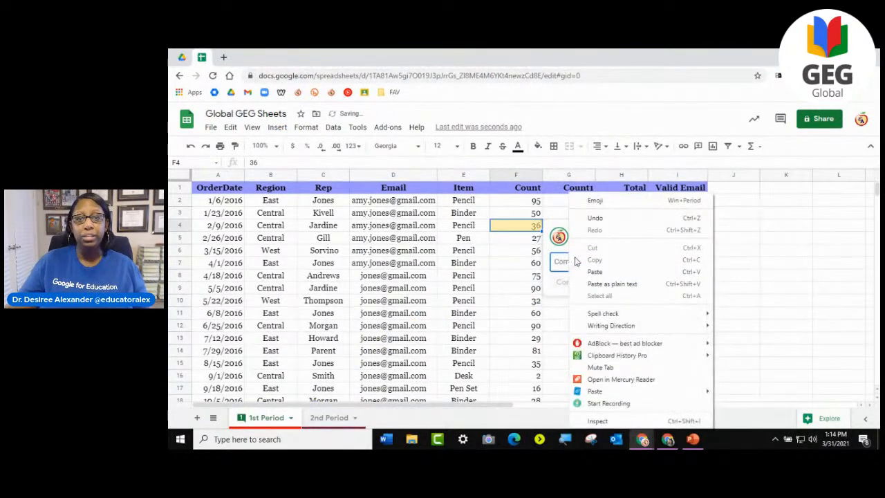
click(595, 272)
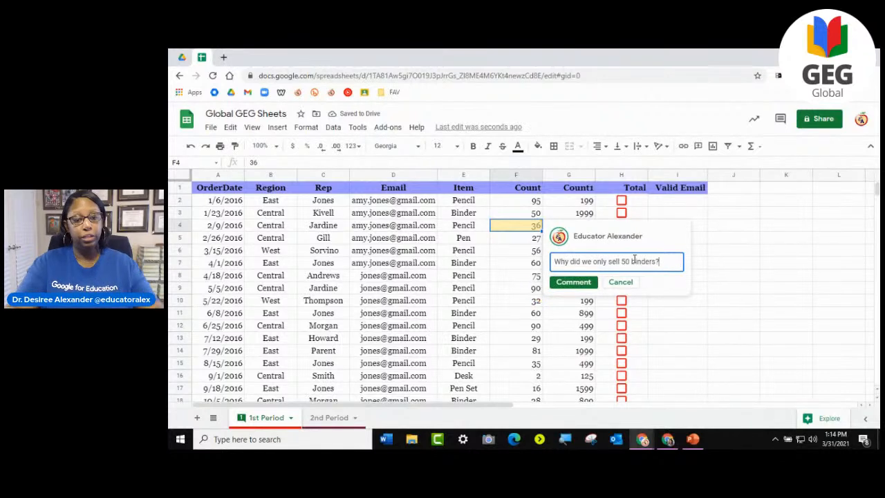
- Mention two collaborators by e-mail in the draft comment on F4 and discard it without posting
text(@)
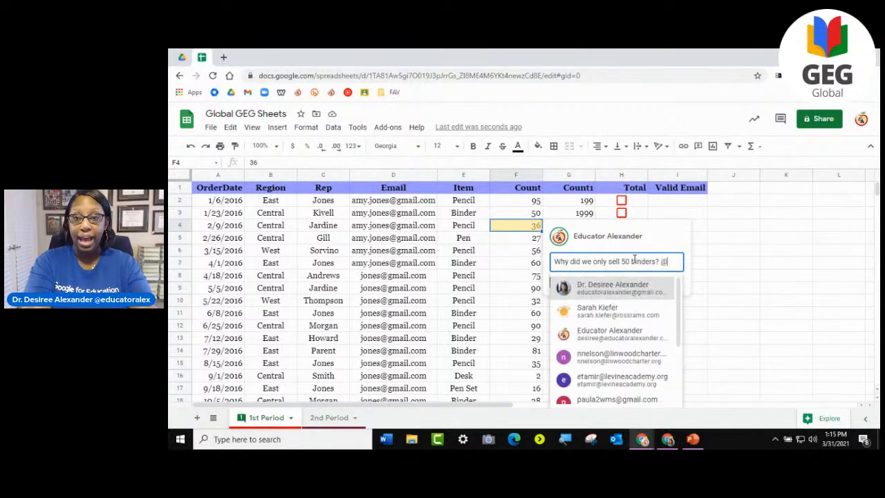
click(631, 335)
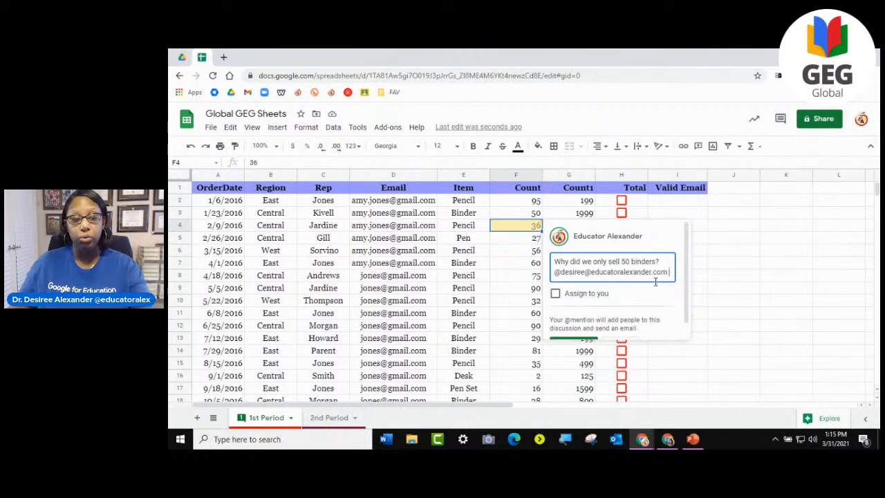
text(@)
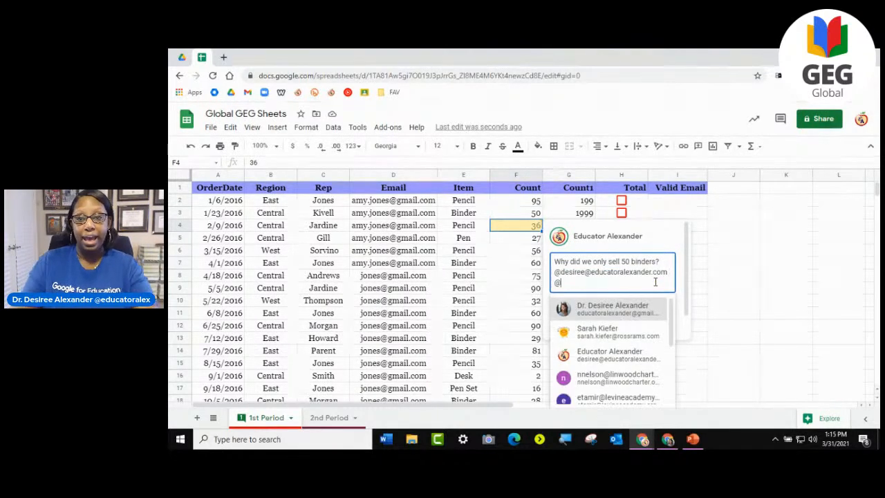
click(641, 337)
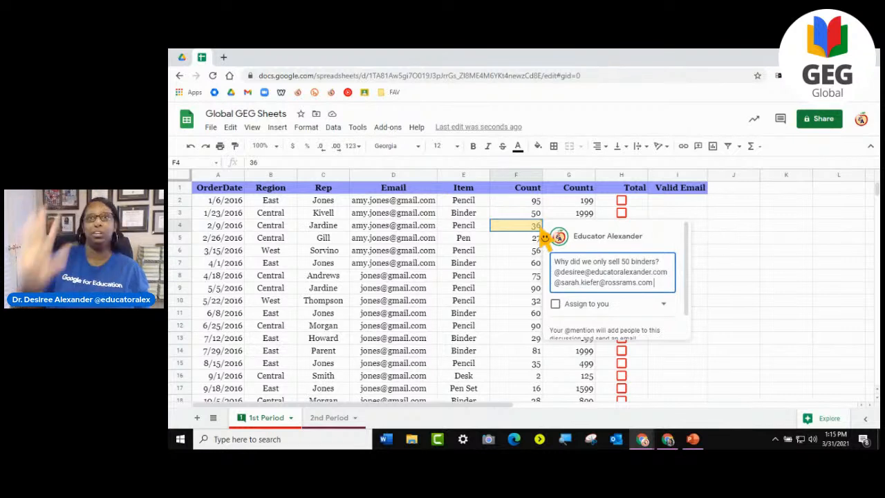
scroll(665, 271, down, 1)
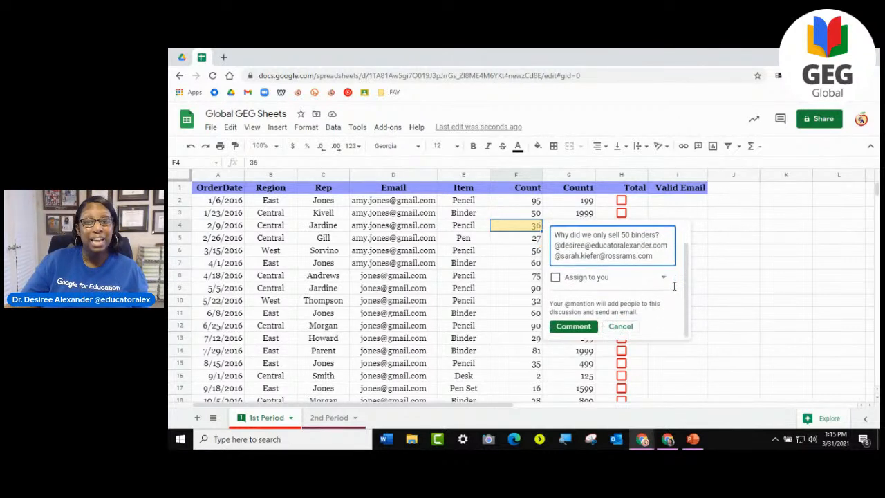
scroll(672, 289, up, 1)
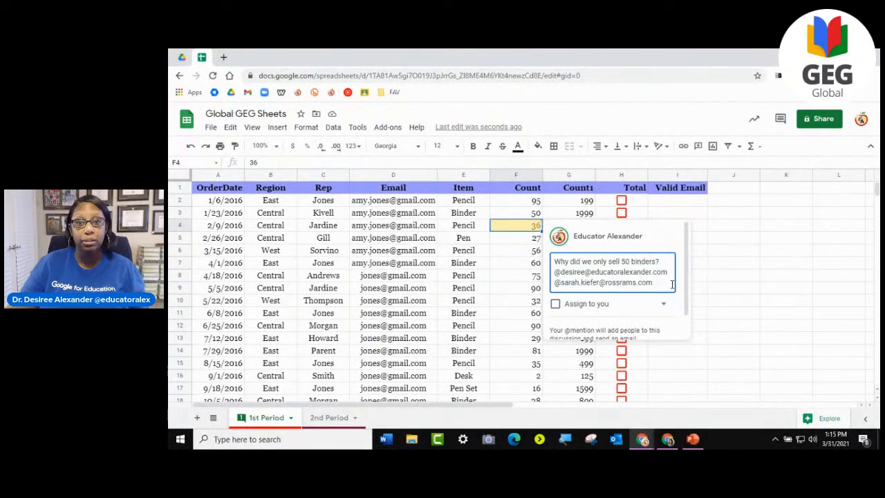
drag(655, 284, 551, 274)
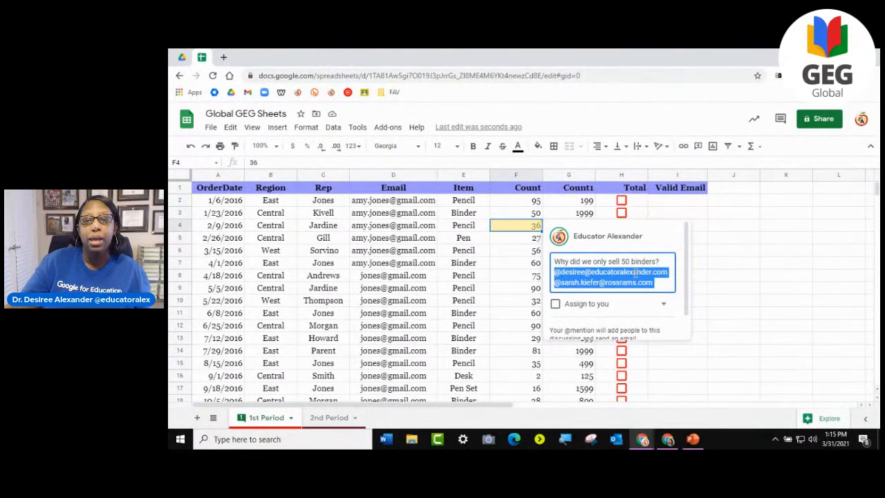
click(622, 337)
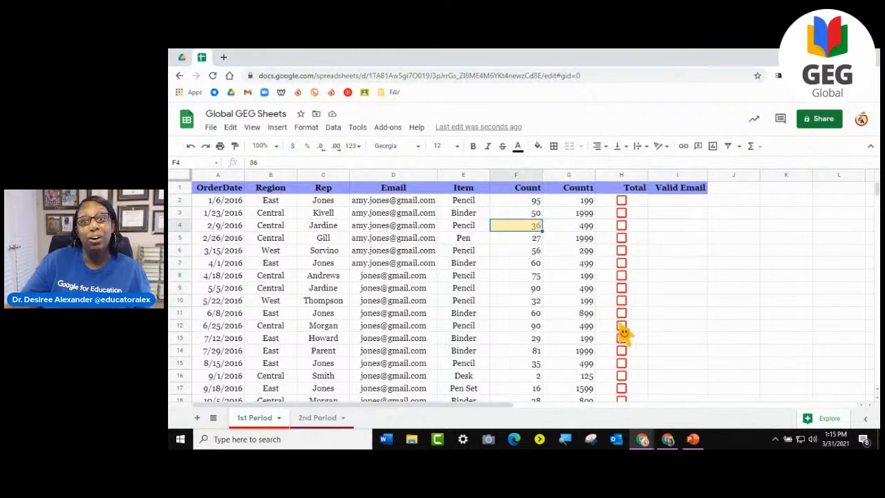
click(484, 262)
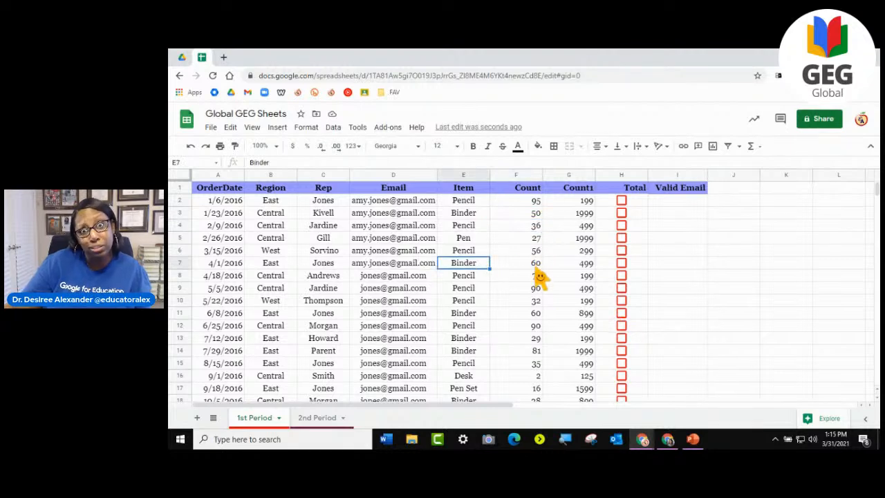
click(305, 127)
mouse_move(331, 132)
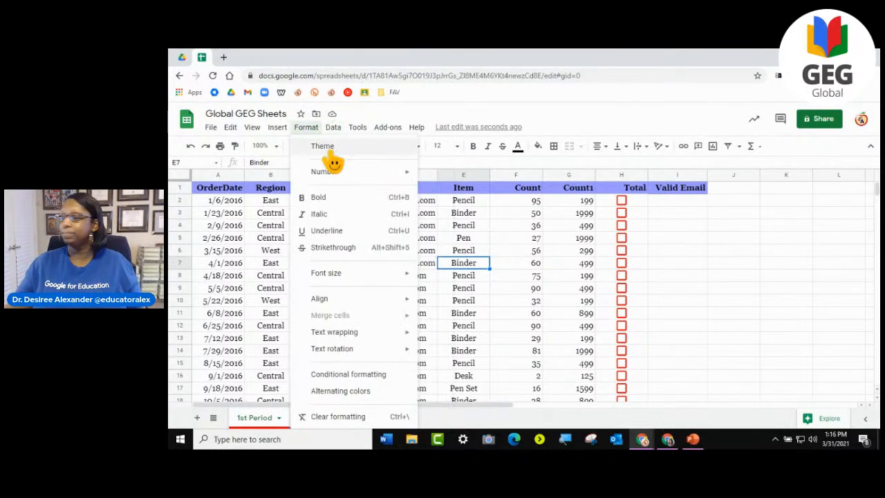
mouse_move(237, 130)
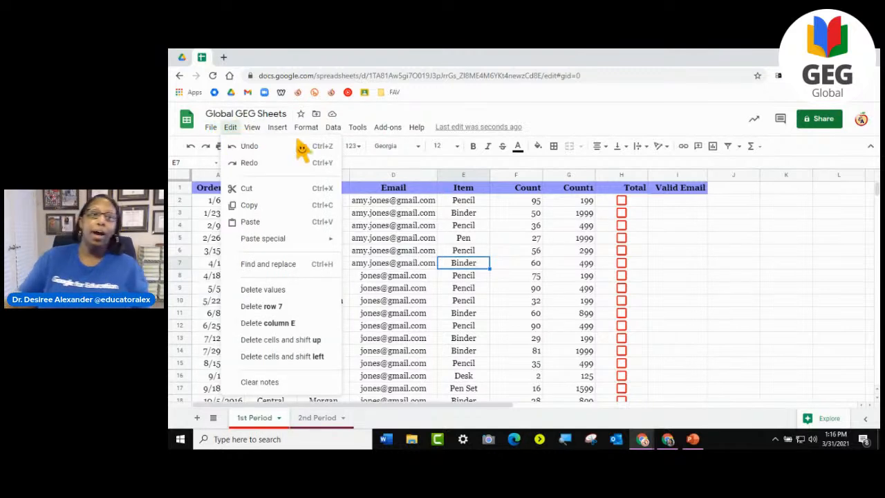
mouse_move(276, 127)
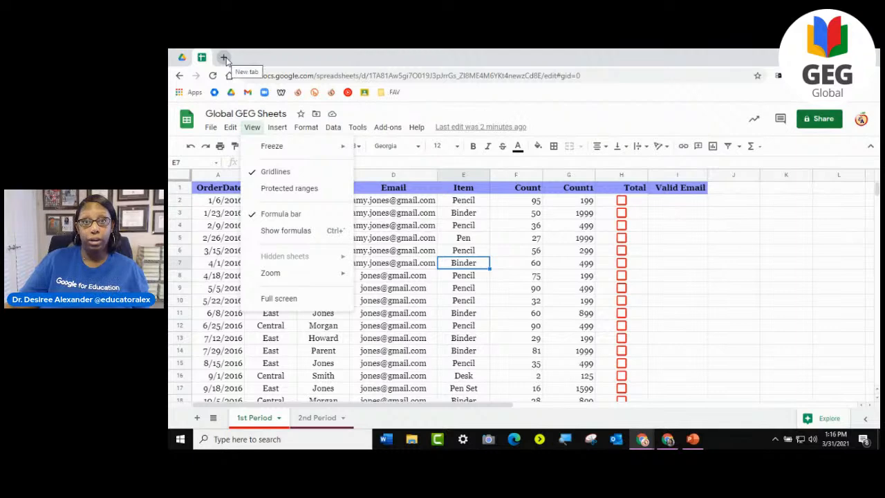
- Create a blank Google Docs document in a new browser tab with the doc.new address
click(224, 58)
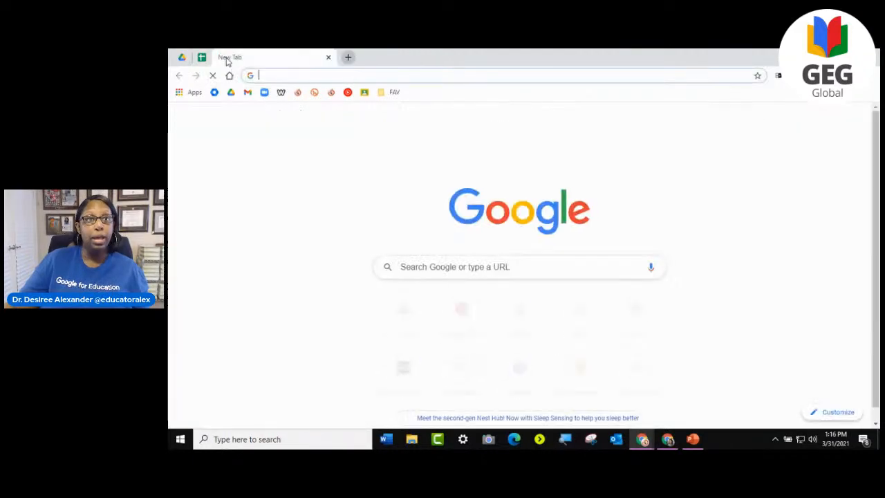
click(328, 57)
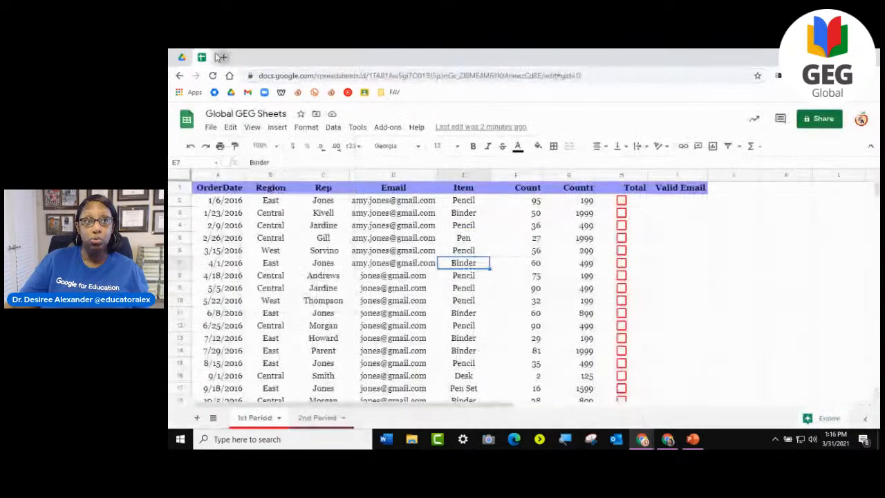
click(224, 58)
text(do)
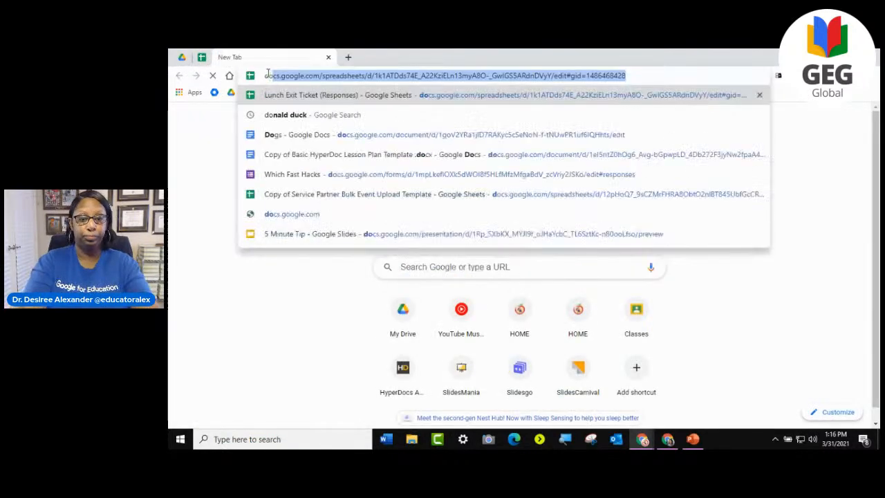
text(c.new)
key(Return)
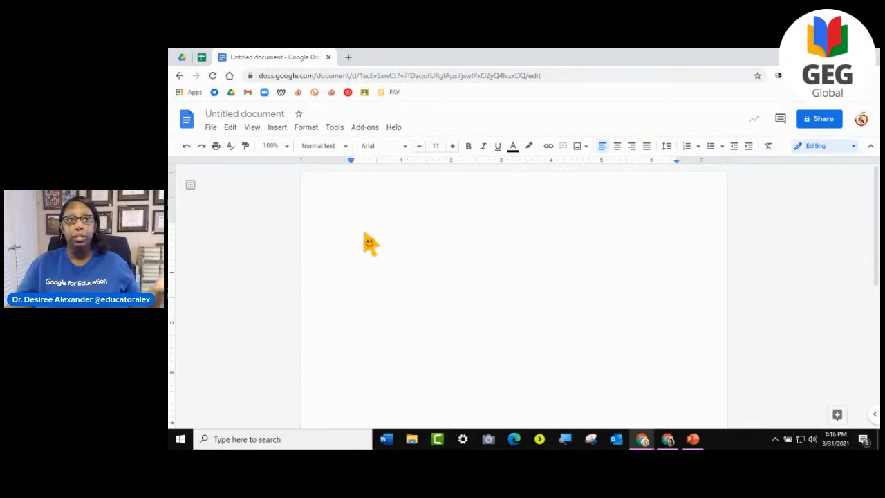
- Return to the Global GEG Sheets spreadsheet and insert a chart from the Item and Count columns, E and F
click(201, 58)
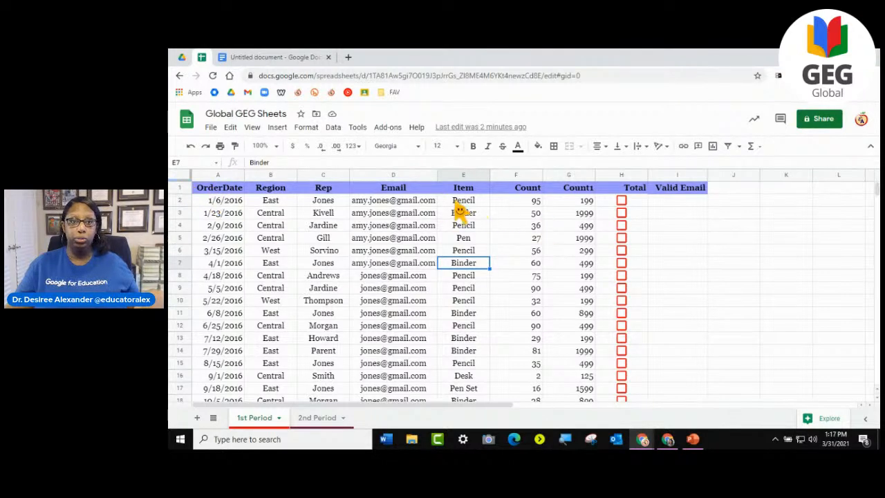
click(466, 175)
drag(470, 184, 535, 189)
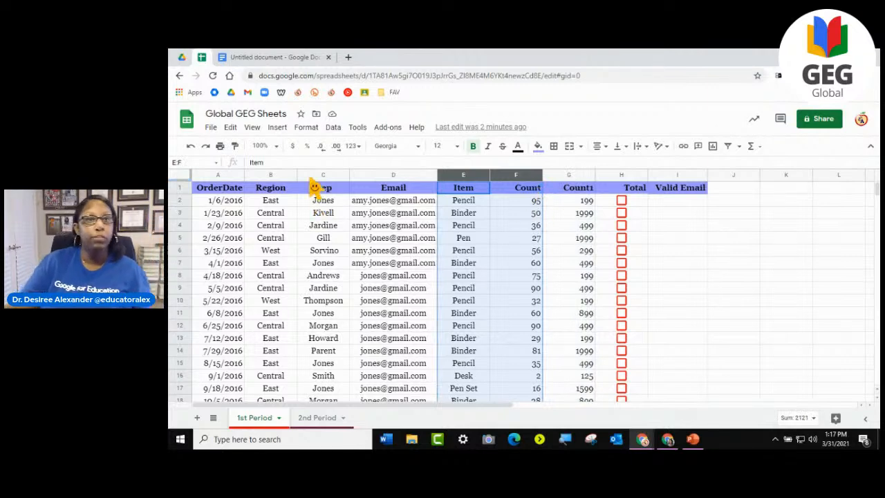
click(276, 127)
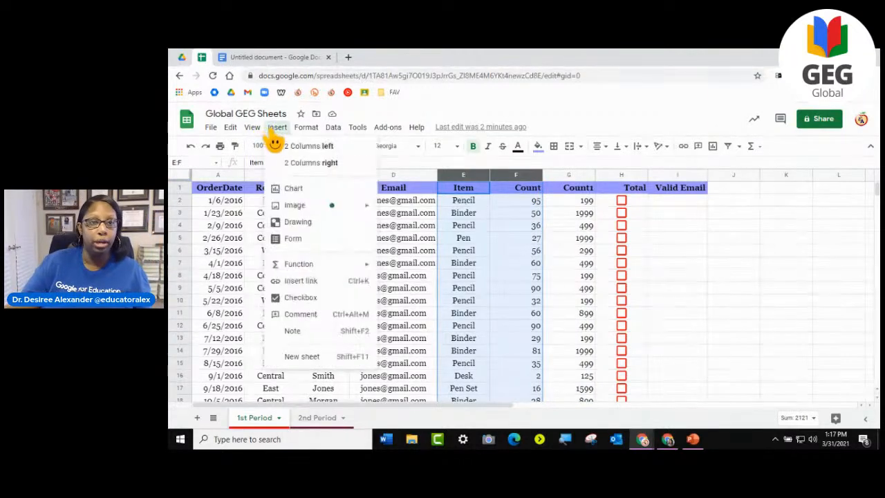
click(300, 190)
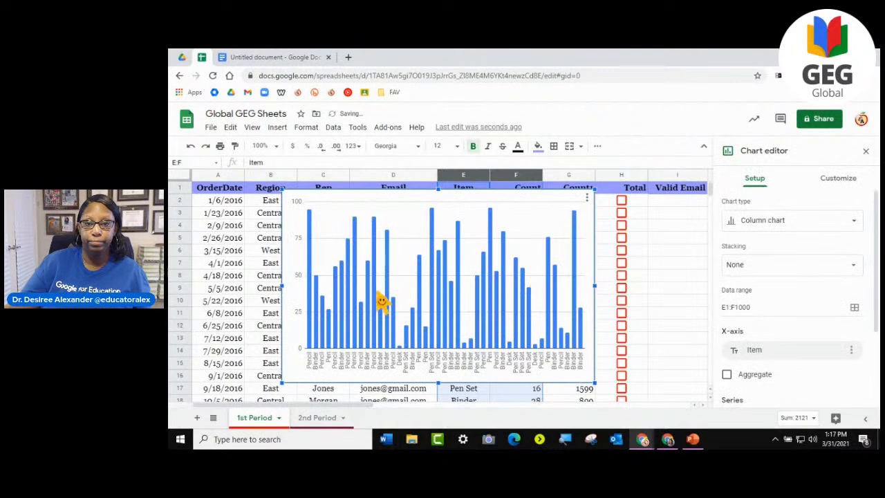
- Aggregate the column chart's Count values by Item and close the chart editor
scroll(757, 355, down, 2)
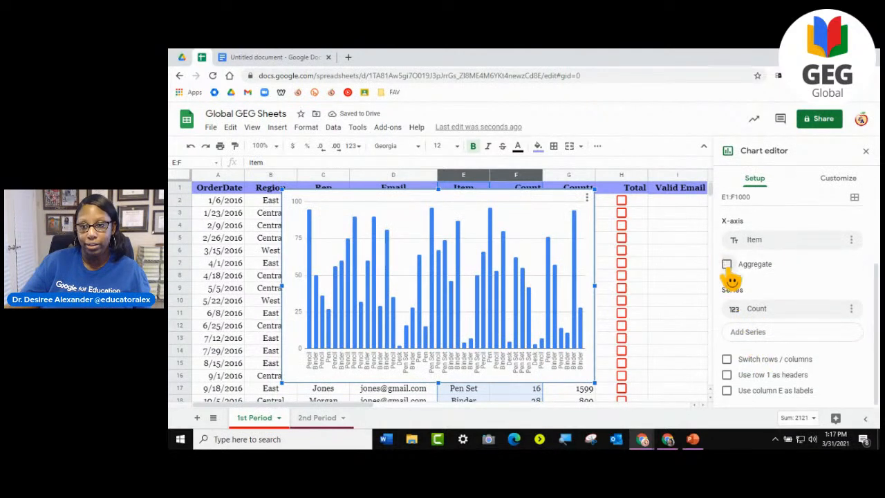
click(726, 264)
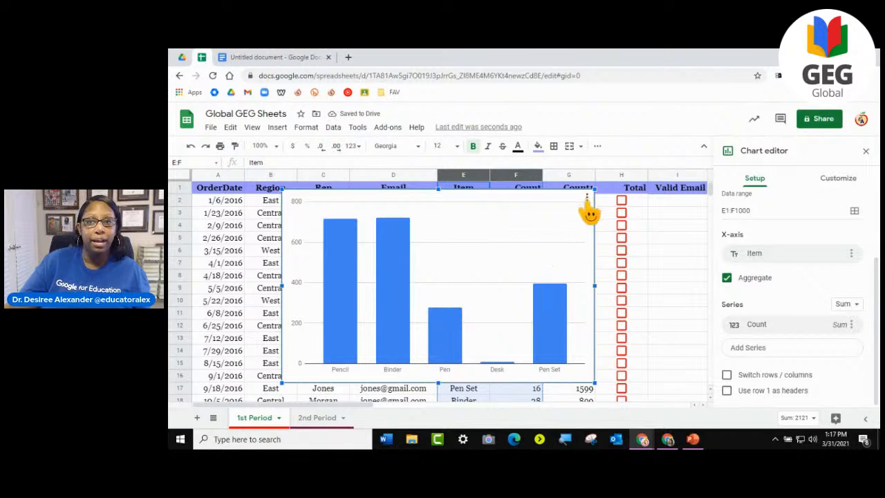
click(865, 150)
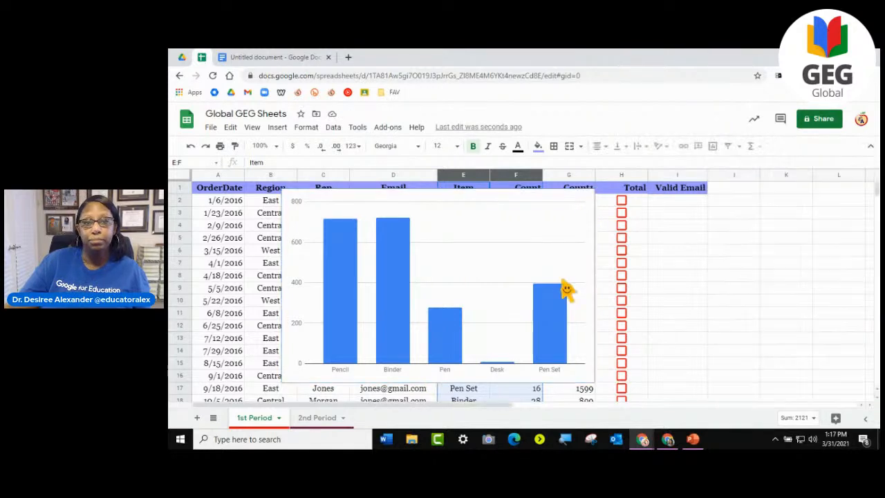
- Copy the Item and Count chart and paste it into the untitled Google Docs document, linked to the spreadsheet
click(587, 208)
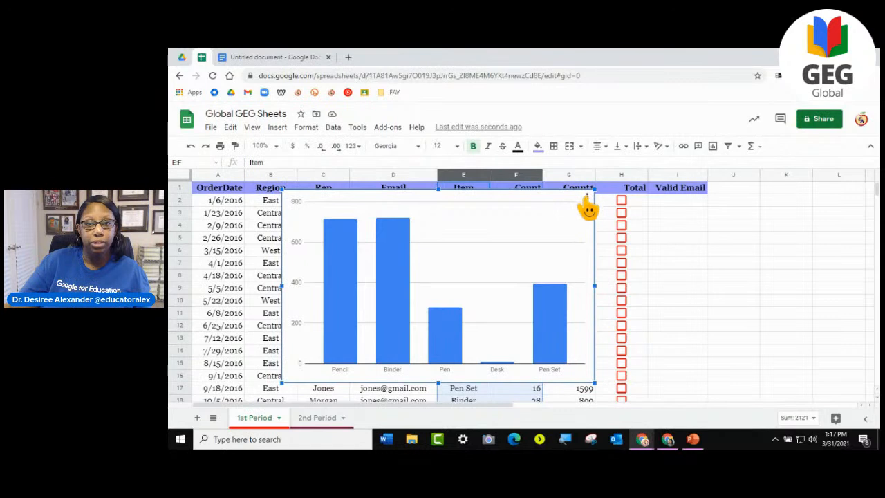
click(586, 202)
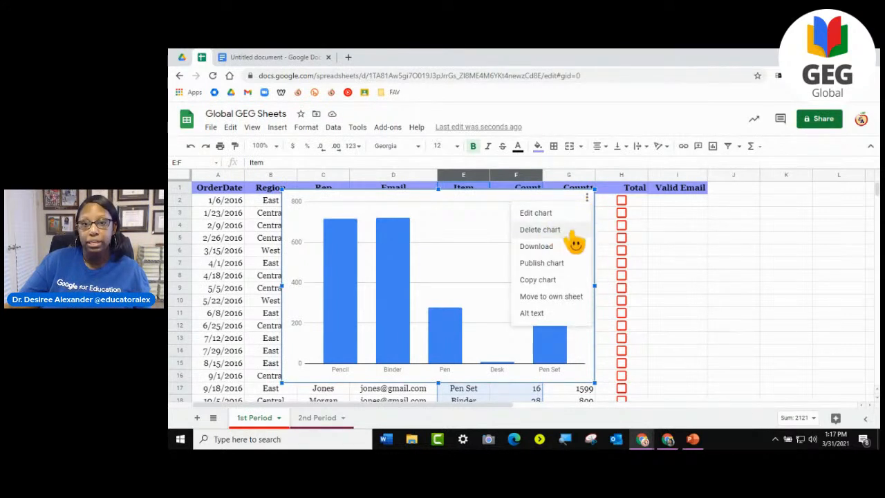
mouse_move(557, 250)
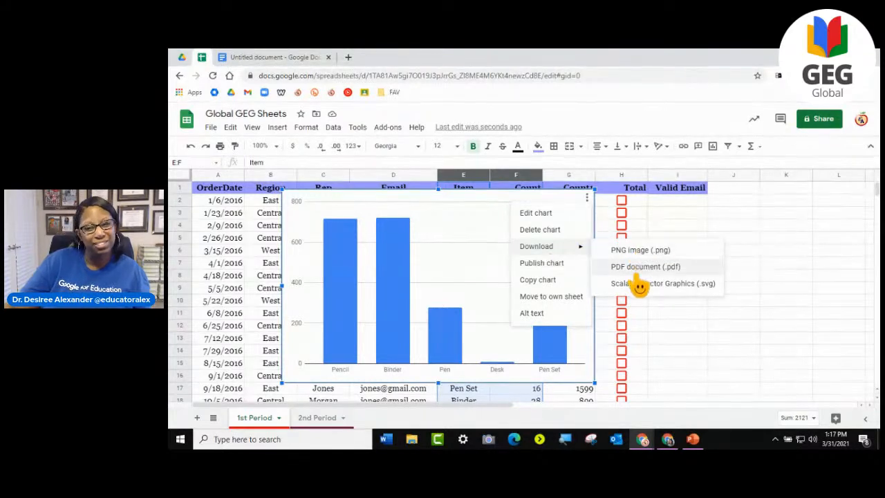
click(547, 280)
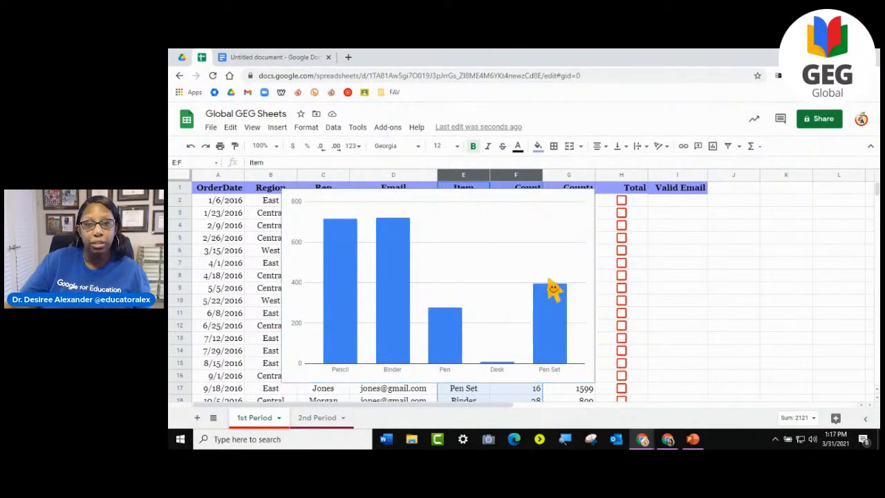
click(276, 57)
right_click(380, 238)
click(408, 274)
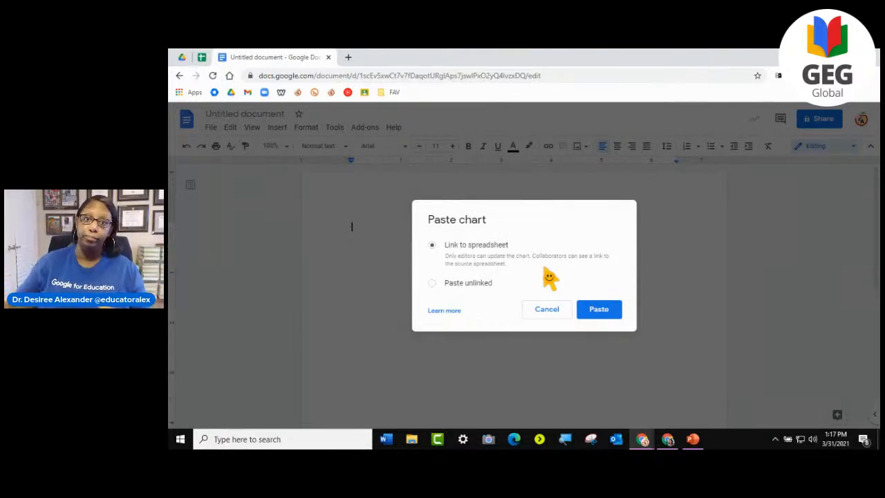
click(599, 309)
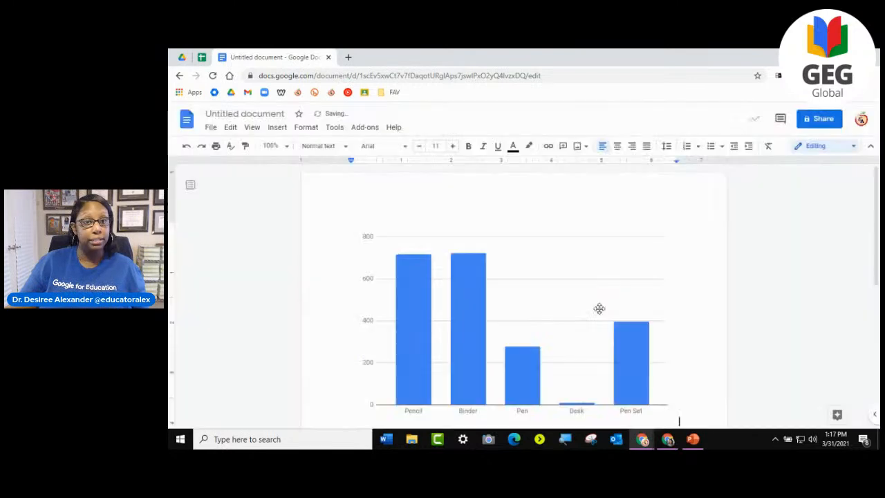
scroll(598, 310, down, 2)
scroll(598, 309, up, 2)
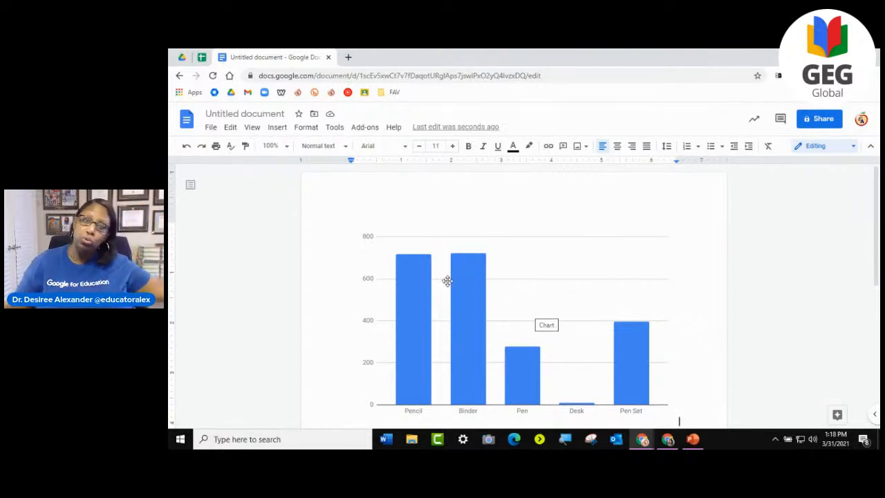
scroll(448, 281, down, 2)
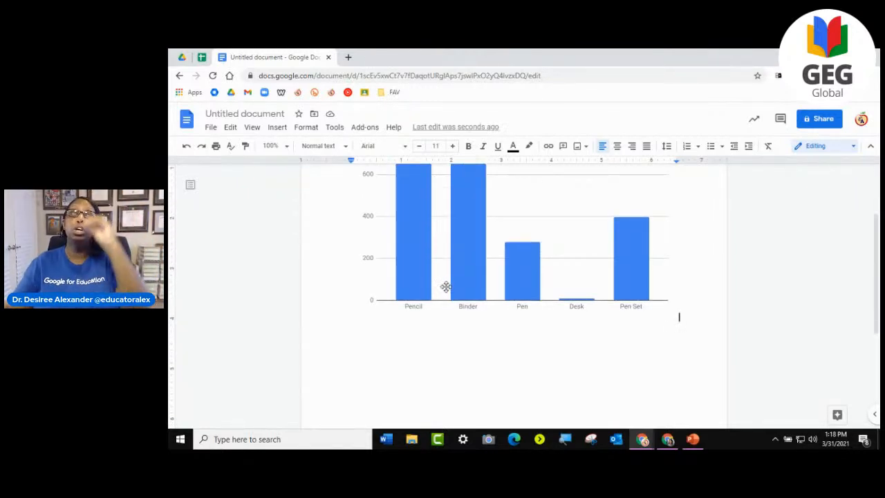
- Return to the Global GEG Sheets spreadsheet and delete the Item and Count column chart
scroll(446, 284, up, 2)
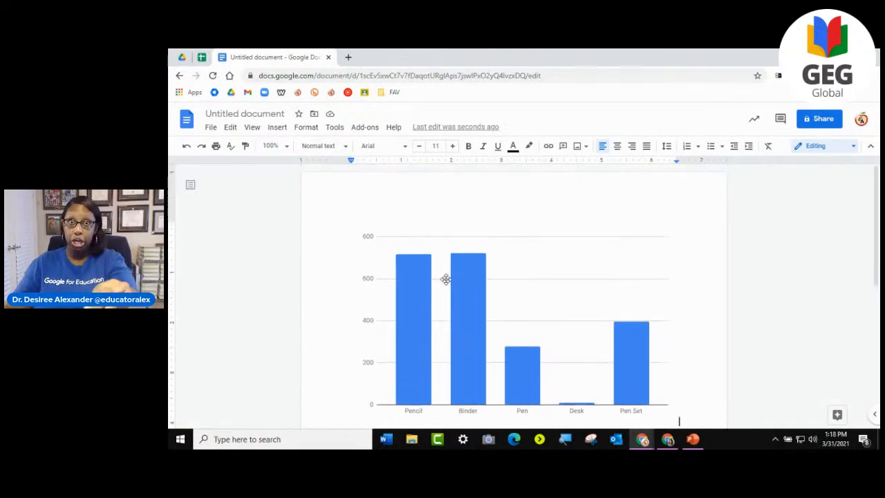
click(201, 57)
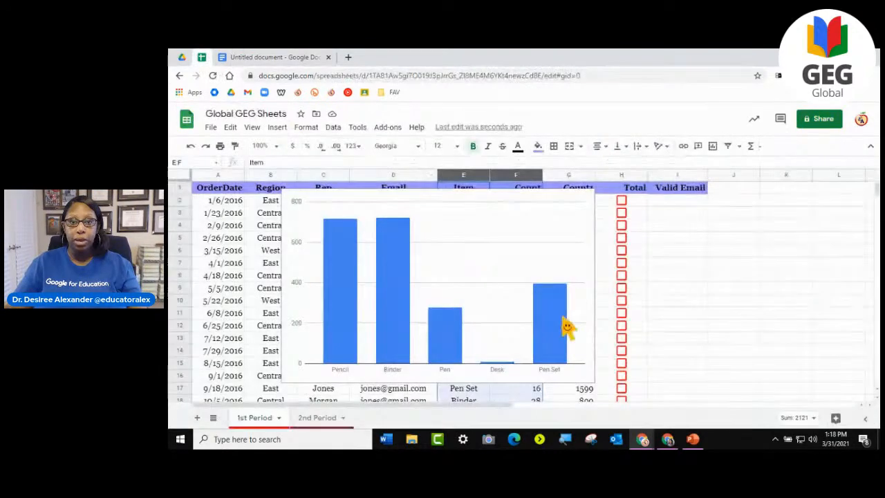
click(704, 278)
click(498, 242)
click(587, 198)
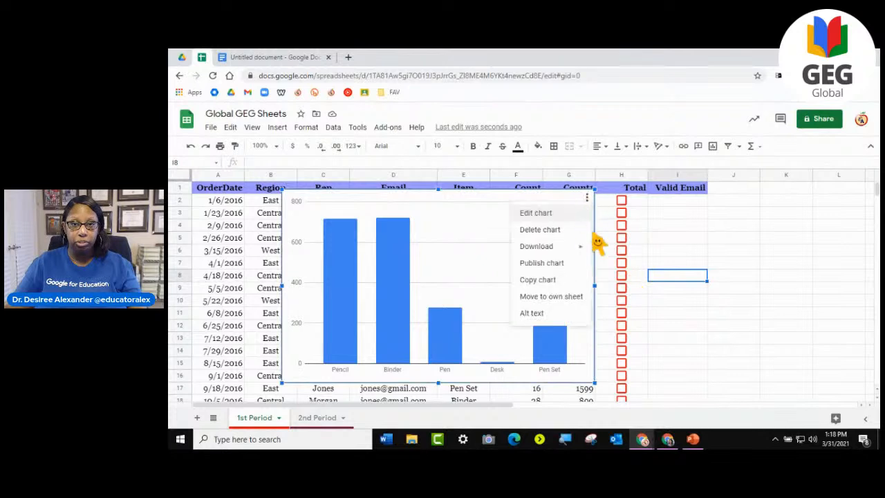
click(542, 227)
- Set the Count of the first Pencil row, cell F2, to 200
click(540, 214)
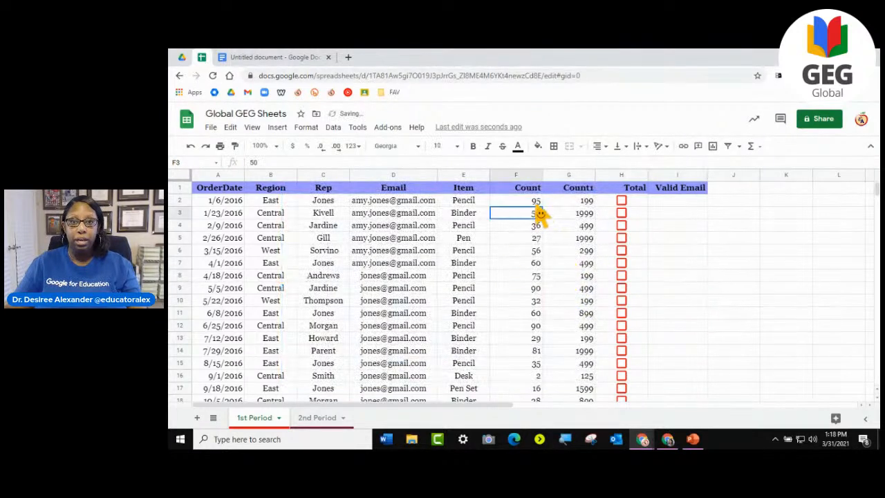
key(Up)
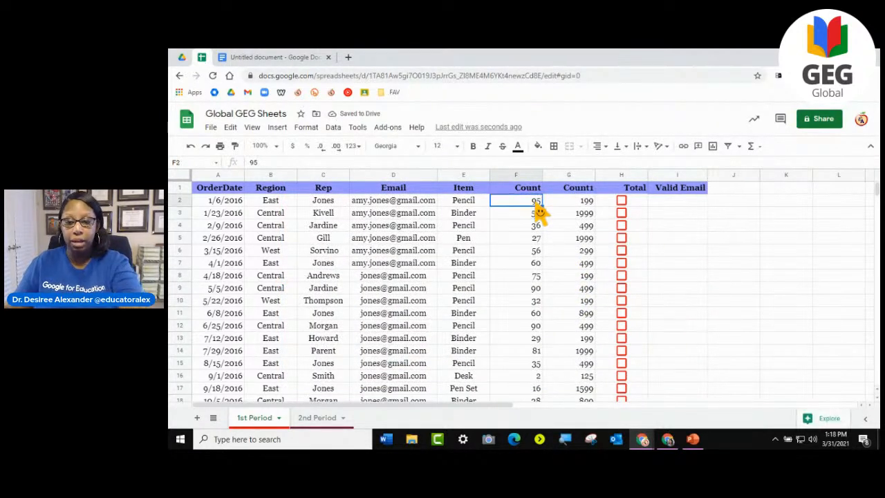
text(200)
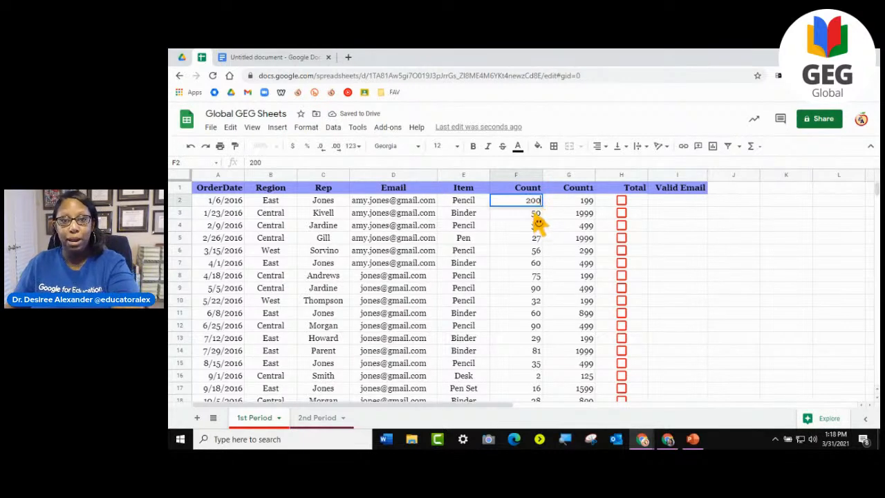
key(Return)
- Go back to the untitled Google Docs document and open the source spreadsheet of its linked chart
click(289, 64)
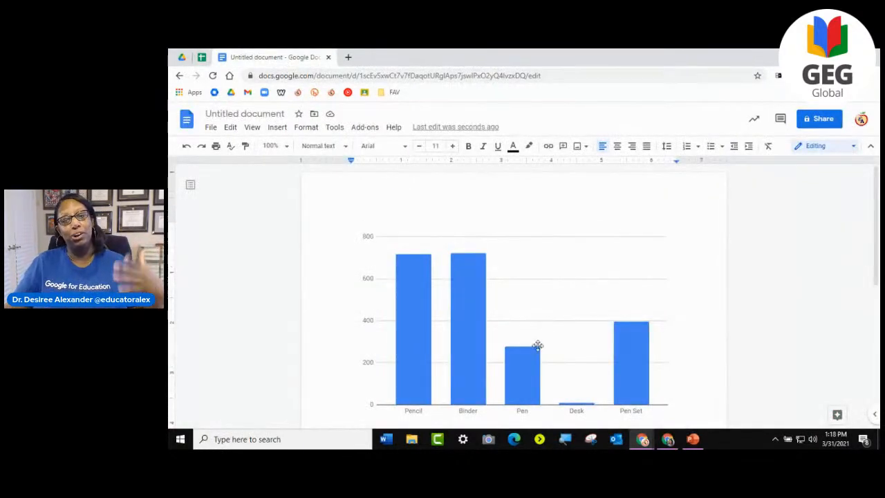
scroll(512, 345, down, 3)
scroll(465, 253, up, 2)
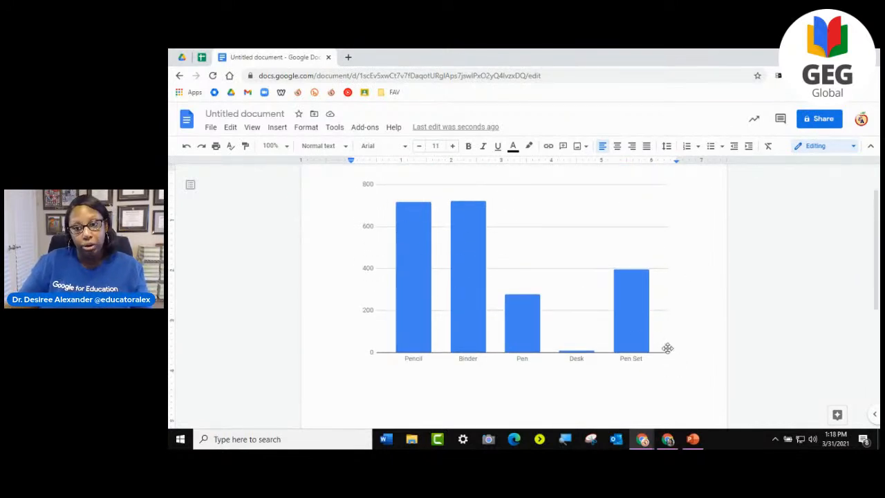
click(627, 318)
scroll(629, 322, up, 1)
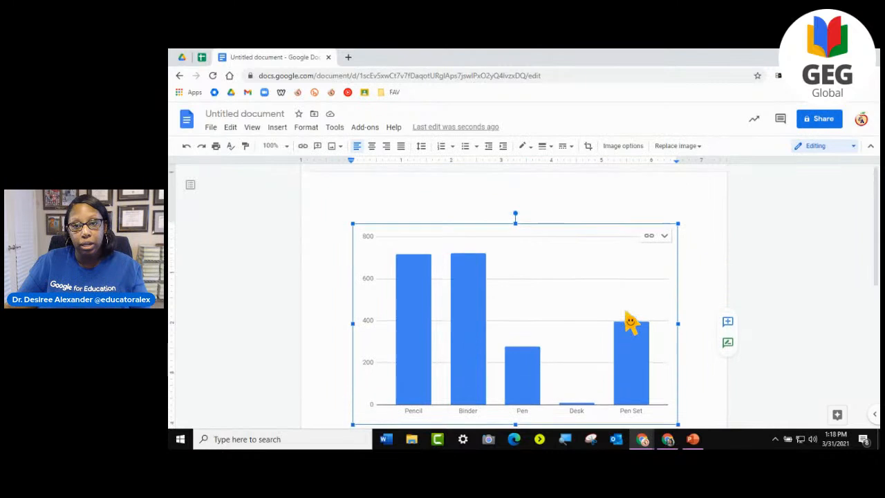
click(664, 237)
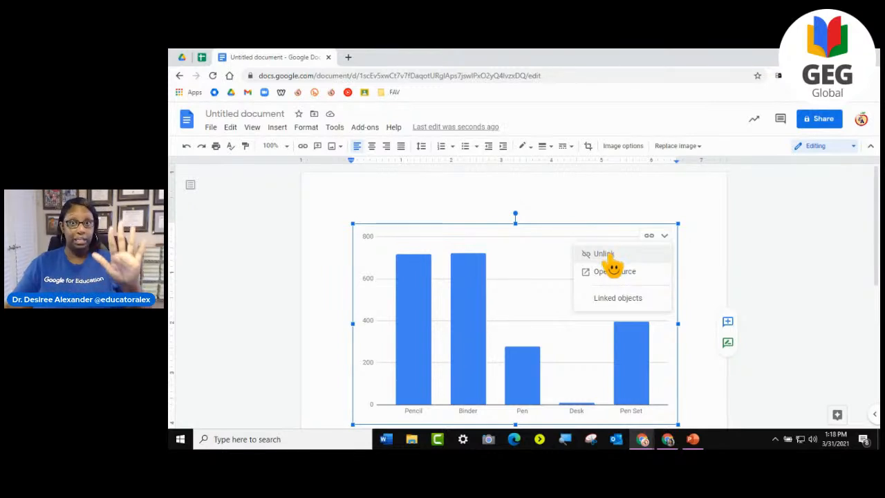
click(614, 272)
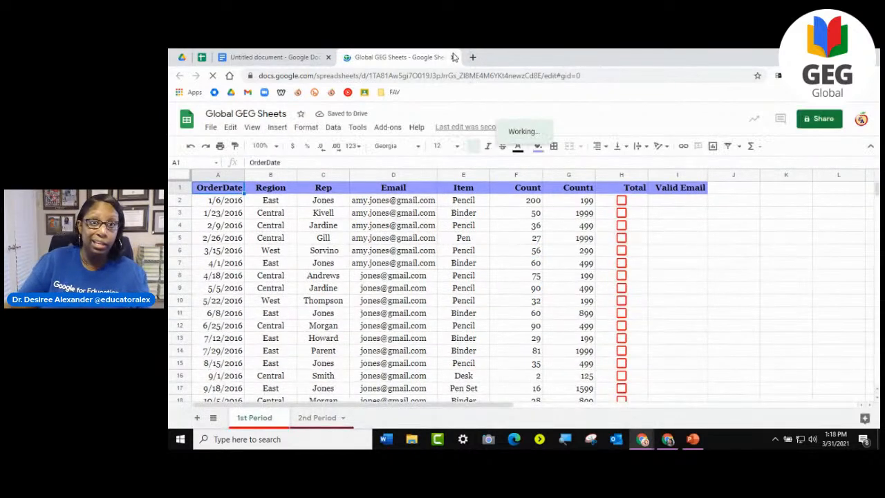
- Close the newly opened source spreadsheet and the untitled document, returning to the original Global GEG Sheets spreadsheet
click(453, 57)
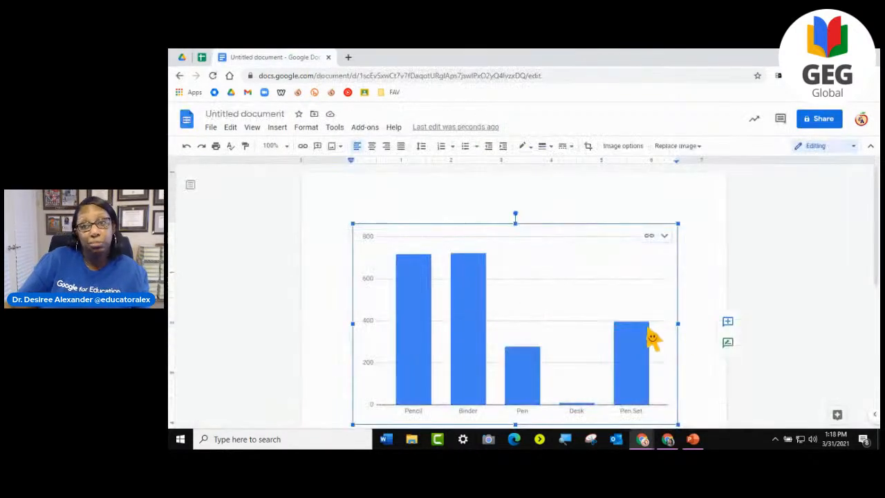
click(700, 253)
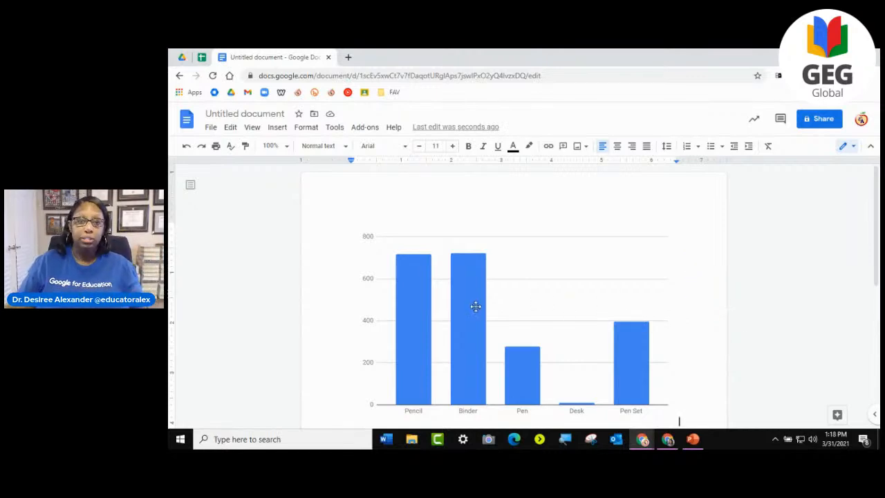
click(329, 57)
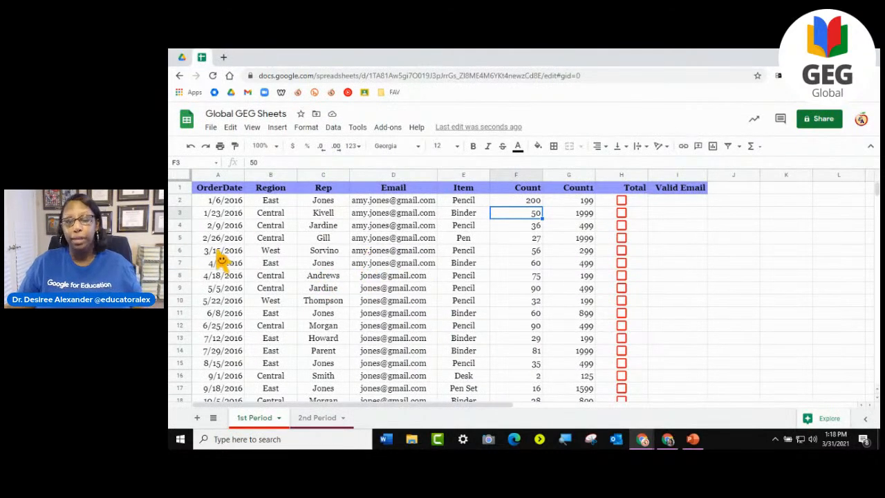
click(704, 251)
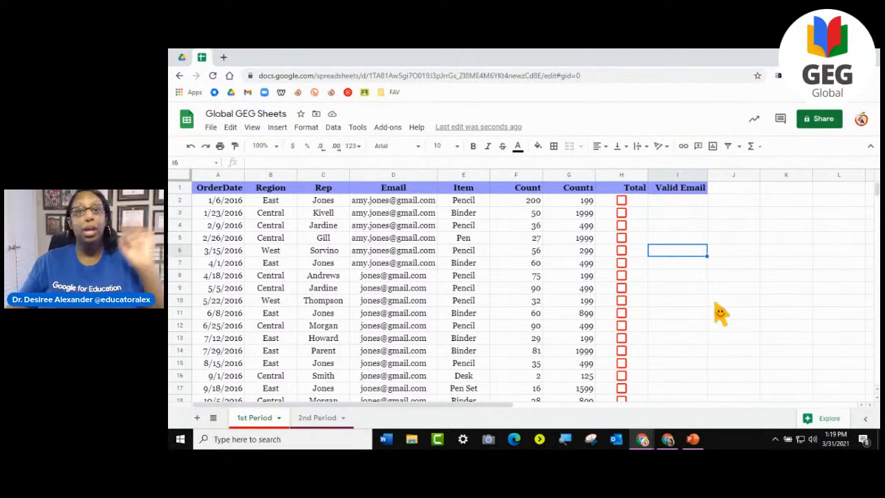
- Browse the Explore suggestions and insert the suggested pivot table of average Count for each Rep into a new sheet
click(813, 419)
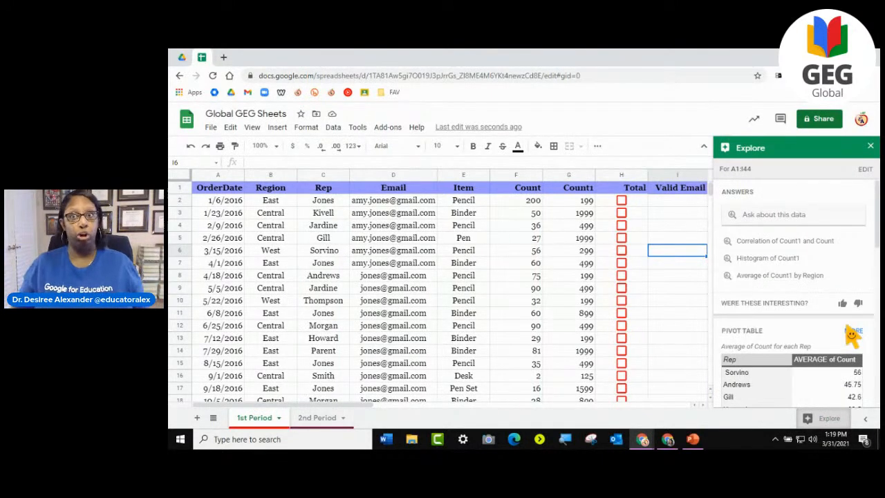
scroll(795, 325, down, 5)
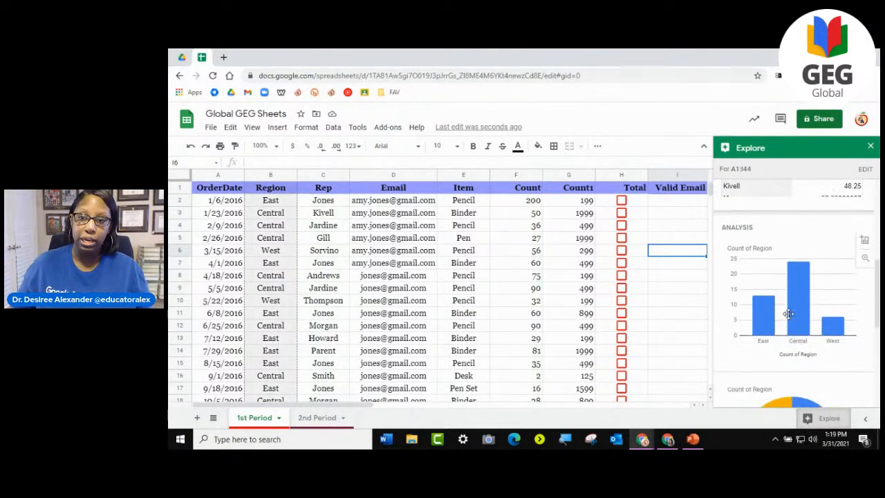
scroll(789, 312, down, 2)
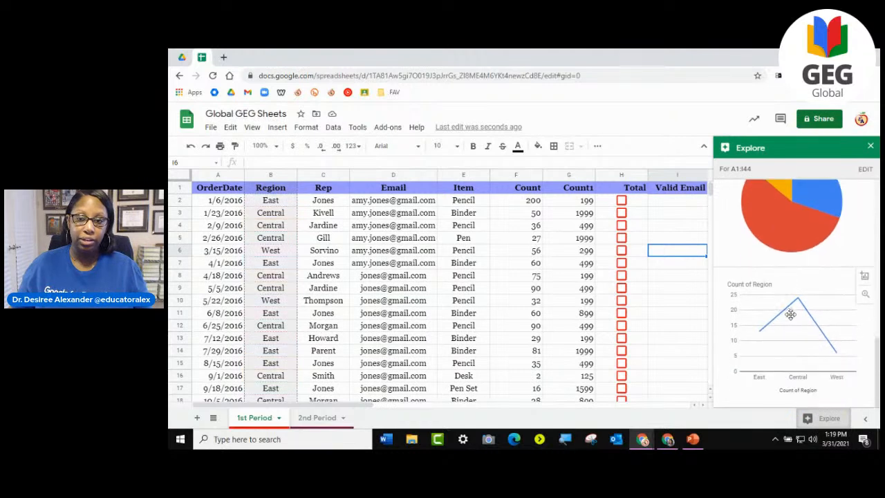
scroll(829, 323, up, 1)
scroll(802, 290, up, 5)
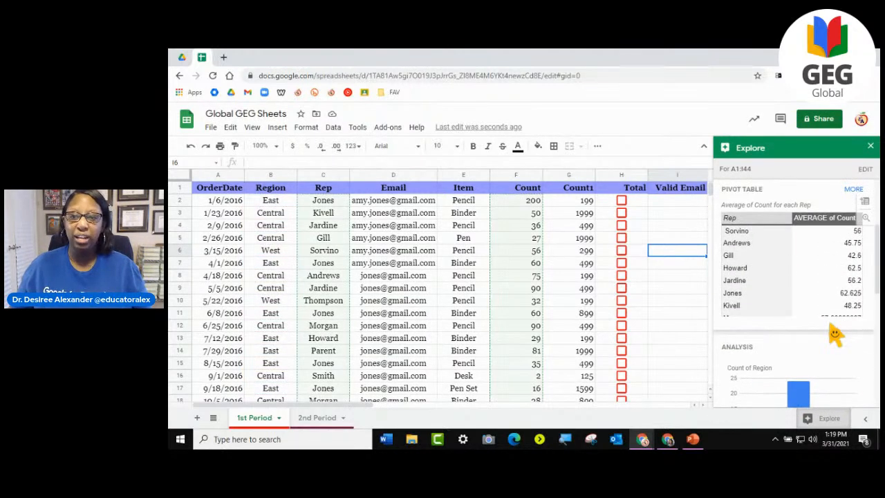
click(802, 254)
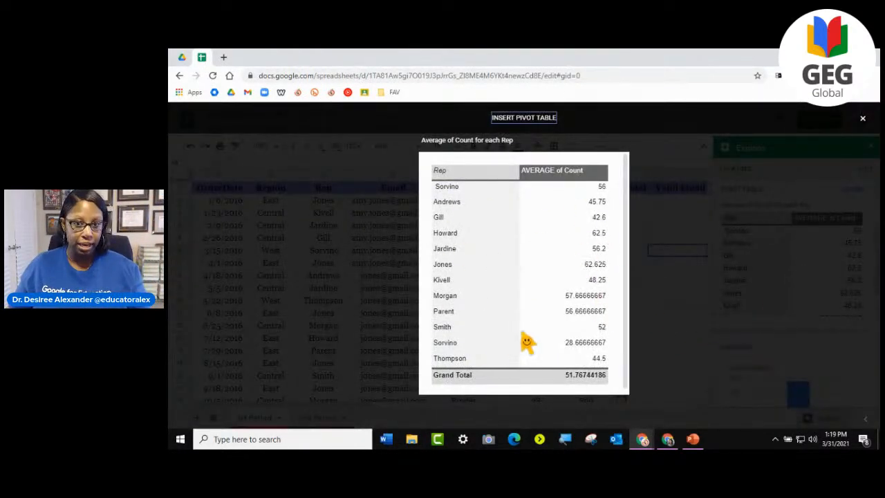
click(524, 117)
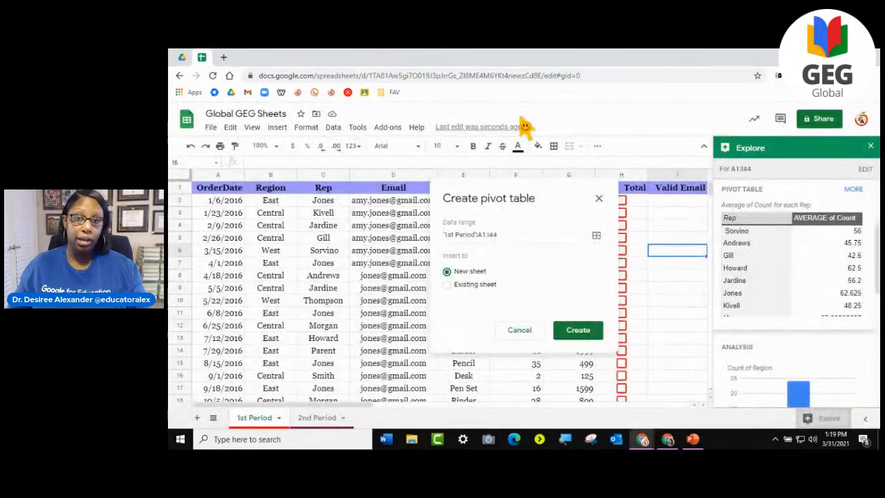
click(870, 147)
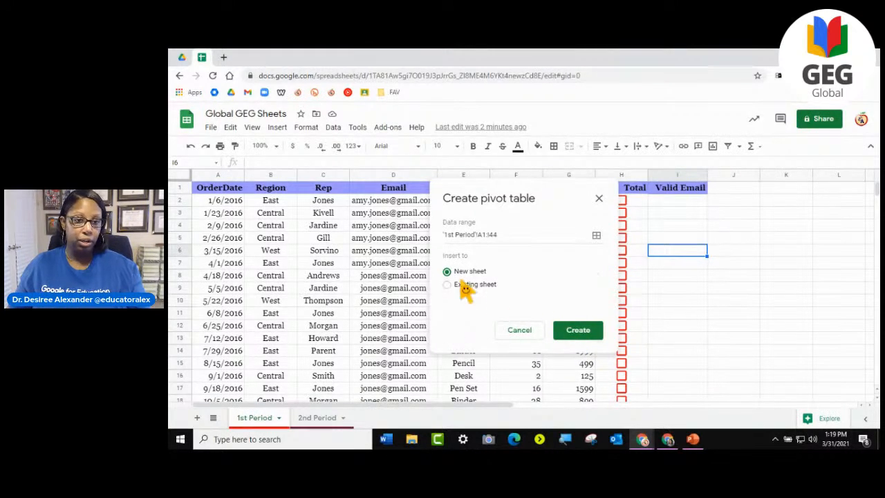
click(448, 285)
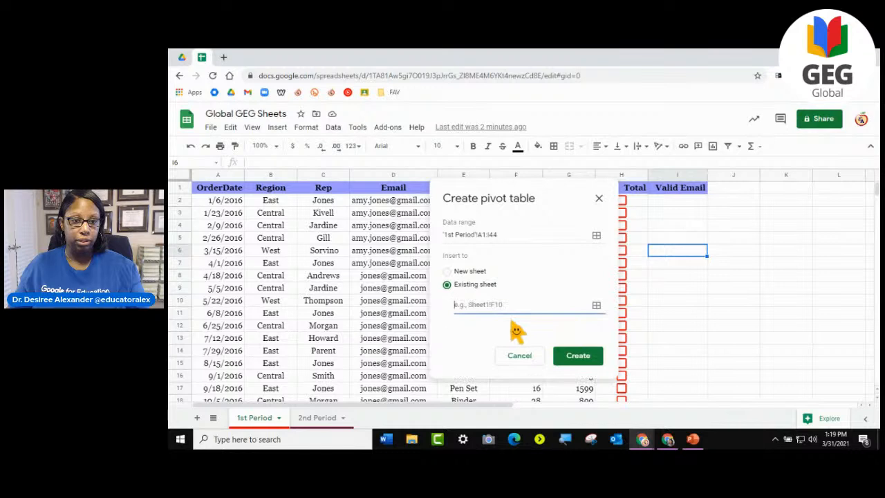
click(447, 272)
click(580, 330)
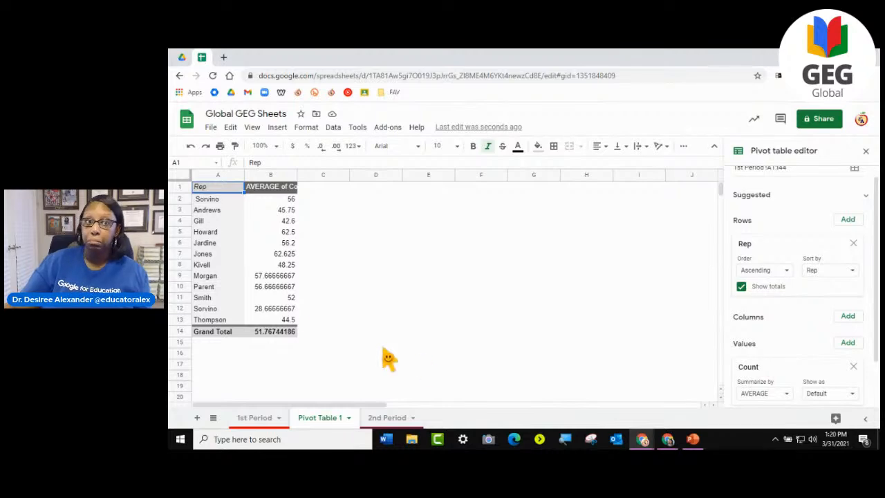
- Return to the 1st Period sheet and examine Explore's Count of Region analysis chart, closing Explore when finished
click(229, 211)
click(256, 418)
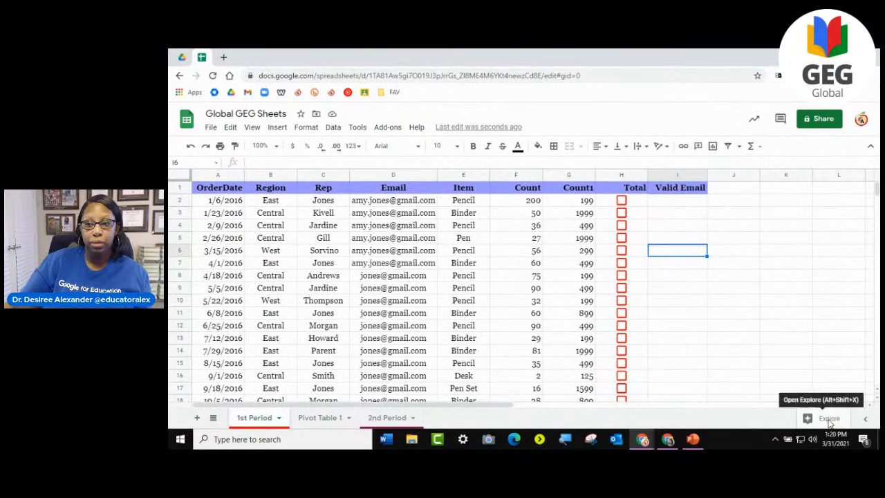
click(833, 418)
scroll(861, 354, down, 10)
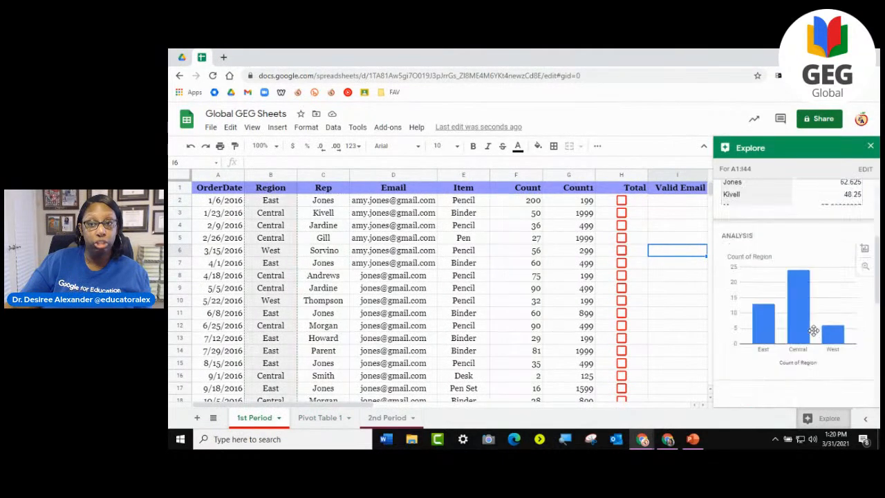
click(870, 148)
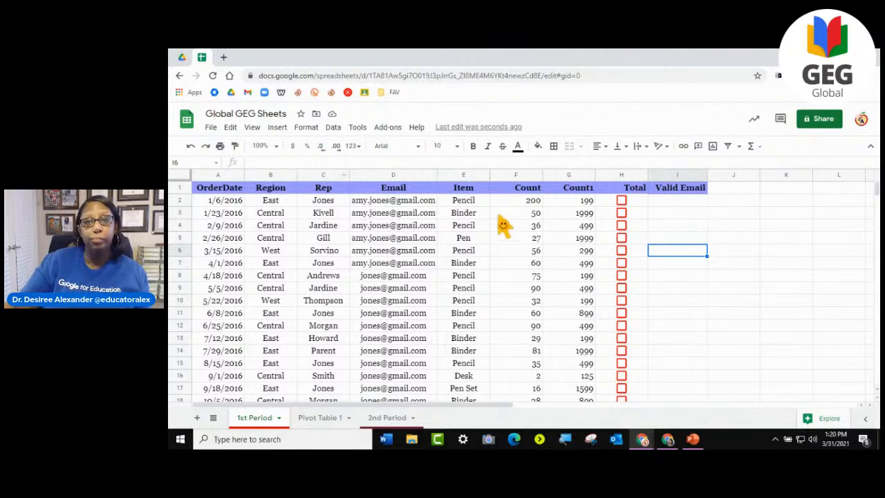
- Display the Count values in F2:F44 with two decimal places
click(517, 202)
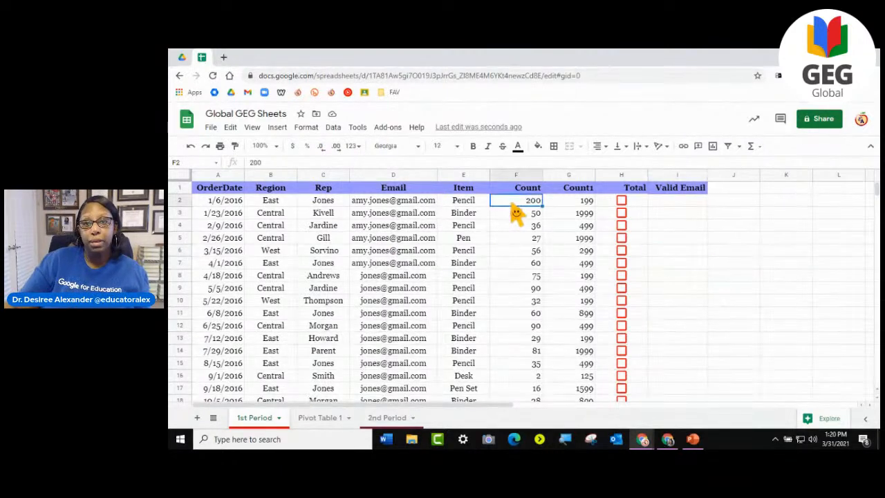
click(524, 264)
click(539, 326)
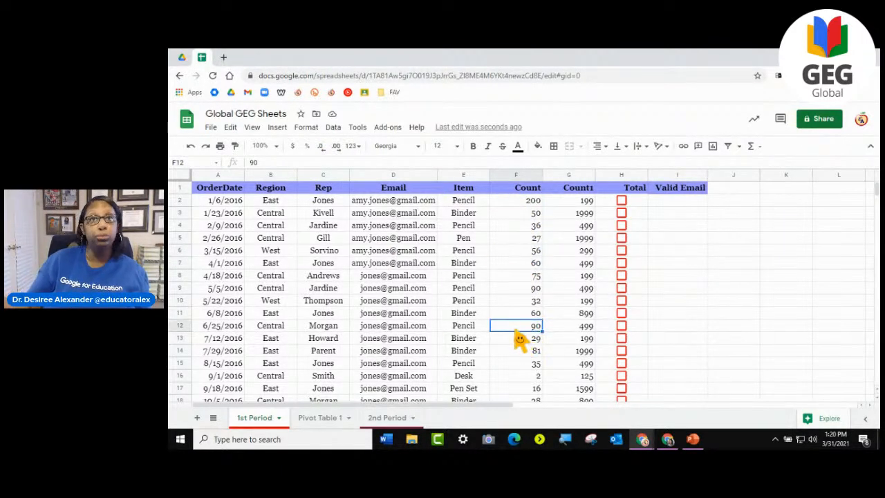
drag(517, 204, 517, 337)
scroll(520, 325, up, 10)
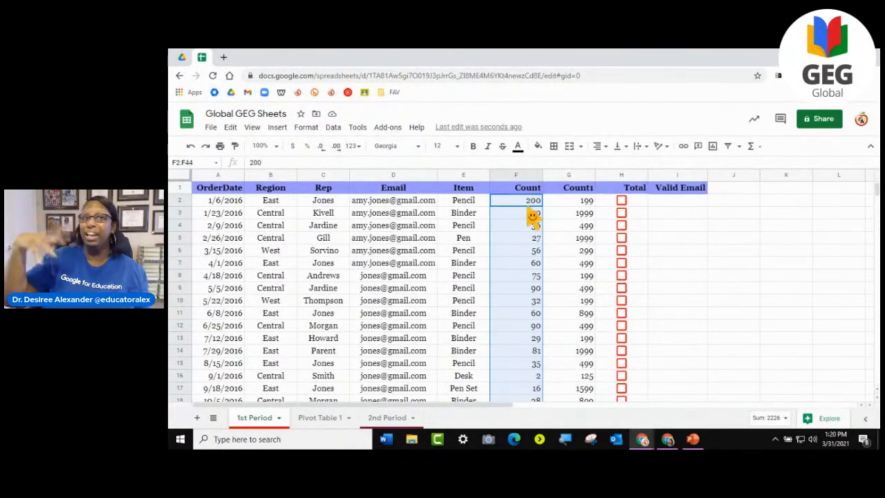
click(336, 146)
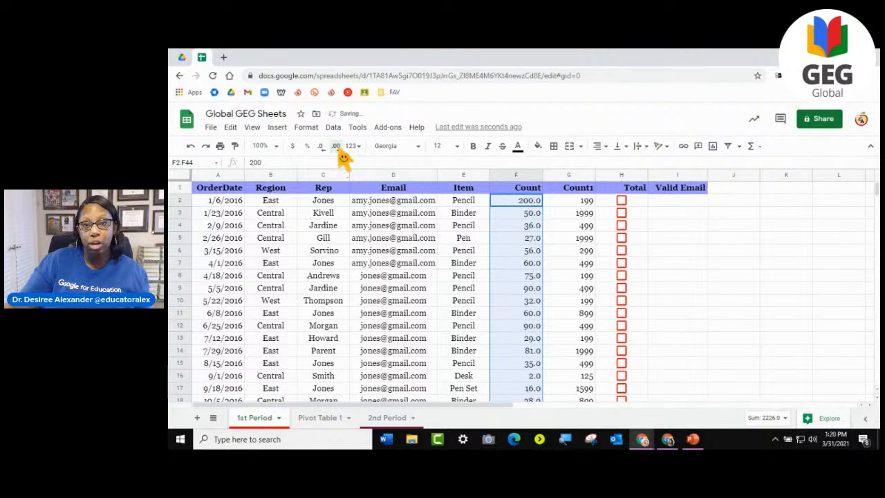
click(336, 146)
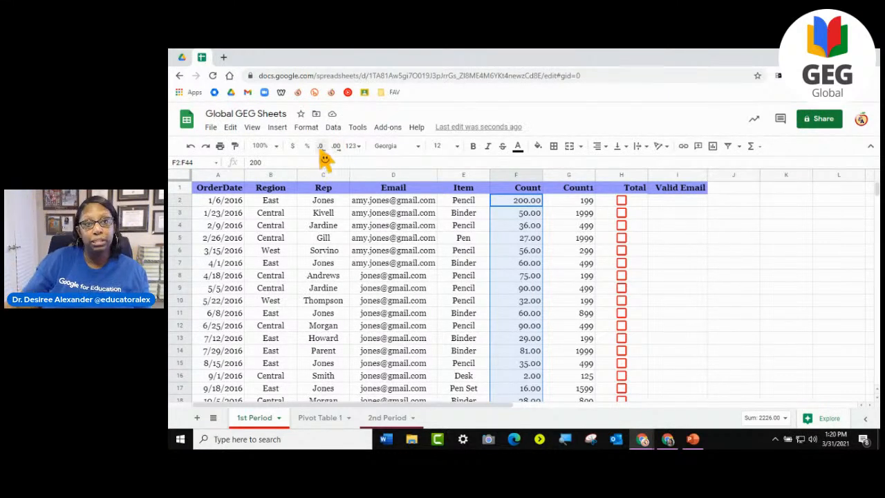
- Remove and restore the two decimal places on the selected Count values, and format them as dollar currency
click(320, 147)
click(321, 148)
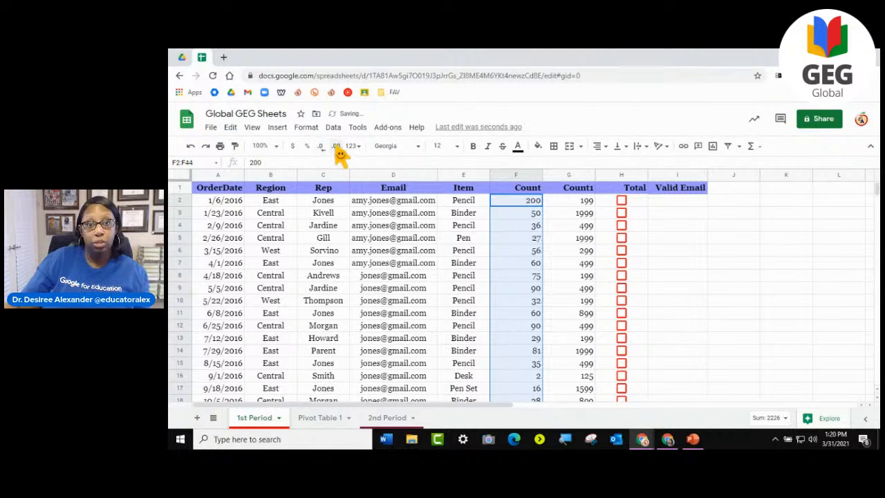
click(337, 146)
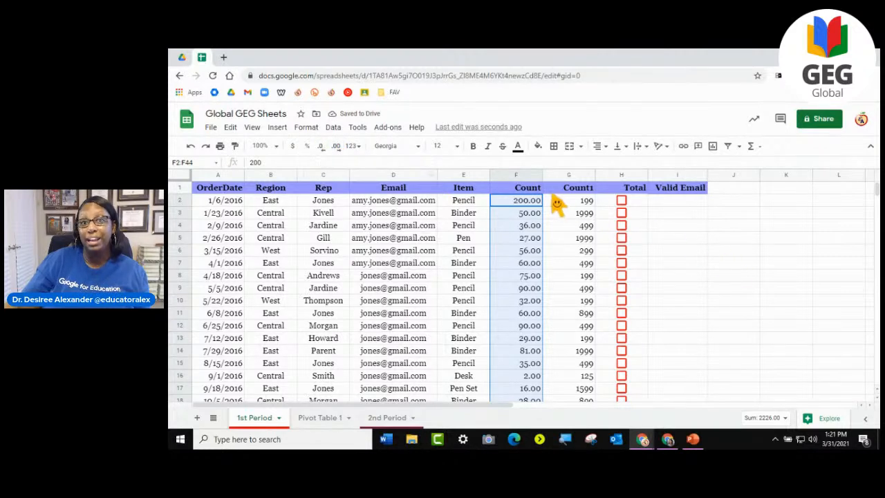
click(293, 146)
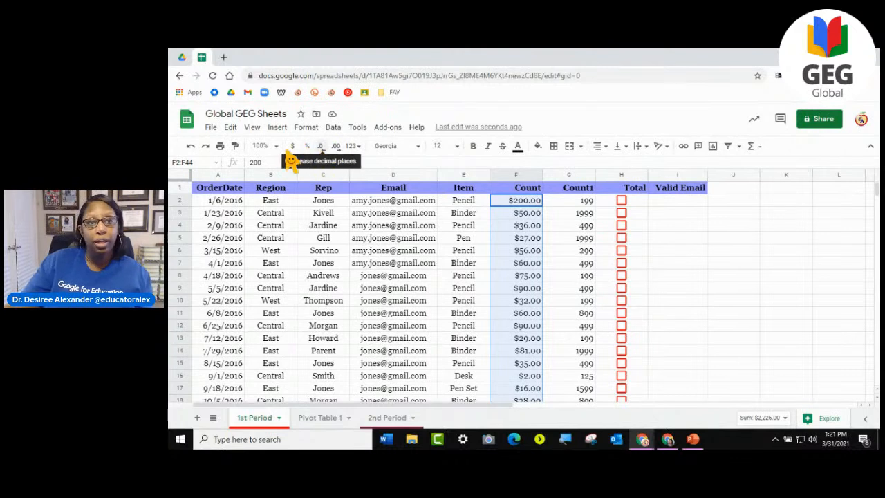
- Try percent formatting on the selected Count values, return them to dollar currency, and look over the other available number formats
click(307, 147)
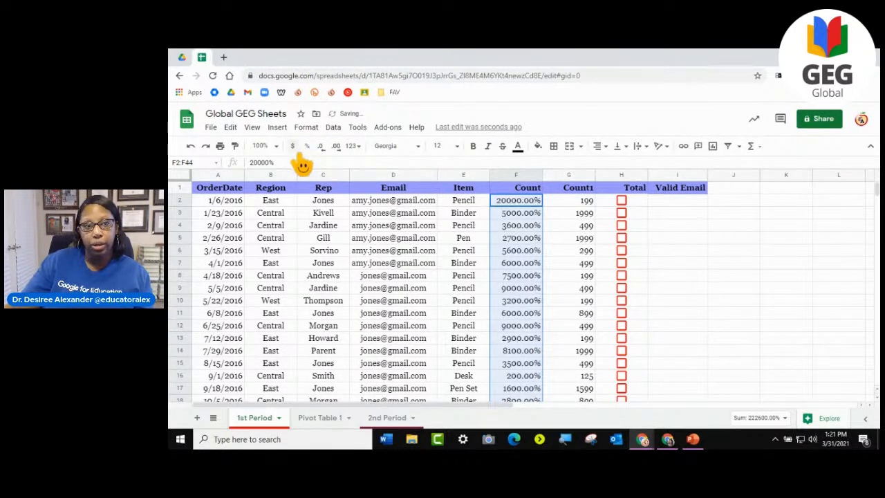
click(293, 146)
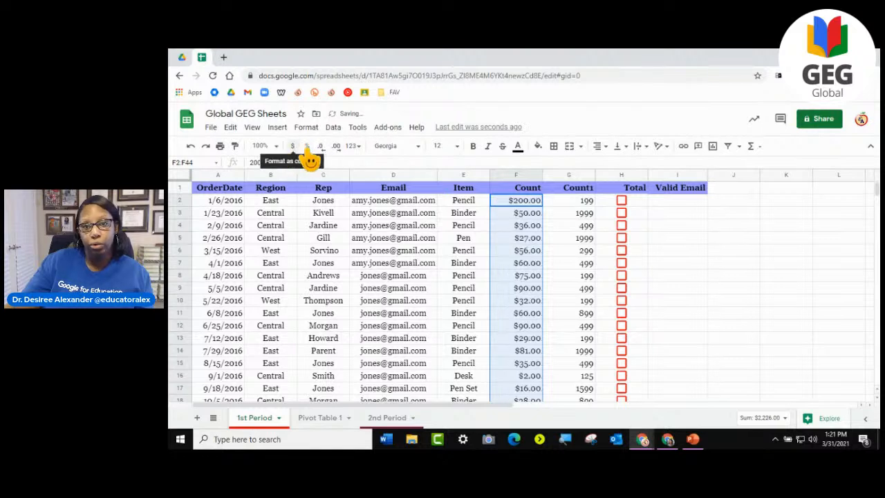
click(352, 146)
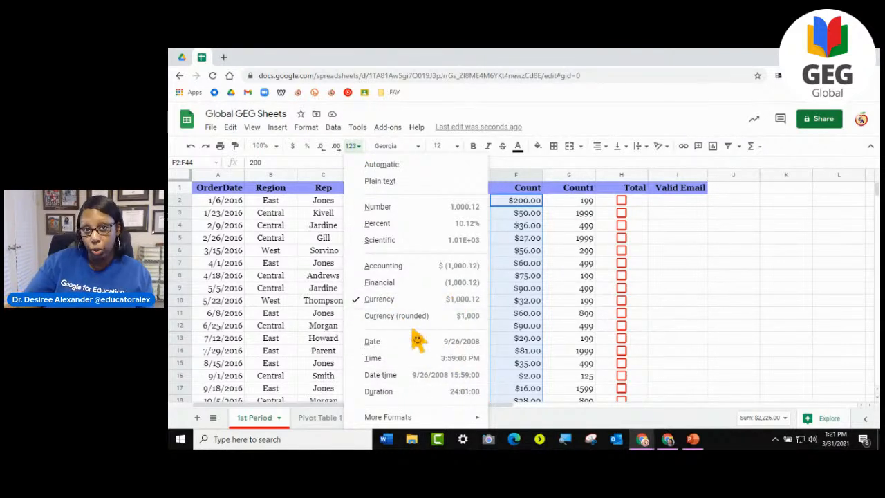
- Enter the header DATES in cell J1, beside the Valid Email column
click(738, 196)
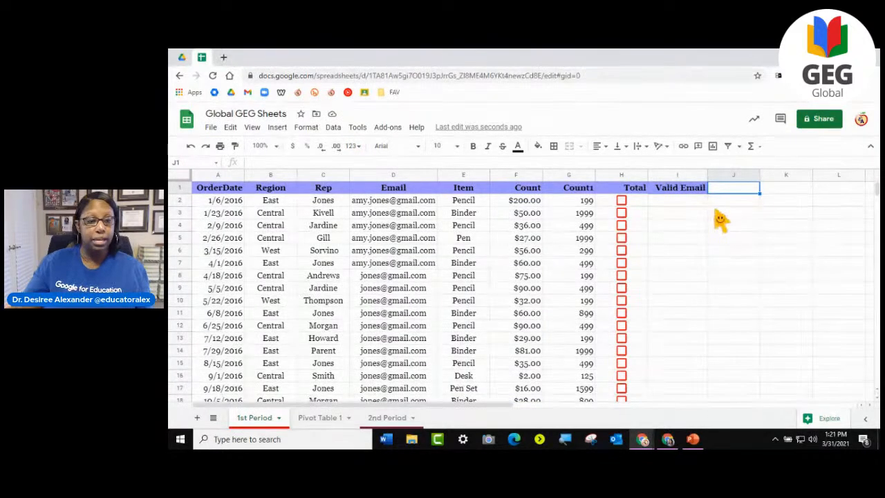
text(DATES)
key(Return)
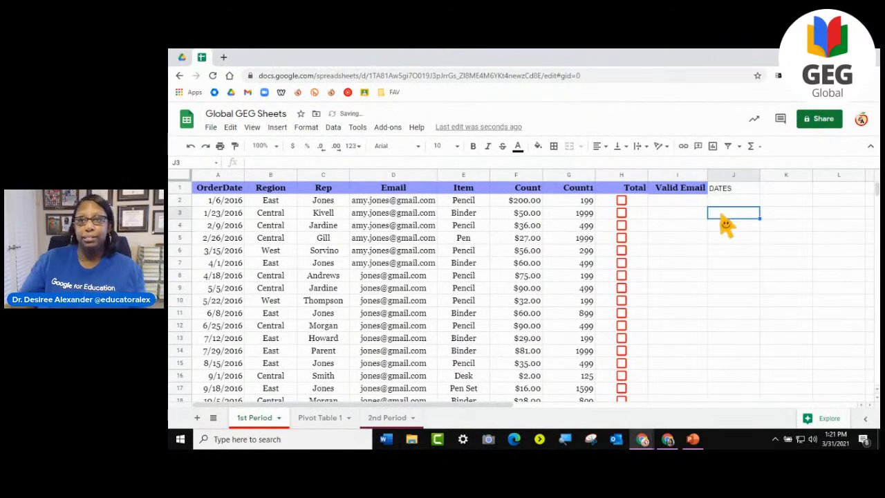
- Apply the Date number format to cells J2:J44 under the DATES header
drag(733, 201, 737, 251)
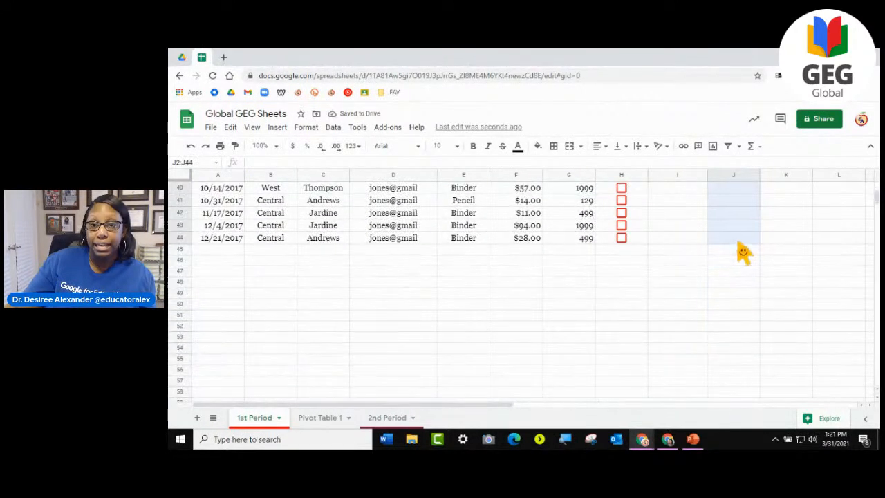
scroll(731, 270, up, 8)
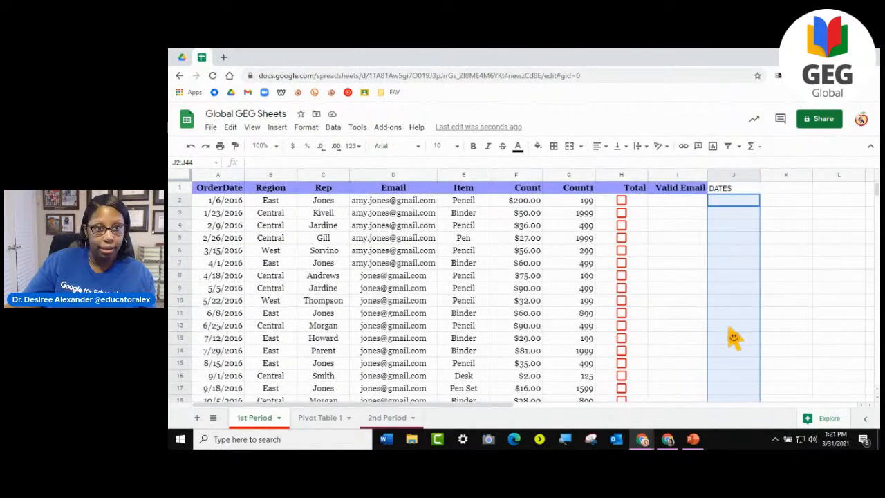
click(353, 147)
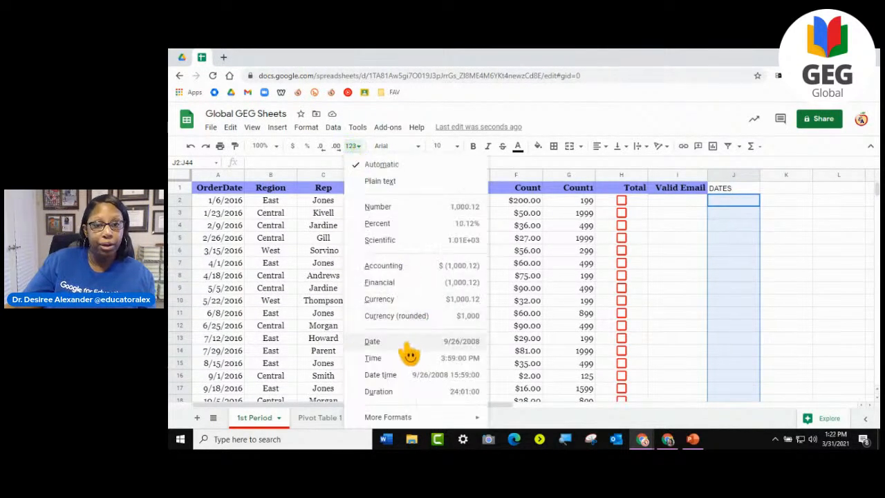
click(408, 342)
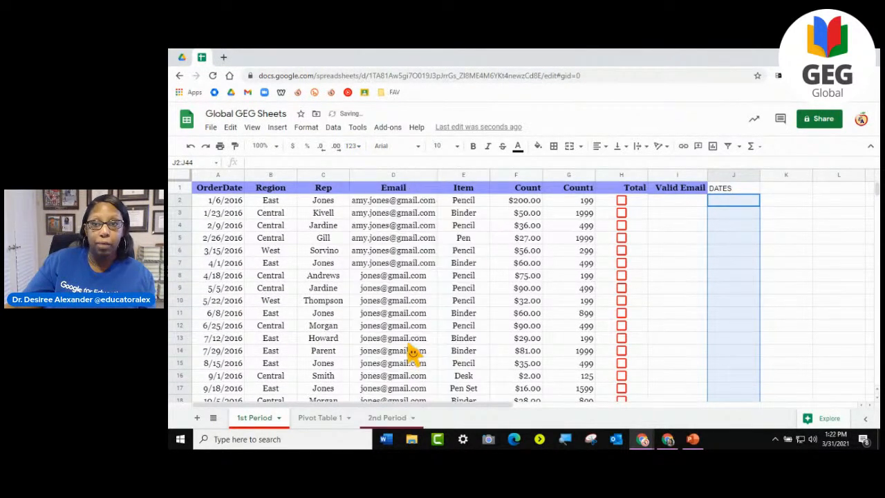
- Enter the date 12/7/2002 in cell J2
click(751, 204)
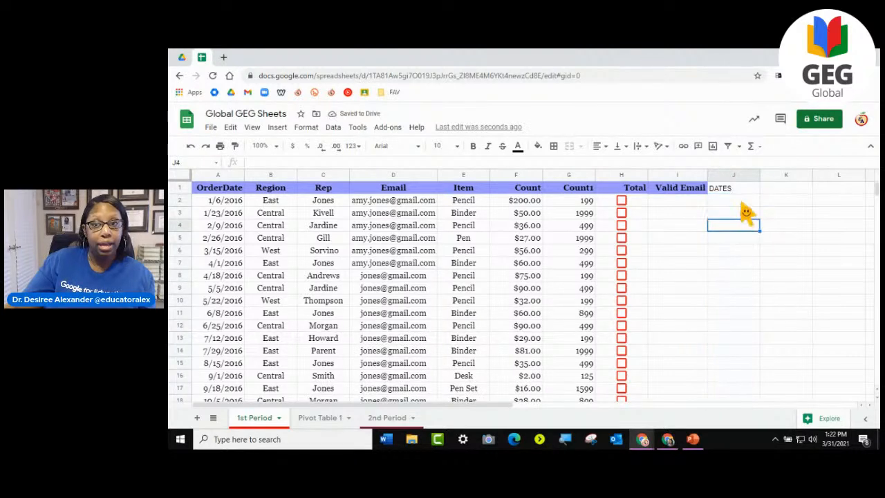
text(12/7/2002)
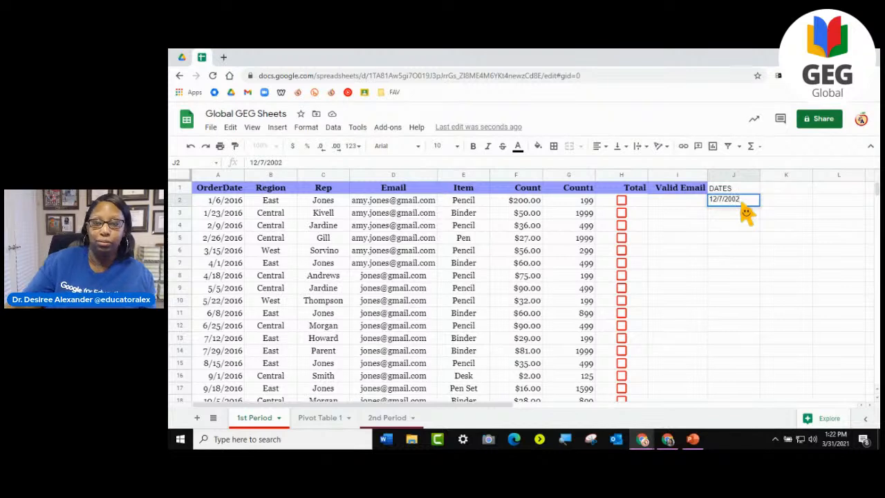
key(Return)
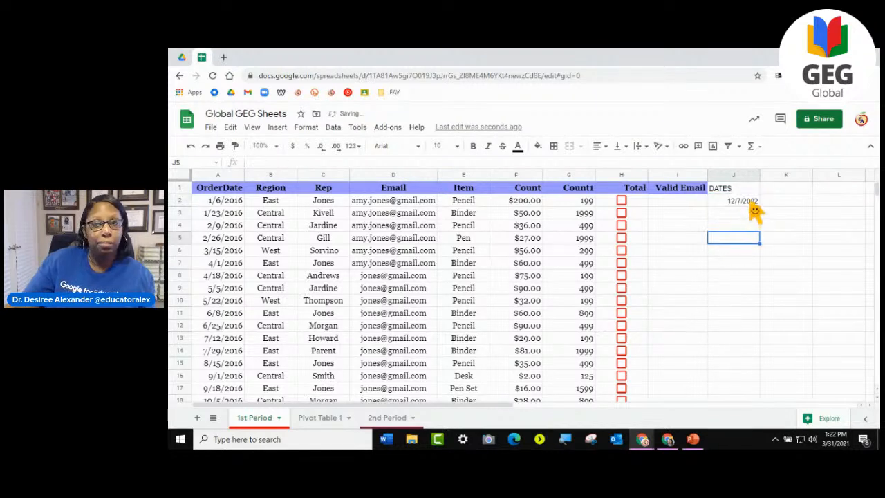
- Check which number format is applied to J2:J16 and leave it as it is
click(749, 206)
drag(750, 202, 751, 378)
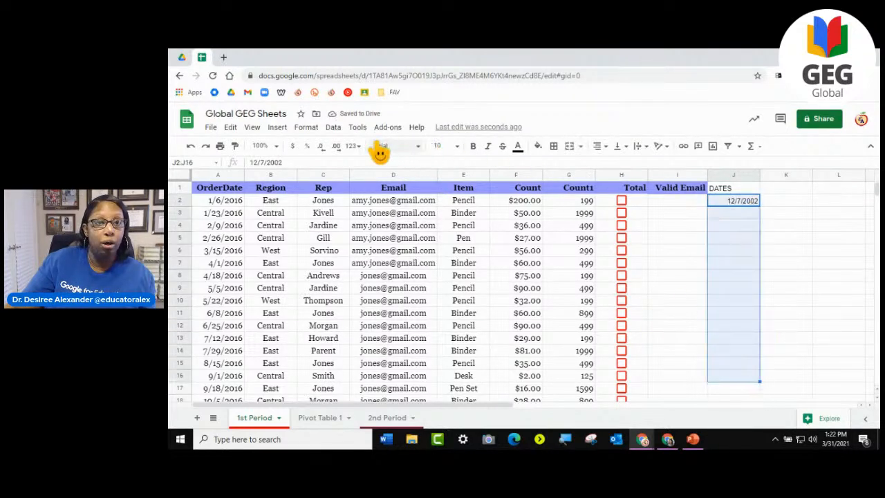
click(356, 147)
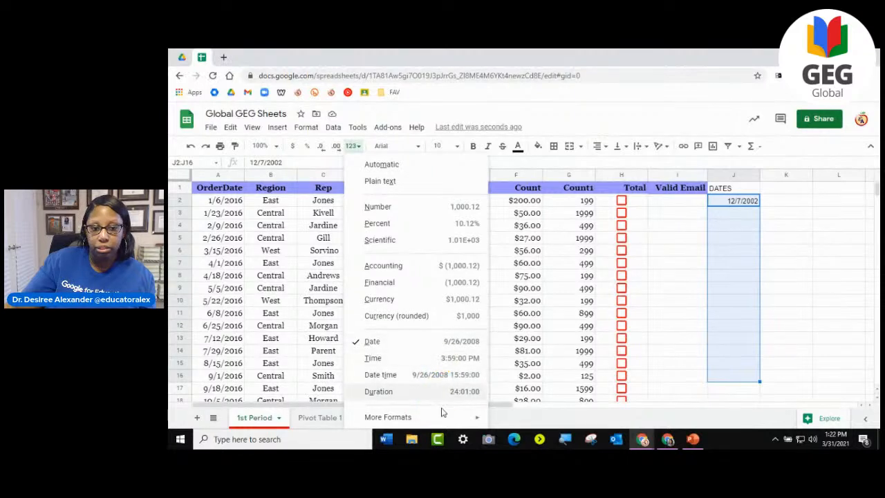
mouse_move(441, 424)
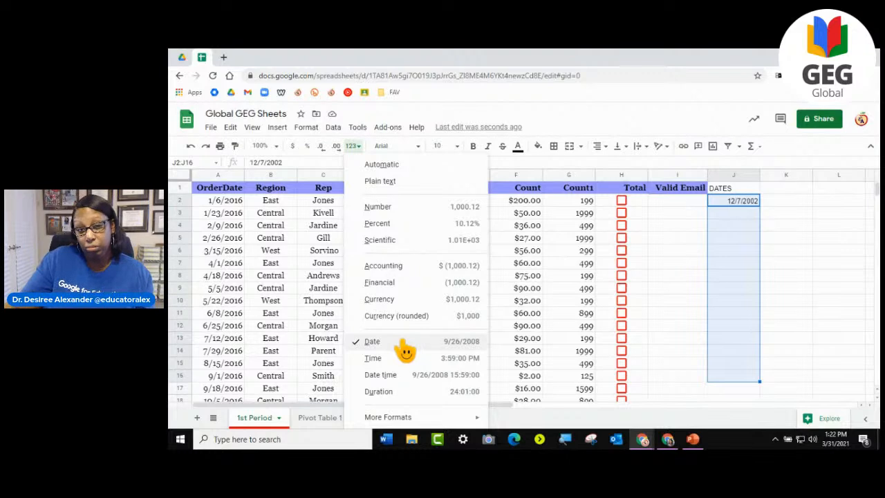
click(681, 239)
click(727, 228)
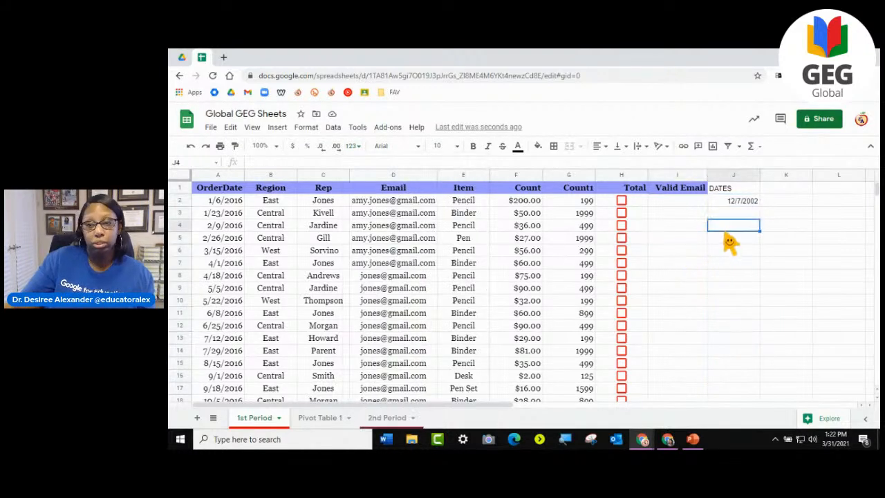
- Examine the calendar date picker for the date in J2 and close it without picking another date
double_click(754, 202)
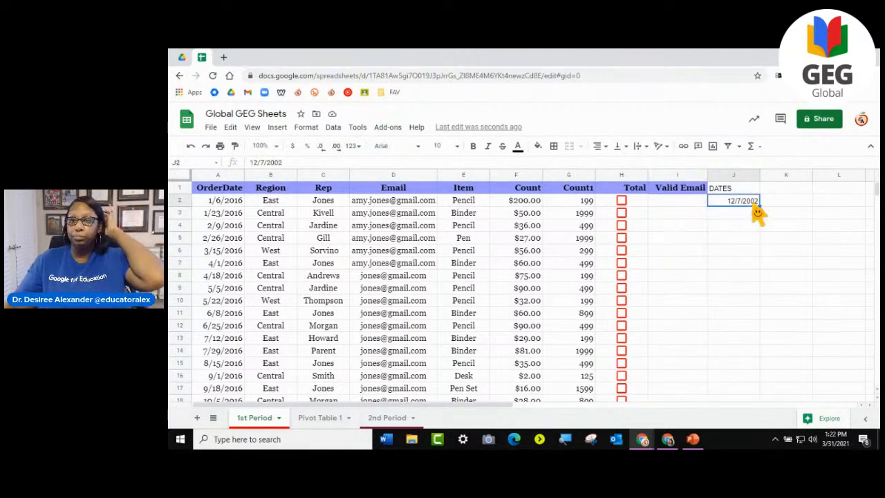
click(777, 353)
double_click(751, 201)
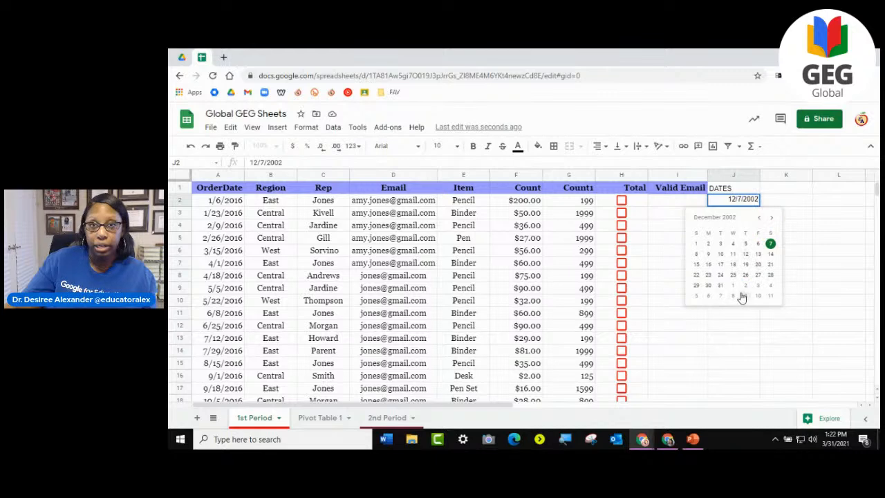
click(823, 290)
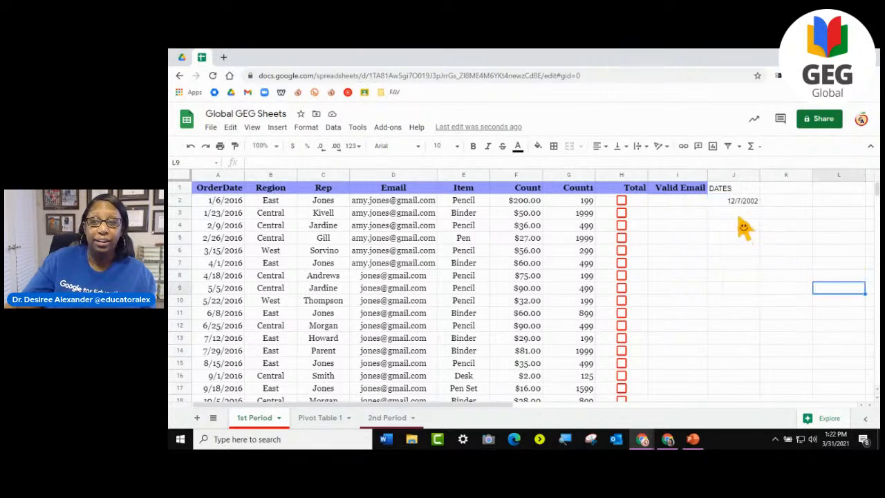
click(333, 127)
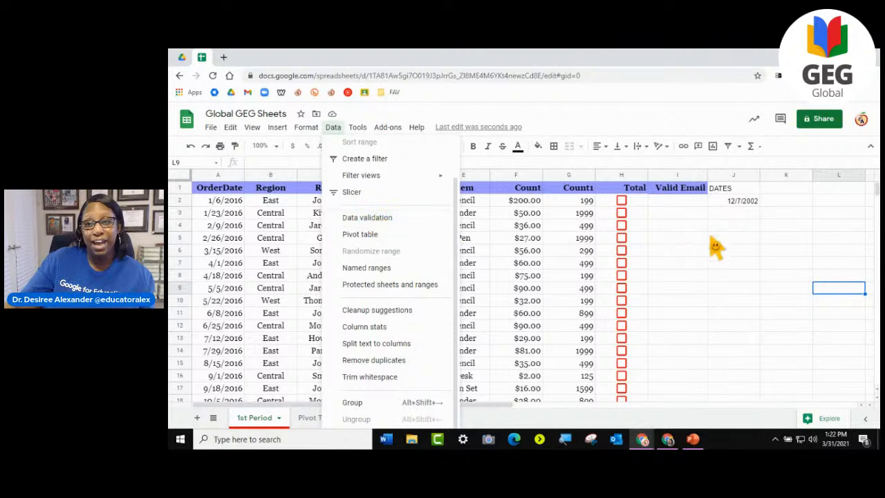
click(732, 226)
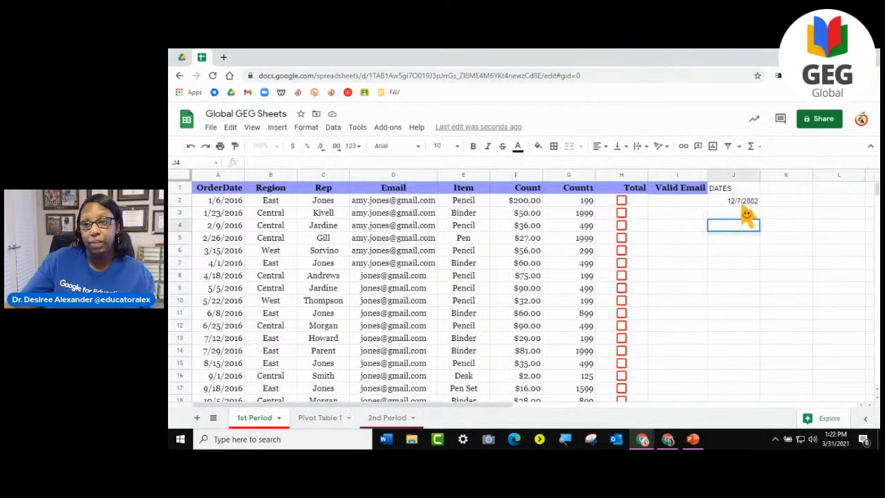
double_click(743, 202)
click(787, 189)
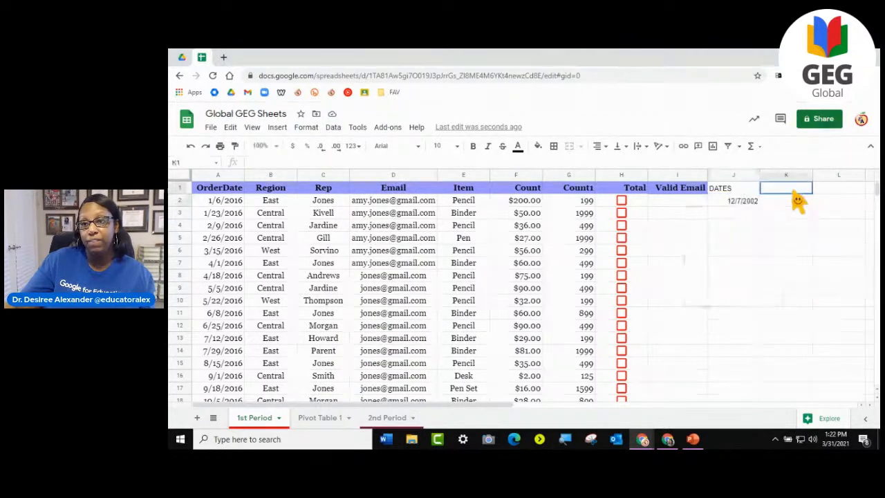
click(785, 204)
- Add data validation to J3:J15 that accepts only valid dates and rejects any other input
drag(734, 214, 734, 372)
click(333, 128)
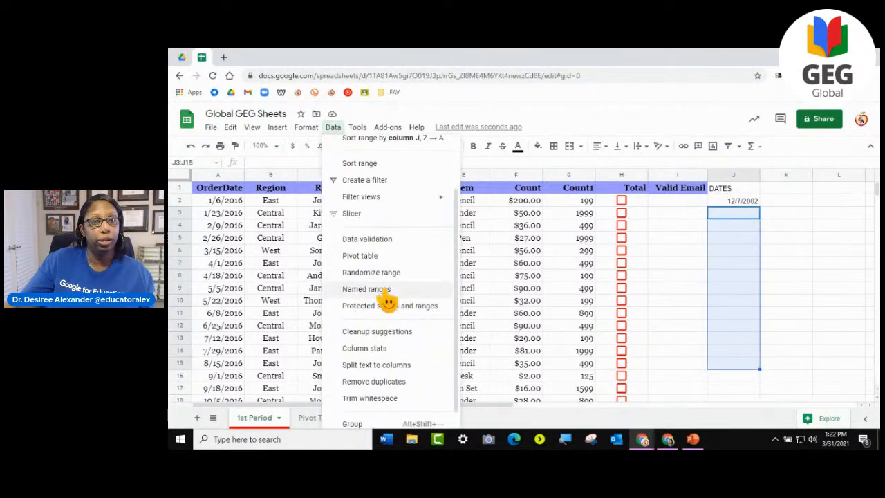
click(373, 239)
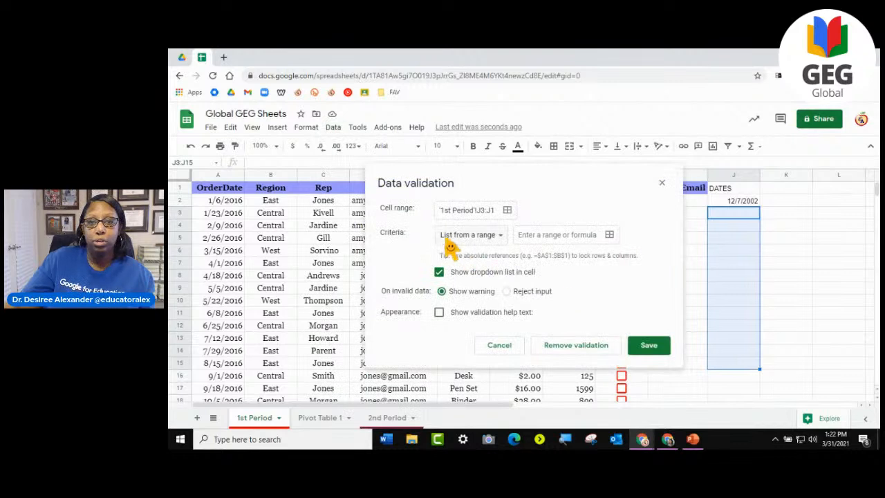
click(495, 236)
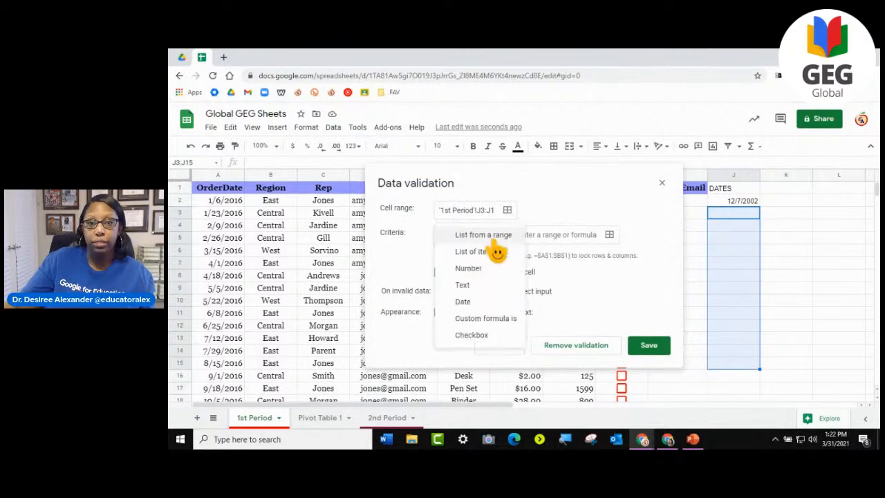
click(471, 302)
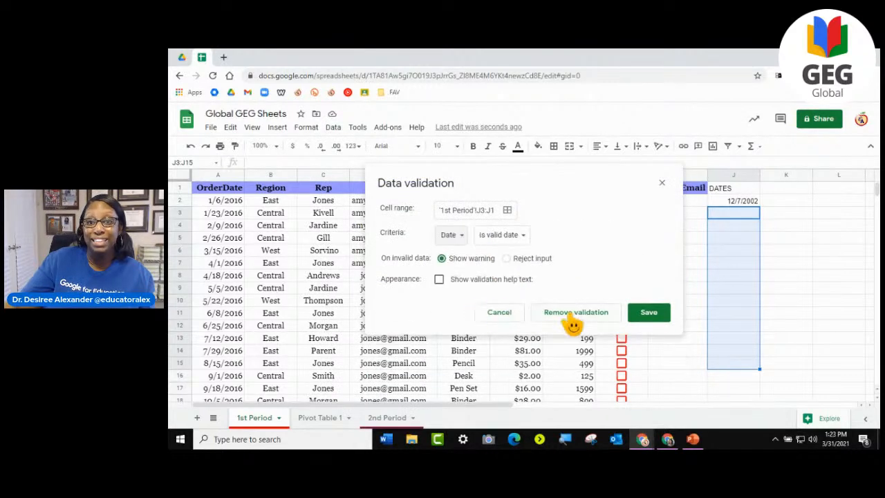
click(506, 260)
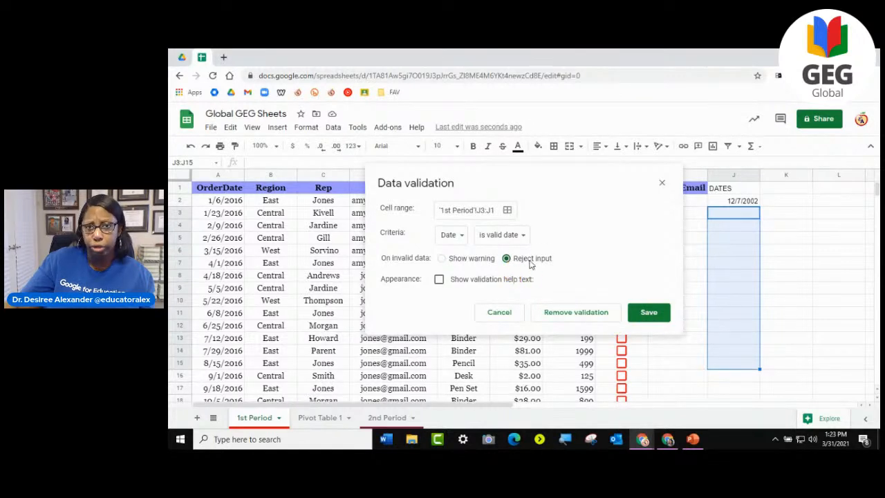
click(653, 314)
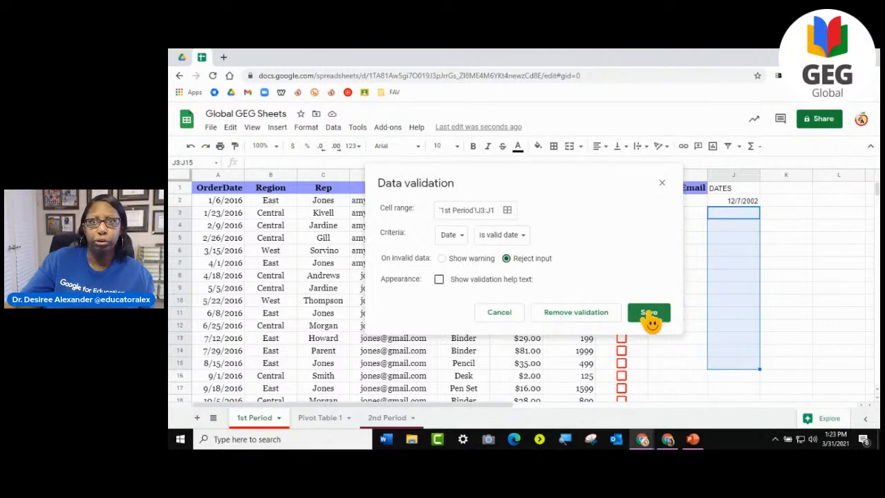
click(649, 315)
- Check the calendar date picker in the empty validated cells J3, J4 and J5 without choosing a date
click(788, 277)
click(737, 213)
double_click(737, 215)
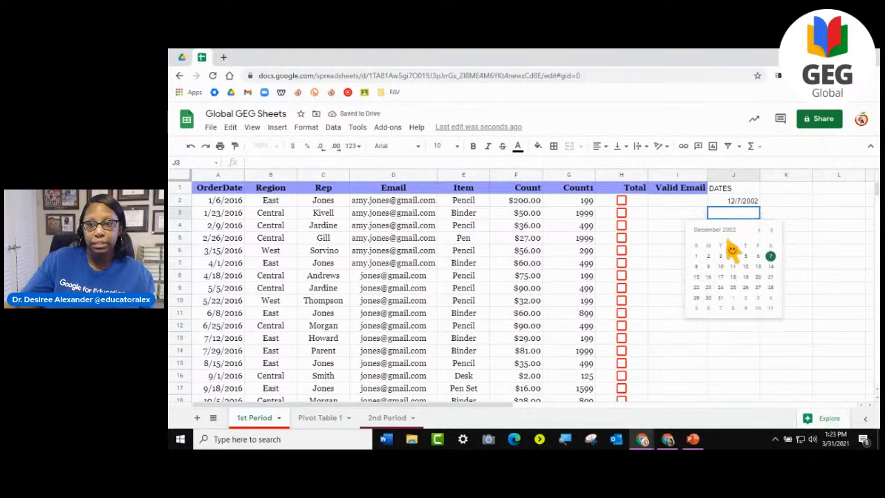
click(732, 364)
double_click(735, 228)
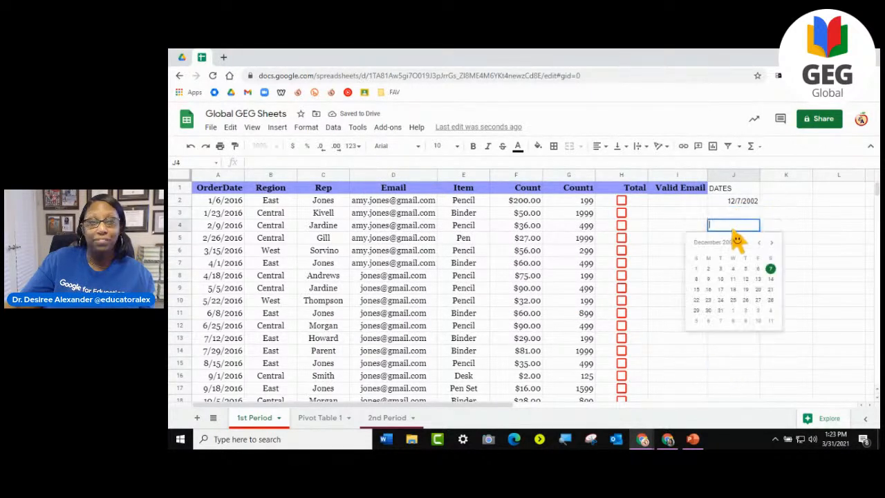
click(826, 228)
double_click(732, 227)
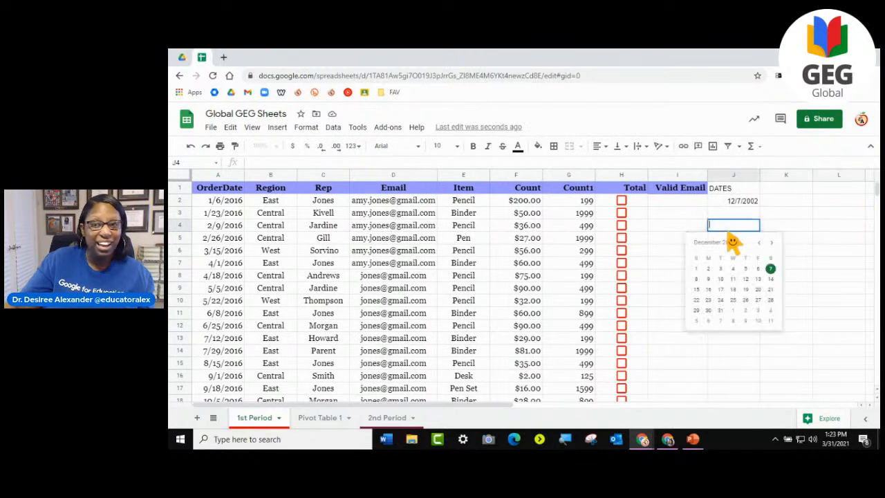
click(829, 237)
double_click(745, 243)
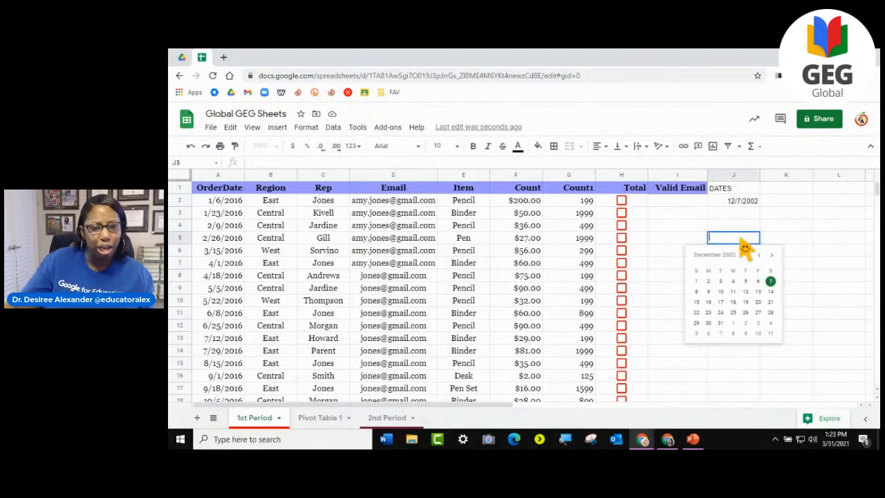
click(796, 216)
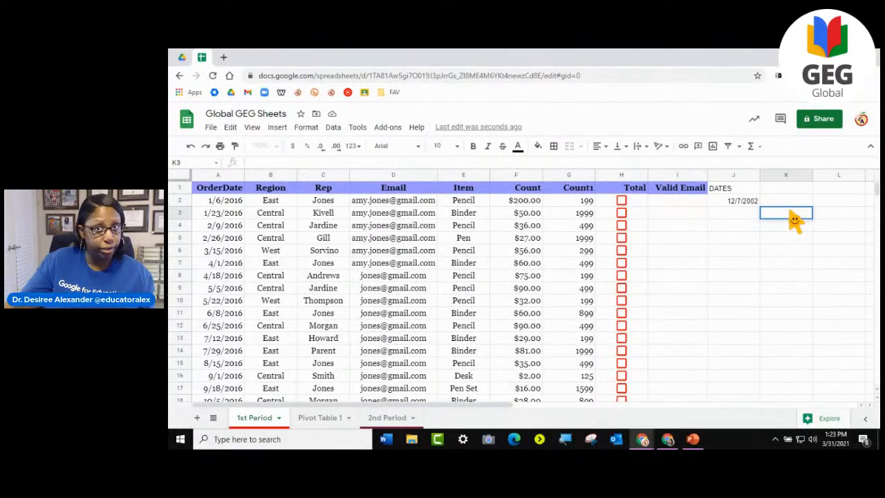
double_click(733, 228)
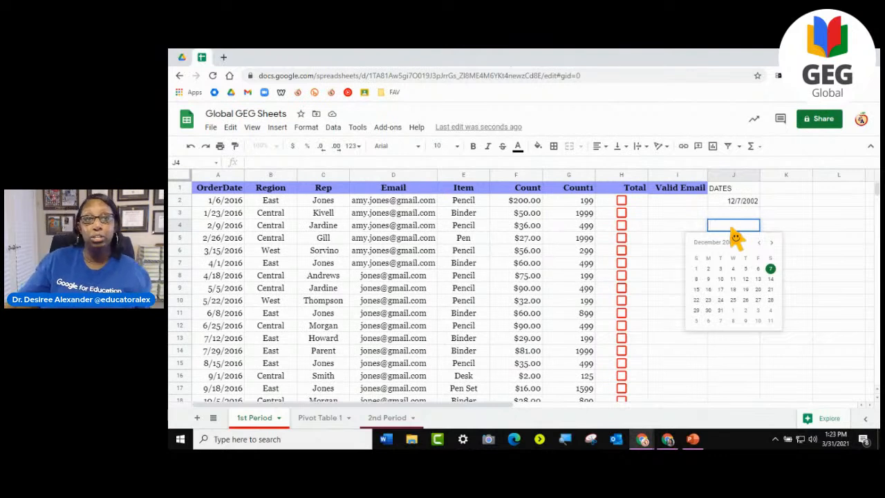
click(328, 128)
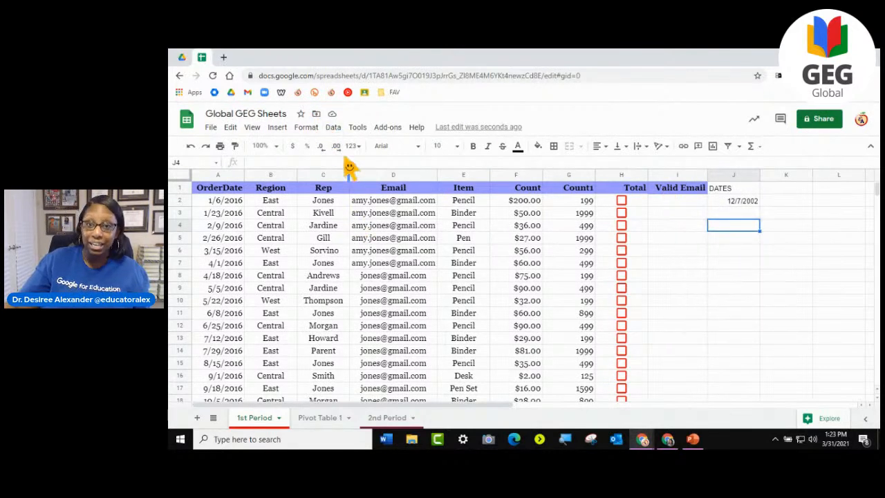
- Recheck the calendar date picker in the validated cells J5 and J3 and leave it without choosing a date
click(729, 266)
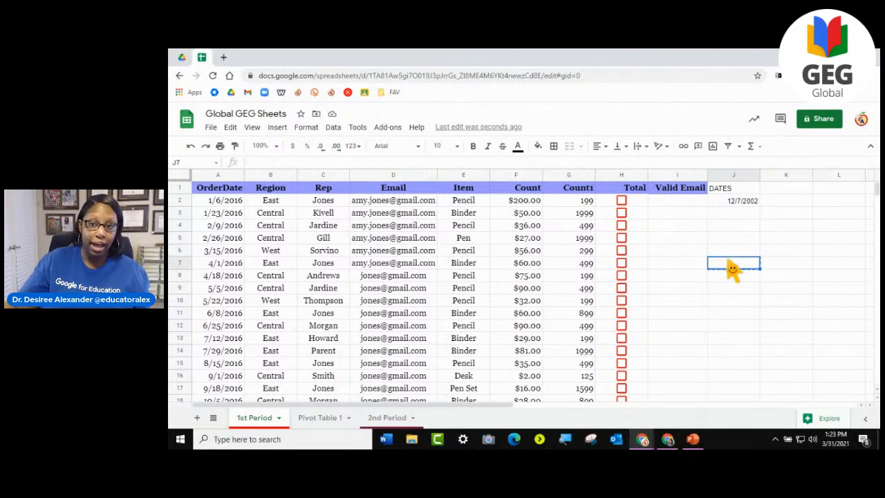
click(732, 239)
double_click(733, 238)
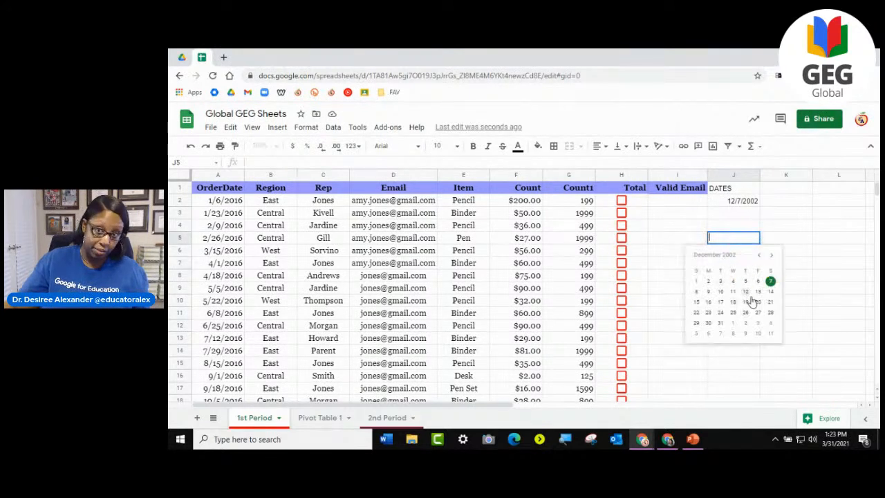
double_click(734, 215)
click(668, 228)
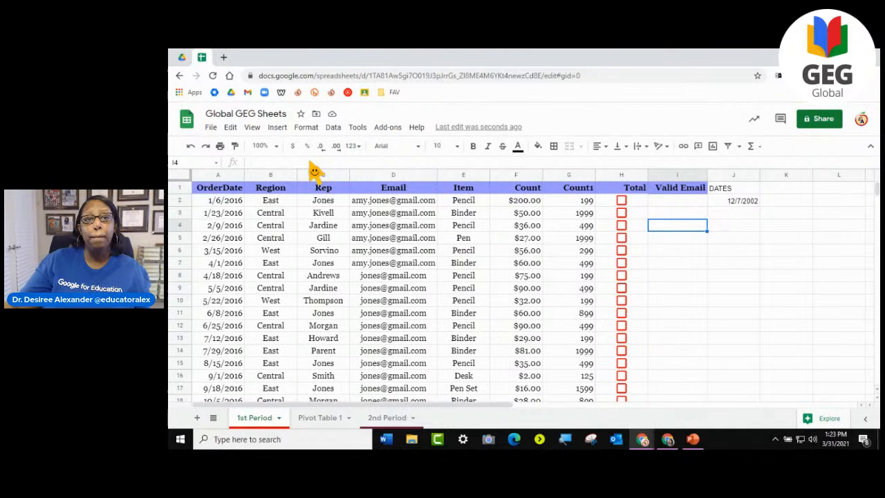
- Examine the March 31 versions from 11:20, 11:18 and 11:19 AM in the version history and return to the sheet without restoring any
click(211, 128)
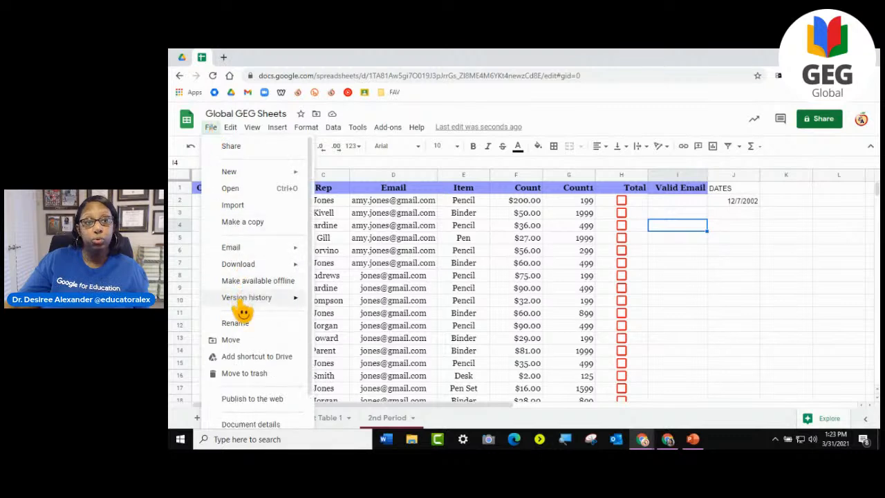
mouse_move(242, 308)
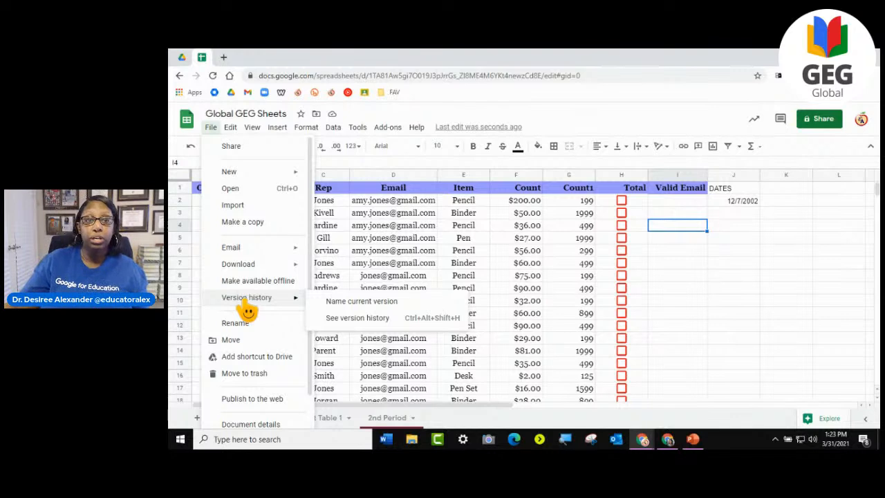
click(379, 323)
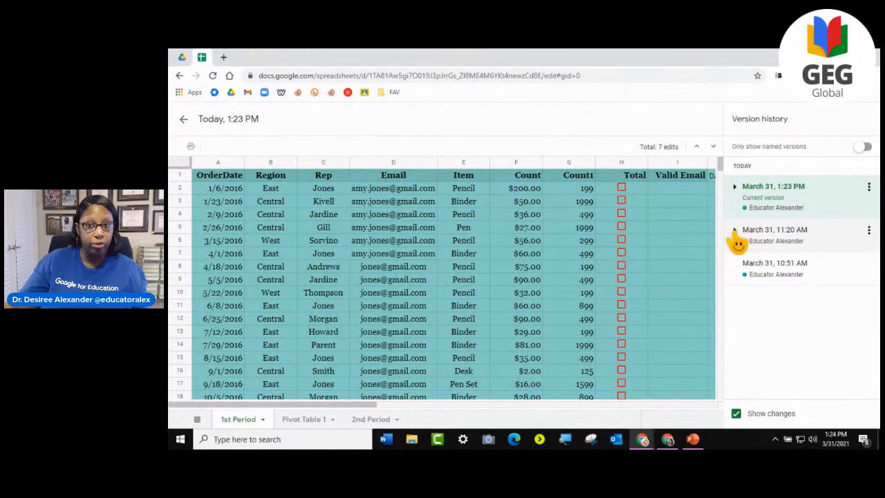
click(736, 234)
click(780, 298)
scroll(786, 338, down, 1)
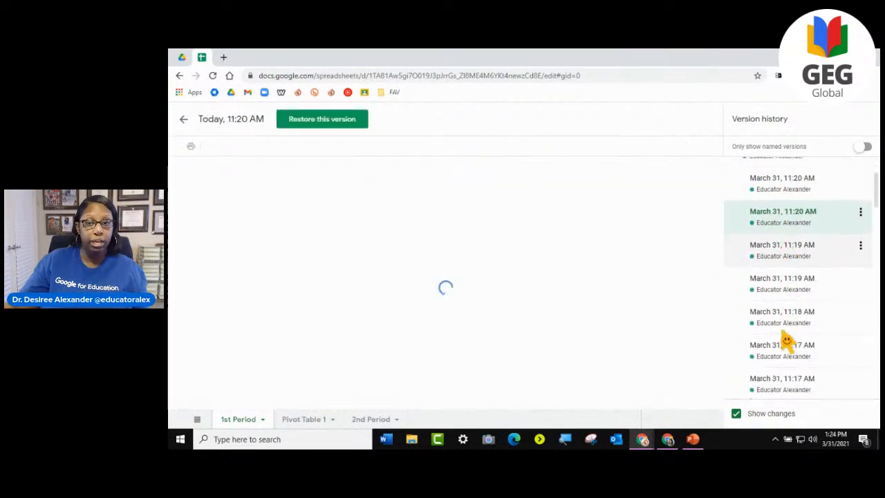
click(787, 320)
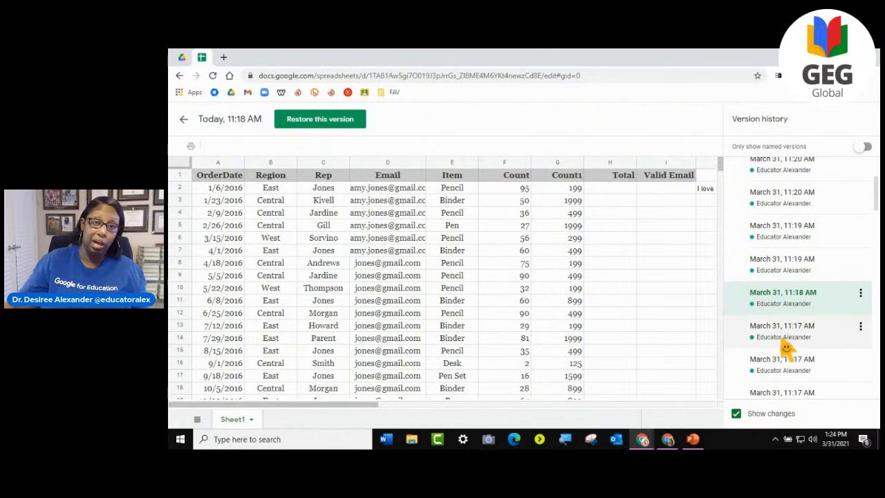
click(776, 275)
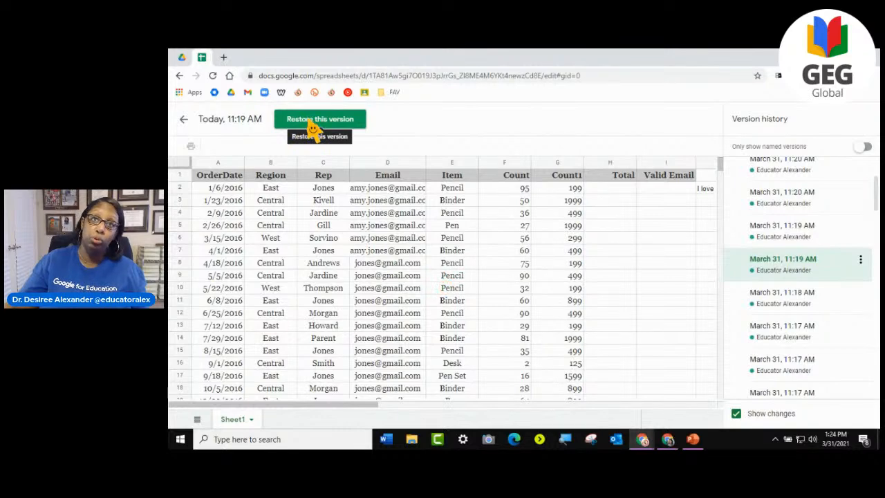
click(184, 122)
- Open the Publish to the web settings and examine the content and format choices, keeping Entire Document and Web page
click(209, 131)
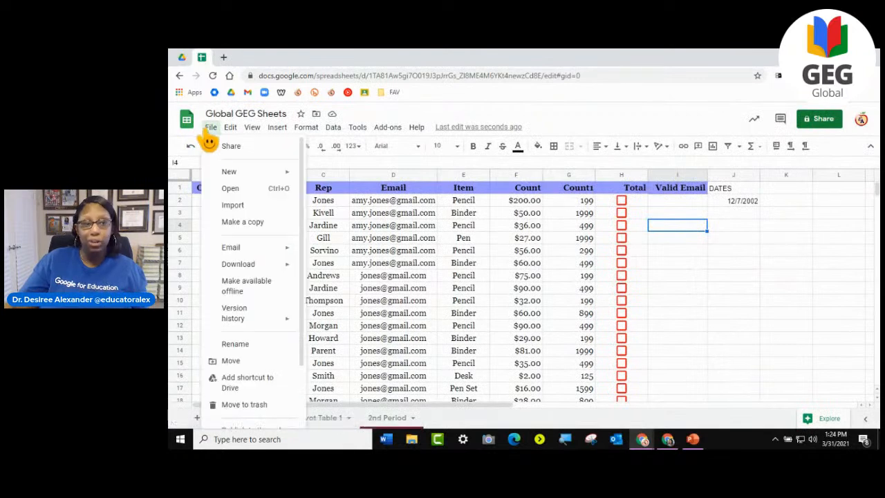
mouse_move(261, 304)
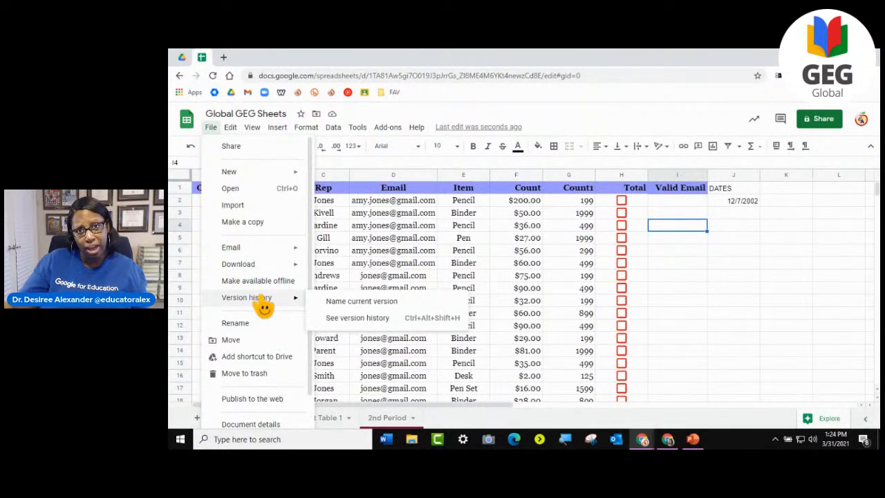
scroll(265, 308, down, 1)
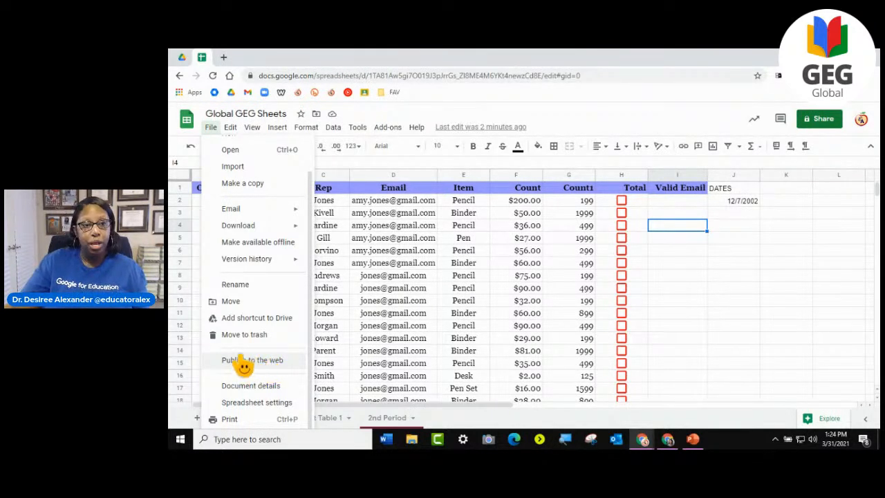
click(266, 360)
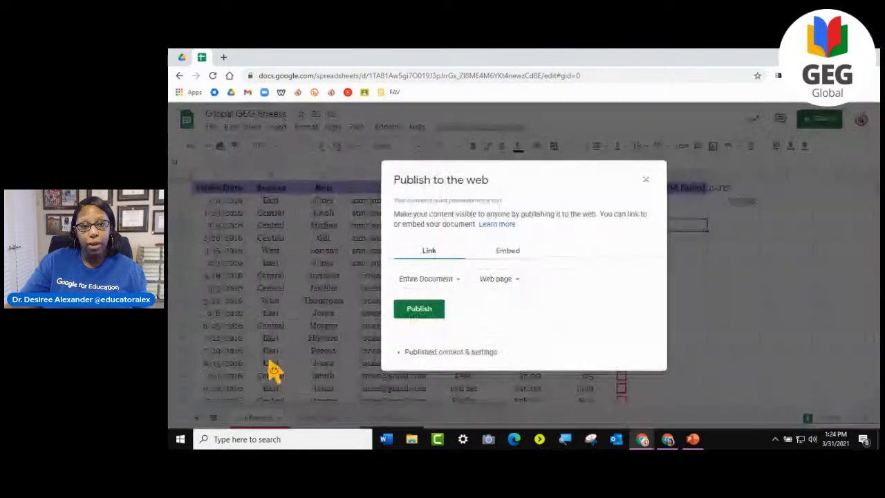
click(452, 282)
click(448, 305)
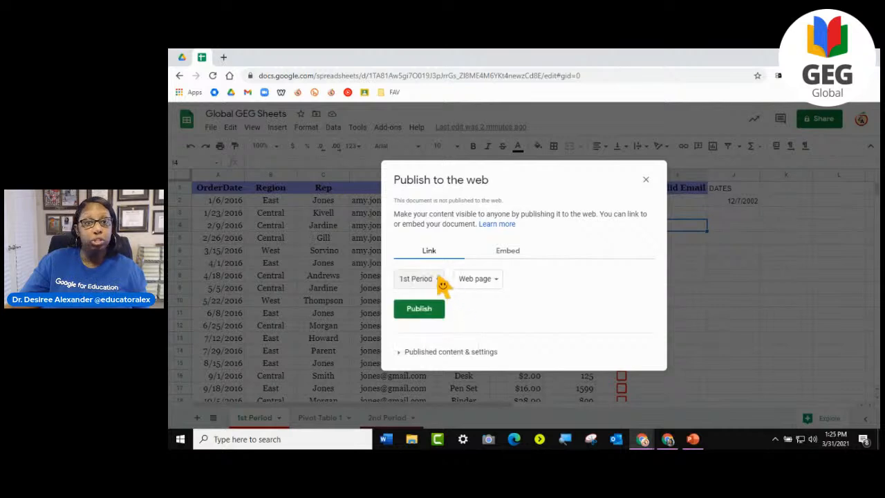
click(444, 280)
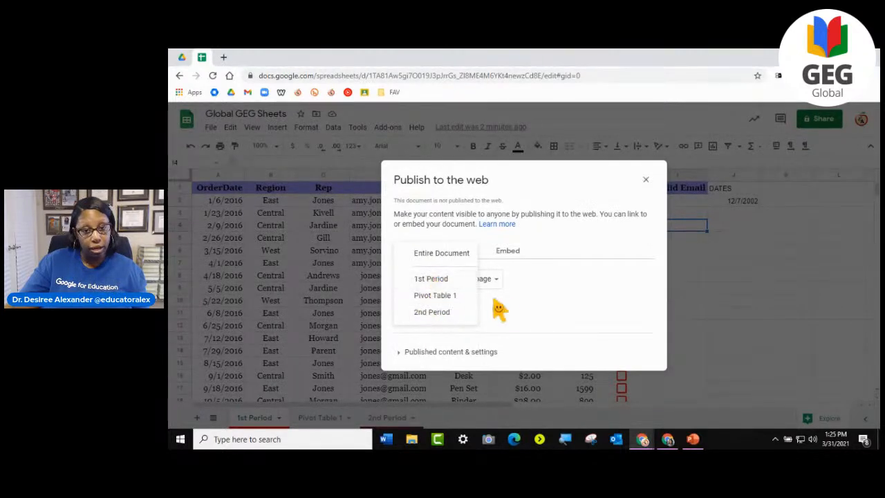
click(418, 253)
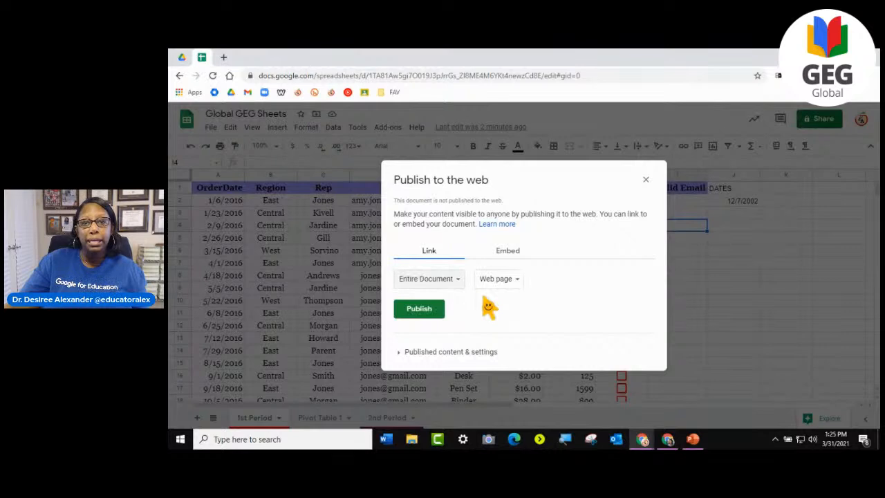
click(489, 280)
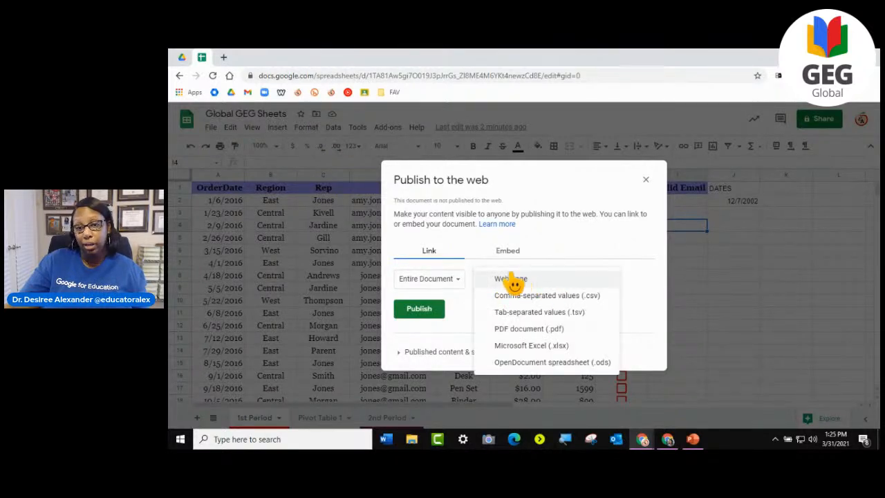
click(470, 331)
- Publish the entire document to the web in embed form, confirm it and examine the iframe code
click(511, 257)
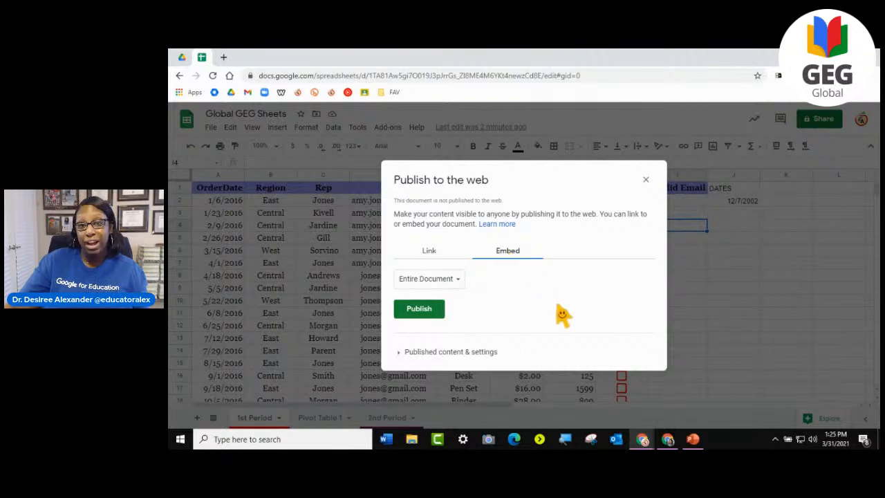
click(415, 313)
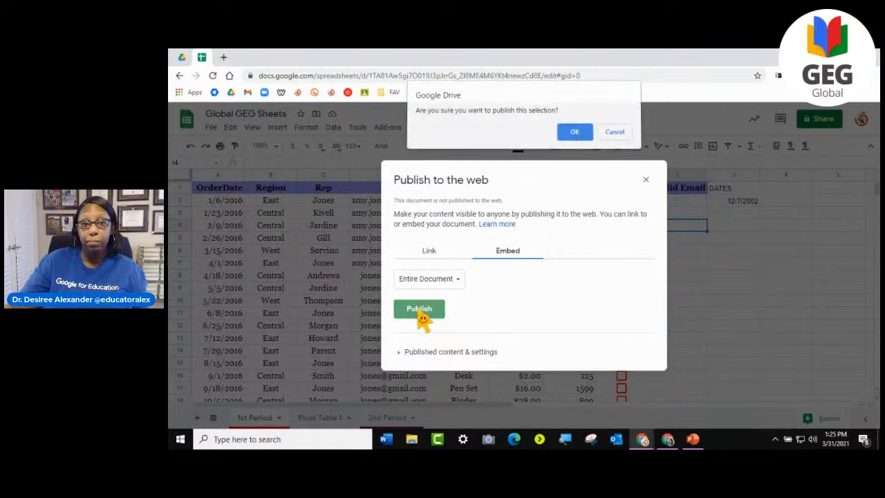
click(579, 135)
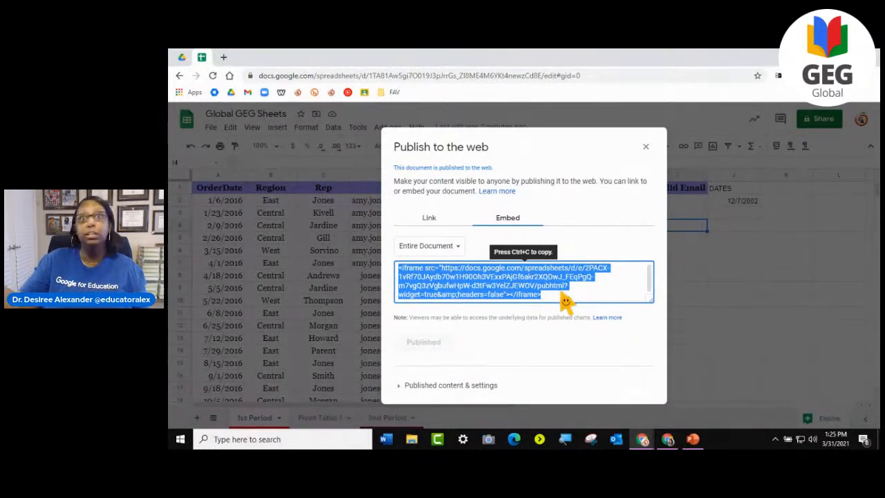
scroll(561, 293, up, 1)
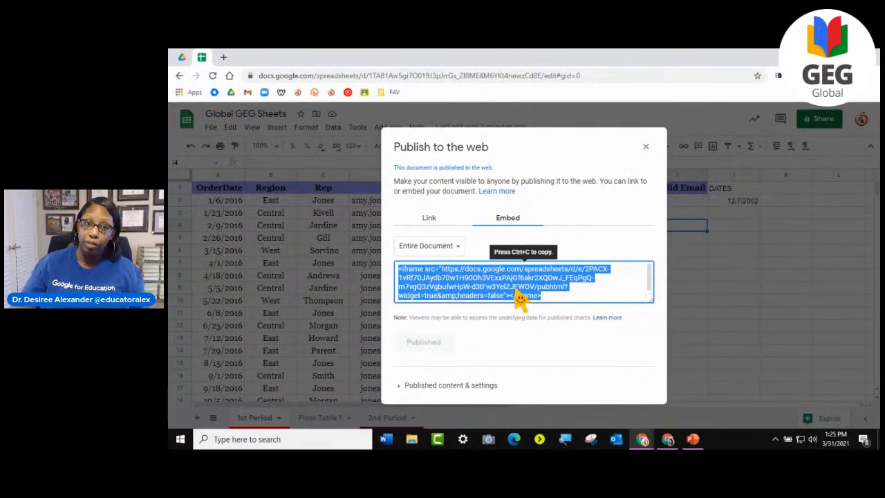
- Stop publishing the entire document through the published content settings, confirm it and return to the link publishing options
click(401, 387)
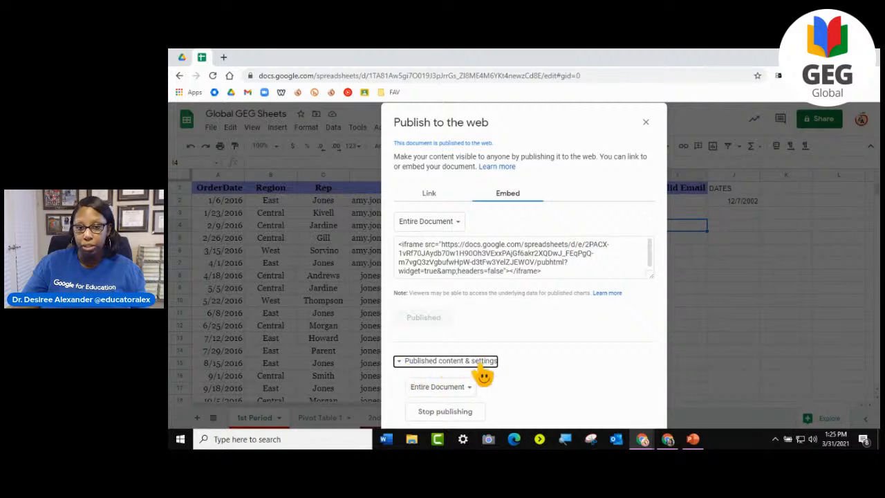
click(449, 413)
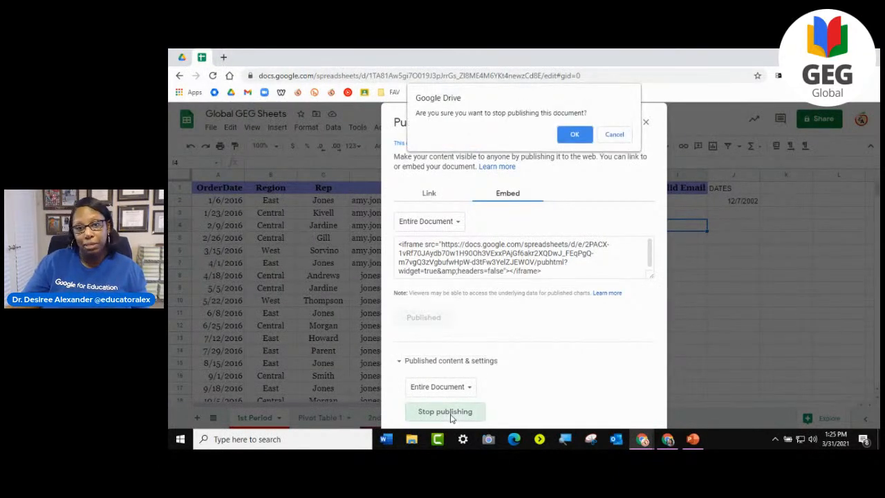
click(578, 133)
click(437, 200)
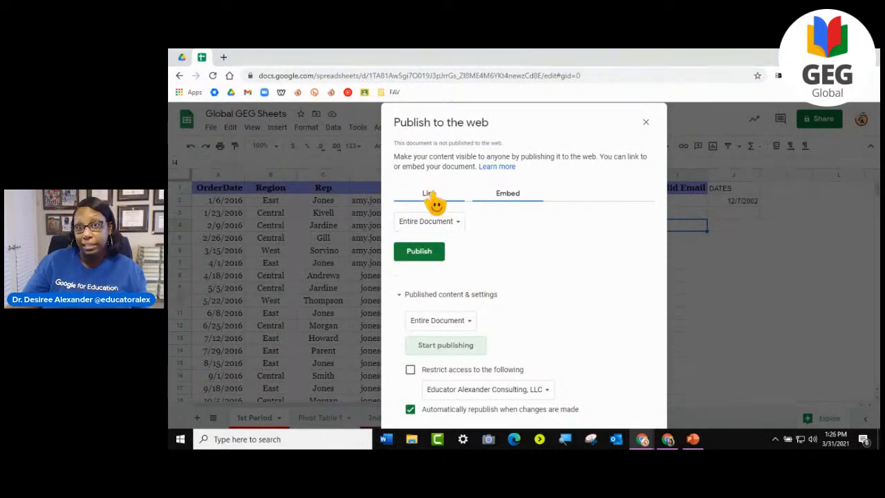
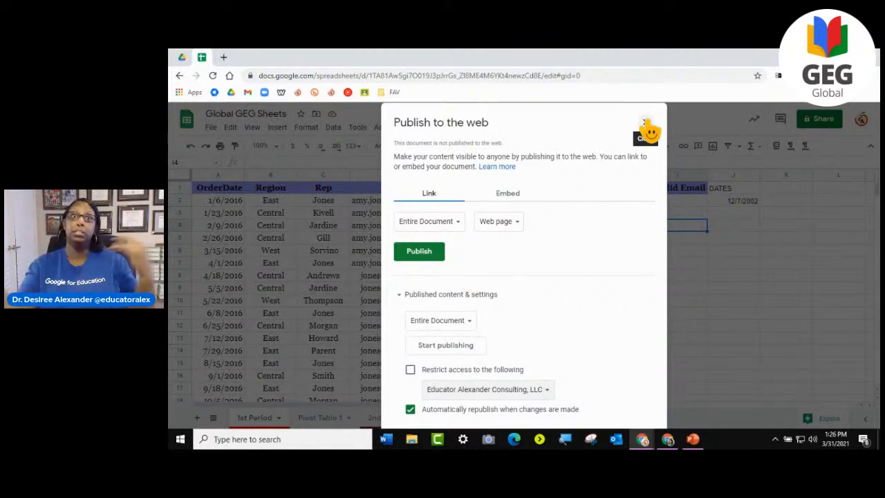
- Close the Publish to the web dialog without publishing
click(647, 126)
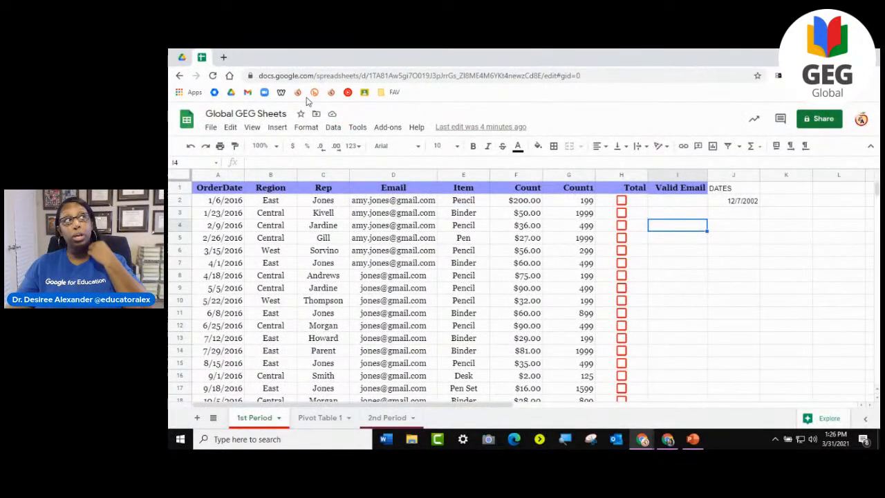
click(229, 128)
mouse_move(252, 127)
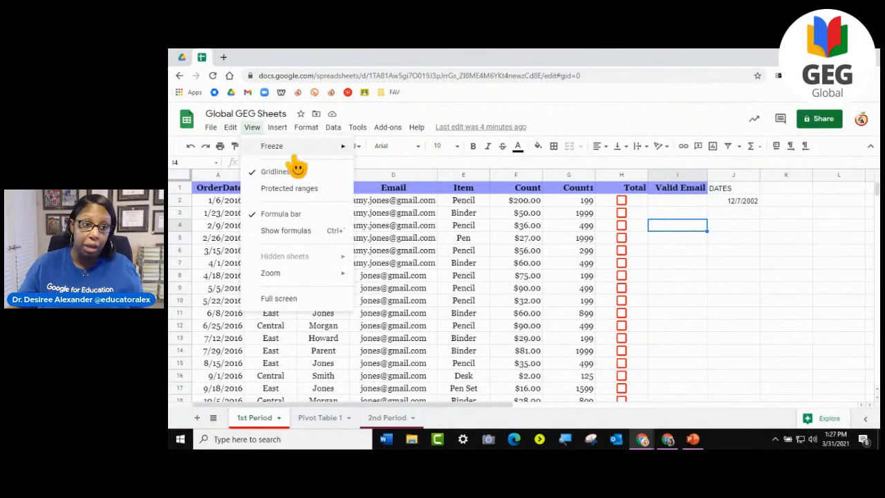
mouse_move(296, 276)
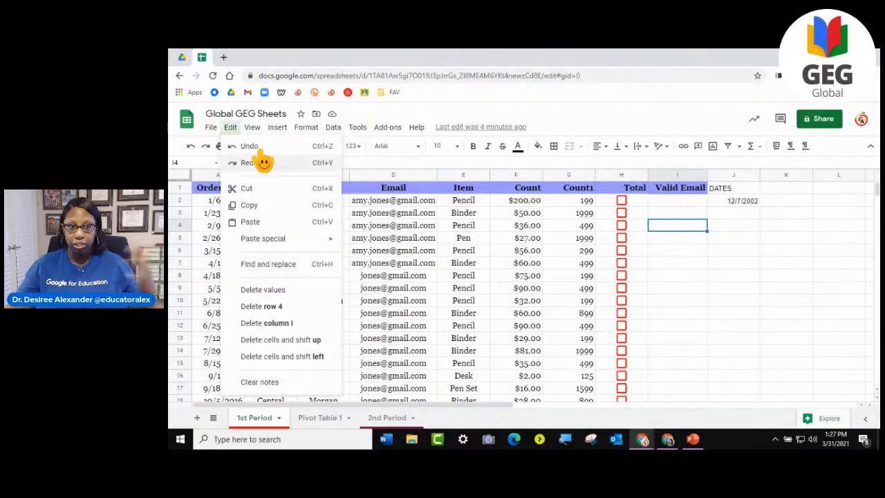
mouse_move(276, 151)
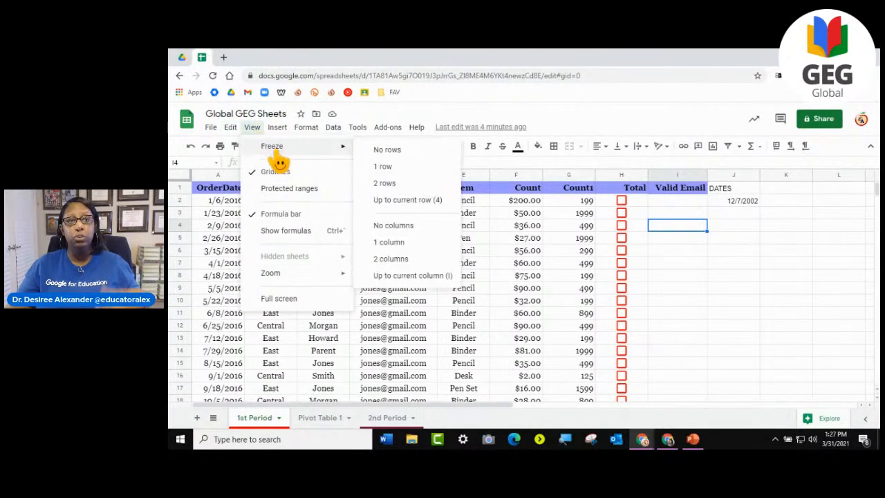
mouse_move(305, 131)
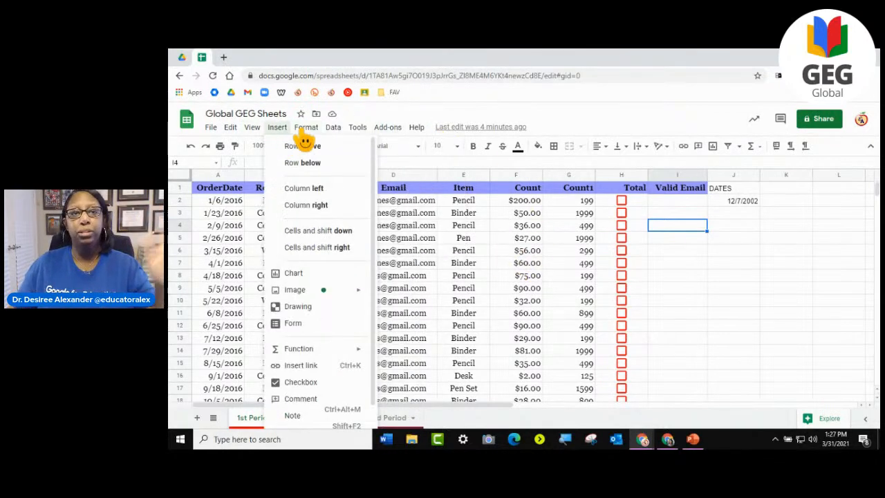
mouse_move(365, 135)
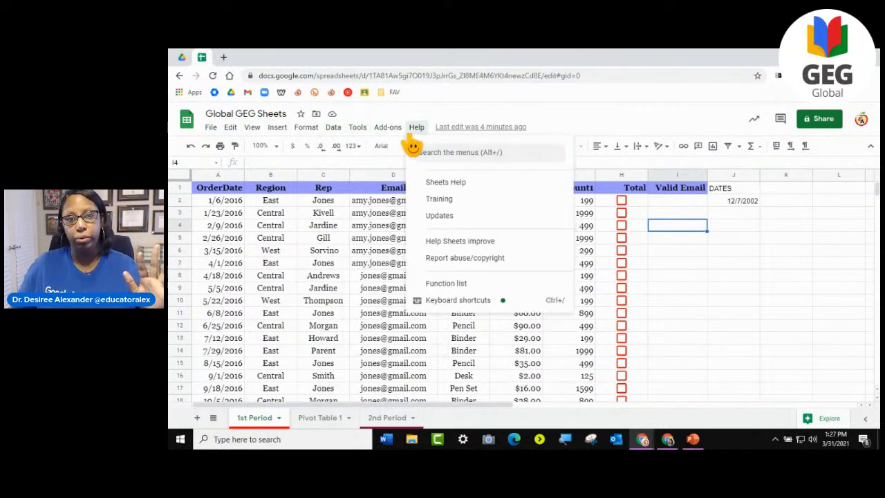
mouse_move(333, 128)
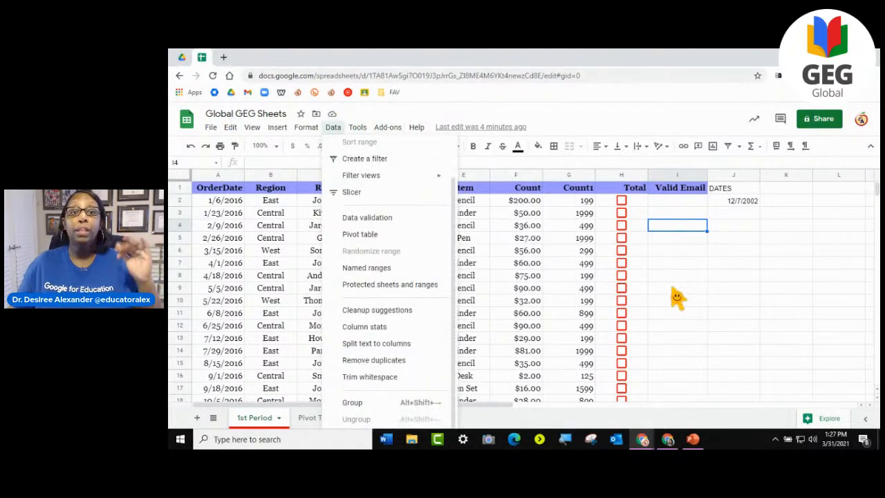
click(674, 290)
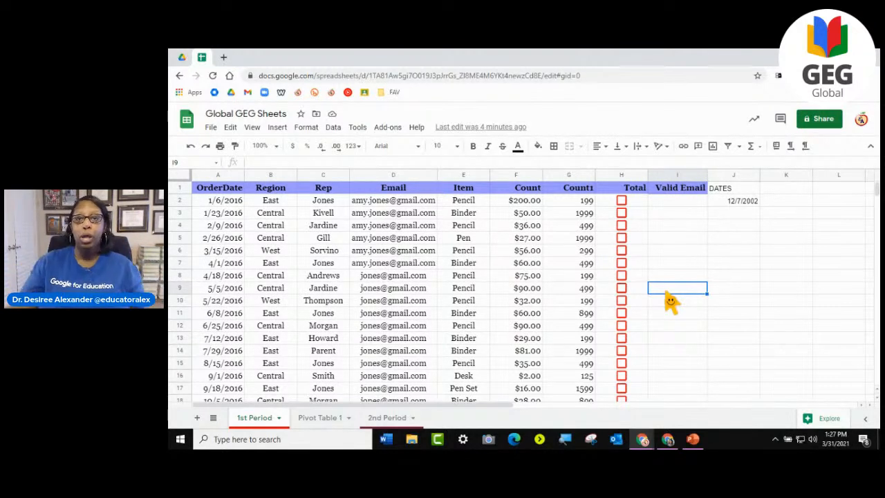
- Sort the entire sheet by OrderDate from A to Z, treating the first row as a header row
drag(583, 202, 569, 361)
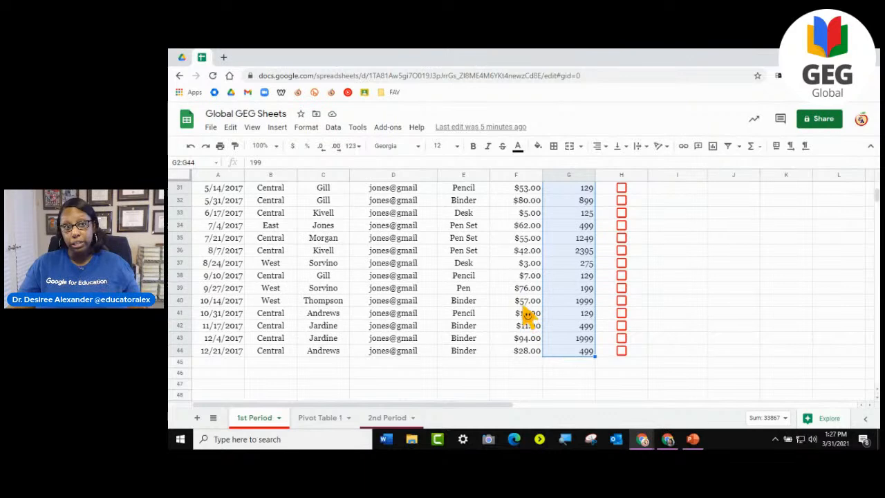
click(183, 178)
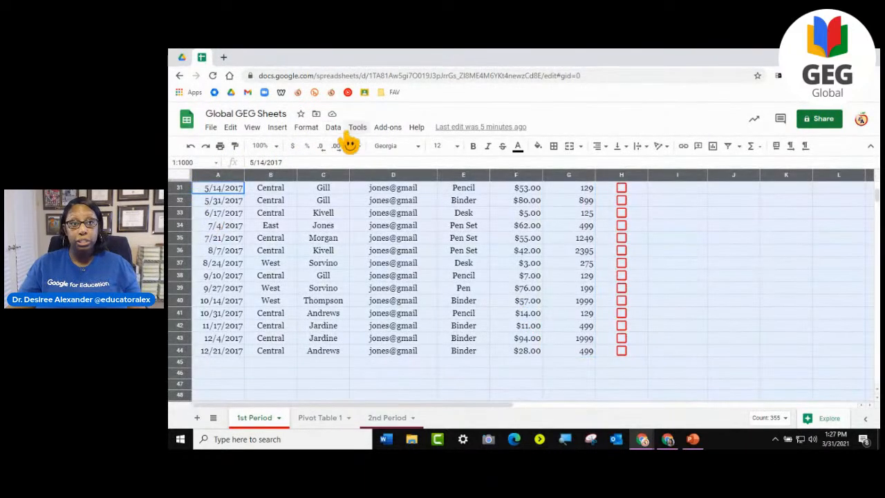
click(332, 126)
click(360, 184)
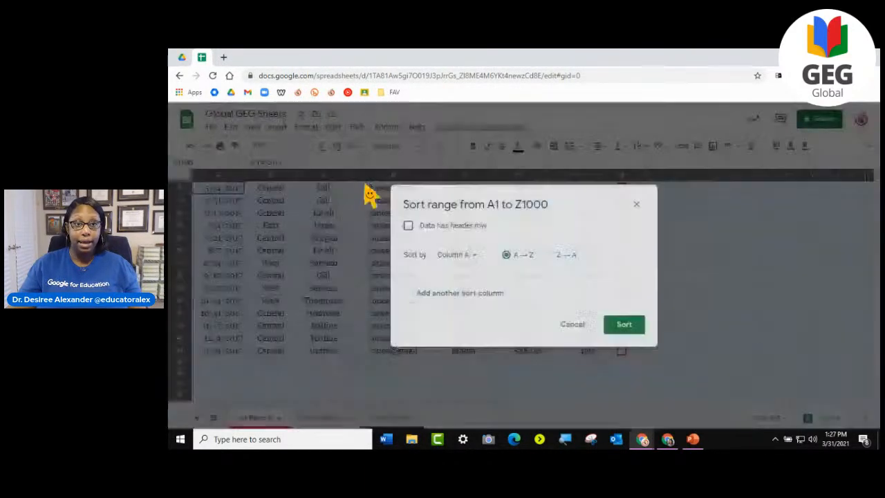
click(408, 225)
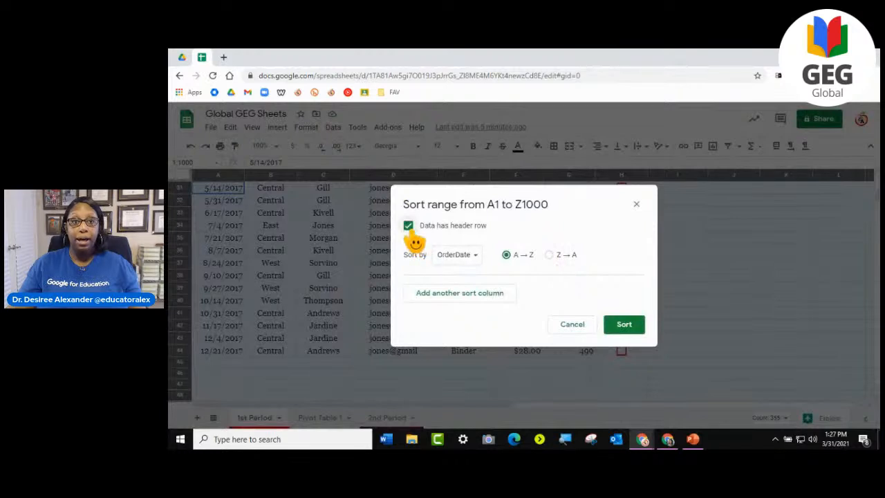
click(459, 256)
click(553, 238)
click(407, 226)
click(457, 255)
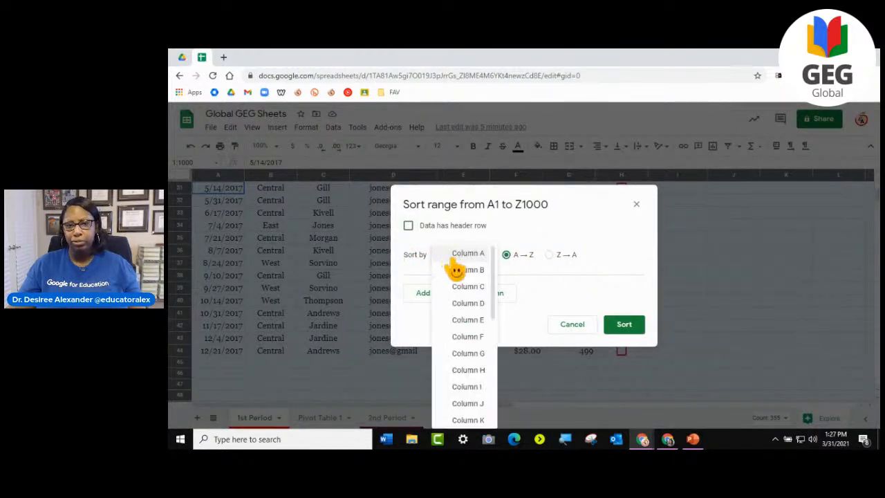
click(408, 226)
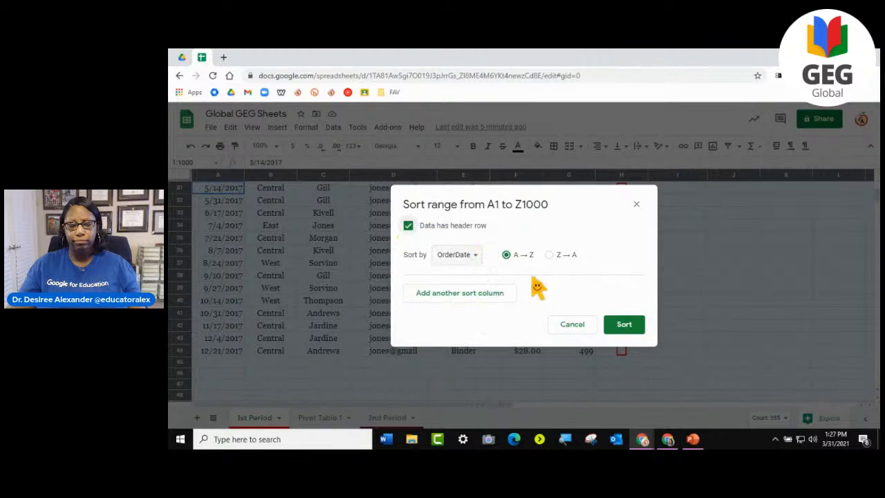
click(632, 329)
scroll(678, 323, up, 10)
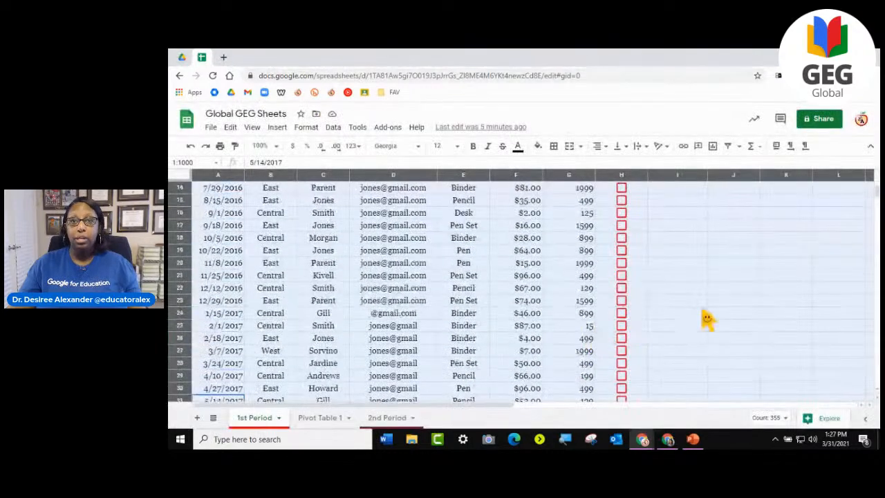
- Enter a SPARKLINE formula in cell G46 that charts the Count1 values in G2:G44
drag(575, 201, 589, 289)
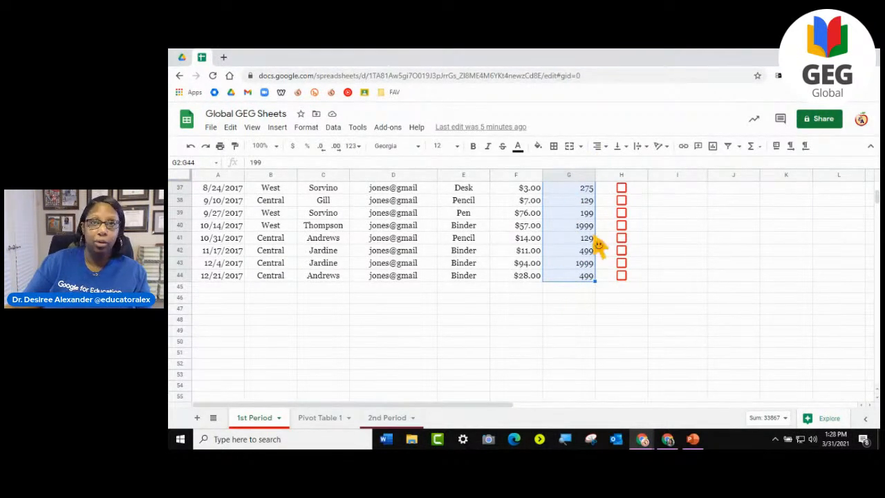
click(562, 299)
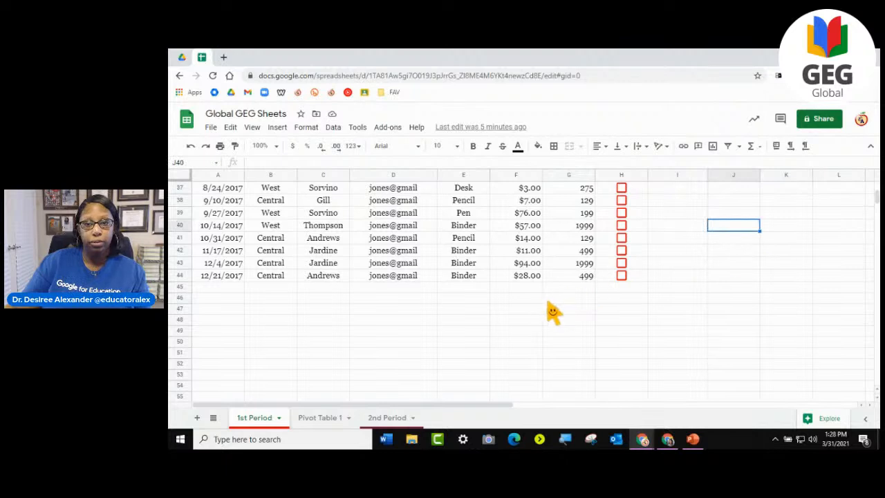
text(=)
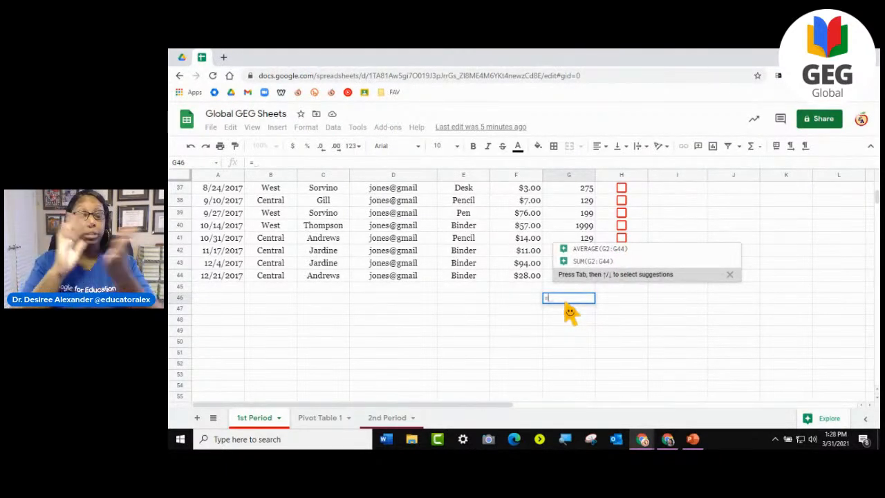
text(spa)
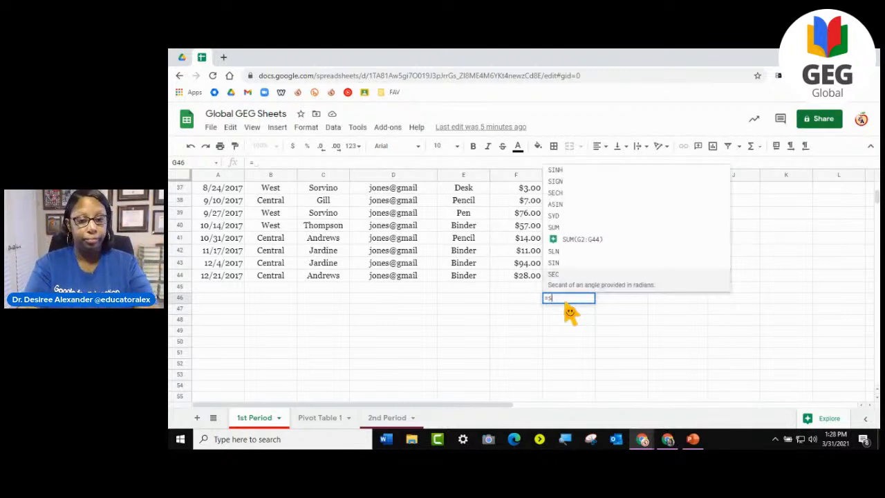
text(rkline)
click(578, 285)
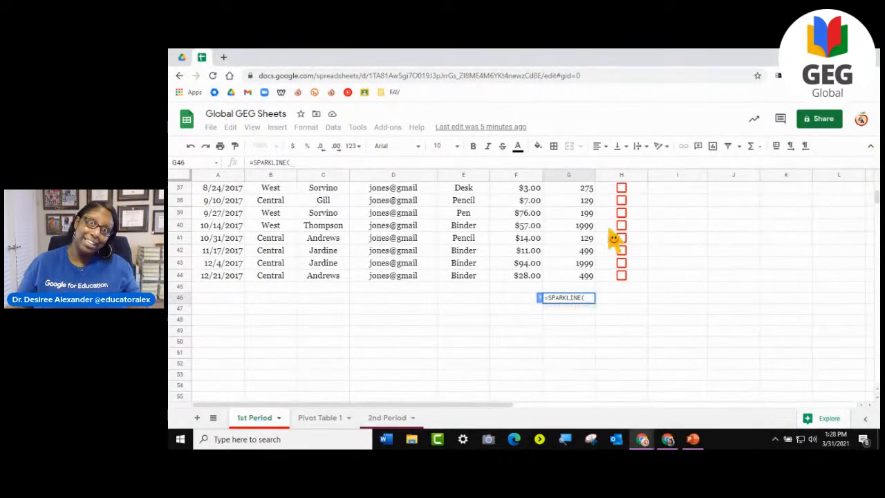
scroll(612, 235, up, 8)
drag(586, 201, 583, 292)
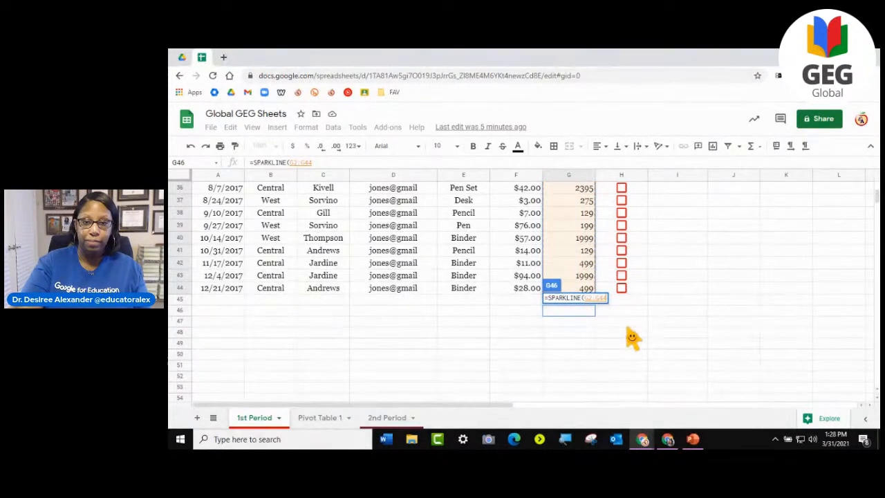
key(Return)
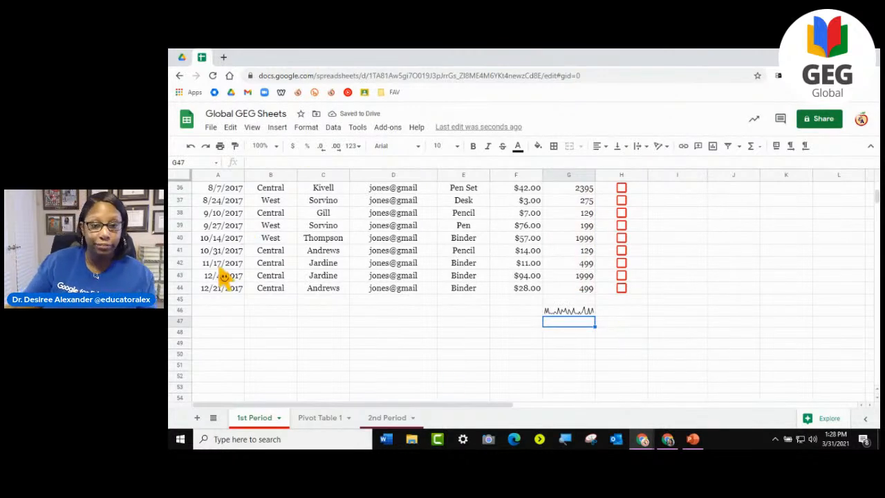
- Enlarge the sparkline in G46 by making row 46 much taller and column G about three times as wide
key(Up)
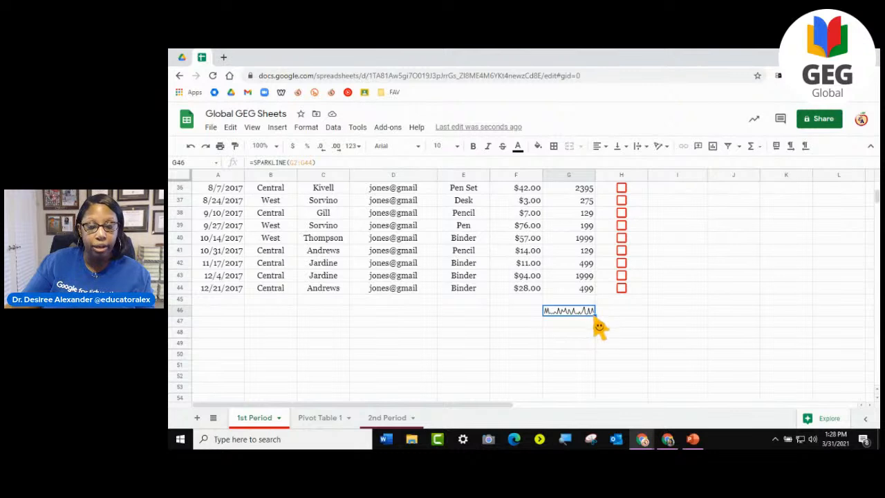
drag(182, 326, 181, 383)
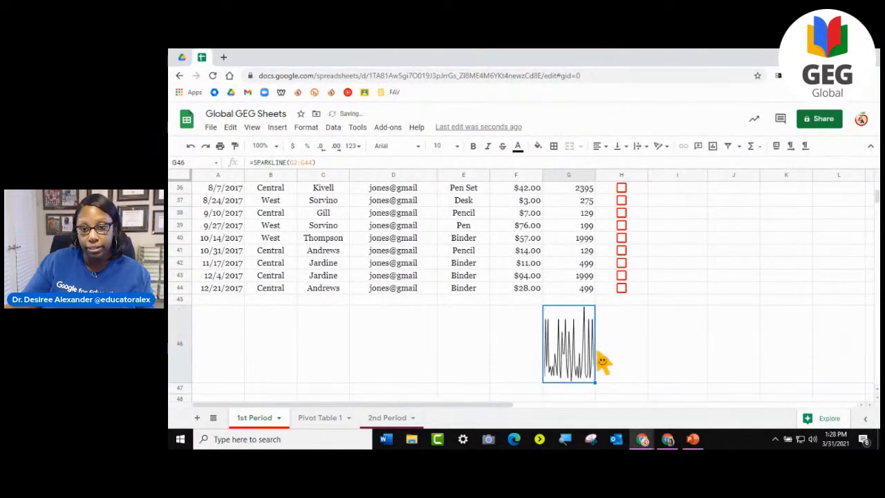
drag(595, 175, 712, 176)
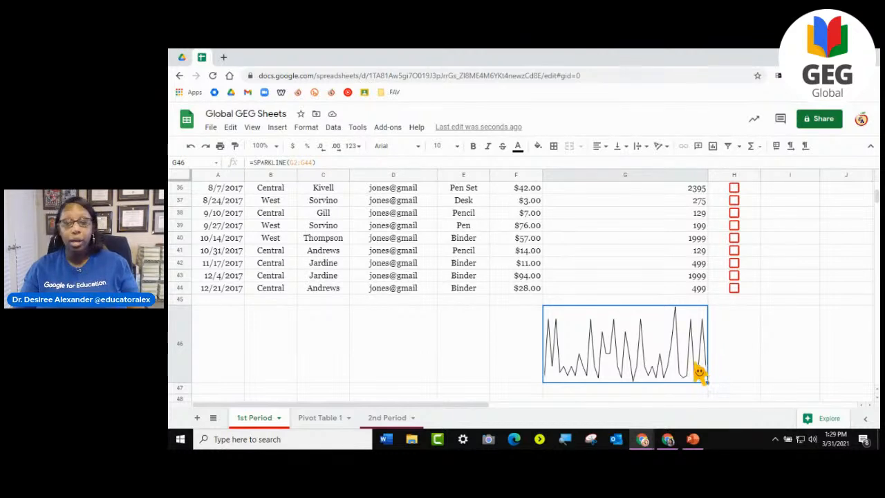
- Show the formula behind the sparkline in G46, leave the cell, and return to the start of the sheet
double_click(628, 373)
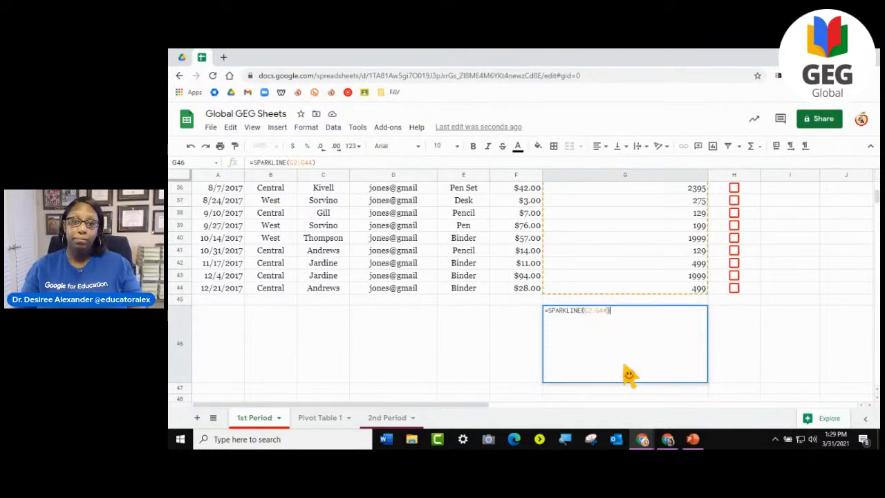
click(737, 342)
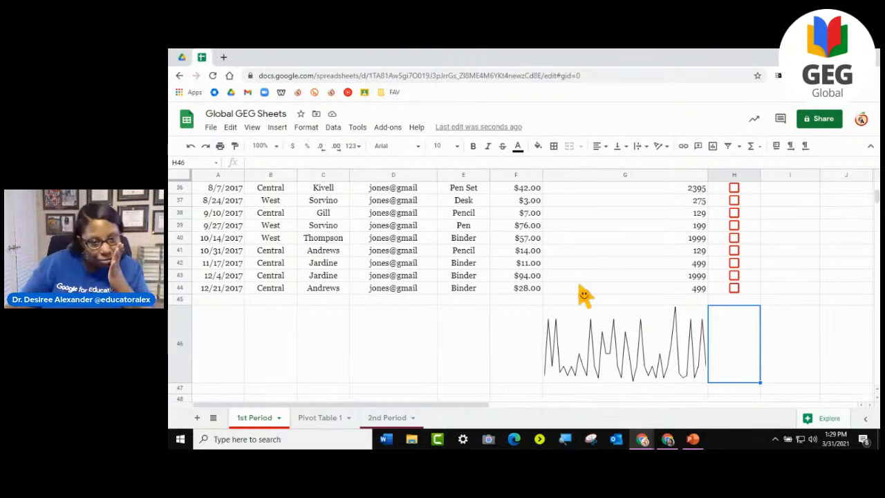
scroll(423, 270, up, 10)
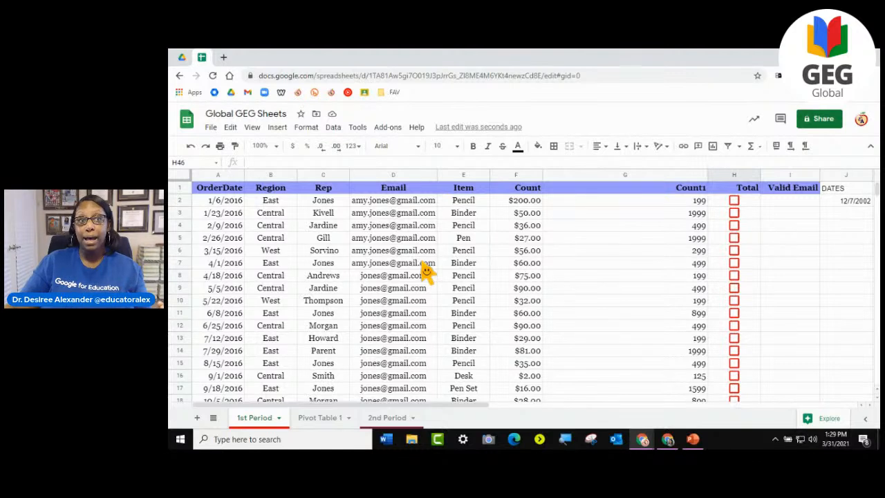
- Preview the current sheet for printing, look through its pages, and cancel the print setup
click(211, 128)
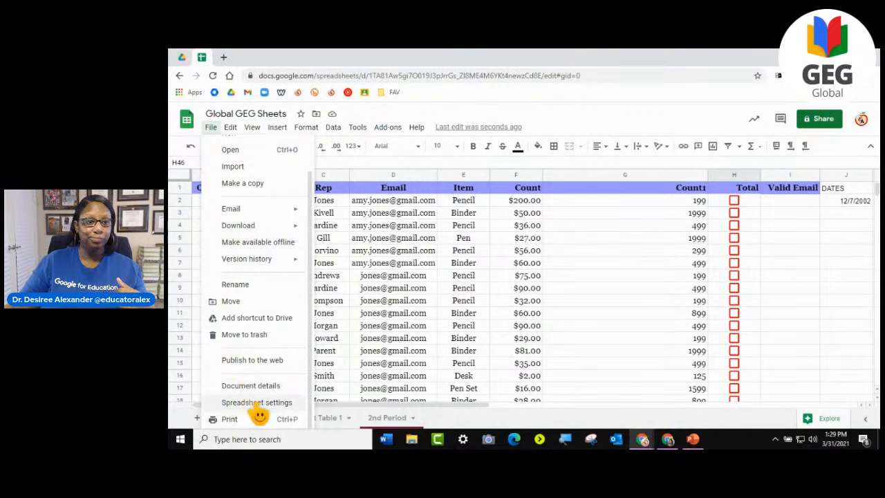
click(234, 419)
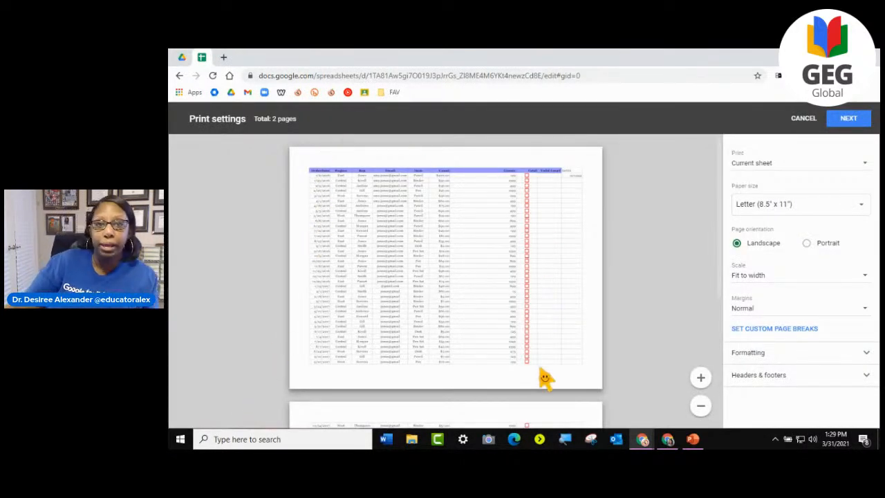
scroll(543, 372, down, 1)
scroll(546, 370, down, 4)
scroll(546, 370, up, 4)
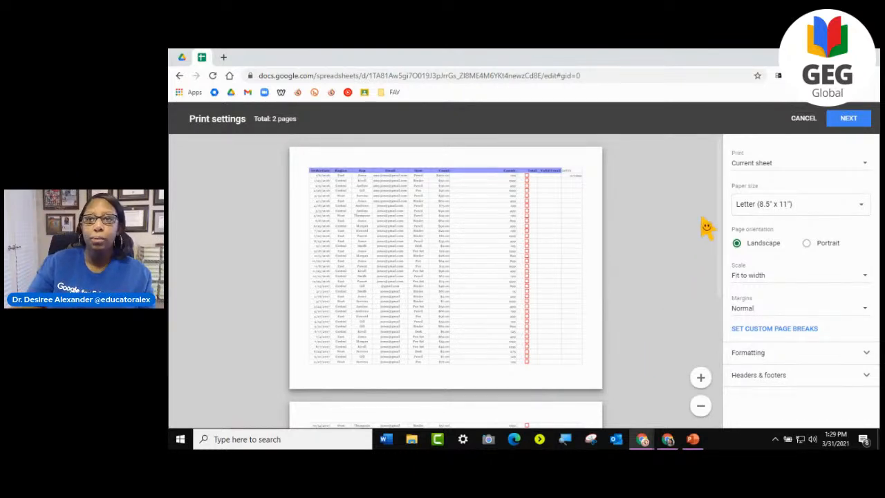
click(806, 119)
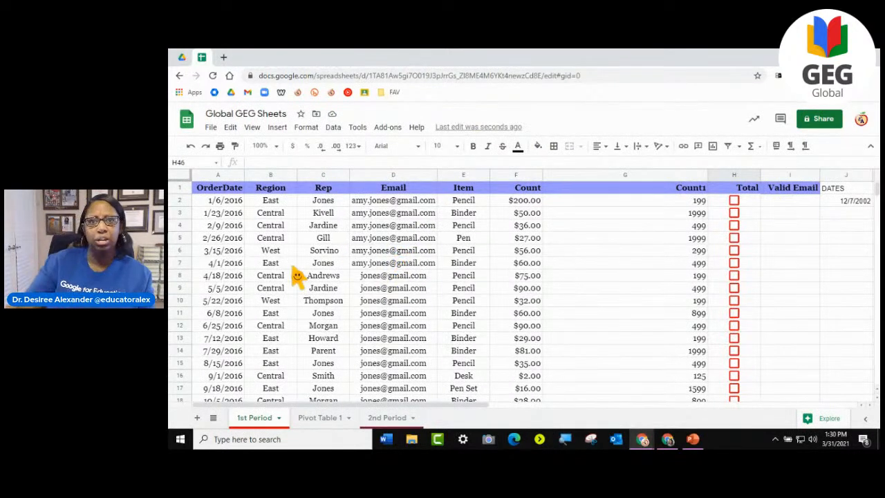
- Try applying all borders to every cell of the 1st Period sheet, and undo them
click(182, 175)
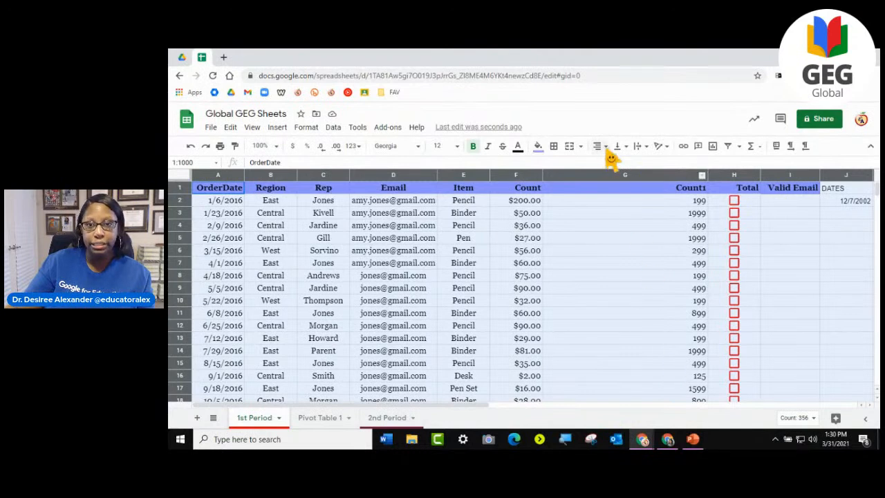
click(554, 147)
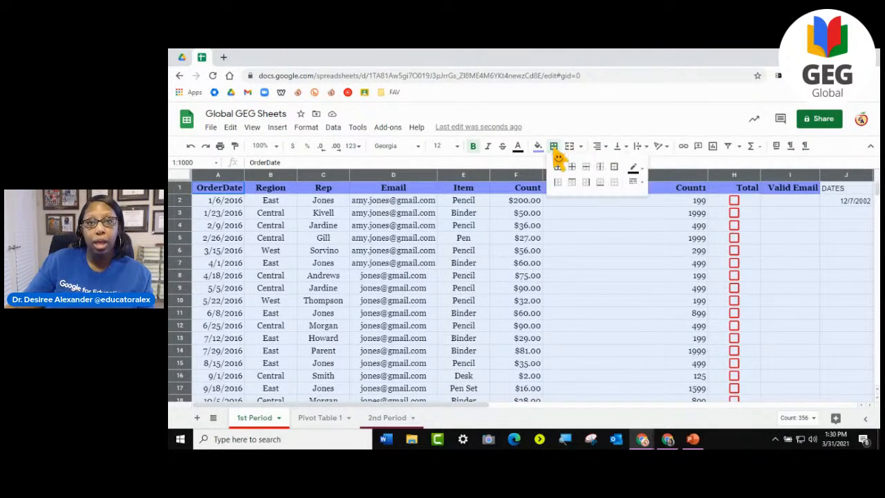
click(643, 171)
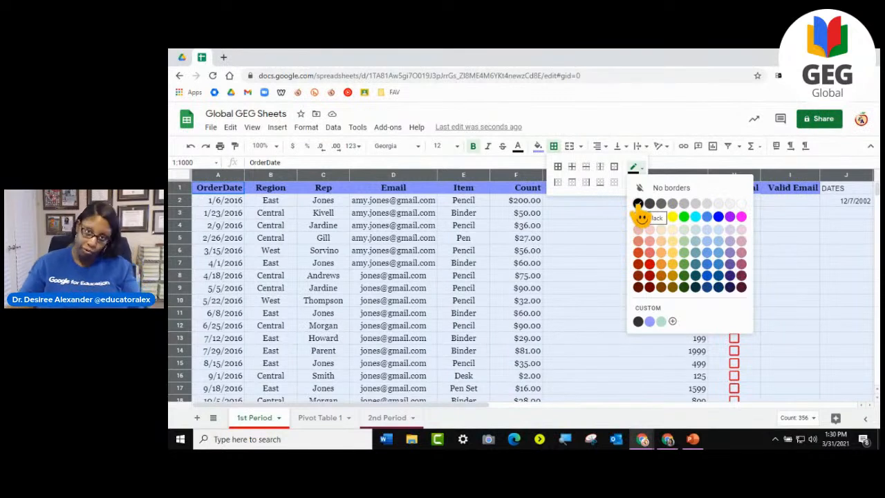
click(601, 193)
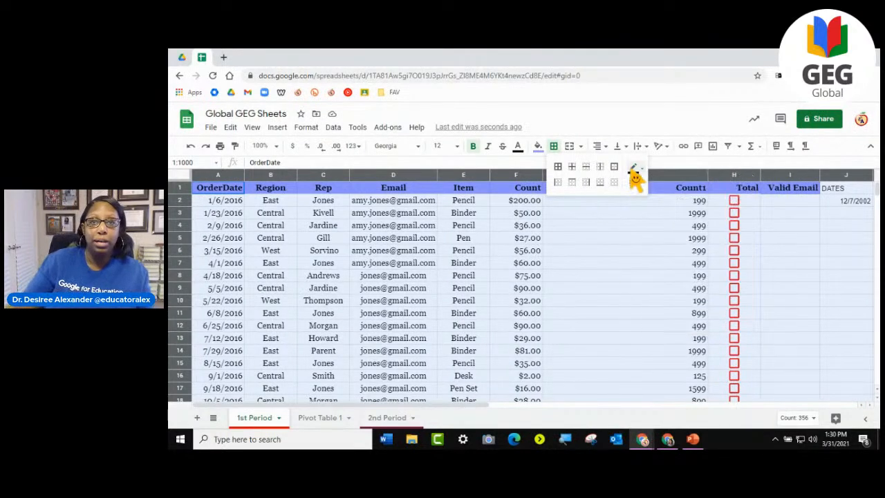
click(558, 172)
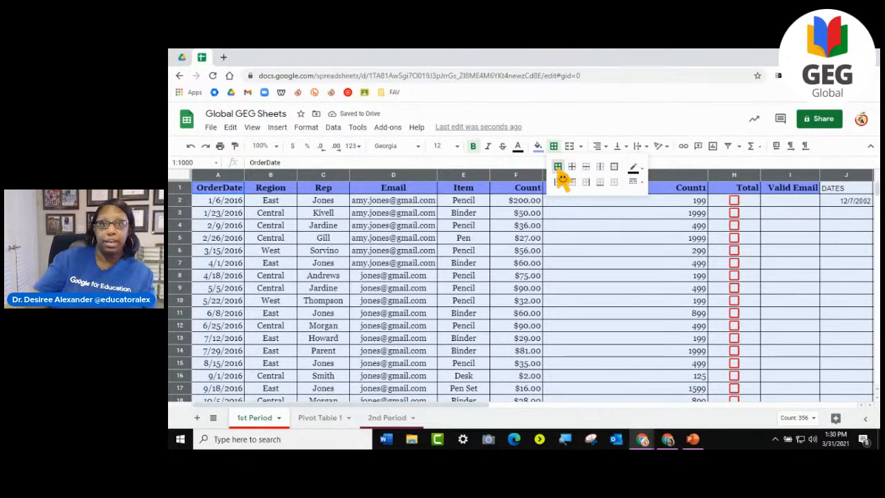
click(190, 146)
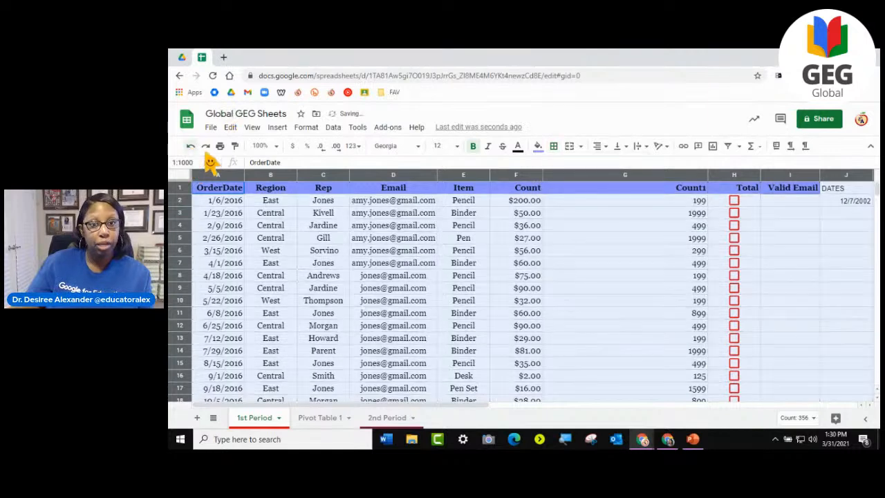
- Select the entire 1st Period sheet, apply all borders to its cells, and check the bordered rows
click(661, 340)
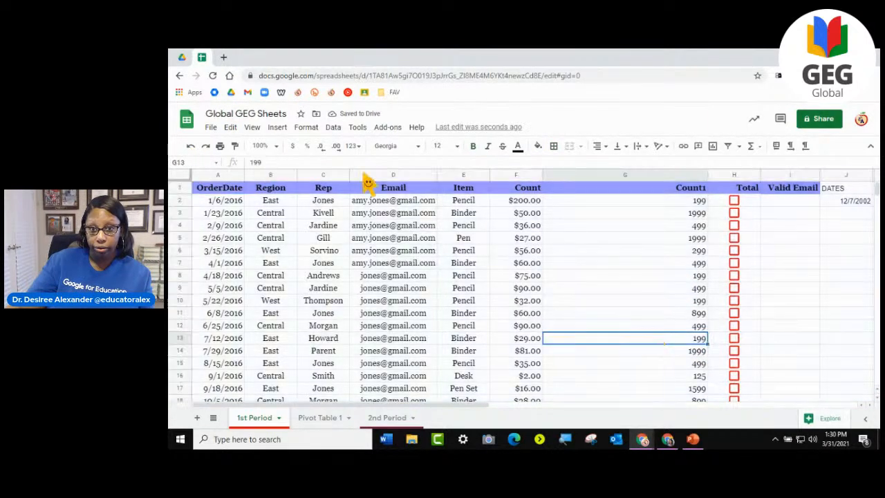
click(179, 177)
click(553, 146)
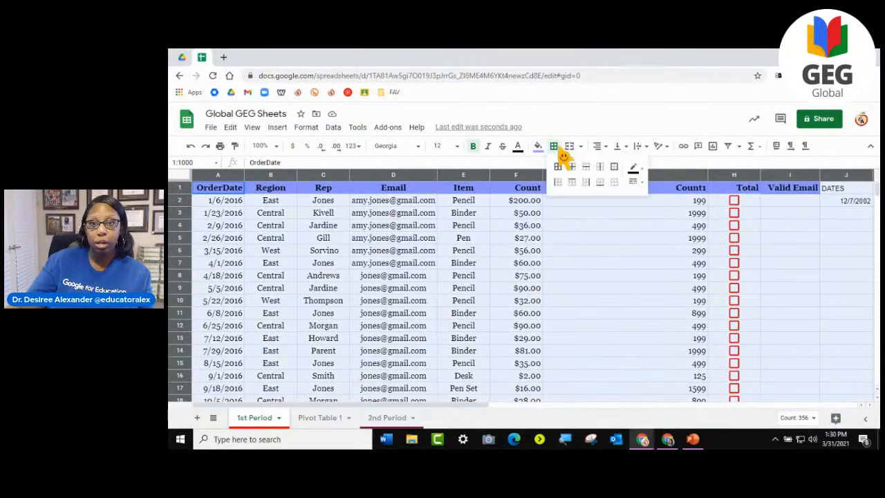
click(560, 180)
click(613, 291)
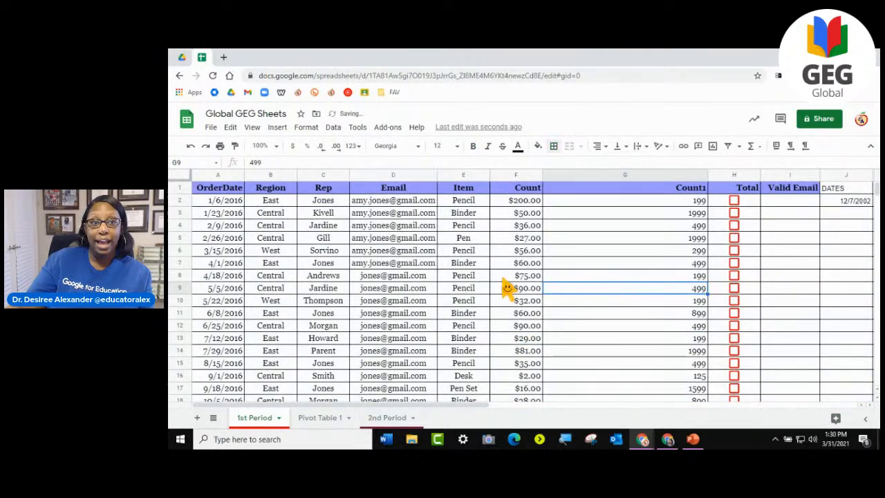
scroll(518, 295, down, 1)
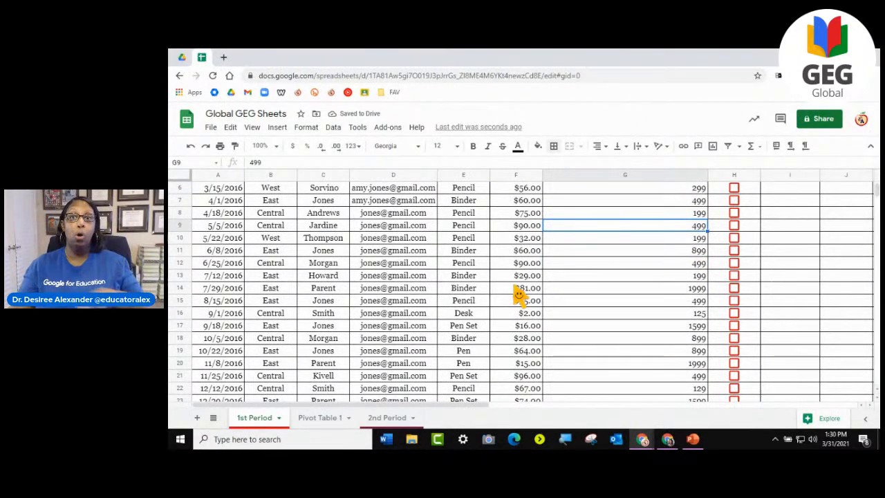
scroll(519, 295, up, 2)
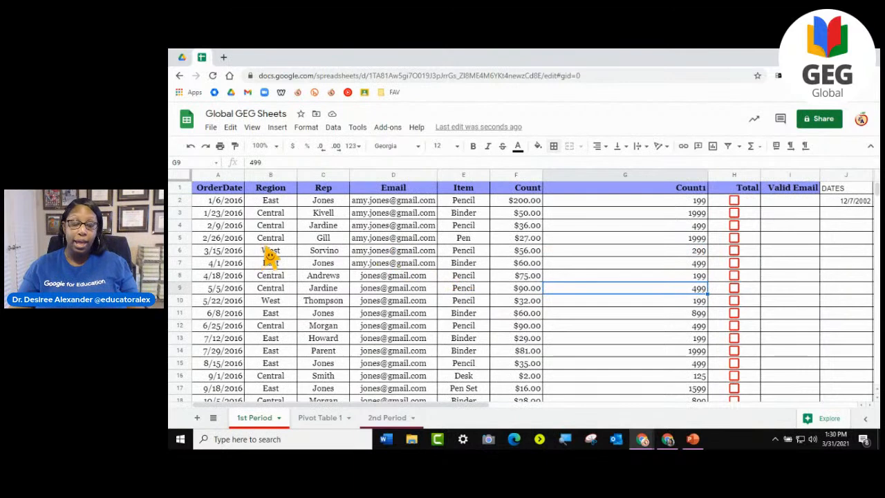
click(276, 227)
click(573, 192)
click(578, 202)
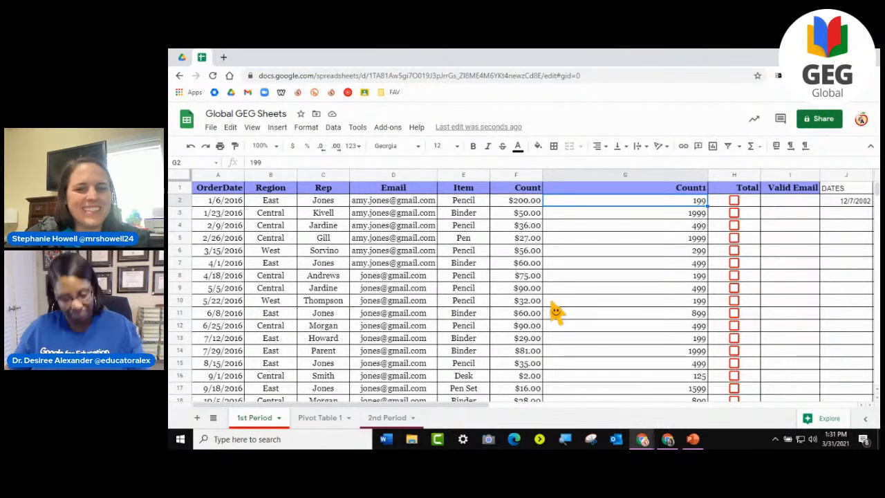
- Switch to the GEG Global presentation in PowerPoint and select the Evaluation slide, slide 4
click(694, 440)
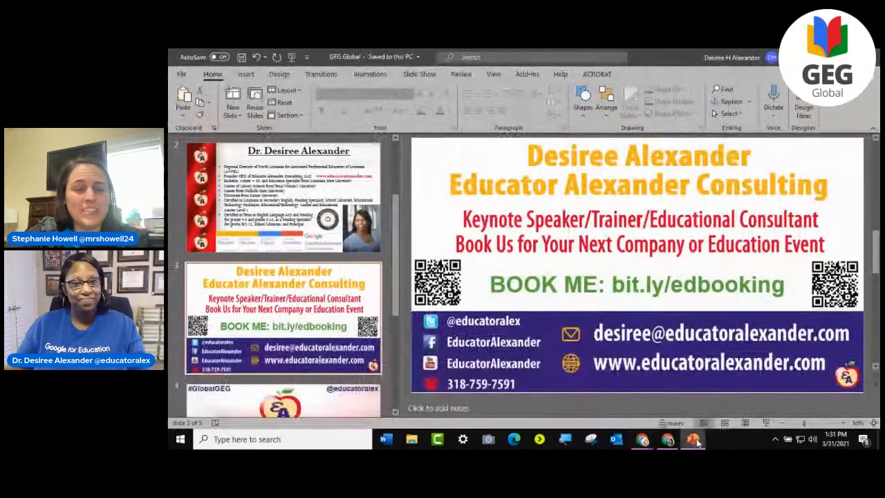
scroll(350, 296, down, 3)
click(302, 211)
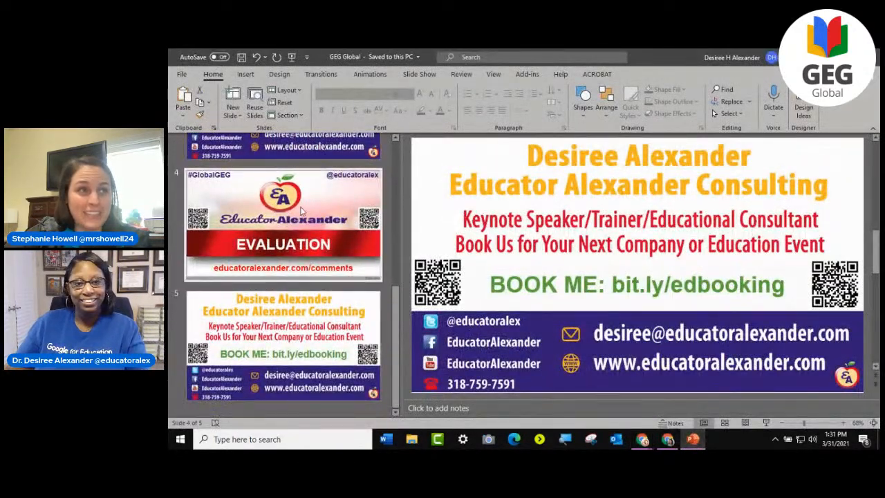